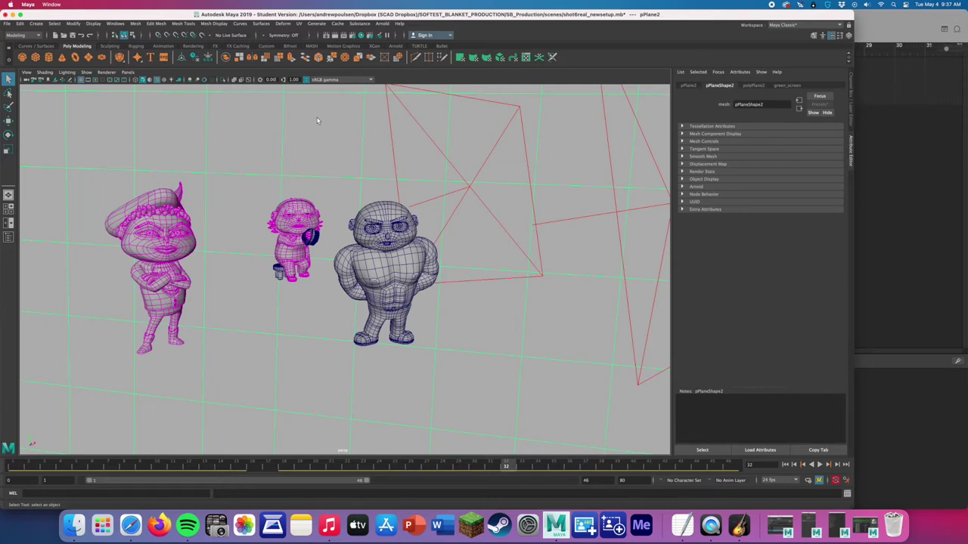
- Assign a new aiToon material to the selected plane and name it green_screen
{"action": "right_click_drag", "start_coordinate": [317, 120], "coordinate": [329, 303]}
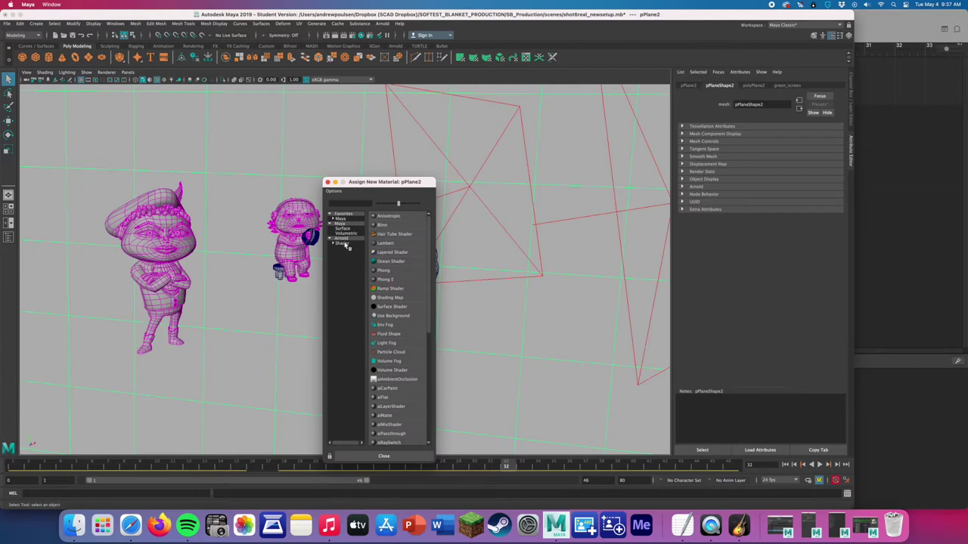
{"action": "left_click", "coordinate": [343, 243]}
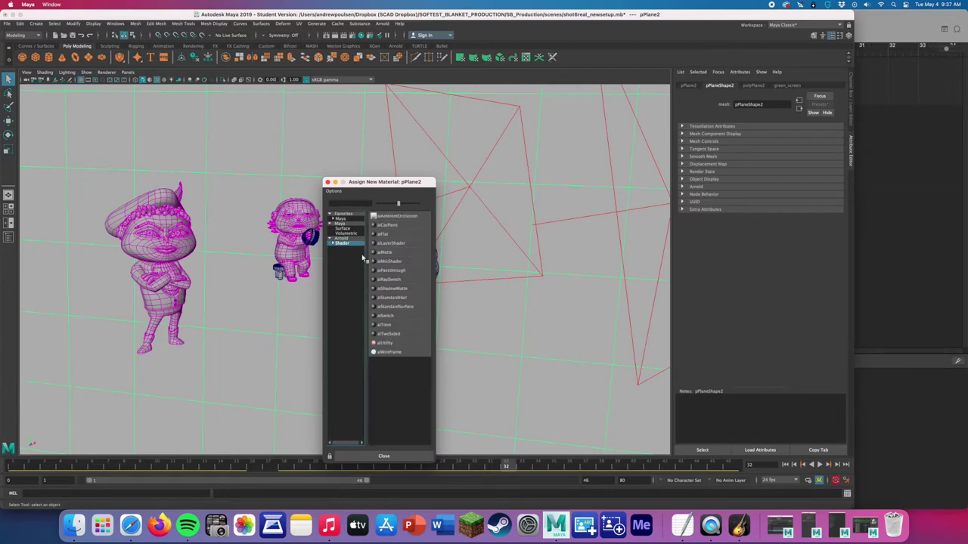
{"action": "left_click", "coordinate": [389, 325]}
{"action": "double_click", "coordinate": [759, 103]}
{"action": "type", "text": "green"}
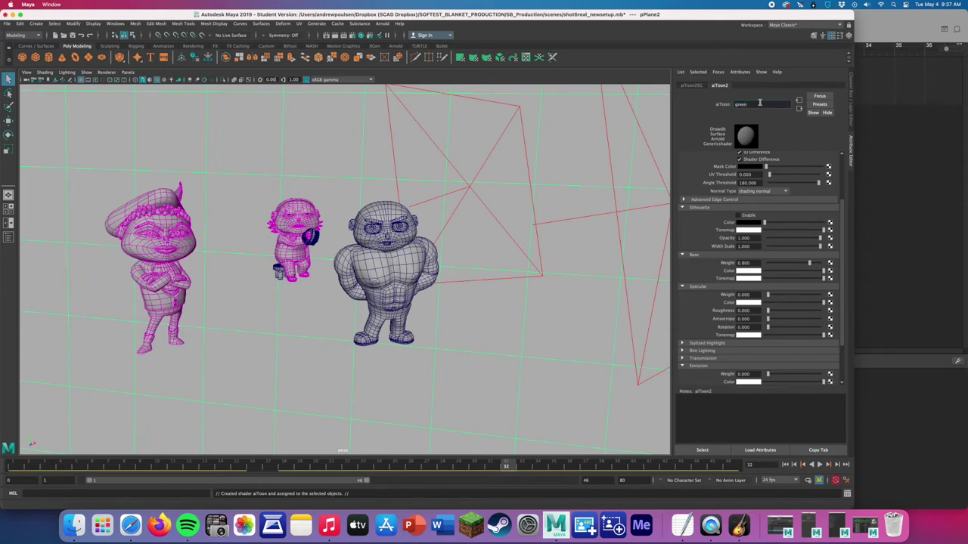
{"action": "type", "text": "_screen"}
{"action": "key", "text": "Return"}
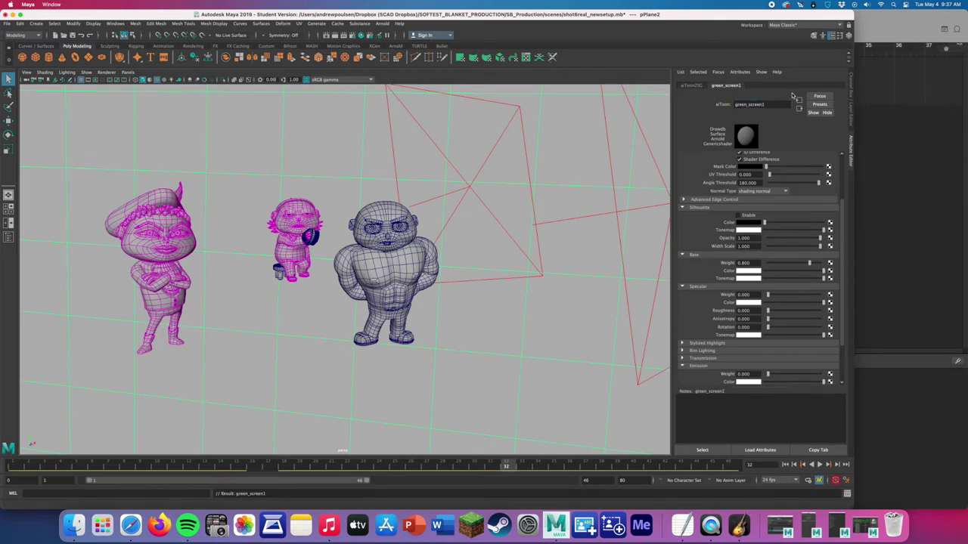
- Set the toon material's base color to bright green
{"action": "scroll", "coordinate": [743, 305], "scroll_direction": "down", "scroll_amount": 3}
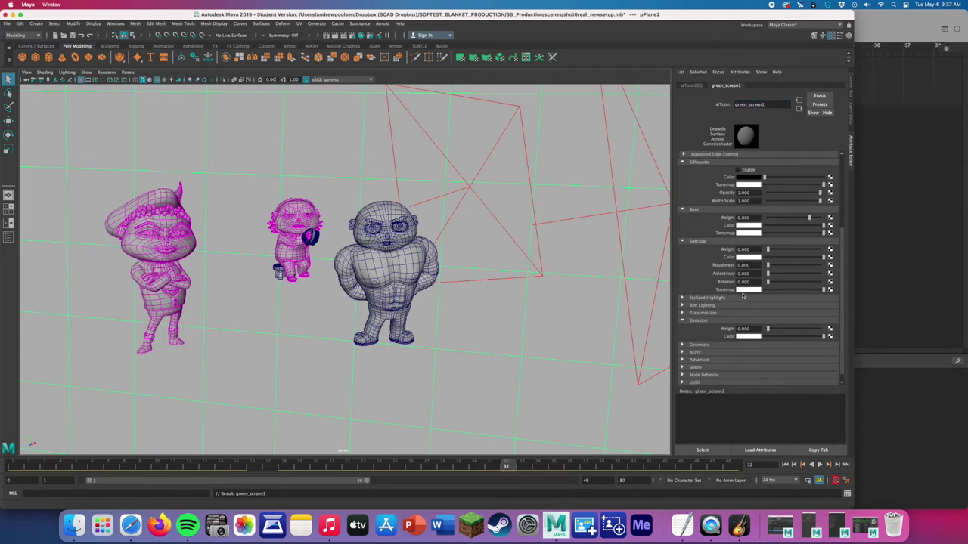
{"action": "left_click", "coordinate": [755, 227]}
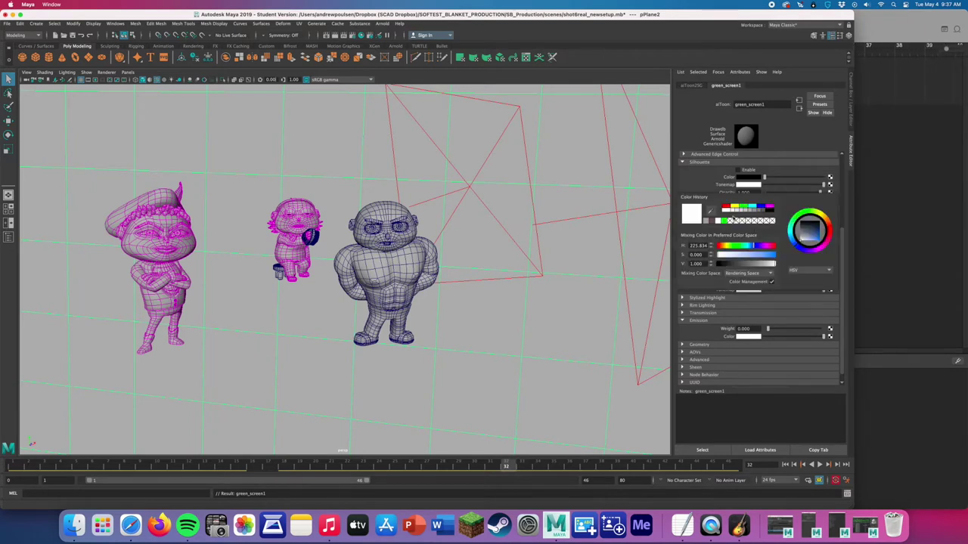
{"action": "left_click", "coordinate": [723, 220]}
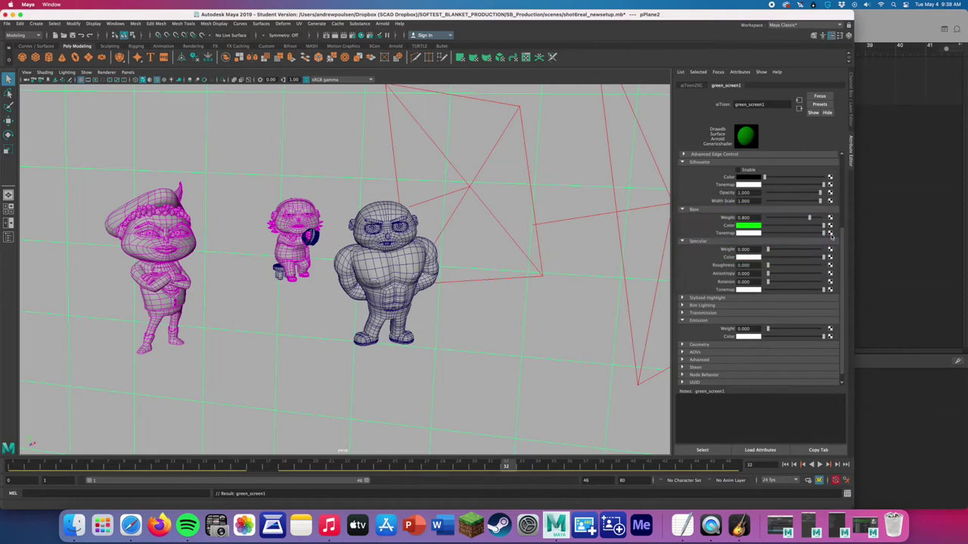
- Map a Ramp texture to the material's base tonemap and change the ramp's black end to white
{"action": "left_click", "coordinate": [829, 233]}
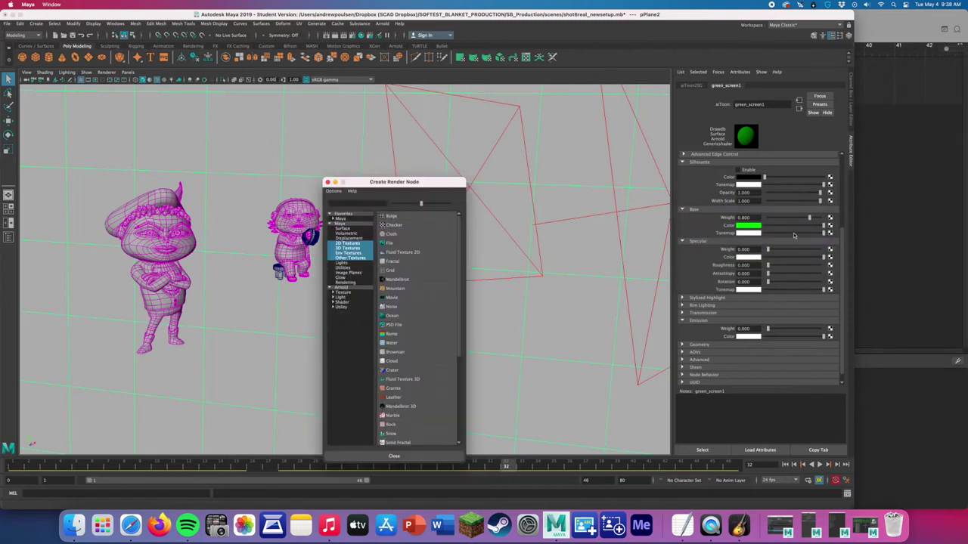
{"action": "left_click", "coordinate": [391, 333]}
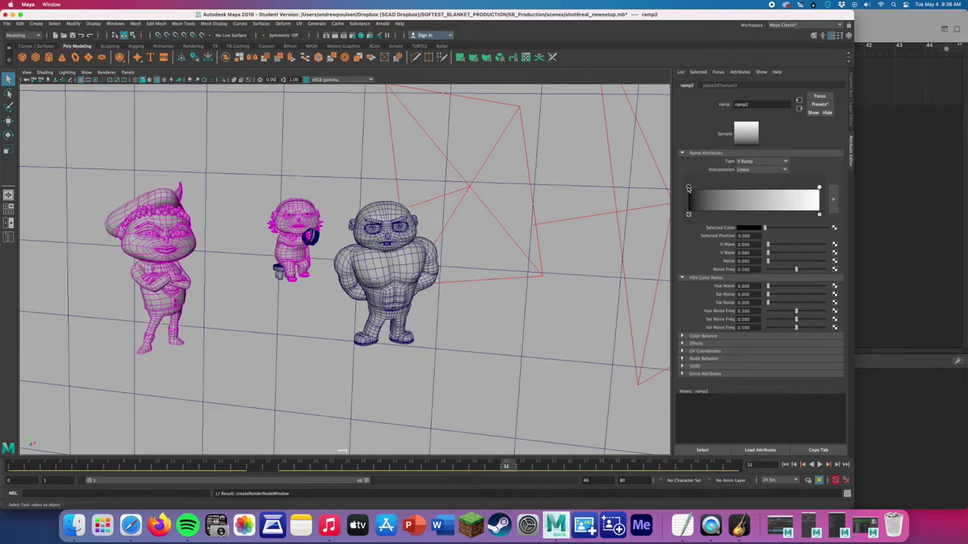
{"action": "left_click", "coordinate": [750, 230]}
{"action": "left_click", "coordinate": [745, 229]}
{"action": "left_click", "coordinate": [714, 214]}
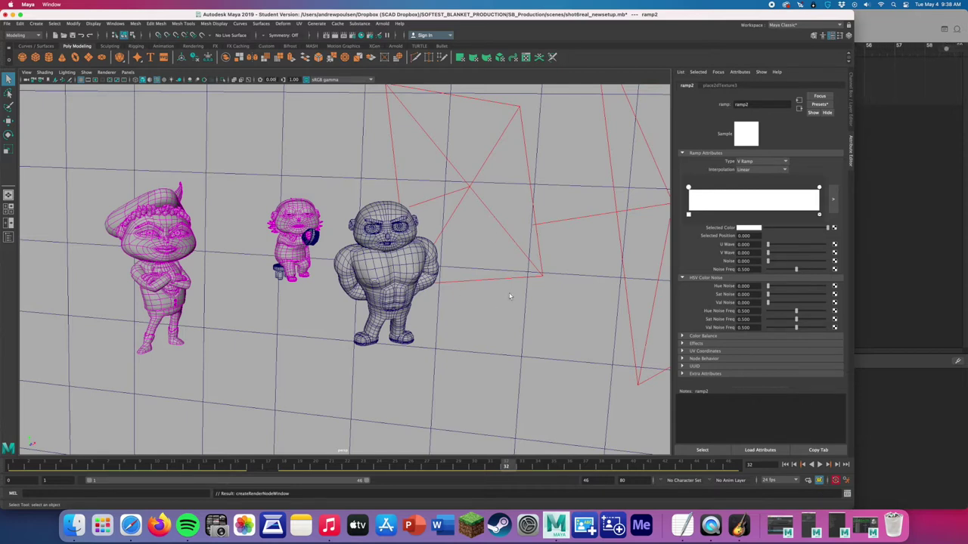
{"action": "left_click", "coordinate": [710, 526]}
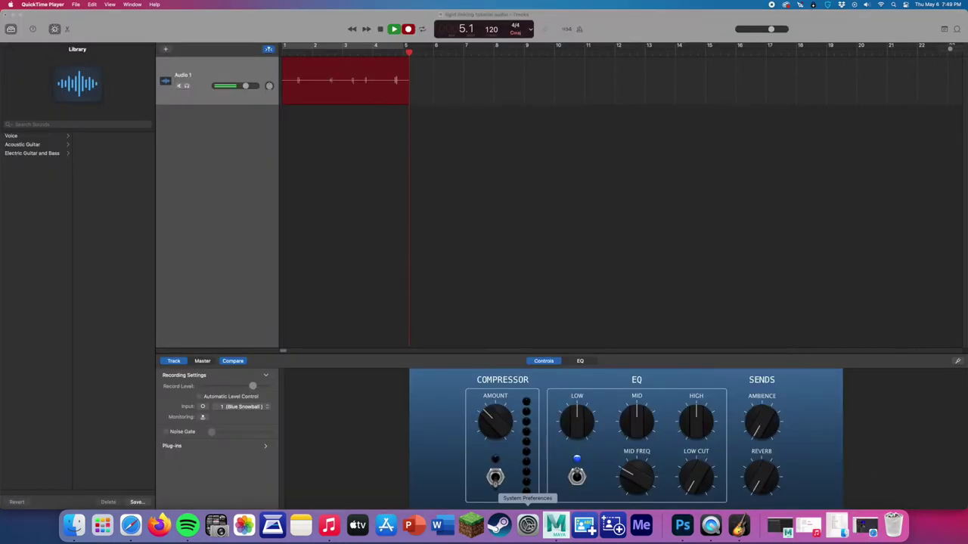
- Switch to Maya and show the throne room scene in four views, with both characters framed in the perspective view
{"action": "left_click", "coordinate": [555, 524]}
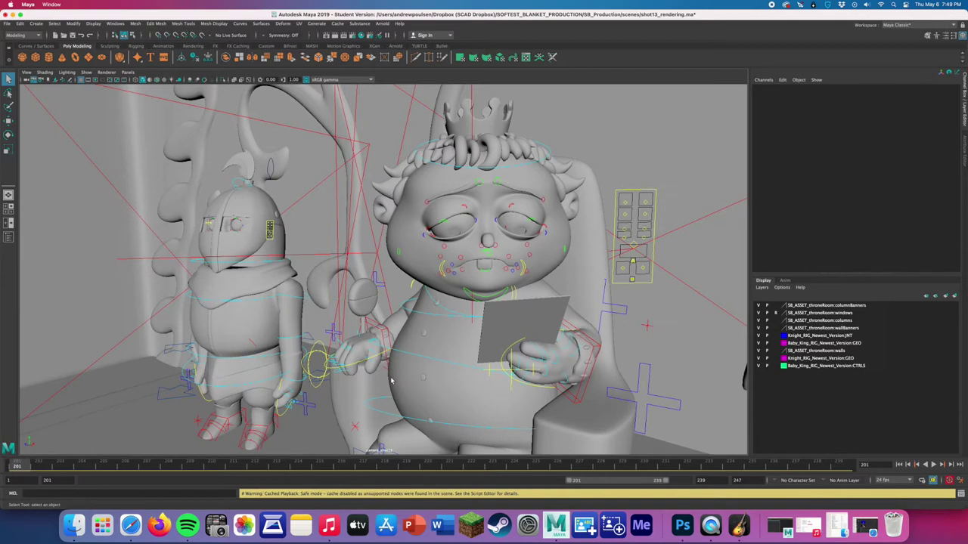
{"action": "left_click", "coordinate": [9, 208]}
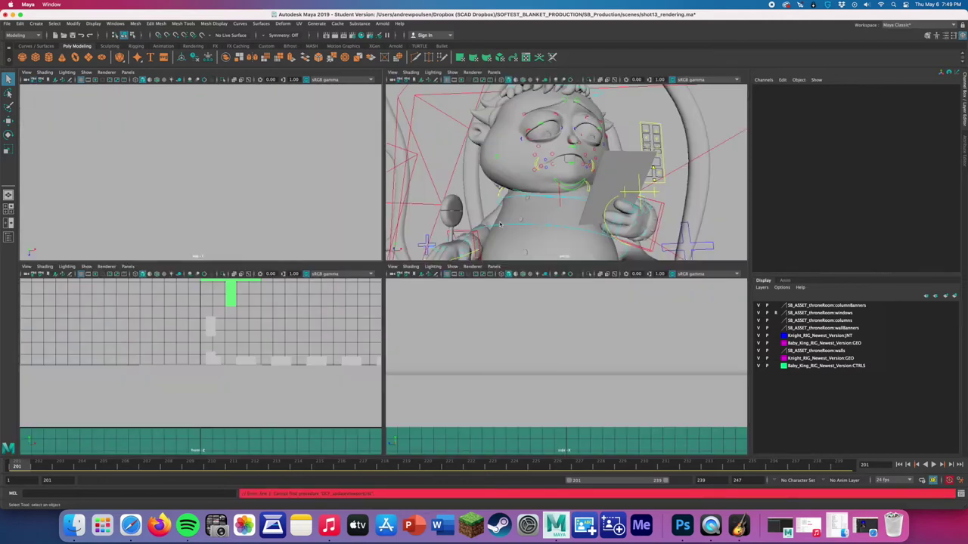
{"action": "key", "text": "a"}
{"action": "left_click_drag", "start_coordinate": [525, 198], "coordinate": [530, 209], "text": "alt"}
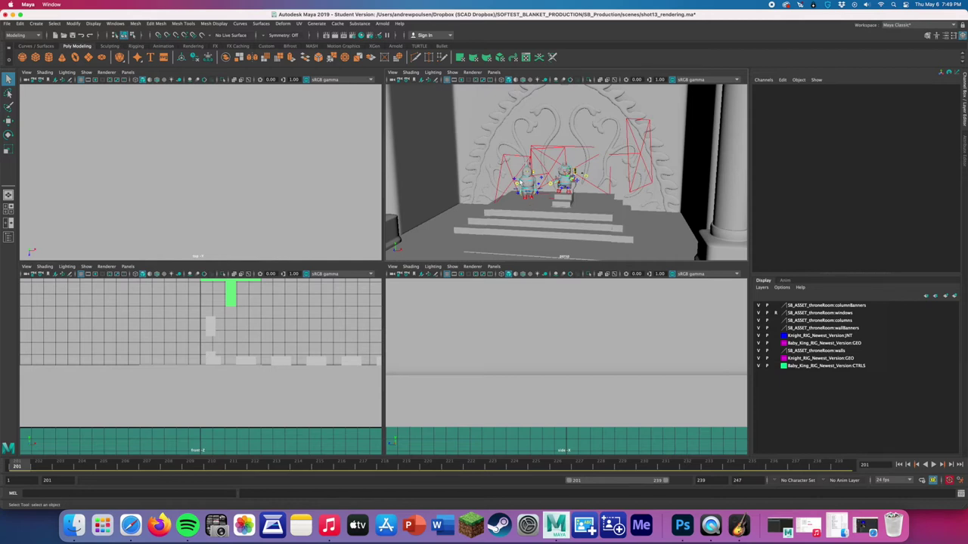
{"action": "scroll", "coordinate": [526, 183], "scroll_direction": "up", "scroll_amount": 3}
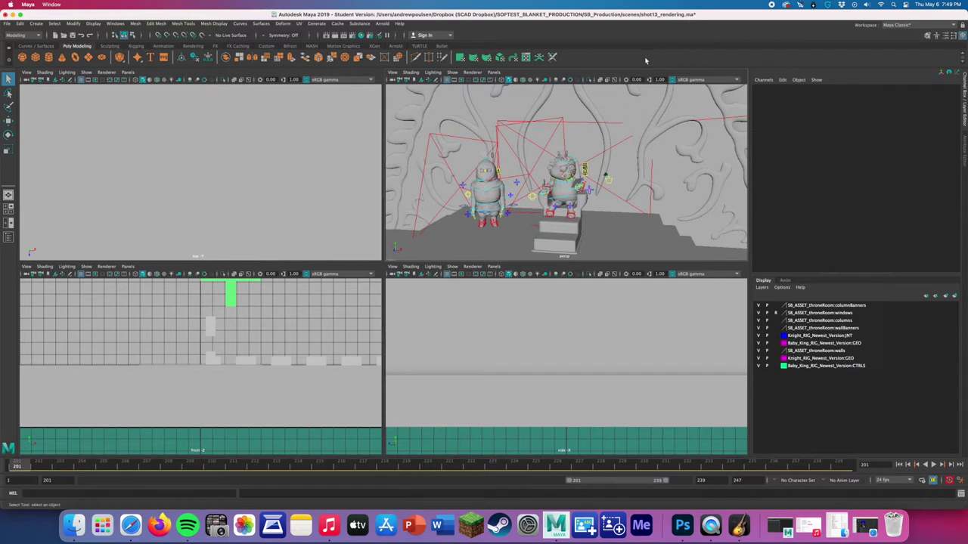
- Bring up the Open Scene dialog at the project's scenes folder and sort the files by name
{"action": "left_click", "coordinate": [7, 23]}
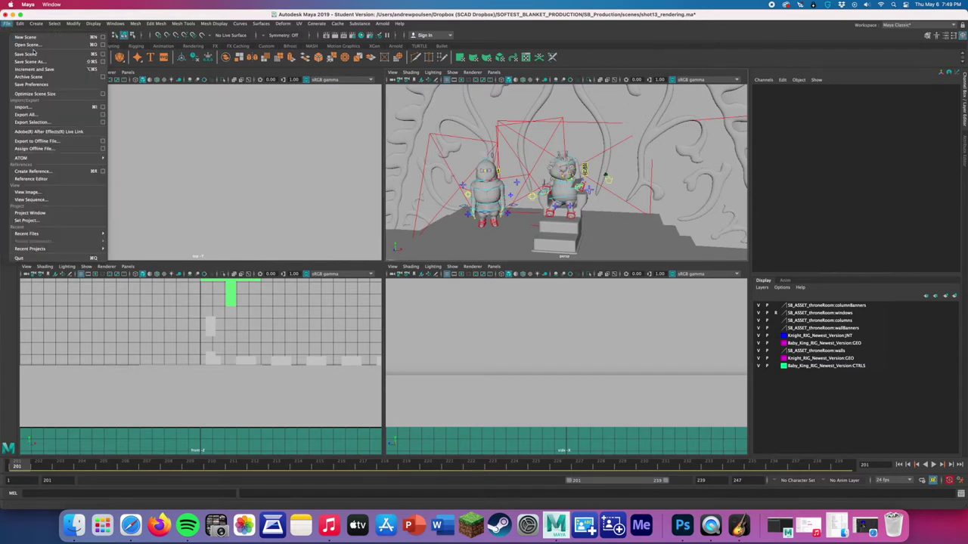
{"action": "left_click", "coordinate": [31, 47]}
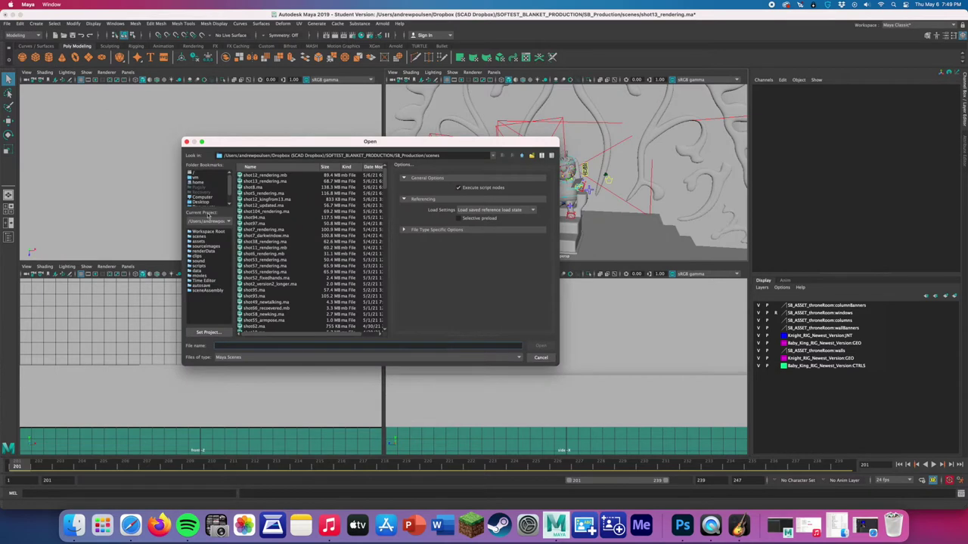
{"action": "left_click", "coordinate": [202, 236]}
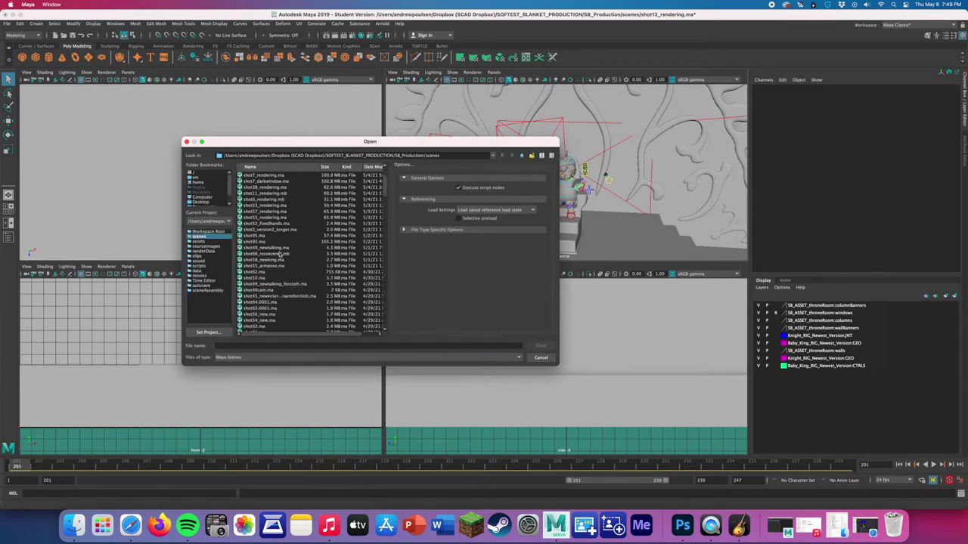
{"action": "left_click", "coordinate": [257, 167]}
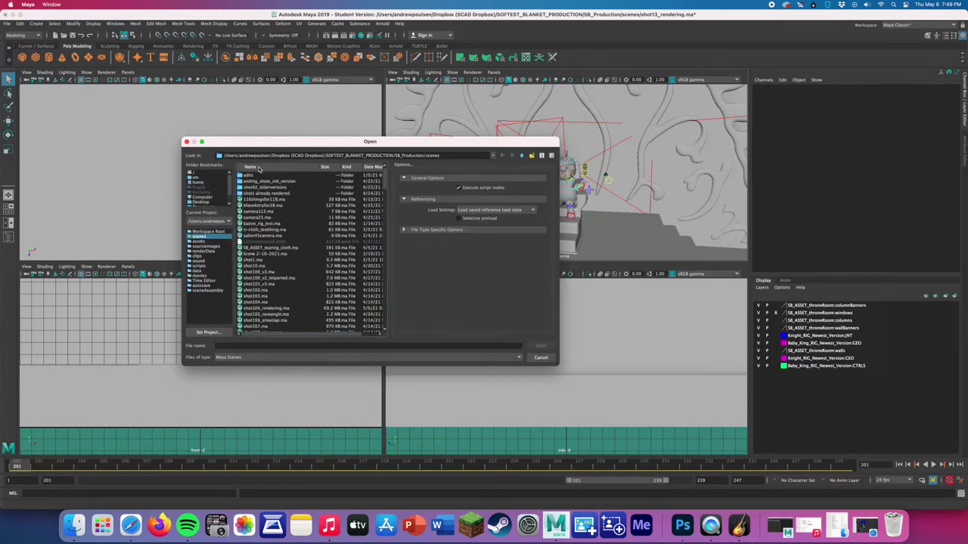
{"action": "left_click", "coordinate": [371, 167]}
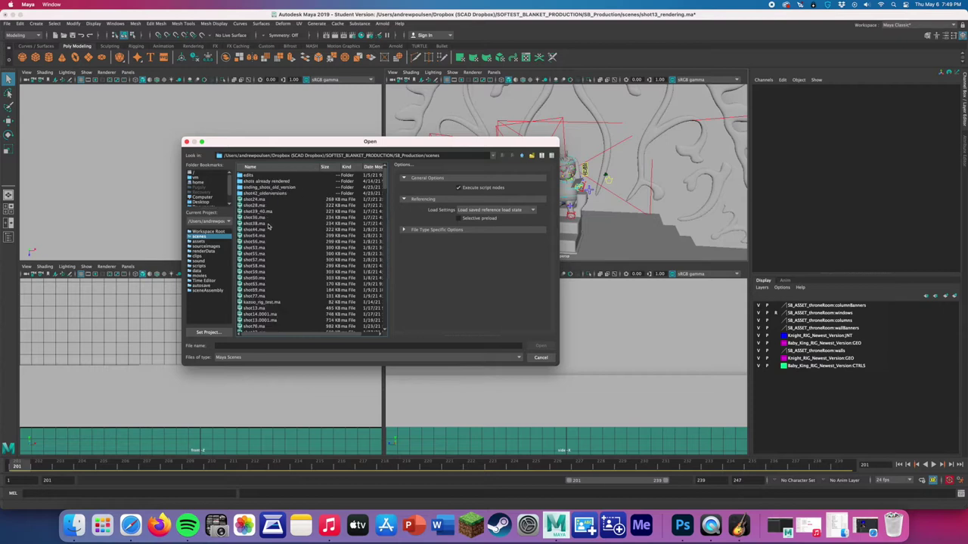
{"action": "scroll", "coordinate": [270, 227], "scroll_direction": "down", "scroll_amount": 3}
{"action": "left_click", "coordinate": [375, 167]}
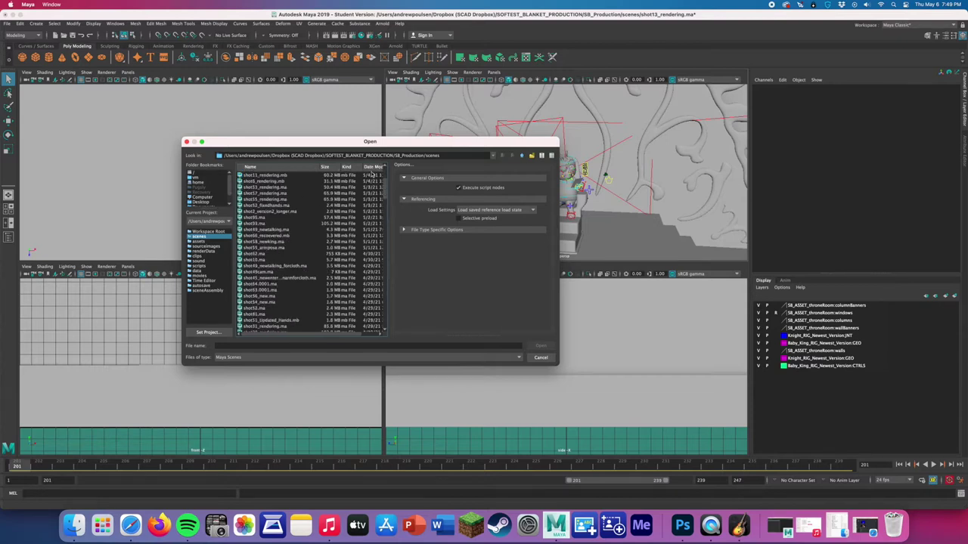
{"action": "scroll", "coordinate": [286, 235], "scroll_direction": "up", "scroll_amount": 3}
{"action": "left_click", "coordinate": [269, 167]}
- Open shot15_animation_thumb.ma without saving the current scene, and continue past the student version notice
{"action": "scroll", "coordinate": [287, 244], "scroll_direction": "down", "scroll_amount": 5}
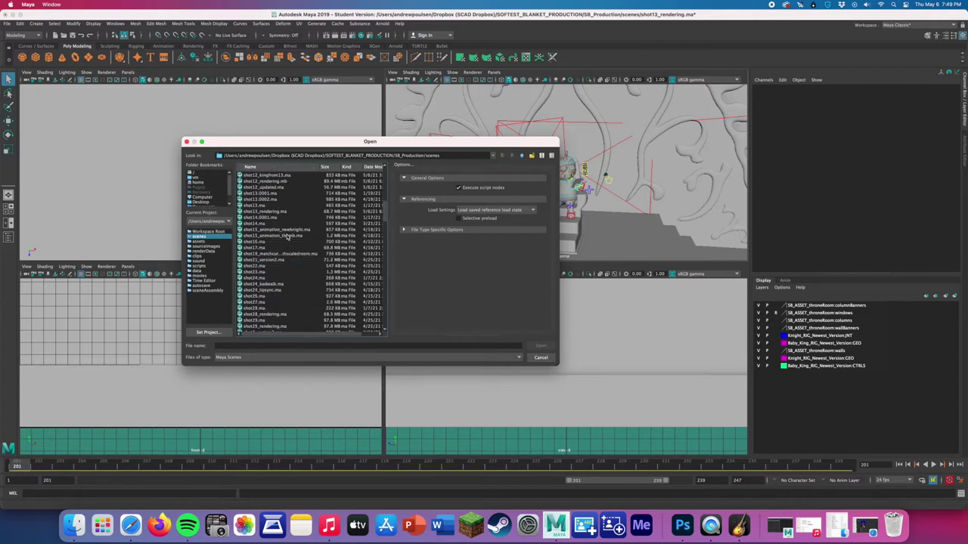
{"action": "left_click_drag", "start_coordinate": [341, 335], "coordinate": [296, 338]}
{"action": "left_click", "coordinate": [272, 236]}
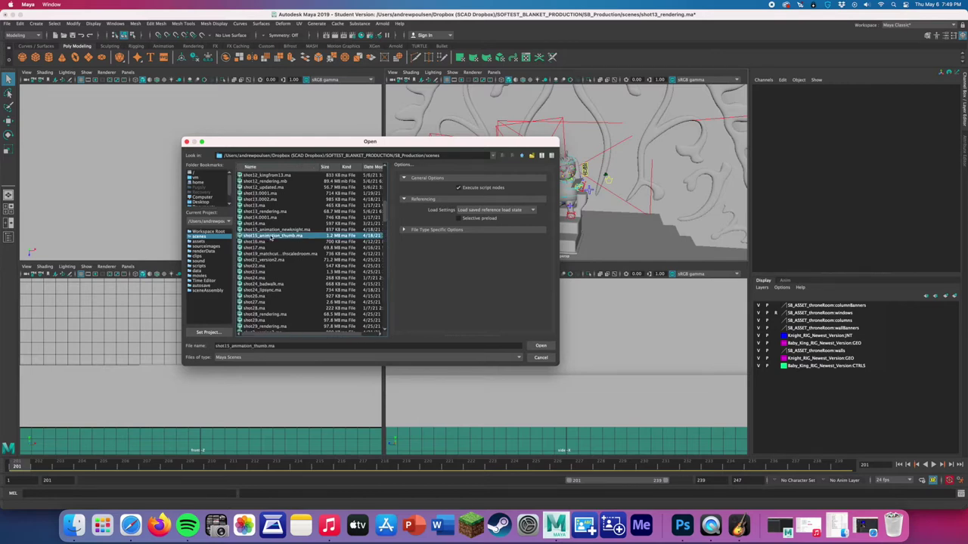
{"action": "left_click", "coordinate": [542, 346]}
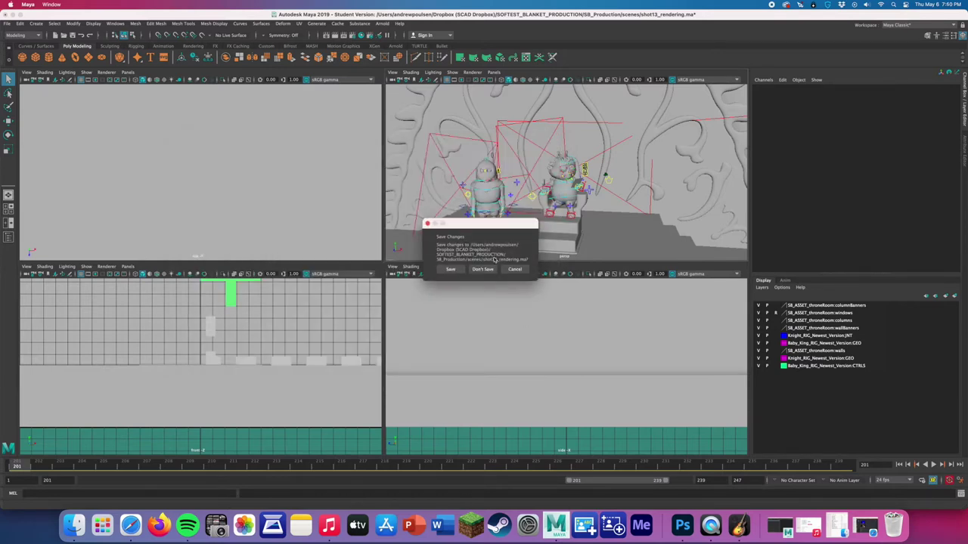
{"action": "left_click", "coordinate": [483, 269]}
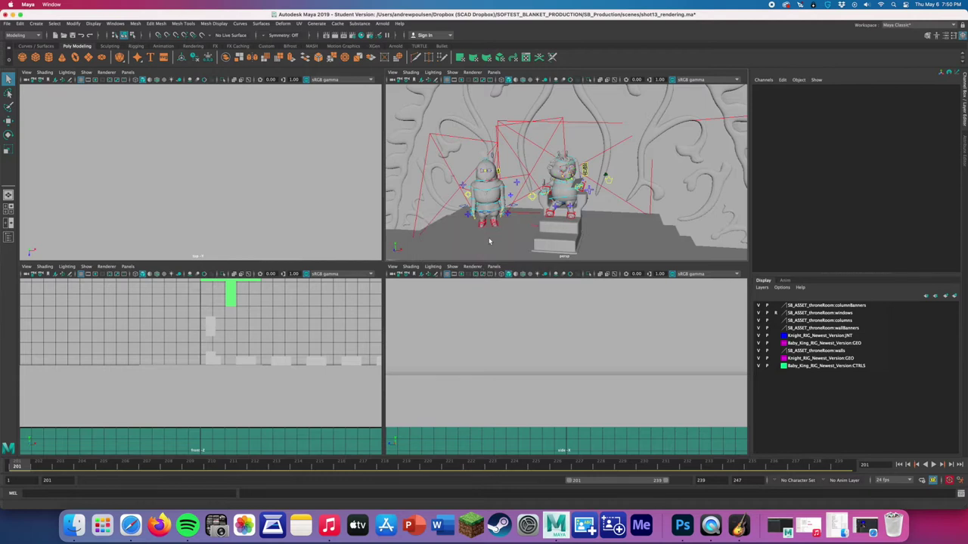
{"action": "left_click", "coordinate": [522, 248]}
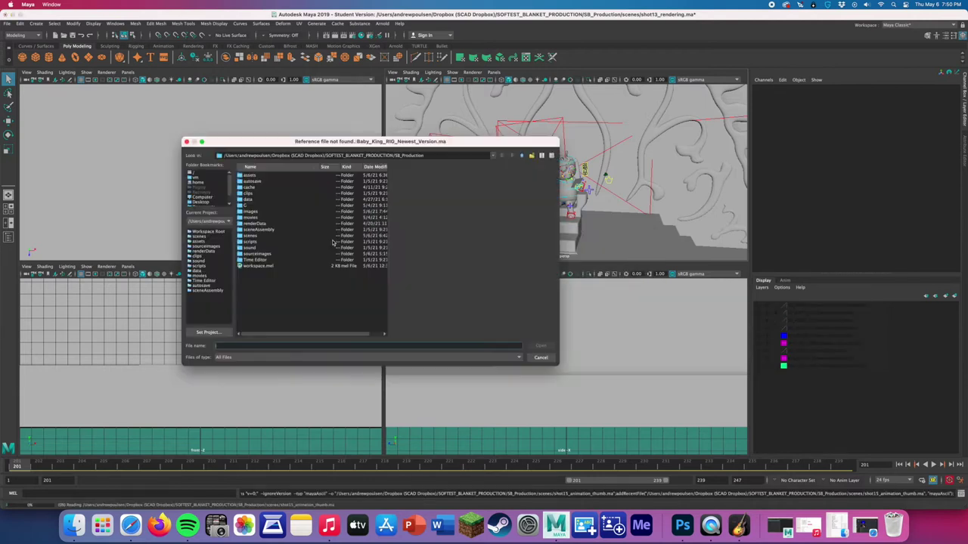
- Replace the missing baby king rig reference with Baby_King_RIG_Final_Texture.ma from the assets folder
{"action": "left_click", "coordinate": [202, 241]}
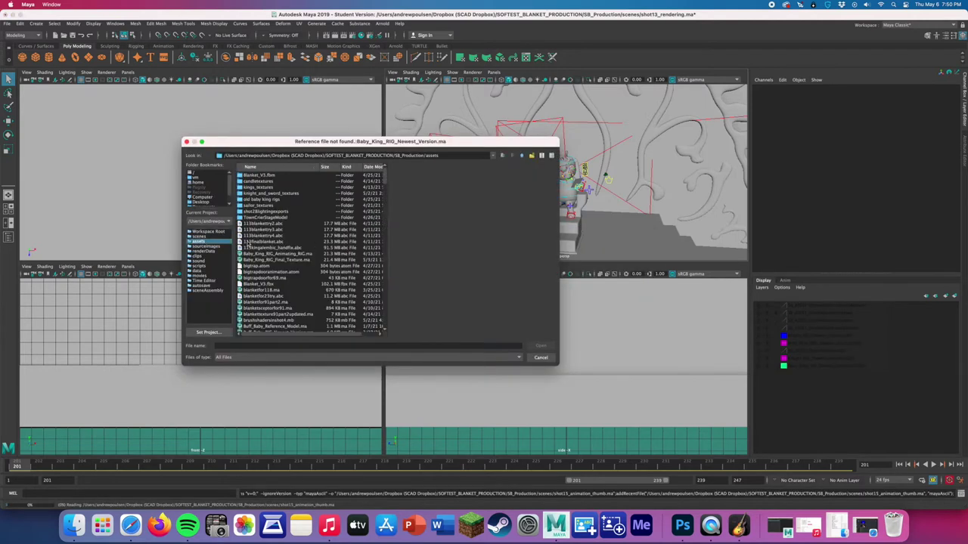
{"action": "left_click", "coordinate": [295, 260]}
{"action": "left_click", "coordinate": [541, 345]}
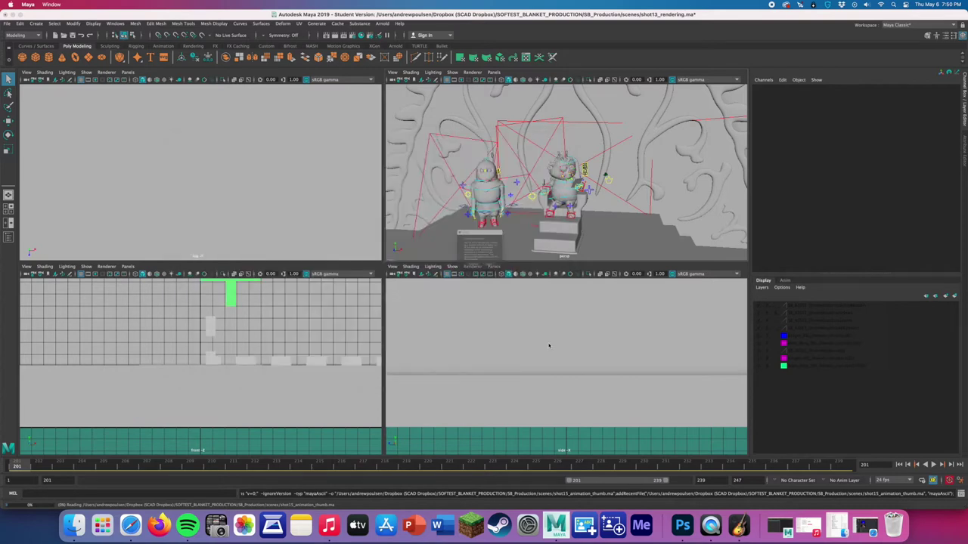
- Continue through the student version notices and dismiss the scene reading error to finish loading the shot 15 scene
{"action": "left_click", "coordinate": [490, 279]}
{"action": "left_click", "coordinate": [468, 280]}
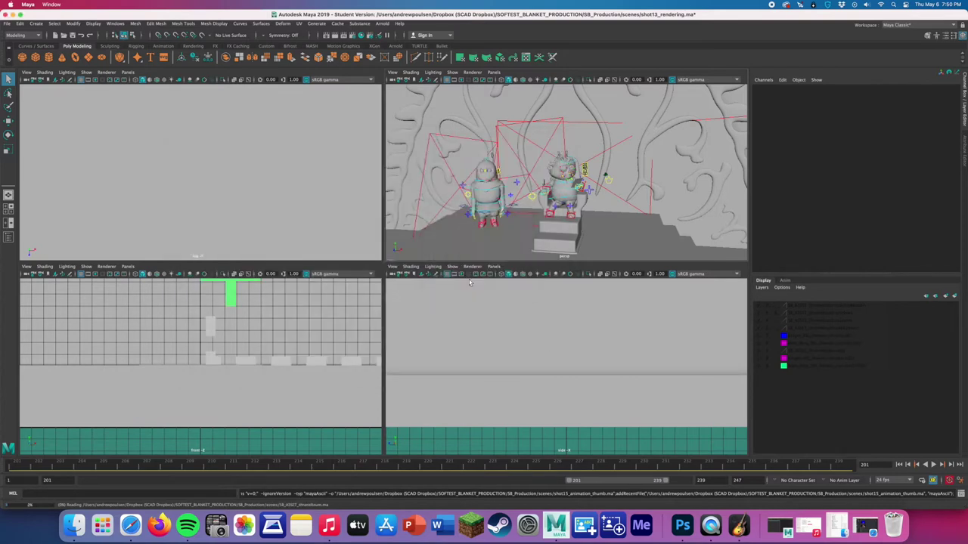
{"action": "left_click", "coordinate": [469, 280]}
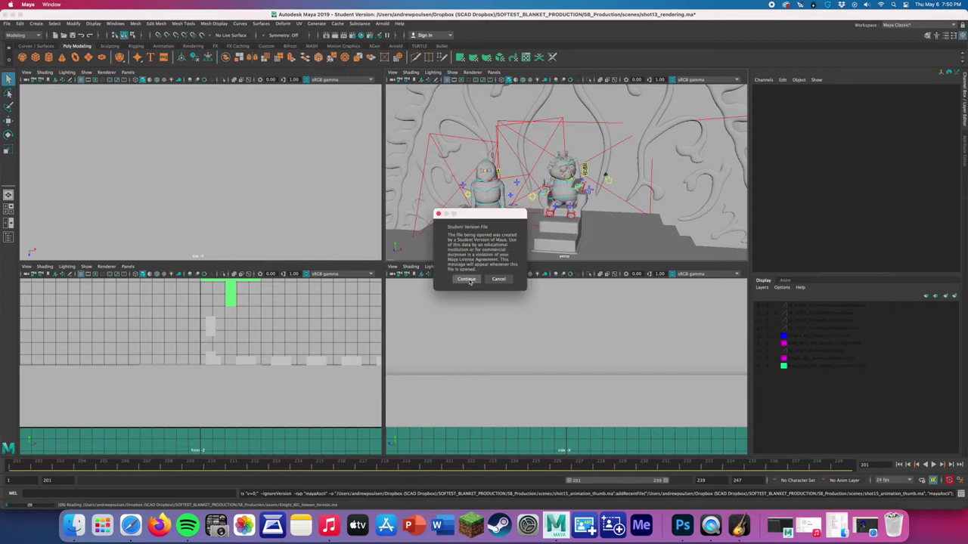
{"action": "left_click", "coordinate": [469, 280]}
{"action": "left_click", "coordinate": [469, 280]}
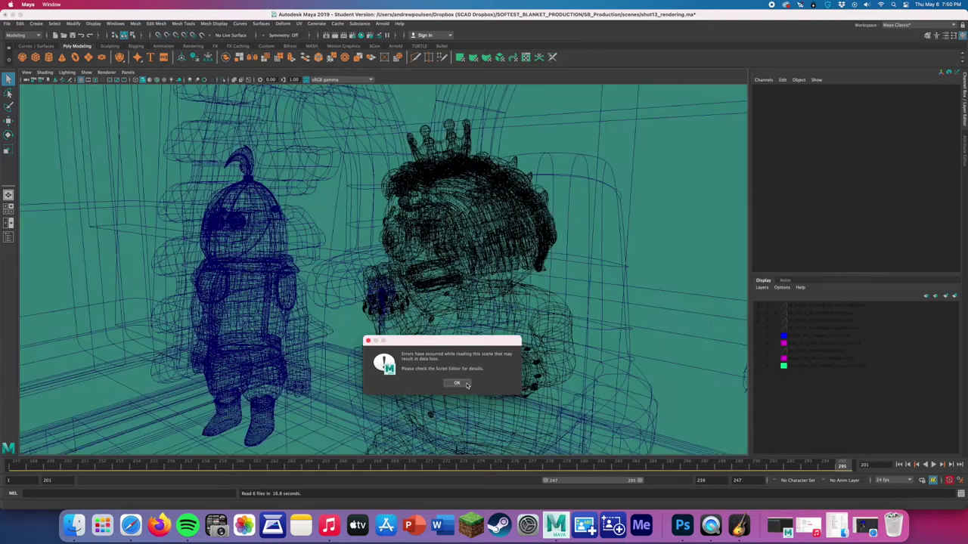
{"action": "left_click", "coordinate": [457, 384]}
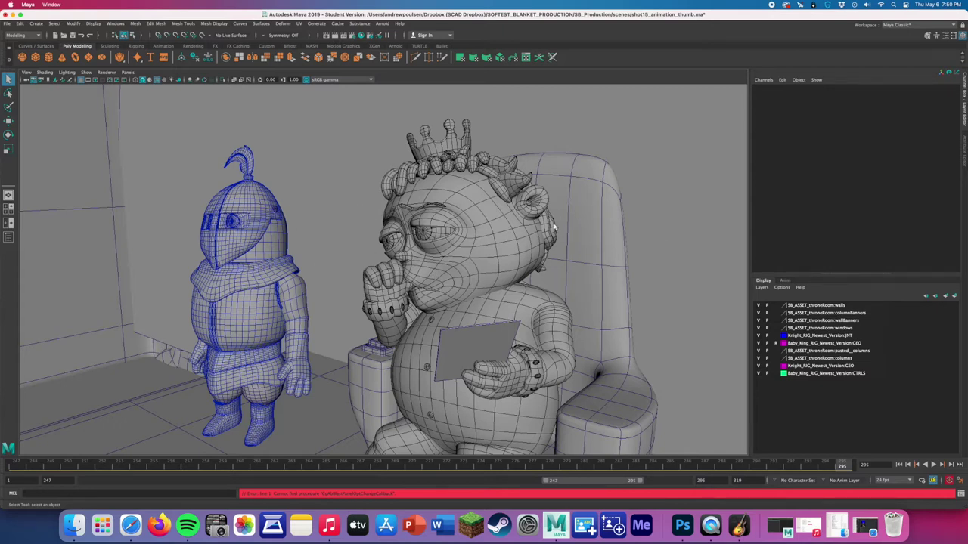
- Bring up the Import dialog at the project's scenes folder and sort the files by date modified
{"action": "left_click", "coordinate": [6, 23]}
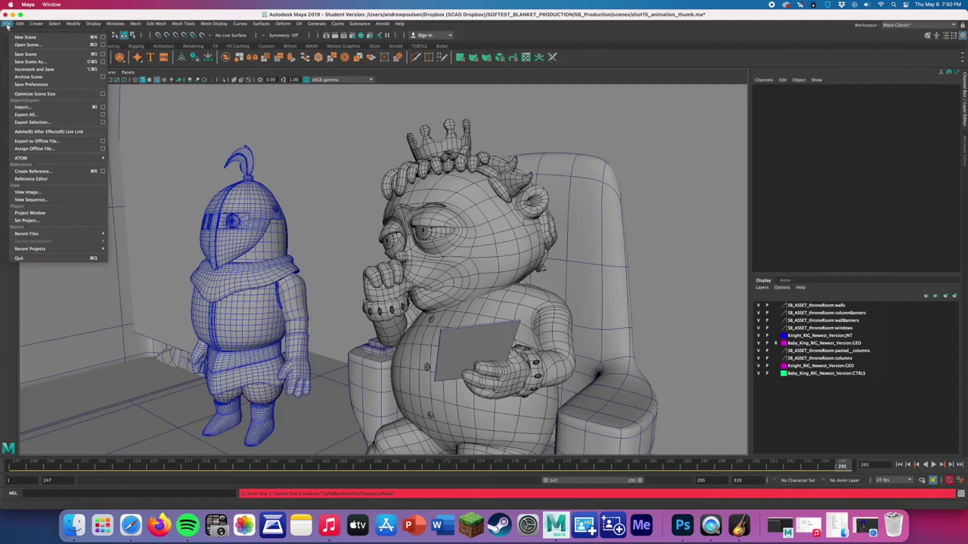
{"action": "left_click", "coordinate": [66, 108]}
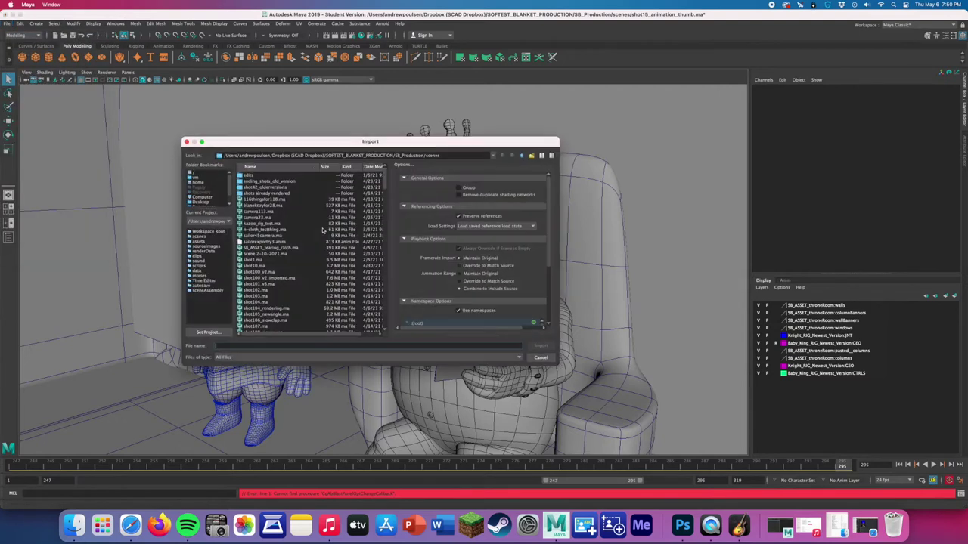
{"action": "left_click", "coordinate": [217, 237]}
{"action": "scroll", "coordinate": [285, 261], "scroll_direction": "down", "scroll_amount": 5}
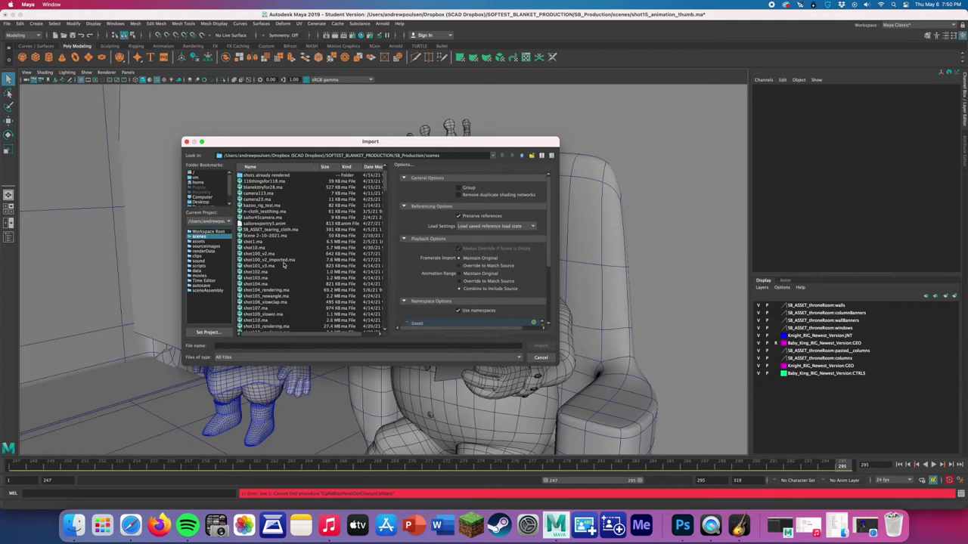
{"action": "left_click", "coordinate": [377, 167]}
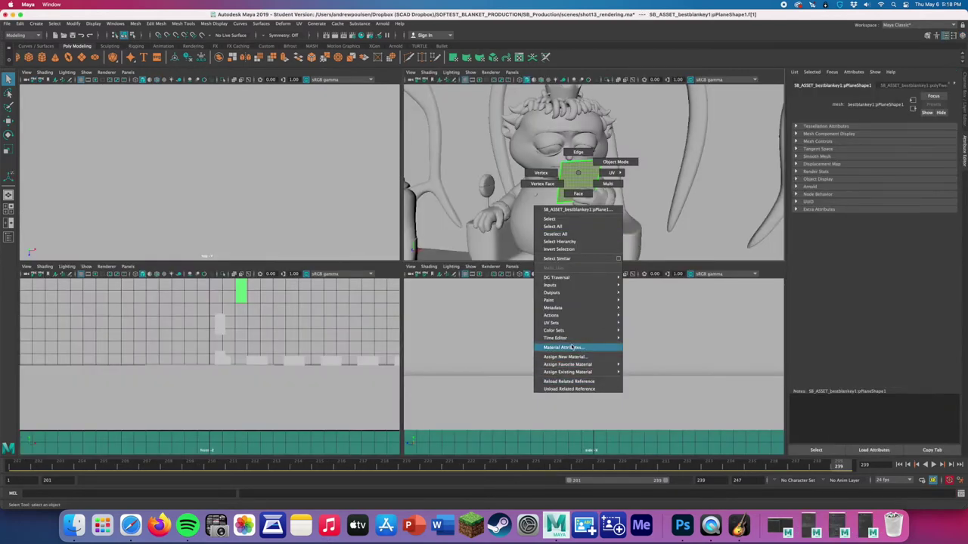
- Examine the material attributes of the blanket plane held by the king, and return to object mode
{"action": "left_click", "coordinate": [578, 347]}
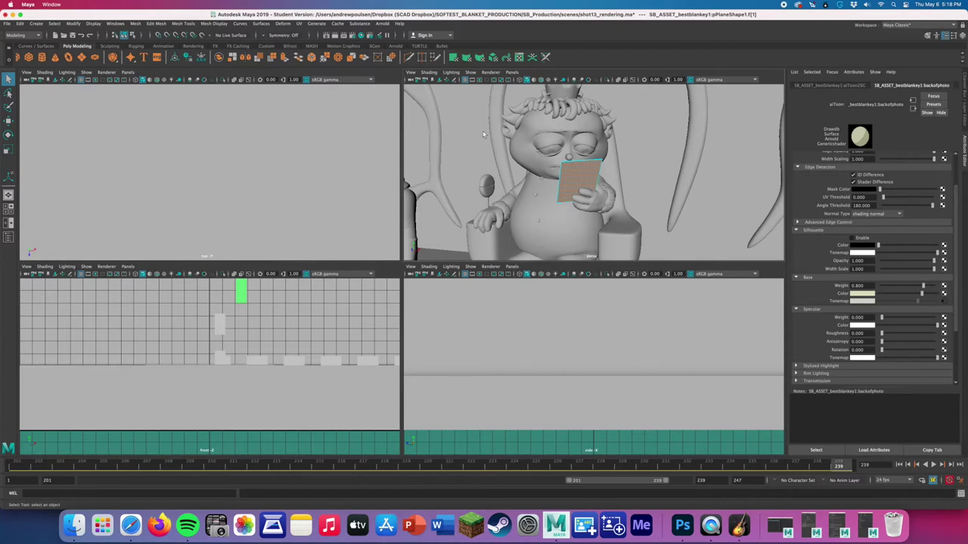
{"action": "right_click_drag", "start_coordinate": [508, 152], "coordinate": [520, 151]}
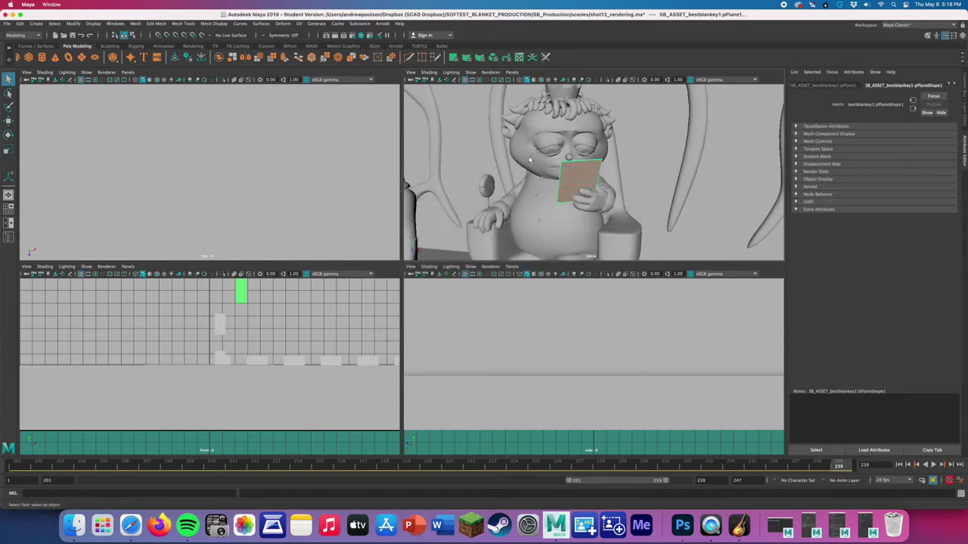
{"action": "left_click", "coordinate": [539, 165]}
{"action": "scroll", "coordinate": [518, 157], "scroll_direction": "down", "scroll_amount": 6}
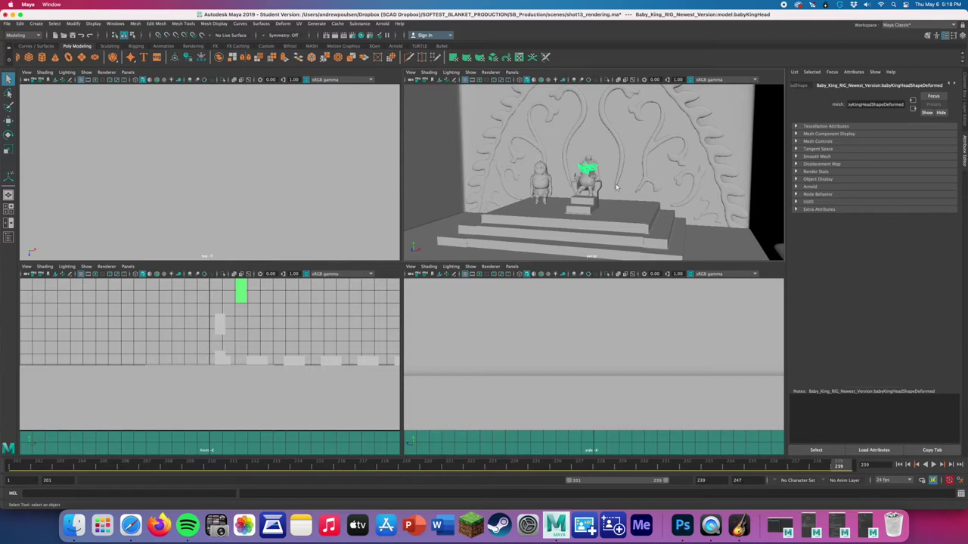
- Create an Arnold area light in the throne room scene and frame it in the perspective view
{"action": "left_click", "coordinate": [381, 24]}
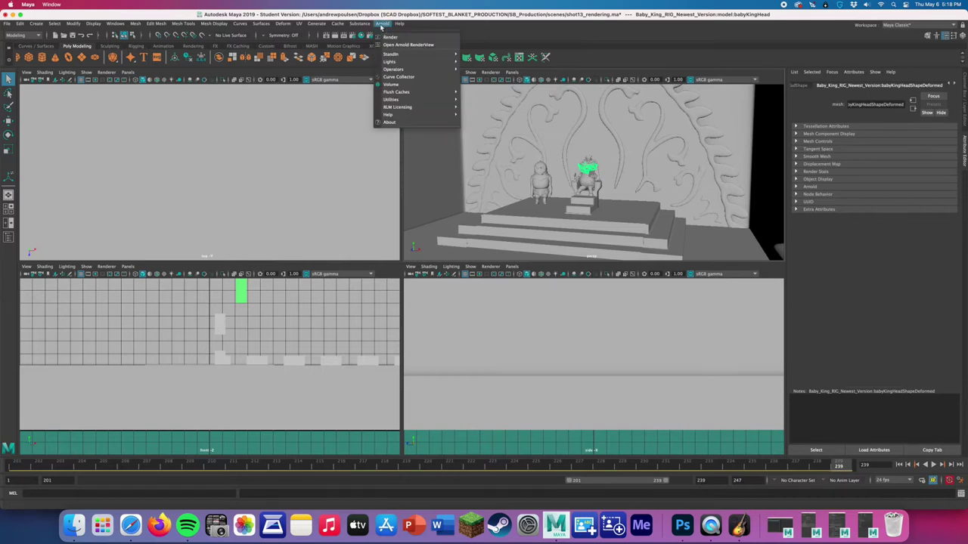
{"action": "mouse_move", "coordinate": [423, 61]}
{"action": "left_click", "coordinate": [500, 68]}
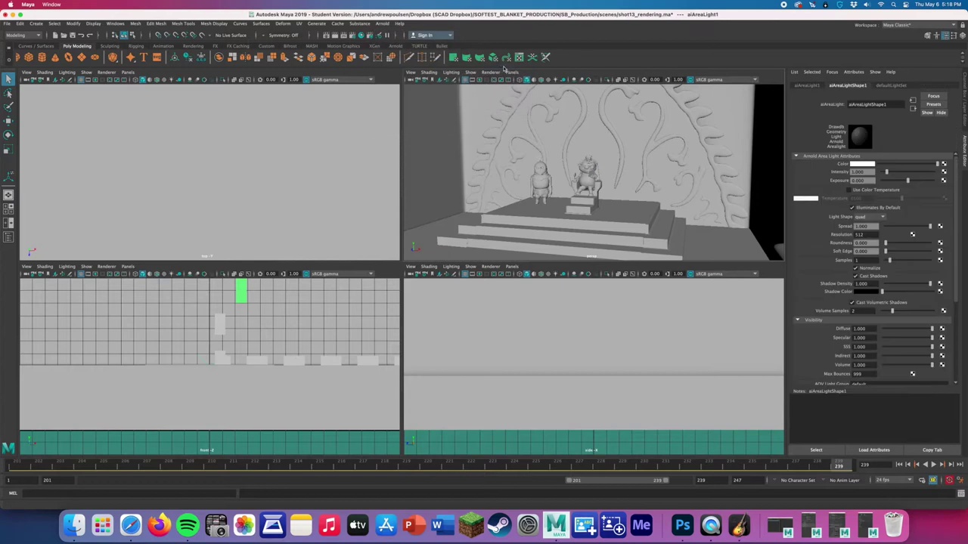
{"action": "key", "text": "f"}
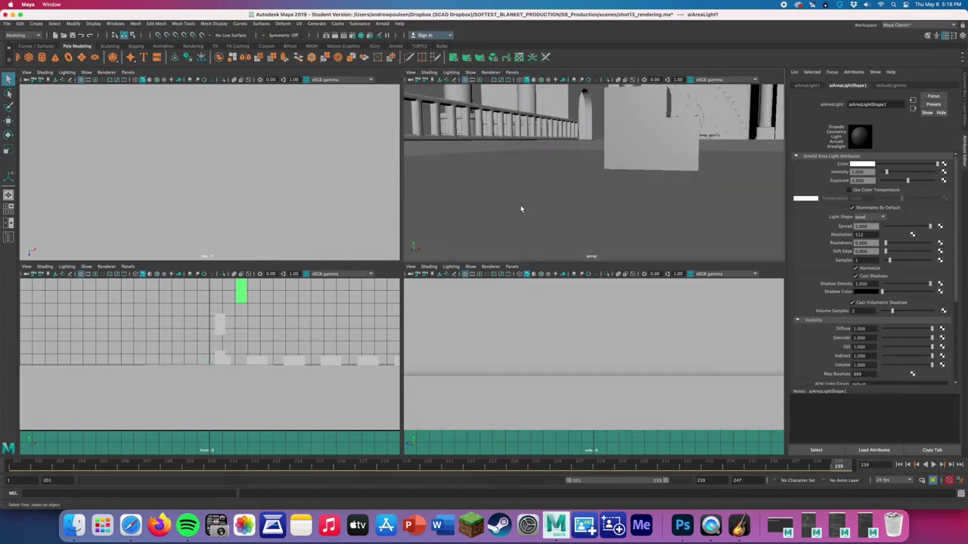
{"action": "scroll", "coordinate": [634, 175], "scroll_direction": "down", "scroll_amount": 5}
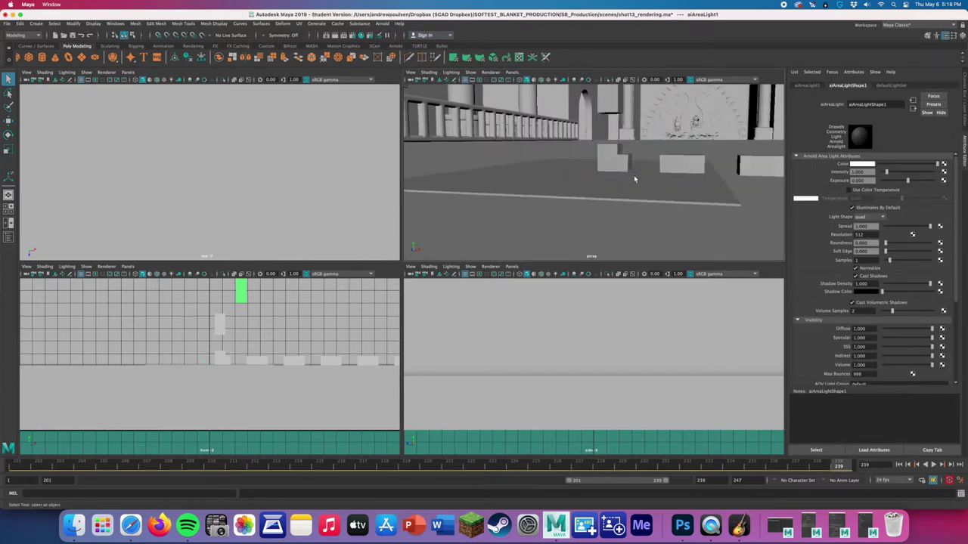
- Turn on the display of lights in the perspective view
{"action": "scroll", "coordinate": [633, 176], "scroll_direction": "down", "scroll_amount": 2}
{"action": "scroll", "coordinate": [600, 176], "scroll_direction": "up", "scroll_amount": 3}
{"action": "left_click_drag", "start_coordinate": [601, 175], "coordinate": [480, 195], "text": "alt"}
{"action": "left_click", "coordinate": [597, 174]}
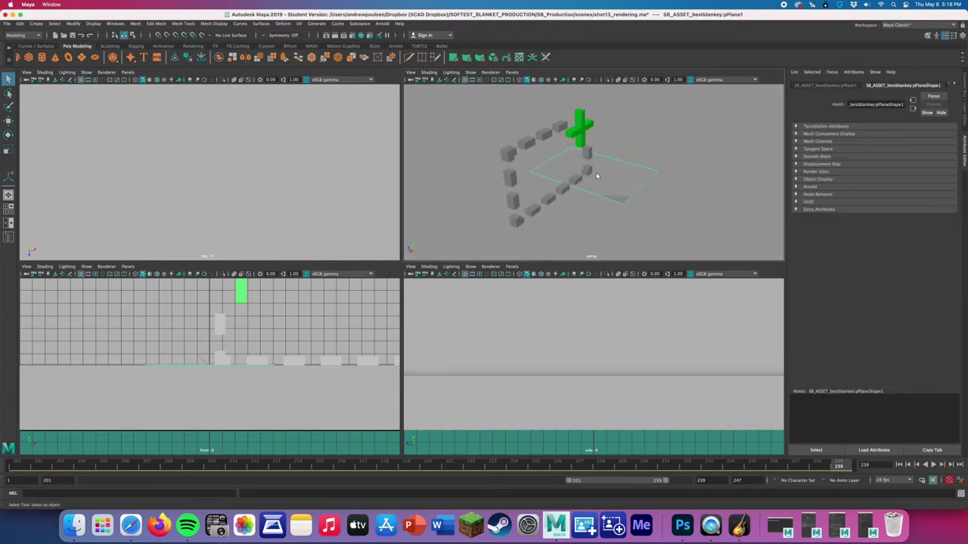
{"action": "left_click_drag", "start_coordinate": [535, 179], "coordinate": [559, 157], "text": "alt"}
{"action": "key", "text": "f"}
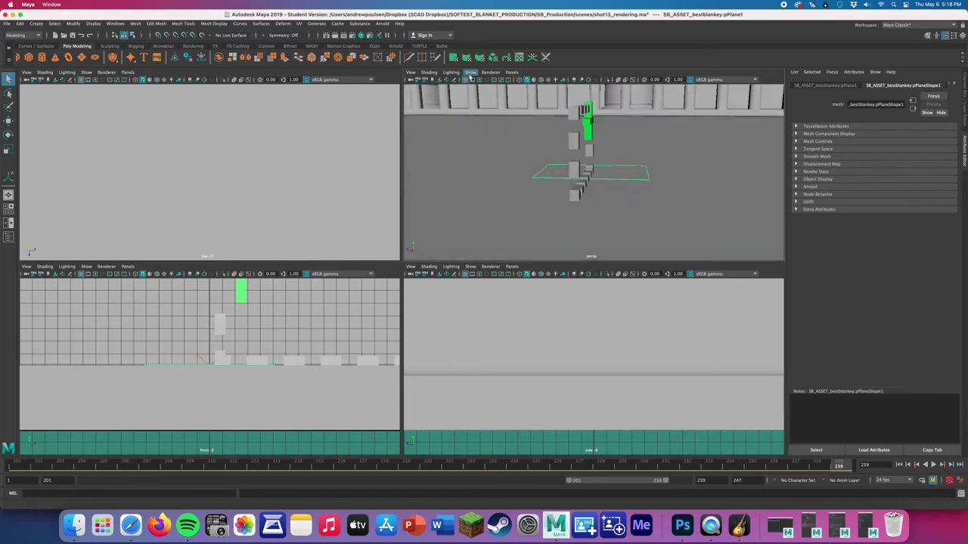
{"action": "left_click", "coordinate": [470, 74]}
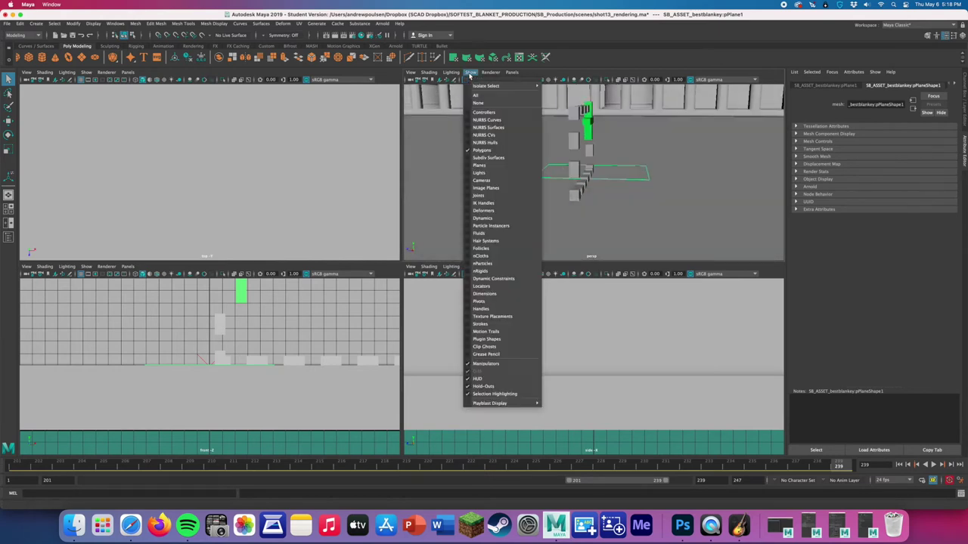
{"action": "left_click", "coordinate": [488, 176]}
- Select the area light at the scene's origin and scale it up uniformly
{"action": "left_click_drag", "start_coordinate": [525, 176], "coordinate": [637, 172], "text": "alt"}
{"action": "key", "text": "r"}
{"action": "left_click", "coordinate": [637, 172]}
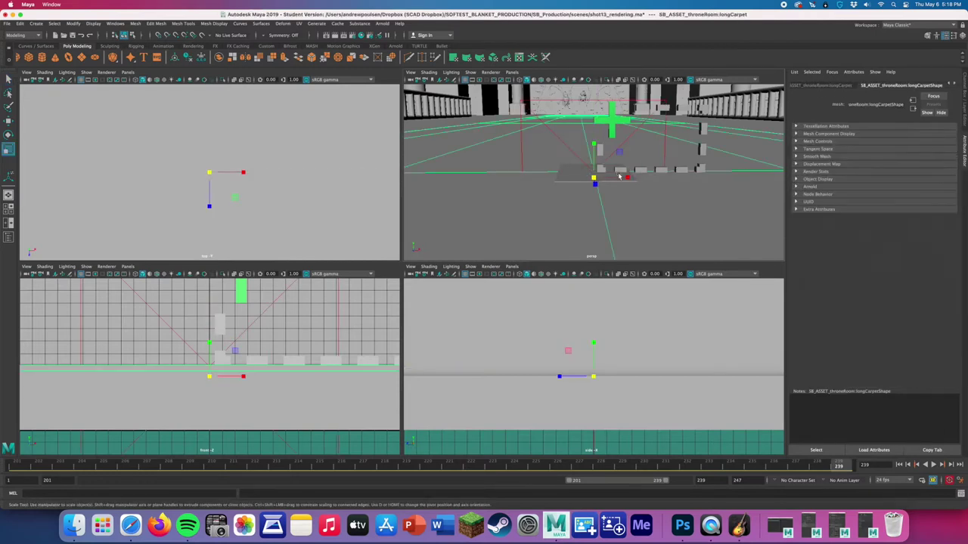
{"action": "left_click", "coordinate": [597, 173]}
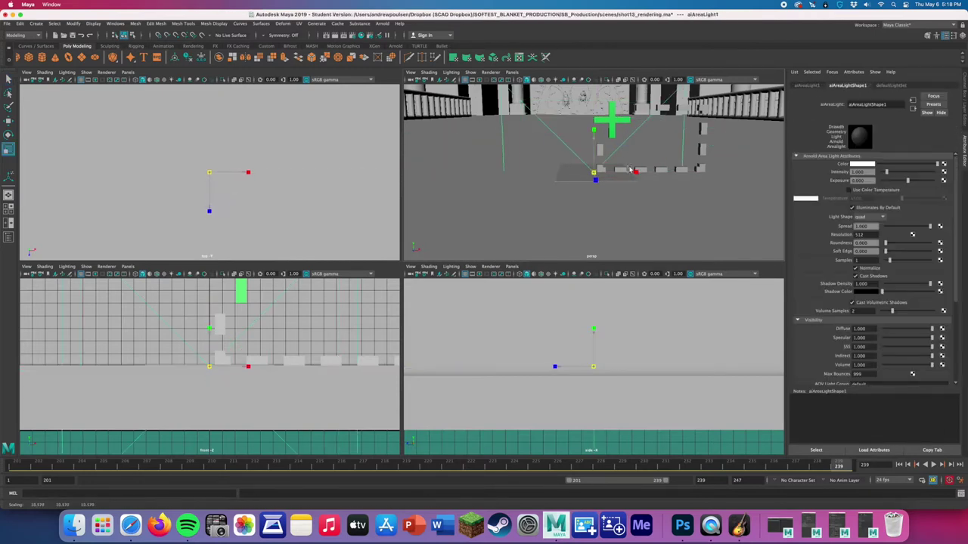
{"action": "key", "text": "z"}
{"action": "key", "text": "z"}
{"action": "key", "text": "z"}
- Move the area light down the hall toward the throne platform
{"action": "key", "text": "w"}
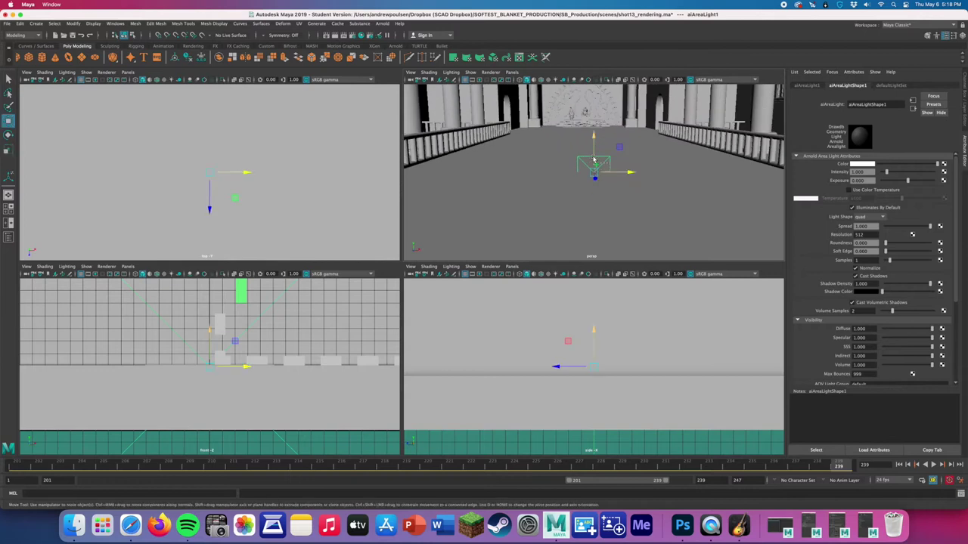
{"action": "mouse_move", "coordinate": [613, 143]}
{"action": "left_mouse_down", "text": "alt"}
{"action": "mouse_move", "coordinate": [620, 137]}
{"action": "mouse_move", "coordinate": [613, 146]}
{"action": "mouse_move", "coordinate": [625, 156]}
{"action": "mouse_move", "coordinate": [537, 156]}
{"action": "mouse_move", "coordinate": [601, 155]}
{"action": "left_mouse_up", "text": "alt"}
{"action": "left_click", "coordinate": [612, 167]}
{"action": "left_click_drag", "start_coordinate": [578, 106], "coordinate": [629, 145]}
{"action": "key", "text": "f"}
{"action": "key", "text": "r"}
{"action": "key", "text": "w"}
{"action": "key", "text": "f"}
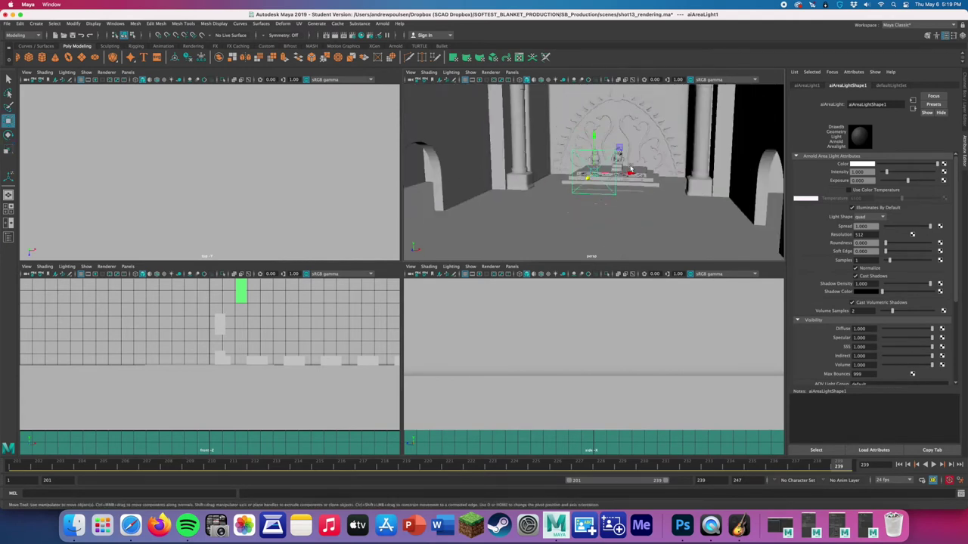
{"action": "key", "text": "f"}
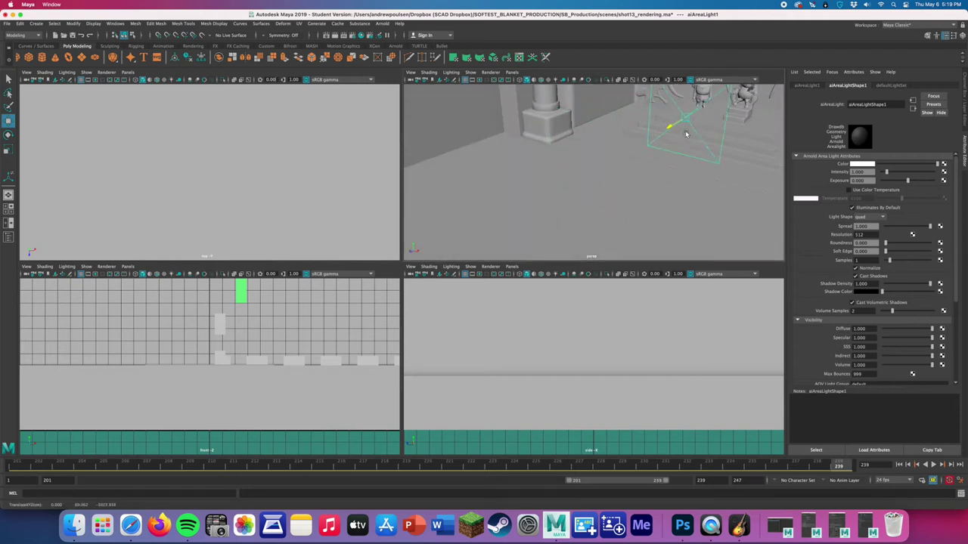
- Shift the area light sideways so it stands in front of the throne steps
{"action": "left_click", "coordinate": [604, 132]}
{"action": "key", "text": "f"}
{"action": "left_click", "coordinate": [589, 117]}
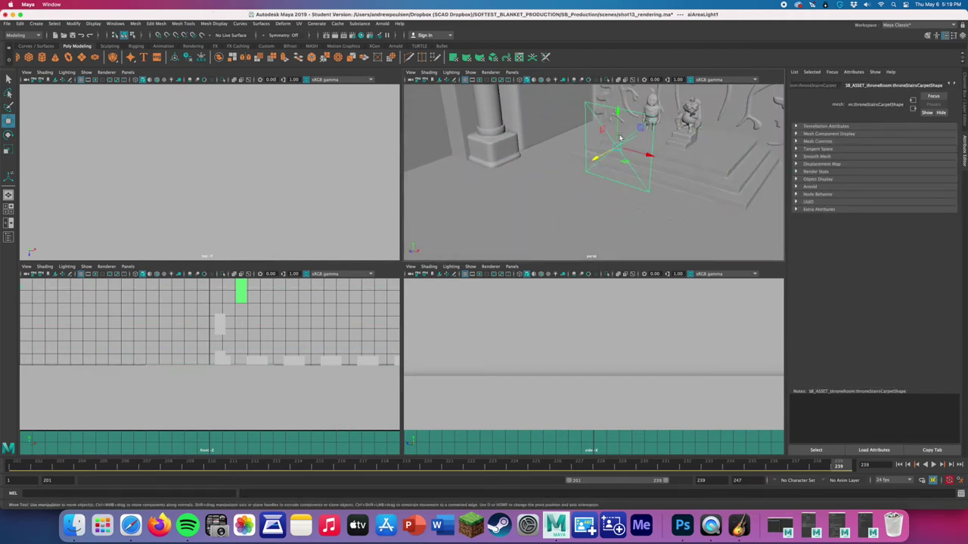
{"action": "left_click_drag", "start_coordinate": [614, 147], "coordinate": [696, 152]}
{"action": "key", "text": "f"}
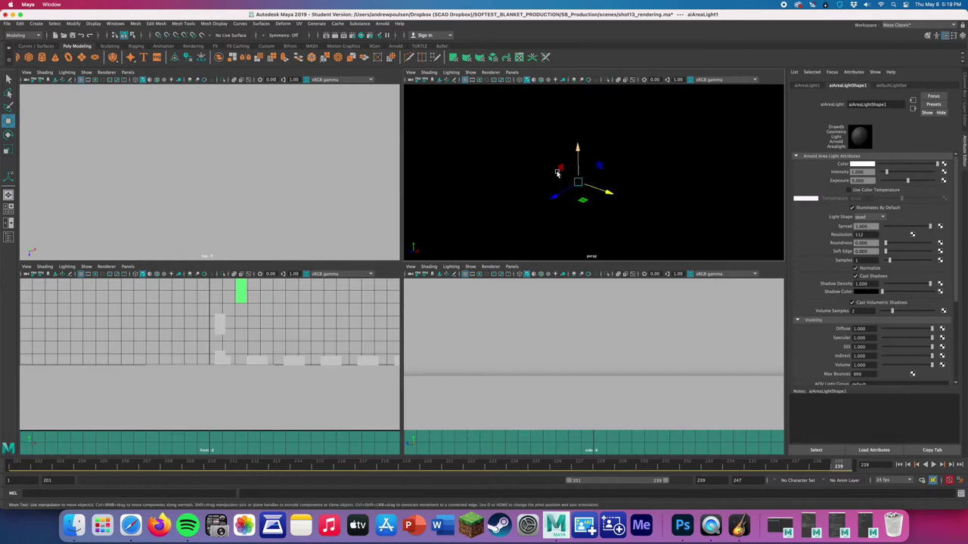
{"action": "left_click_drag", "start_coordinate": [581, 202], "coordinate": [563, 208], "text": "alt"}
- Raise the area light above the steps and move it sideways, off to the king's side of the platform
{"action": "key", "text": "e"}
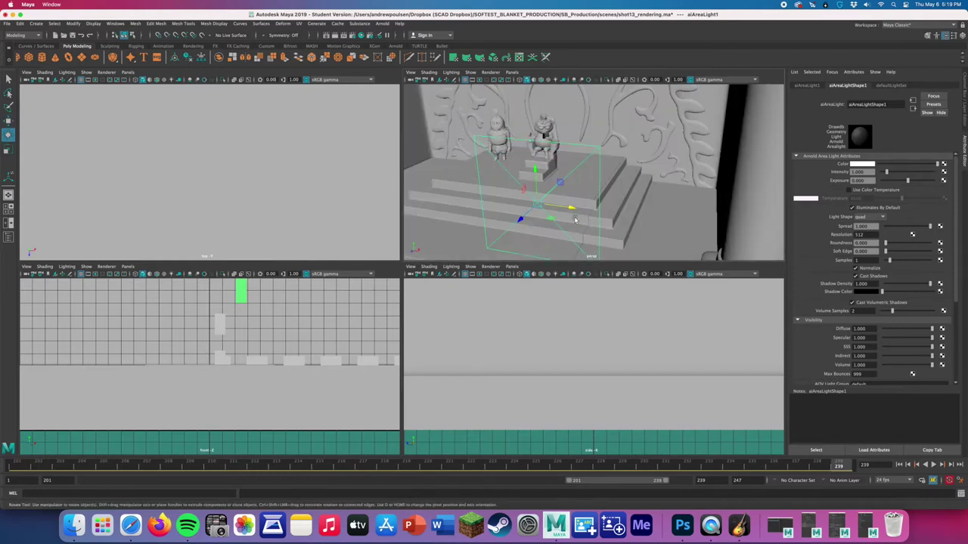
{"action": "key", "text": "w"}
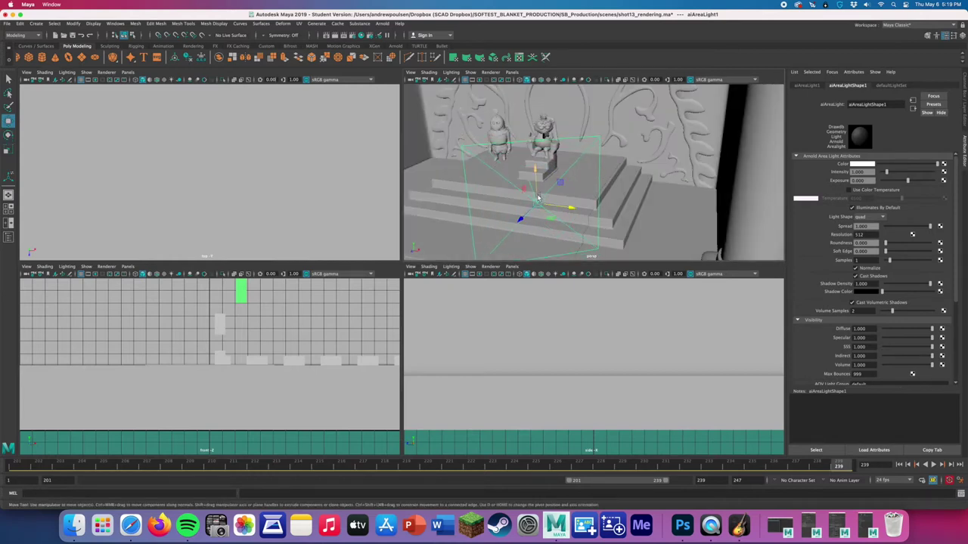
{"action": "left_click_drag", "start_coordinate": [538, 195], "coordinate": [531, 119]}
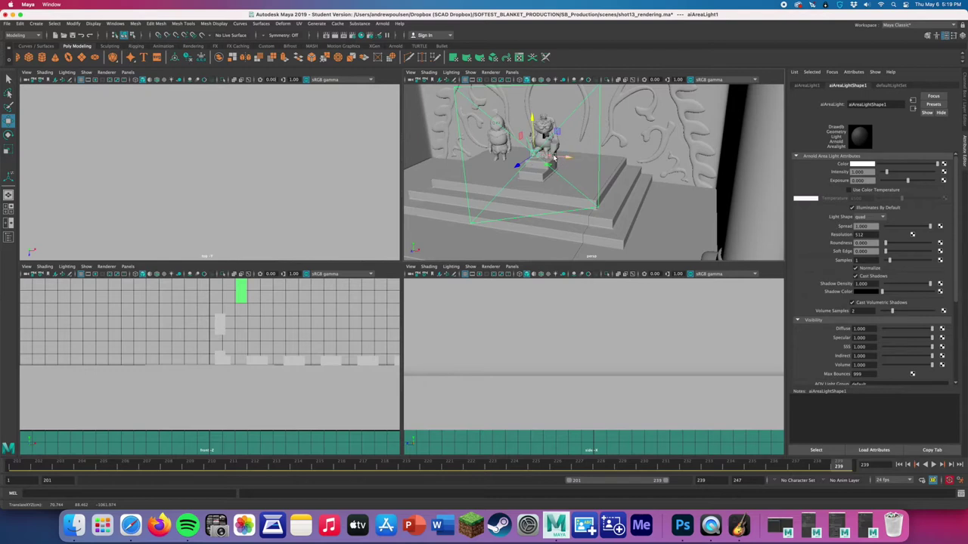
{"action": "left_click", "coordinate": [613, 165]}
{"action": "left_click", "coordinate": [539, 155]}
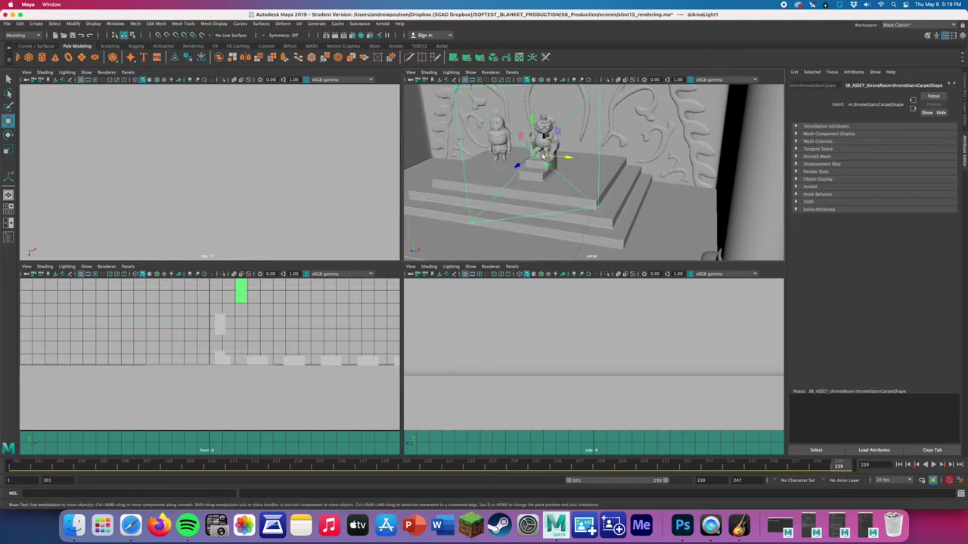
{"action": "left_click_drag", "start_coordinate": [554, 159], "coordinate": [618, 163]}
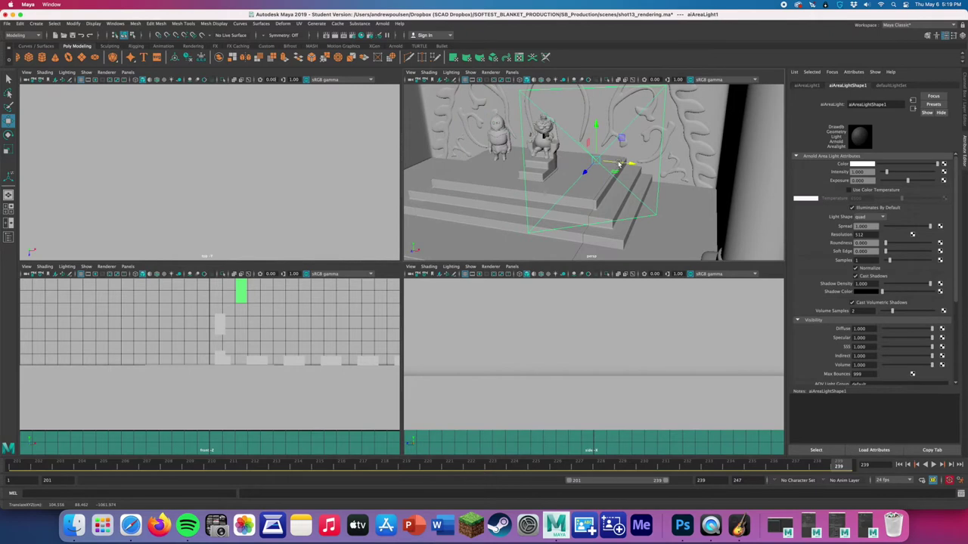
- Rotate and tilt the area light toward the seated king, nudging its height and position to match
{"action": "key", "text": "e"}
{"action": "left_click_drag", "start_coordinate": [595, 171], "coordinate": [605, 172]}
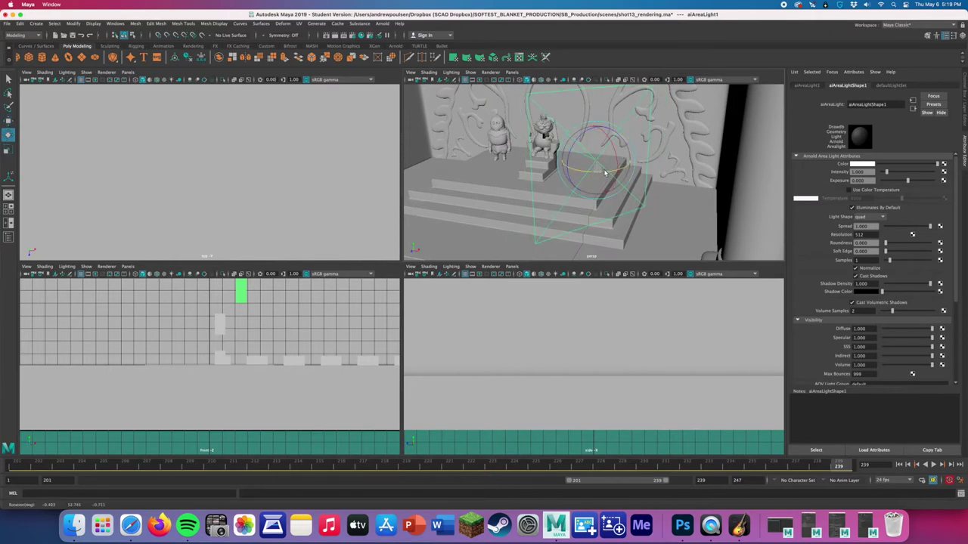
{"action": "key", "text": "w"}
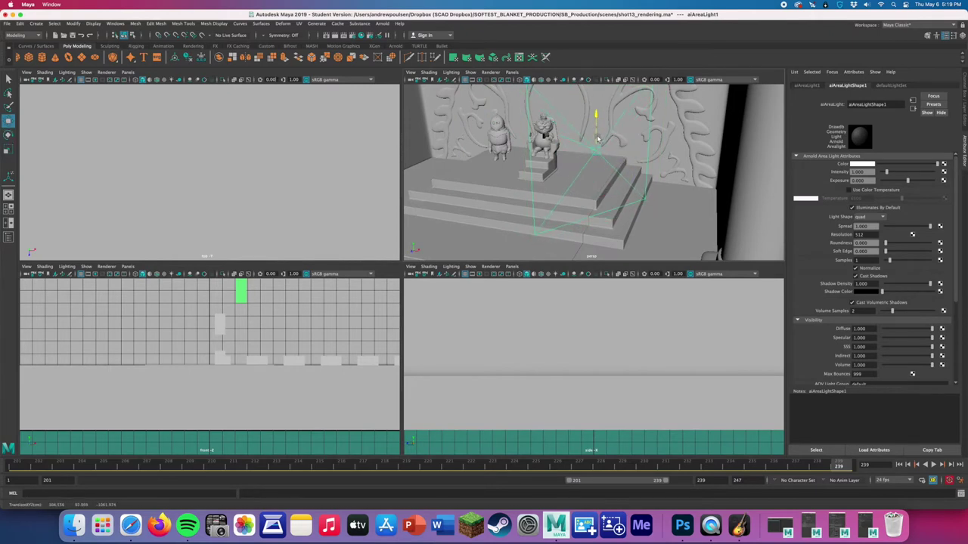
{"action": "key", "text": "e"}
{"action": "left_click_drag", "start_coordinate": [608, 117], "coordinate": [610, 112]}
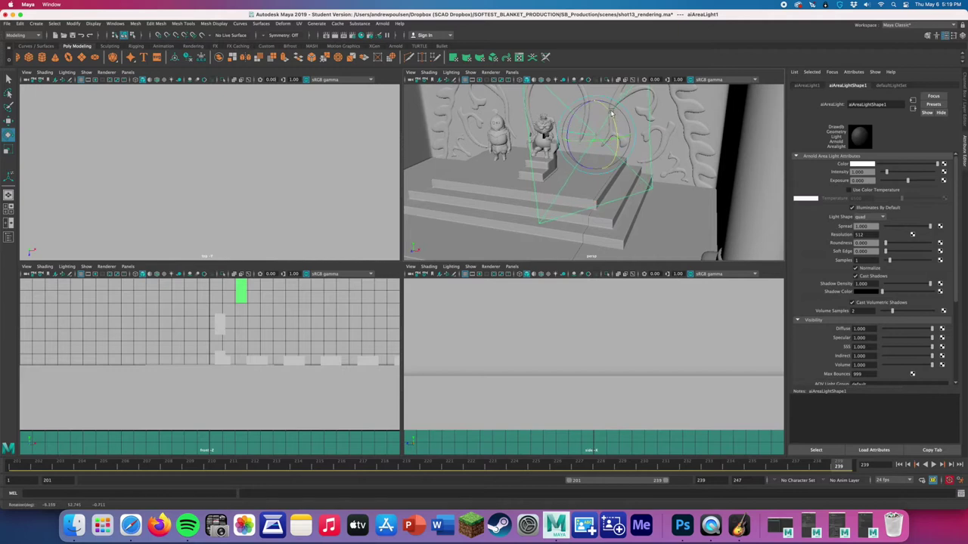
{"action": "key", "text": "w"}
{"action": "left_click_drag", "start_coordinate": [586, 144], "coordinate": [583, 147]}
- Look through the shot 13 camera in the empty top viewport and show cameras in the perspective view
{"action": "left_click", "coordinate": [128, 72]}
{"action": "mouse_move", "coordinate": [147, 85]}
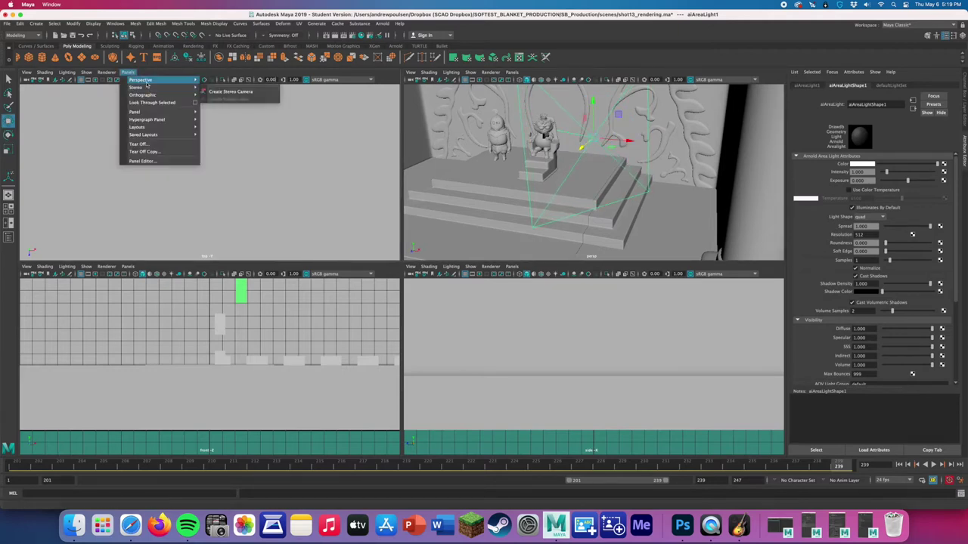
{"action": "left_click", "coordinate": [234, 99]}
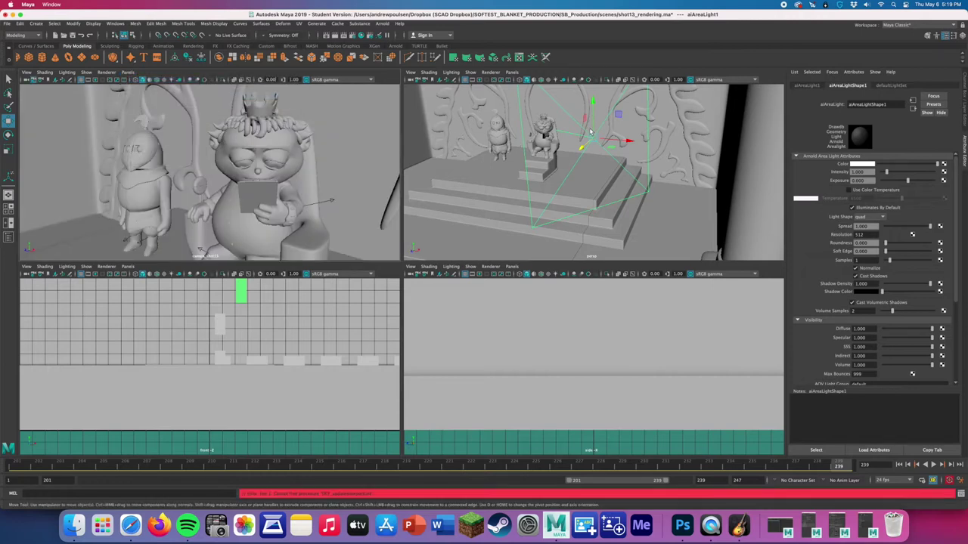
{"action": "left_click_drag", "start_coordinate": [532, 173], "coordinate": [563, 151], "text": "alt"}
{"action": "left_click", "coordinate": [470, 73]}
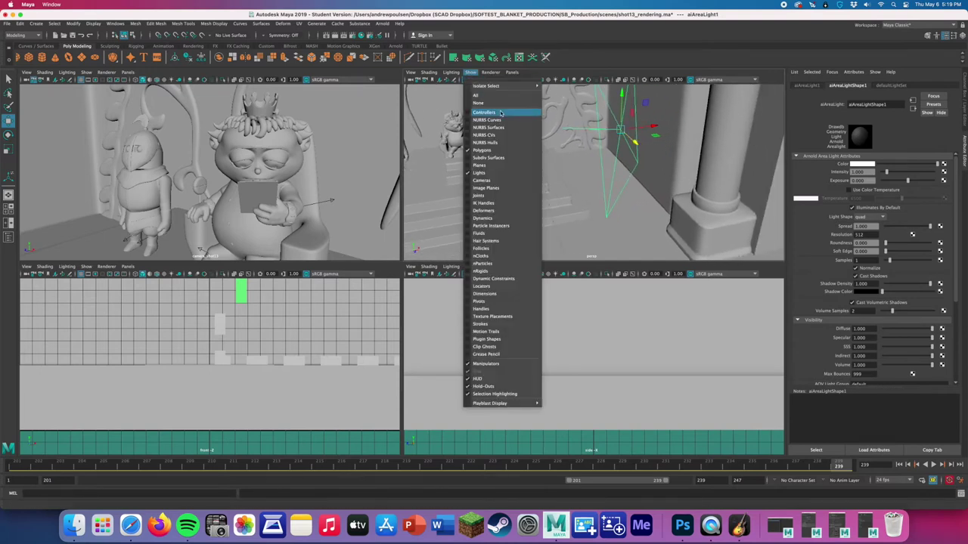
{"action": "left_click", "coordinate": [480, 180]}
- Move the area light away from the column, closer to the throne platform, keeping it aimed at the king
{"action": "left_click_drag", "start_coordinate": [623, 156], "coordinate": [642, 151], "text": "alt"}
{"action": "key", "text": "f"}
{"action": "left_click_drag", "start_coordinate": [512, 162], "coordinate": [520, 183], "text": "alt"}
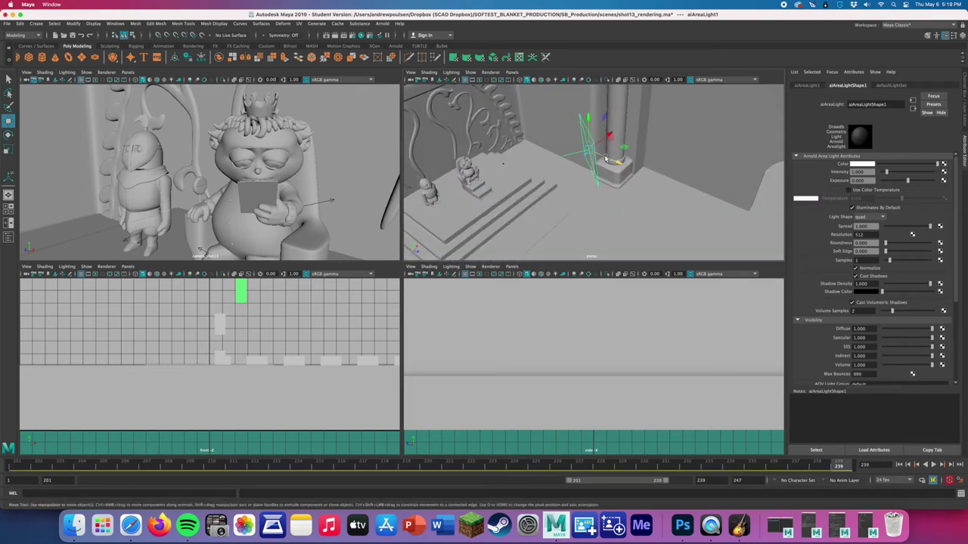
{"action": "mouse_move", "coordinate": [607, 158]}
{"action": "left_mouse_down"}
{"action": "mouse_move", "coordinate": [563, 136]}
{"action": "mouse_move", "coordinate": [558, 155]}
{"action": "mouse_move", "coordinate": [590, 151]}
{"action": "left_mouse_up"}
{"action": "key", "text": "e"}
{"action": "right_click_drag", "start_coordinate": [590, 152], "coordinate": [751, 204], "text": "alt"}
{"action": "key", "text": "q"}
- Set the area light's intensity to 200 and its exposure to 8
{"action": "left_click", "coordinate": [859, 172]}
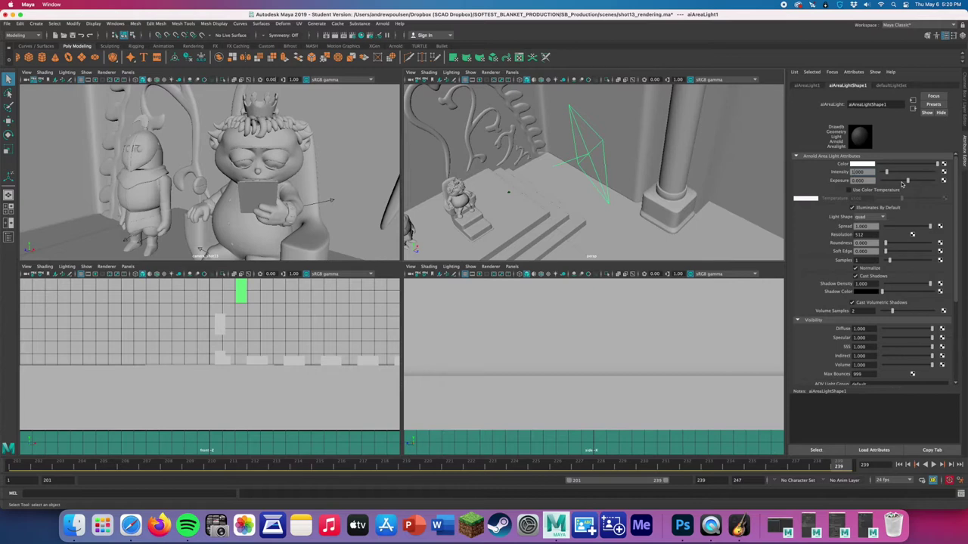
{"action": "key", "text": "Tab"}
{"action": "key", "text": "Tab"}
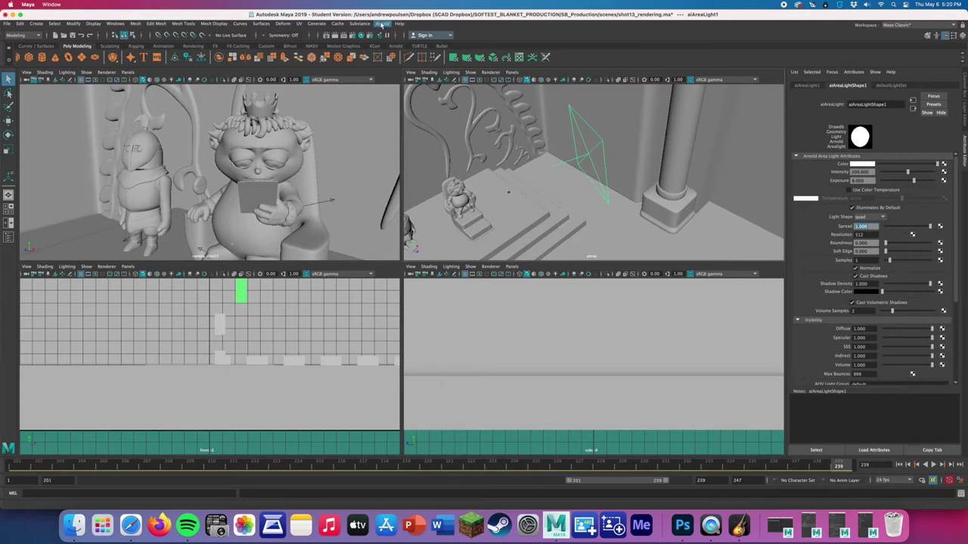
- Open Arnold RenderView and render the shot through the shot 13 camera, camera_shotShape13
{"action": "left_click", "coordinate": [382, 24]}
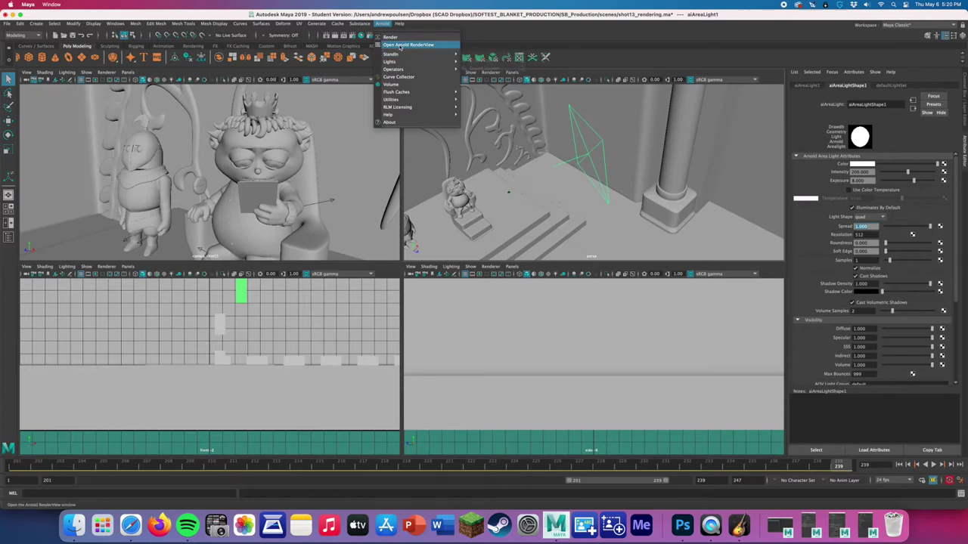
{"action": "left_click", "coordinate": [401, 45]}
{"action": "left_click", "coordinate": [158, 115]}
{"action": "left_click", "coordinate": [182, 133]}
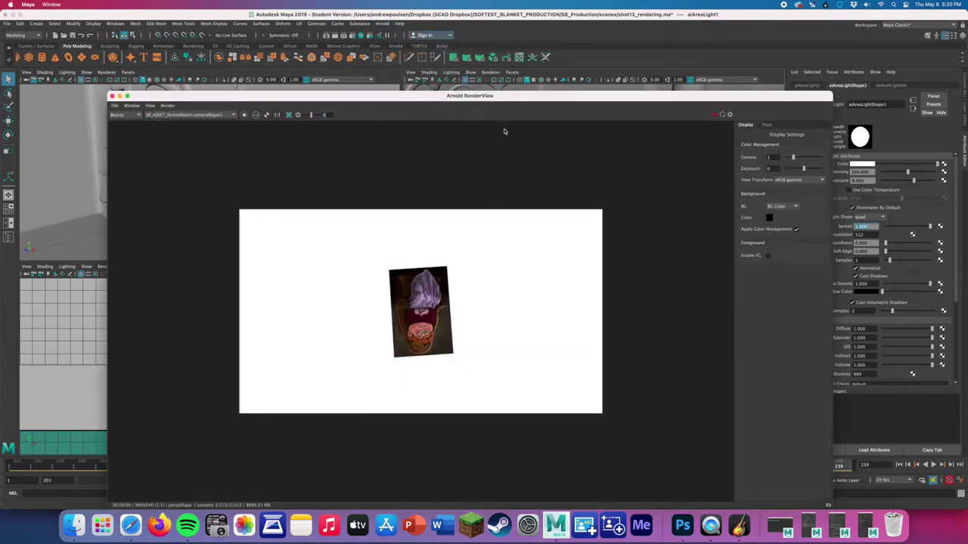
{"action": "left_click", "coordinate": [163, 115]}
{"action": "left_click", "coordinate": [175, 127]}
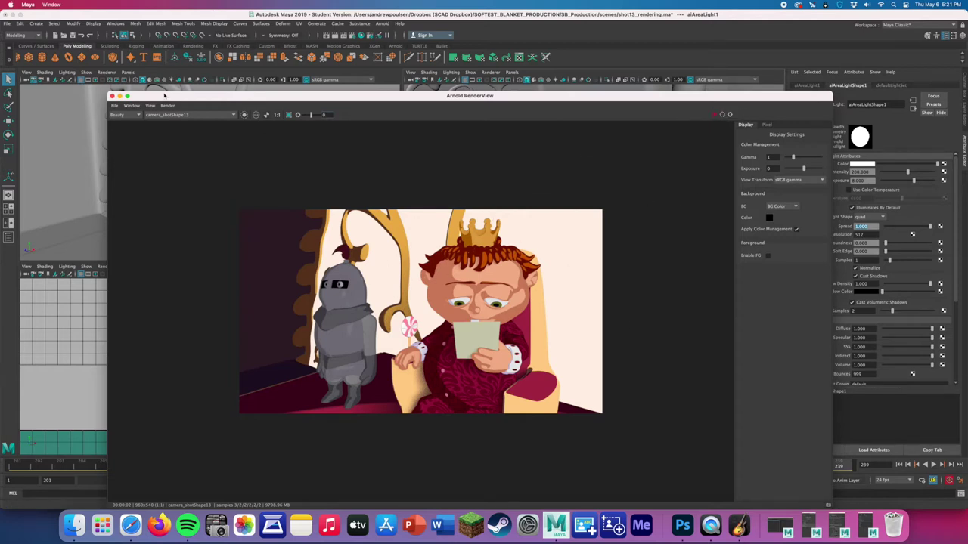
{"action": "left_click_drag", "start_coordinate": [165, 97], "coordinate": [168, 178]}
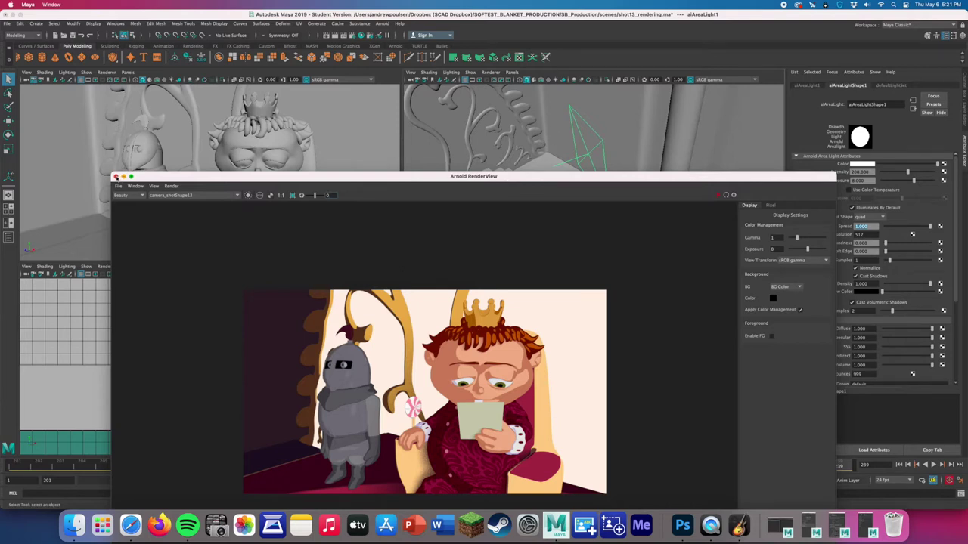
- Duplicate the area light and move the copy across the throne platform to the knight's side
{"action": "left_click", "coordinate": [628, 128]}
{"action": "key", "text": "["}
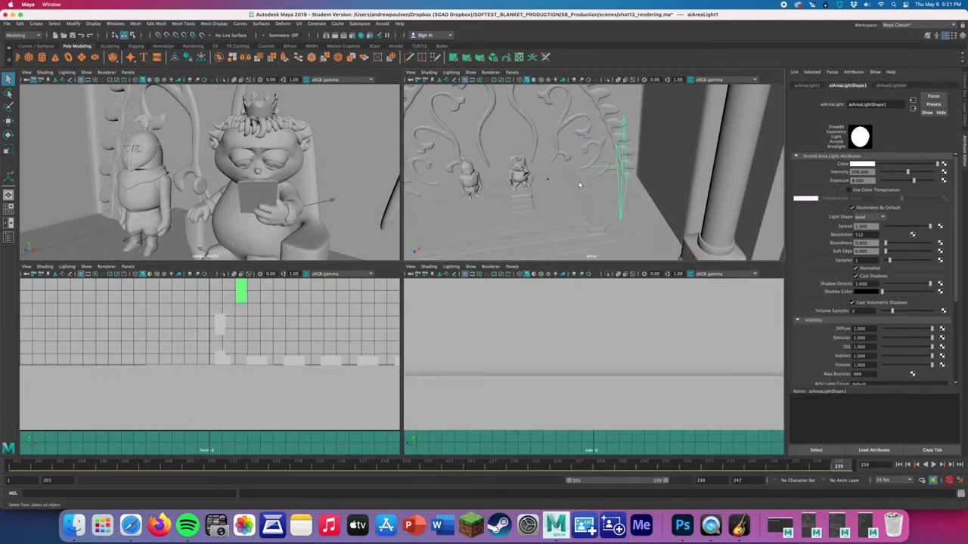
{"action": "key", "text": "["}
{"action": "key", "text": "ctrl+d"}
{"action": "key", "text": "w"}
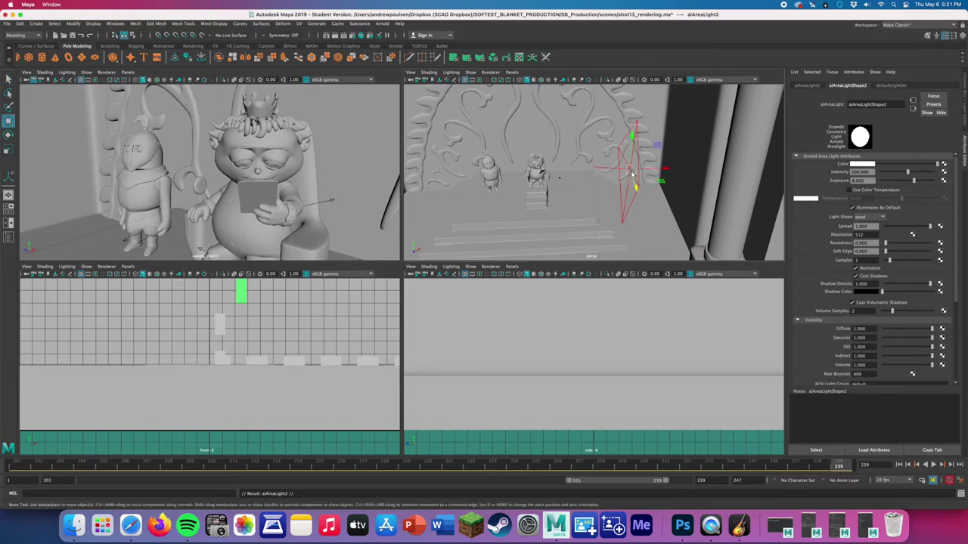
{"action": "left_click_drag", "start_coordinate": [640, 173], "coordinate": [448, 158]}
- Adjust the duplicated light's position and rotate it beside the knight so that it points toward the king
{"action": "key", "text": "e"}
{"action": "key", "text": "w"}
{"action": "left_click_drag", "start_coordinate": [409, 194], "coordinate": [421, 172]}
{"action": "left_click_drag", "start_coordinate": [423, 165], "coordinate": [447, 134]}
{"action": "key", "text": "e"}
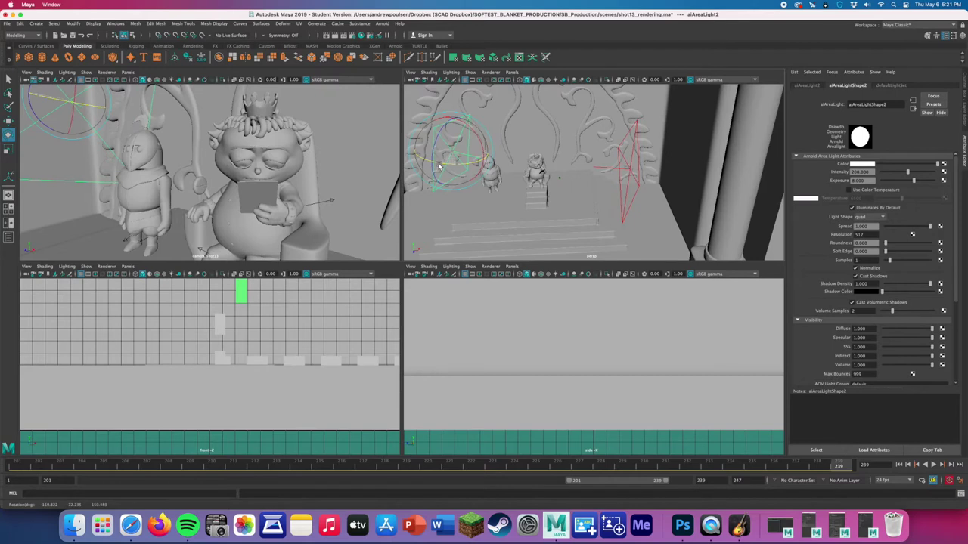
{"action": "key", "text": "w"}
{"action": "left_click_drag", "start_coordinate": [491, 170], "coordinate": [615, 204], "text": "alt"}
{"action": "key", "text": "q"}
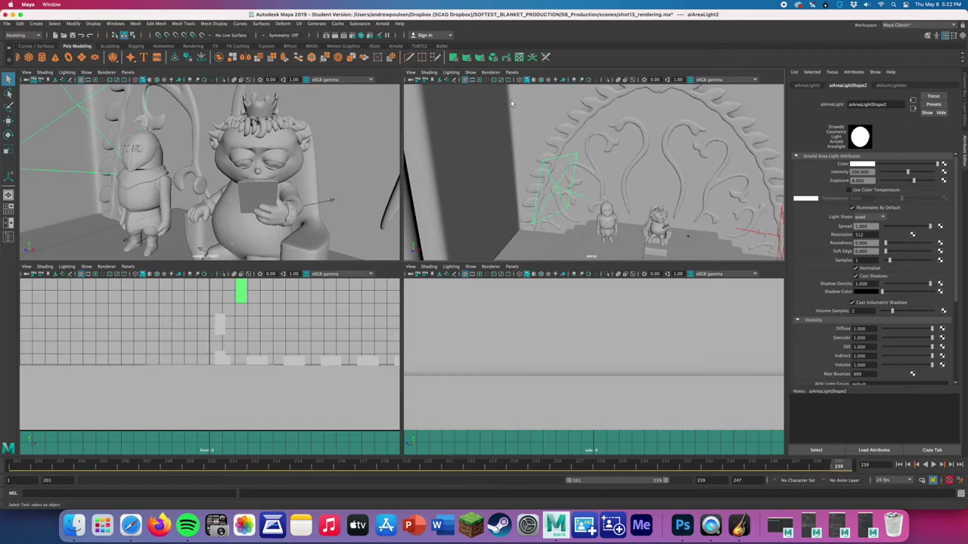
- Render the shot again in Arnold RenderView to check the effect of the second area light
{"action": "left_click", "coordinate": [382, 24]}
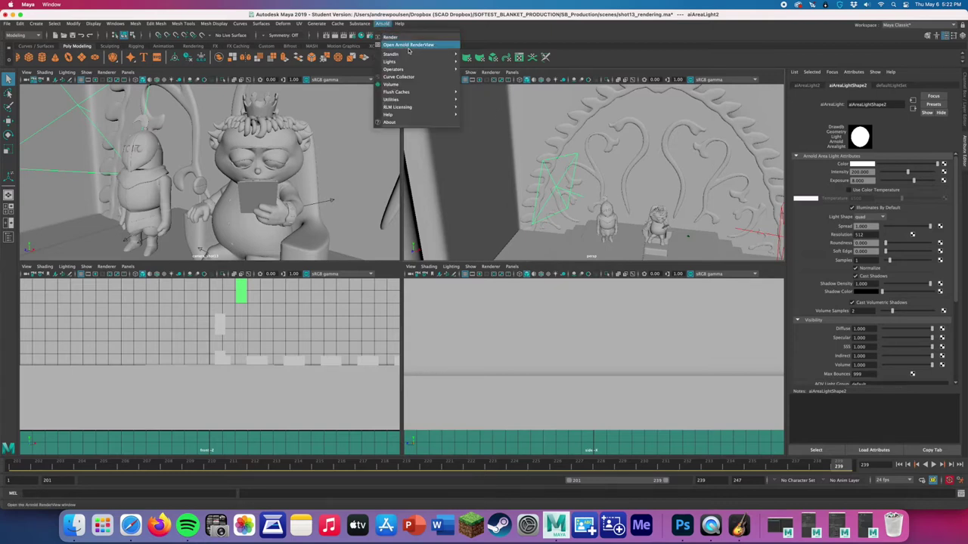
{"action": "left_click", "coordinate": [406, 45]}
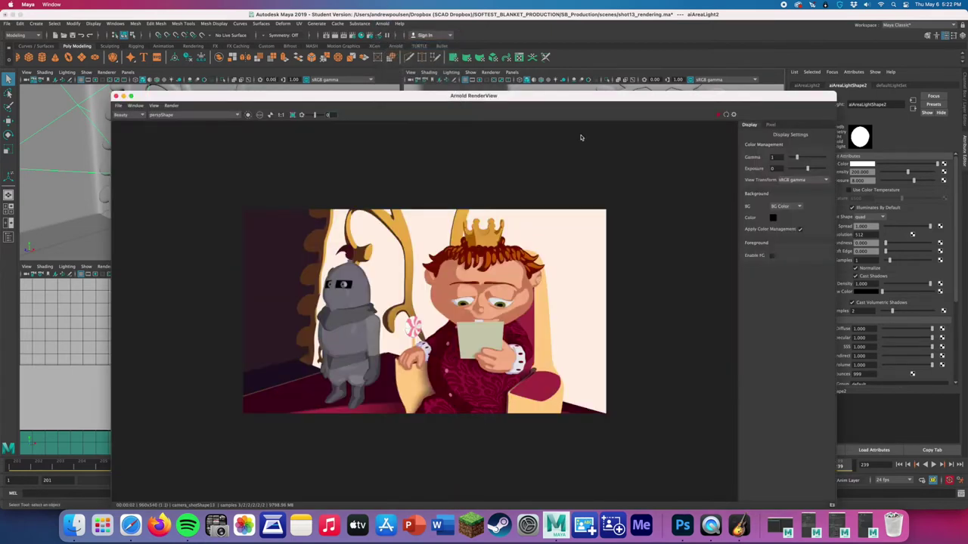
{"action": "left_click", "coordinate": [718, 116]}
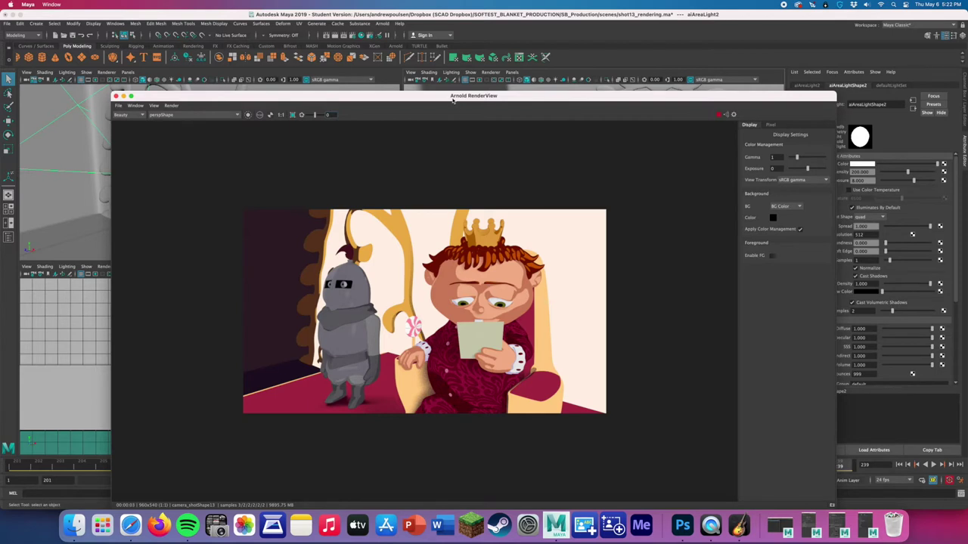
{"action": "left_click_drag", "start_coordinate": [452, 100], "coordinate": [436, 258]}
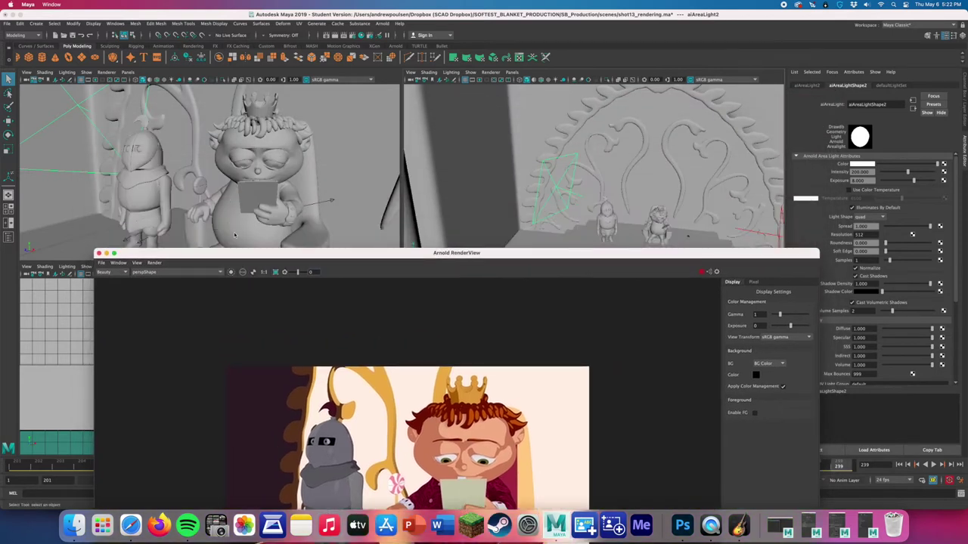
- Move the second area light closer to the knight and lower it, checking the live render, and close the render view
{"action": "left_click", "coordinate": [563, 180]}
{"action": "key", "text": "w"}
{"action": "left_click_drag", "start_coordinate": [583, 191], "coordinate": [608, 195]}
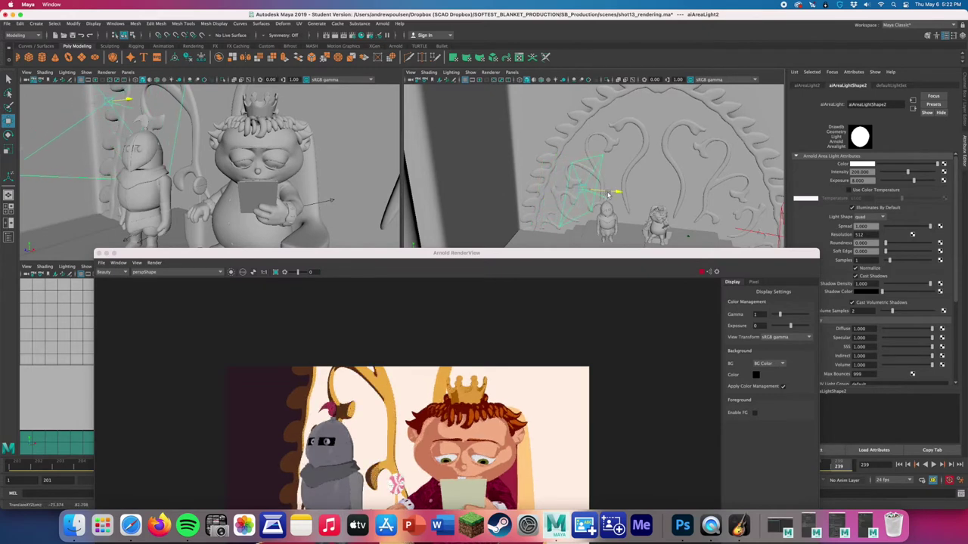
{"action": "left_click_drag", "start_coordinate": [399, 256], "coordinate": [376, 143]}
{"action": "left_click_drag", "start_coordinate": [515, 143], "coordinate": [491, 218]}
{"action": "left_click_drag", "start_coordinate": [581, 171], "coordinate": [583, 201]}
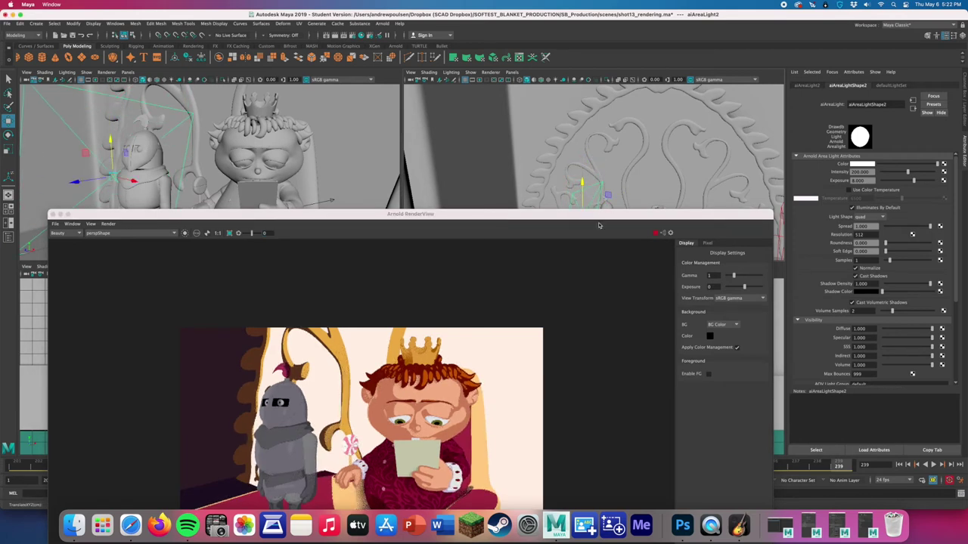
{"action": "left_click_drag", "start_coordinate": [550, 219], "coordinate": [554, 269]}
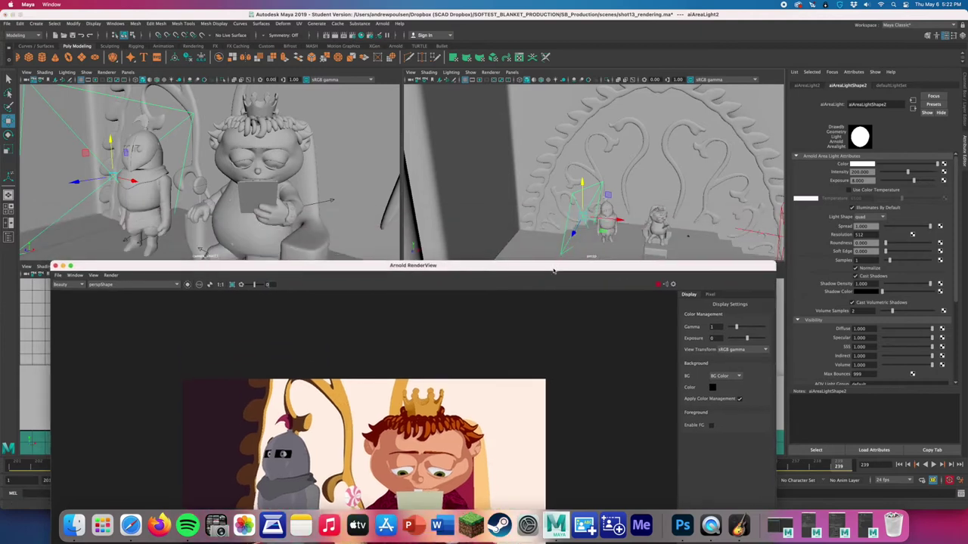
{"action": "left_click", "coordinate": [603, 221]}
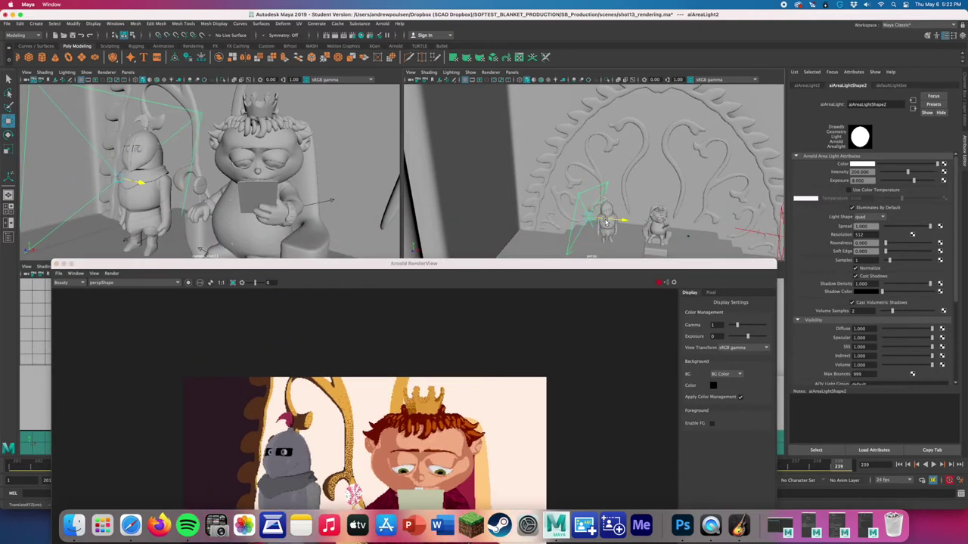
{"action": "left_click_drag", "start_coordinate": [444, 266], "coordinate": [444, 145]}
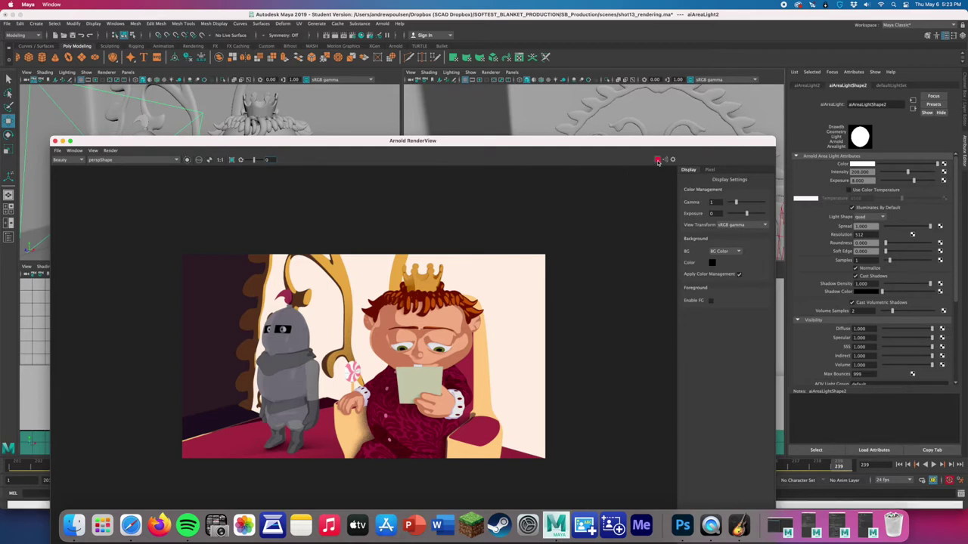
{"action": "left_click", "coordinate": [54, 141]}
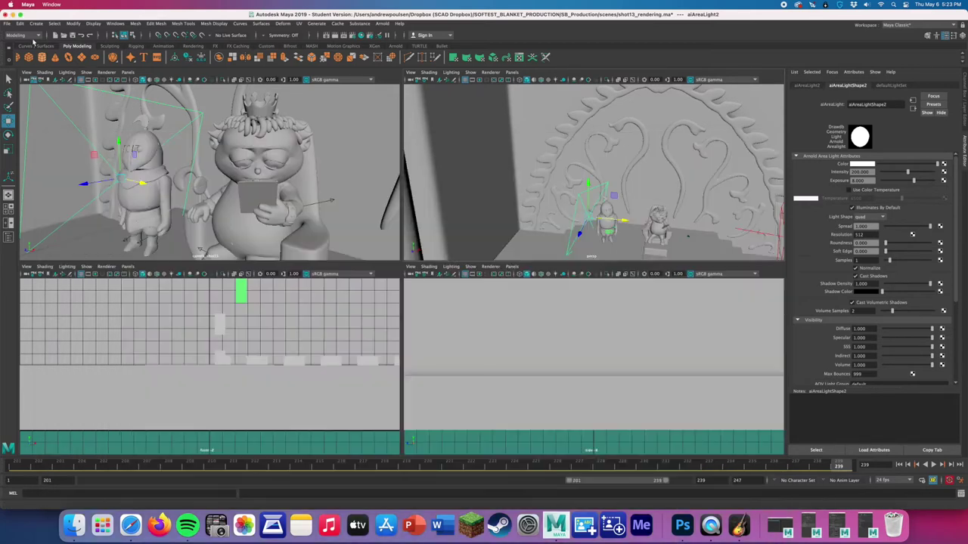
- Save the shot 13 rendering scene, accepting the student version notice
{"action": "left_click", "coordinate": [7, 24]}
{"action": "left_click", "coordinate": [30, 53]}
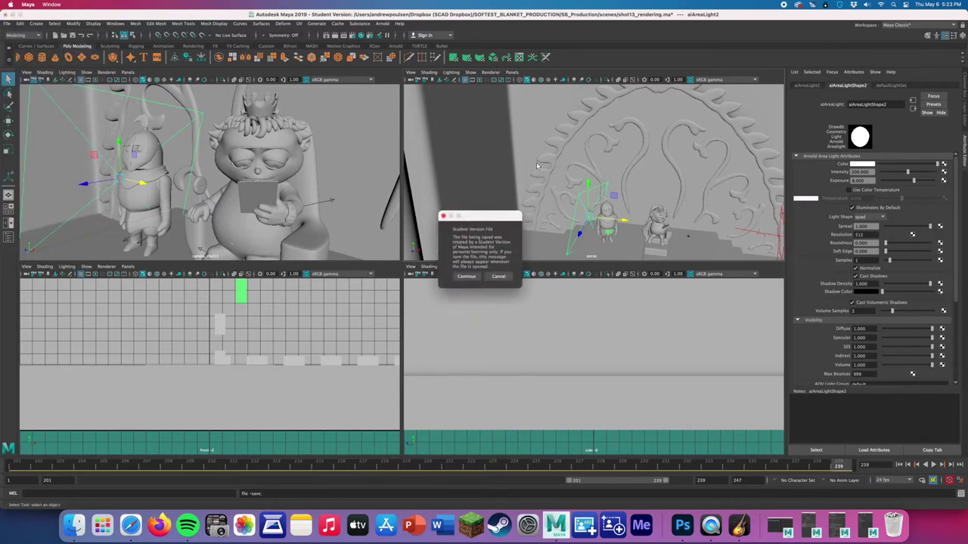
{"action": "key", "text": "Return"}
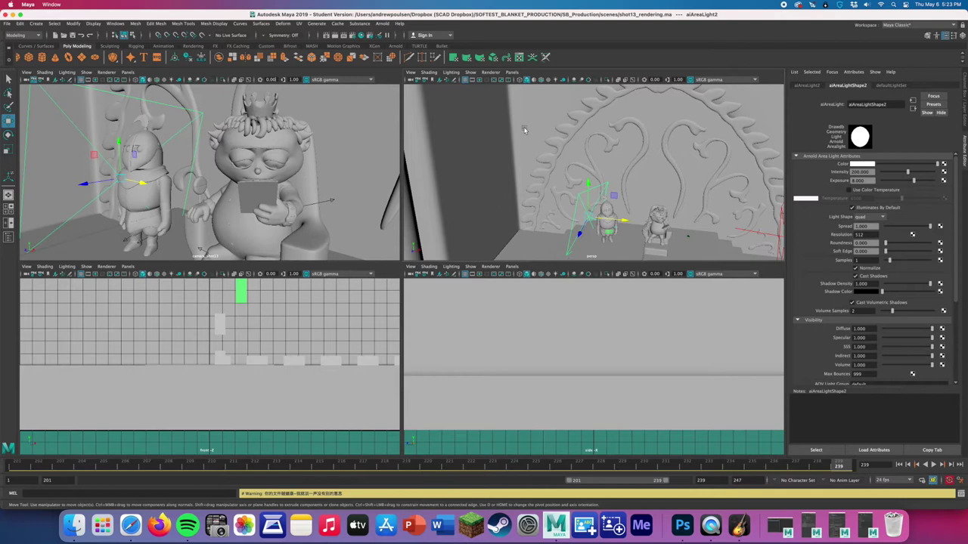
- Remove the dark purple stop from the base tonemap ramp of the ornate window frame's toon material, leaving only white
{"action": "left_click", "coordinate": [565, 130]}
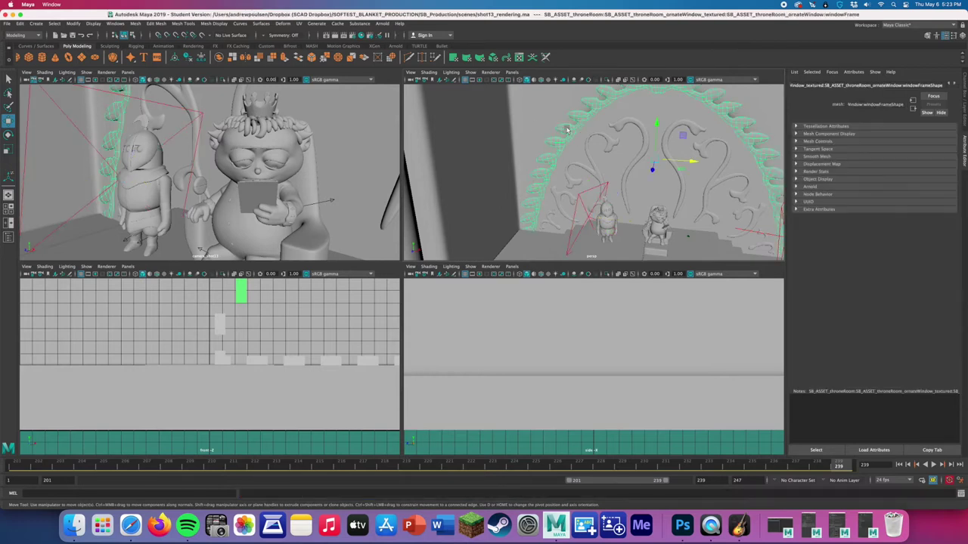
{"action": "right_click_drag", "start_coordinate": [567, 130], "coordinate": [569, 303]}
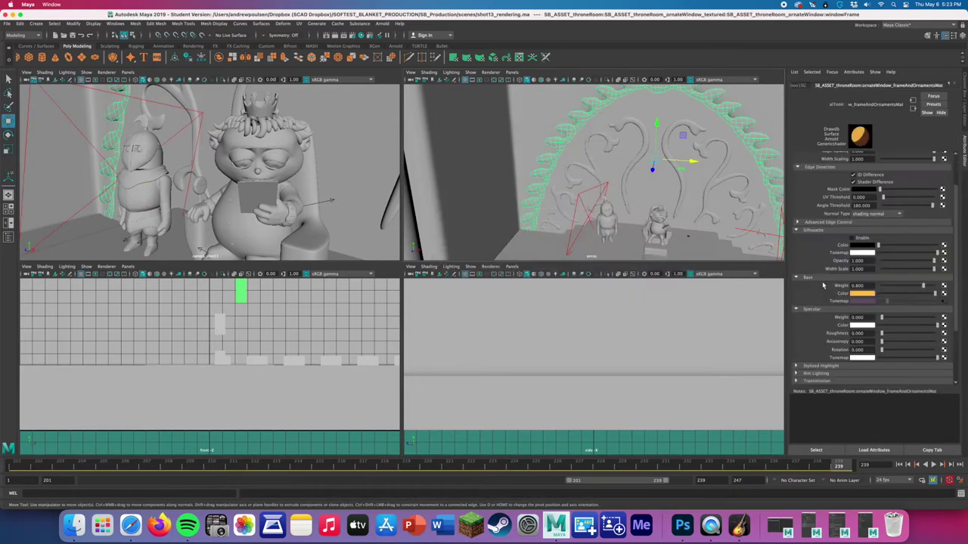
{"action": "left_click", "coordinate": [942, 302]}
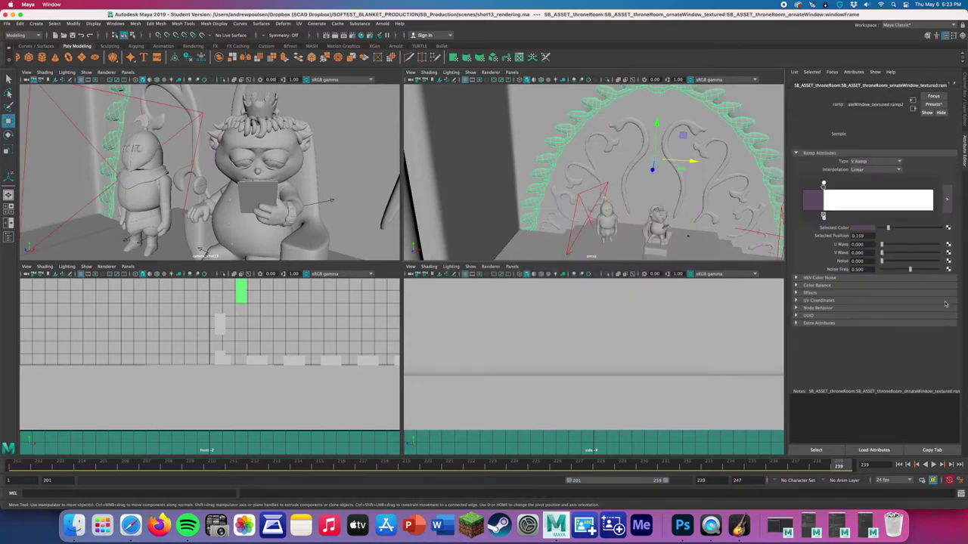
{"action": "left_click", "coordinate": [823, 214]}
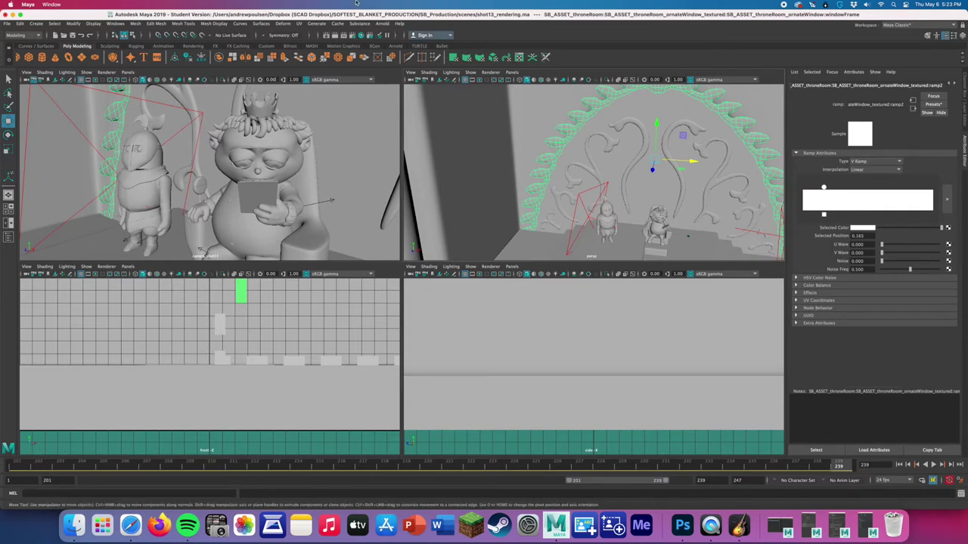
- Render the shot again to check the window frame's flat gold shading
{"action": "left_click", "coordinate": [399, 24]}
{"action": "left_click", "coordinate": [416, 45]}
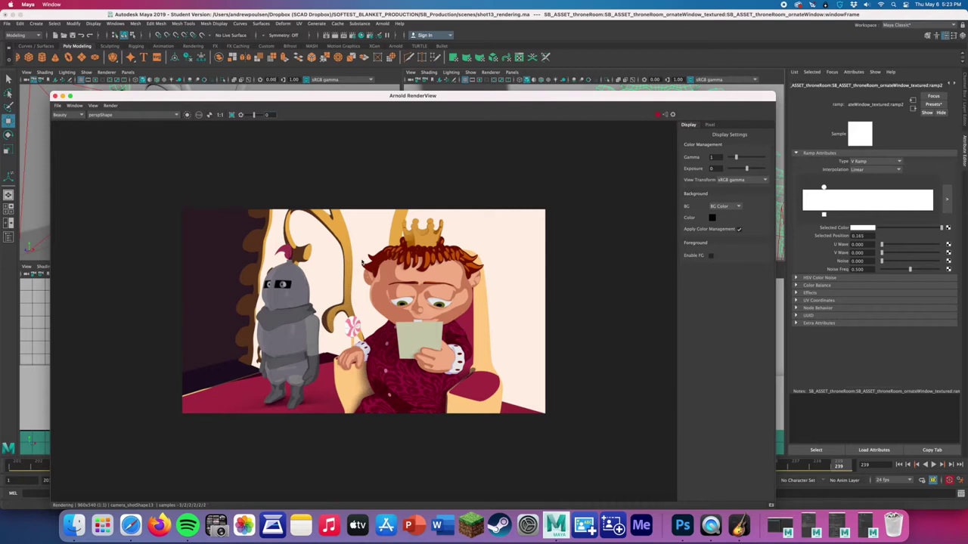
{"action": "left_click", "coordinate": [658, 114]}
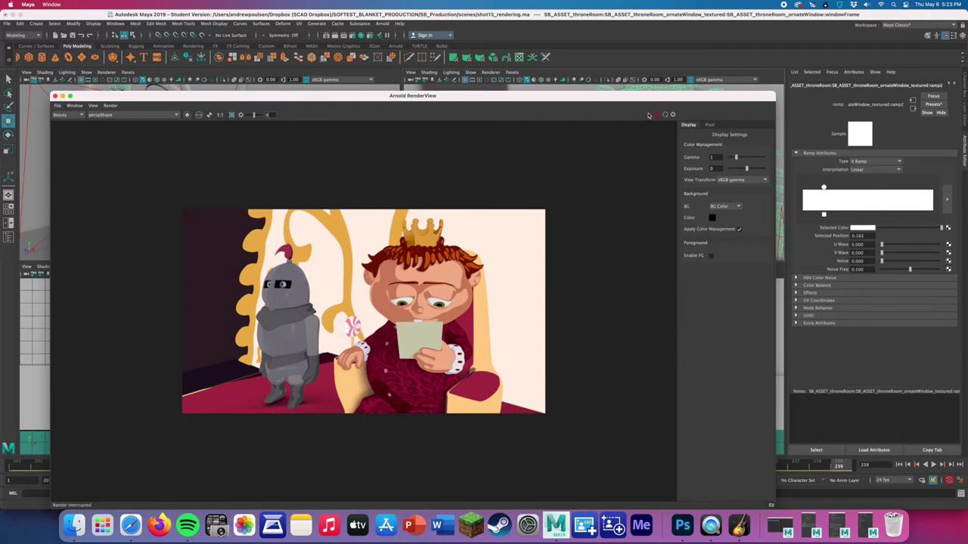
{"action": "left_click_drag", "start_coordinate": [622, 96], "coordinate": [621, 97]}
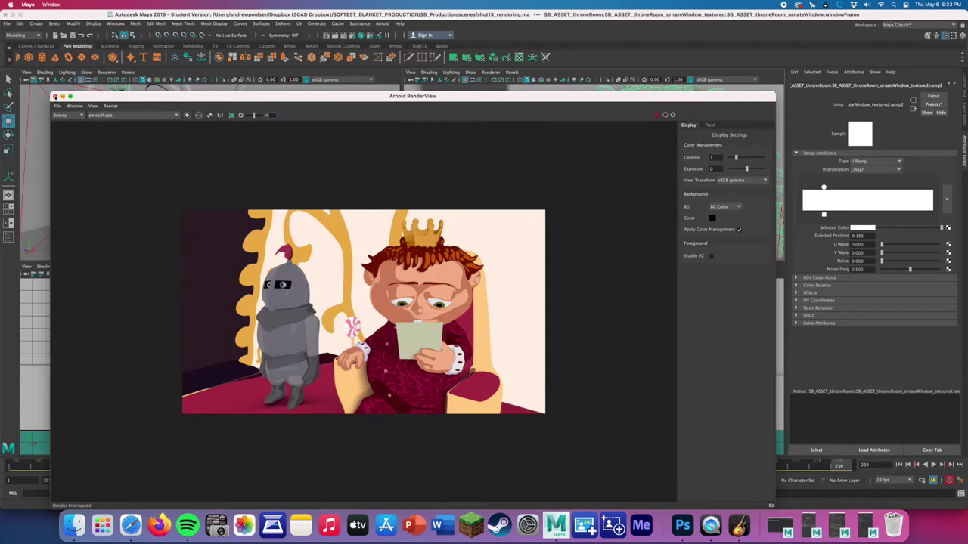
- Select the window's scroll accents and pick out their assigned material in the Hypershade
{"action": "left_click_drag", "start_coordinate": [565, 100], "coordinate": [573, 264]}
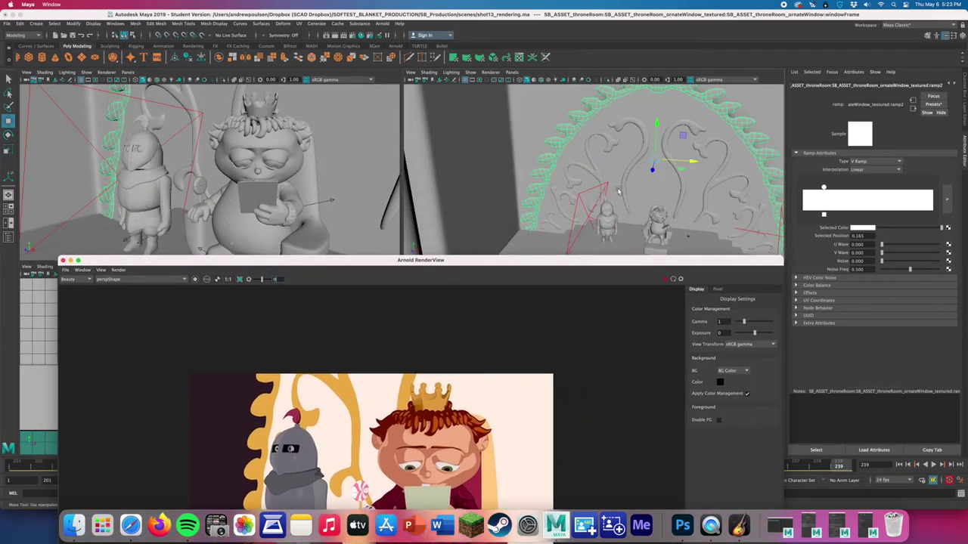
{"action": "left_click", "coordinate": [578, 139]}
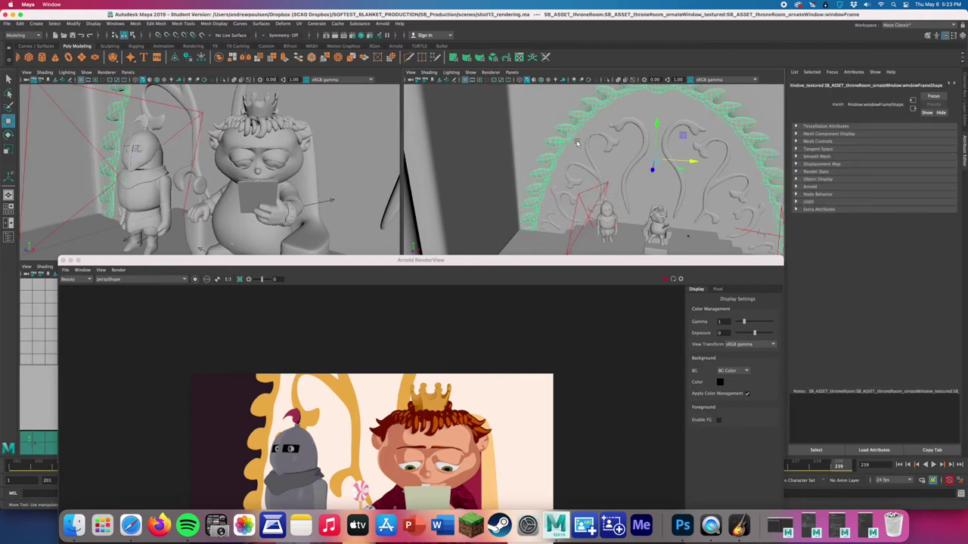
{"action": "left_click", "coordinate": [589, 139]}
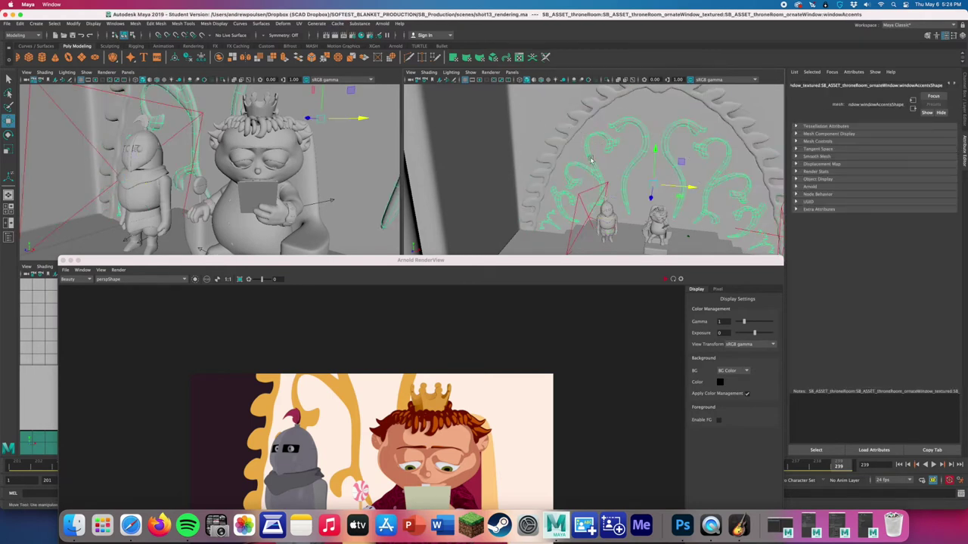
{"action": "left_click", "coordinate": [363, 35]}
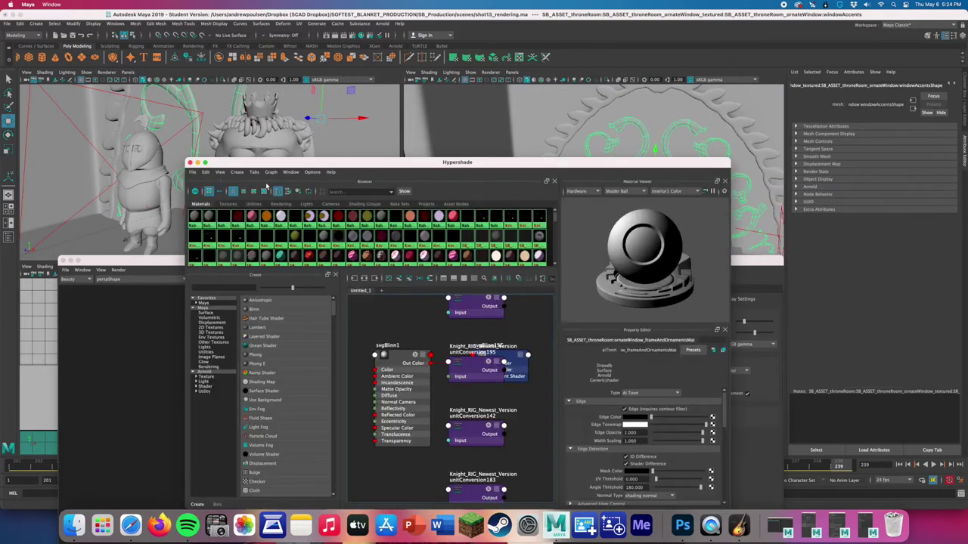
{"action": "left_click", "coordinate": [205, 172]}
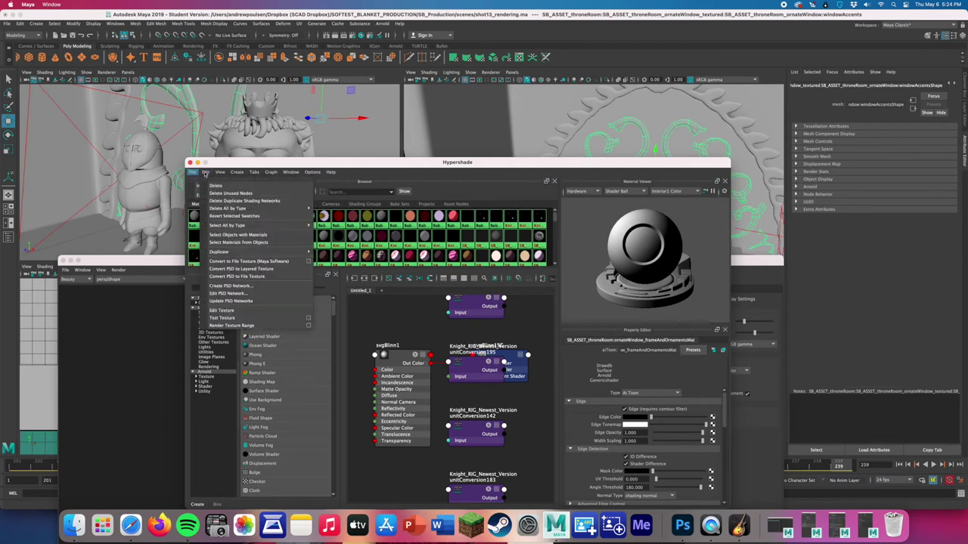
{"action": "left_click", "coordinate": [210, 173]}
{"action": "left_click", "coordinate": [209, 173]}
{"action": "left_click", "coordinate": [254, 243]}
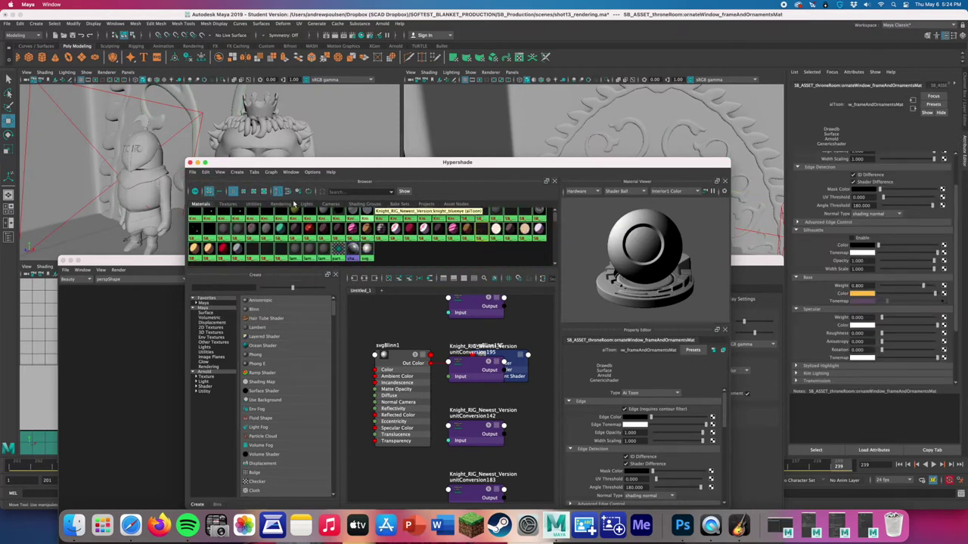
- Duplicate the window's frame and ornaments toon material together with its shading network
{"action": "left_click", "coordinate": [205, 172]}
{"action": "left_click", "coordinate": [205, 173]}
{"action": "left_click", "coordinate": [204, 173]}
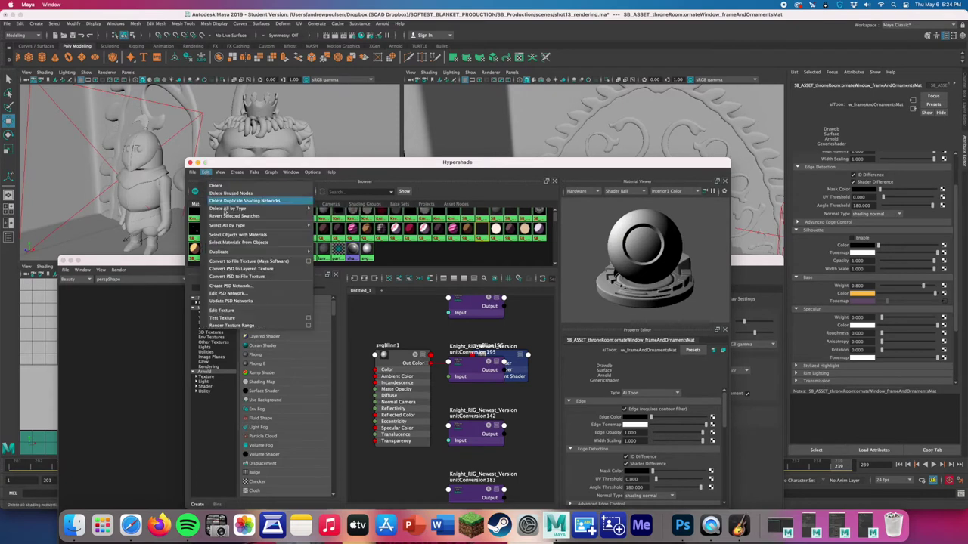
{"action": "mouse_move", "coordinate": [224, 252]}
{"action": "left_click", "coordinate": [341, 252]}
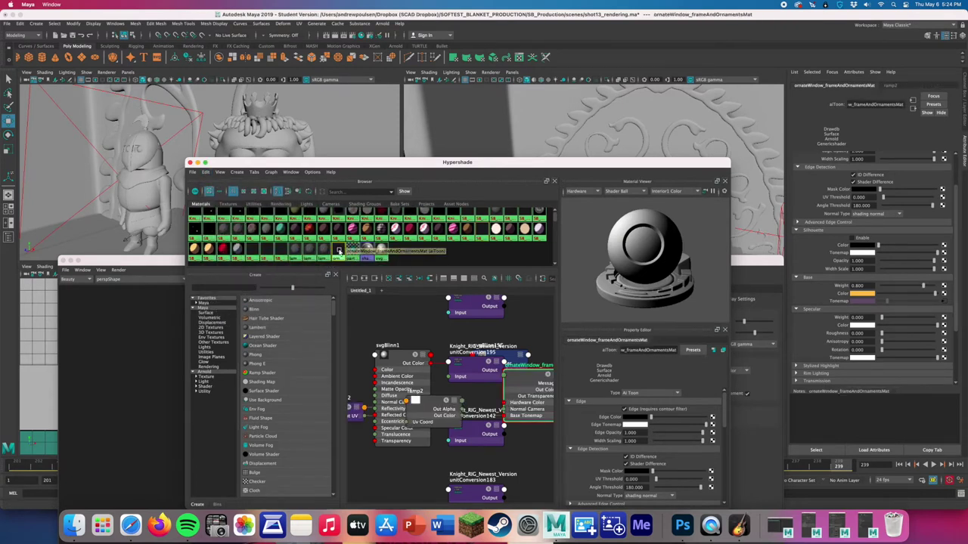
- Rename the duplicated toon material as justtheinsideyellow
{"action": "double_click", "coordinate": [638, 351]}
{"action": "key", "text": "BackSpace"}
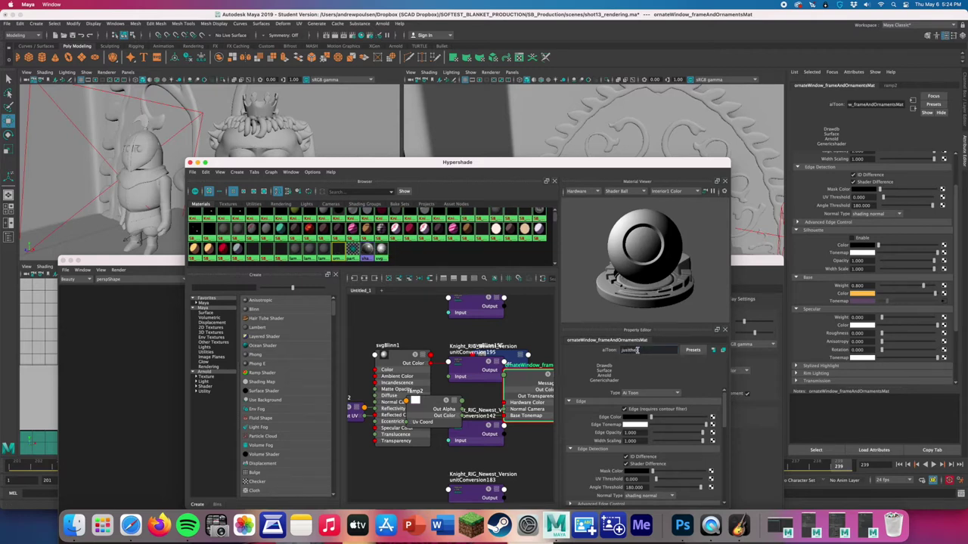
{"action": "key", "text": "Return"}
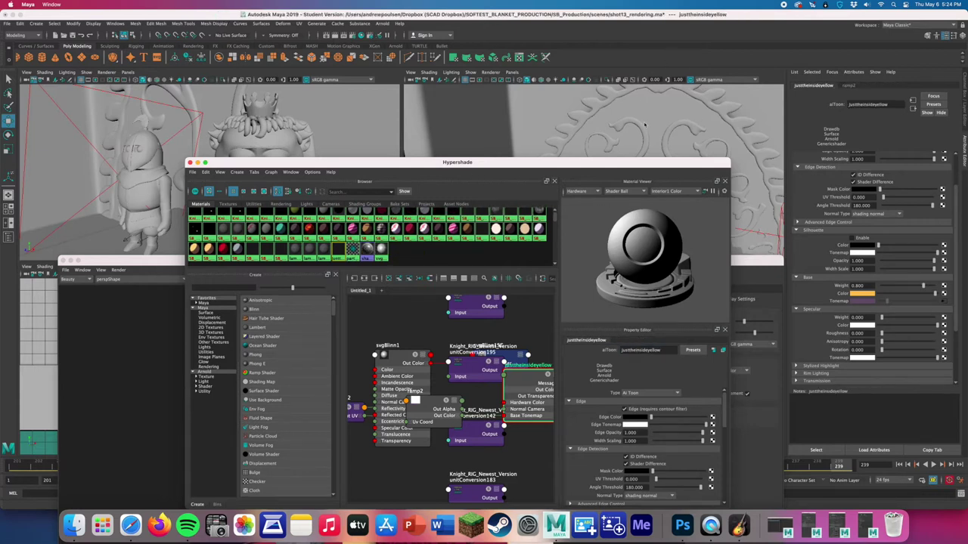
- Assign the justtheinsideyellow material to the window's scroll accents
{"action": "left_click", "coordinate": [645, 124]}
{"action": "right_click", "coordinate": [338, 251]}
{"action": "left_click", "coordinate": [338, 237]}
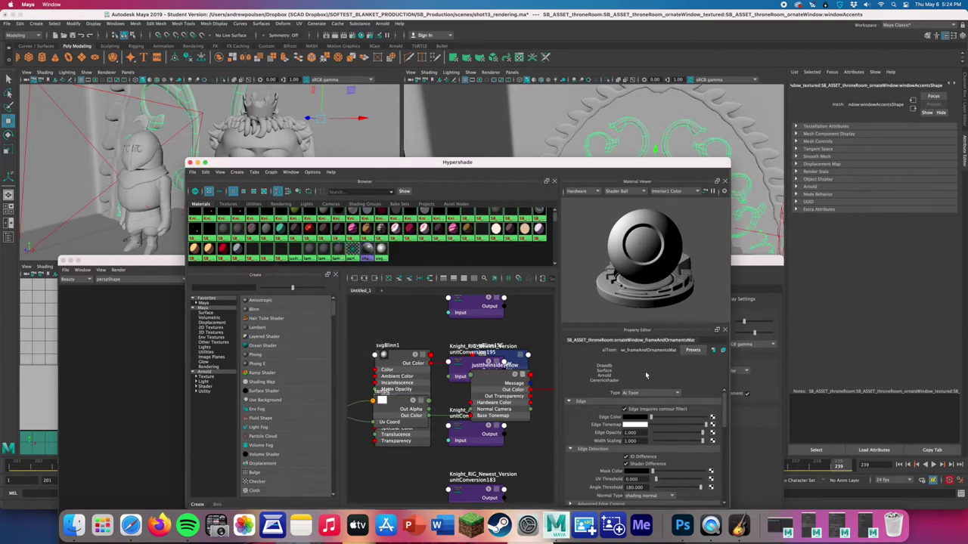
- Remove the purple stop from the ornateWindow_frameAndOrnamentsMat base tonemap ramp, leaving only white, and close the Hypershade
{"action": "left_click_drag", "start_coordinate": [512, 163], "coordinate": [508, 73]}
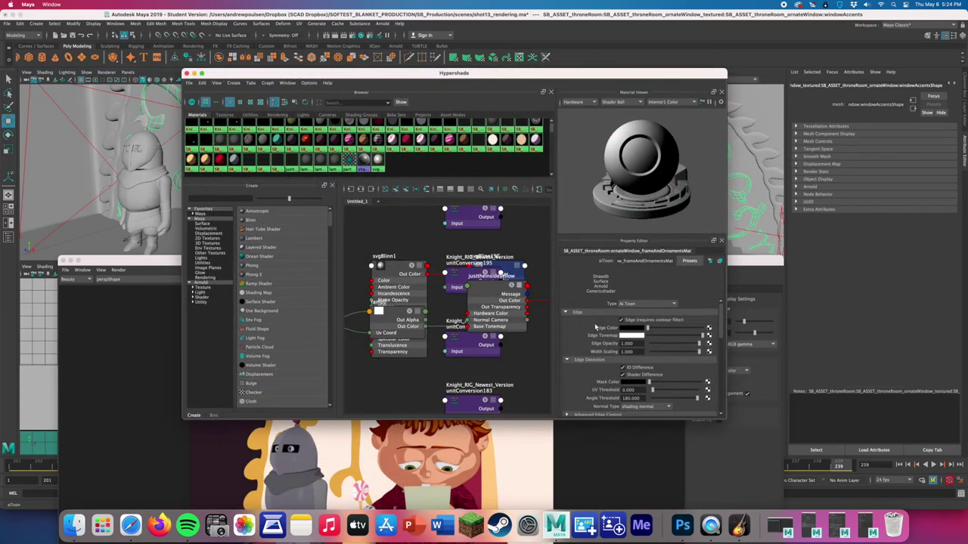
{"action": "scroll", "coordinate": [615, 345], "scroll_direction": "down", "scroll_amount": 5}
{"action": "left_click", "coordinate": [708, 395]}
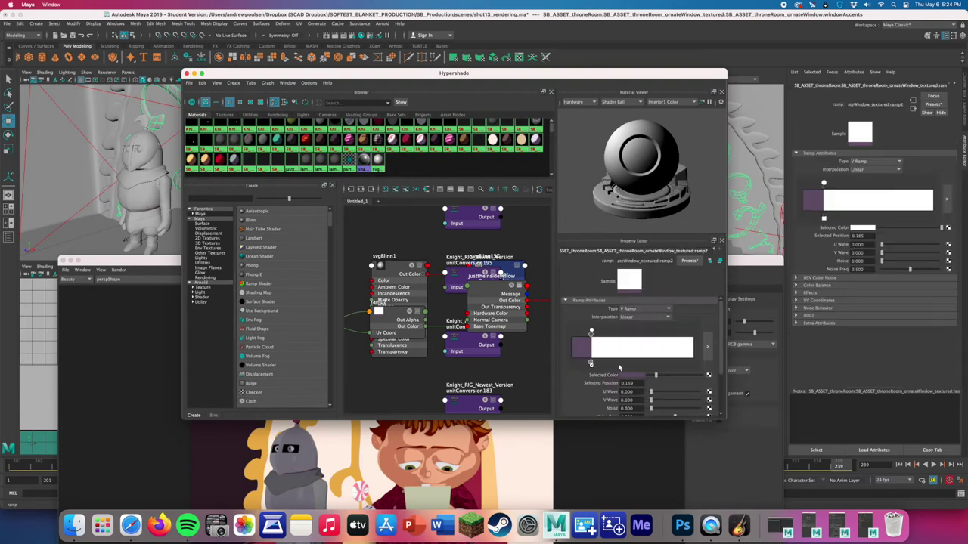
{"action": "left_click", "coordinate": [591, 364]}
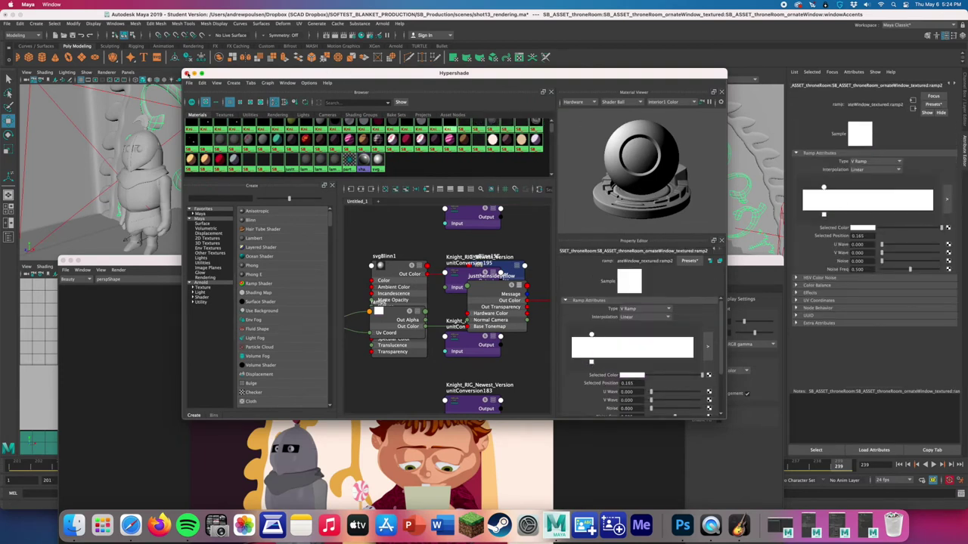
{"action": "left_click", "coordinate": [186, 73]}
{"action": "left_click", "coordinate": [664, 280]}
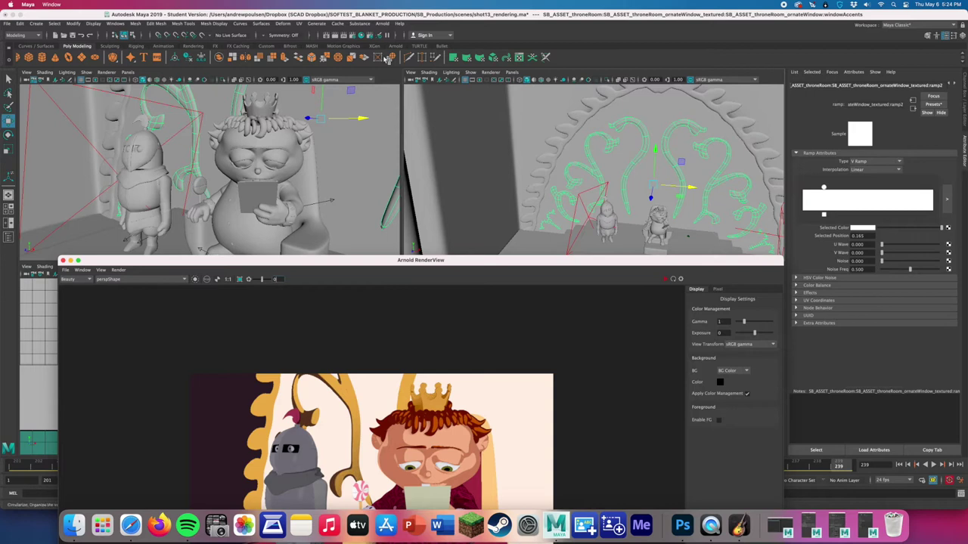
- Reopen the Hypershade, select the window frame and pick out its assigned material
{"action": "left_click", "coordinate": [353, 36]}
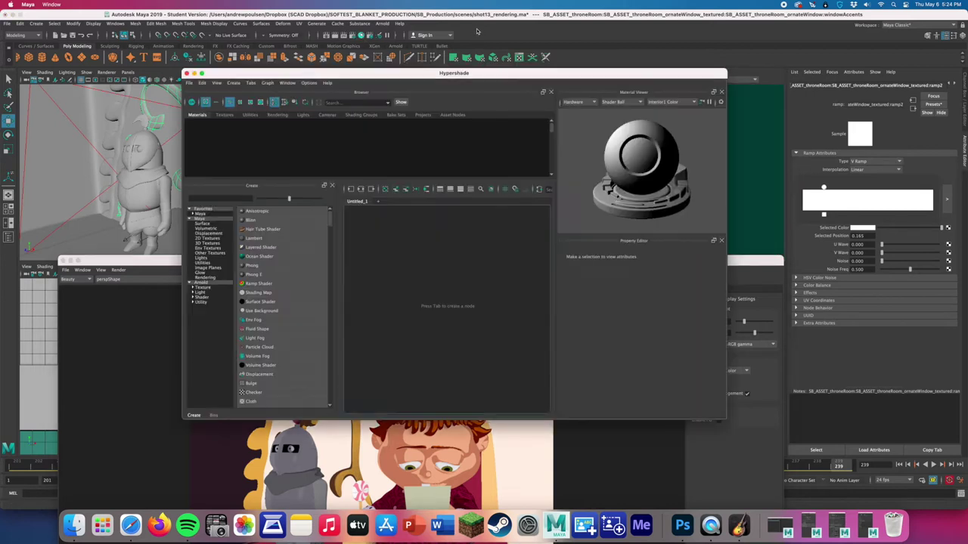
{"action": "left_click_drag", "start_coordinate": [492, 74], "coordinate": [448, 105]}
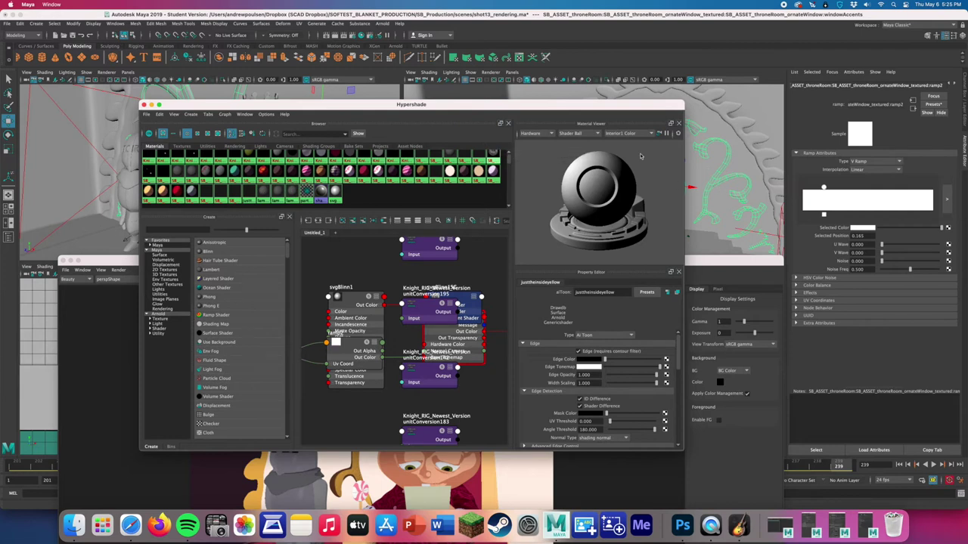
{"action": "right_click", "coordinate": [711, 141]}
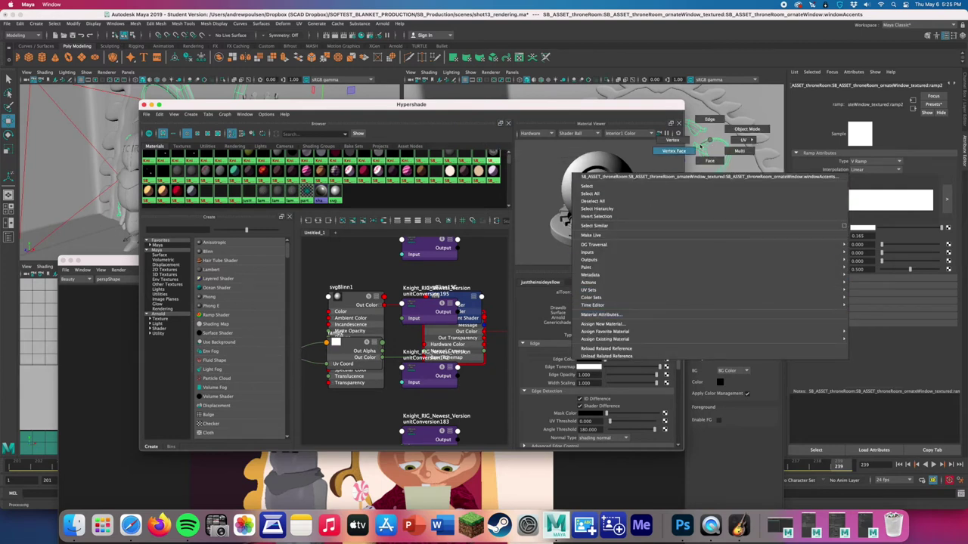
{"action": "left_click", "coordinate": [673, 151]}
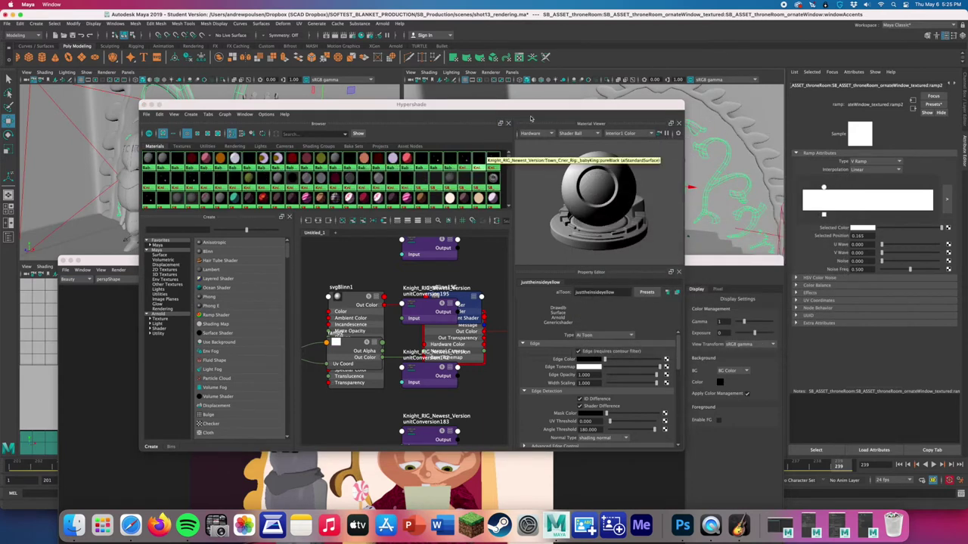
{"action": "left_click", "coordinate": [614, 94]}
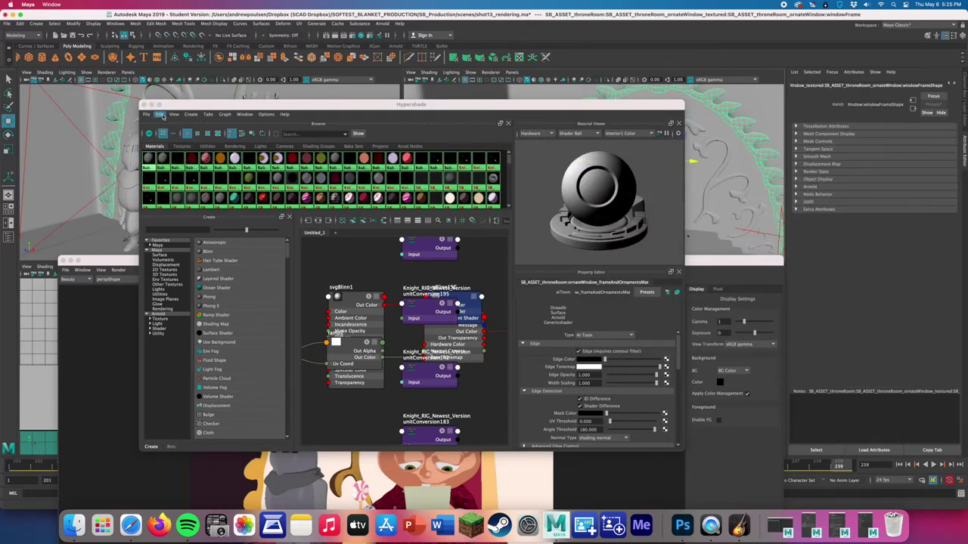
{"action": "left_click", "coordinate": [161, 115]}
{"action": "left_click", "coordinate": [190, 186]}
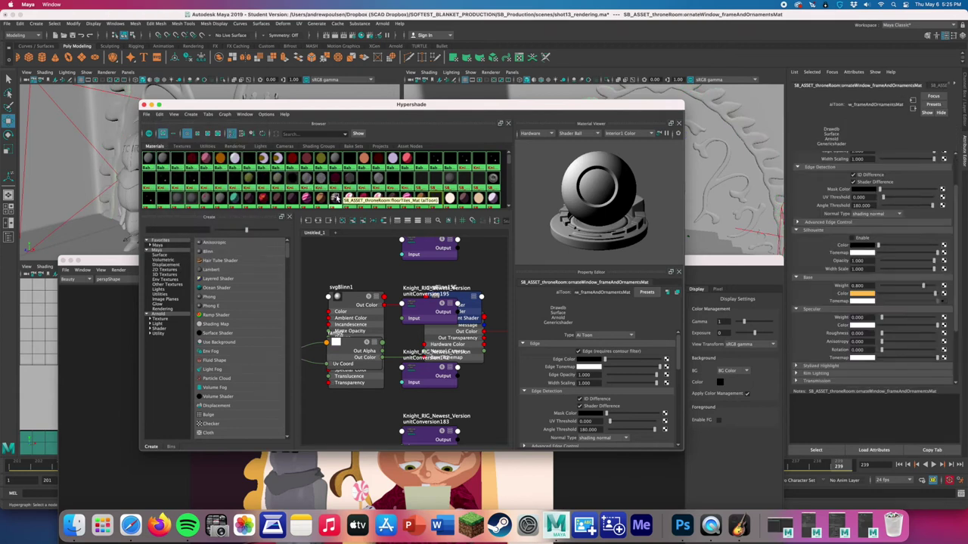
- Assign the justtheinsideyellow material to the ornate window frame
{"action": "scroll", "coordinate": [335, 198], "scroll_direction": "down", "scroll_amount": 2}
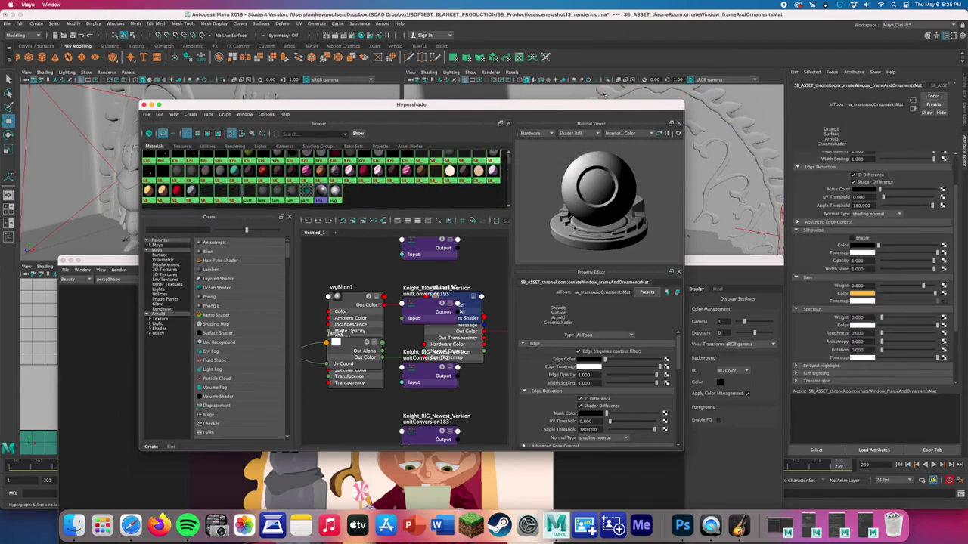
{"action": "left_click", "coordinate": [603, 93]}
{"action": "right_click", "coordinate": [244, 198]}
{"action": "right_click_drag", "start_coordinate": [244, 198], "coordinate": [242, 176]}
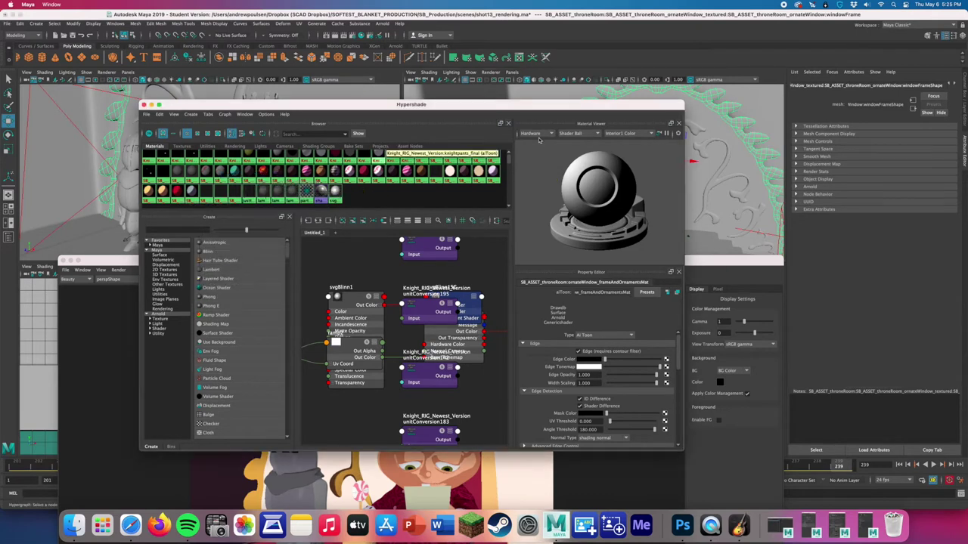
- Assign the original ornateWindow_frameAndOrnamentsMat material to the window's scroll accents
{"action": "left_click", "coordinate": [702, 149]}
{"action": "right_click", "coordinate": [435, 176]}
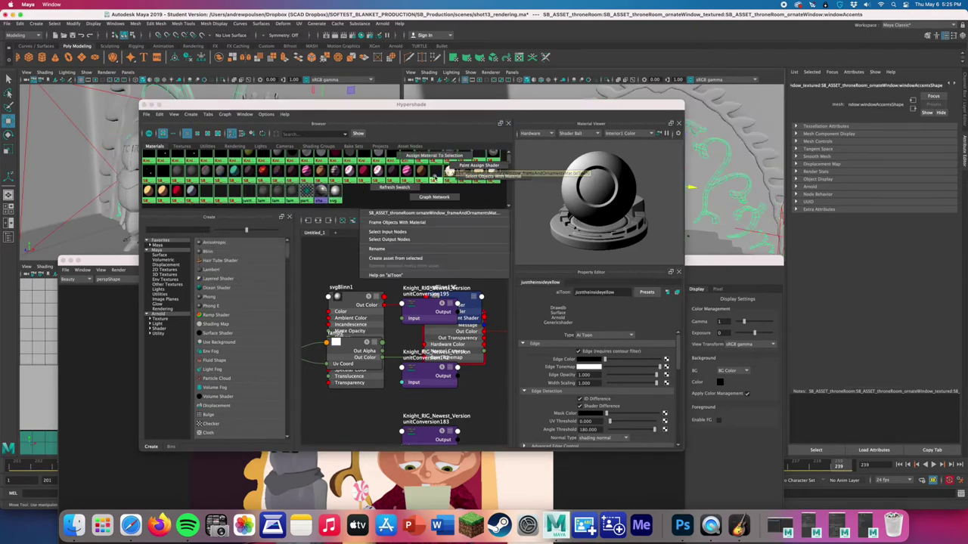
{"action": "left_click", "coordinate": [435, 156]}
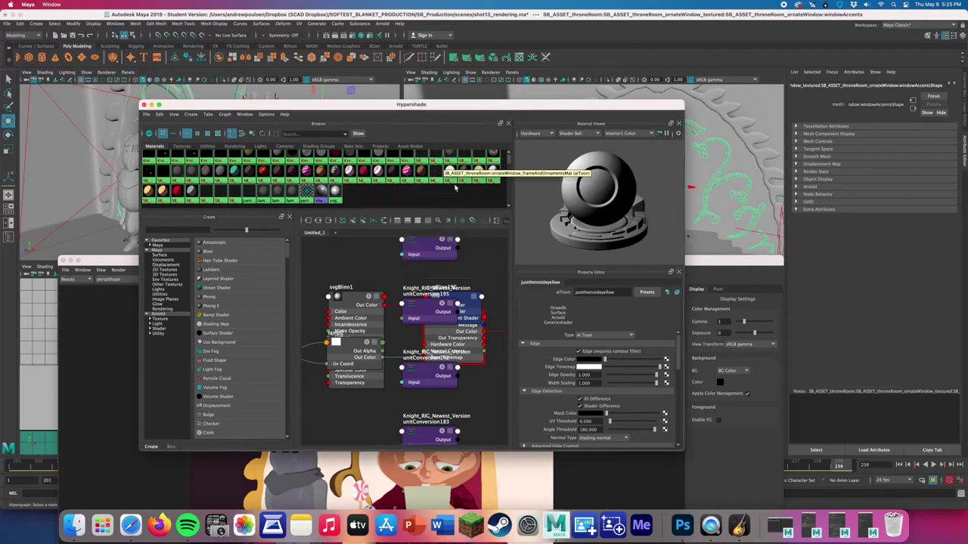
- Render the shot again to check the window's frame and accents, and put the render and Hypershade windows away
{"action": "left_click", "coordinate": [696, 296]}
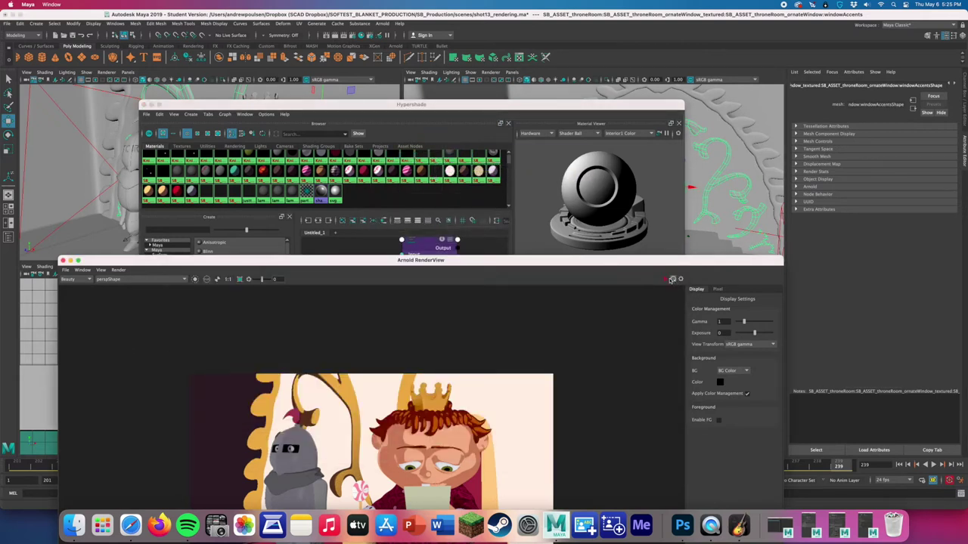
{"action": "double_click", "coordinate": [333, 260]}
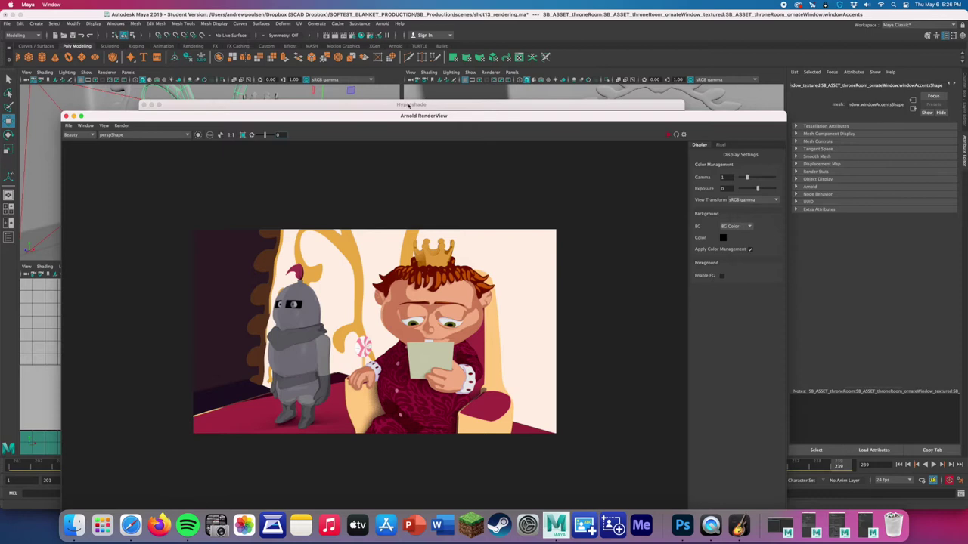
{"action": "left_click", "coordinate": [407, 106]}
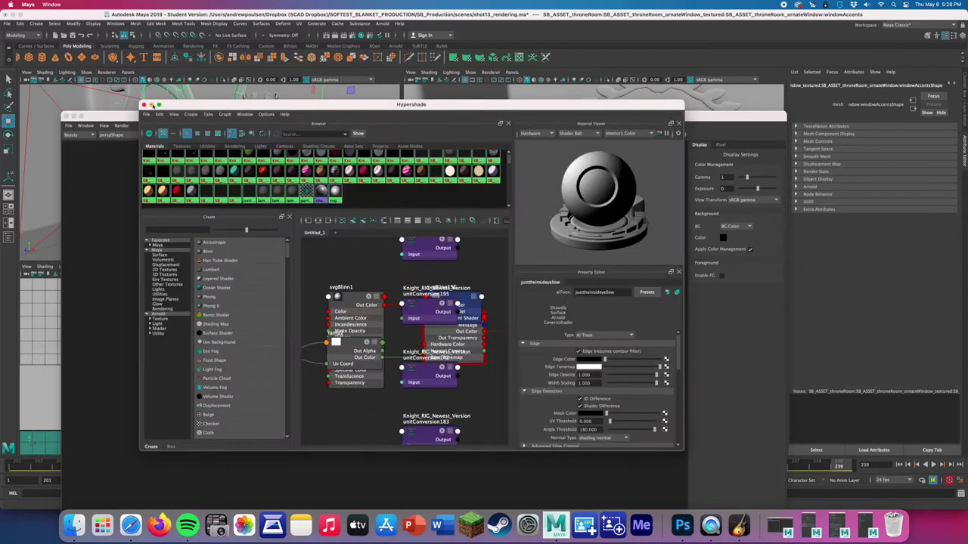
{"action": "left_click", "coordinate": [152, 106]}
{"action": "left_click", "coordinate": [65, 116]}
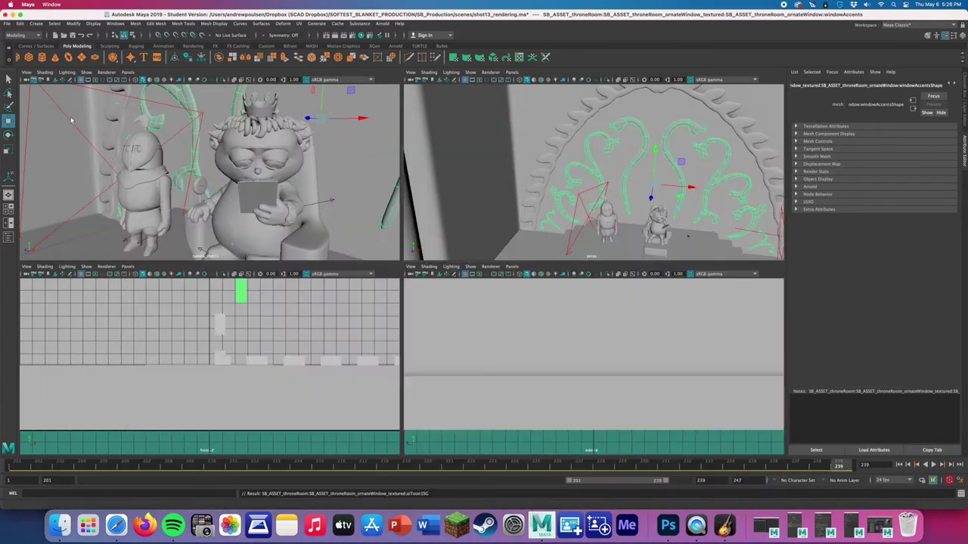
- Duplicate the area light beside the knight, rotate the copy and shift it away from the original
{"action": "left_click", "coordinate": [562, 228]}
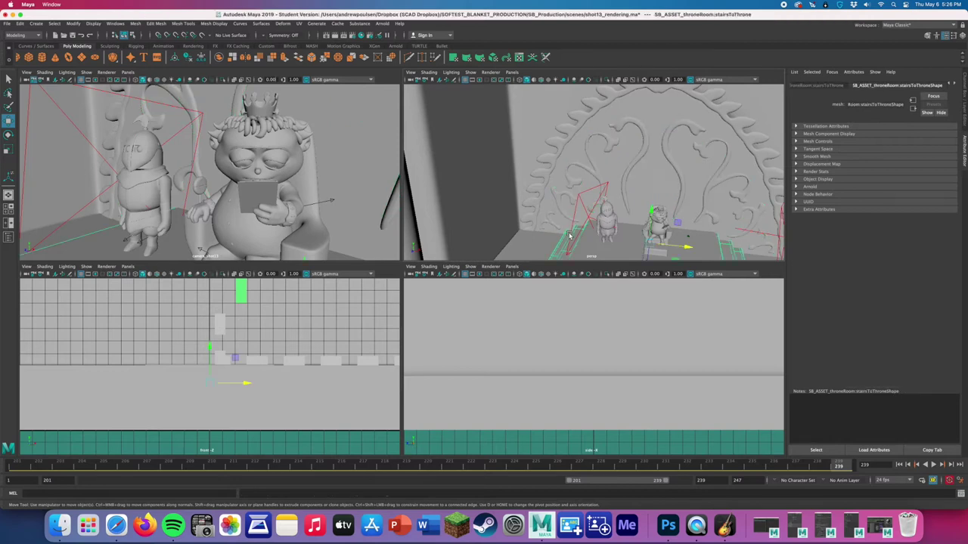
{"action": "left_click", "coordinate": [571, 230]}
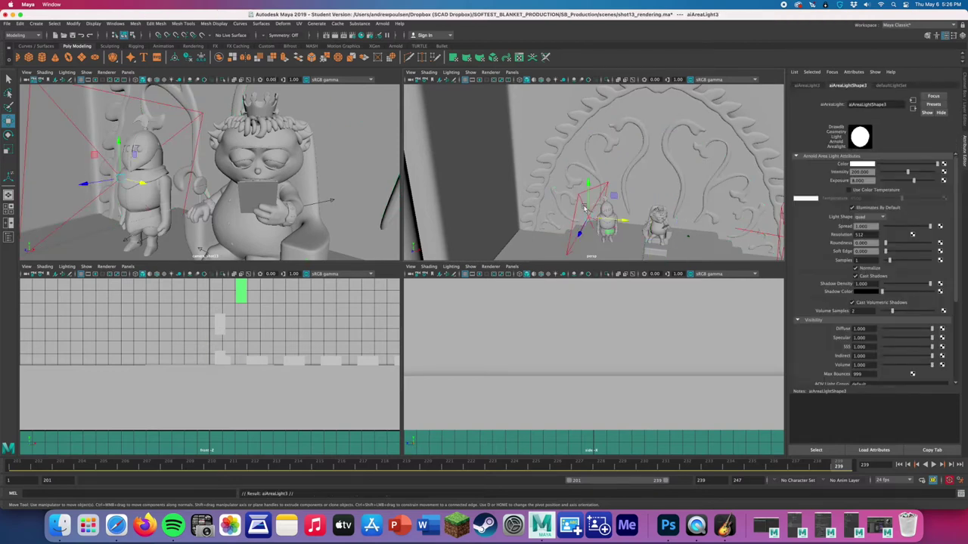
{"action": "key", "text": "e"}
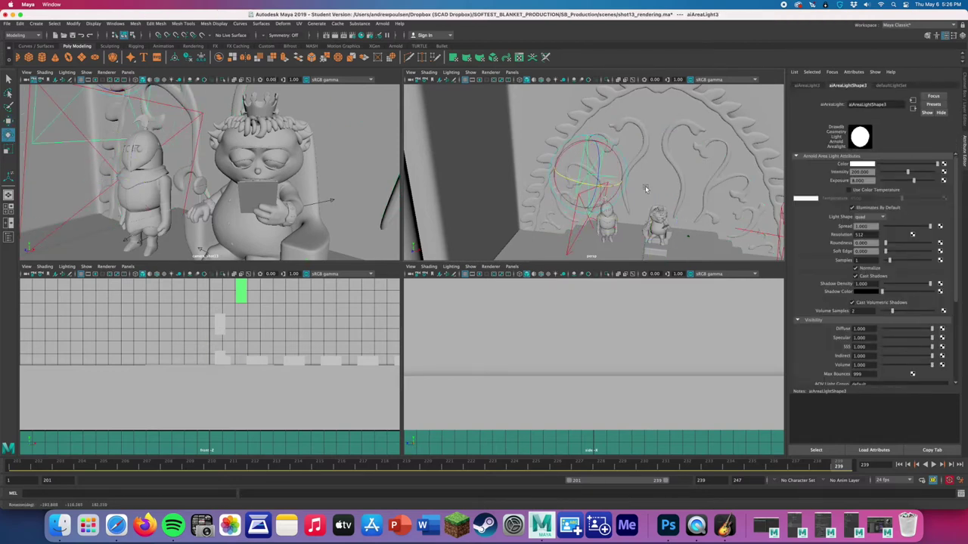
{"action": "left_click_drag", "start_coordinate": [573, 182], "coordinate": [635, 189]}
{"action": "key", "text": "w"}
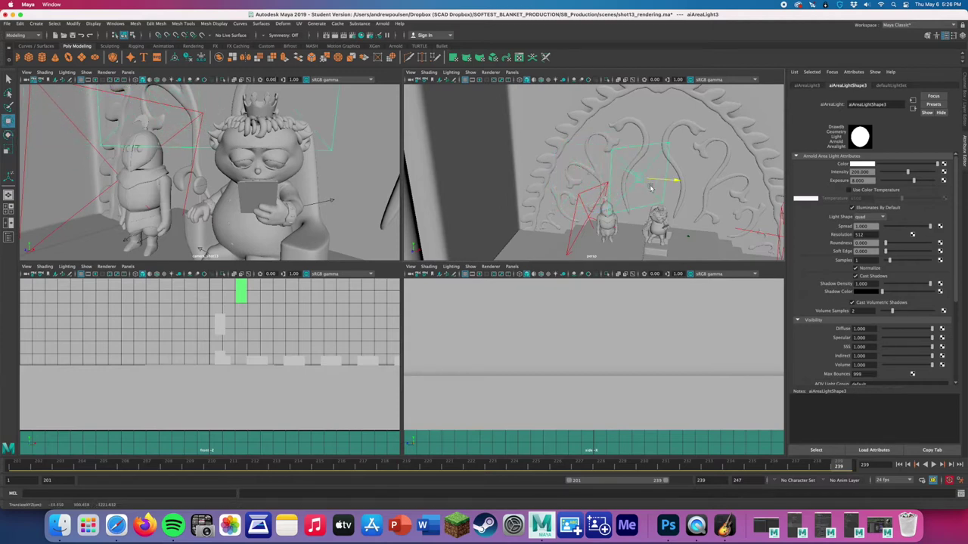
- Turn the duplicated area light, place it in front of the throne steps and scale it up well beyond the other lights
{"action": "left_click_drag", "start_coordinate": [662, 228], "coordinate": [612, 148], "text": "alt"}
{"action": "left_click", "coordinate": [594, 199]}
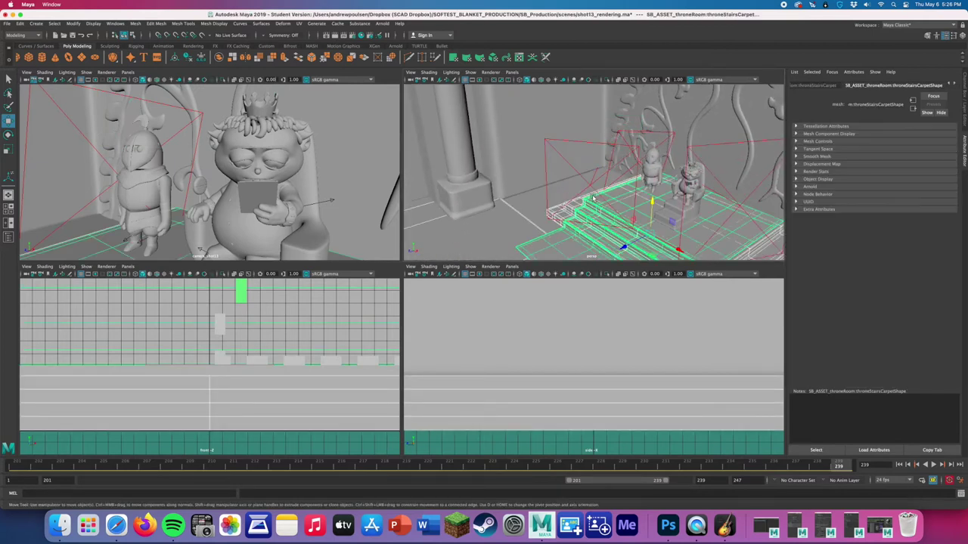
{"action": "left_click", "coordinate": [588, 185]}
{"action": "mouse_move", "coordinate": [590, 191]}
{"action": "left_mouse_down"}
{"action": "mouse_move", "coordinate": [650, 182]}
{"action": "mouse_move", "coordinate": [603, 202]}
{"action": "left_mouse_up"}
{"action": "key", "text": "w"}
{"action": "left_click_drag", "start_coordinate": [597, 194], "coordinate": [710, 144]}
{"action": "key", "text": "r"}
{"action": "left_click_drag", "start_coordinate": [643, 197], "coordinate": [601, 195], "text": "alt"}
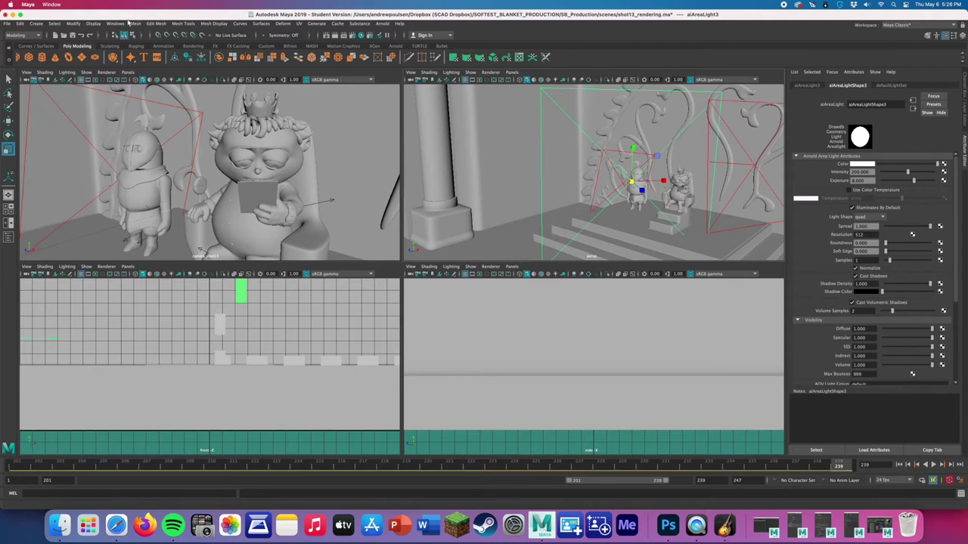
- Switch to the Rendering menu set and open the light-centric light linking editor
{"action": "left_click", "coordinate": [22, 35]}
{"action": "left_click", "coordinate": [23, 73]}
{"action": "left_click", "coordinate": [145, 24]}
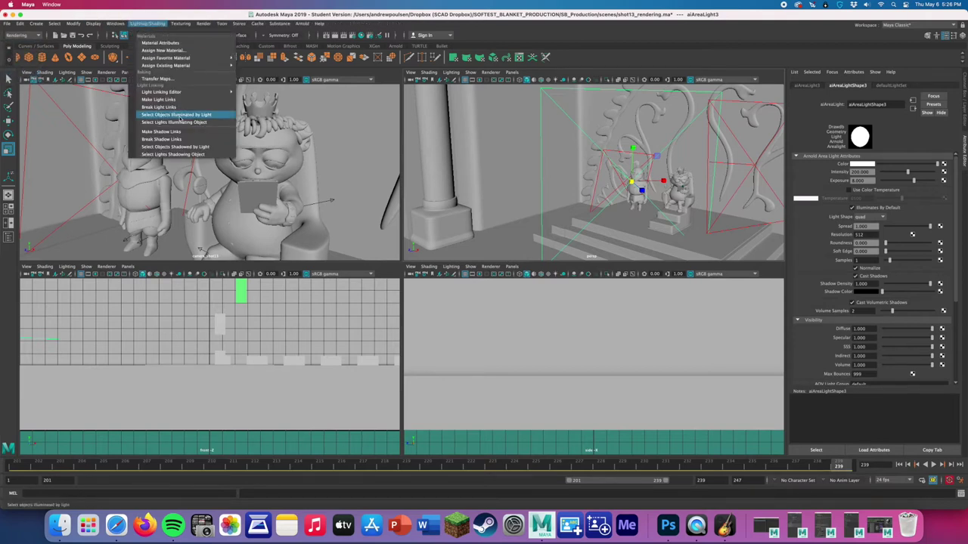
{"action": "mouse_move", "coordinate": [178, 91]}
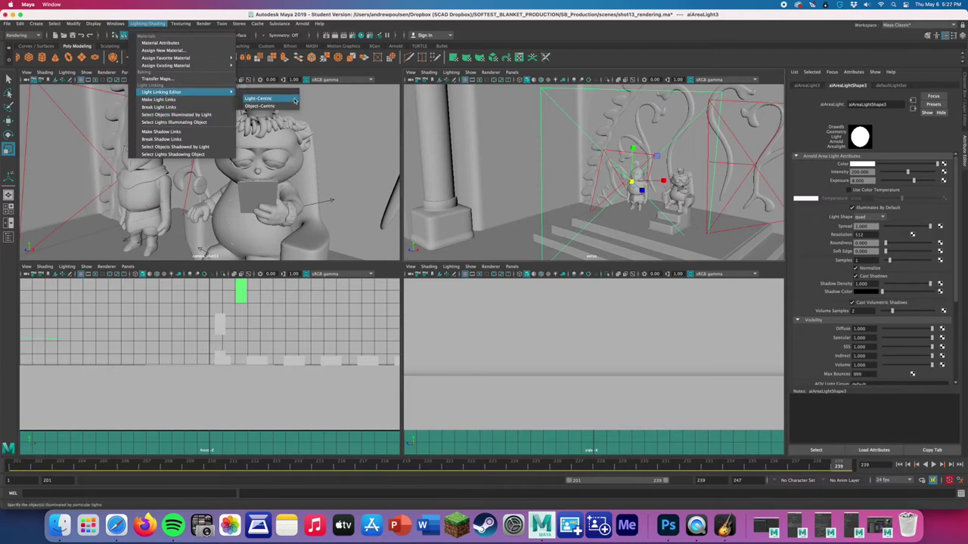
{"action": "left_click", "coordinate": [258, 99]}
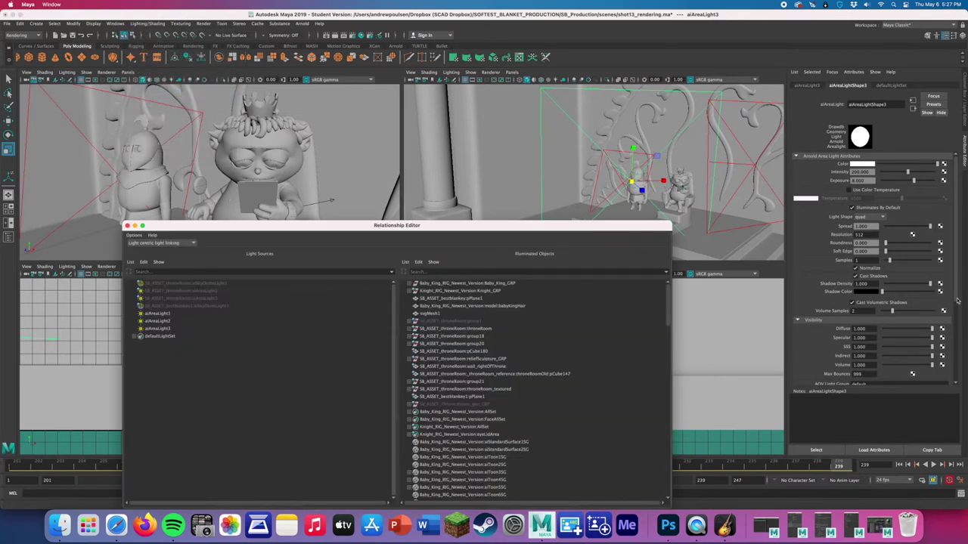
- Highlight aiAreaLight3 in the light sources and make it not illuminate by default
{"action": "left_click", "coordinate": [177, 328]}
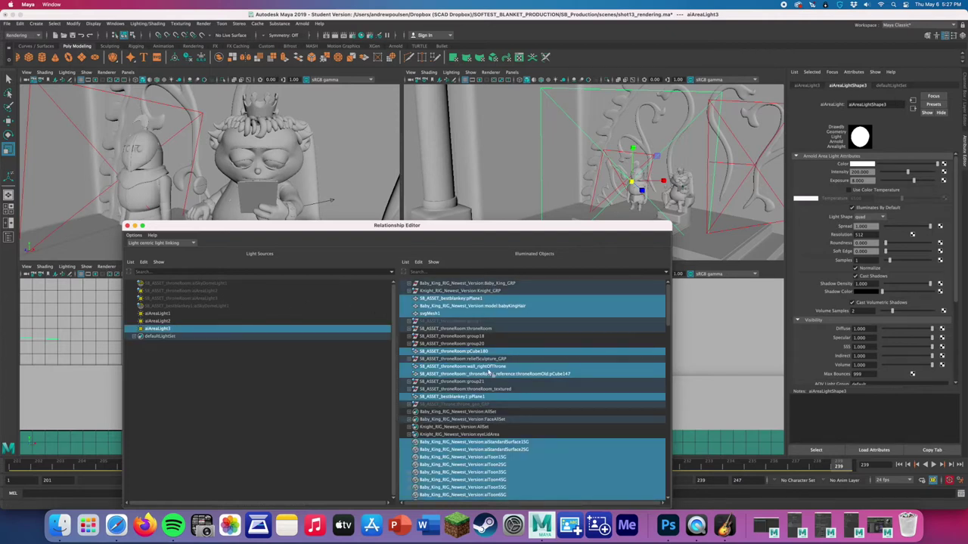
{"action": "scroll", "coordinate": [505, 414], "scroll_direction": "down", "scroll_amount": 5}
{"action": "scroll", "coordinate": [464, 333], "scroll_direction": "up", "scroll_amount": 5}
{"action": "left_click", "coordinate": [144, 262]}
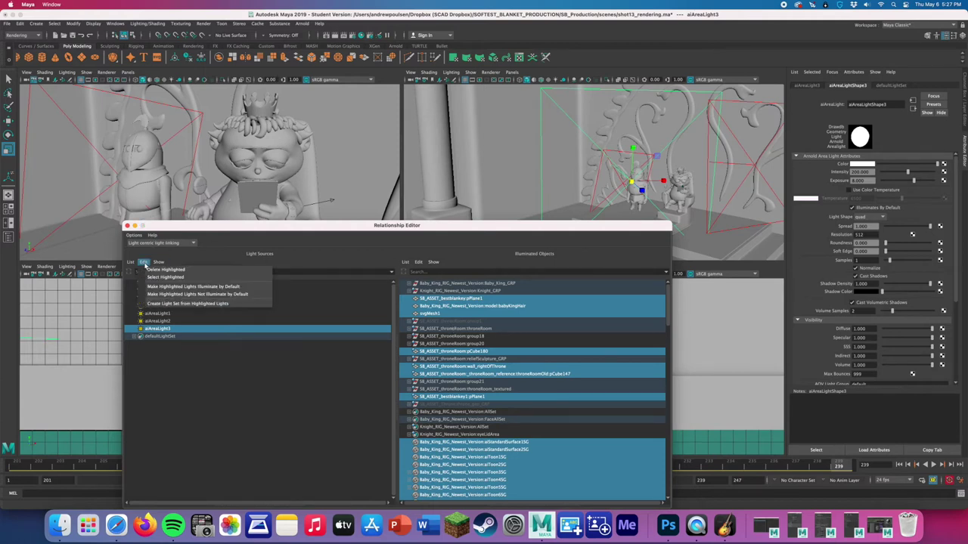
{"action": "left_click", "coordinate": [204, 296]}
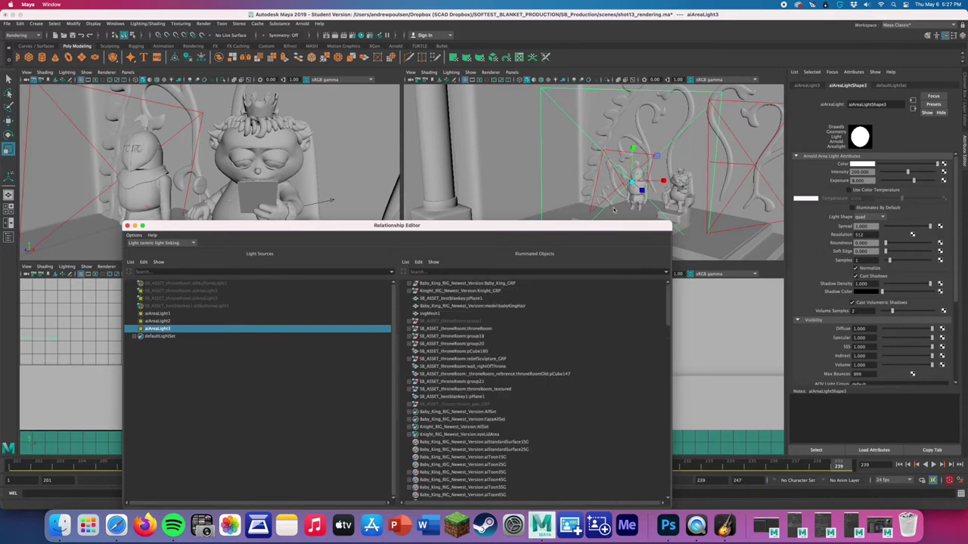
- Link aiAreaLight3 to stairsToThrone, longCarpet and throneStairsCarpet in the floors_andCarpets group of the textured throne room
{"action": "left_click_drag", "start_coordinate": [511, 232], "coordinate": [367, 183]}
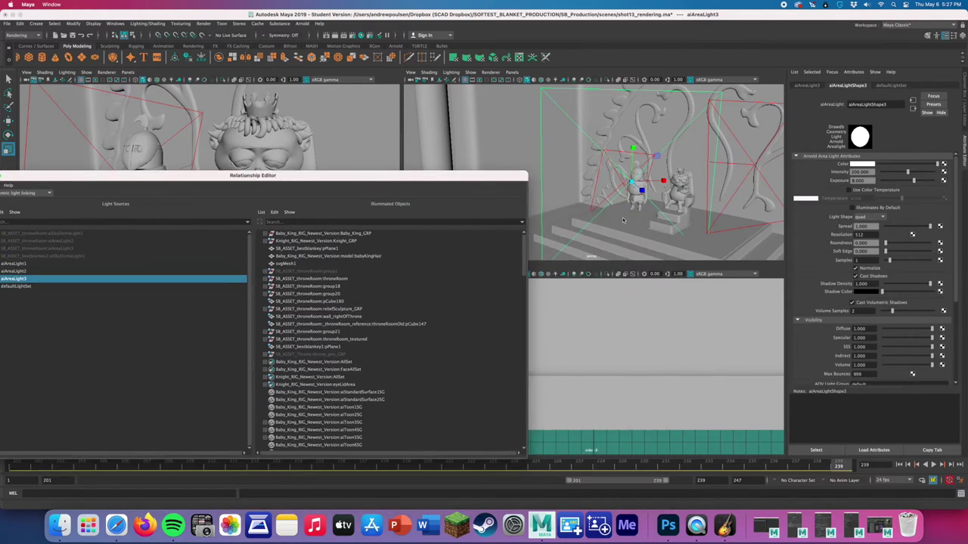
{"action": "left_click", "coordinate": [623, 220]}
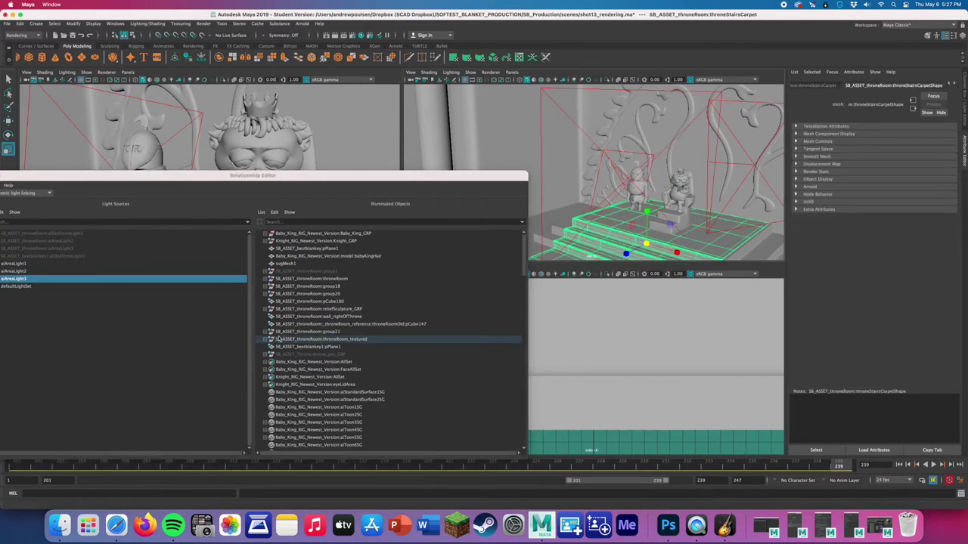
{"action": "left_click", "coordinate": [265, 339]}
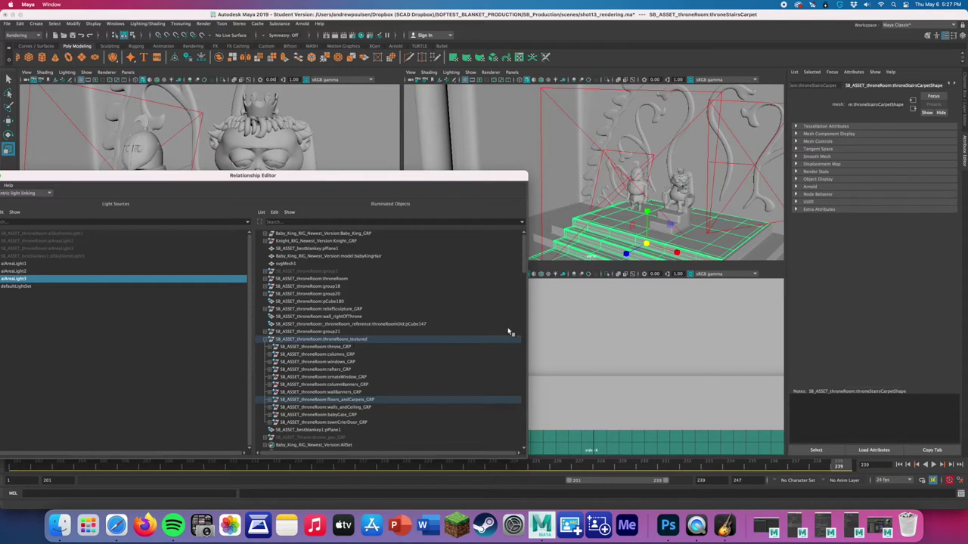
{"action": "left_click", "coordinate": [583, 220]}
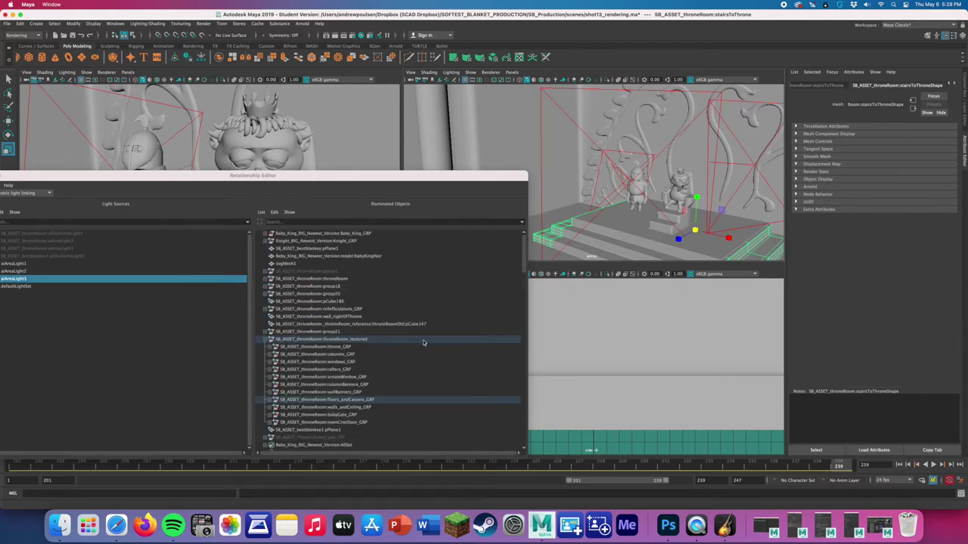
{"action": "left_click", "coordinate": [272, 403]}
{"action": "scroll", "coordinate": [325, 411], "scroll_direction": "down", "scroll_amount": 3}
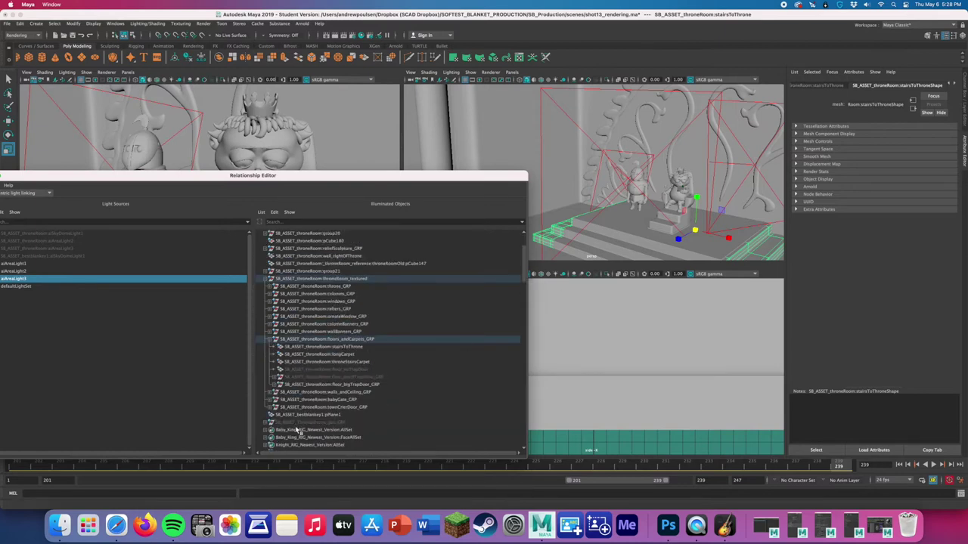
{"action": "left_click", "coordinate": [345, 354]}
{"action": "left_click", "coordinate": [344, 347], "text": "ctrl"}
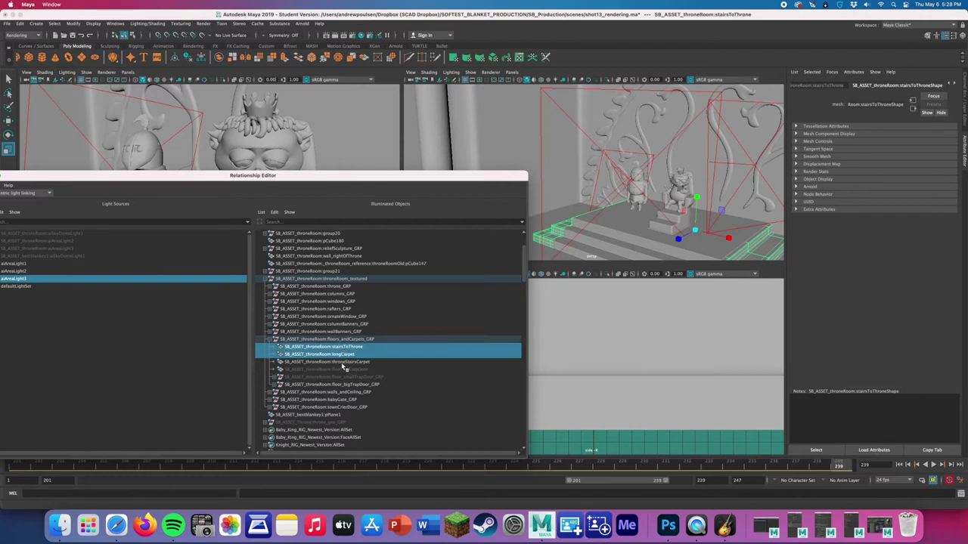
{"action": "left_click", "coordinate": [342, 362], "text": "ctrl"}
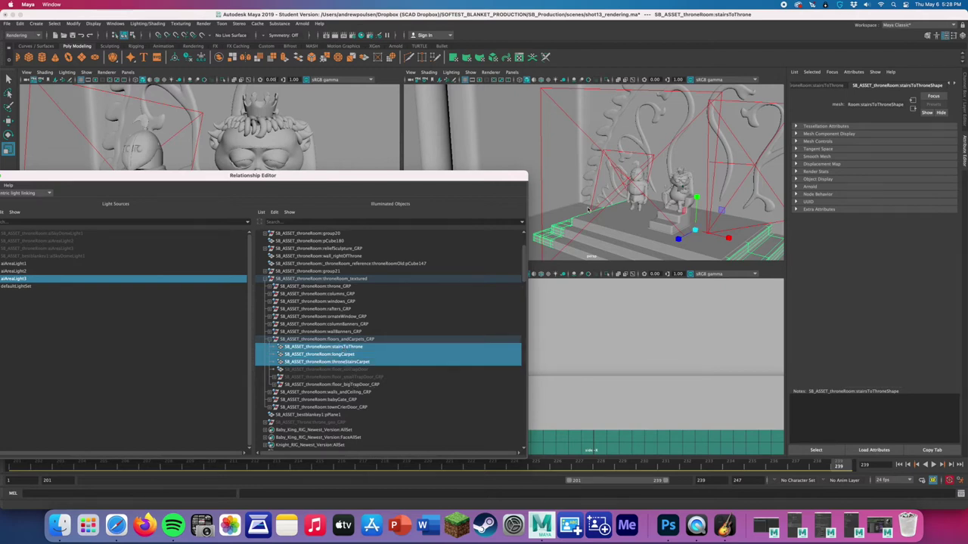
- Link aiAreaLight3 to the backWall mesh in the throne room's walls group as well
{"action": "left_click", "coordinate": [564, 176]}
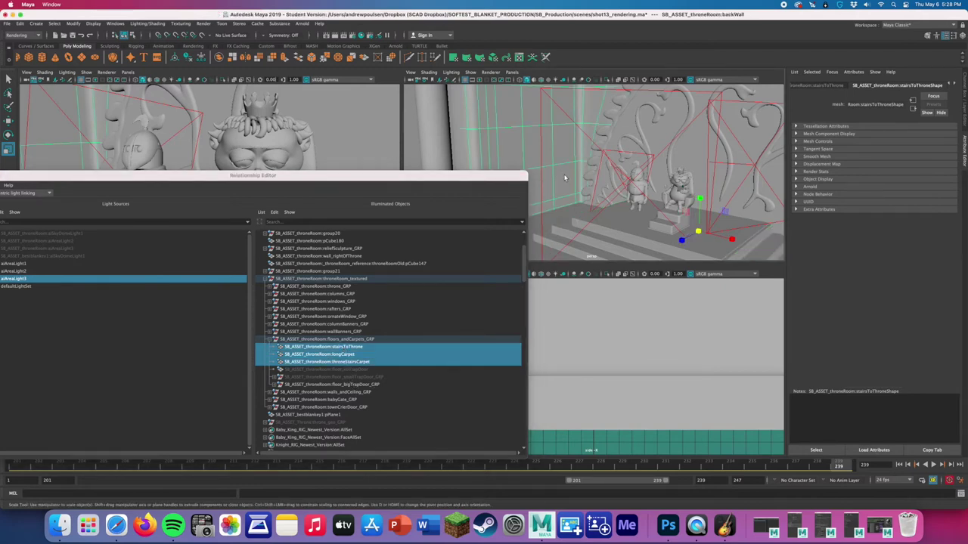
{"action": "scroll", "coordinate": [353, 286], "scroll_direction": "up", "scroll_amount": 2}
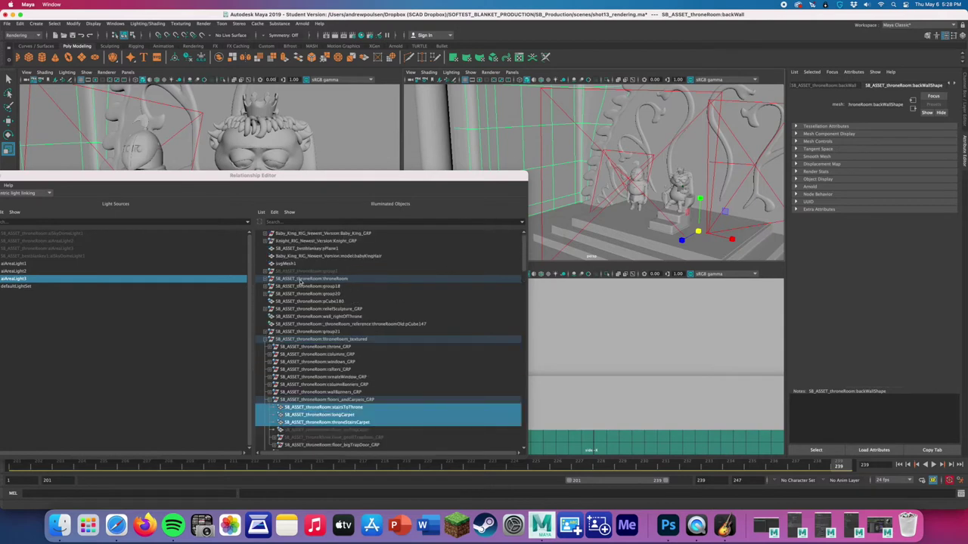
{"action": "left_click", "coordinate": [266, 279]}
{"action": "left_click", "coordinate": [276, 287]}
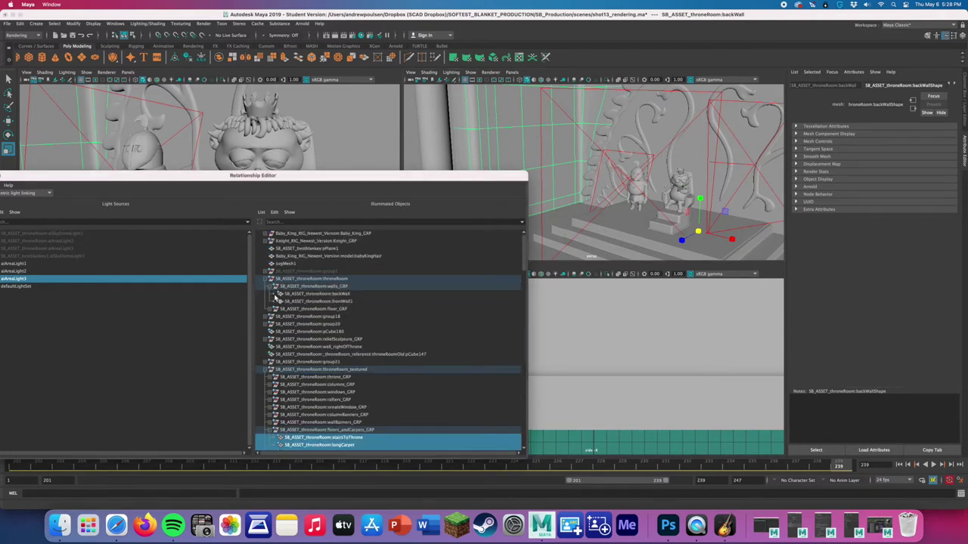
{"action": "left_click", "coordinate": [319, 295]}
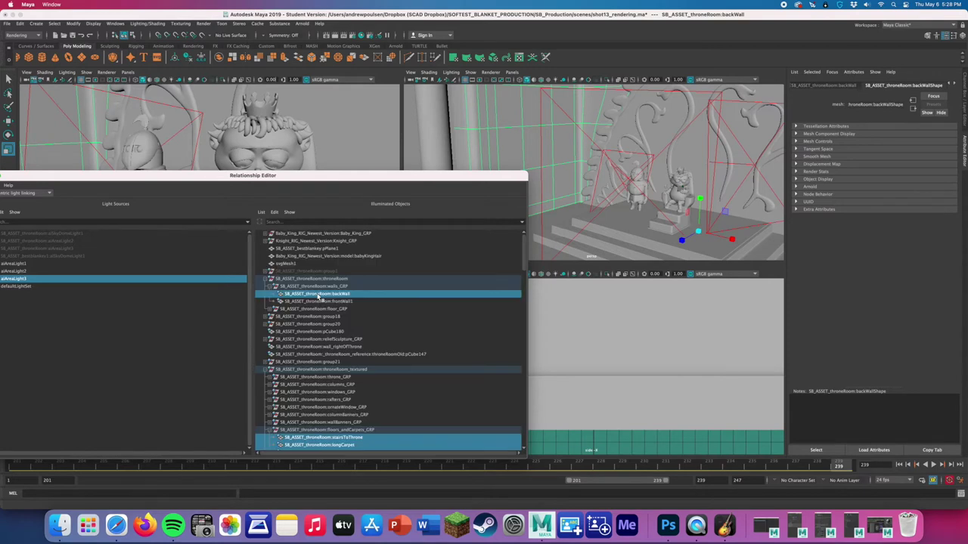
- Add the floor_entrance mesh from the floor group to aiAreaLight3's illuminated objects and close the Relationship Editor
{"action": "left_click", "coordinate": [572, 224]}
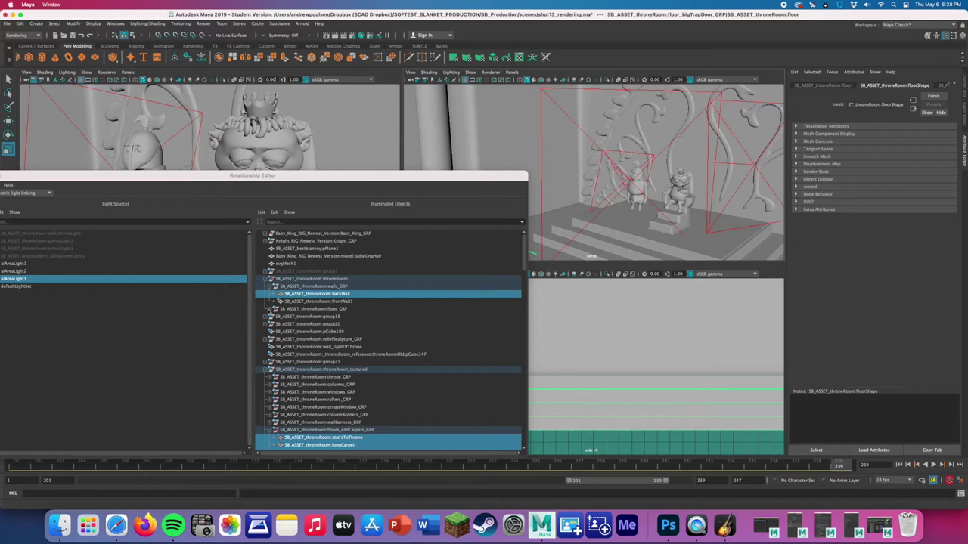
{"action": "left_click", "coordinate": [270, 310]}
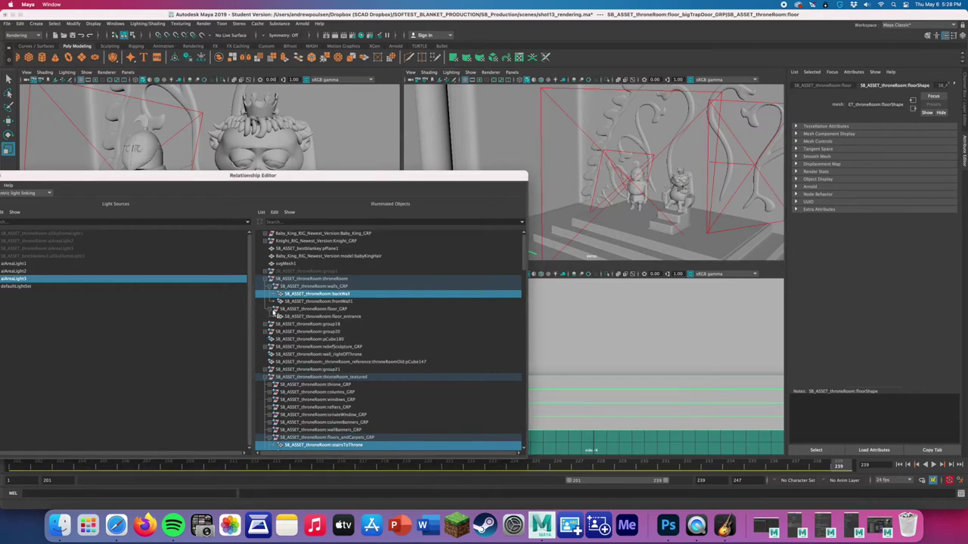
{"action": "left_click", "coordinate": [307, 315]}
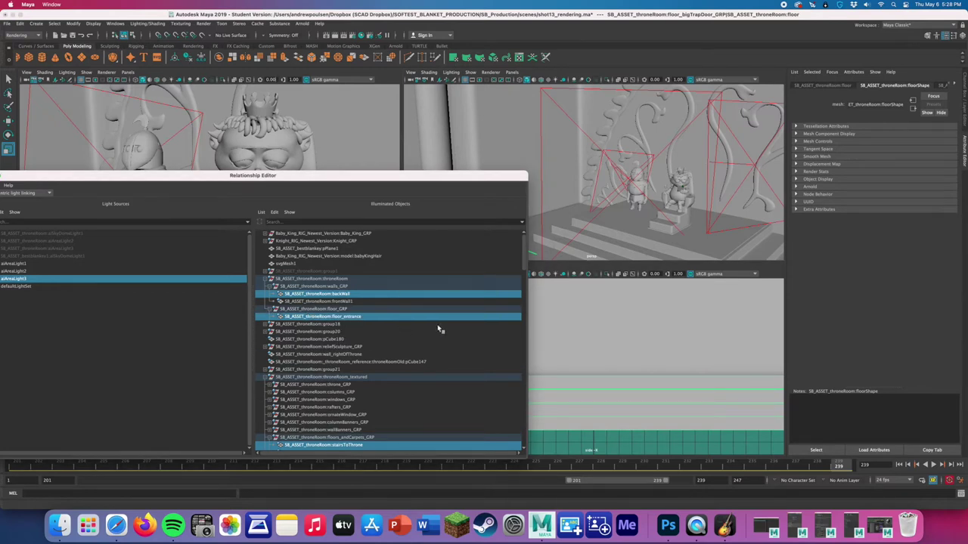
{"action": "scroll", "coordinate": [354, 372], "scroll_direction": "down", "scroll_amount": 8}
{"action": "scroll", "coordinate": [351, 372], "scroll_direction": "up", "scroll_amount": 5}
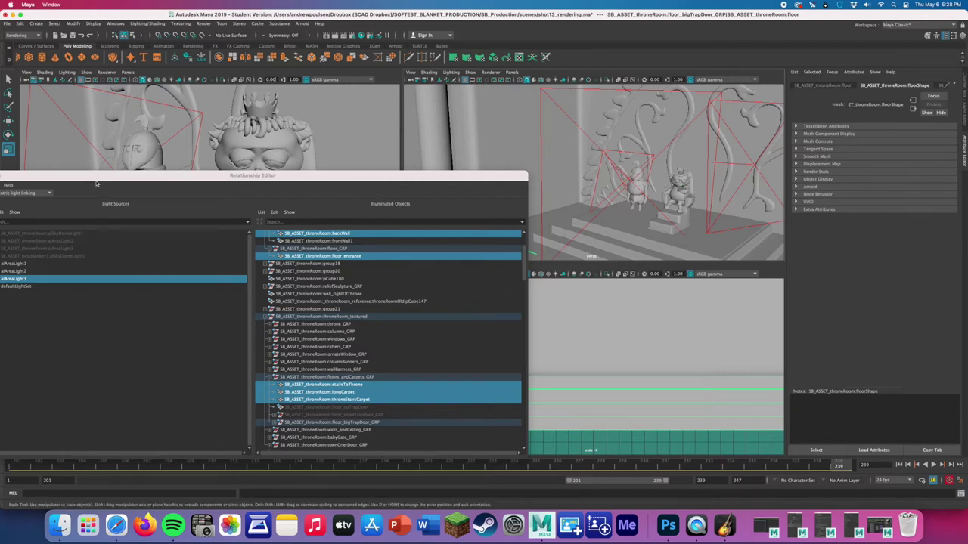
{"action": "left_click", "coordinate": [100, 185]}
{"action": "left_click", "coordinate": [181, 183]}
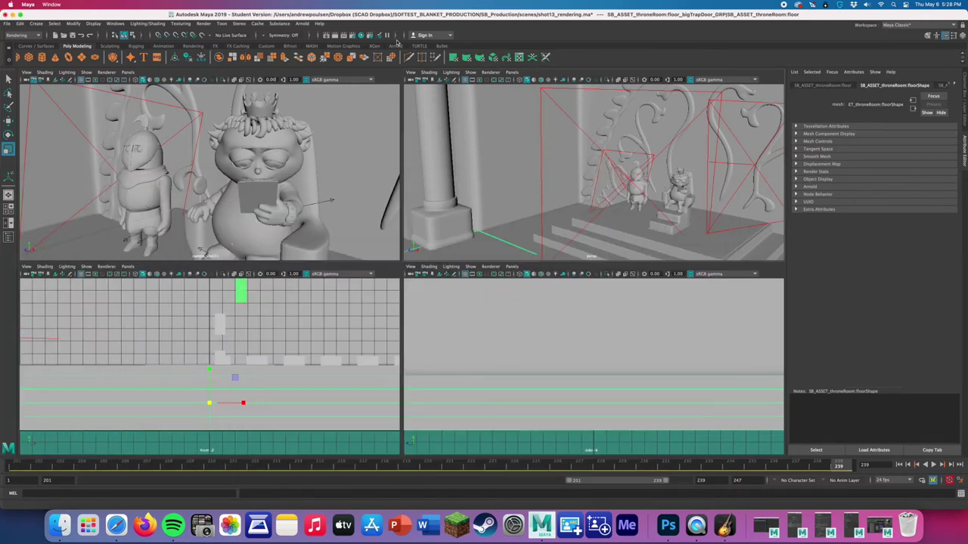
- Render the shot in the Arnold RenderView to check the linked light, then clear the view of the lights
{"action": "left_click", "coordinate": [303, 24]}
{"action": "left_click", "coordinate": [324, 46]}
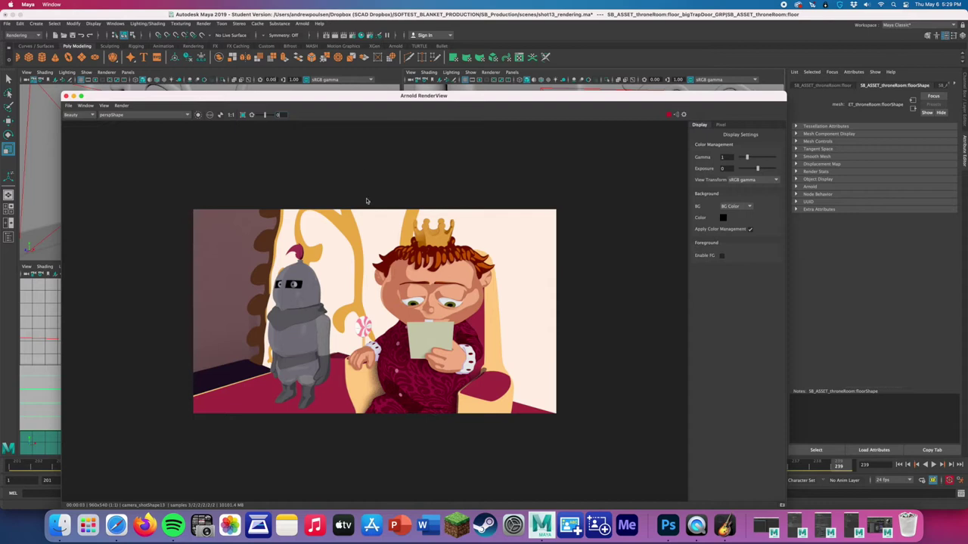
{"action": "left_click", "coordinate": [669, 117]}
{"action": "left_click_drag", "start_coordinate": [657, 96], "coordinate": [641, 302]}
- Delete the third area light in front of the throne steps, select the throne stairs carpet and close the RenderView
{"action": "left_click", "coordinate": [539, 210]}
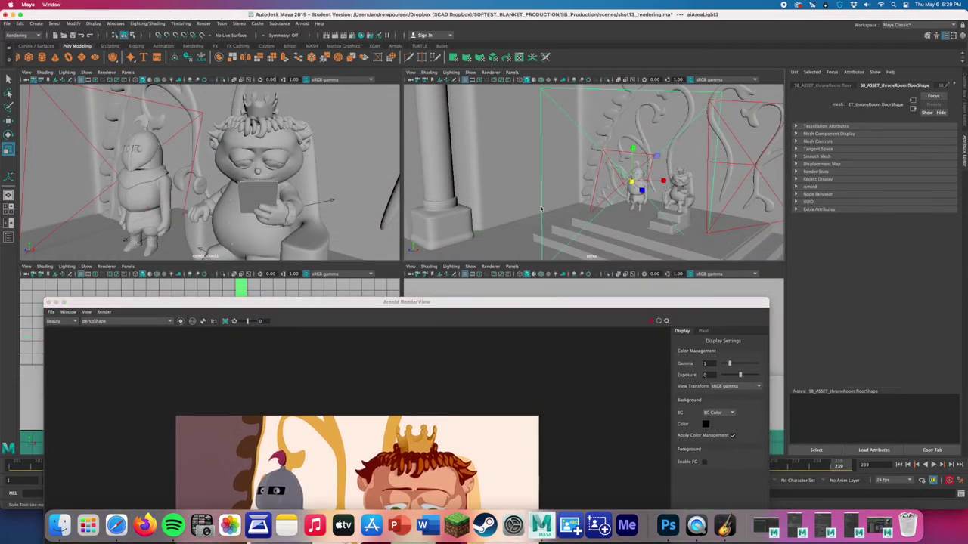
{"action": "left_click", "coordinate": [539, 205]}
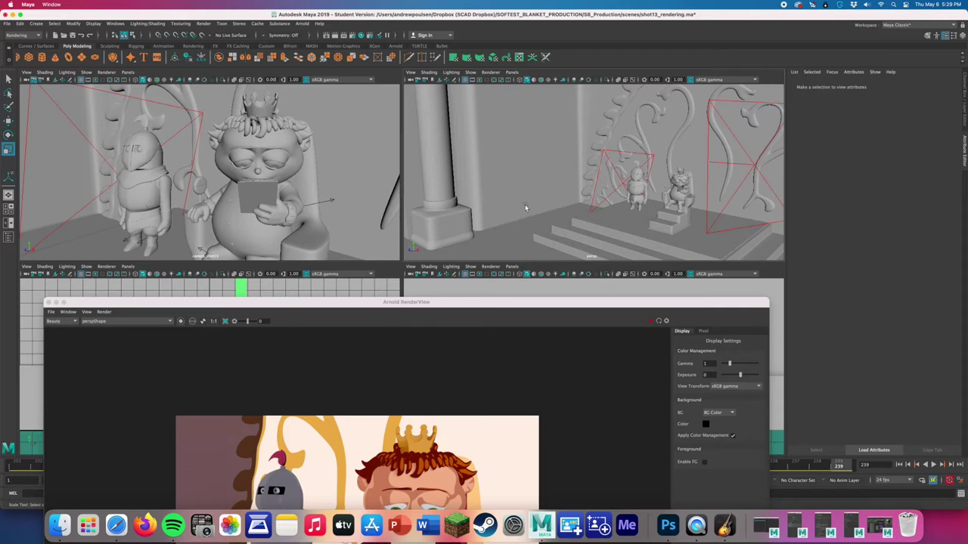
{"action": "left_click", "coordinate": [601, 219]}
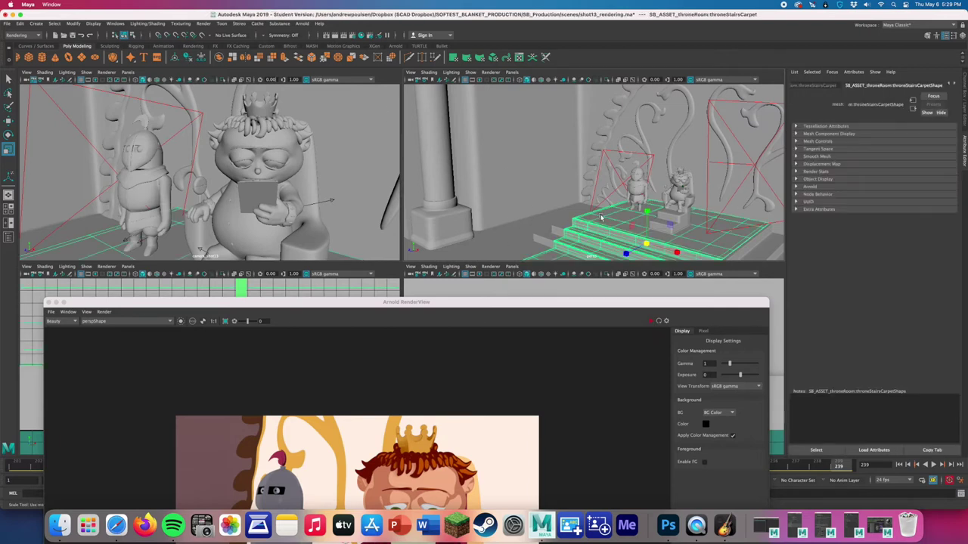
{"action": "left_click", "coordinate": [48, 302]}
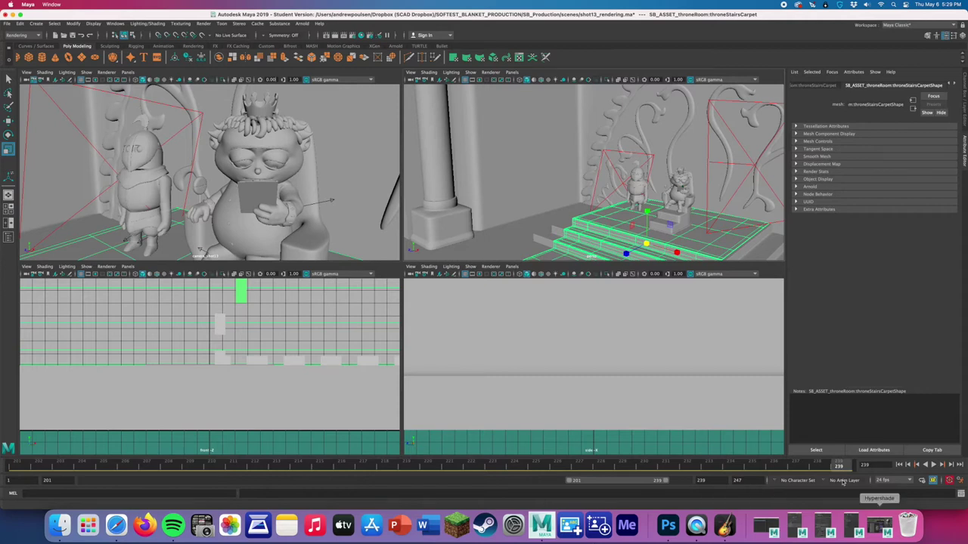
- Render the shot again with the two remaining area lights, stop the render and close the RenderView
{"action": "left_click", "coordinate": [302, 23]}
{"action": "left_click", "coordinate": [332, 43]}
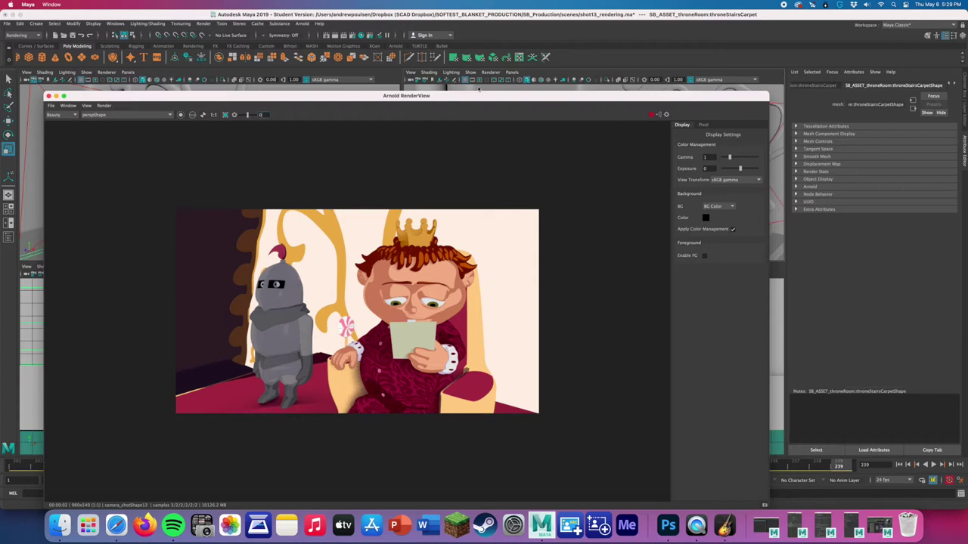
{"action": "left_click", "coordinate": [657, 114]}
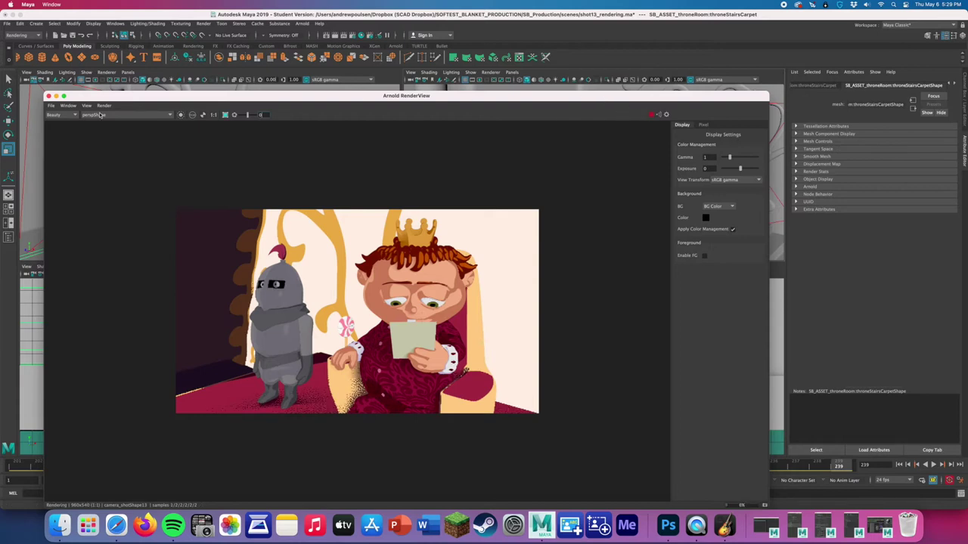
{"action": "left_click", "coordinate": [650, 114]}
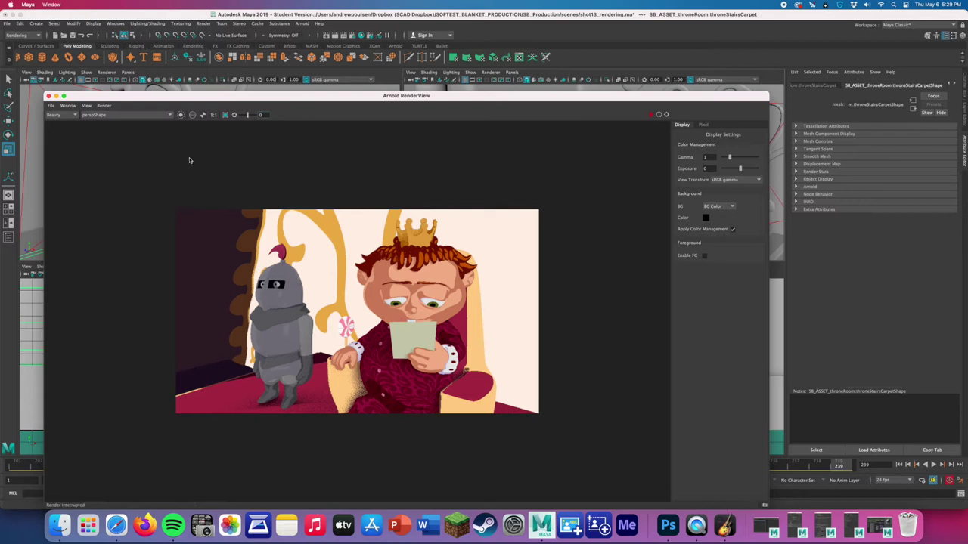
{"action": "left_click", "coordinate": [49, 96]}
- Show NURBS curves in the perspective view and nudge the knight upward with its main rig control
{"action": "scroll", "coordinate": [639, 203], "scroll_direction": "up", "scroll_amount": 3}
{"action": "left_click", "coordinate": [471, 72]}
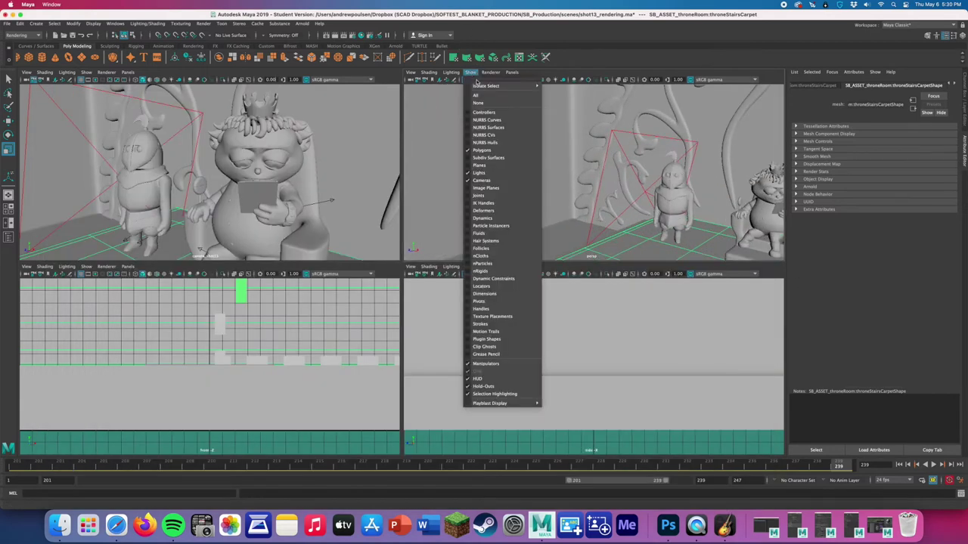
{"action": "left_click", "coordinate": [487, 119]}
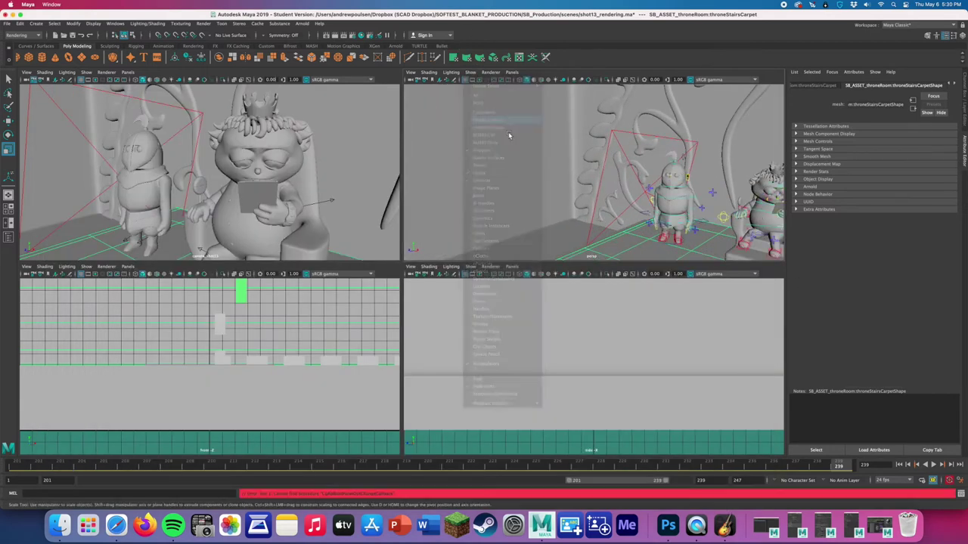
{"action": "left_click", "coordinate": [660, 242]}
{"action": "key", "text": "w"}
{"action": "left_click_drag", "start_coordinate": [672, 221], "coordinate": [670, 213]}
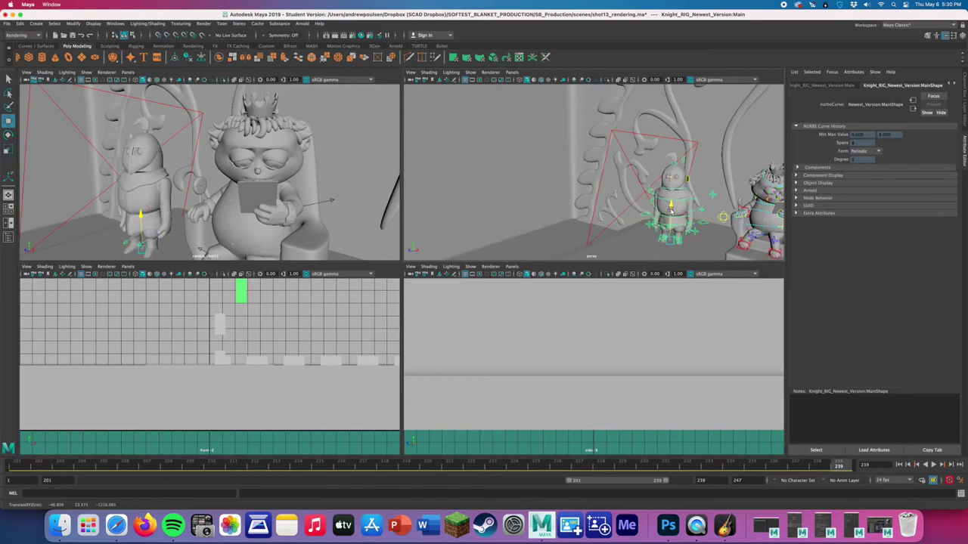
{"action": "key", "text": "q"}
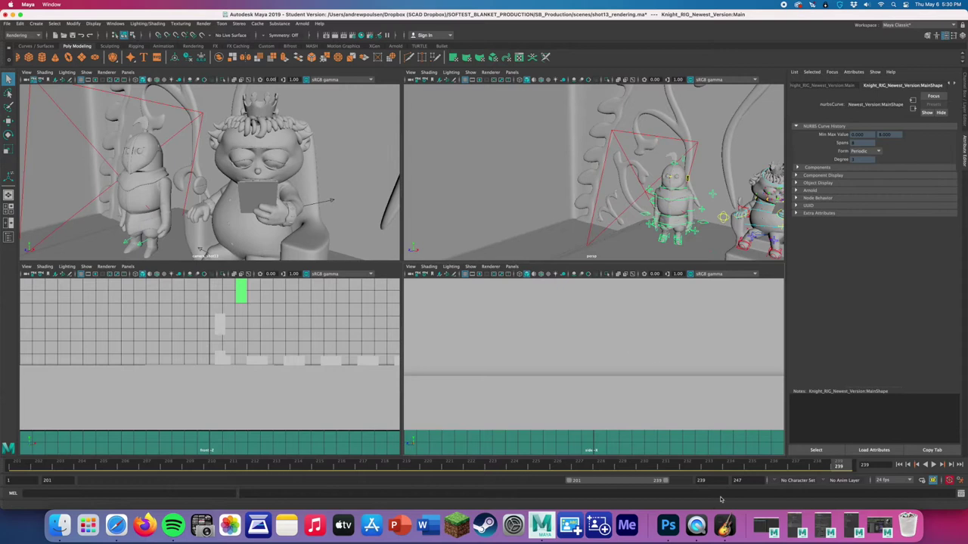
- Render the shot with the repositioned knight and inspect it alongside the attributes of the large area light beside the throne
{"action": "left_click", "coordinate": [302, 23]}
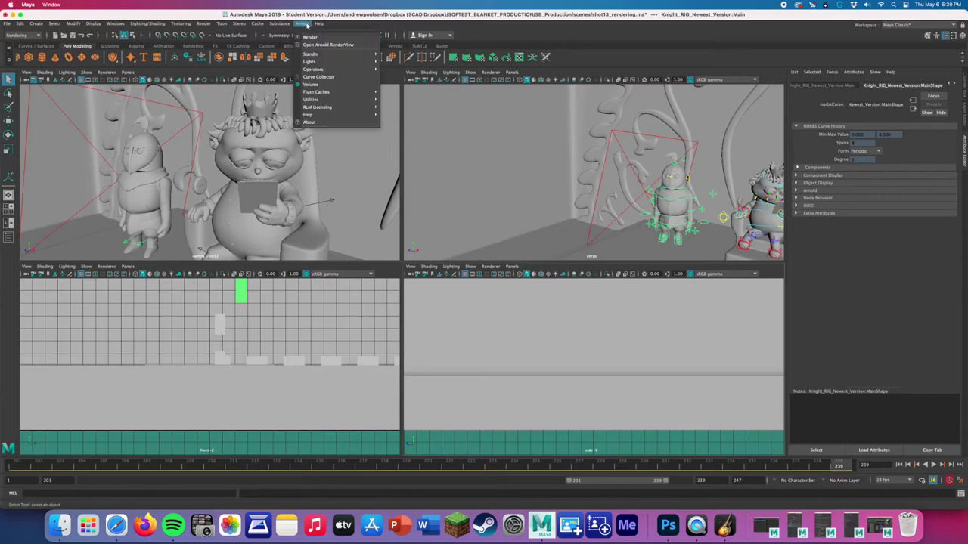
{"action": "left_click", "coordinate": [344, 44]}
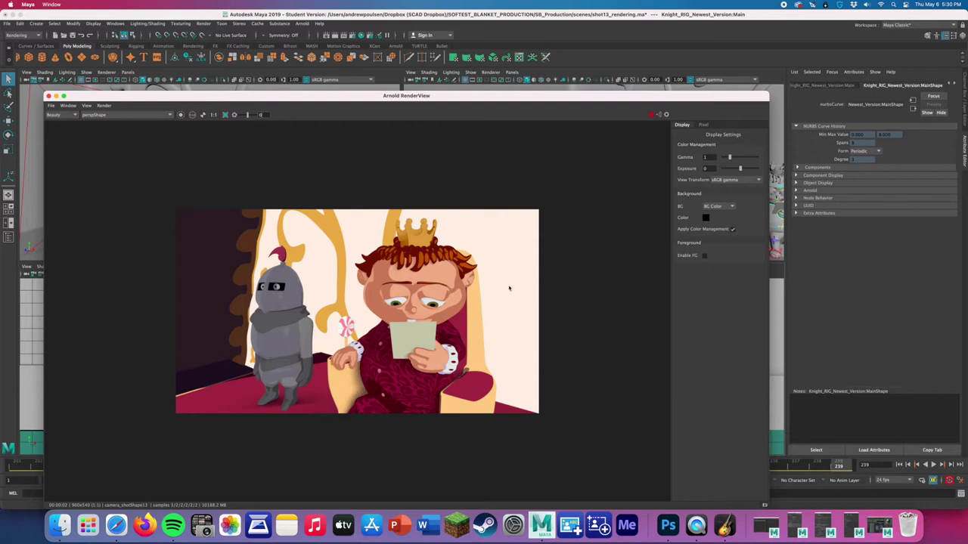
{"action": "left_click_drag", "start_coordinate": [639, 101], "coordinate": [445, 217]}
{"action": "left_click_drag", "start_coordinate": [666, 181], "coordinate": [717, 189], "text": "alt"}
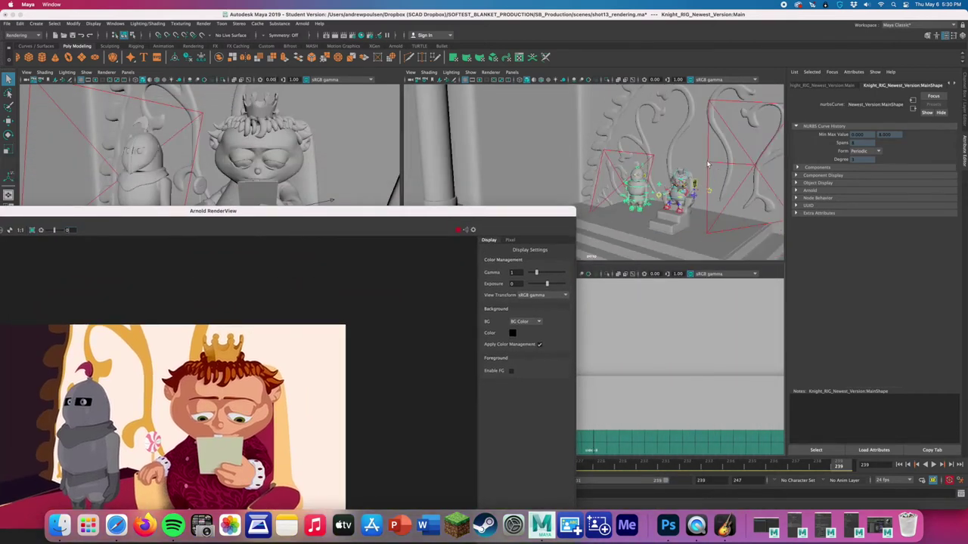
{"action": "left_click", "coordinate": [708, 164]}
{"action": "left_click_drag", "start_coordinate": [242, 213], "coordinate": [378, 163]}
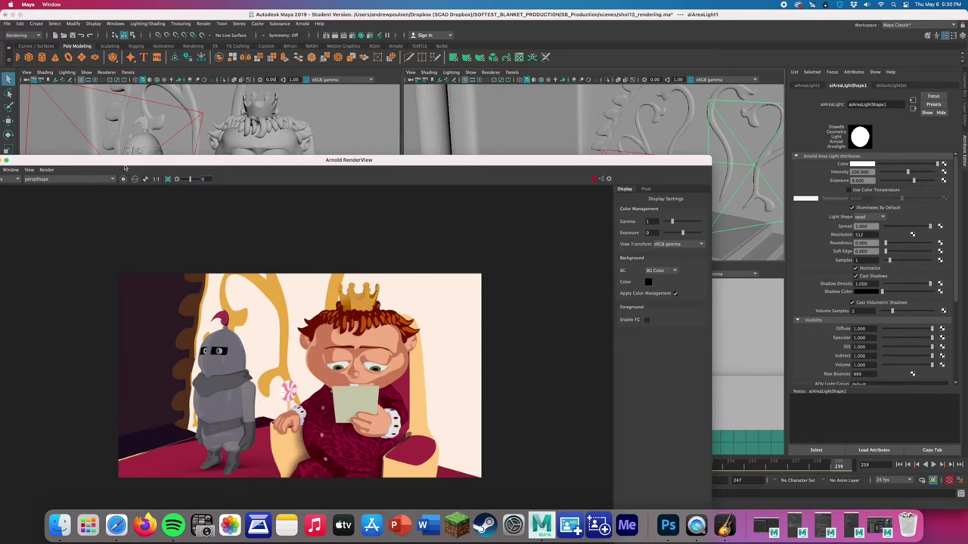
{"action": "left_click_drag", "start_coordinate": [150, 165], "coordinate": [164, 113]}
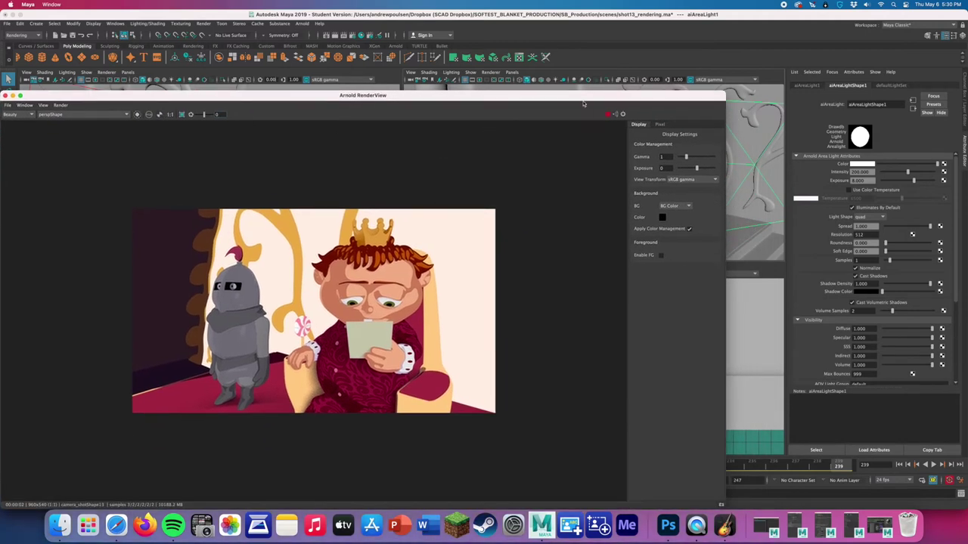
- Close the RenderView and select the large area light beside the throne
{"action": "left_click_drag", "start_coordinate": [602, 100], "coordinate": [517, 147]}
{"action": "left_click", "coordinate": [552, 112]}
{"action": "double_click", "coordinate": [371, 142]}
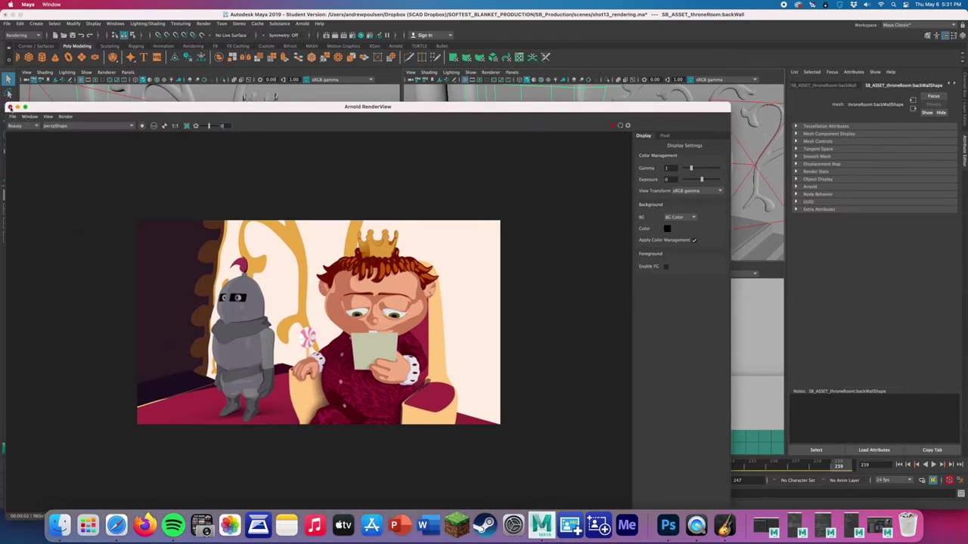
{"action": "left_click", "coordinate": [9, 107]}
{"action": "left_click", "coordinate": [709, 162]}
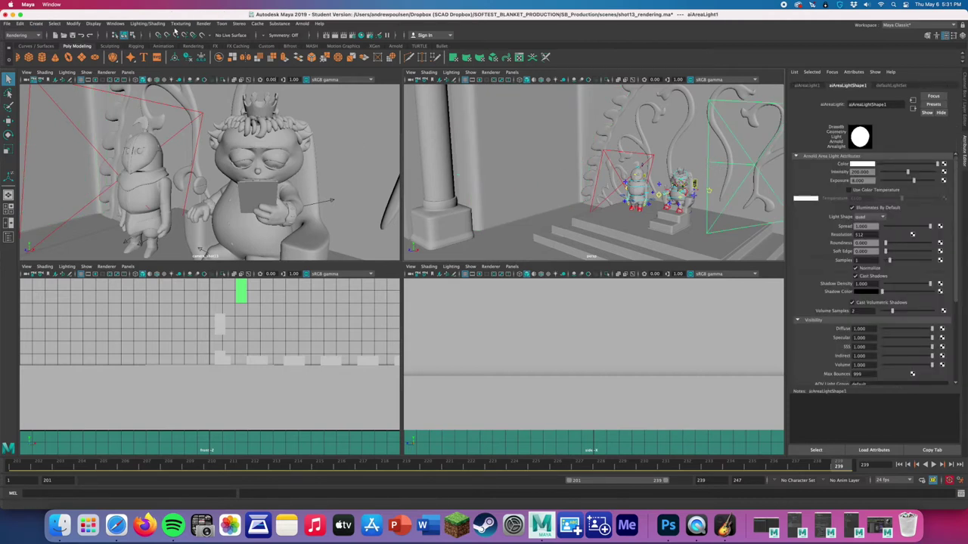
- Open the light-centric light linking editor and review the objects illuminated by aiAreaLight1
{"action": "left_click", "coordinate": [147, 24]}
{"action": "mouse_move", "coordinate": [162, 93]}
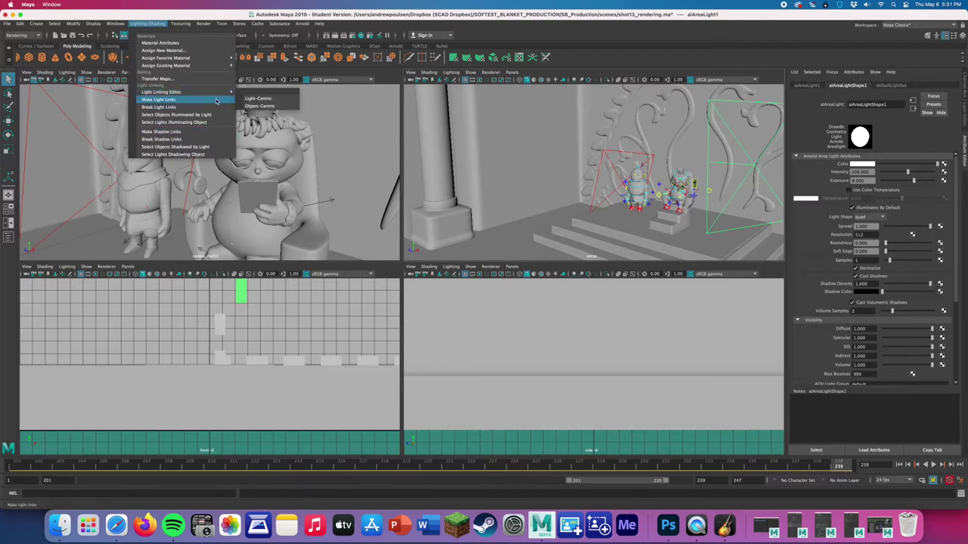
{"action": "left_click", "coordinate": [258, 98]}
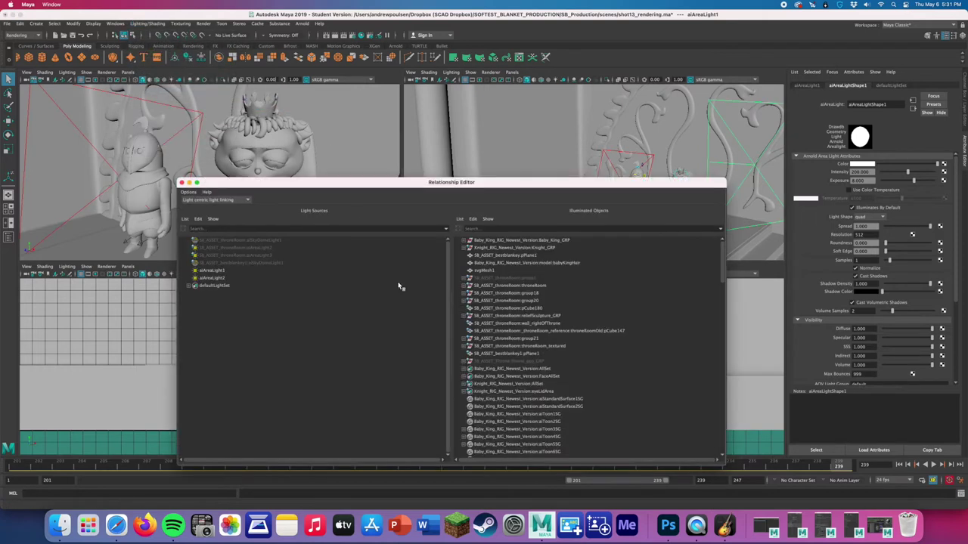
{"action": "left_click", "coordinate": [219, 271]}
{"action": "scroll", "coordinate": [499, 355], "scroll_direction": "down", "scroll_amount": 5}
{"action": "scroll", "coordinate": [499, 355], "scroll_direction": "up", "scroll_amount": 5}
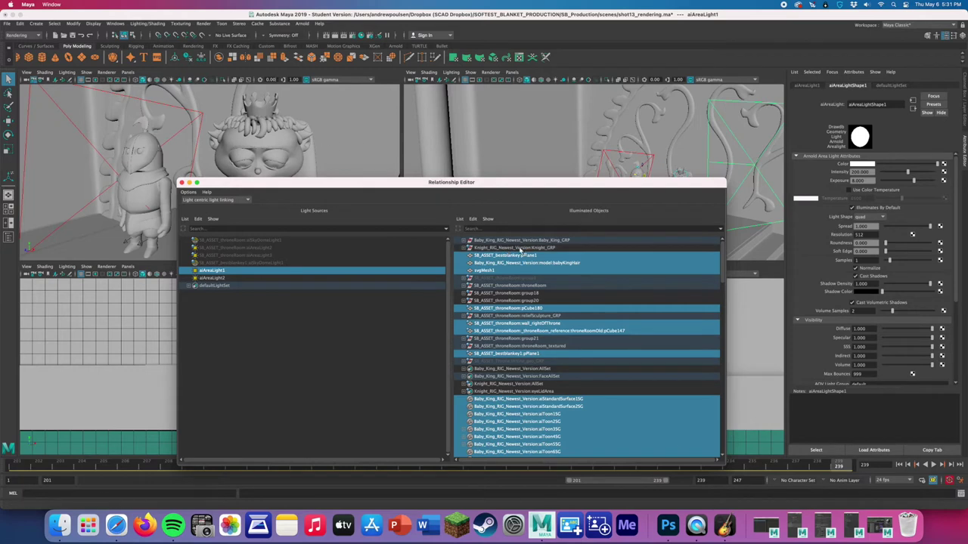
- Render the shot again in the Arnold RenderView, stop the render, and close the light linking editor and RenderView
{"action": "left_click", "coordinate": [302, 24]}
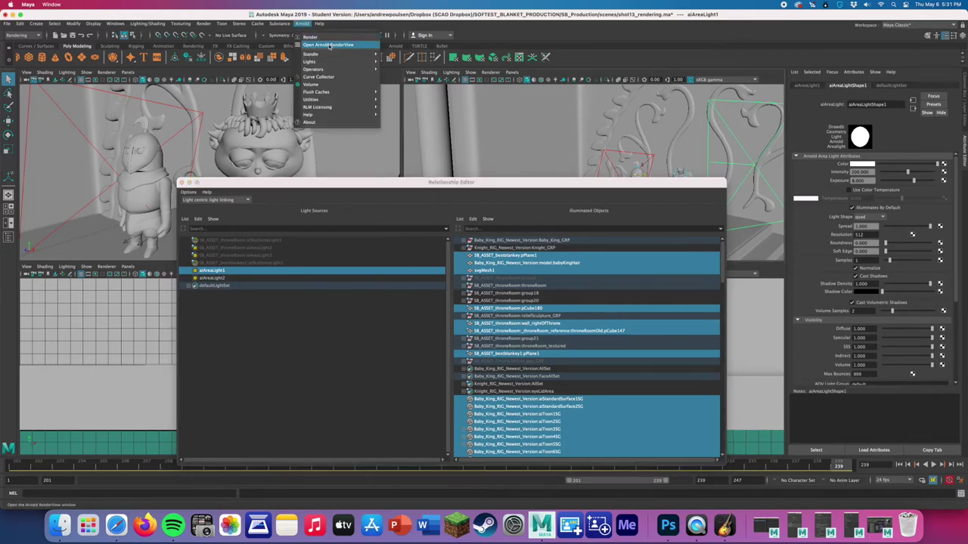
{"action": "left_click", "coordinate": [325, 46]}
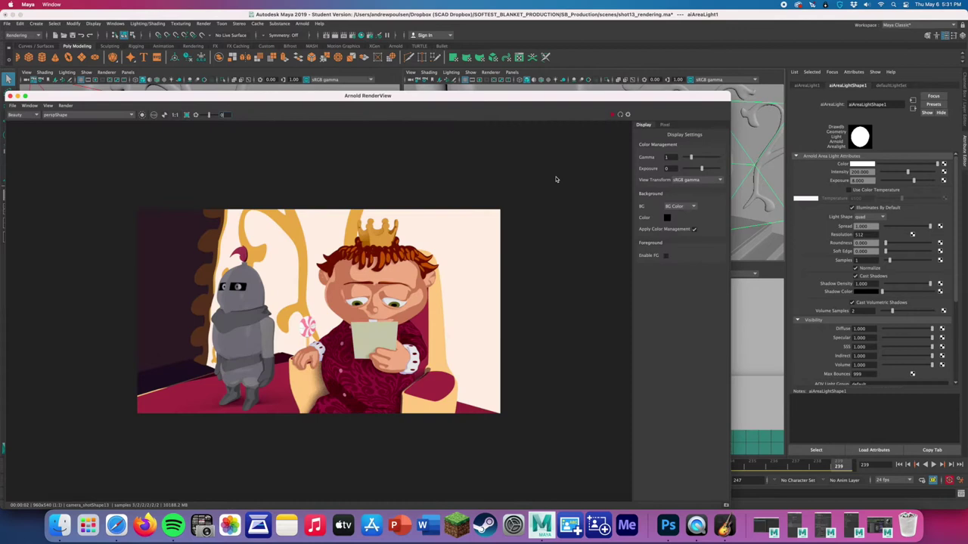
{"action": "left_click", "coordinate": [612, 114]}
{"action": "left_click", "coordinate": [612, 115]}
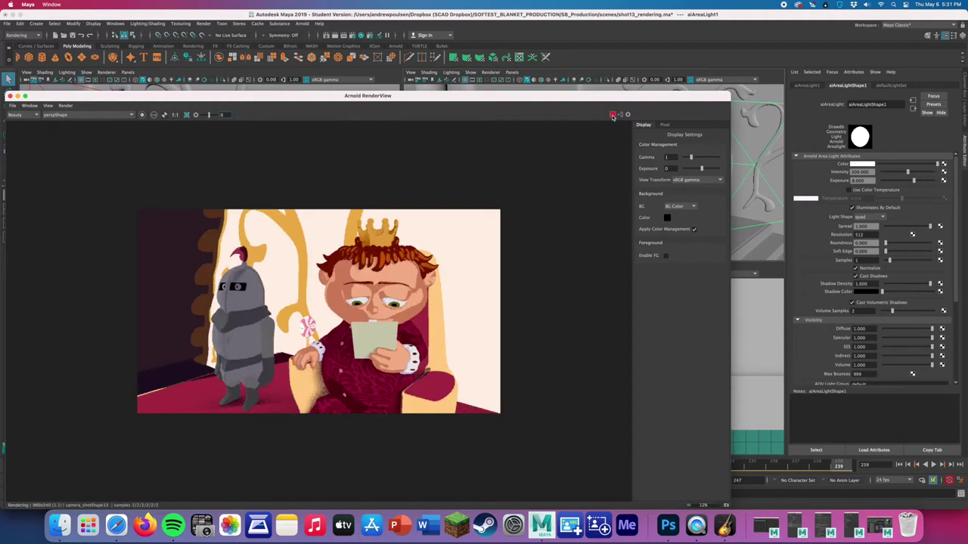
{"action": "left_click", "coordinate": [612, 115]}
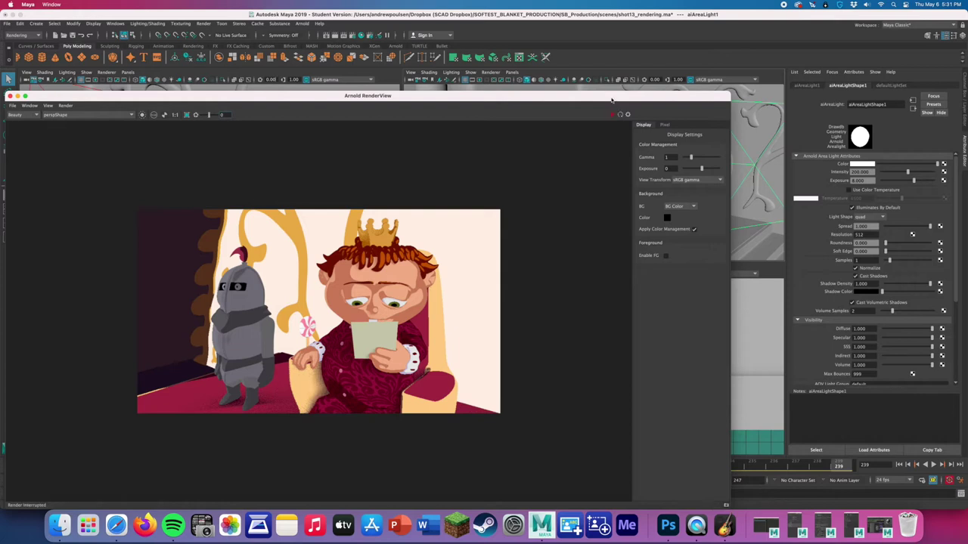
{"action": "left_click_drag", "start_coordinate": [609, 100], "coordinate": [493, 284]}
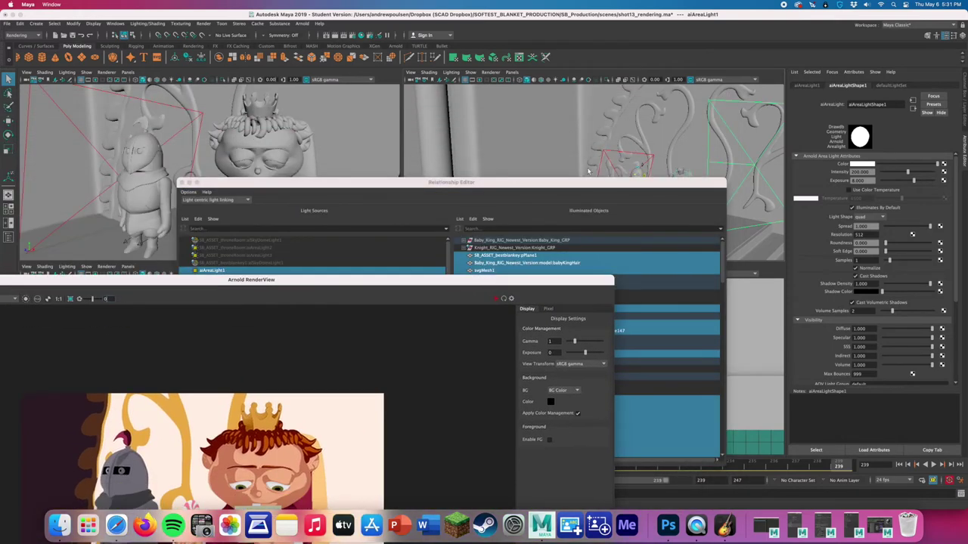
{"action": "left_click", "coordinate": [182, 183]}
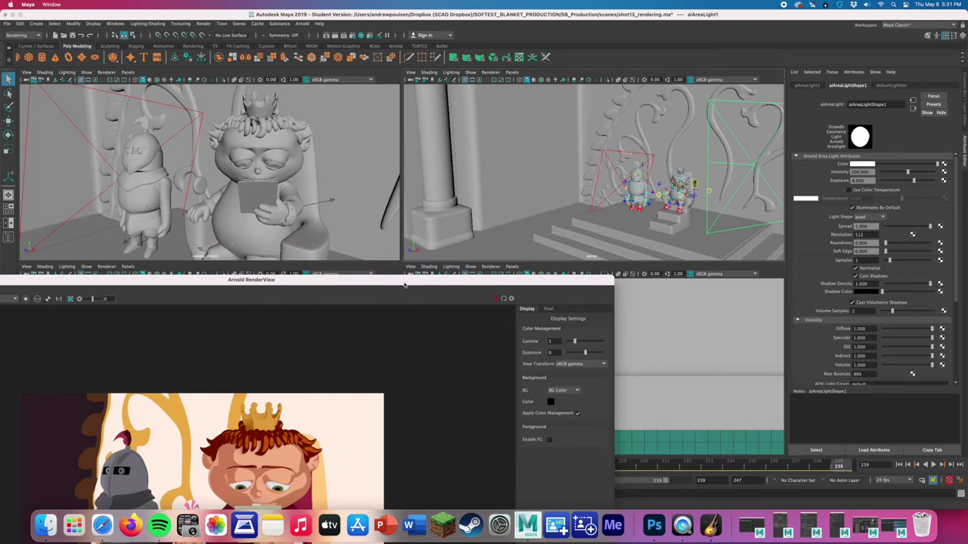
{"action": "left_click_drag", "start_coordinate": [397, 285], "coordinate": [493, 126]}
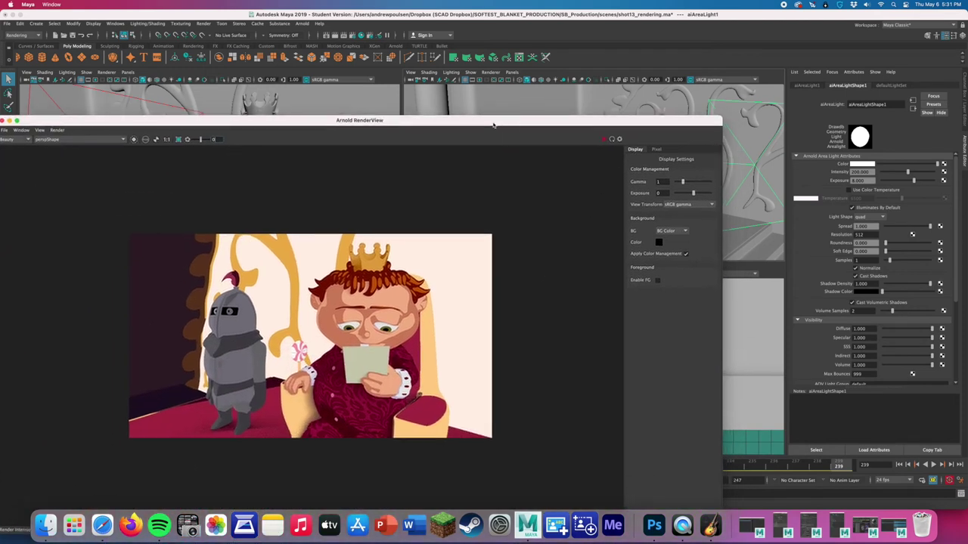
{"action": "left_click", "coordinate": [5, 121]}
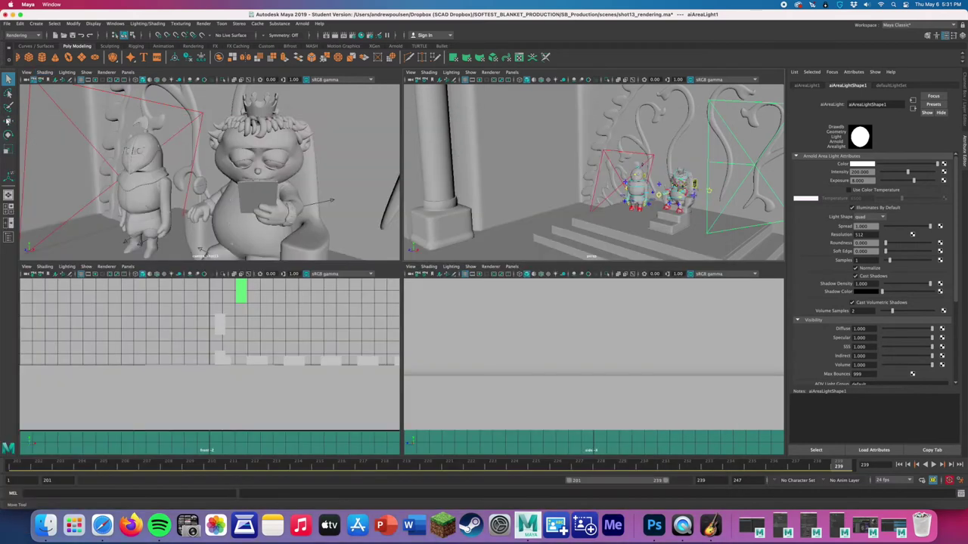
- Compare the objects linked to aiAreaLight2 and aiAreaLight1 in the light-centric light linking editor and close it
{"action": "left_click", "coordinate": [149, 24]}
{"action": "mouse_move", "coordinate": [182, 93]}
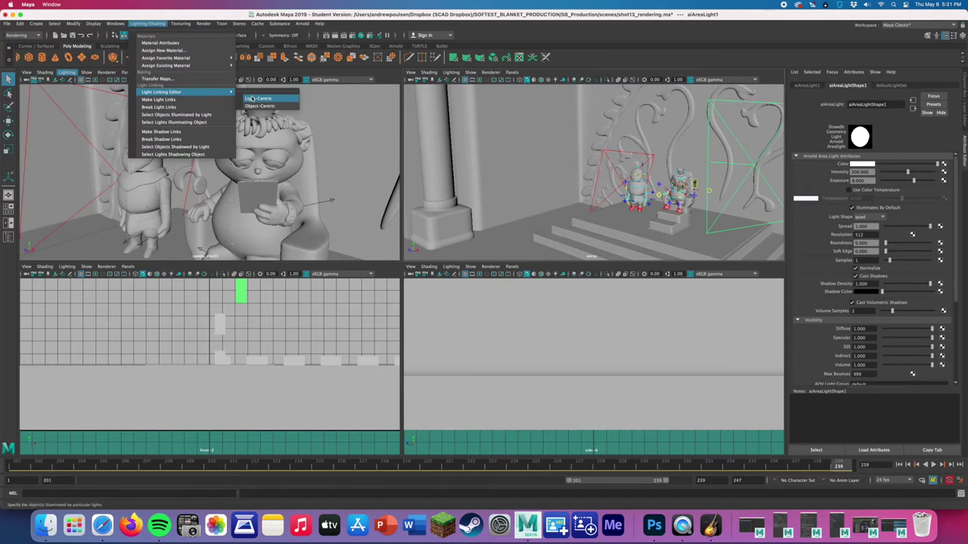
{"action": "left_click", "coordinate": [256, 99]}
{"action": "left_click", "coordinate": [219, 277]}
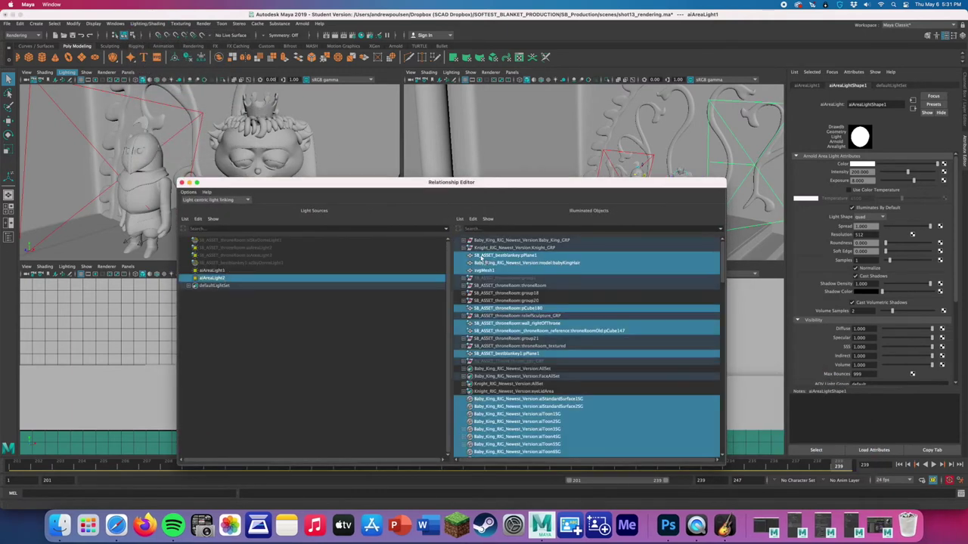
{"action": "left_click", "coordinate": [236, 271]}
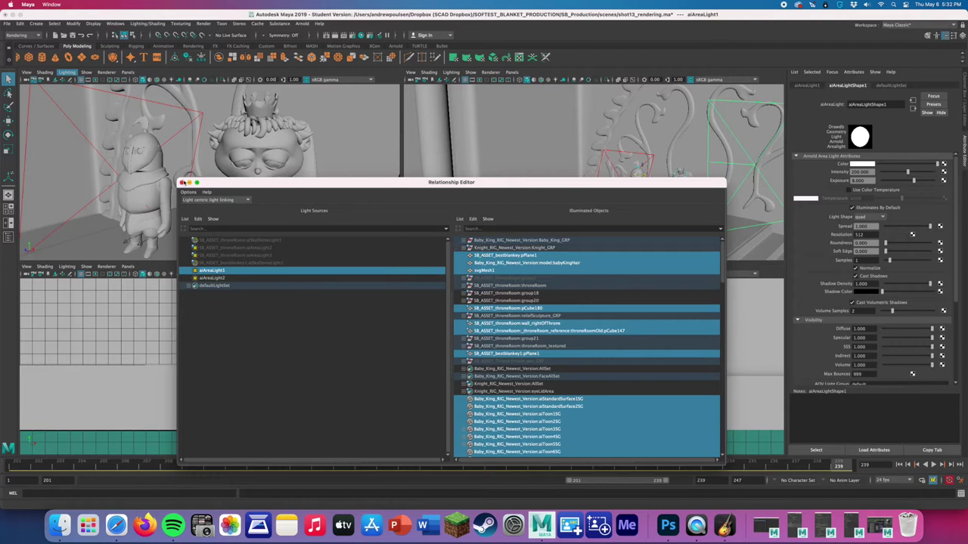
{"action": "left_click", "coordinate": [183, 183]}
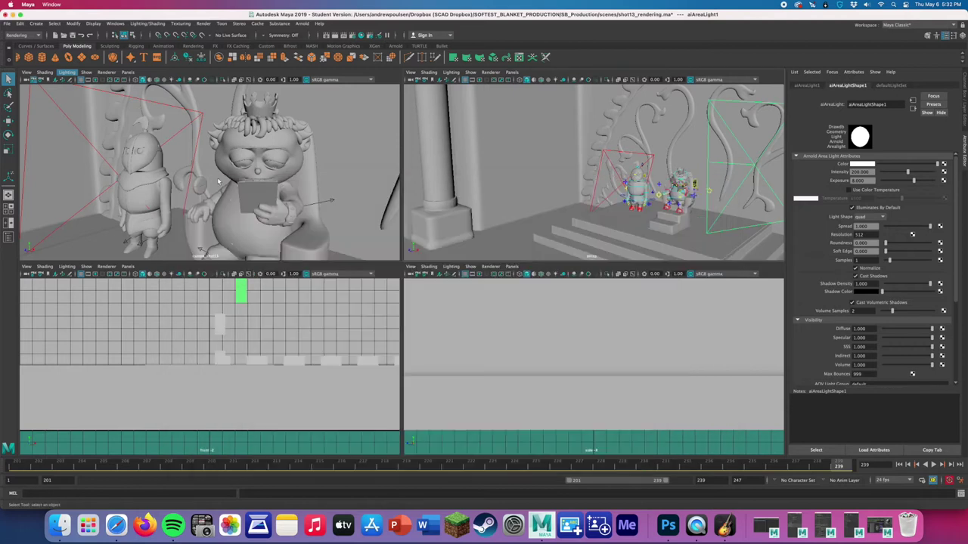
- Try removing the dark purple color from the tonemap ramp of the throne stairs carpet material, and undo the change
{"action": "left_click", "coordinate": [635, 219]}
{"action": "right_click_drag", "start_coordinate": [608, 215], "coordinate": [612, 390]}
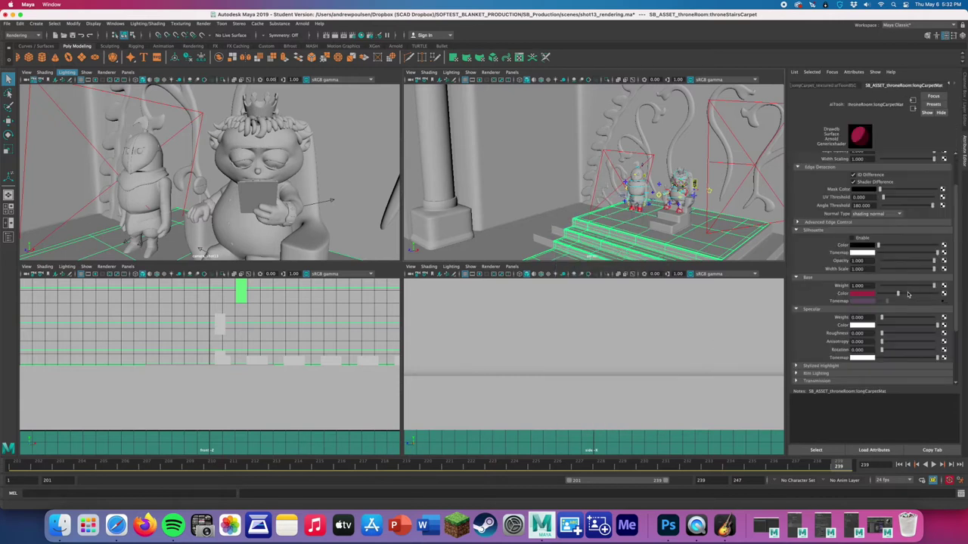
{"action": "left_click", "coordinate": [943, 304]}
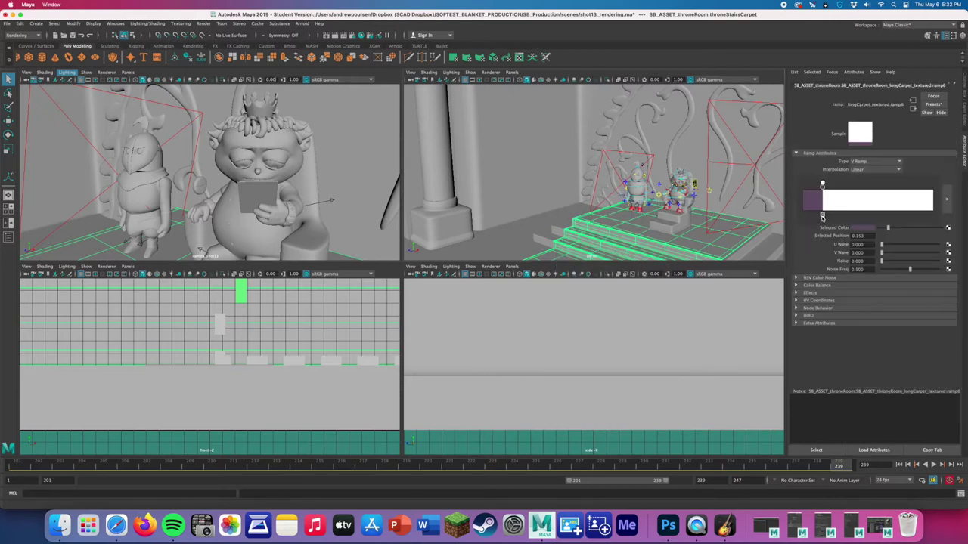
{"action": "left_click", "coordinate": [821, 217]}
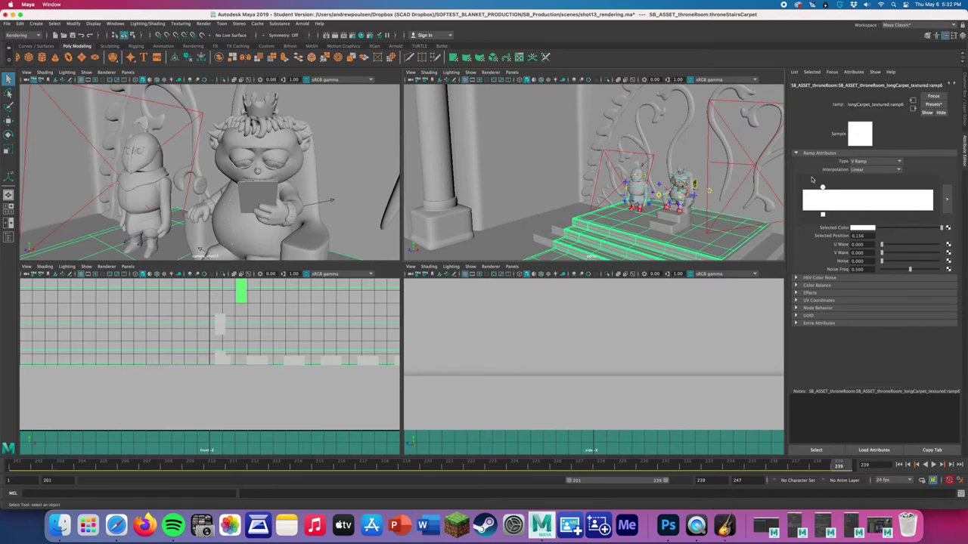
{"action": "key", "text": "ctrl+z"}
- Reselect the large area light and review aiAreaLight1's illuminated objects in light-centric light linking, keeping the throne visible beside the editor
{"action": "left_click", "coordinate": [708, 154]}
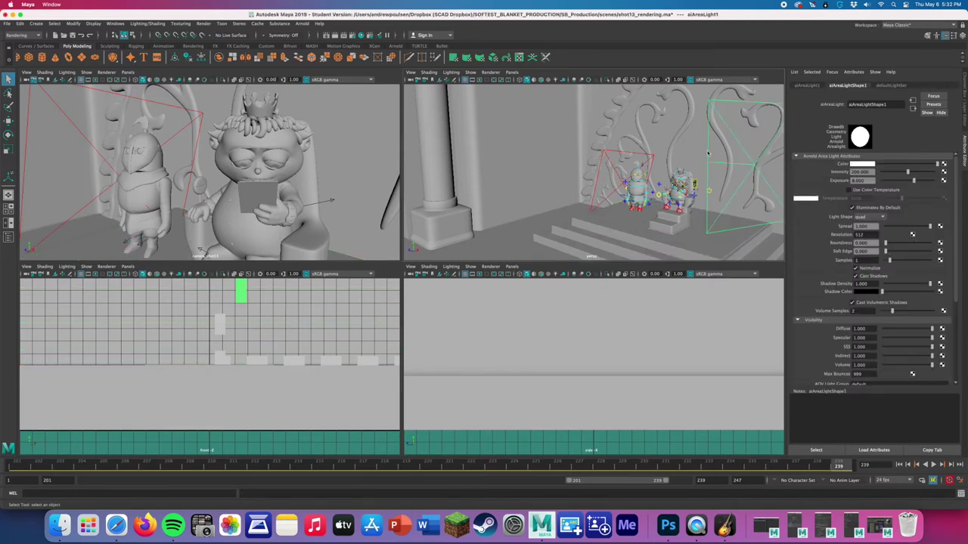
{"action": "left_click", "coordinate": [147, 23]}
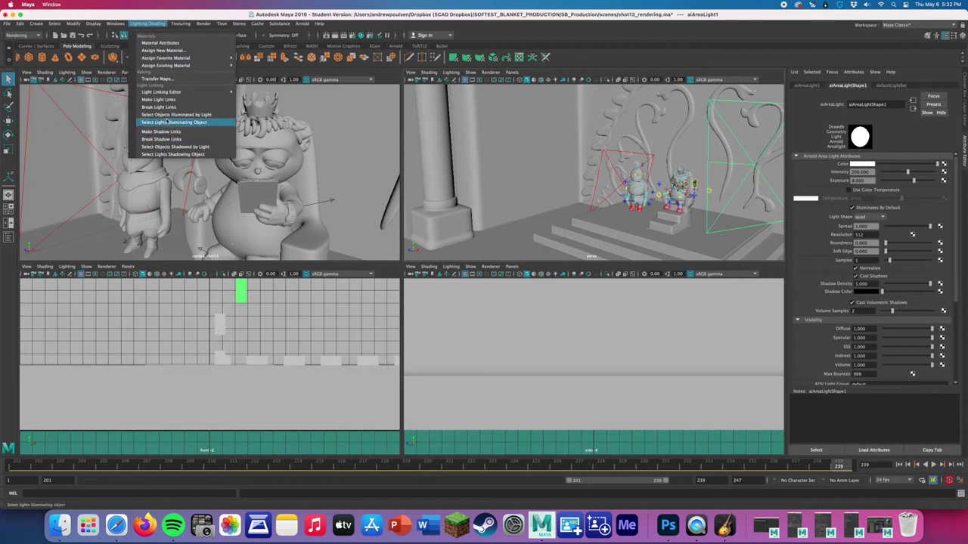
{"action": "mouse_move", "coordinate": [179, 92]}
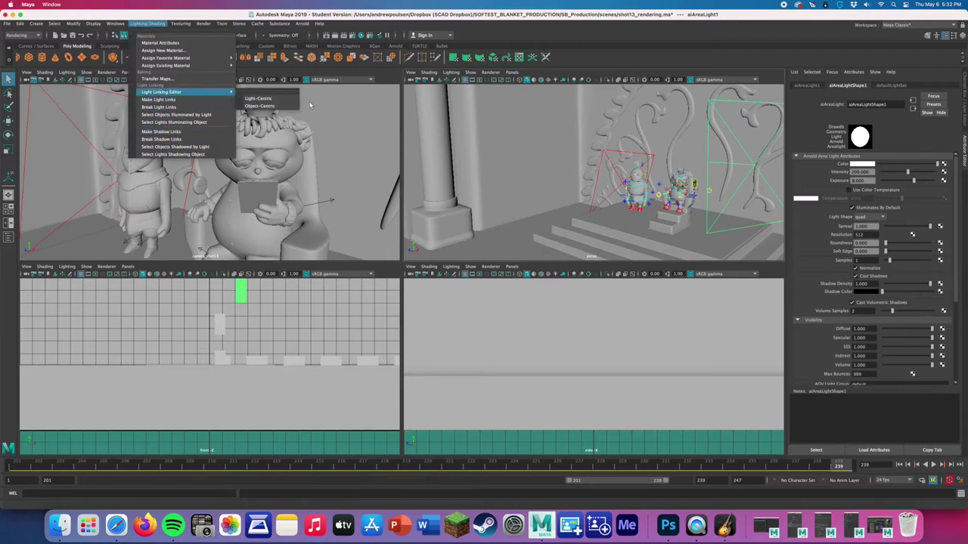
{"action": "left_click", "coordinate": [260, 94]}
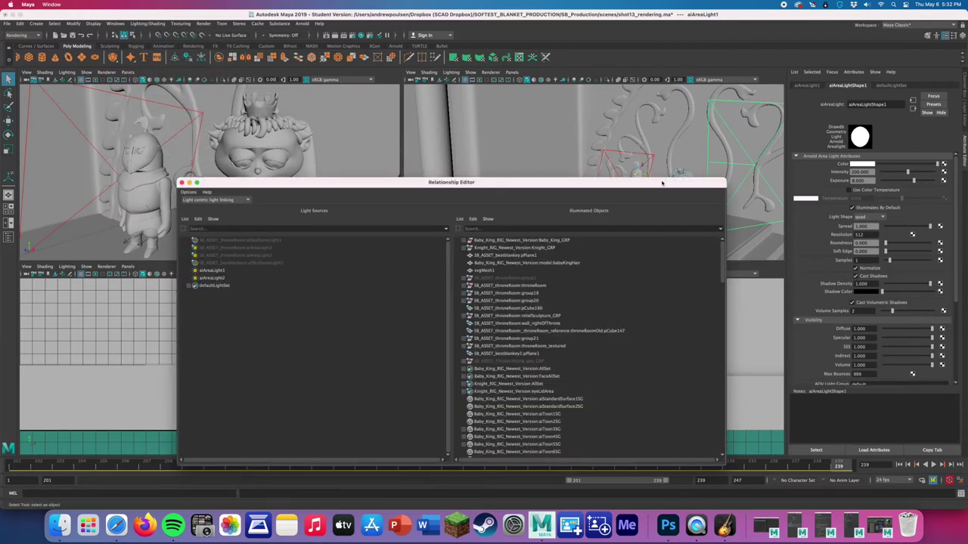
{"action": "left_click", "coordinate": [215, 271]}
{"action": "left_click_drag", "start_coordinate": [549, 183], "coordinate": [406, 168]}
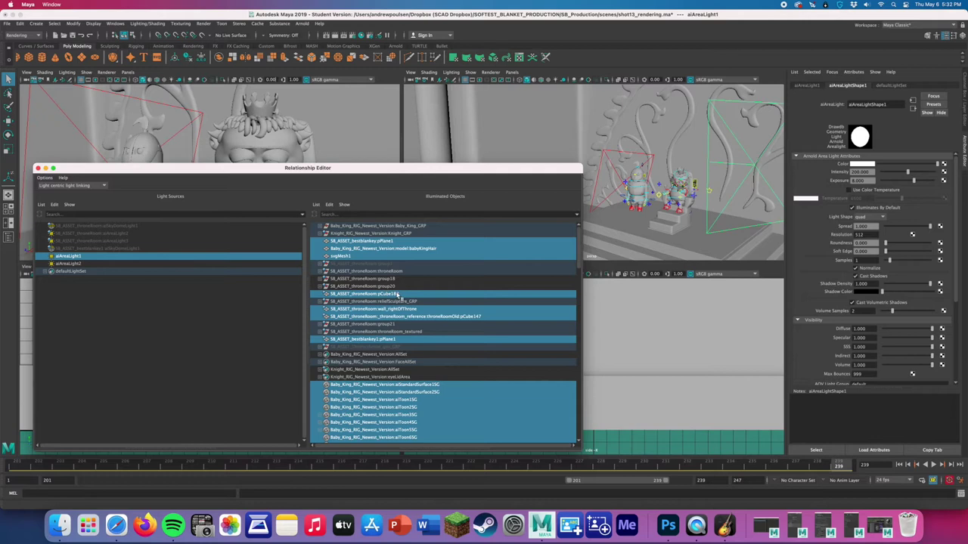
{"action": "scroll", "coordinate": [440, 348], "scroll_direction": "down", "scroll_amount": 3}
{"action": "scroll", "coordinate": [429, 353], "scroll_direction": "up", "scroll_amount": 3}
- Select the throne stairs carpet and look for it among aiAreaLight1's illuminated objects, expanding throneRoom_textured, group18 and group20
{"action": "left_click", "coordinate": [632, 230]}
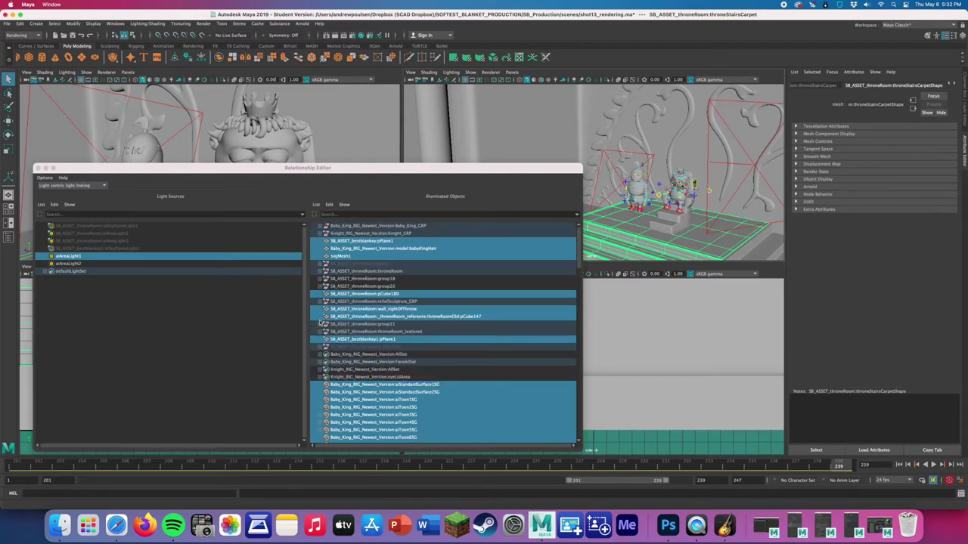
{"action": "left_click", "coordinate": [319, 333]}
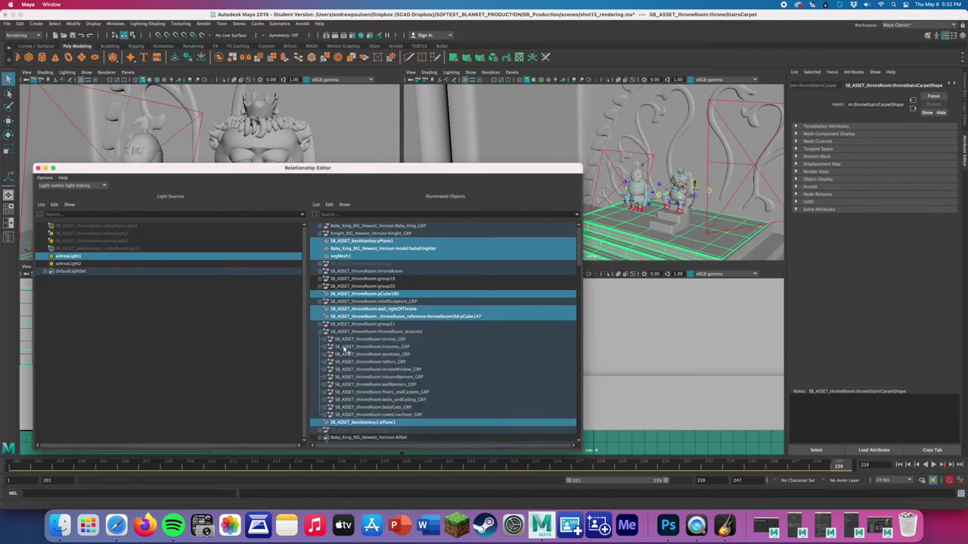
{"action": "scroll", "coordinate": [351, 353], "scroll_direction": "down", "scroll_amount": 3}
{"action": "scroll", "coordinate": [384, 315], "scroll_direction": "up", "scroll_amount": 3}
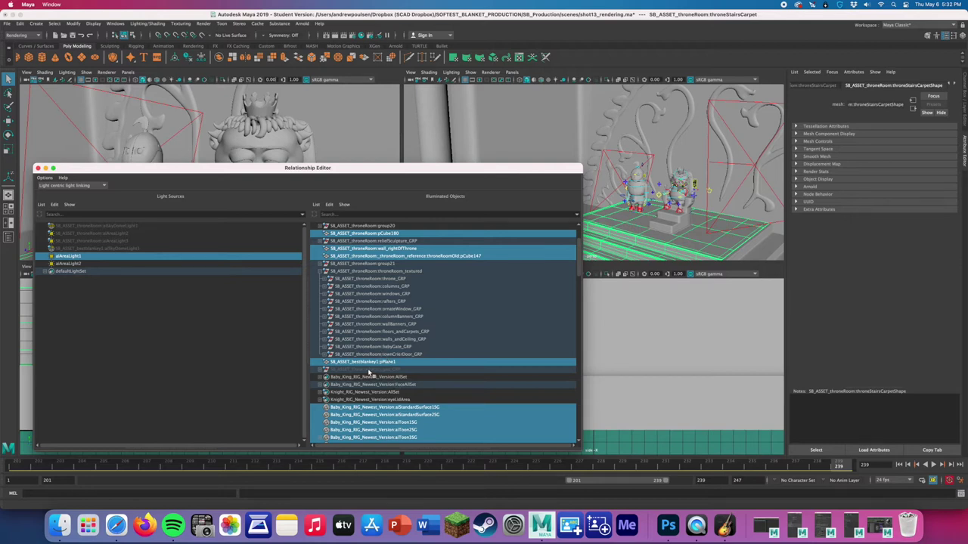
{"action": "scroll", "coordinate": [356, 346], "scroll_direction": "up", "scroll_amount": 3}
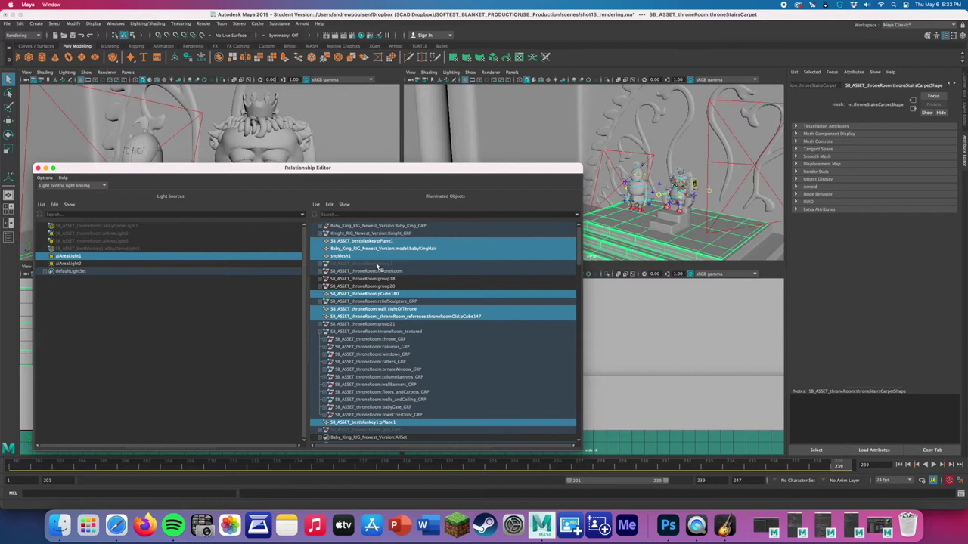
{"action": "left_click", "coordinate": [324, 279]}
{"action": "left_click", "coordinate": [324, 294]}
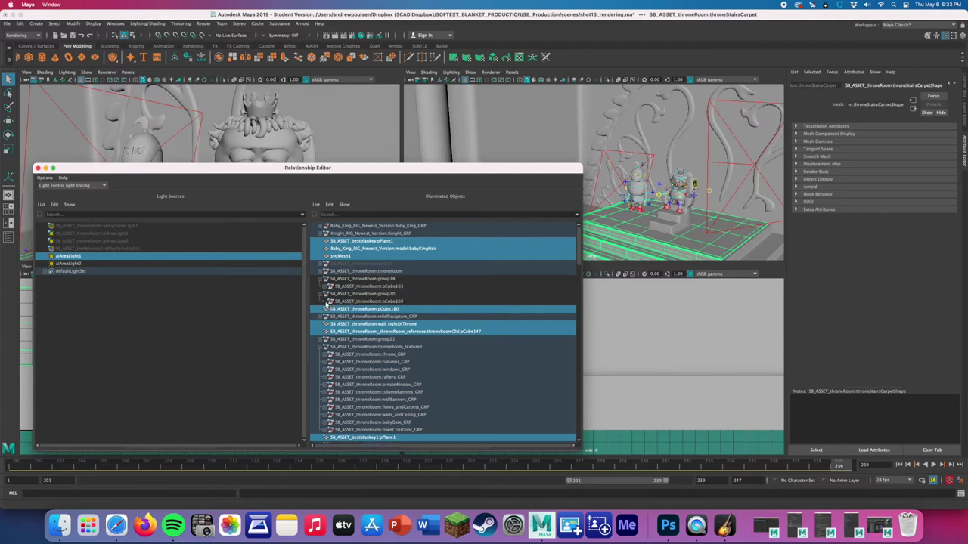
{"action": "left_click", "coordinate": [326, 287]}
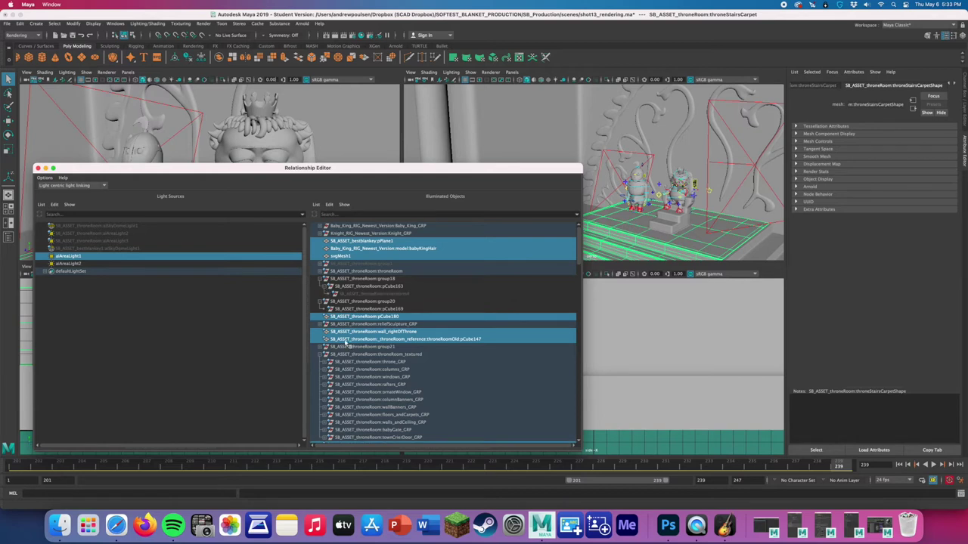
{"action": "scroll", "coordinate": [333, 354], "scroll_direction": "down", "scroll_amount": 3}
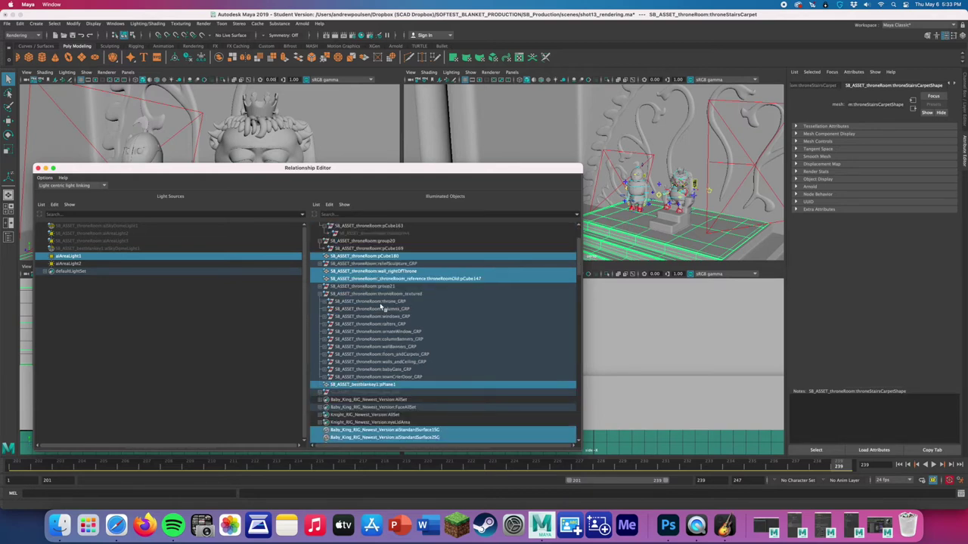
- Expand floors_and_Carpets_GRP and link throneStairsCarpet to aiAreaLight1
{"action": "left_click", "coordinate": [327, 354]}
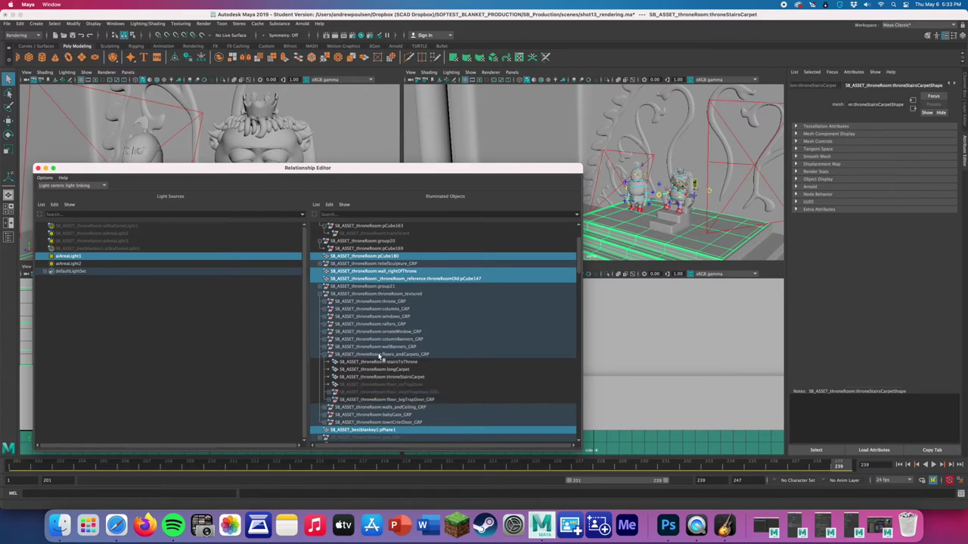
{"action": "left_click", "coordinate": [388, 377]}
{"action": "left_click", "coordinate": [389, 377]}
{"action": "left_click", "coordinate": [389, 378]}
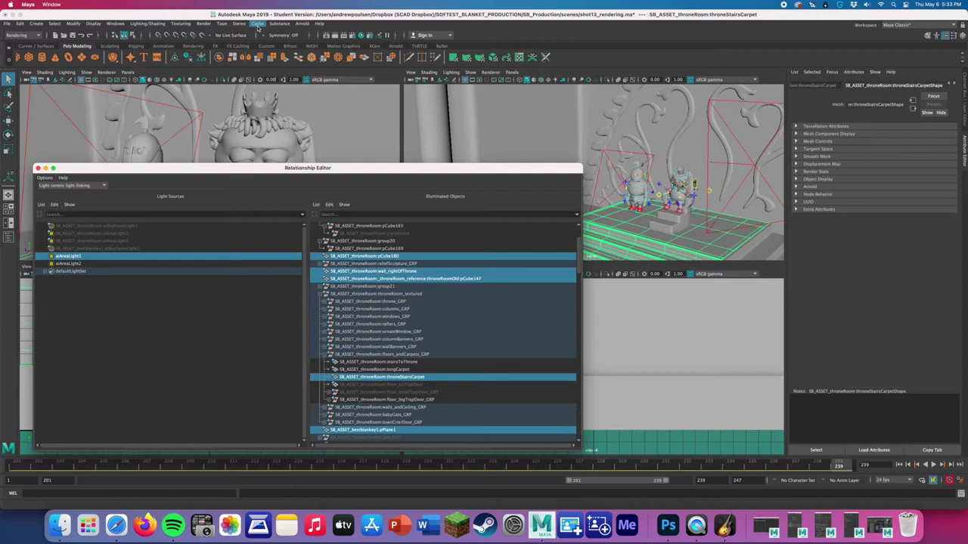
- Run a shot 13 test render in the Arnold RenderView to check the relit throne stairs carpet, and stop it
{"action": "left_click", "coordinate": [319, 24]}
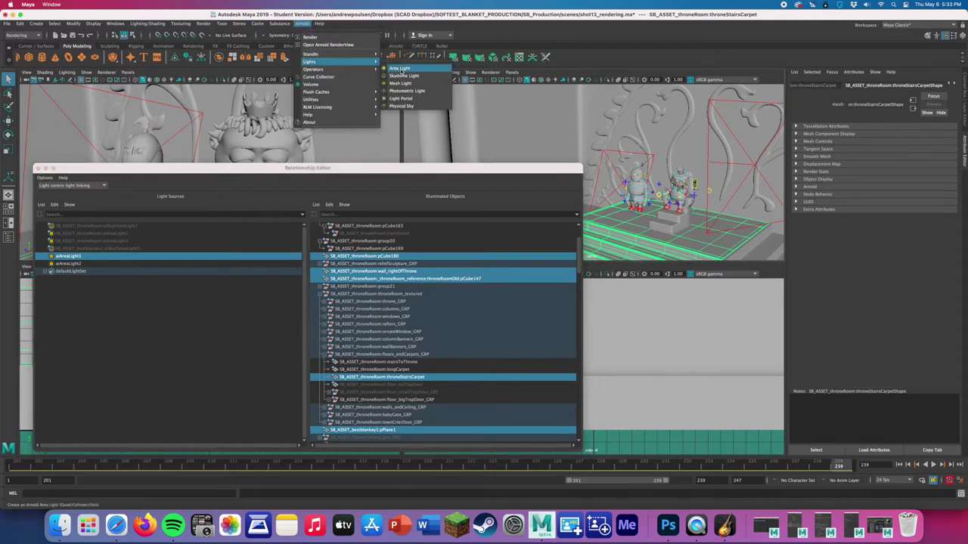
{"action": "left_click", "coordinate": [329, 44]}
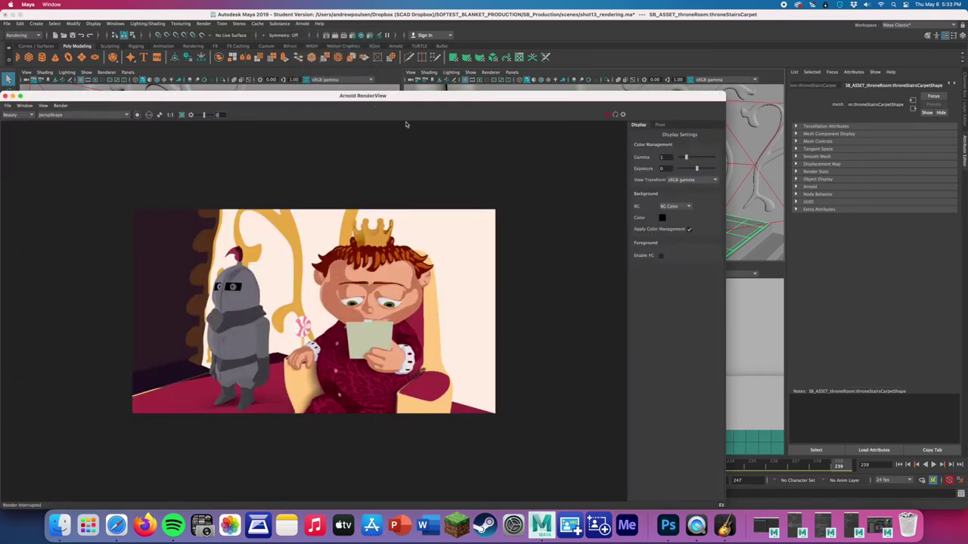
{"action": "left_click", "coordinate": [608, 115]}
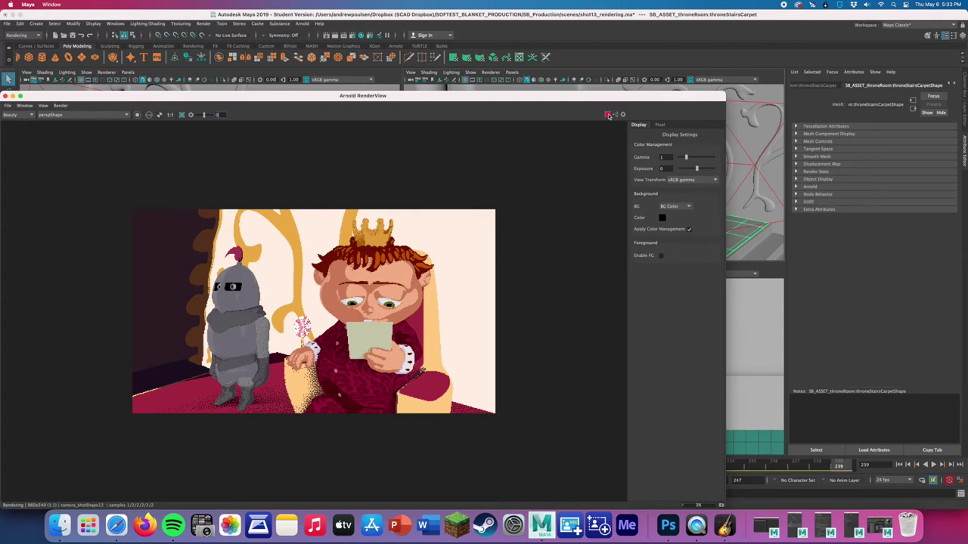
{"action": "left_click", "coordinate": [608, 115]}
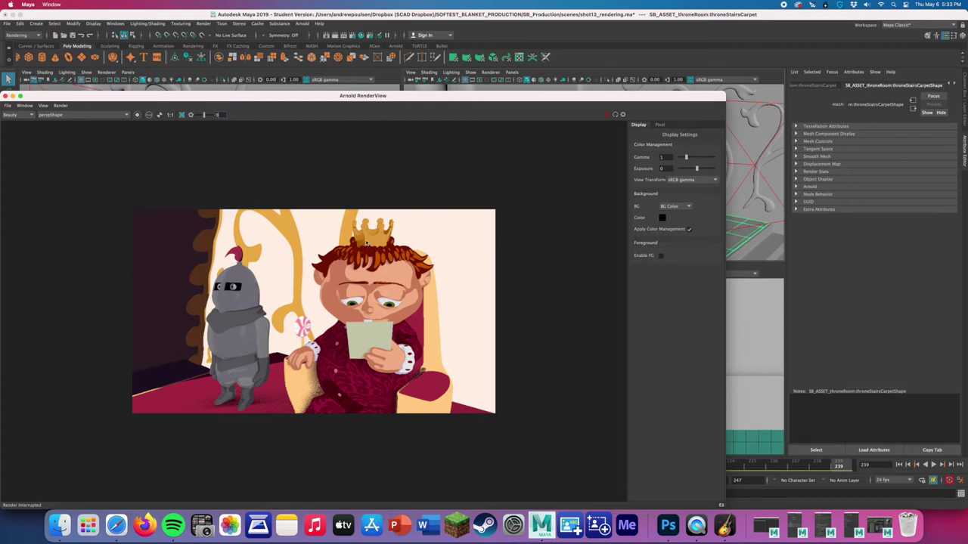
- Unlink throneStairsCarpet from aiAreaLight2 in the light-centric light linking and rerun the test render
{"action": "left_click_drag", "start_coordinate": [464, 109], "coordinate": [447, 200]}
{"action": "left_click", "coordinate": [608, 154]}
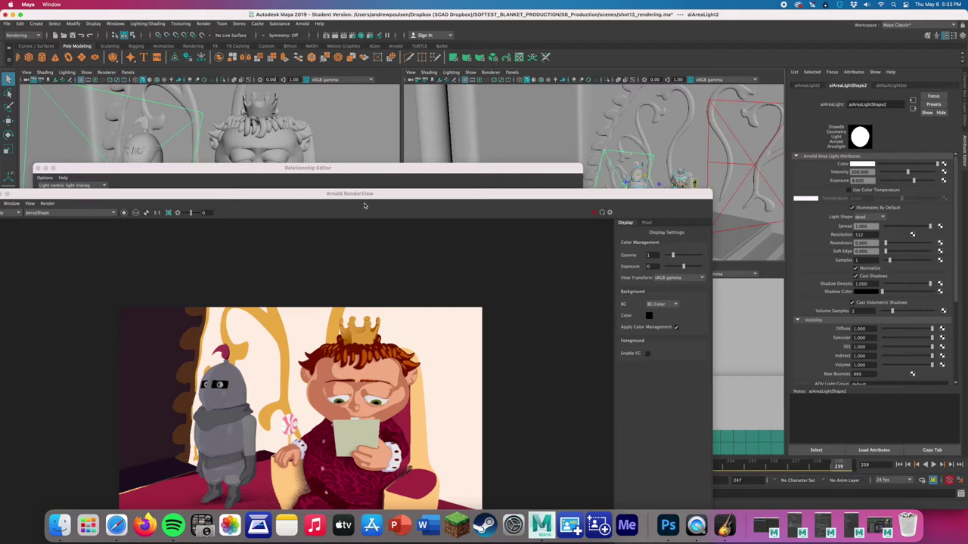
{"action": "left_click", "coordinate": [343, 180]}
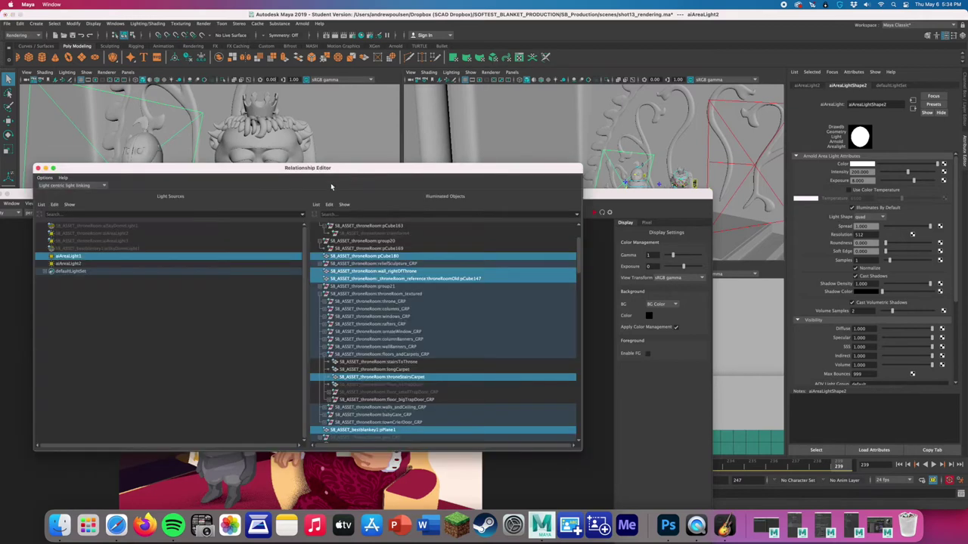
{"action": "left_click", "coordinate": [72, 264]}
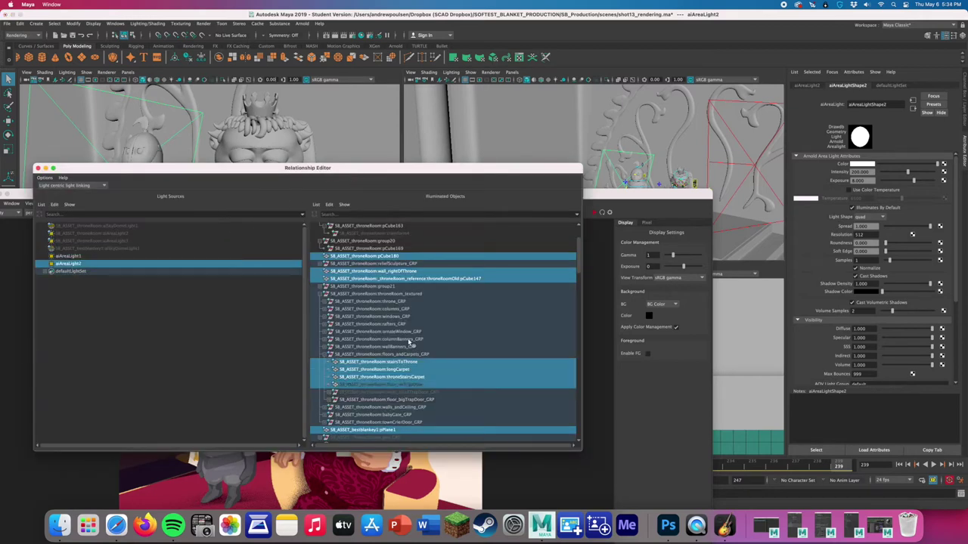
{"action": "left_click", "coordinate": [395, 378]}
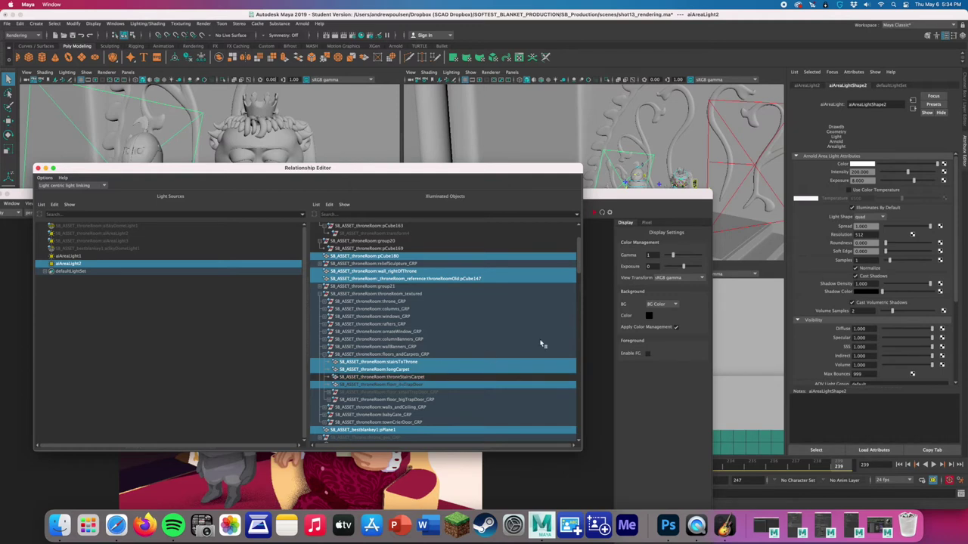
{"action": "left_click", "coordinate": [604, 277]}
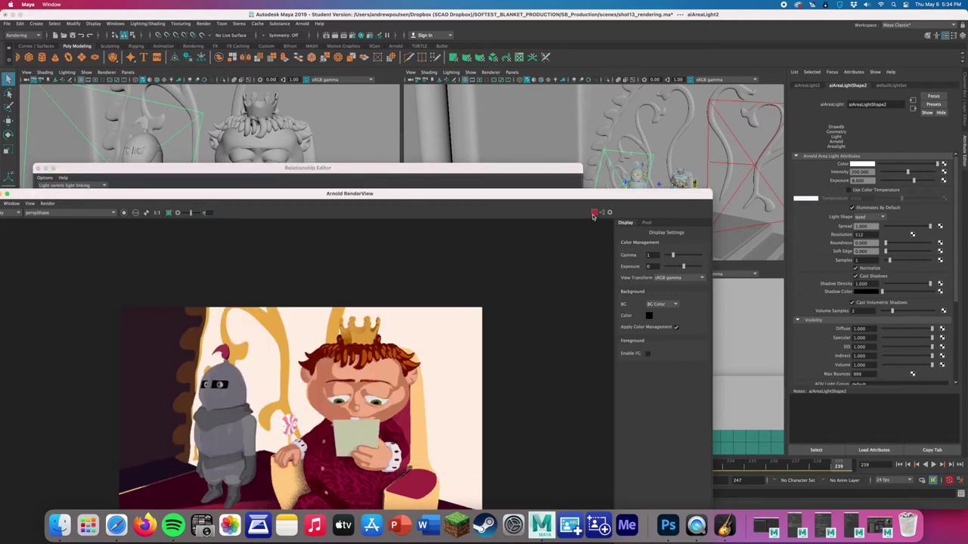
{"action": "left_click_drag", "start_coordinate": [291, 195], "coordinate": [341, 117]}
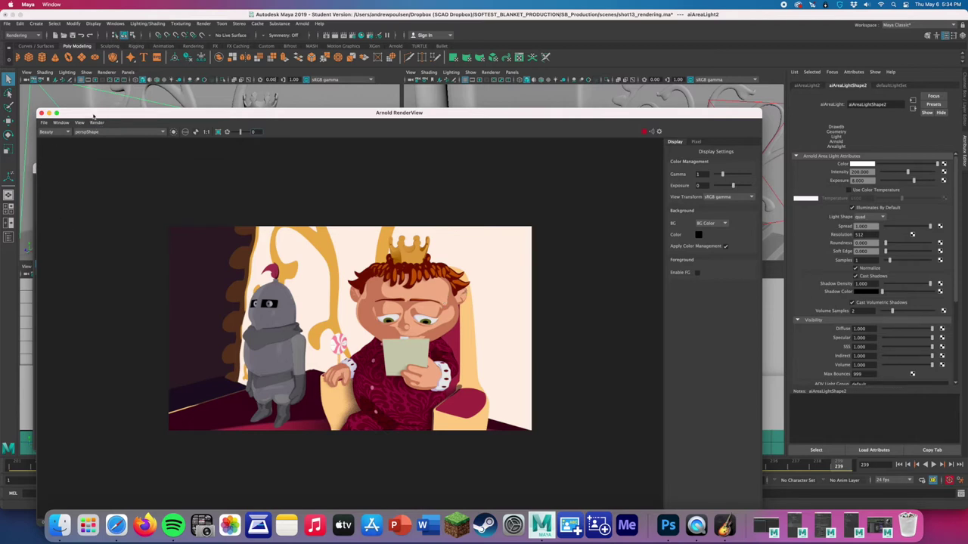
- Select the throne stairs carpet and open the ramp connected to its longCarpetMat base tonemap
{"action": "left_click_drag", "start_coordinate": [314, 114], "coordinate": [277, 301]}
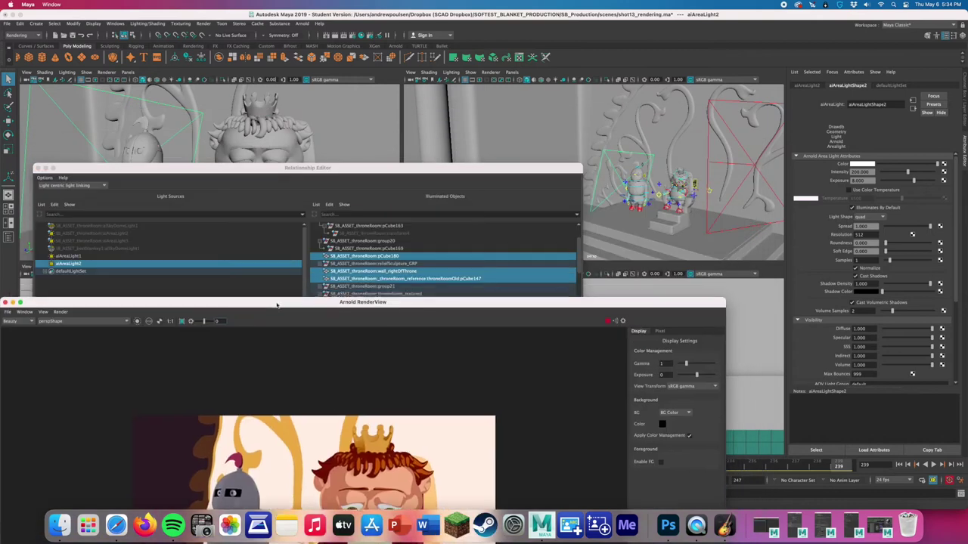
{"action": "left_click", "coordinate": [625, 222]}
{"action": "left_click", "coordinate": [635, 228]}
{"action": "right_click", "coordinate": [634, 229]}
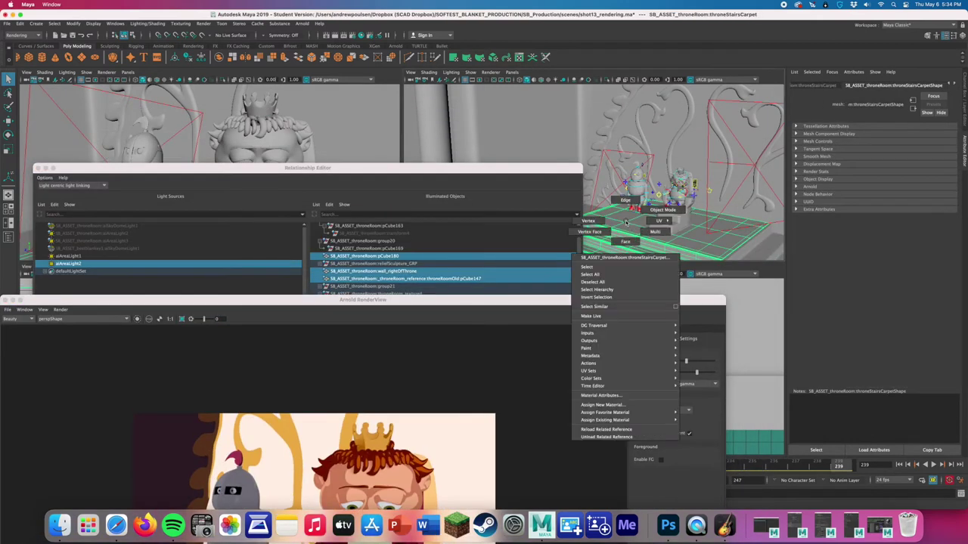
{"action": "left_click", "coordinate": [626, 399]}
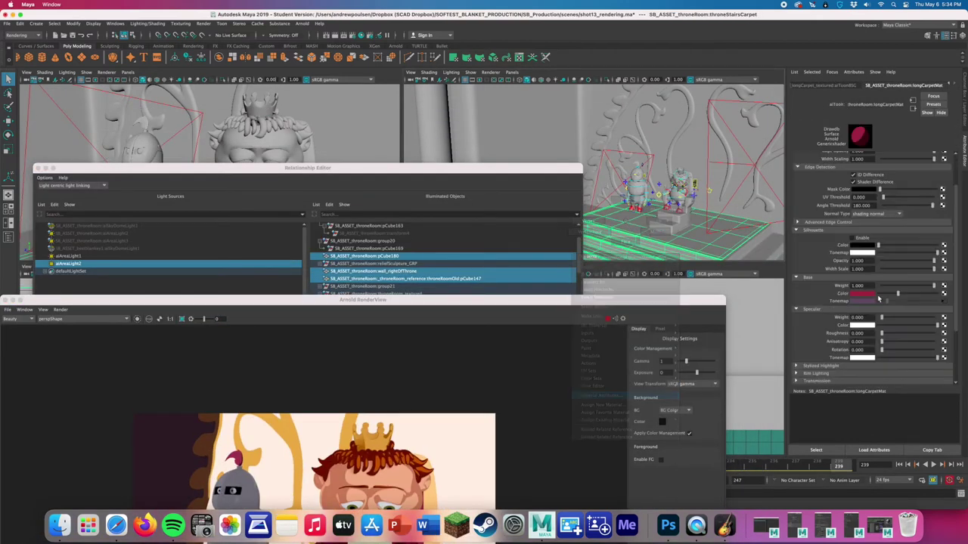
{"action": "left_click", "coordinate": [943, 302]}
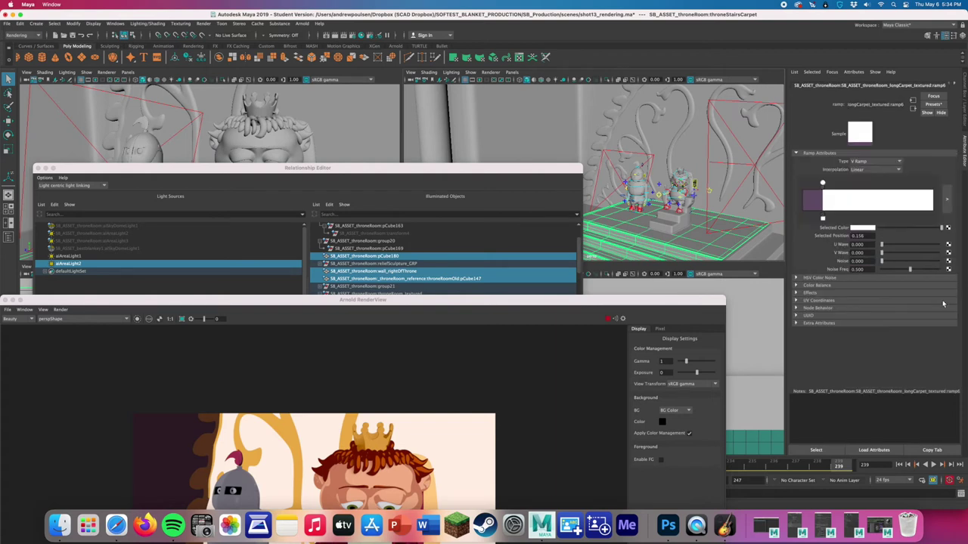
- Narrow the ramp's purple band, placing white at 0.049 and purple at 0.038, darken the purple, and inspect the carpet shading in the render
{"action": "double_click", "coordinate": [624, 301]}
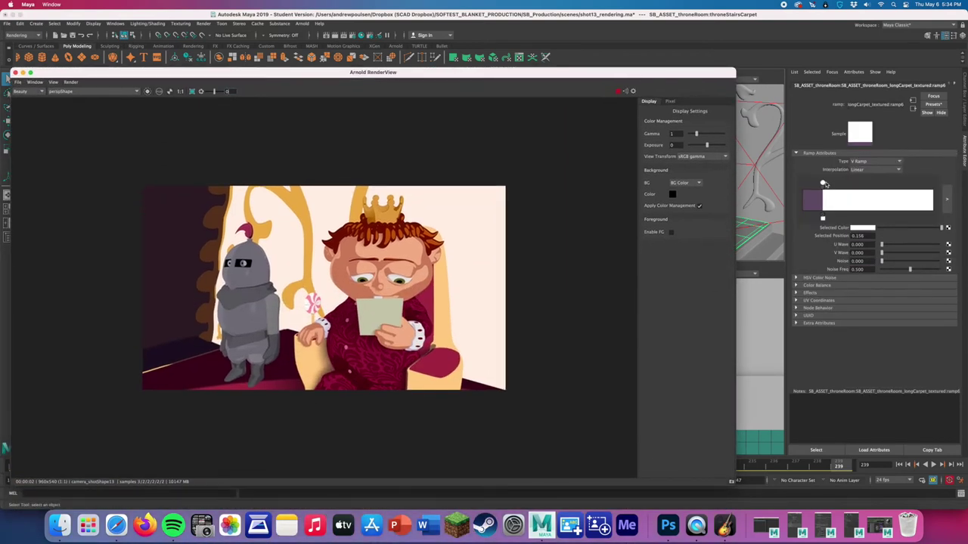
{"action": "left_click_drag", "start_coordinate": [823, 184], "coordinate": [803, 187]}
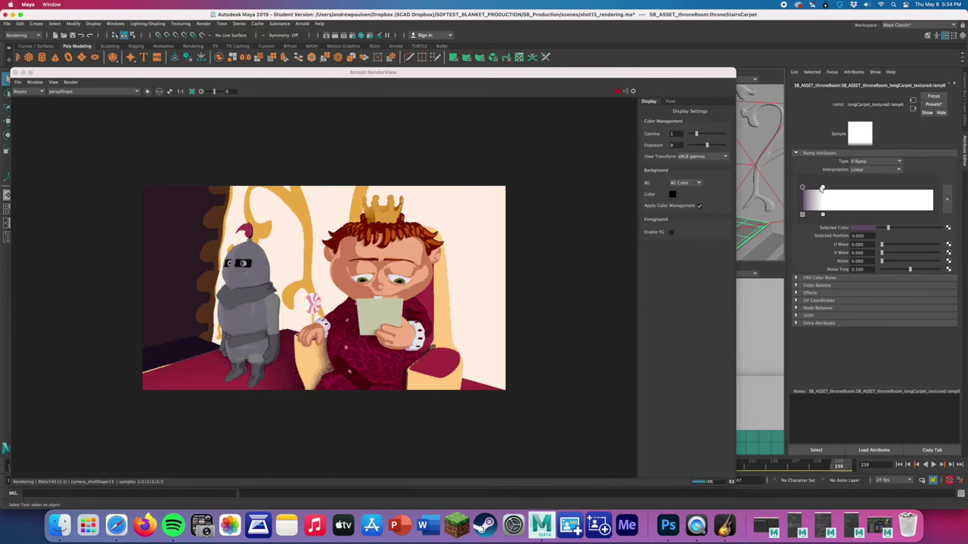
{"action": "left_click_drag", "start_coordinate": [822, 187], "coordinate": [808, 188]}
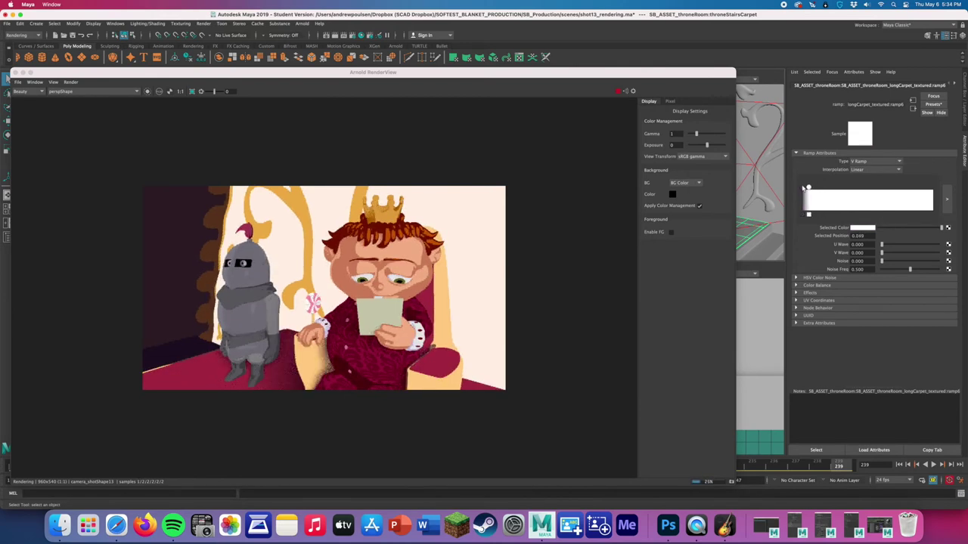
{"action": "left_click", "coordinate": [807, 189]}
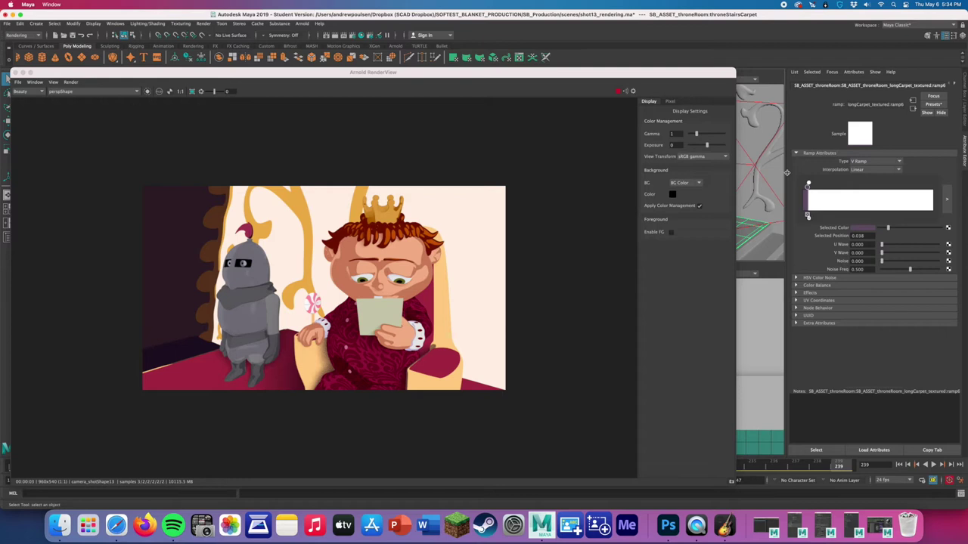
{"action": "left_click_drag", "start_coordinate": [887, 227], "coordinate": [883, 229]}
{"action": "scroll", "coordinate": [366, 338], "scroll_direction": "up", "scroll_amount": 3}
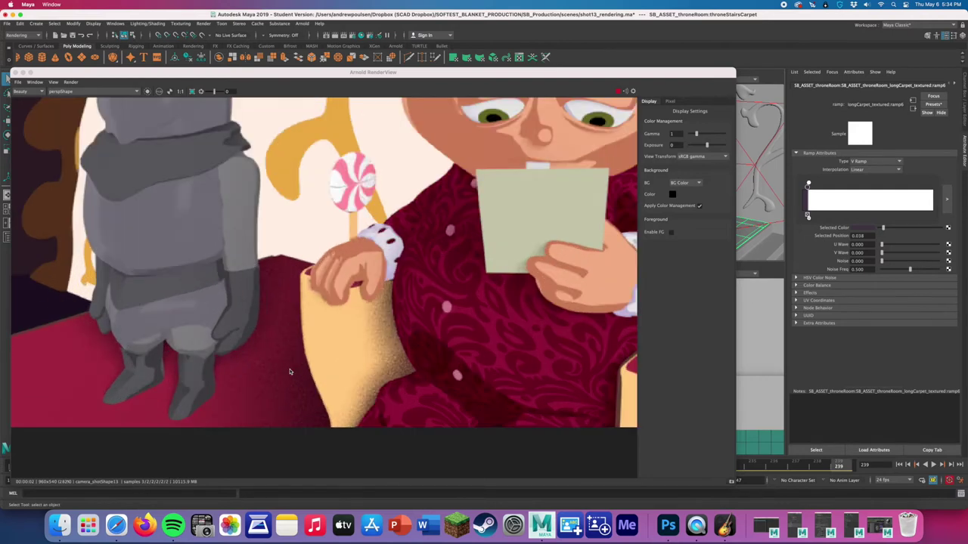
{"action": "scroll", "coordinate": [289, 375], "scroll_direction": "down", "scroll_amount": 4}
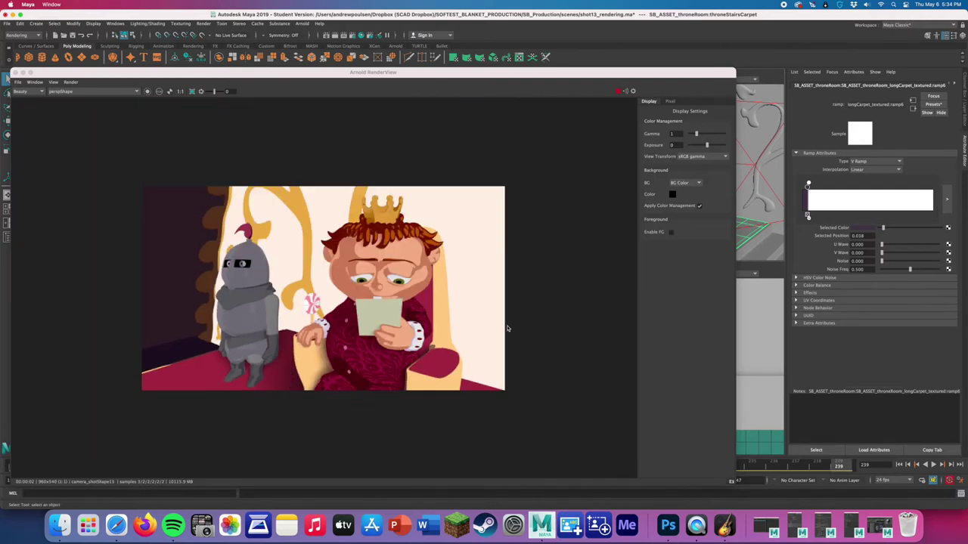
- Widen the ramp's dark purple band again, placing the purple at 0.110 and the white at 0.116
{"action": "left_click", "coordinate": [811, 186]}
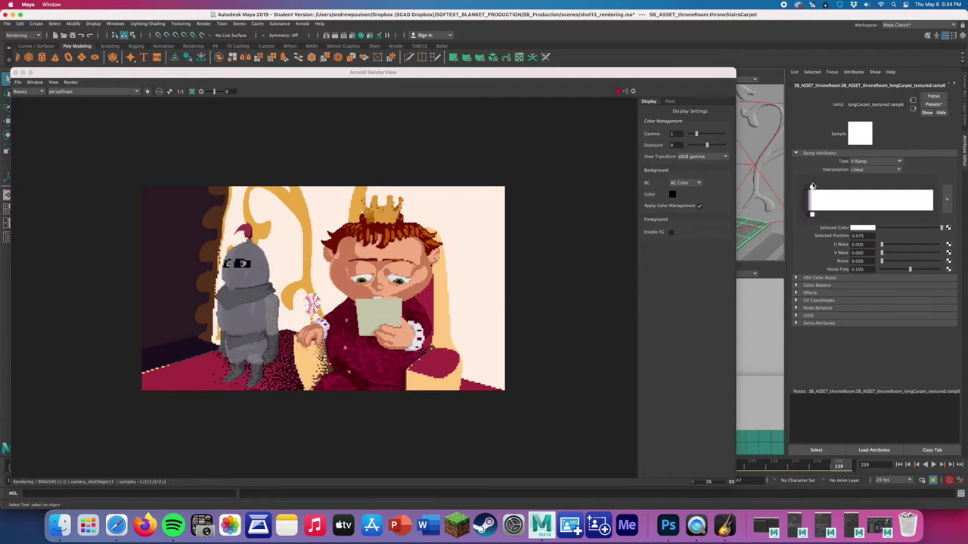
{"action": "left_click", "coordinate": [811, 185]}
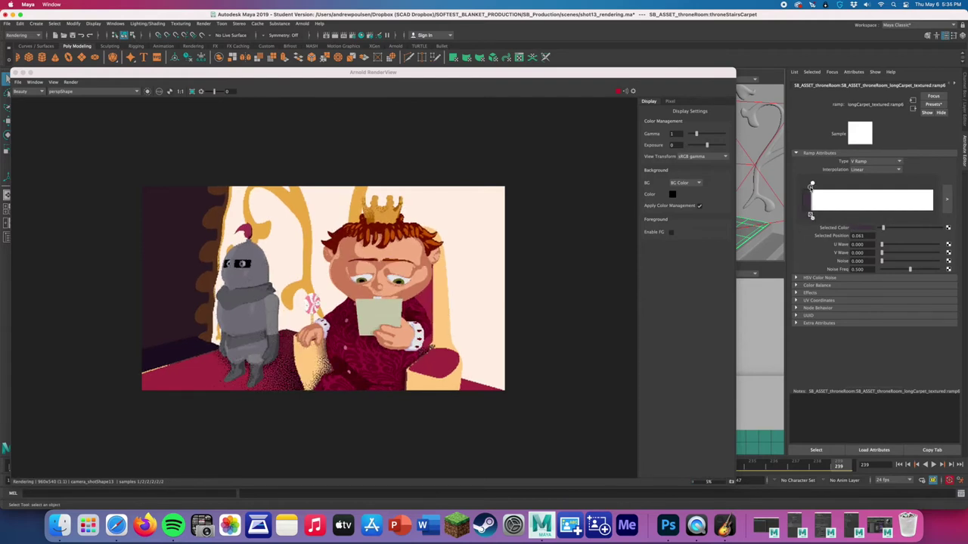
{"action": "left_click_drag", "start_coordinate": [811, 185], "coordinate": [821, 186]}
{"action": "left_click", "coordinate": [817, 187]}
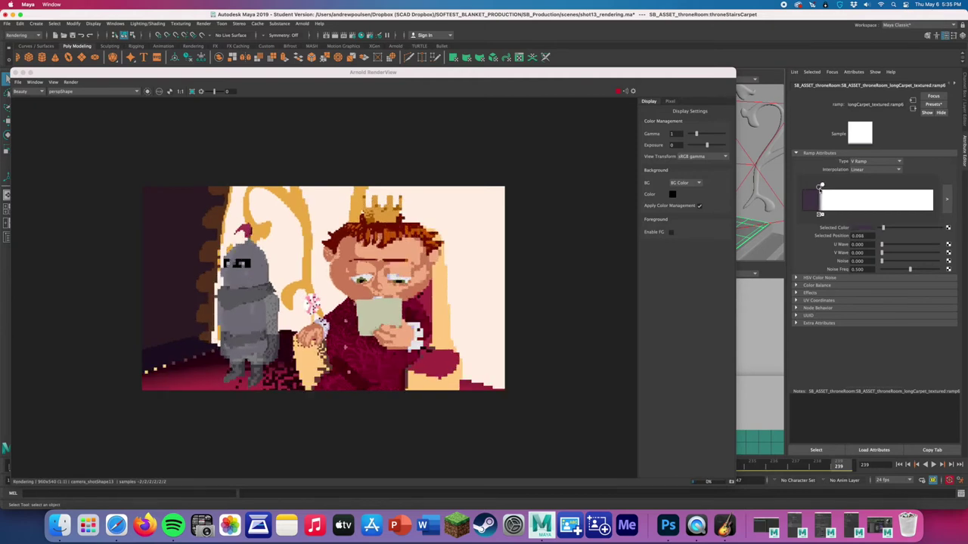
{"action": "left_click", "coordinate": [820, 188]}
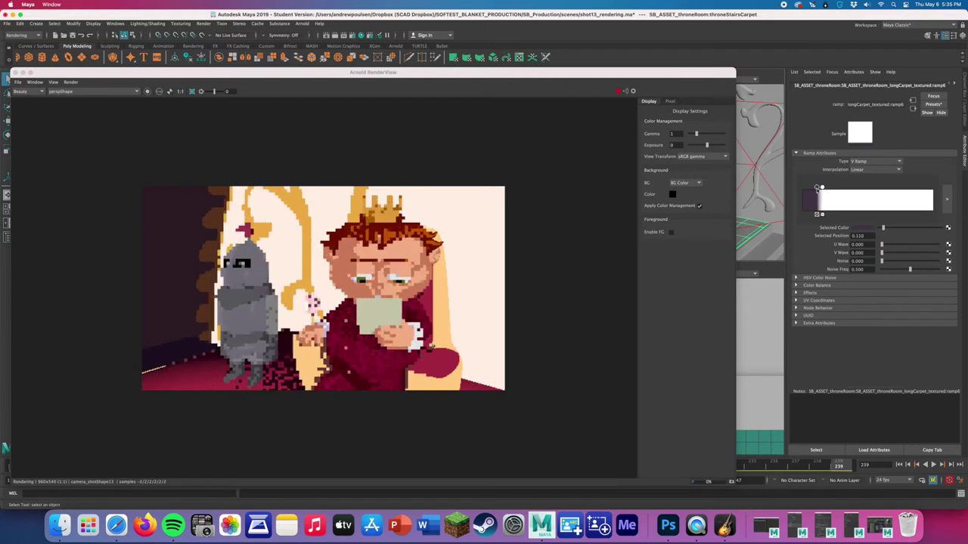
{"action": "left_click", "coordinate": [822, 188]}
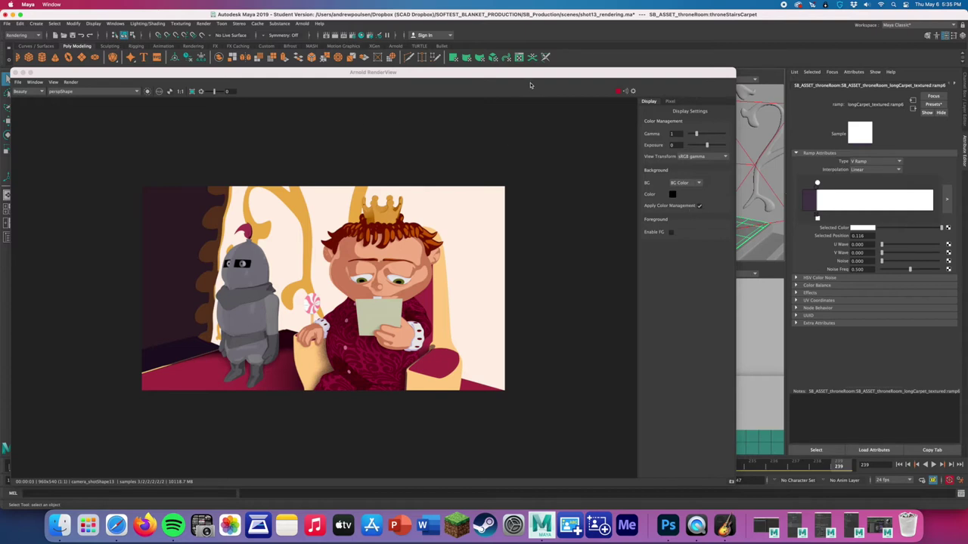
- Stop the live render, close the render view, save the shot13_rendering scene and close the light linking editor
{"action": "left_click", "coordinate": [617, 91]}
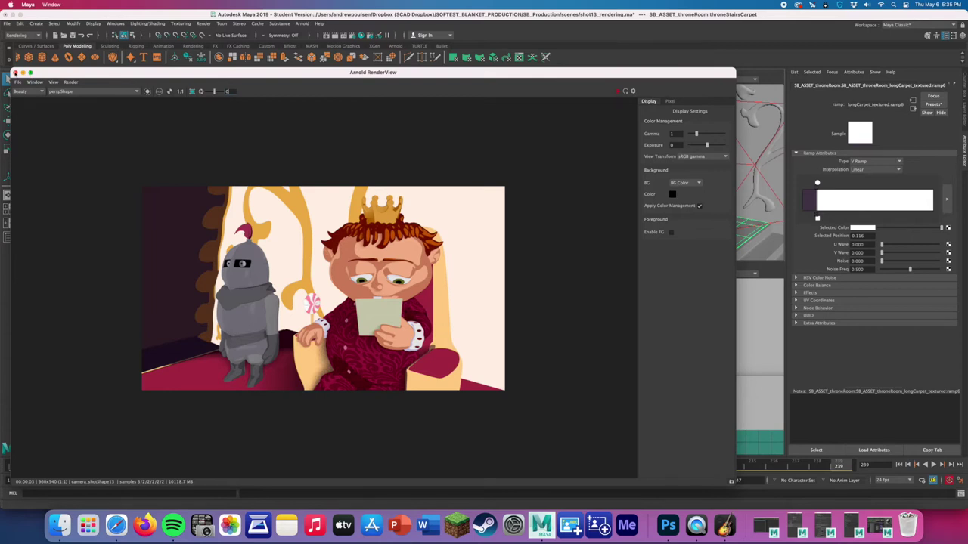
{"action": "left_click", "coordinate": [15, 72]}
{"action": "left_click", "coordinate": [7, 24]}
{"action": "left_click", "coordinate": [34, 56]}
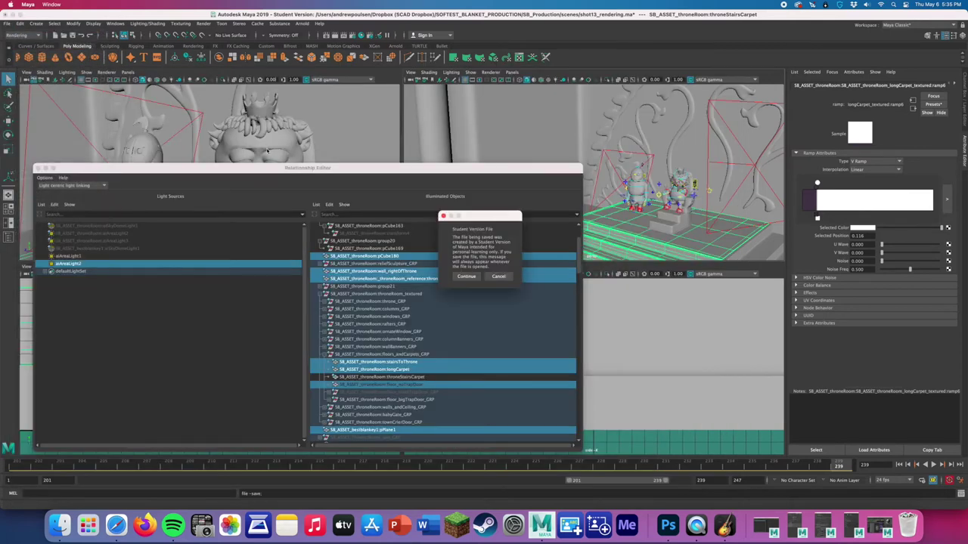
{"action": "key", "text": "Return"}
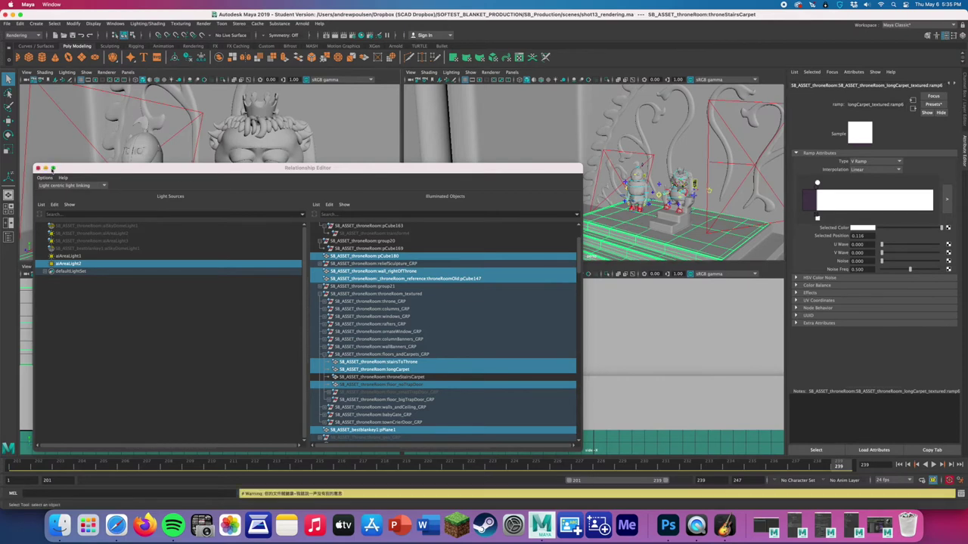
{"action": "left_click", "coordinate": [39, 168]}
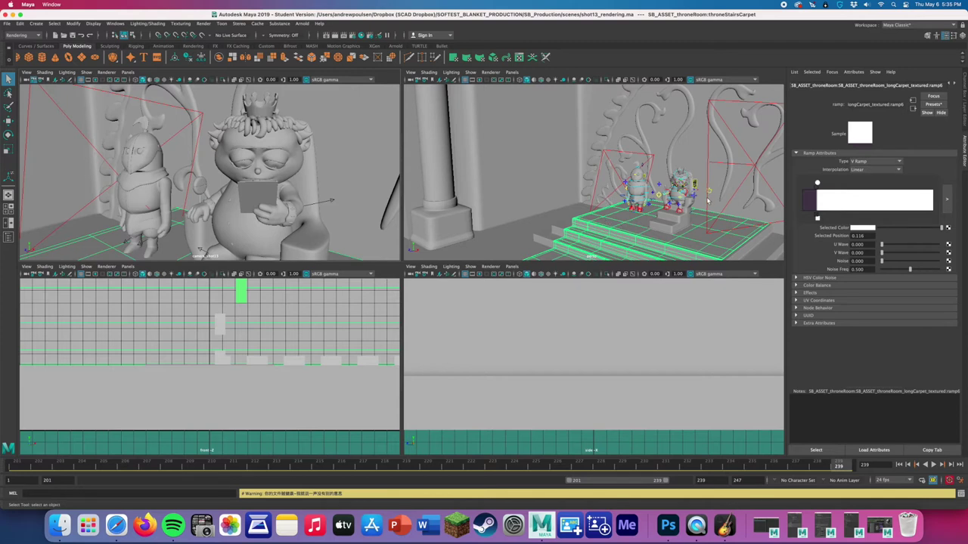
- Undo the last attribute change and run another test render in the Arnold RenderView
{"action": "key", "text": "ctrl+z"}
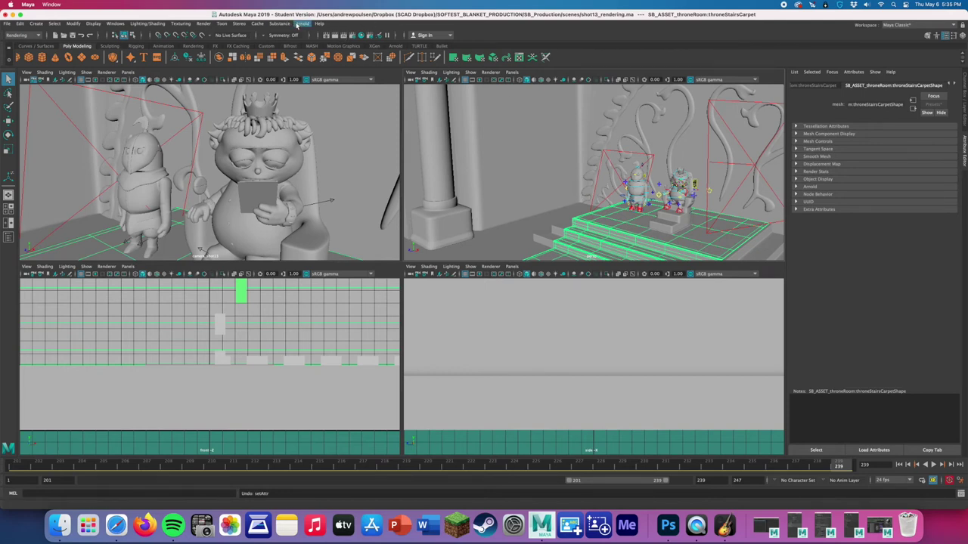
{"action": "left_click", "coordinate": [302, 23]}
{"action": "left_click", "coordinate": [332, 46]}
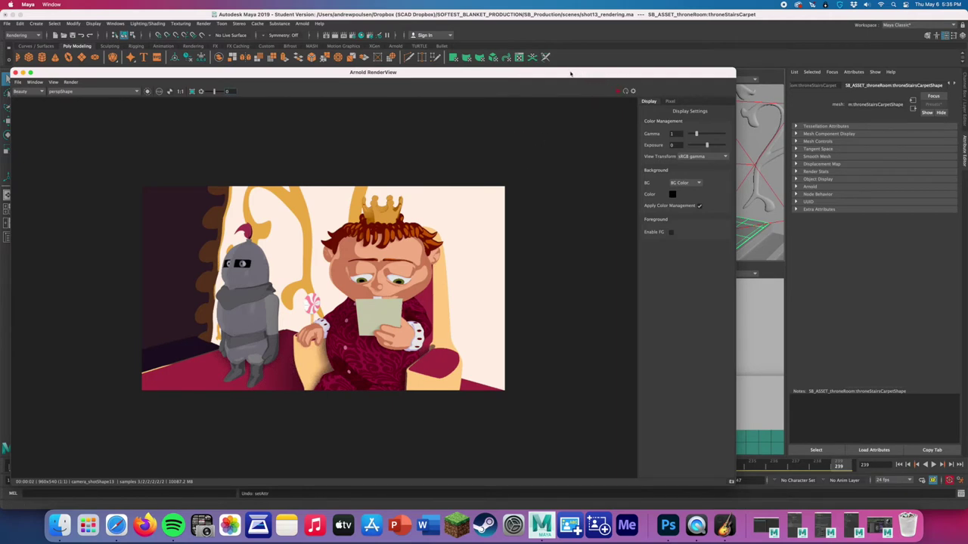
- Select the large area light beside the throne and reopen the light-centric light linking editor
{"action": "left_click_drag", "start_coordinate": [469, 76], "coordinate": [550, 194]}
{"action": "left_click", "coordinate": [709, 135]}
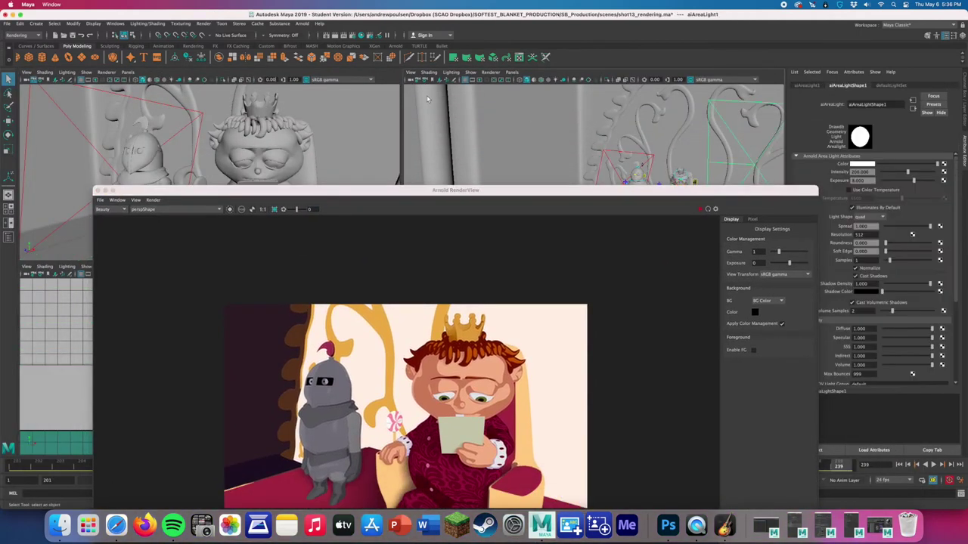
{"action": "left_click", "coordinate": [203, 23]}
{"action": "mouse_move", "coordinate": [239, 58]}
{"action": "mouse_move", "coordinate": [147, 23]}
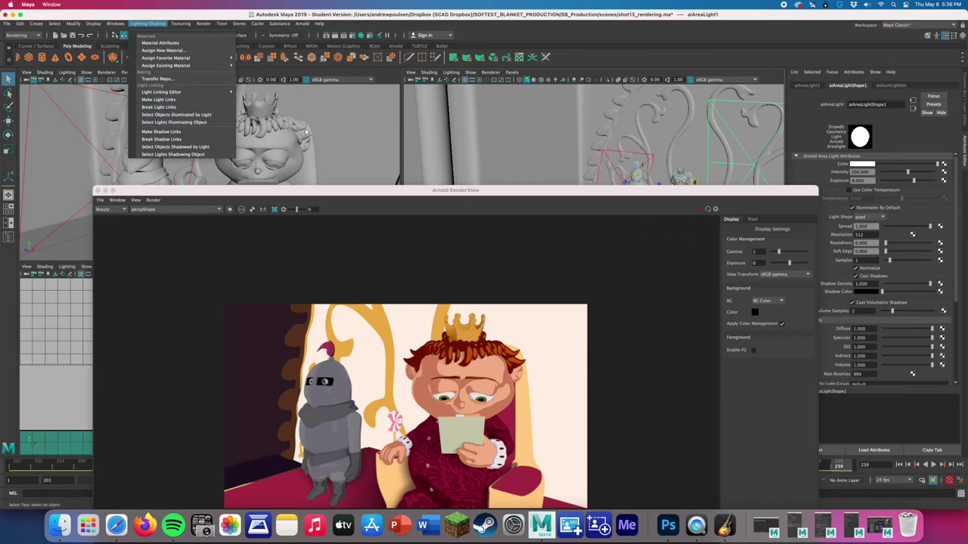
{"action": "mouse_move", "coordinate": [190, 92]}
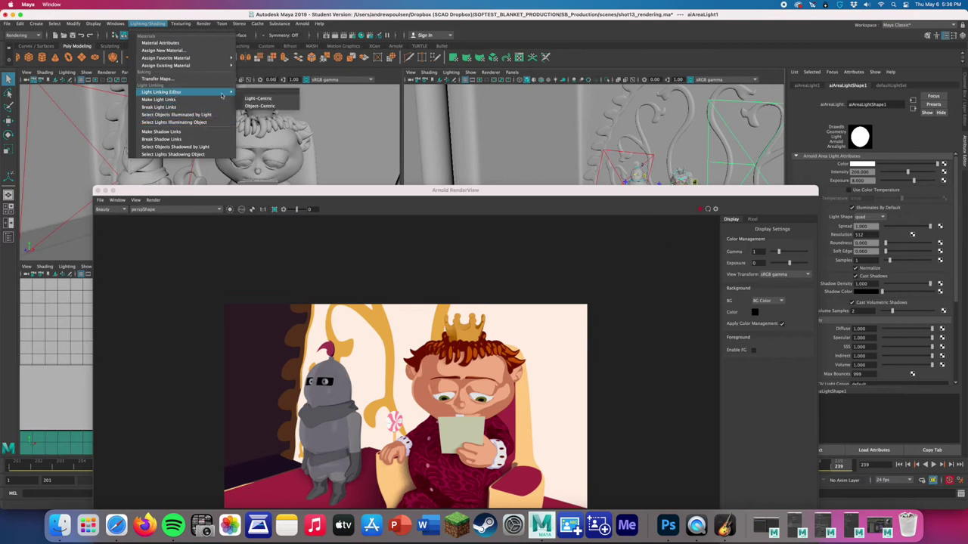
{"action": "left_click", "coordinate": [270, 99]}
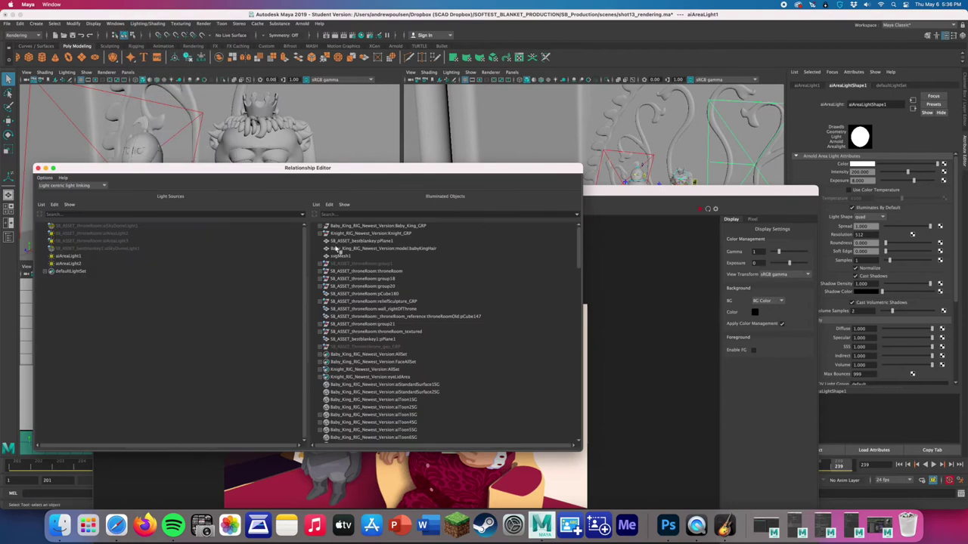
- Review the objects linked to aiAreaLight1 and recenter the Arnold render to examine the knight and king
{"action": "left_click", "coordinate": [88, 257]}
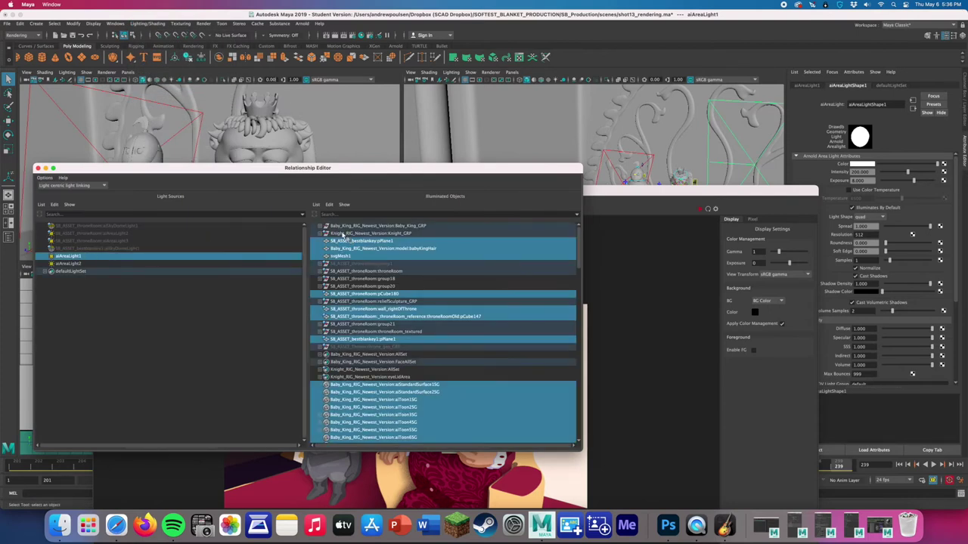
{"action": "left_click", "coordinate": [641, 257]}
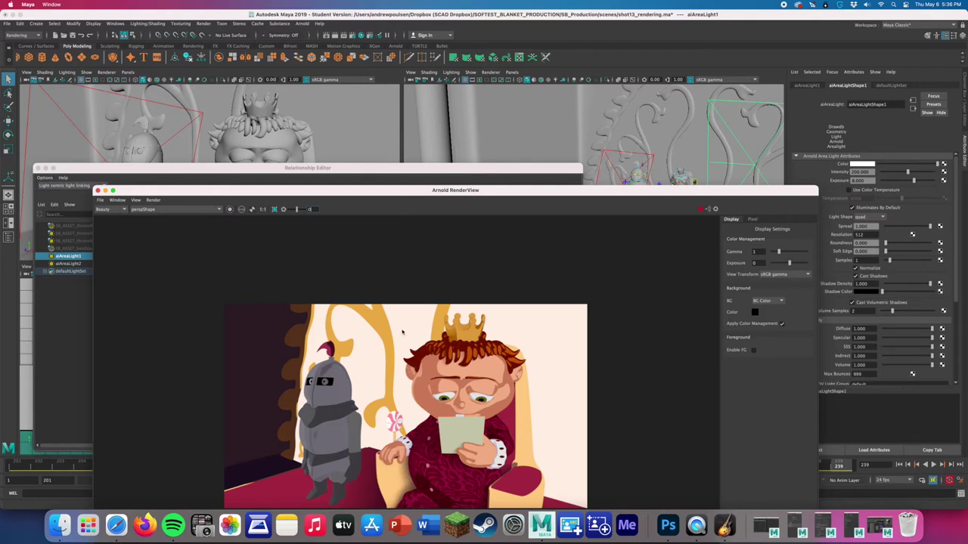
{"action": "scroll", "coordinate": [362, 204], "scroll_direction": "down", "scroll_amount": 2}
{"action": "scroll", "coordinate": [360, 287], "scroll_direction": "up", "scroll_amount": 2}
{"action": "middle_click_drag", "start_coordinate": [360, 316], "coordinate": [368, 353]}
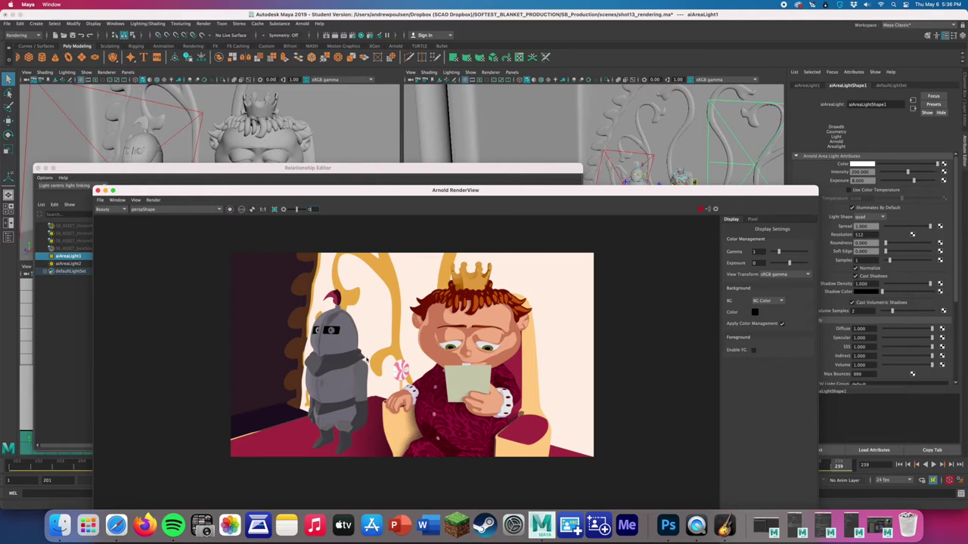
{"action": "left_click_drag", "start_coordinate": [628, 192], "coordinate": [496, 162]}
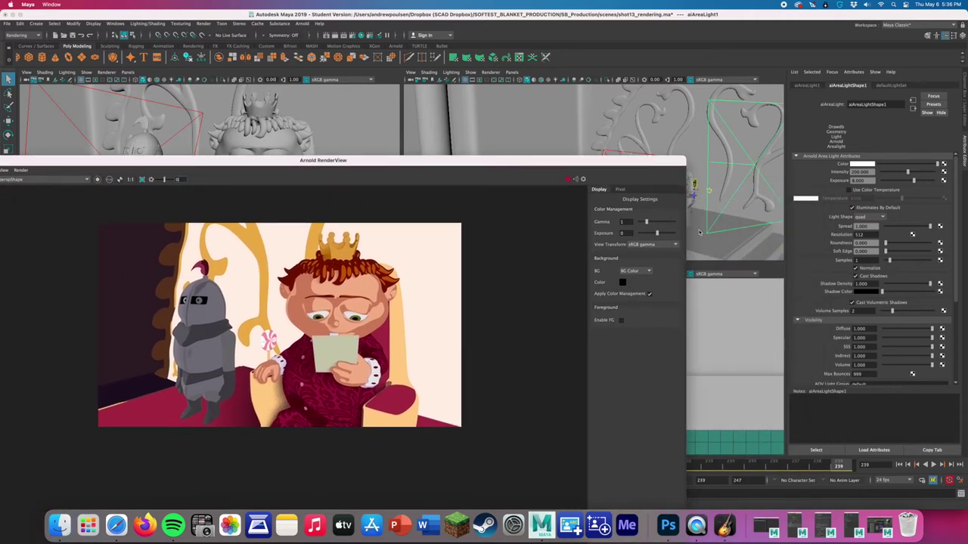
- Select the carpet on the throne stairs and link throneStairsCarpet, under floors_andCarpets_GRP, to aiAreaLight1
{"action": "left_click", "coordinate": [699, 232]}
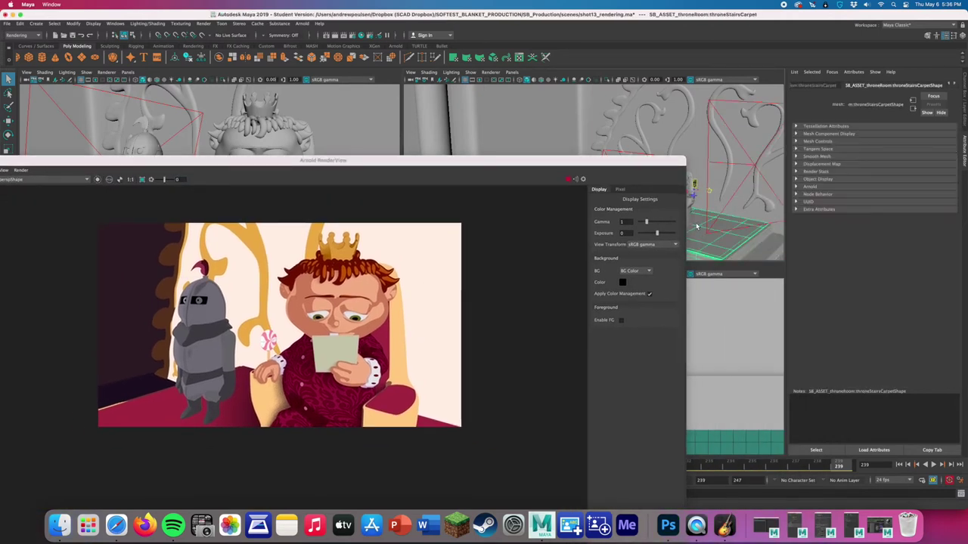
{"action": "left_click_drag", "start_coordinate": [298, 159], "coordinate": [296, 342]}
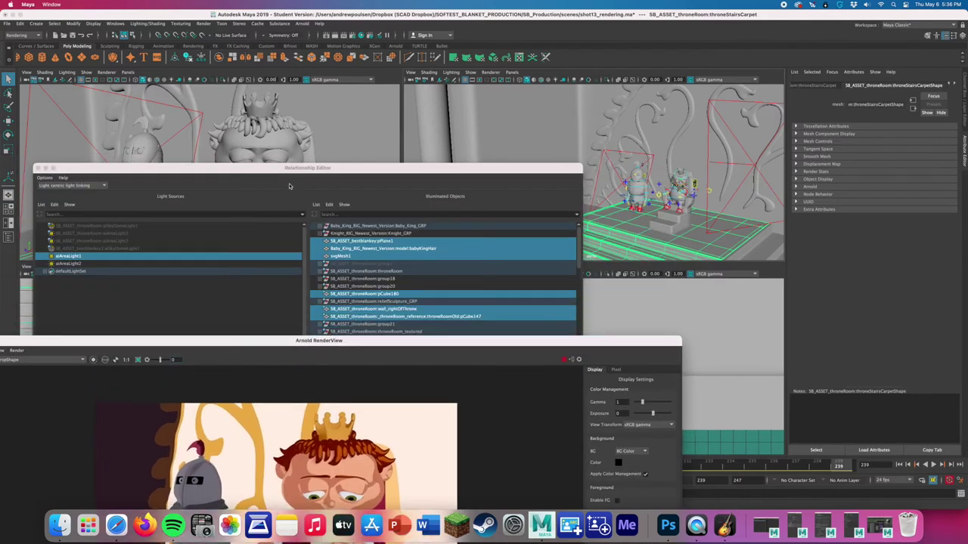
{"action": "left_click", "coordinate": [297, 204]}
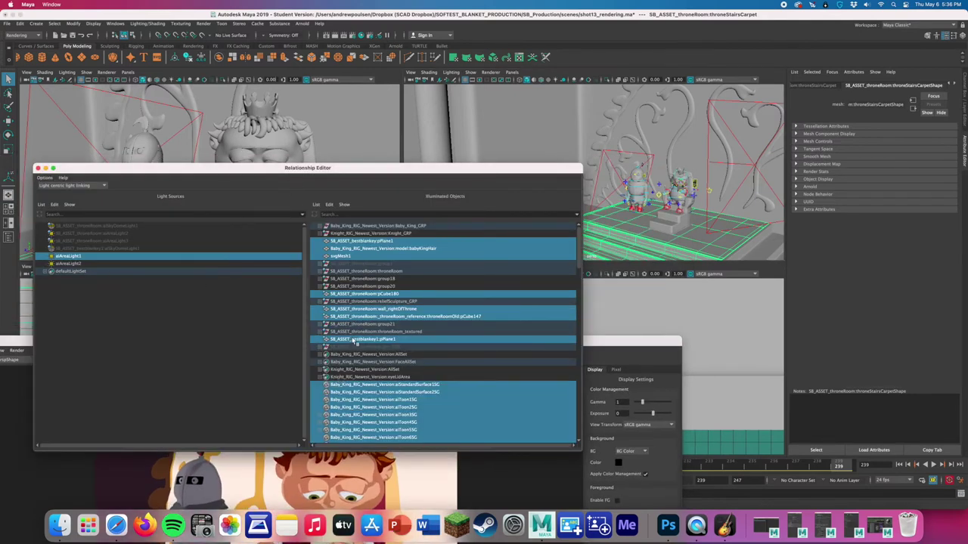
{"action": "left_click", "coordinate": [322, 331]}
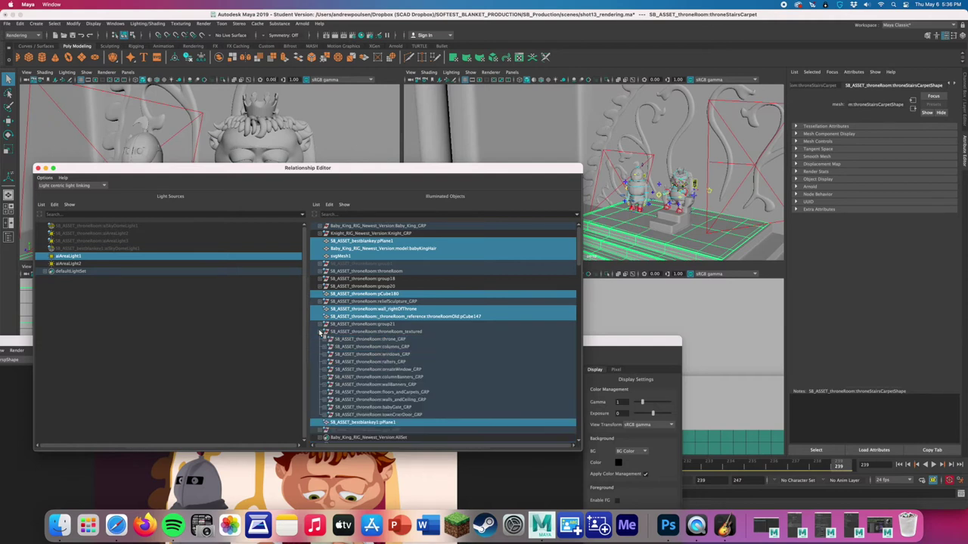
{"action": "left_click", "coordinate": [326, 393]}
{"action": "scroll", "coordinate": [369, 415], "scroll_direction": "down", "scroll_amount": 5}
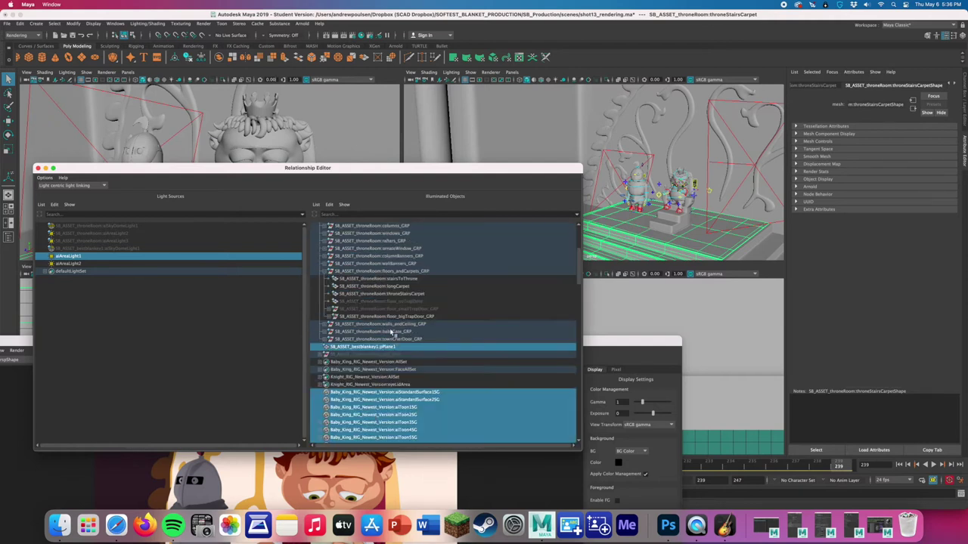
{"action": "left_click", "coordinate": [389, 294]}
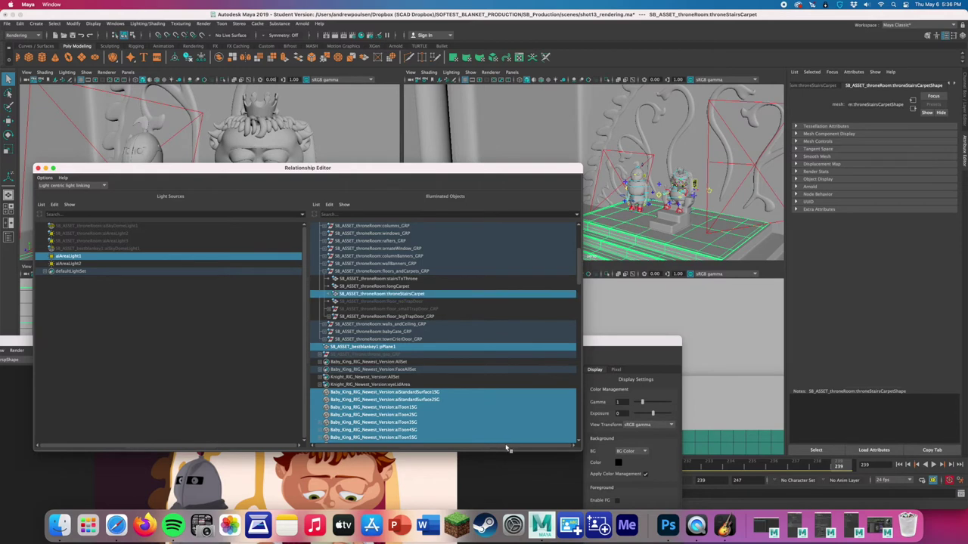
- Link stairsToThrone to aiAreaLight1 as well, check the result in the Arnold RenderView and minimize the render view
{"action": "left_click", "coordinate": [506, 488]}
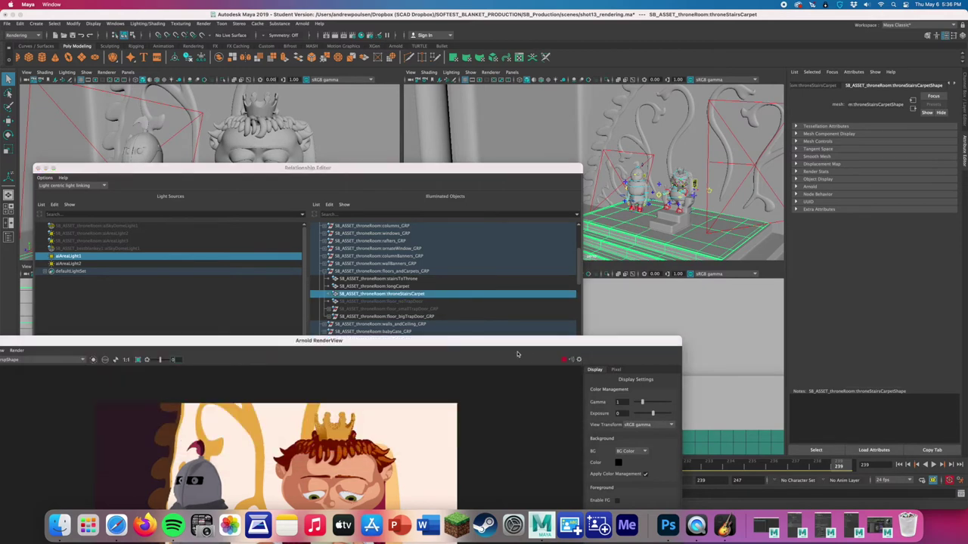
{"action": "left_click", "coordinate": [507, 249]}
{"action": "left_click_drag", "start_coordinate": [509, 343], "coordinate": [558, 165]}
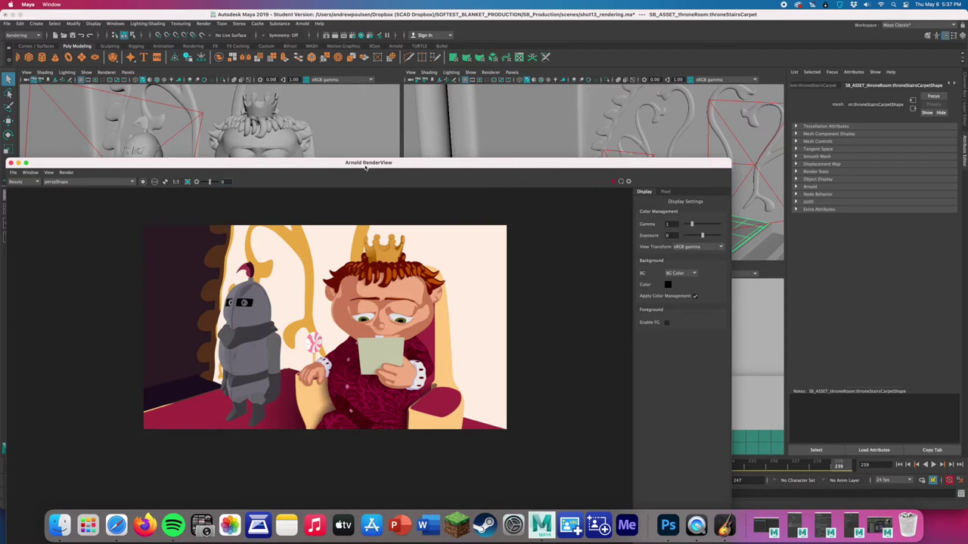
{"action": "left_click_drag", "start_coordinate": [326, 165], "coordinate": [577, 223]}
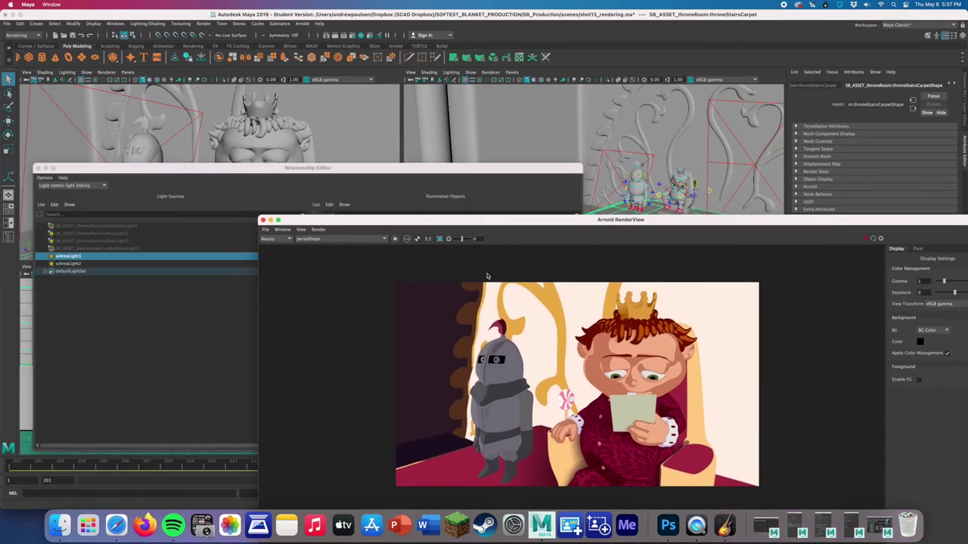
{"action": "left_click", "coordinate": [270, 220]}
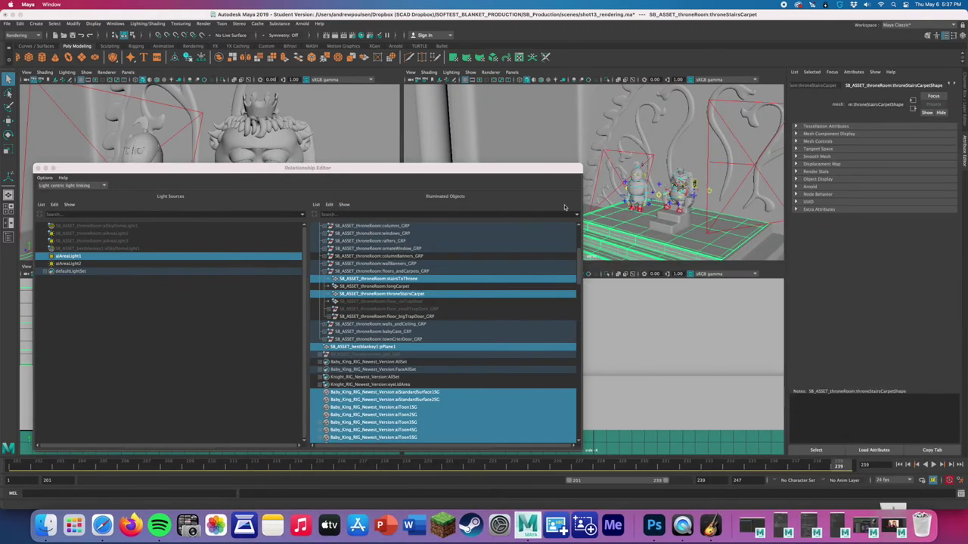
- Duplicate the small area light near the knight, then move and rotate the copy so it stands to the knight's front left
{"action": "left_click", "coordinate": [616, 172]}
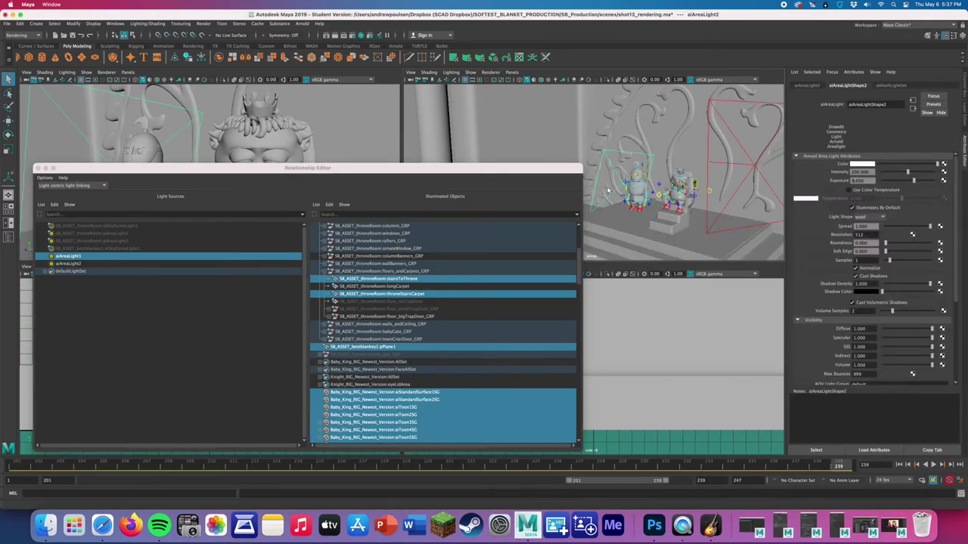
{"action": "key", "text": "ctrl+d"}
{"action": "key", "text": "w"}
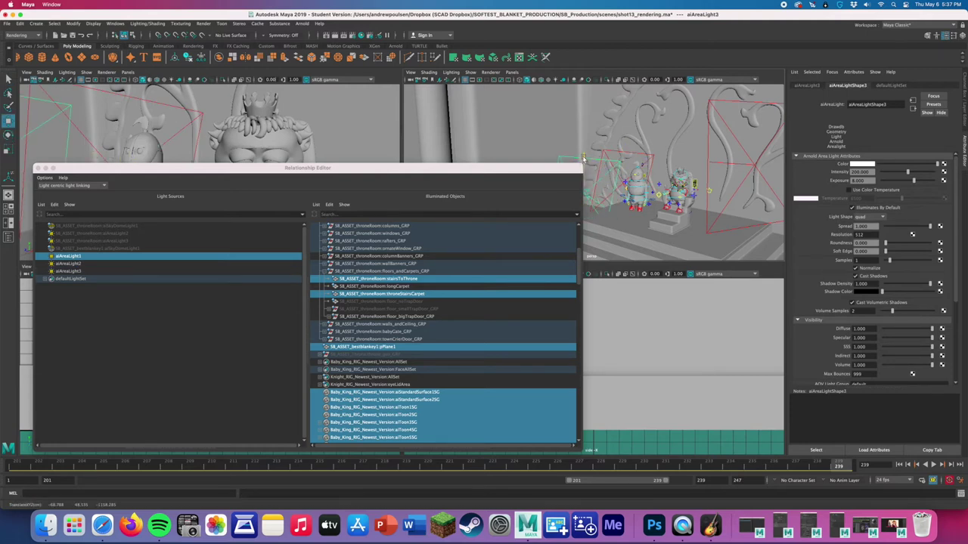
{"action": "key", "text": "e"}
{"action": "left_click_drag", "start_coordinate": [591, 163], "coordinate": [565, 134]}
{"action": "key", "text": "w"}
{"action": "left_click_drag", "start_coordinate": [580, 167], "coordinate": [638, 217]}
{"action": "key", "text": "e"}
{"action": "key", "text": "w"}
{"action": "left_click_drag", "start_coordinate": [551, 153], "coordinate": [510, 180]}
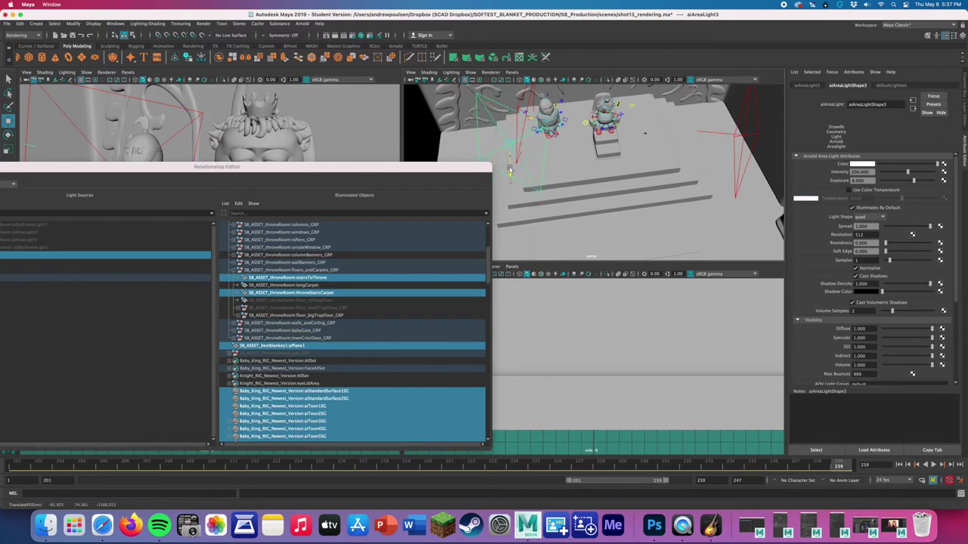
{"action": "key", "text": "q"}
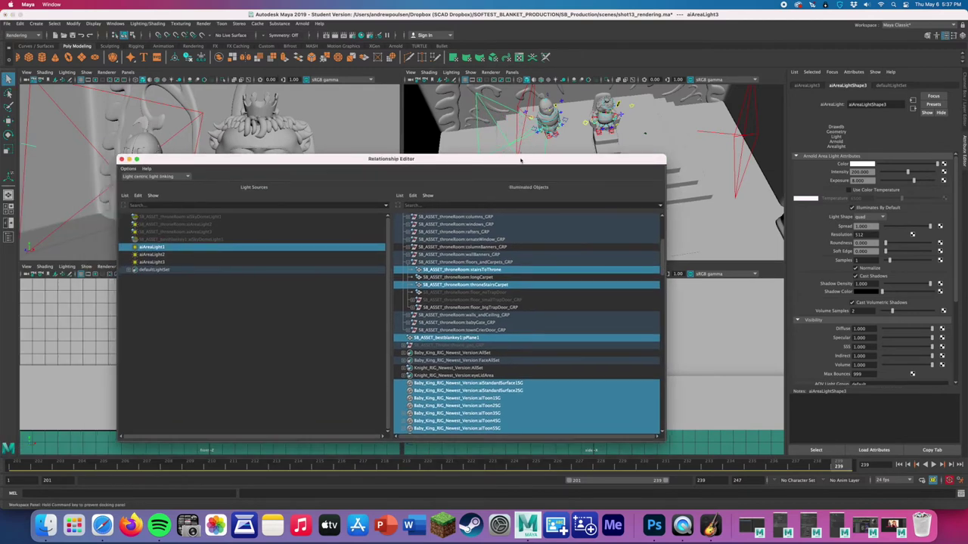
- Make aiAreaLight3 not illuminate by default and link it to the Knight_GRP group
{"action": "left_click", "coordinate": [179, 259]}
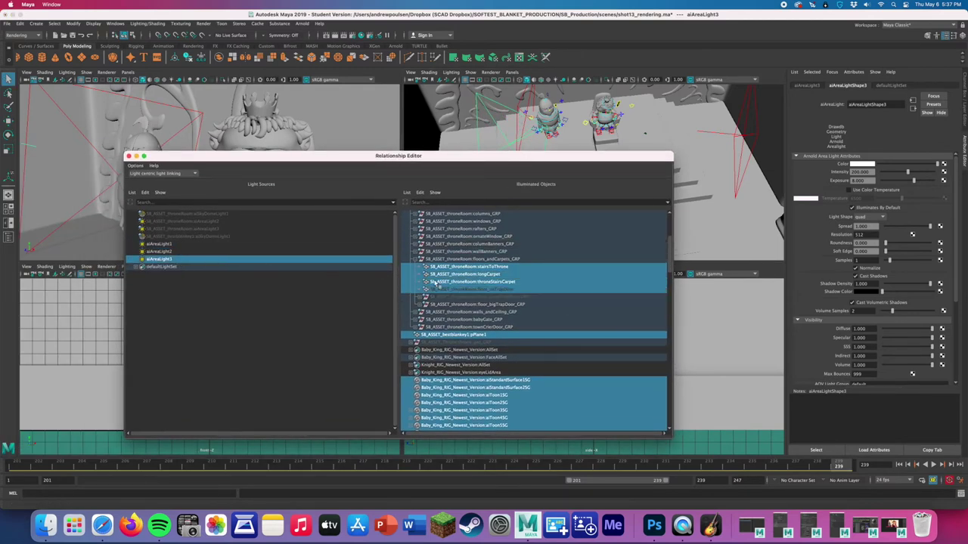
{"action": "left_click", "coordinate": [146, 192]}
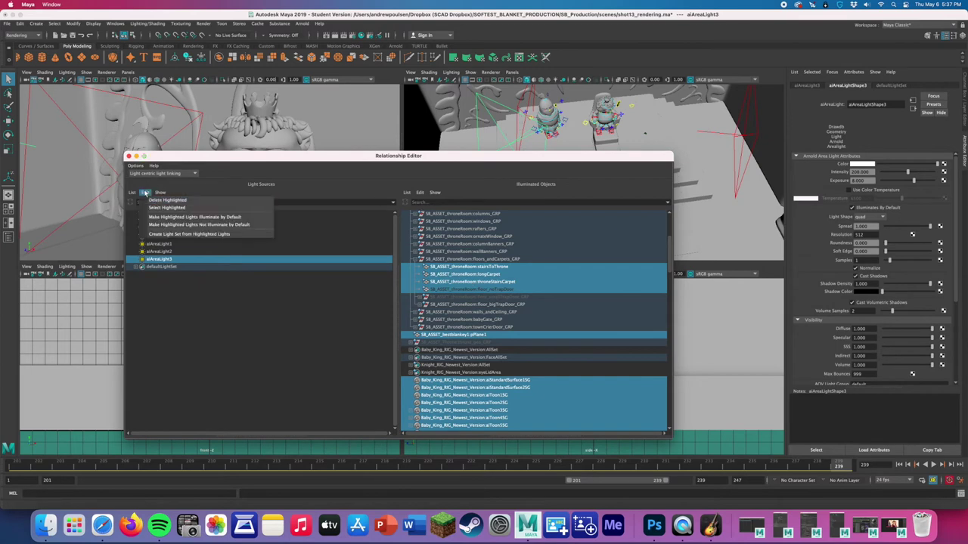
{"action": "left_click", "coordinate": [187, 226]}
{"action": "left_click_drag", "start_coordinate": [504, 159], "coordinate": [455, 198]}
{"action": "scroll", "coordinate": [443, 312], "scroll_direction": "up", "scroll_amount": 5}
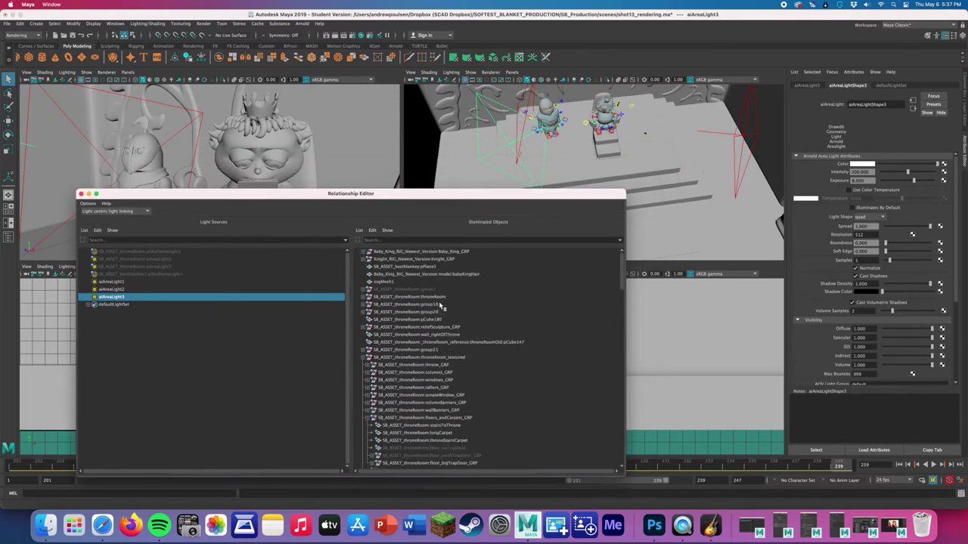
{"action": "left_click", "coordinate": [422, 259]}
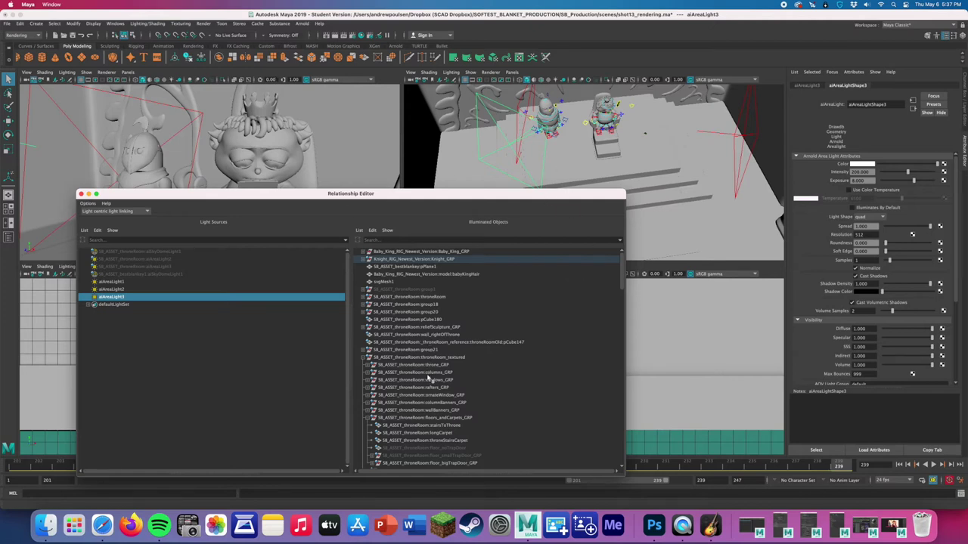
- Check the test render, link throneStairsCarpet to aiAreaLight3 as well, and update the render
{"action": "left_click", "coordinate": [890, 524]}
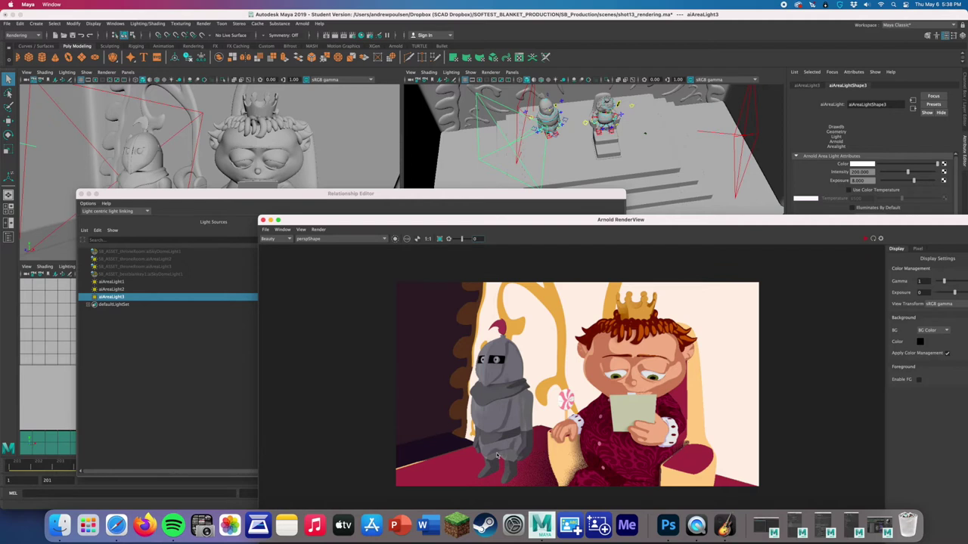
{"action": "left_click", "coordinate": [244, 346]}
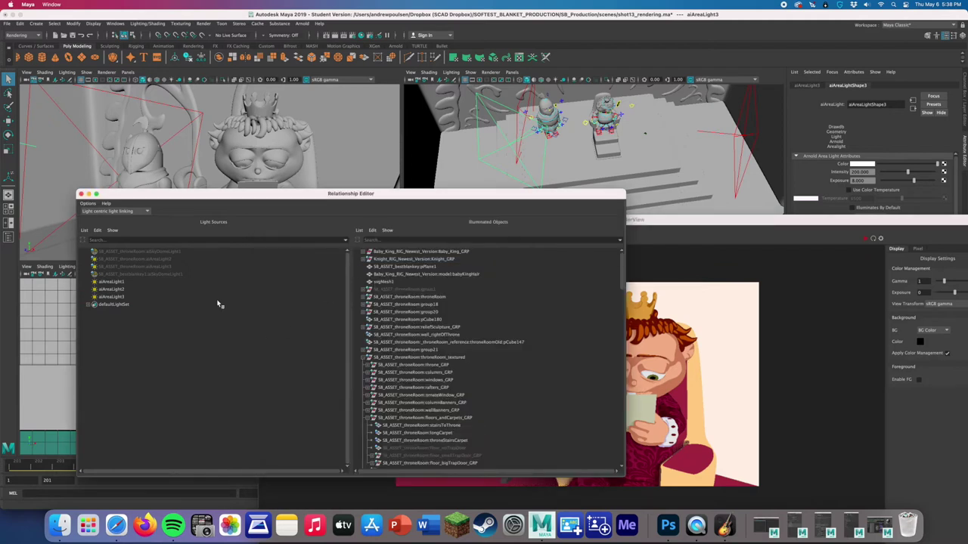
{"action": "left_click", "coordinate": [121, 297]}
{"action": "scroll", "coordinate": [409, 313], "scroll_direction": "down", "scroll_amount": 5}
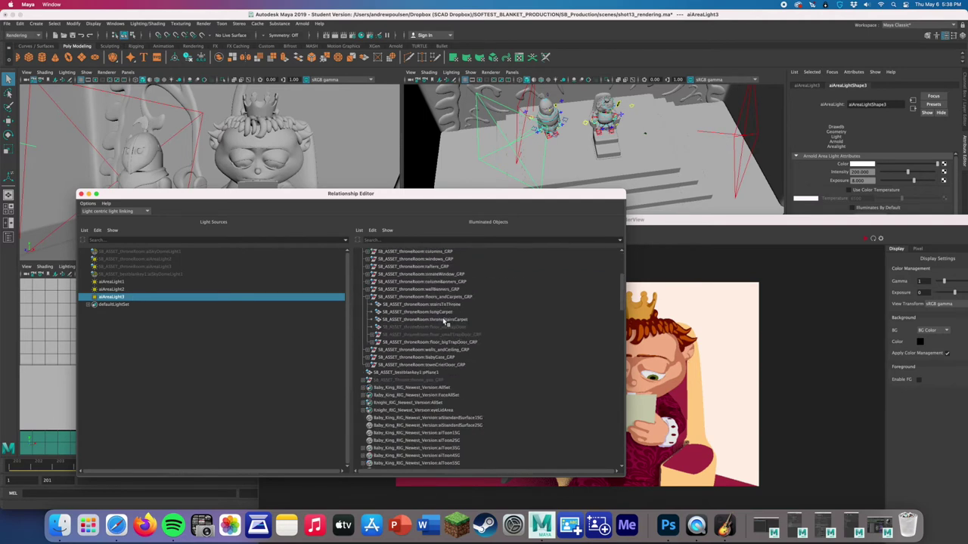
{"action": "left_click", "coordinate": [444, 321]}
{"action": "left_click", "coordinate": [807, 277]}
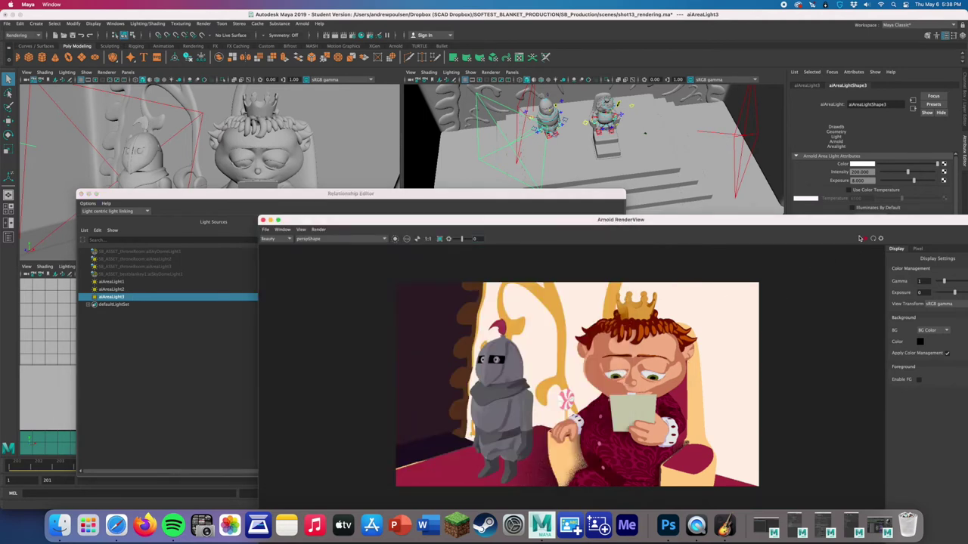
{"action": "left_click", "coordinate": [865, 239]}
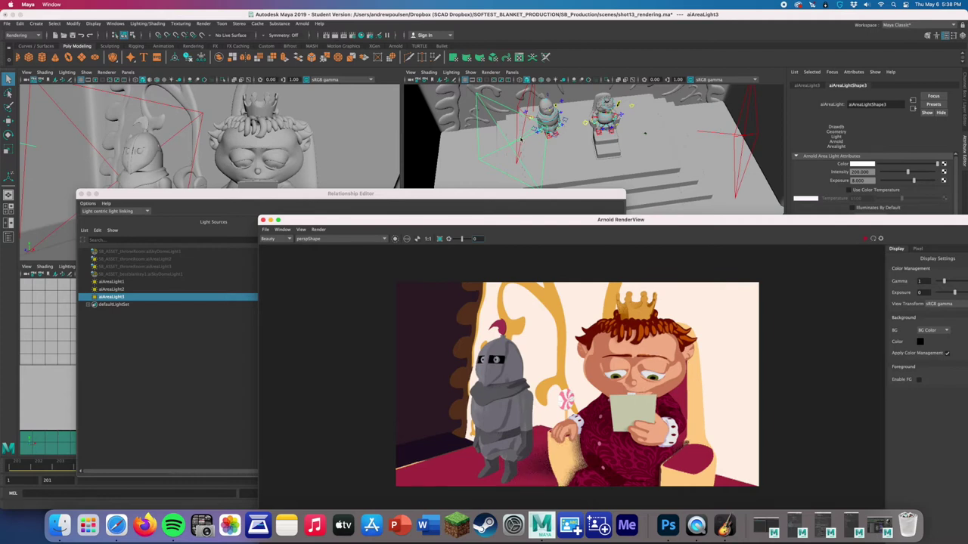
- Move aiAreaLight3 forward toward the foot of the throne stairs, updating the Arnold render after each move
{"action": "left_click", "coordinate": [12, 121]}
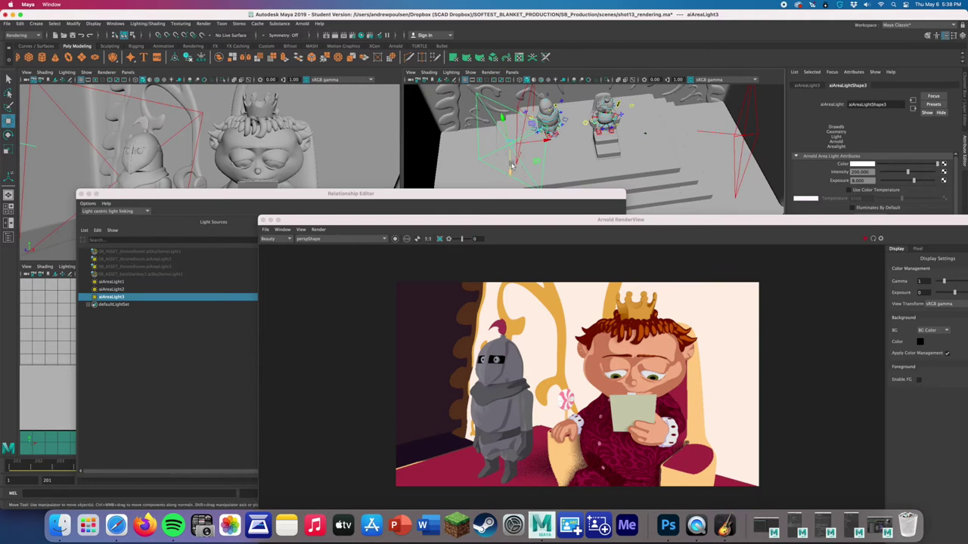
{"action": "left_click", "coordinate": [866, 240]}
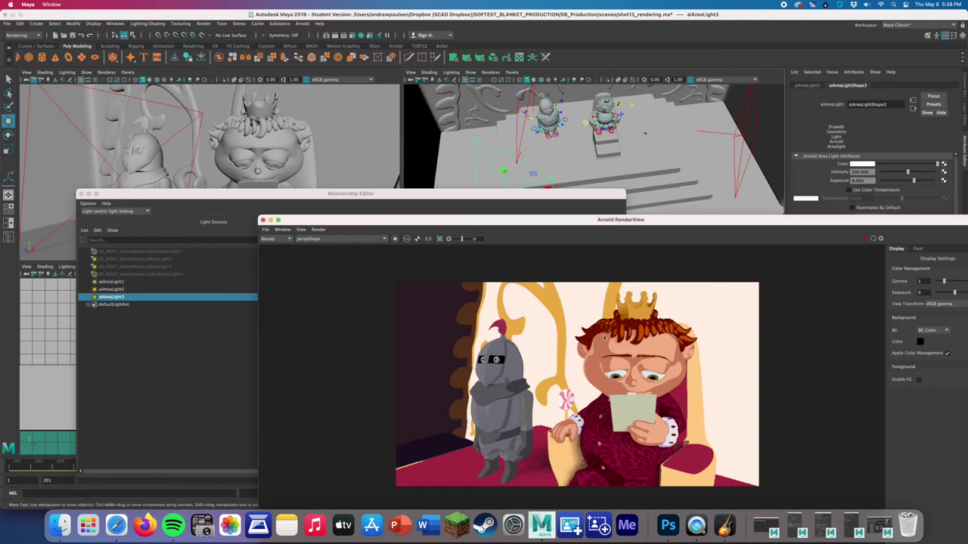
{"action": "scroll", "coordinate": [498, 154], "scroll_direction": "up", "scroll_amount": 4}
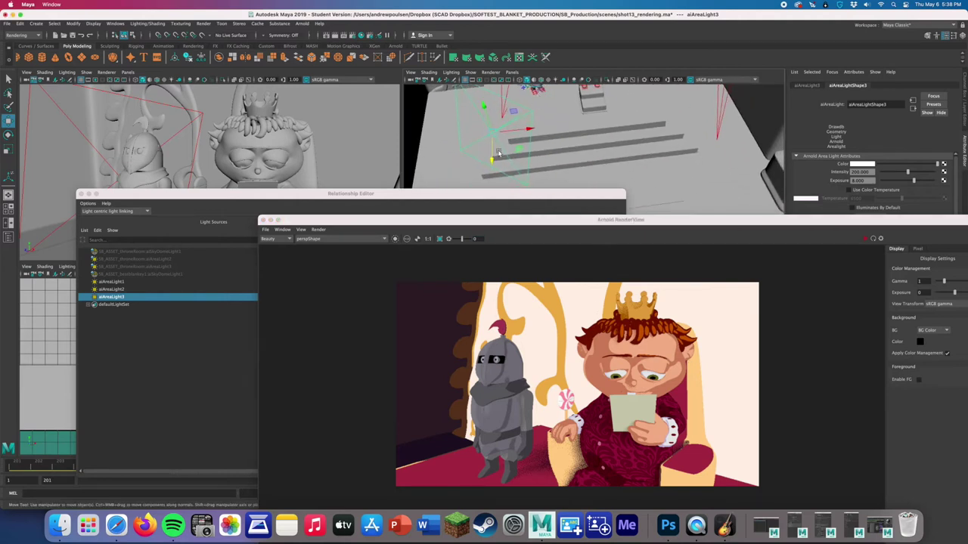
{"action": "left_click_drag", "start_coordinate": [493, 158], "coordinate": [492, 176]}
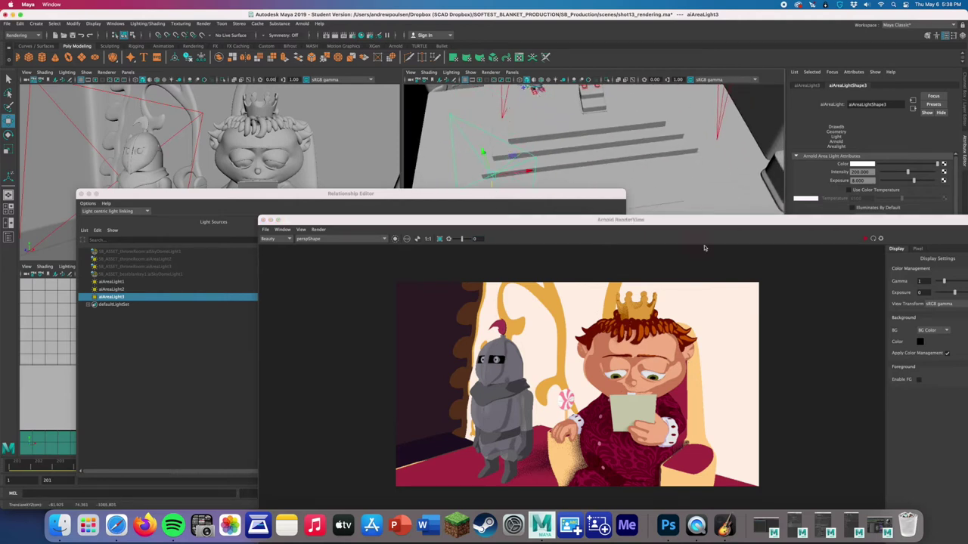
{"action": "left_click", "coordinate": [864, 240]}
{"action": "left_click", "coordinate": [866, 239]}
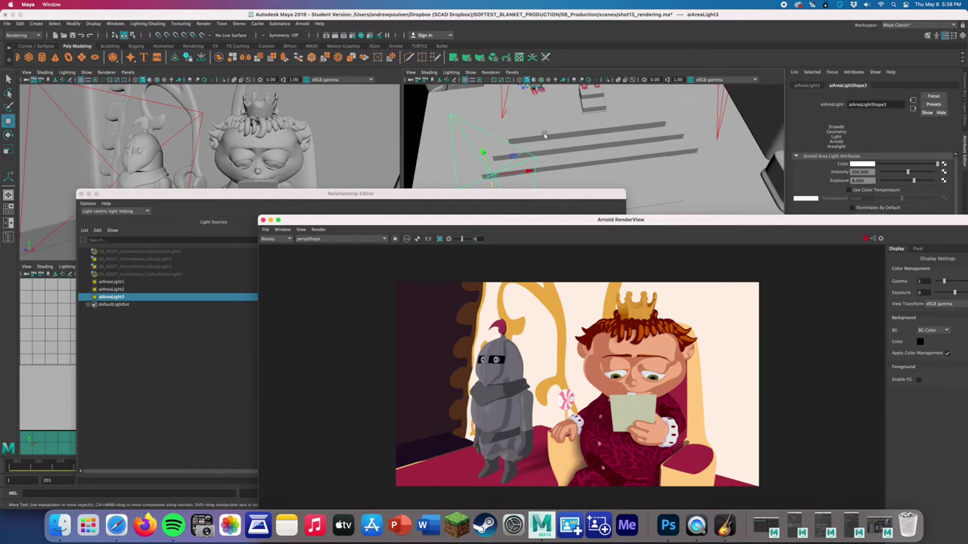
- Move aiAreaLight3 back toward the knight and rotate it while the live render updates
{"action": "left_click_drag", "start_coordinate": [543, 155], "coordinate": [538, 138], "text": "alt"}
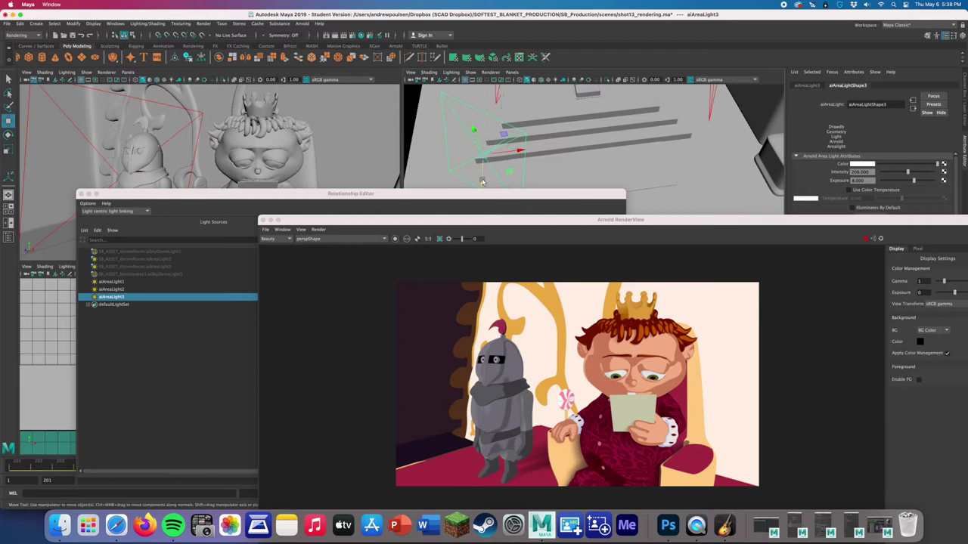
{"action": "scroll", "coordinate": [482, 180], "scroll_direction": "down", "scroll_amount": 5}
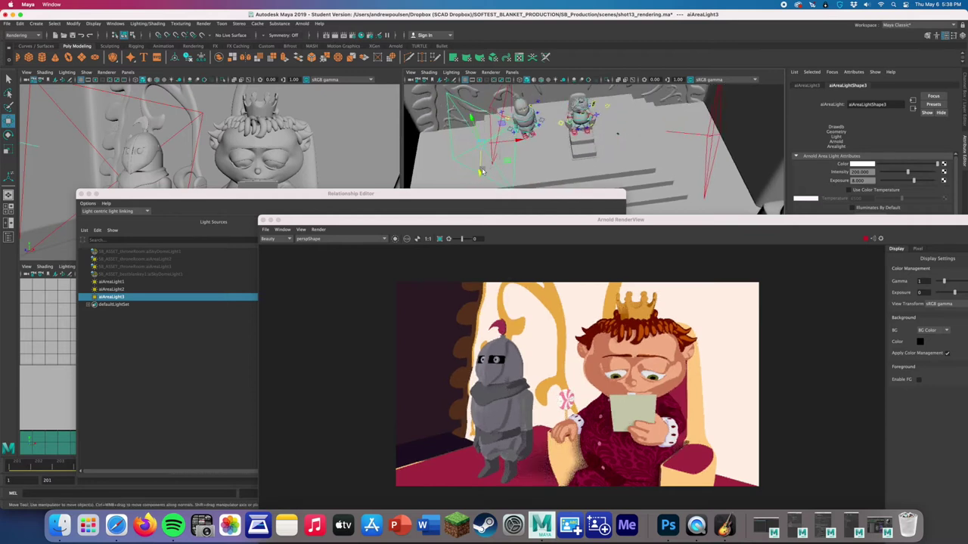
{"action": "key", "text": "e"}
{"action": "left_click_drag", "start_coordinate": [498, 125], "coordinate": [471, 132]}
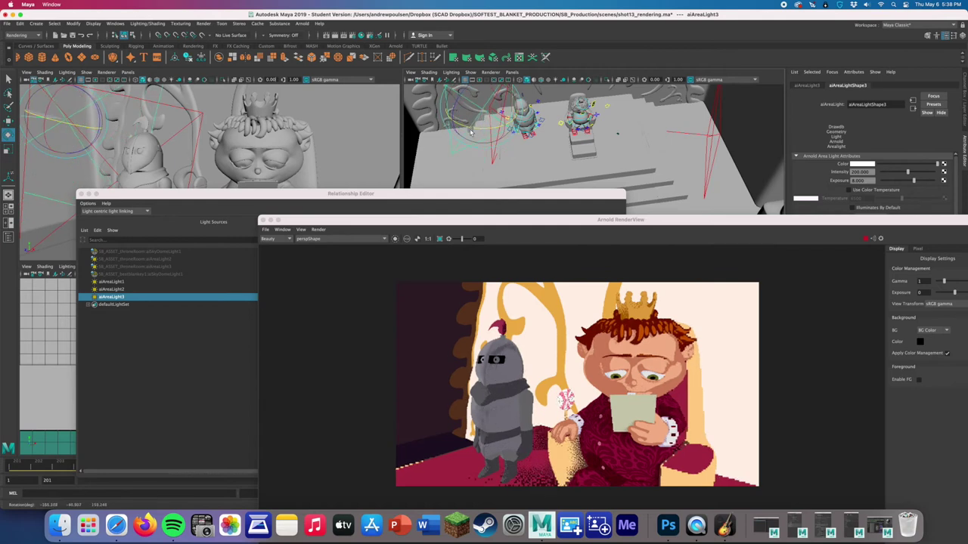
- Move aiAreaLight3 closer to the knight, undo its last move, and refresh the Arnold render
{"action": "key", "text": "w"}
{"action": "left_click_drag", "start_coordinate": [497, 119], "coordinate": [522, 128]}
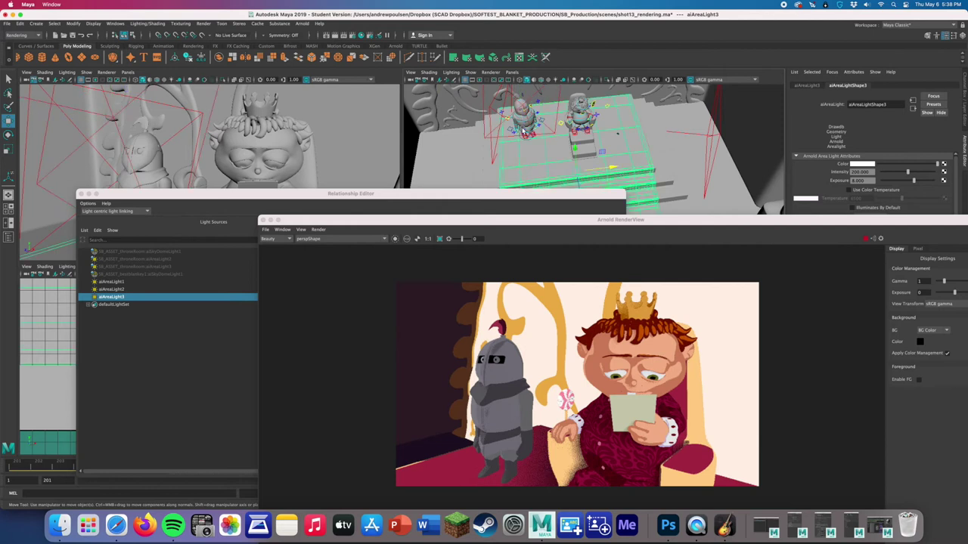
{"action": "left_click", "coordinate": [486, 107]}
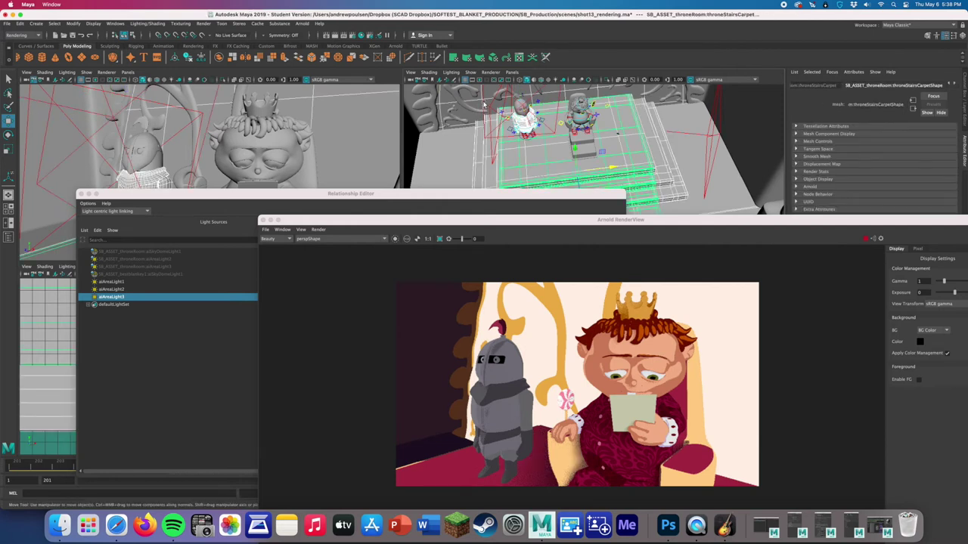
{"action": "left_click", "coordinate": [522, 119]}
{"action": "left_click_drag", "start_coordinate": [521, 119], "coordinate": [520, 85]}
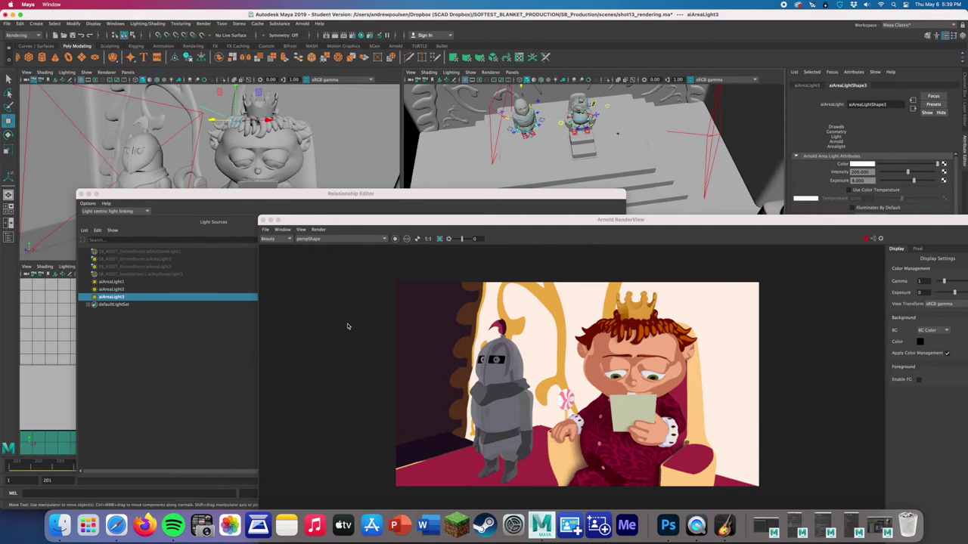
{"action": "key", "text": "ctrl+z"}
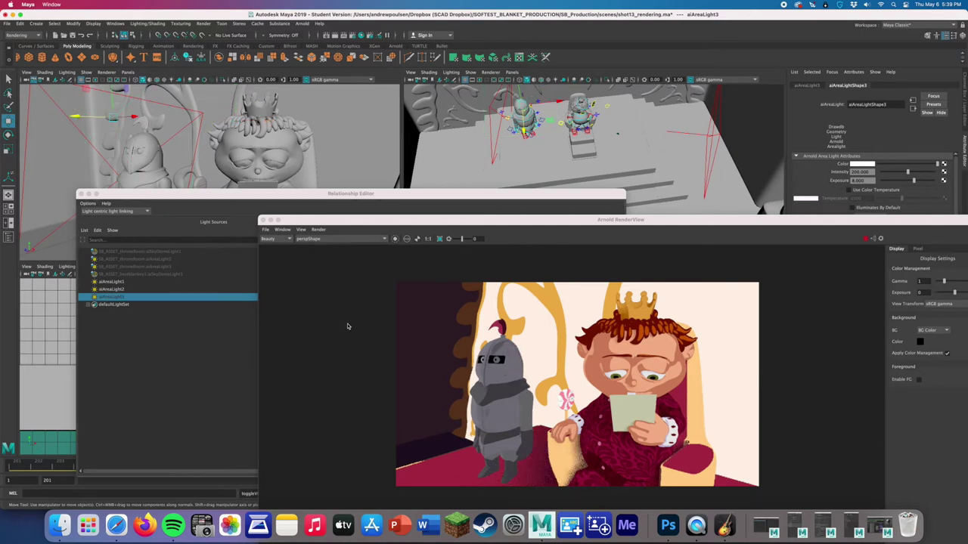
{"action": "left_click", "coordinate": [711, 142]}
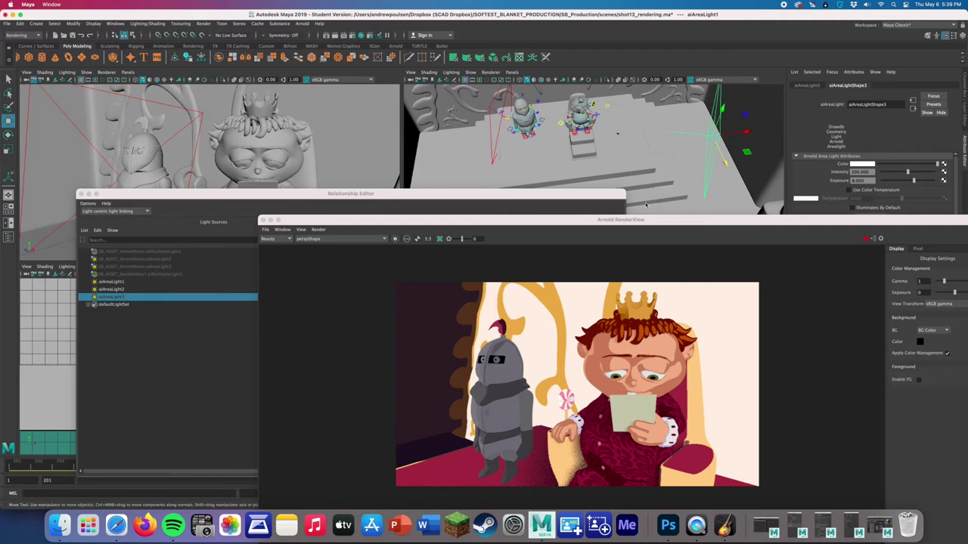
{"action": "left_click", "coordinate": [867, 239]}
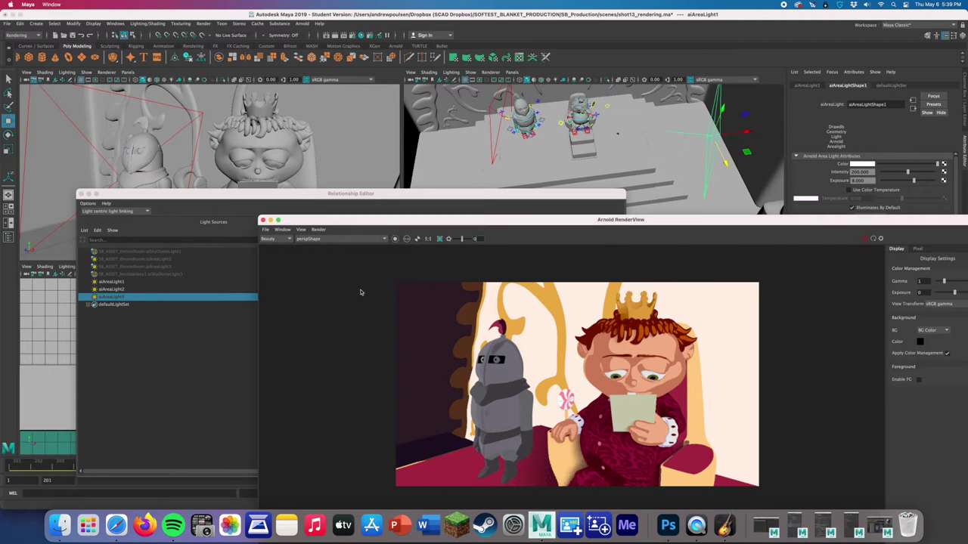
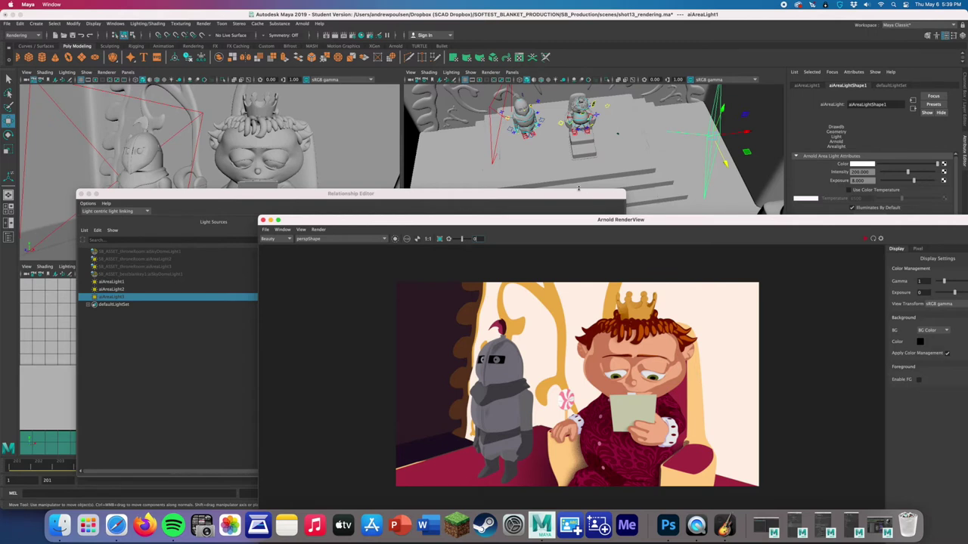
- Find the longCarpetMat material of throneStairsCarpet in the Hypershade and duplicate its shading network
{"action": "left_click", "coordinate": [539, 148]}
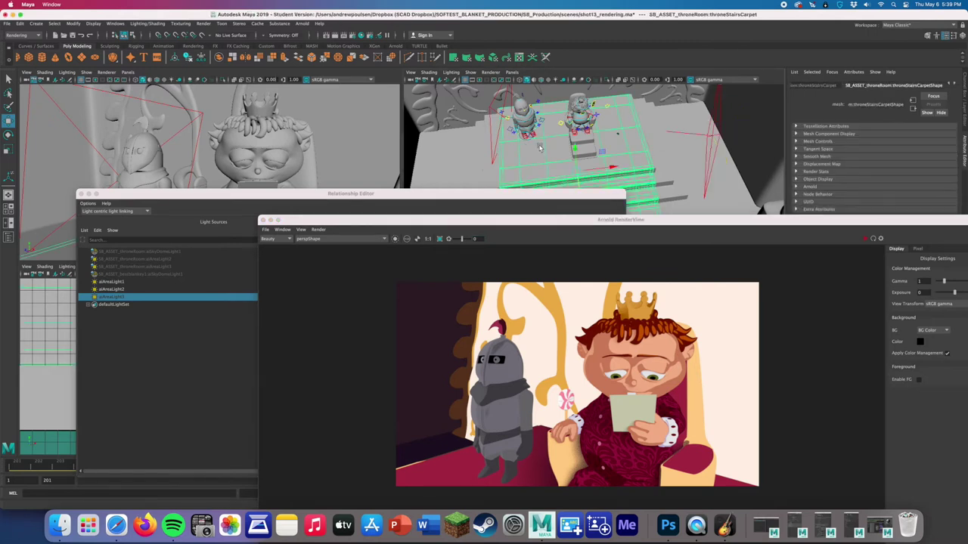
{"action": "left_click", "coordinate": [360, 35]}
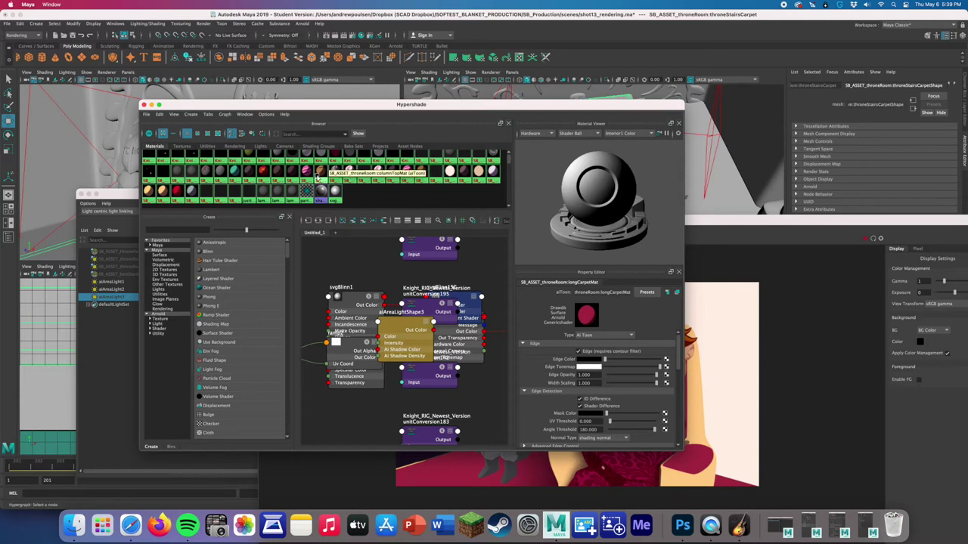
{"action": "scroll", "coordinate": [319, 178], "scroll_direction": "up", "scroll_amount": 3}
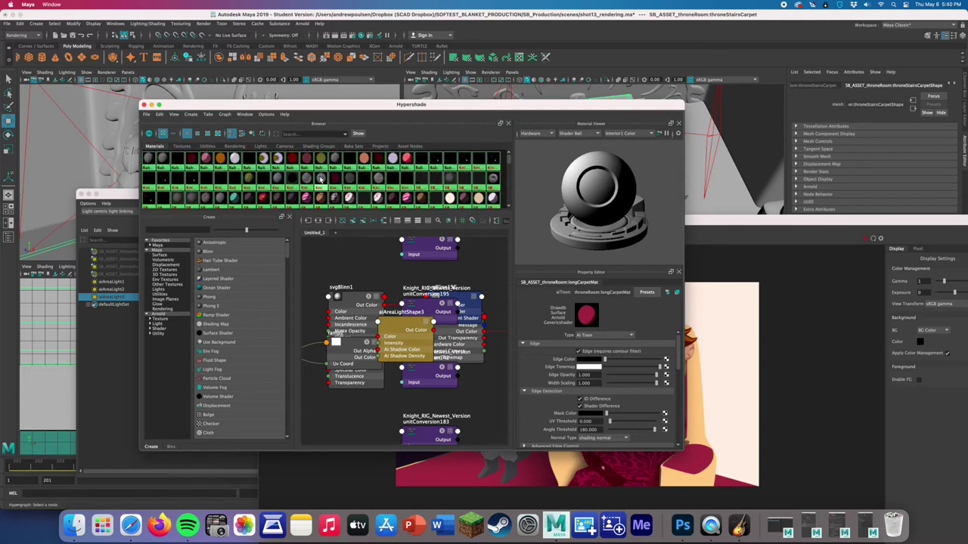
{"action": "left_click", "coordinate": [157, 114]}
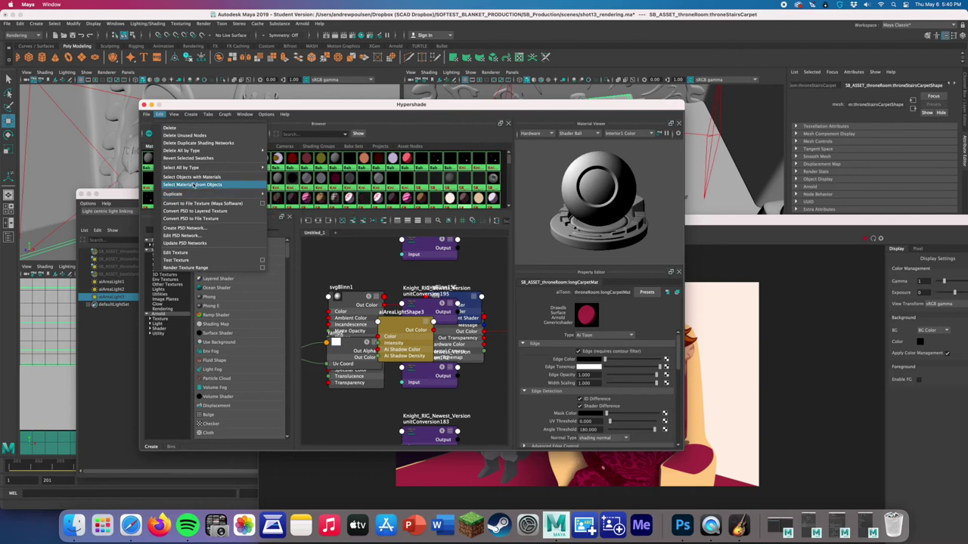
{"action": "left_click", "coordinate": [193, 184]}
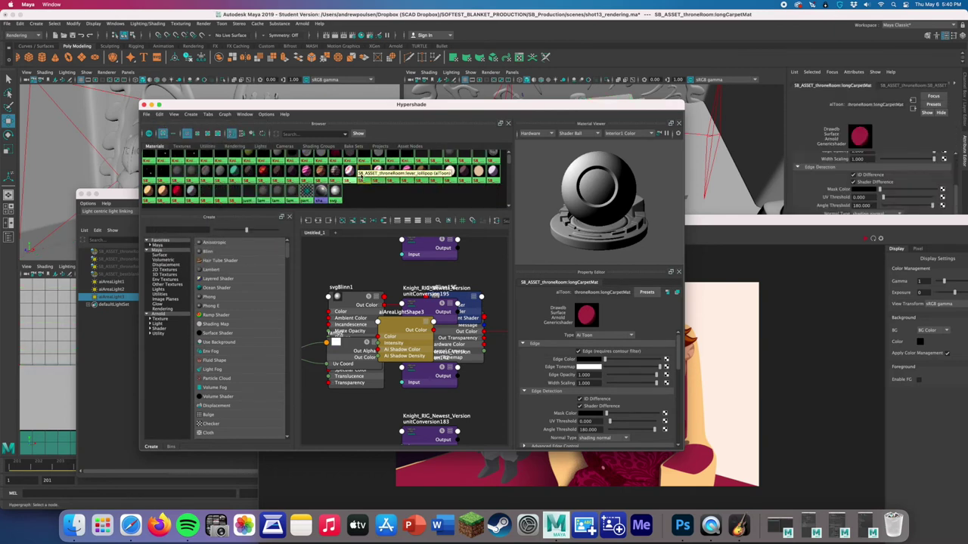
{"action": "left_click", "coordinate": [159, 114]}
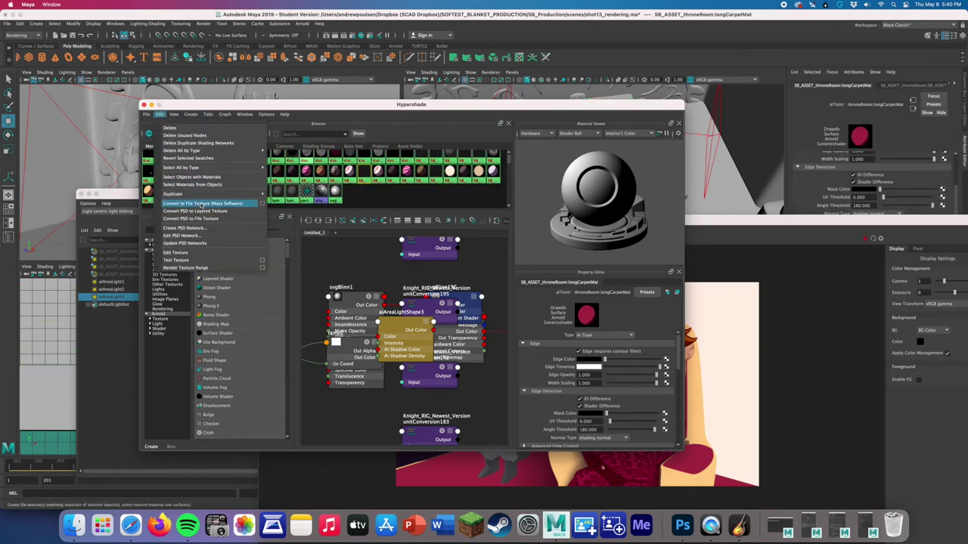
{"action": "mouse_move", "coordinate": [187, 194]}
{"action": "left_click", "coordinate": [293, 194]}
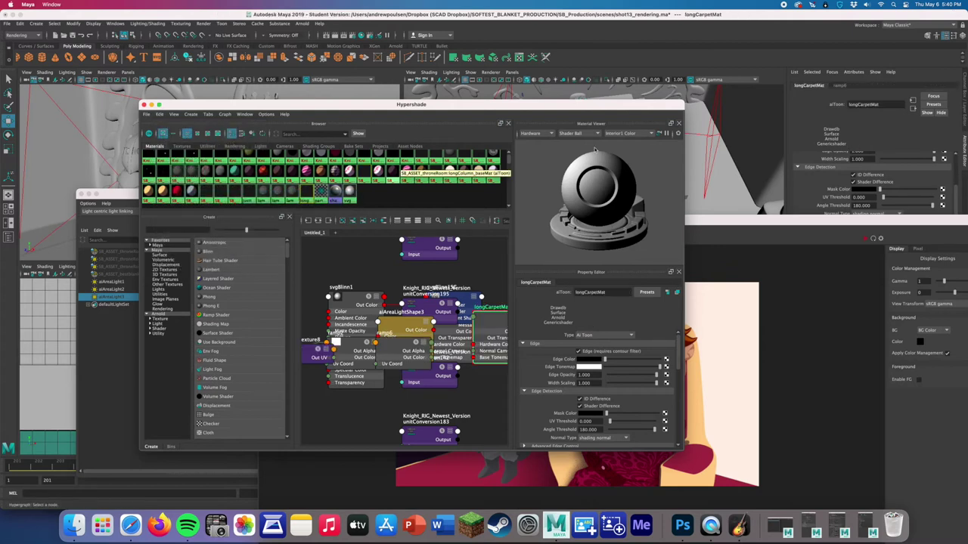
- Assign the duplicated longCarpetMat material to throneStairsCarpet
{"action": "left_click_drag", "start_coordinate": [540, 109], "coordinate": [465, 157]}
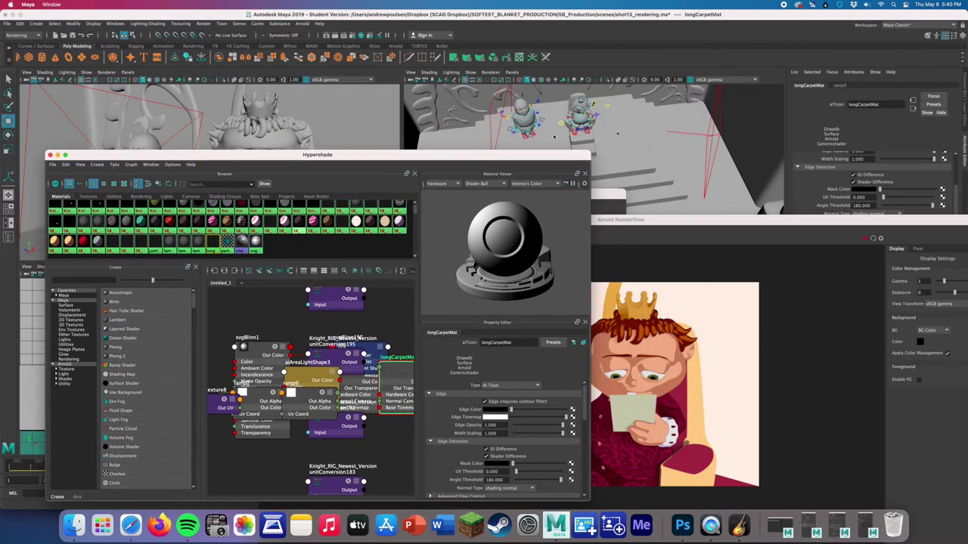
{"action": "left_click", "coordinate": [554, 136]}
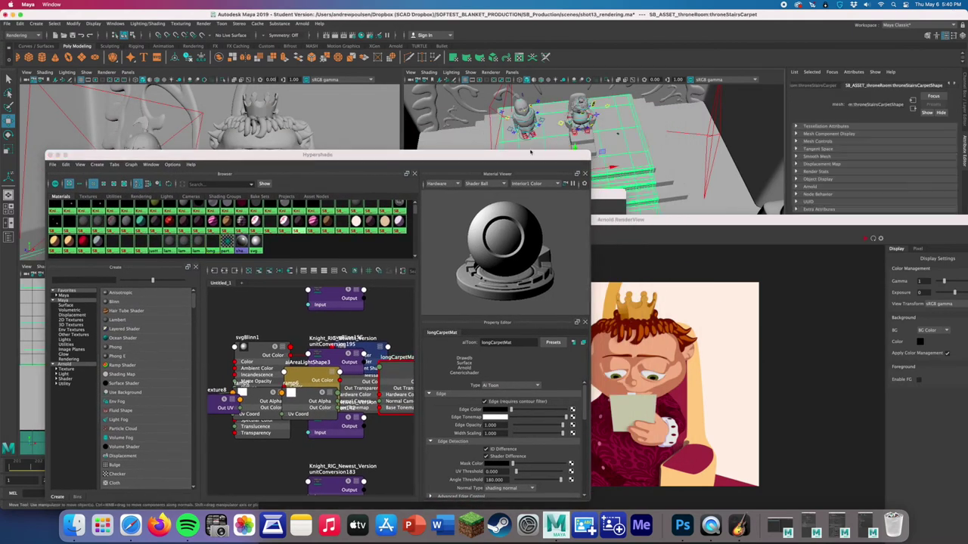
{"action": "right_click", "coordinate": [215, 240]}
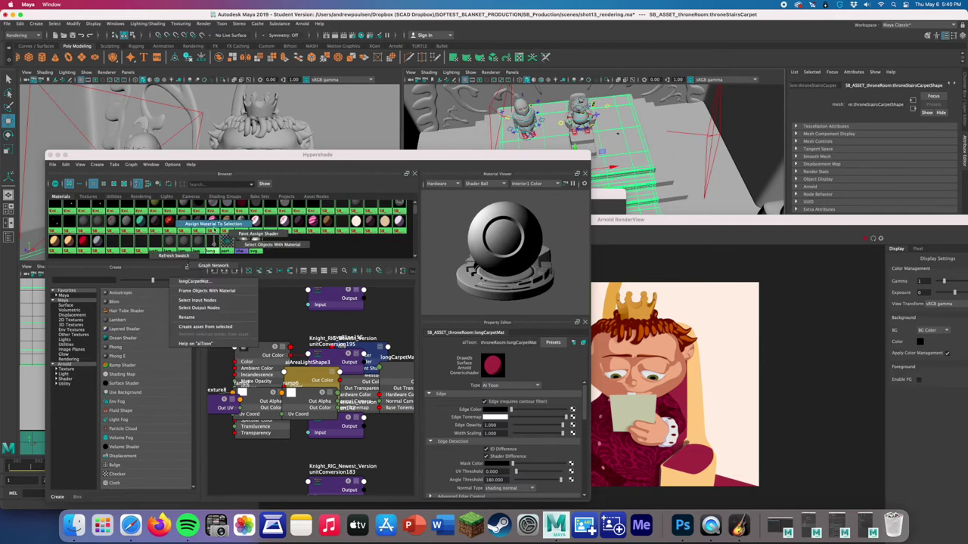
{"action": "left_click", "coordinate": [213, 224]}
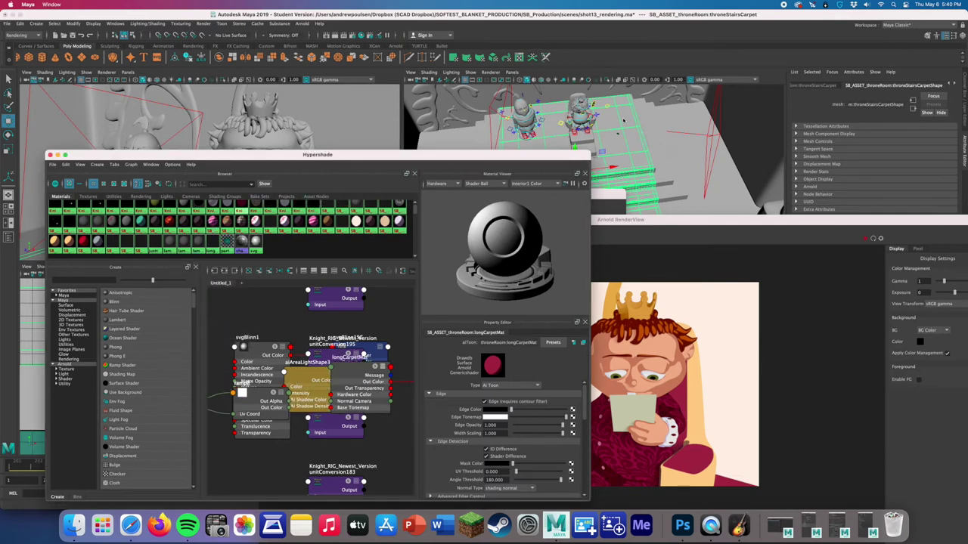
- Open the base tonemap ramp of the duplicated longCarpetMat and run the live Arnold render to check the carpet
{"action": "left_click", "coordinate": [227, 240]}
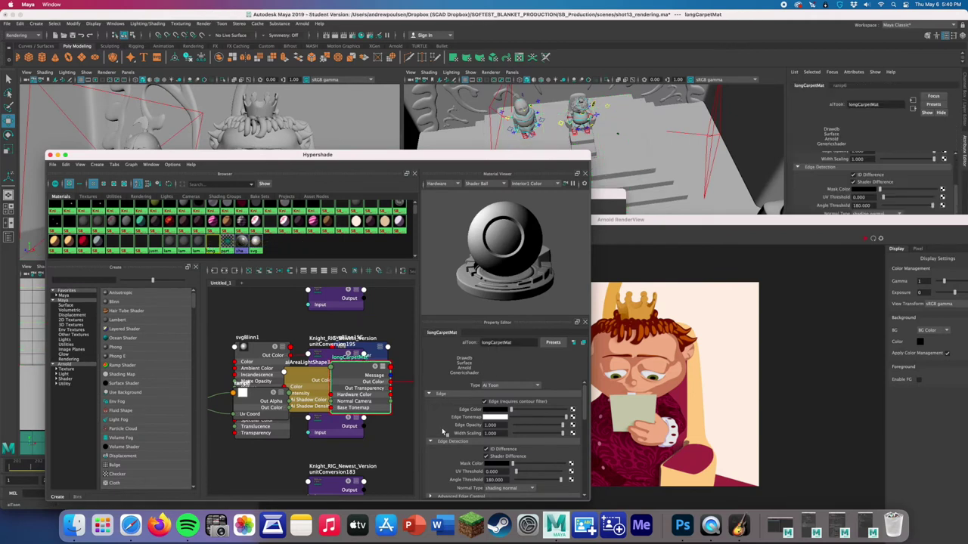
{"action": "scroll", "coordinate": [499, 450], "scroll_direction": "down", "scroll_amount": 5}
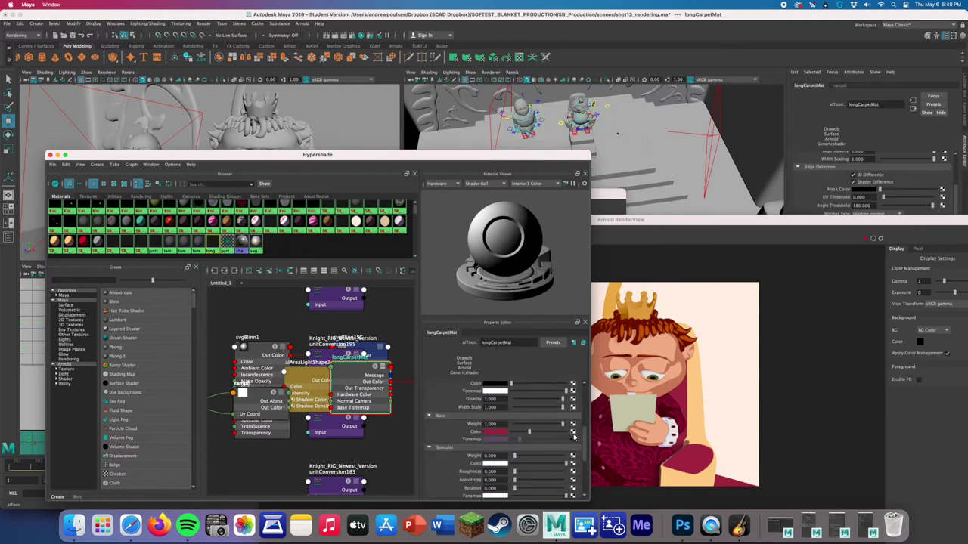
{"action": "left_click", "coordinate": [572, 434]}
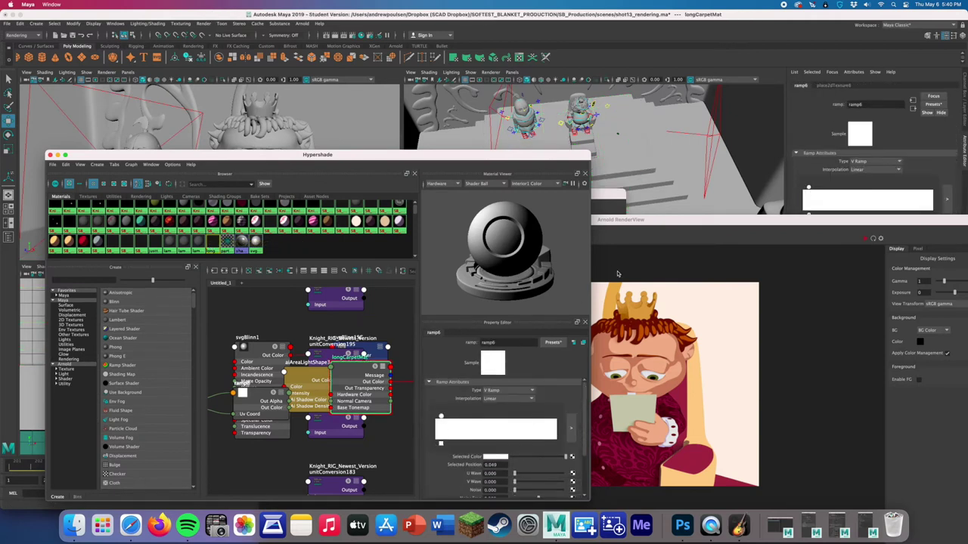
{"action": "left_click", "coordinate": [616, 240]}
{"action": "left_click", "coordinate": [865, 238]}
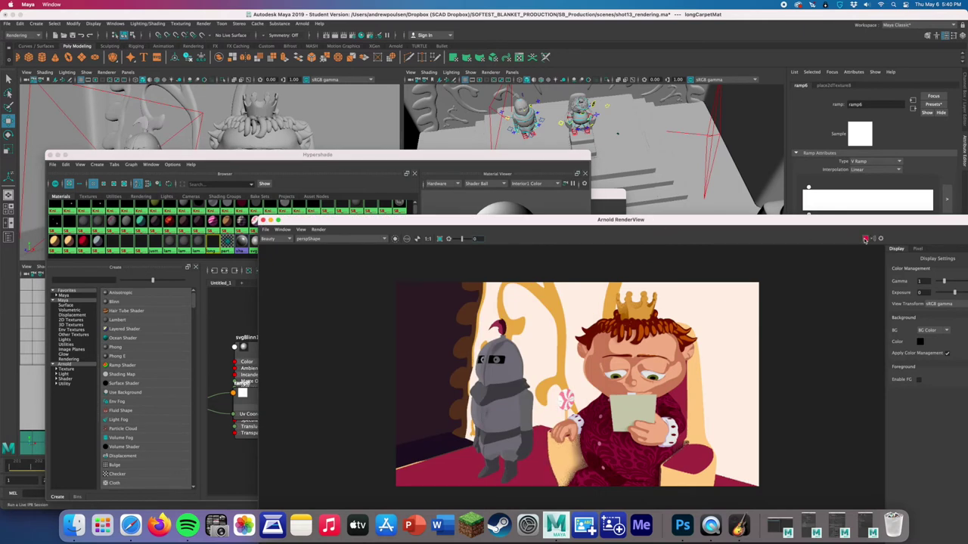
- Inspect the throne room floor's floorTiles_Mat material and the ramp driving its base tonemap
{"action": "left_click", "coordinate": [674, 113]}
{"action": "right_click", "coordinate": [677, 112]}
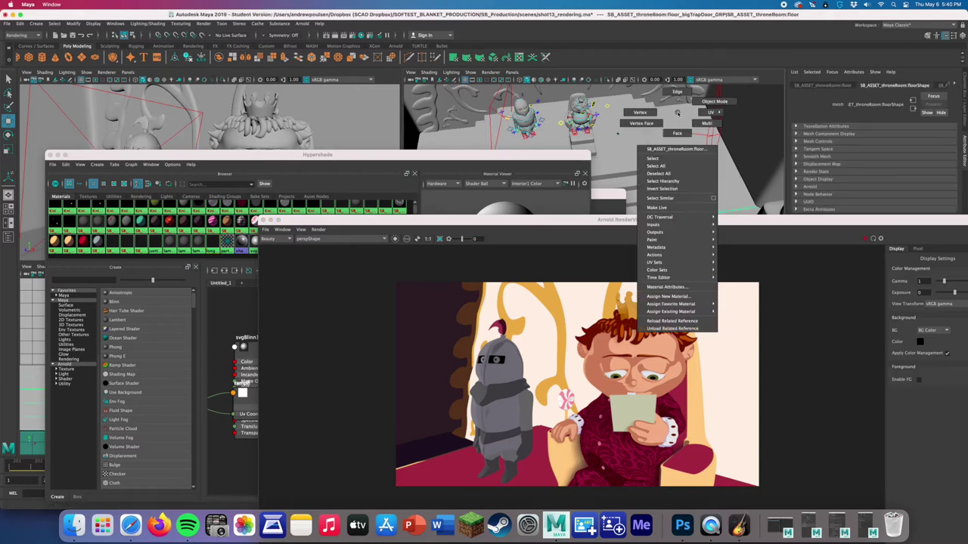
{"action": "left_click", "coordinate": [666, 287]}
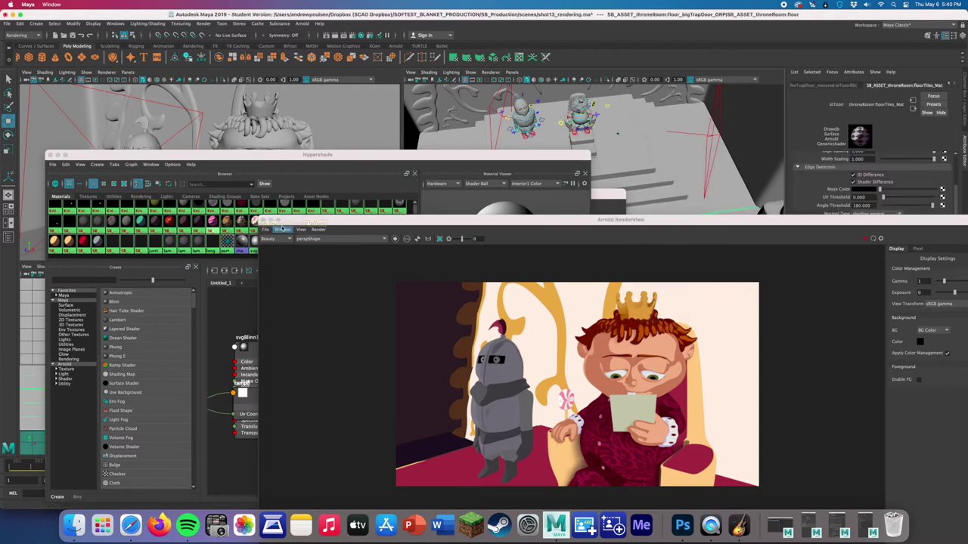
{"action": "key", "text": "super+m"}
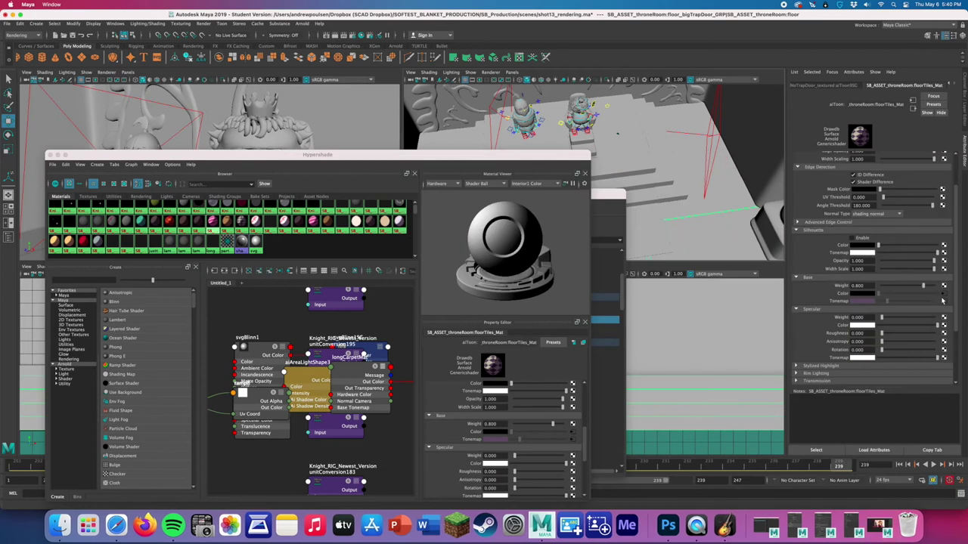
{"action": "left_click", "coordinate": [942, 300]}
{"action": "left_click", "coordinate": [827, 216]}
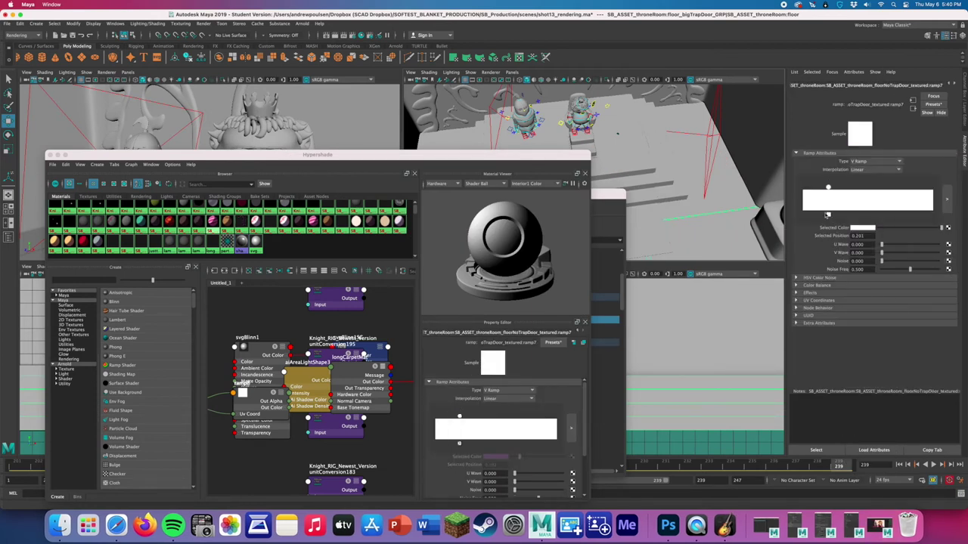
- Open the base tonemap ramp of the back wall's raftersMat material, with the Arnold render kept in view beside it
{"action": "left_click", "coordinate": [418, 113]}
{"action": "right_click_drag", "start_coordinate": [412, 117], "coordinate": [403, 291]}
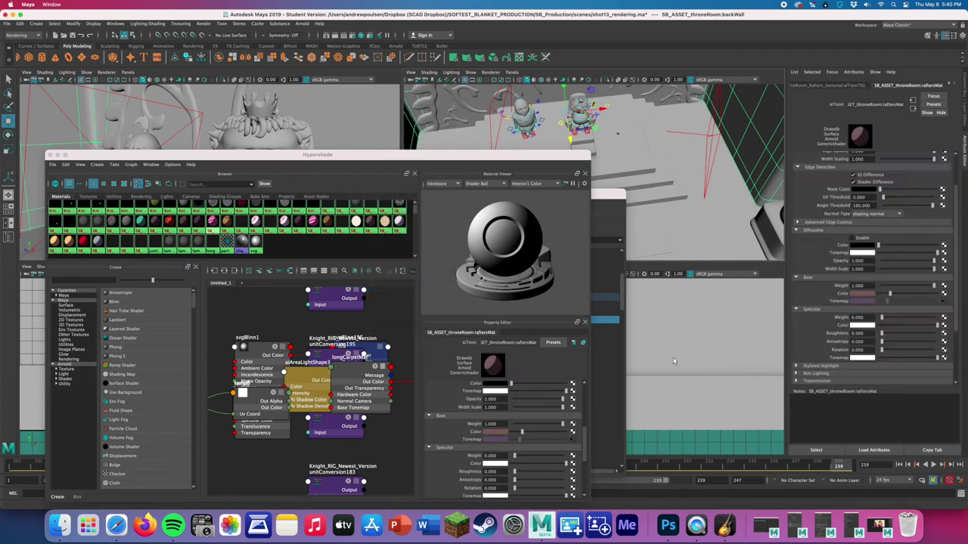
{"action": "left_click", "coordinate": [879, 526]}
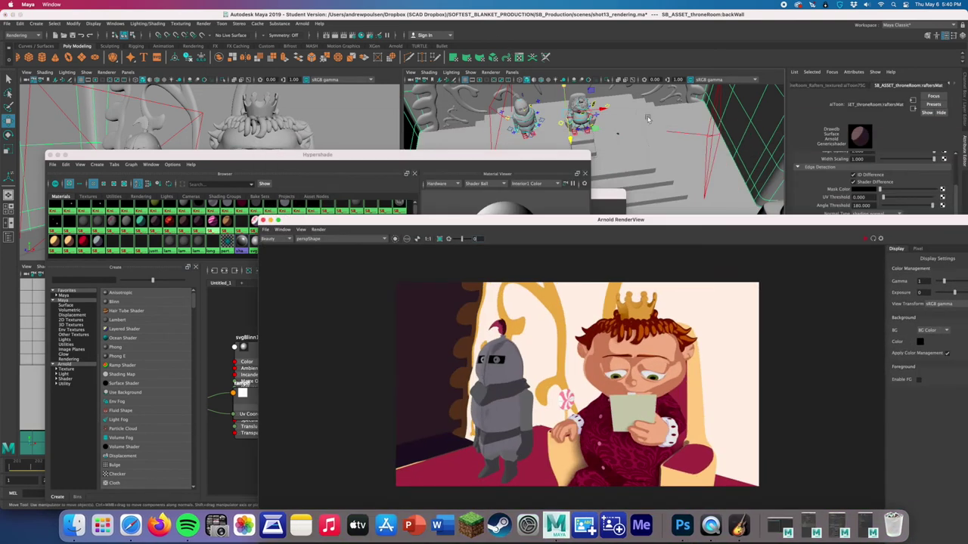
{"action": "left_click_drag", "start_coordinate": [762, 224], "coordinate": [513, 160]}
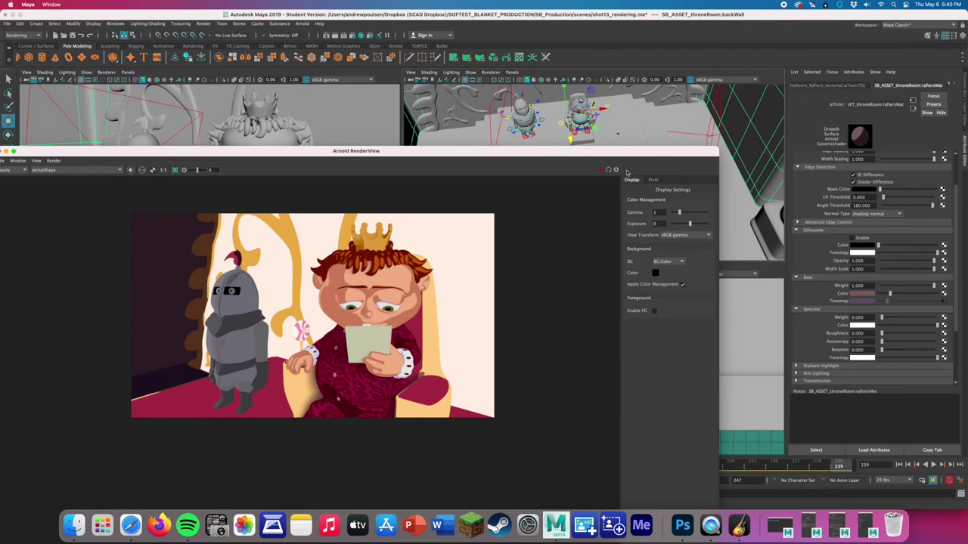
{"action": "left_click", "coordinate": [942, 302]}
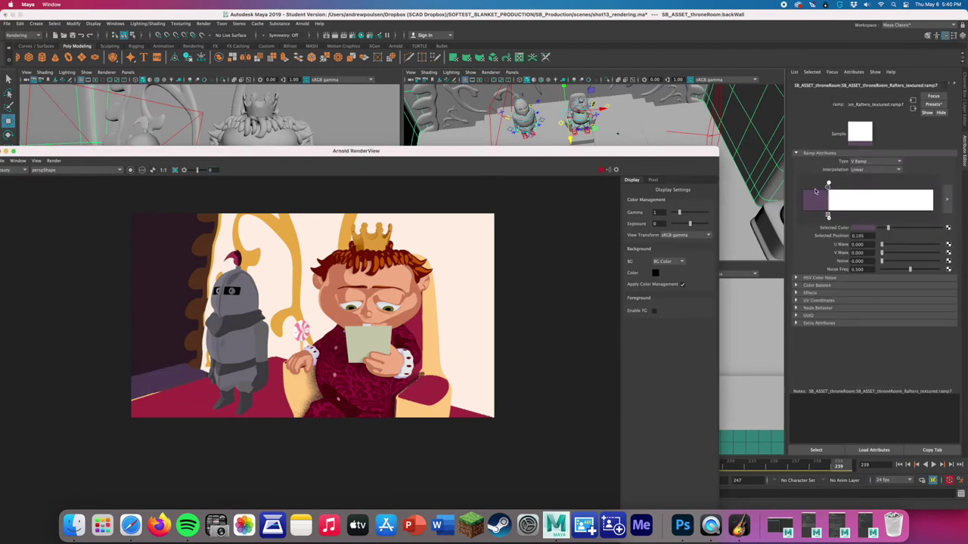
- Adjust the back wall's tonemap ramp stops, placing the purple stop at 0.124 while checking the live render
{"action": "left_click_drag", "start_coordinate": [828, 187], "coordinate": [802, 188]}
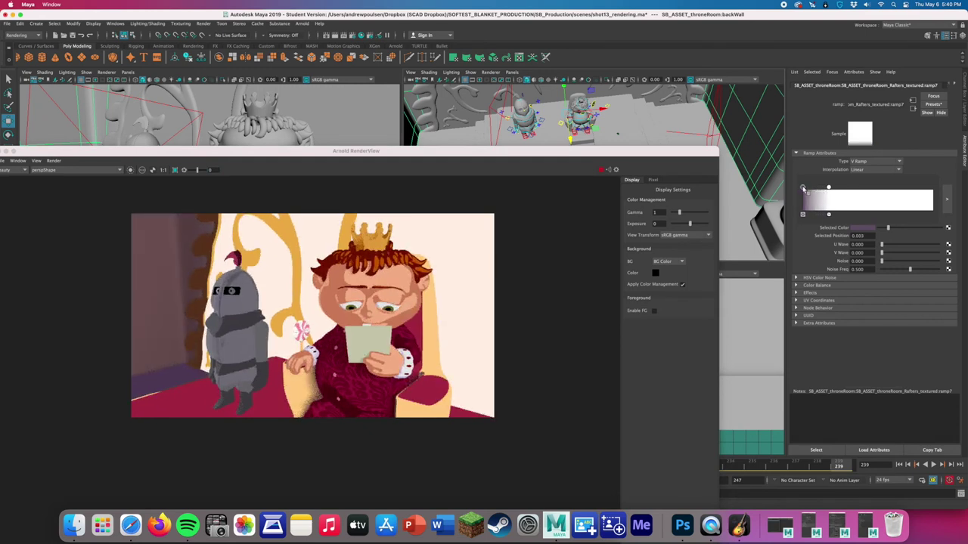
{"action": "left_click_drag", "start_coordinate": [803, 188], "coordinate": [807, 189]}
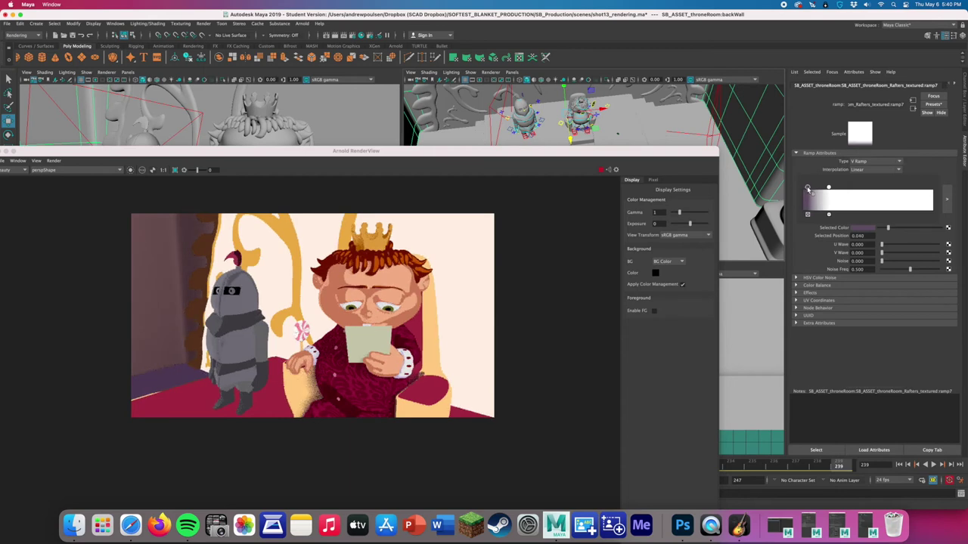
{"action": "mouse_move", "coordinate": [808, 190]}
{"action": "left_mouse_down"}
{"action": "mouse_move", "coordinate": [827, 187]}
{"action": "mouse_move", "coordinate": [817, 194]}
{"action": "left_mouse_up"}
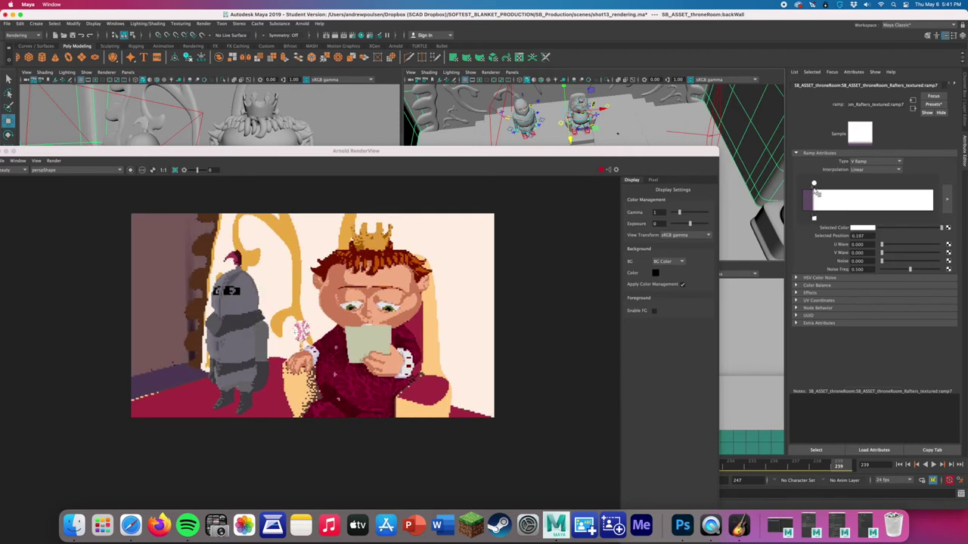
{"action": "left_click", "coordinate": [814, 189]}
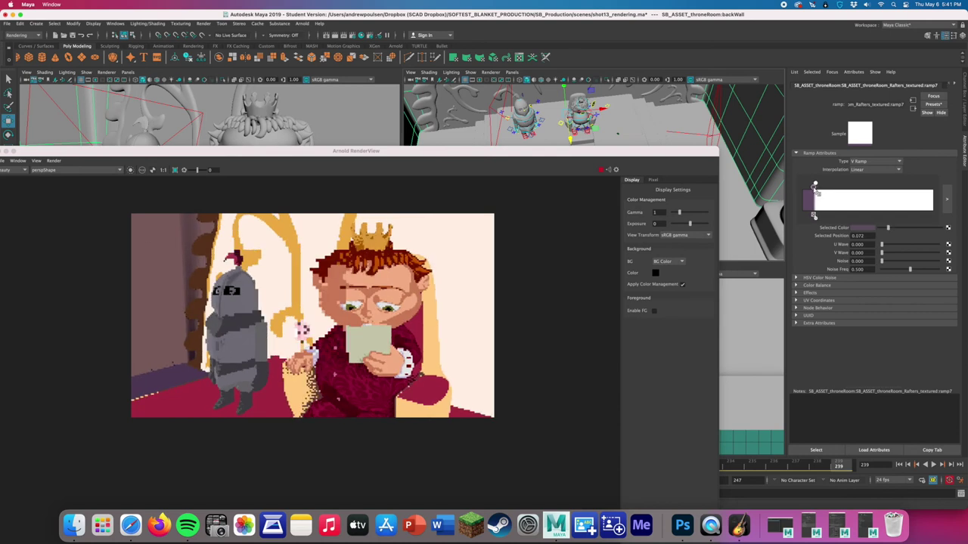
{"action": "mouse_move", "coordinate": [815, 189]}
{"action": "left_mouse_down"}
{"action": "mouse_move", "coordinate": [829, 189]}
{"action": "mouse_move", "coordinate": [819, 194]}
{"action": "left_mouse_up"}
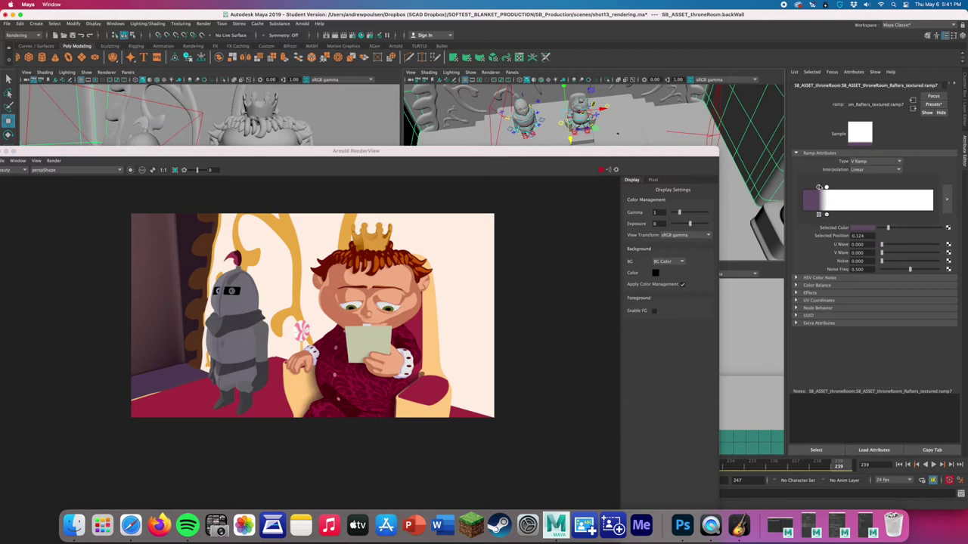
- Brighten the purple stop of the back wall's tonemap ramp, then reduce its saturation to a muted purple
{"action": "left_click_drag", "start_coordinate": [902, 228], "coordinate": [916, 228]}
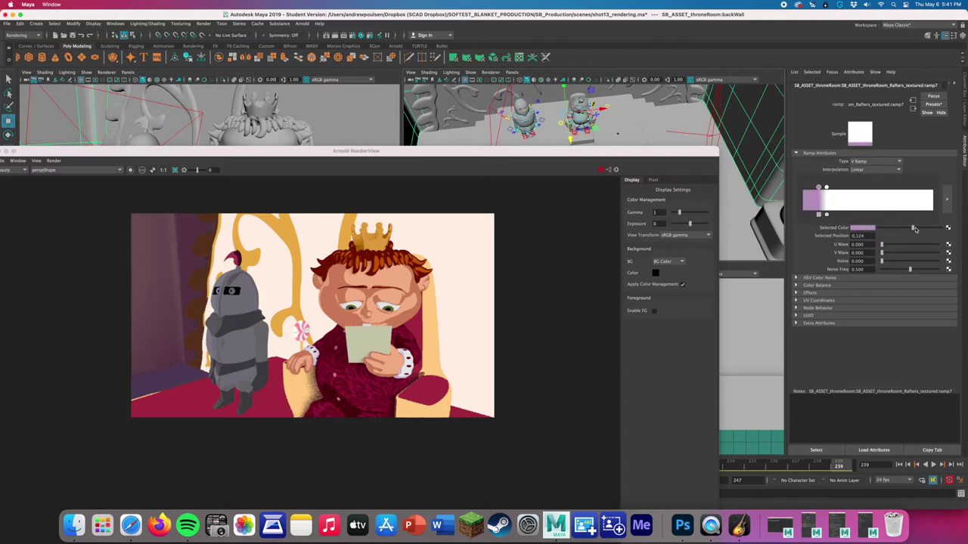
{"action": "left_click", "coordinate": [864, 228]}
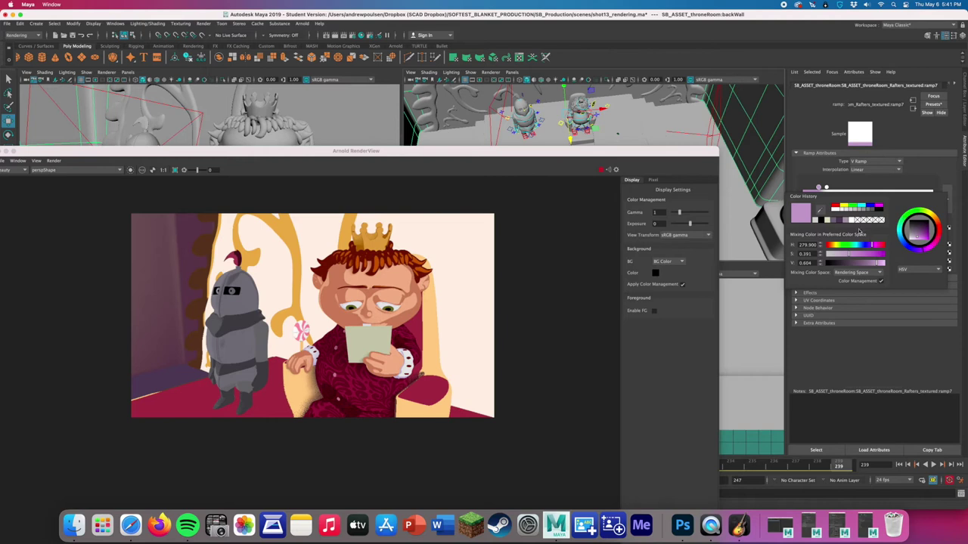
{"action": "left_click", "coordinate": [844, 260]}
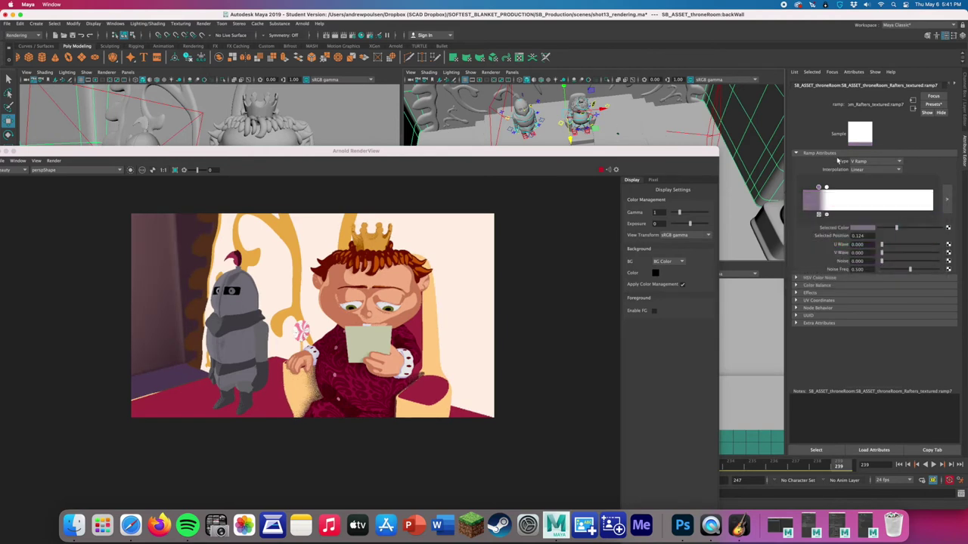
- Shift the back wall ramp's purple stop to 0.092 and delete the white stop so the ramp is solid purple
{"action": "left_click", "coordinate": [823, 186]}
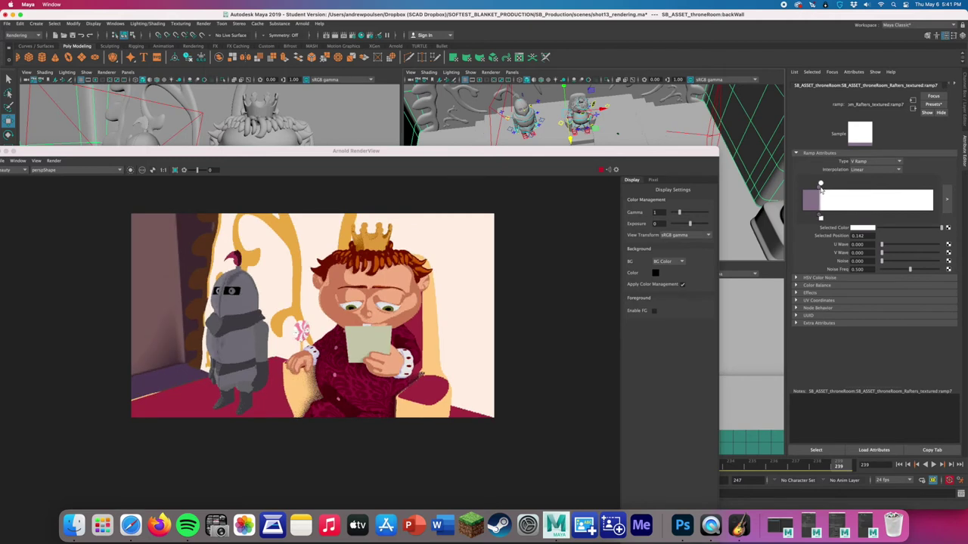
{"action": "left_click", "coordinate": [820, 186]}
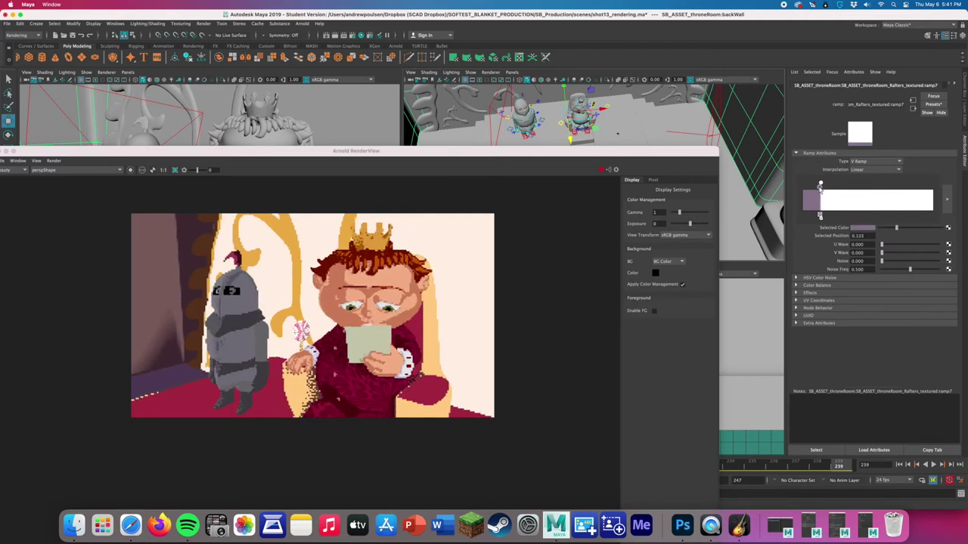
{"action": "left_click_drag", "start_coordinate": [821, 186], "coordinate": [816, 189]}
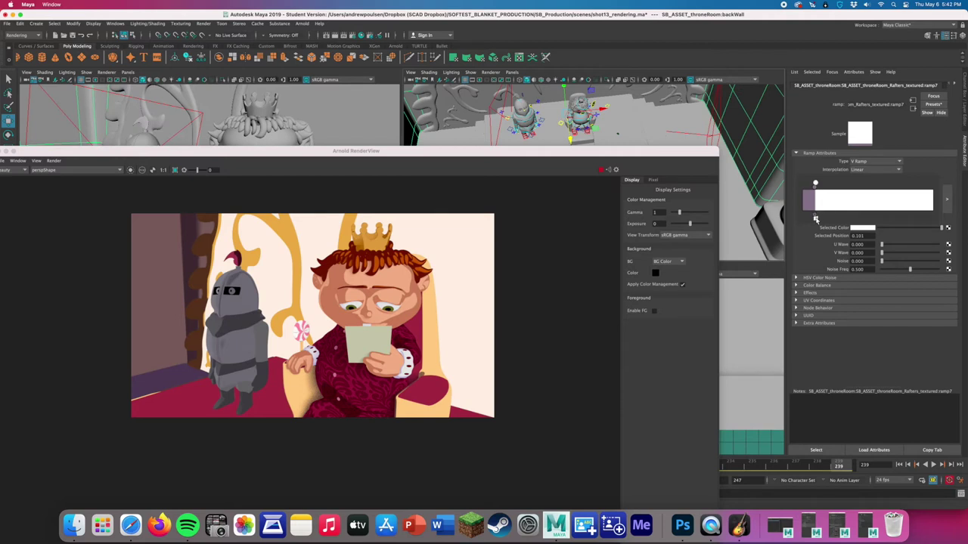
{"action": "left_click", "coordinate": [815, 218]}
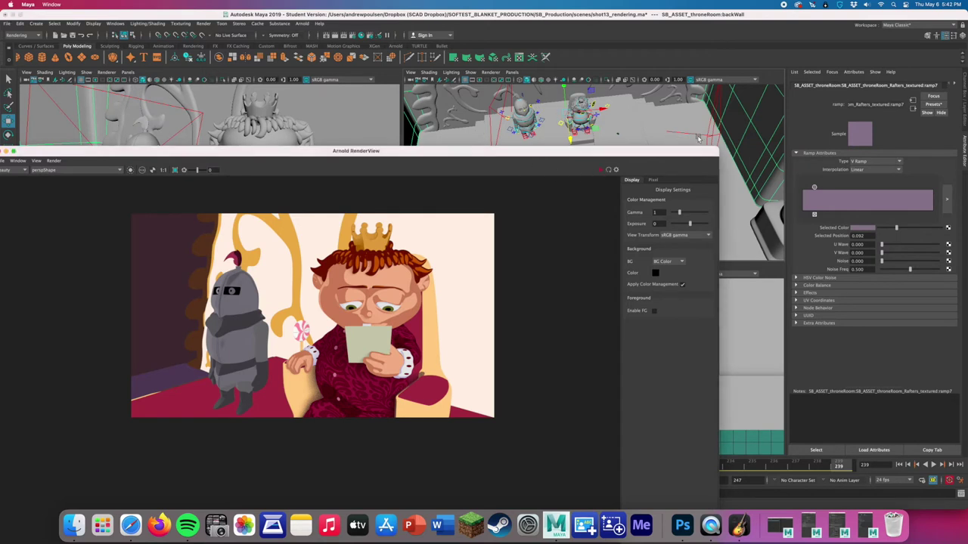
- Compare the light links of aiAreaLight2 and aiAreaLight1, toggle aiAreaLight1's link to the knight's Knight_GRP, and rerun the live render
{"action": "left_click", "coordinate": [697, 136]}
{"action": "left_click", "coordinate": [148, 23]}
{"action": "mouse_move", "coordinate": [189, 92]}
{"action": "left_click", "coordinate": [253, 98]}
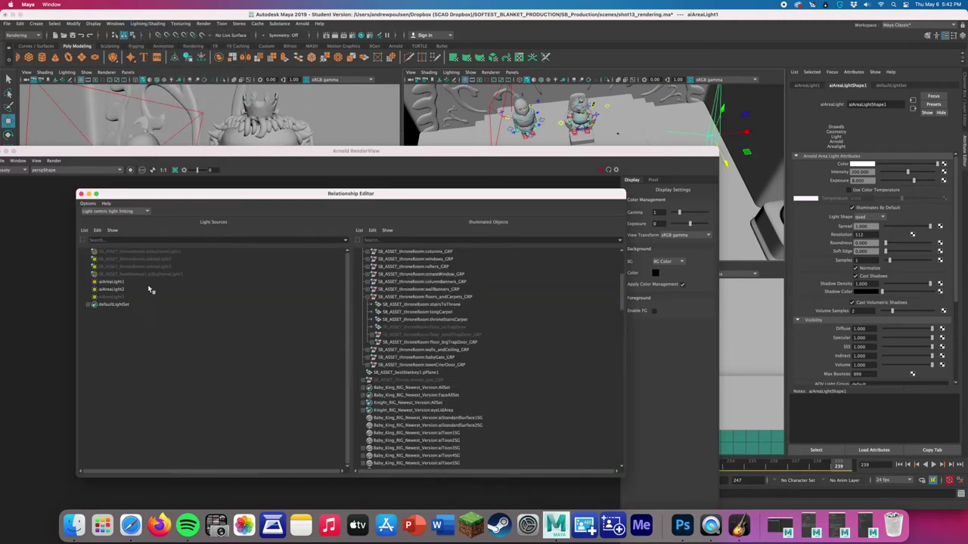
{"action": "left_click", "coordinate": [145, 292]}
{"action": "scroll", "coordinate": [442, 270], "scroll_direction": "up", "scroll_amount": 5}
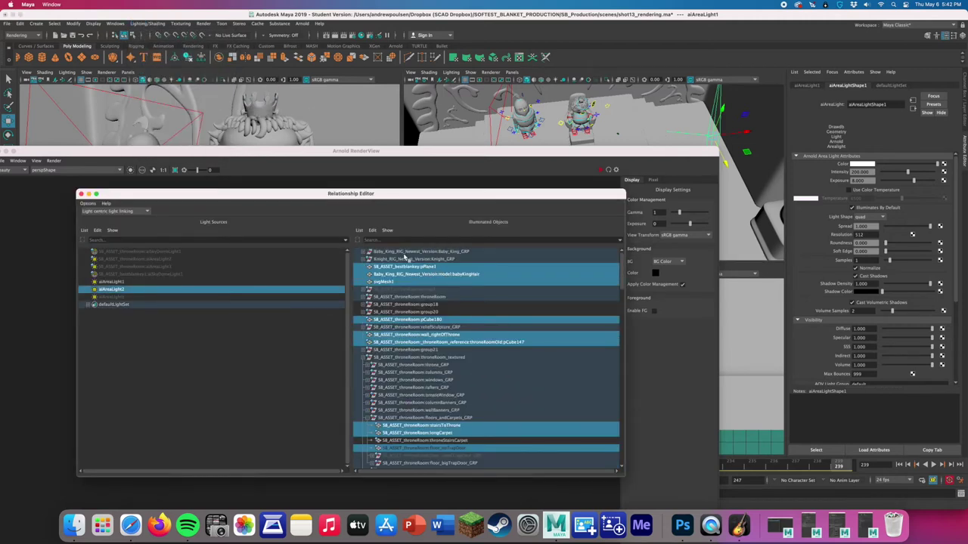
{"action": "left_click", "coordinate": [145, 283]}
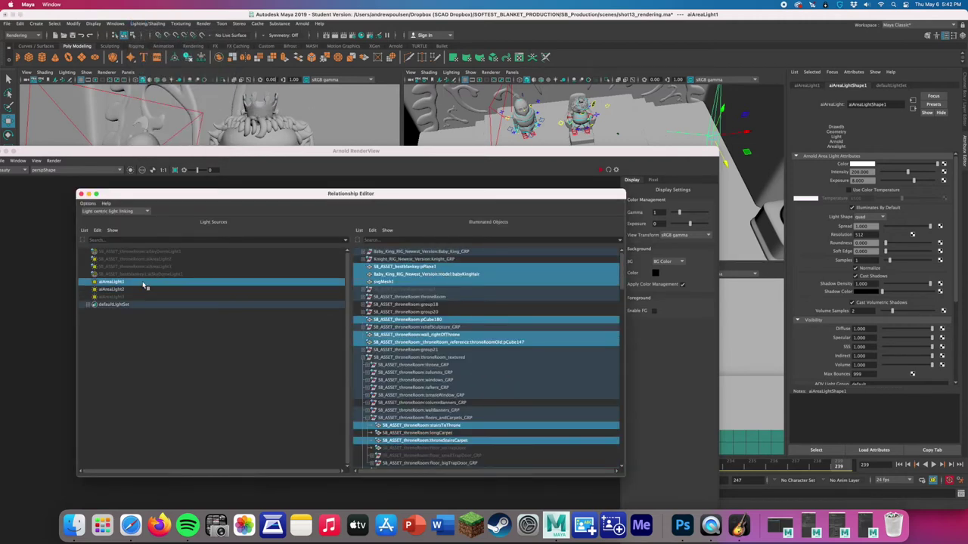
{"action": "left_click", "coordinate": [392, 260]}
{"action": "left_click", "coordinate": [431, 181]}
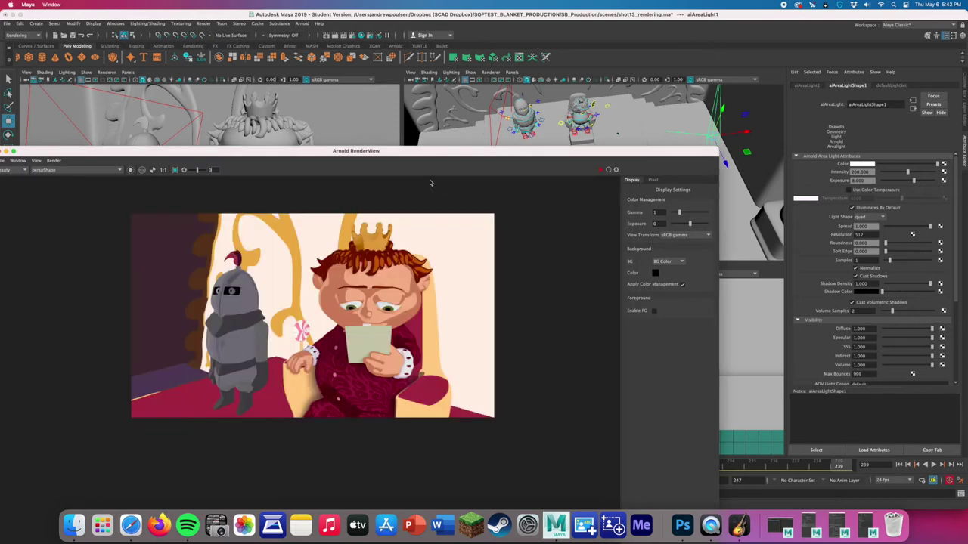
{"action": "left_click", "coordinate": [602, 170]}
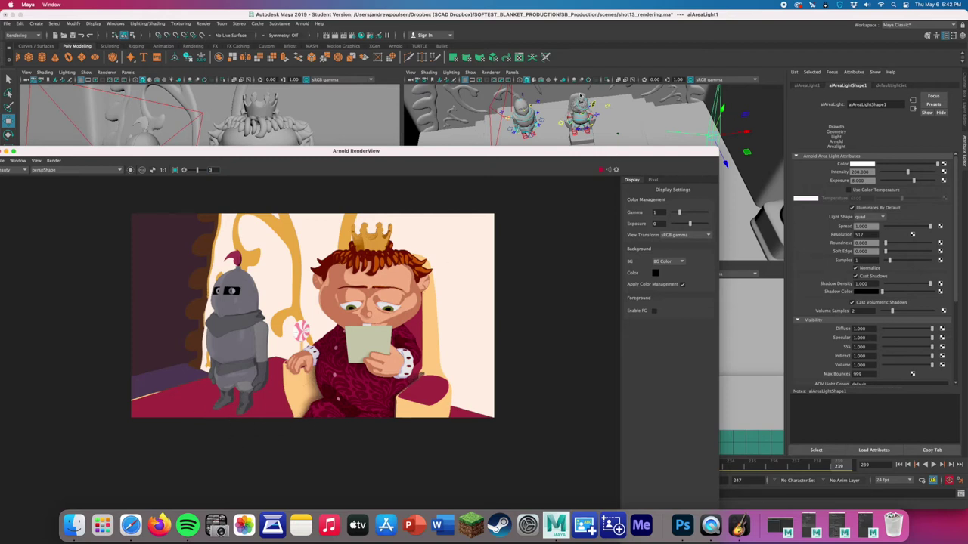
- Open the base tonemap ramp of the baby king's body material and start the live Arnold render
{"action": "scroll", "coordinate": [575, 117], "scroll_direction": "up", "scroll_amount": 5}
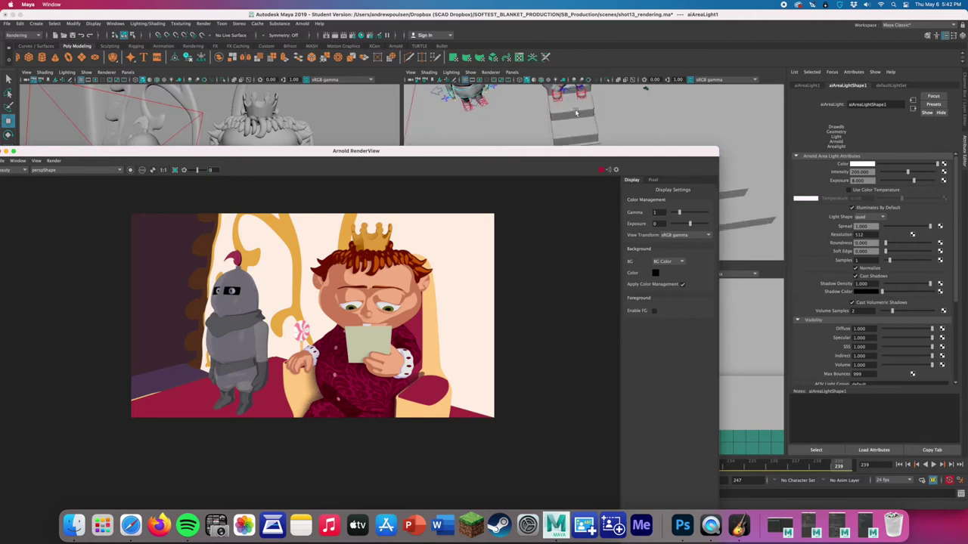
{"action": "left_click", "coordinate": [400, 247]}
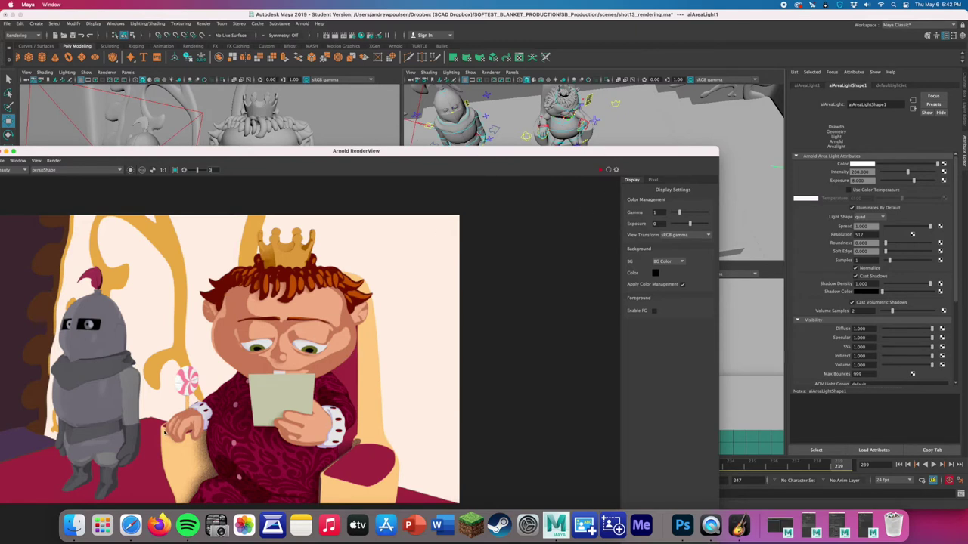
{"action": "left_click", "coordinate": [569, 128]}
{"action": "right_click_drag", "start_coordinate": [571, 123], "coordinate": [577, 297]}
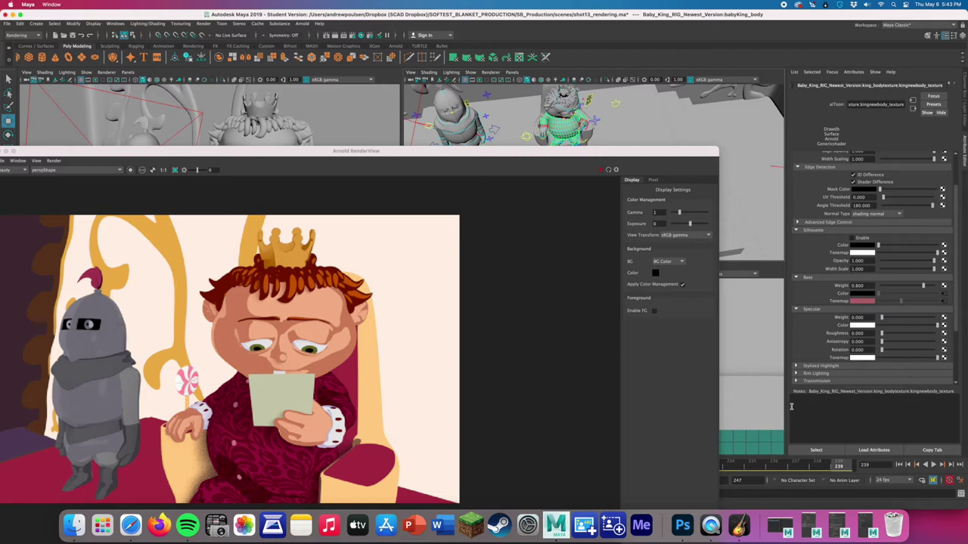
{"action": "left_click", "coordinate": [942, 301]}
{"action": "left_click", "coordinate": [599, 169]}
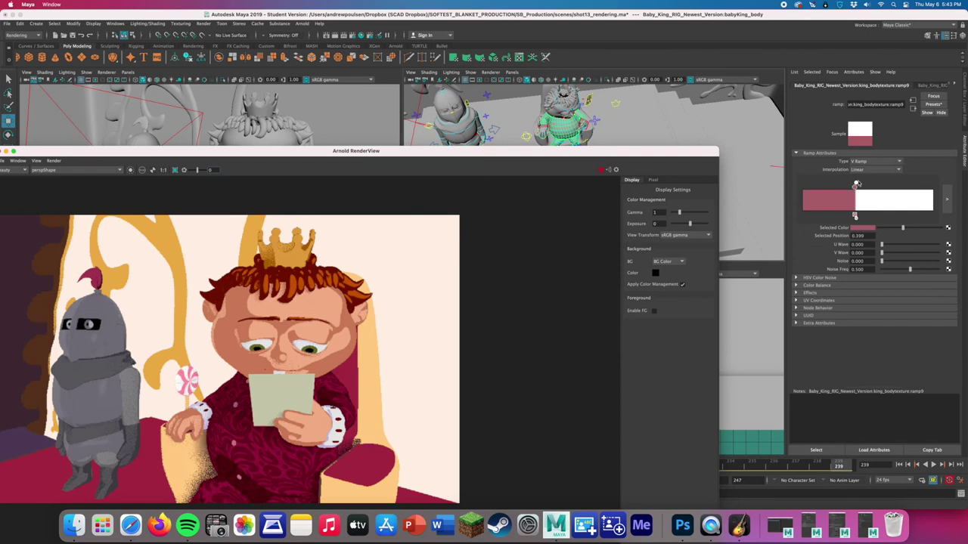
- Soften the king's body tonemap ramp, placing the pink stop at 0.555 and the white stop at 0.812, while checking the render
{"action": "mouse_move", "coordinate": [856, 184]}
{"action": "left_mouse_down"}
{"action": "mouse_move", "coordinate": [892, 188]}
{"action": "mouse_move", "coordinate": [872, 187]}
{"action": "left_mouse_up"}
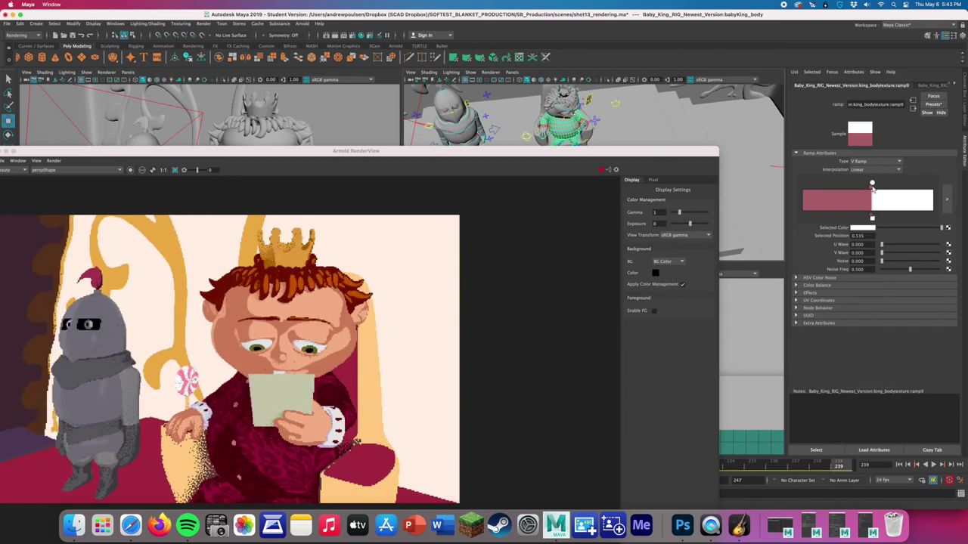
{"action": "left_click_drag", "start_coordinate": [872, 188], "coordinate": [870, 188]}
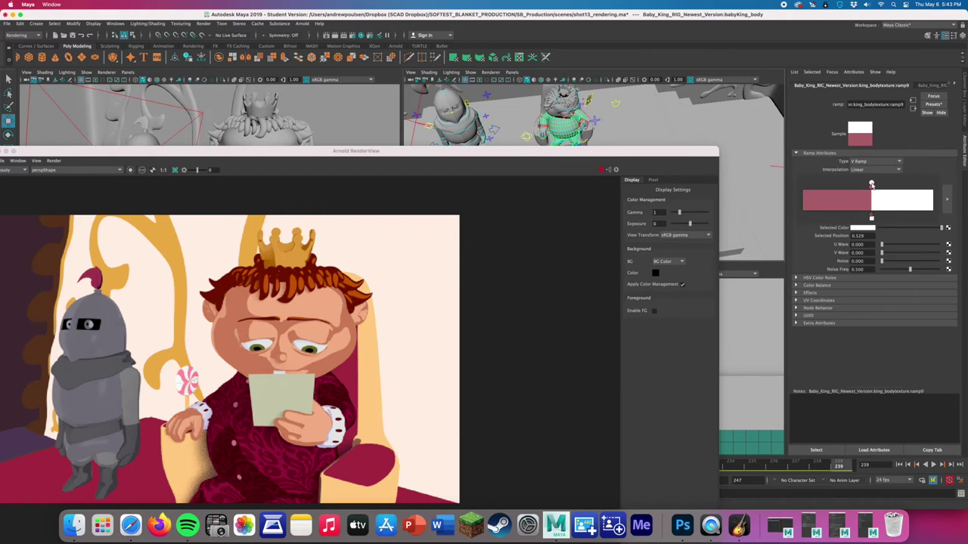
{"action": "left_click_drag", "start_coordinate": [871, 183], "coordinate": [909, 187]}
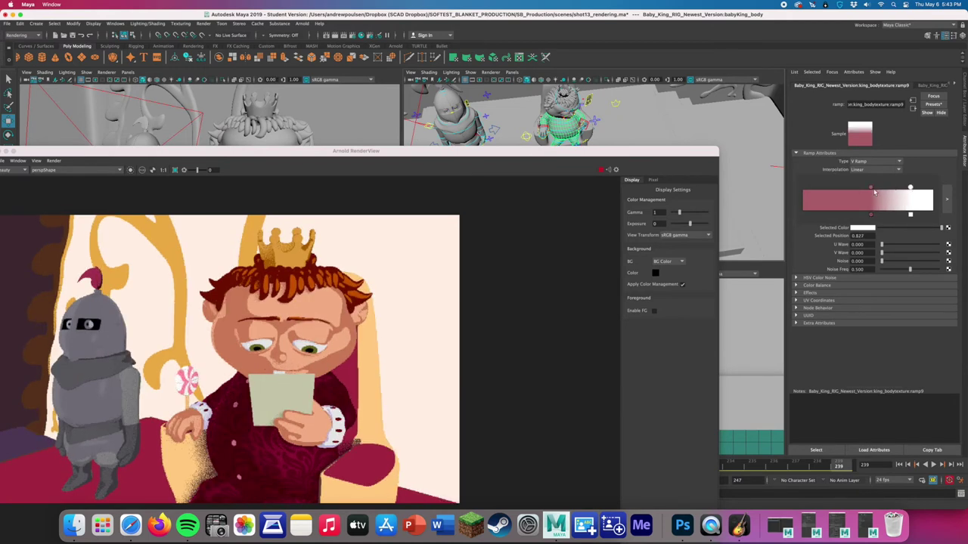
{"action": "left_click_drag", "start_coordinate": [871, 188], "coordinate": [896, 189]}
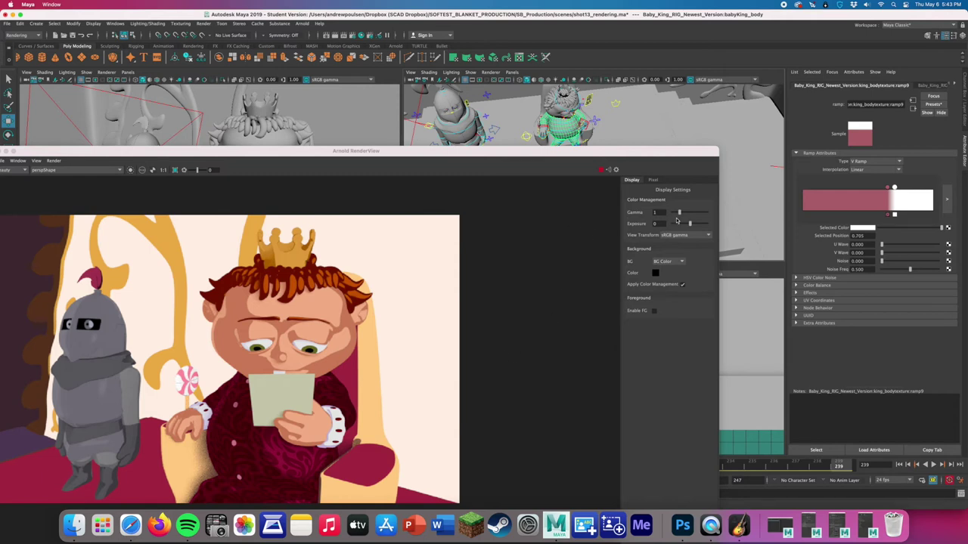
{"action": "left_click", "coordinate": [894, 187]}
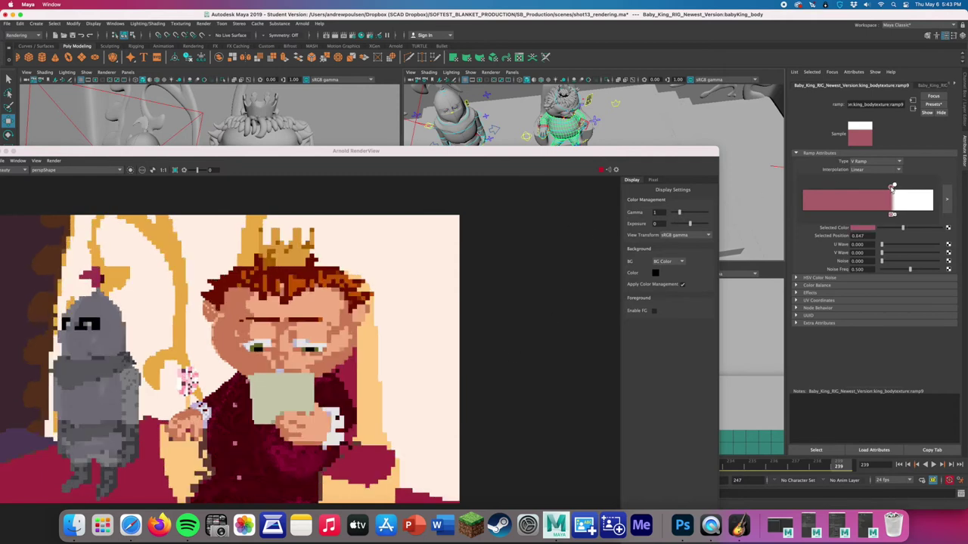
{"action": "left_click_drag", "start_coordinate": [897, 187], "coordinate": [908, 188]}
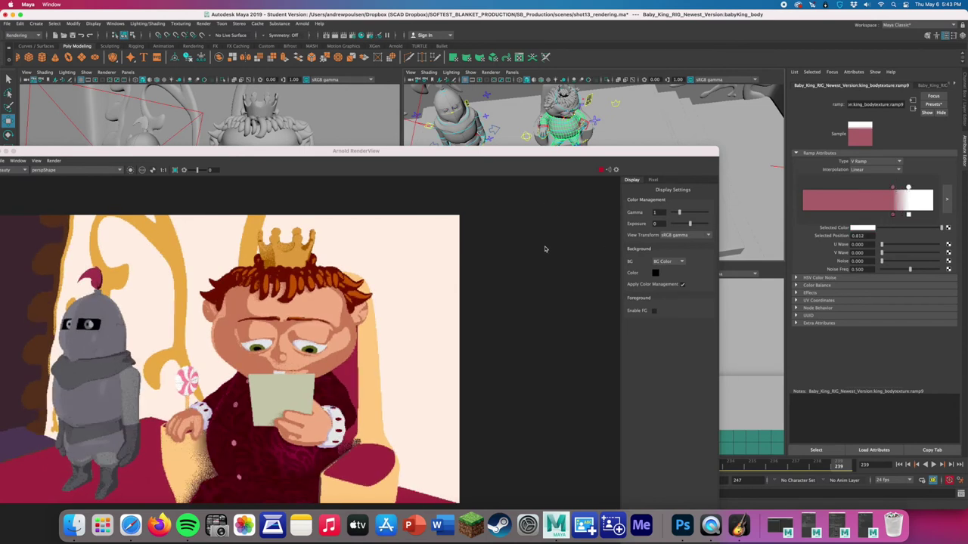
{"action": "scroll", "coordinate": [309, 338], "scroll_direction": "down", "scroll_amount": 3}
{"action": "scroll", "coordinate": [310, 338], "scroll_direction": "up", "scroll_amount": 1}
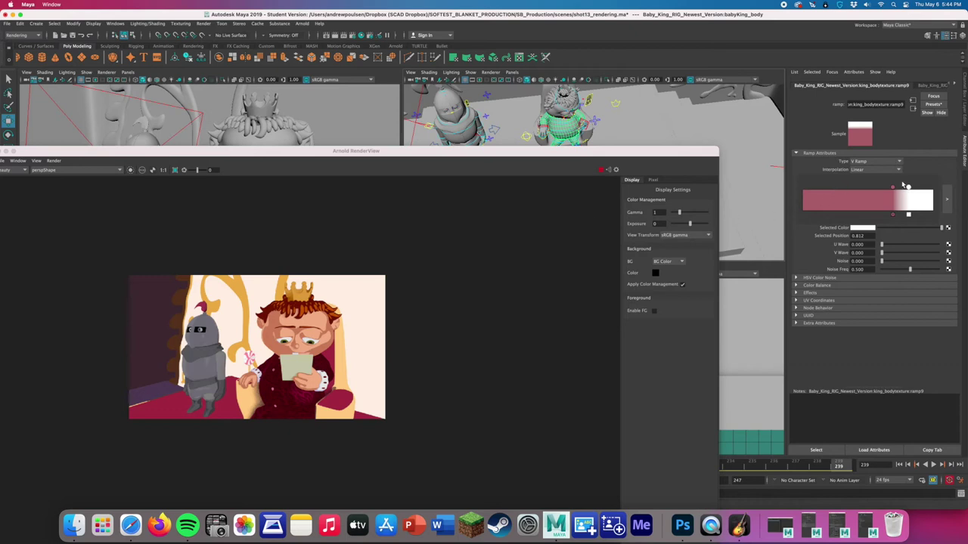
{"action": "left_click_drag", "start_coordinate": [893, 188], "coordinate": [875, 190]}
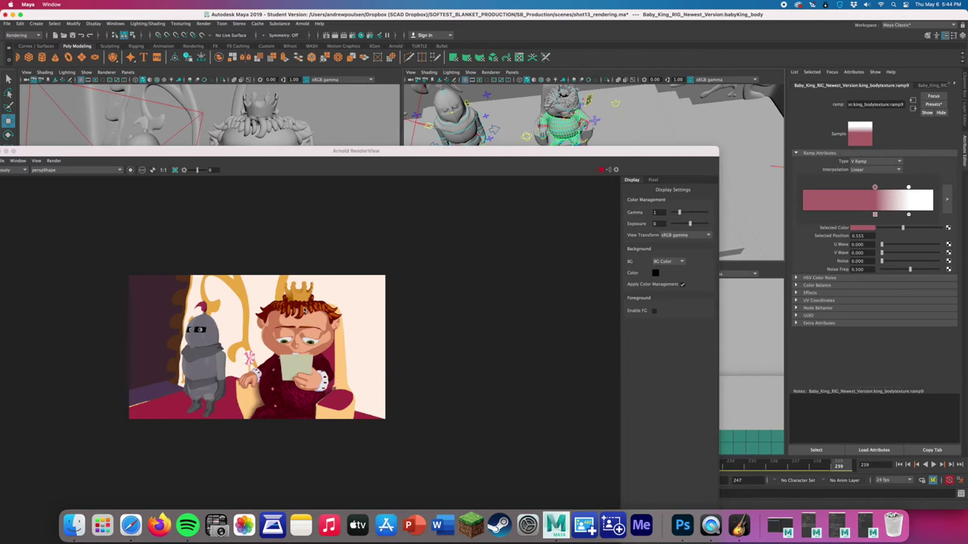
- Open the base tonemap ramp of the king's crown material and move its gold and white stops together, with white at 0.711
{"action": "left_click", "coordinate": [565, 95]}
{"action": "right_click", "coordinate": [564, 94]}
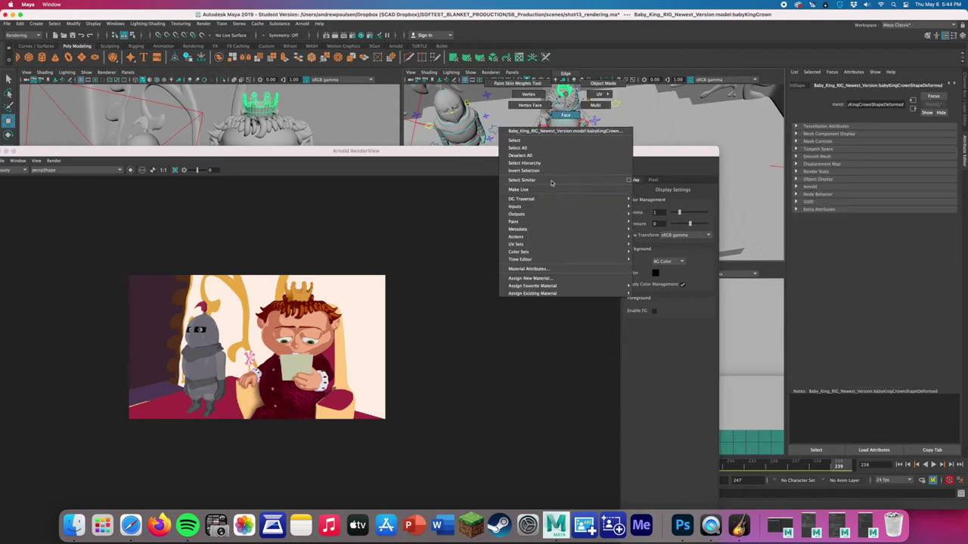
{"action": "left_click", "coordinate": [544, 269]}
{"action": "left_click", "coordinate": [942, 302]}
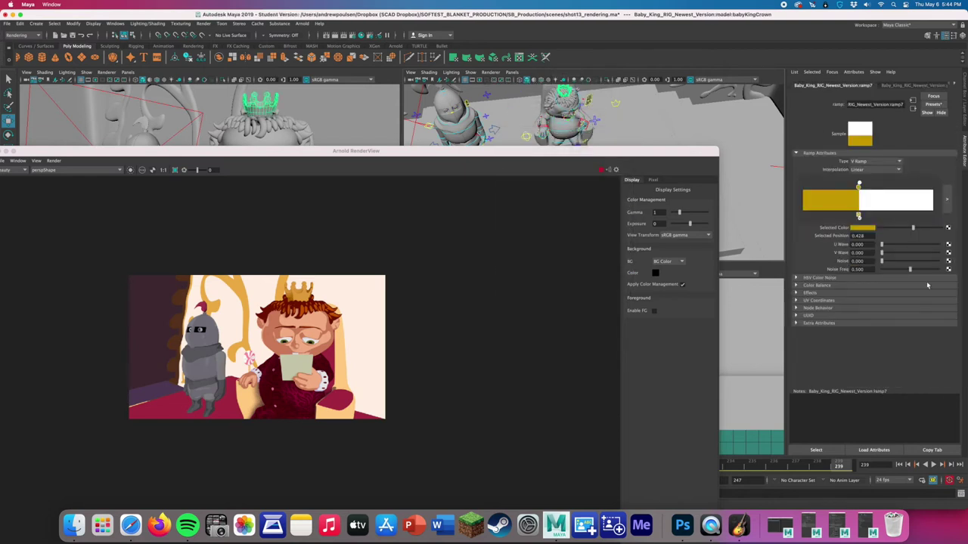
{"action": "left_click_drag", "start_coordinate": [859, 185], "coordinate": [896, 194]}
{"action": "left_click", "coordinate": [895, 187]}
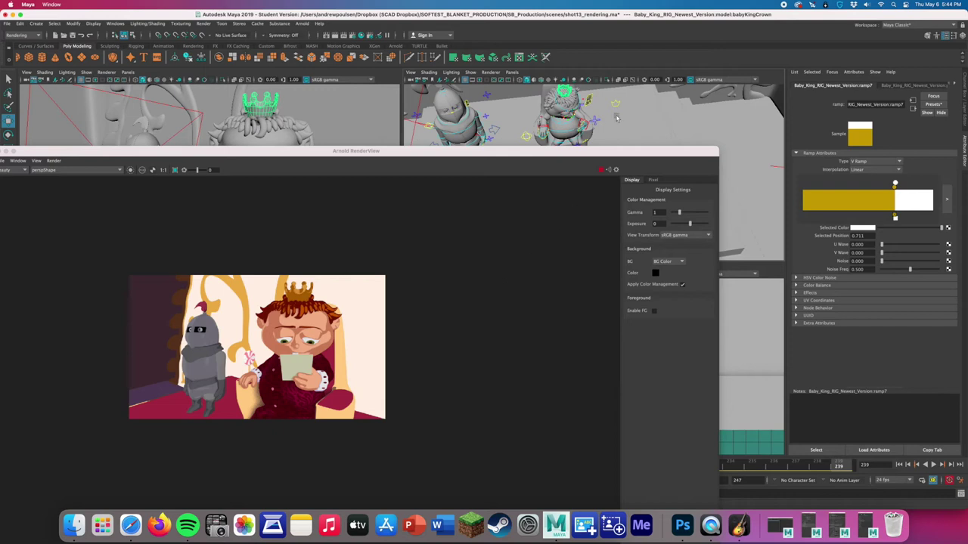
- Open the lollipop top's base tonemap ramp and tighten its purple-to-white transition near the middle, with purple at 0.503
{"action": "left_click", "coordinate": [541, 124]}
{"action": "right_click_drag", "start_coordinate": [540, 125], "coordinate": [538, 300]}
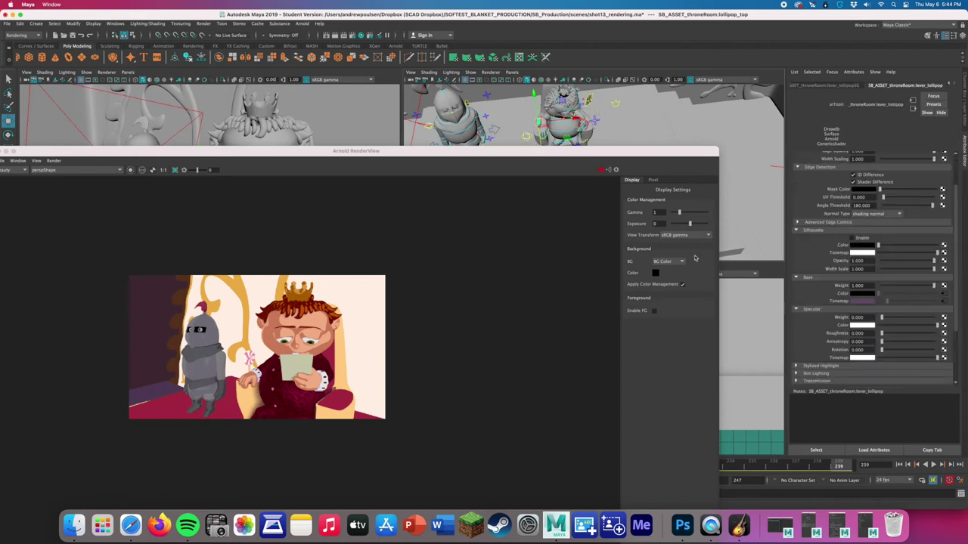
{"action": "left_click", "coordinate": [943, 301]}
{"action": "left_click_drag", "start_coordinate": [822, 184], "coordinate": [870, 186]}
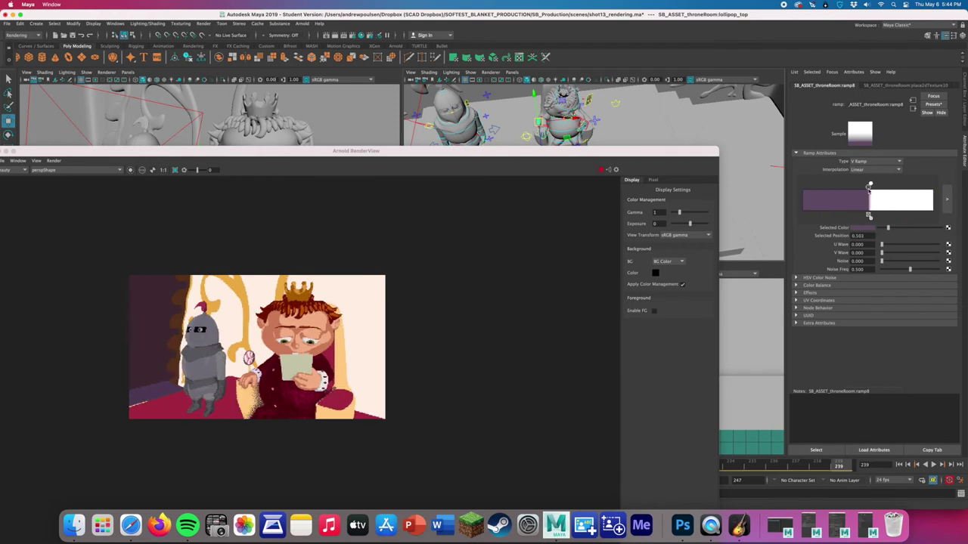
- Lighten the lollipop ramp's purple stop and soften the transition to white, placing purple at 0.575, and check the render up close
{"action": "left_click_drag", "start_coordinate": [888, 228], "coordinate": [912, 227]}
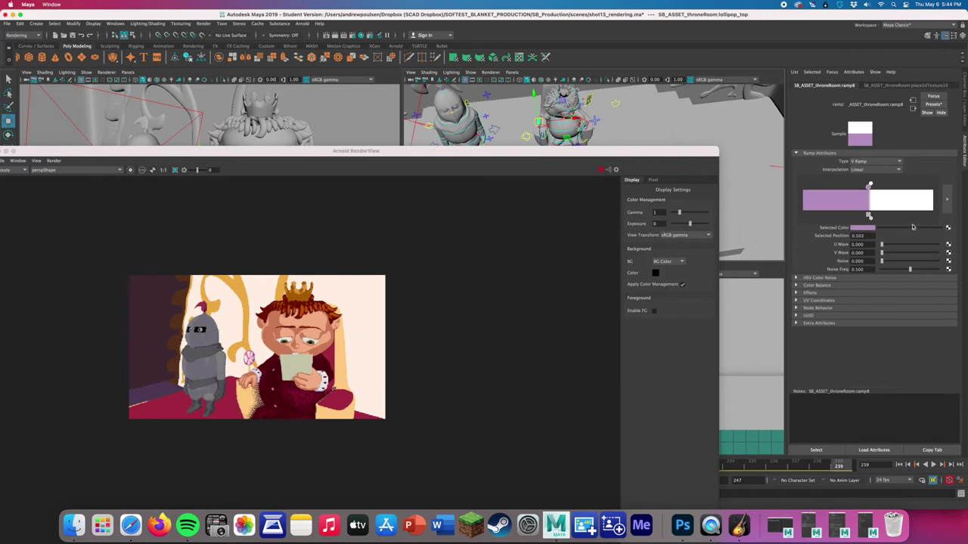
{"action": "left_click", "coordinate": [887, 187]}
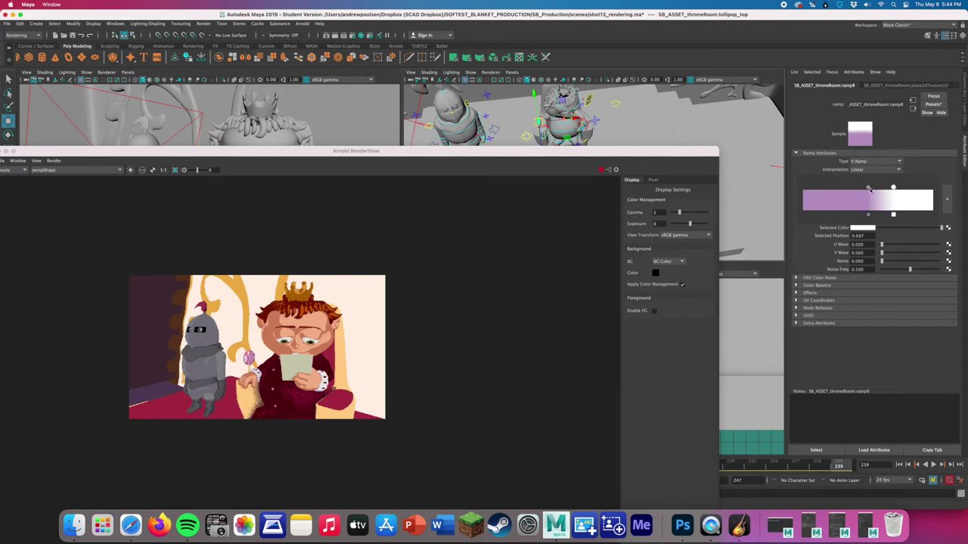
{"action": "left_click_drag", "start_coordinate": [868, 188], "coordinate": [877, 187]}
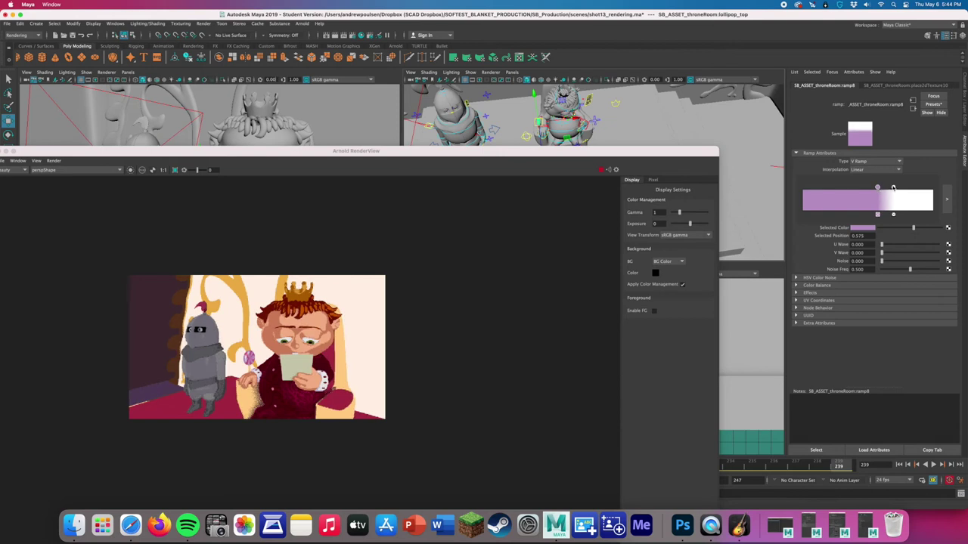
{"action": "scroll", "coordinate": [401, 346], "scroll_direction": "up", "scroll_amount": 5}
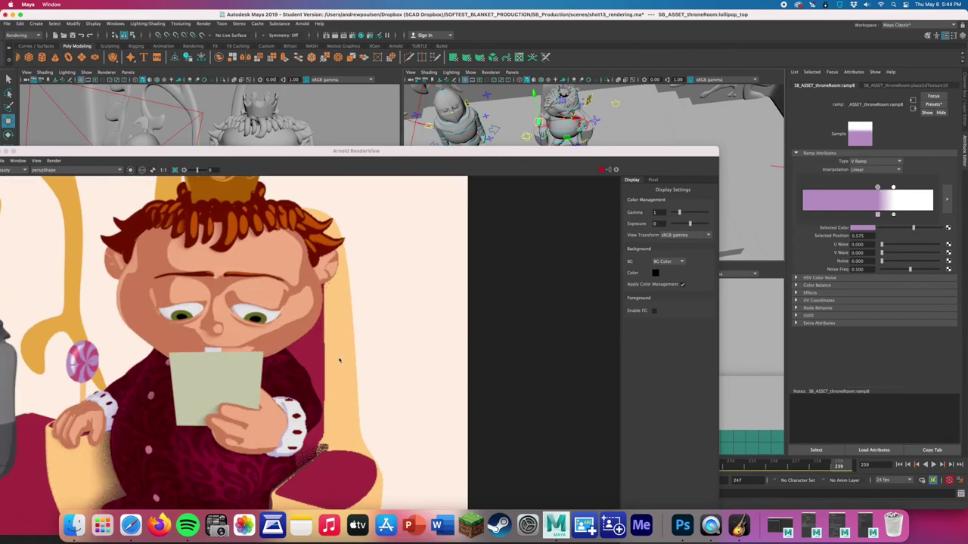
- Open the material attributes of the throne to inspect its toon material's ramp
{"action": "scroll", "coordinate": [339, 361], "scroll_direction": "down", "scroll_amount": 3}
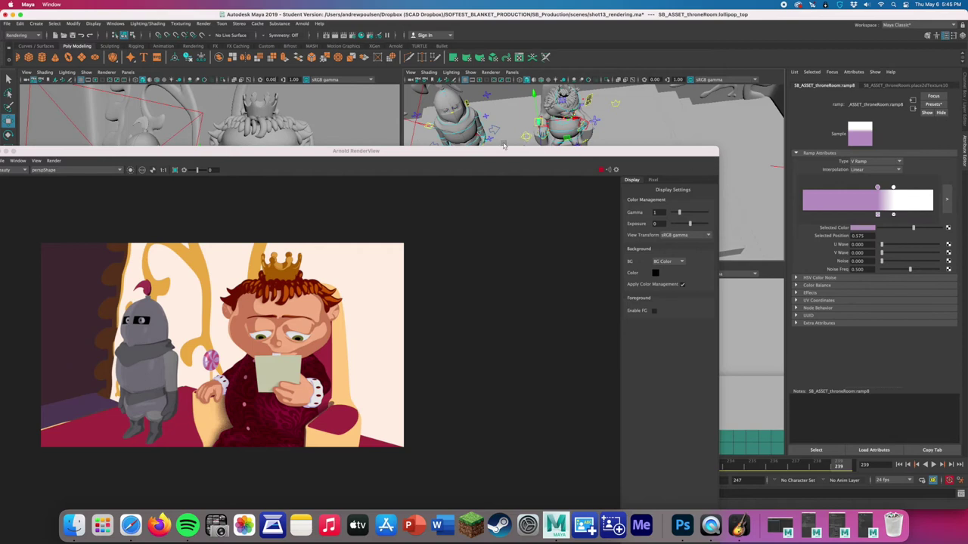
{"action": "left_click", "coordinate": [589, 133]}
{"action": "right_click_drag", "start_coordinate": [589, 134], "coordinate": [594, 307]}
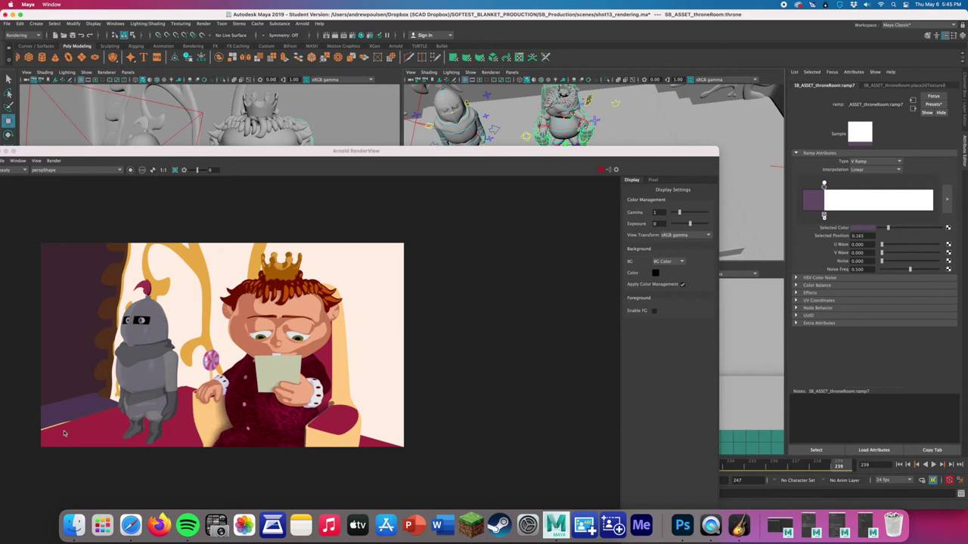
- Select the stairs leading to the throne and stop the running Arnold render
{"action": "left_click", "coordinate": [677, 114]}
{"action": "left_click_drag", "start_coordinate": [660, 128], "coordinate": [650, 137], "text": "alt"}
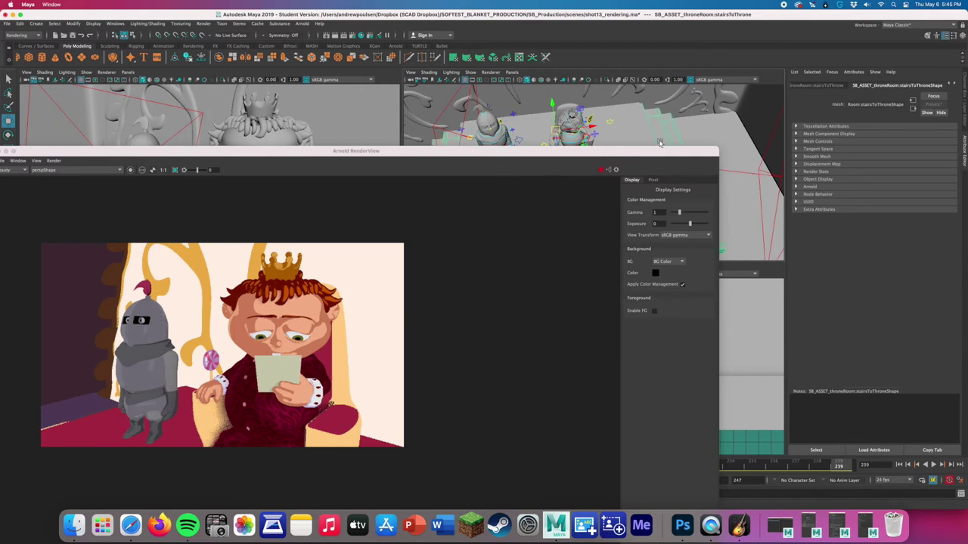
{"action": "left_click_drag", "start_coordinate": [659, 133], "coordinate": [660, 130], "text": "alt"}
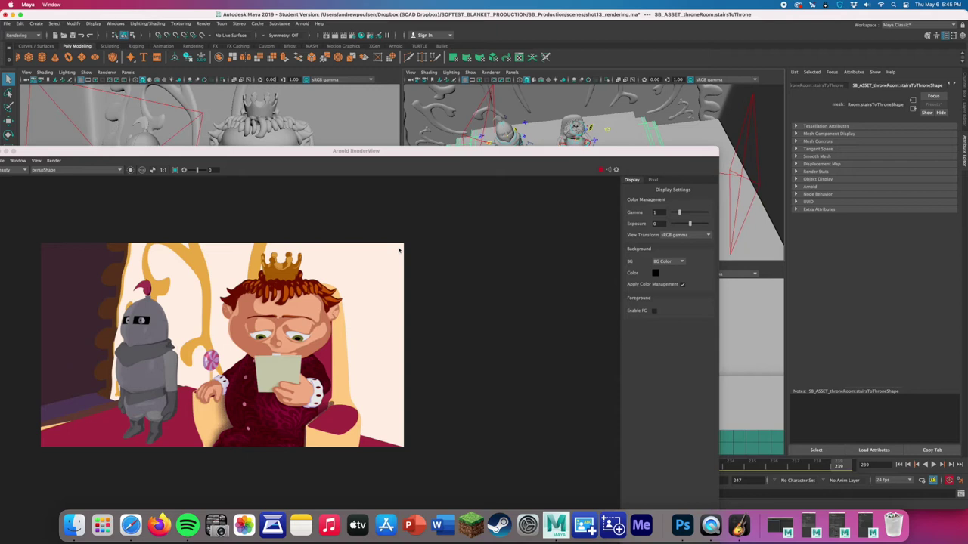
{"action": "left_click", "coordinate": [592, 154]}
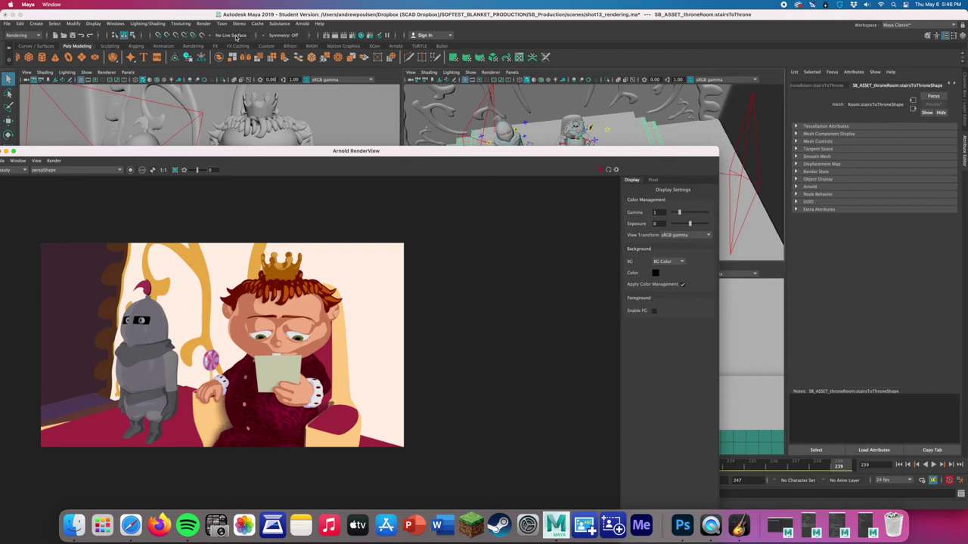
- Save the scene and open the Hypershade, placing it so the rendered characters stay in view
{"action": "left_click", "coordinate": [301, 23]}
{"action": "mouse_move", "coordinate": [319, 62]}
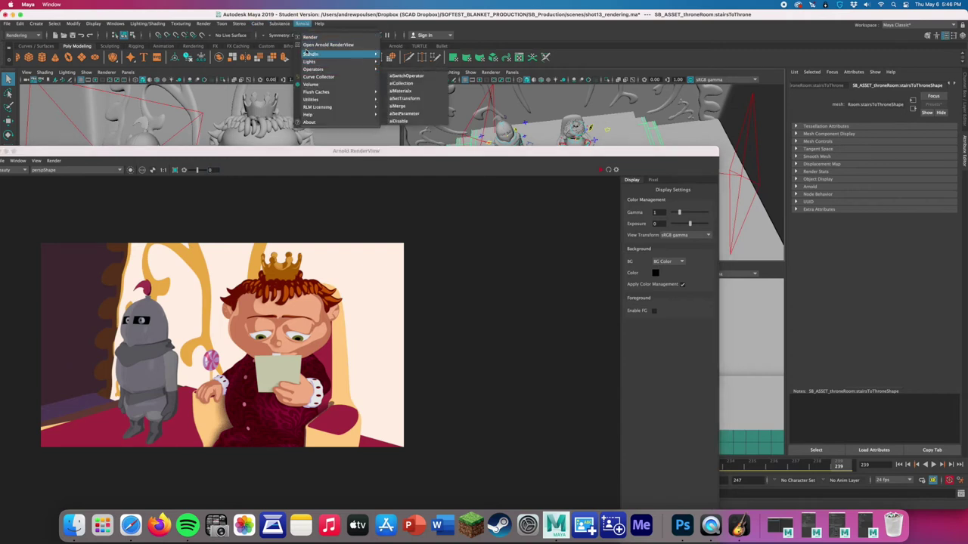
{"action": "left_click", "coordinate": [188, 24]}
{"action": "mouse_move", "coordinate": [222, 24]}
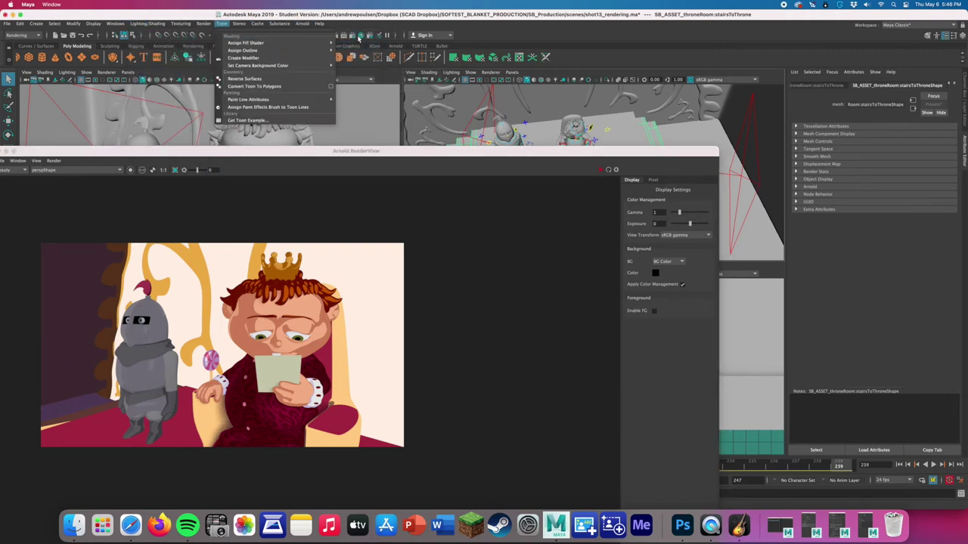
{"action": "left_click", "coordinate": [360, 37]}
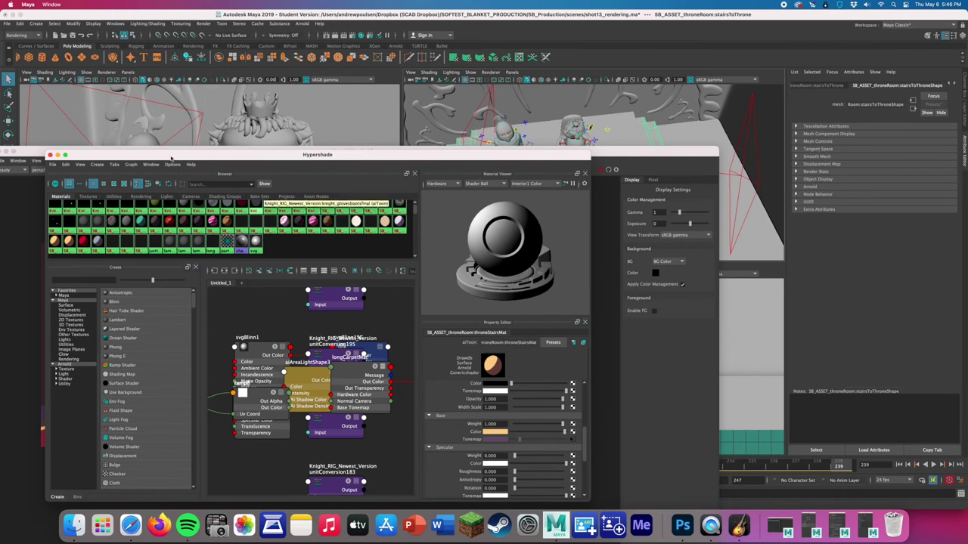
{"action": "left_click", "coordinate": [7, 24]}
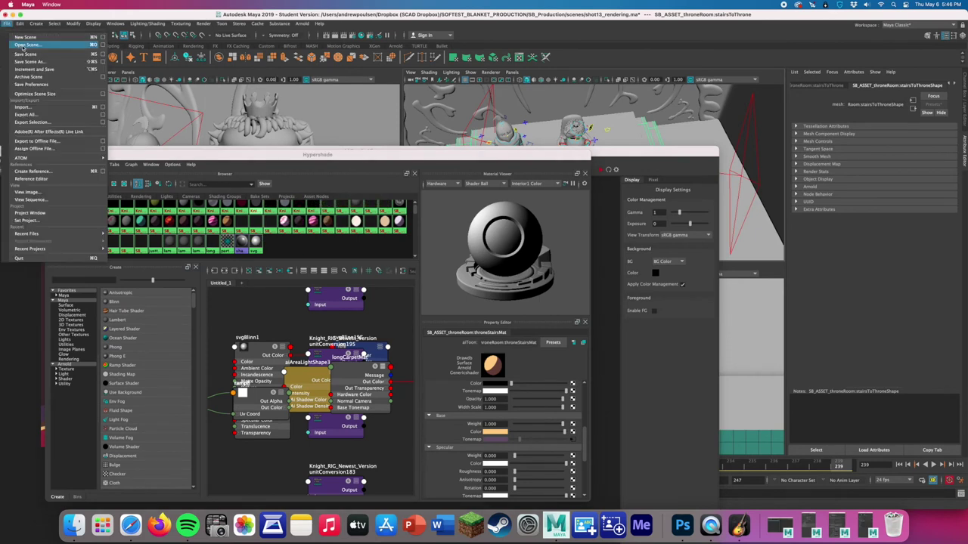
{"action": "left_click", "coordinate": [22, 45]}
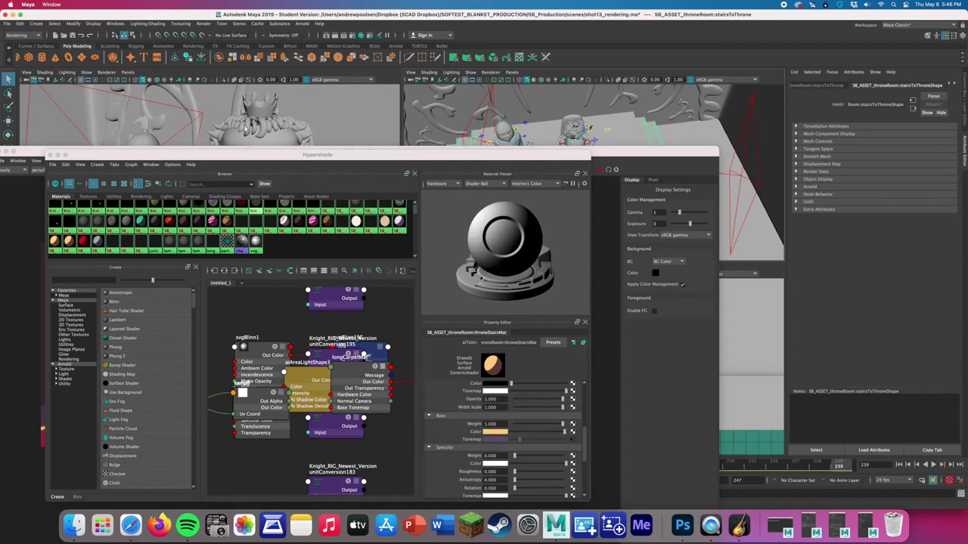
{"action": "left_click_drag", "start_coordinate": [252, 155], "coordinate": [525, 164]}
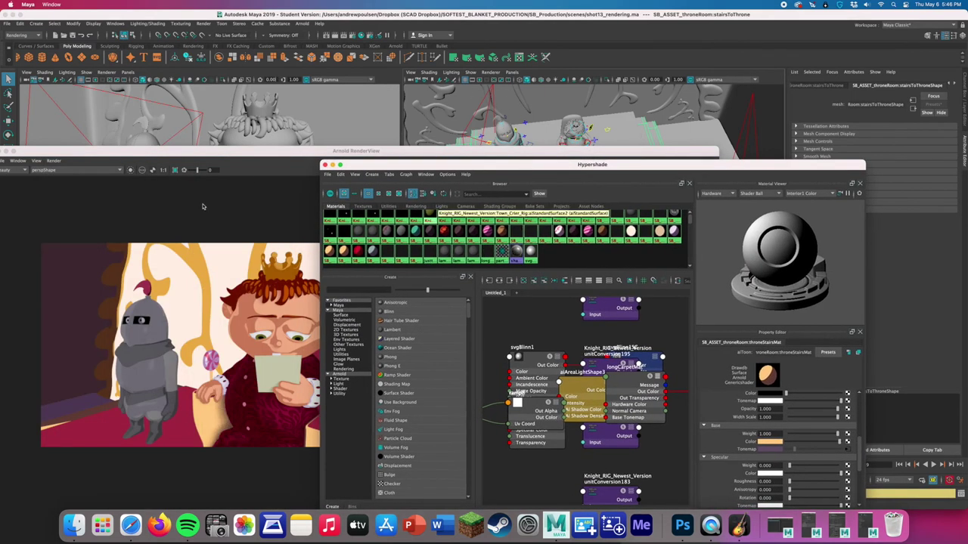
- Find the material of the selected stairs, throneStairsMat, and duplicate it together with its shading network
{"action": "left_click", "coordinate": [340, 175]}
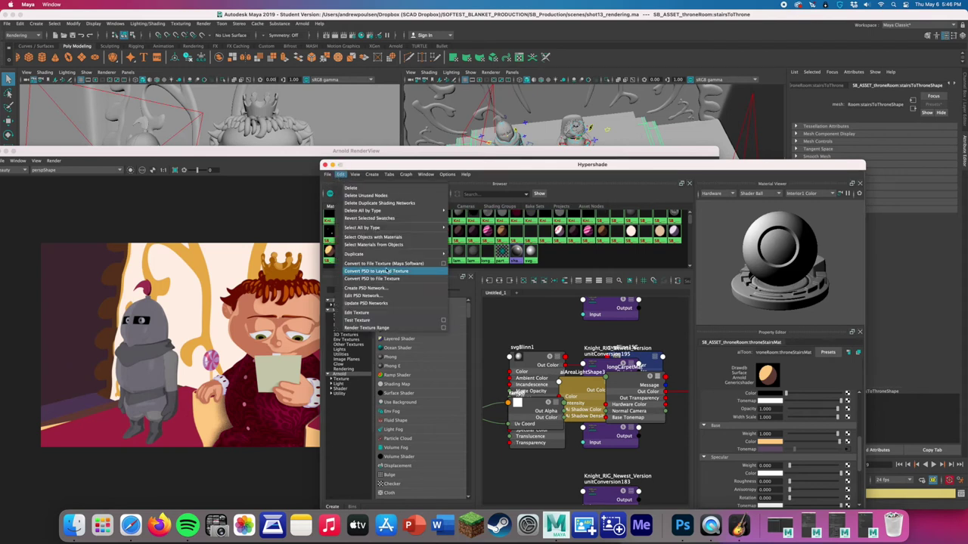
{"action": "left_click", "coordinate": [382, 243]}
{"action": "scroll", "coordinate": [572, 251], "scroll_direction": "up", "scroll_amount": 1}
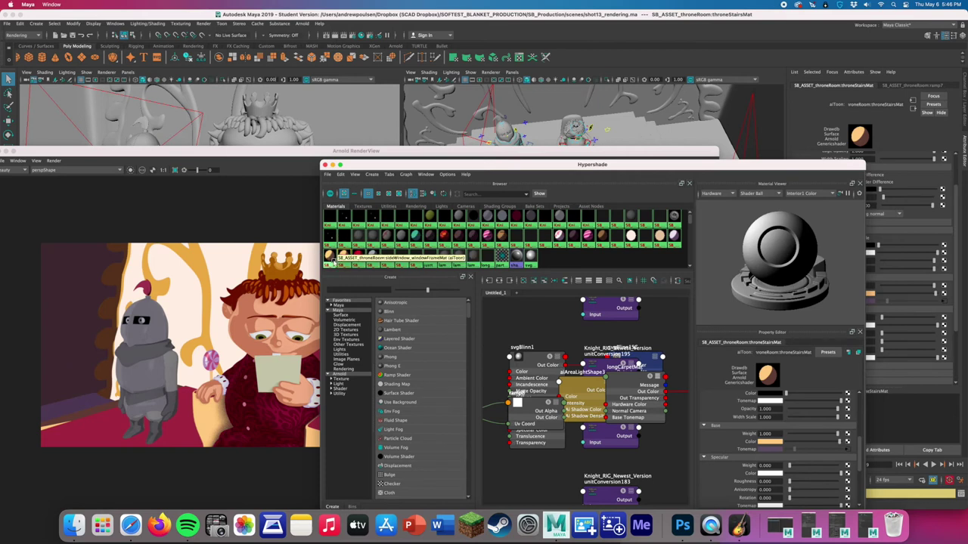
{"action": "left_click", "coordinate": [340, 175]}
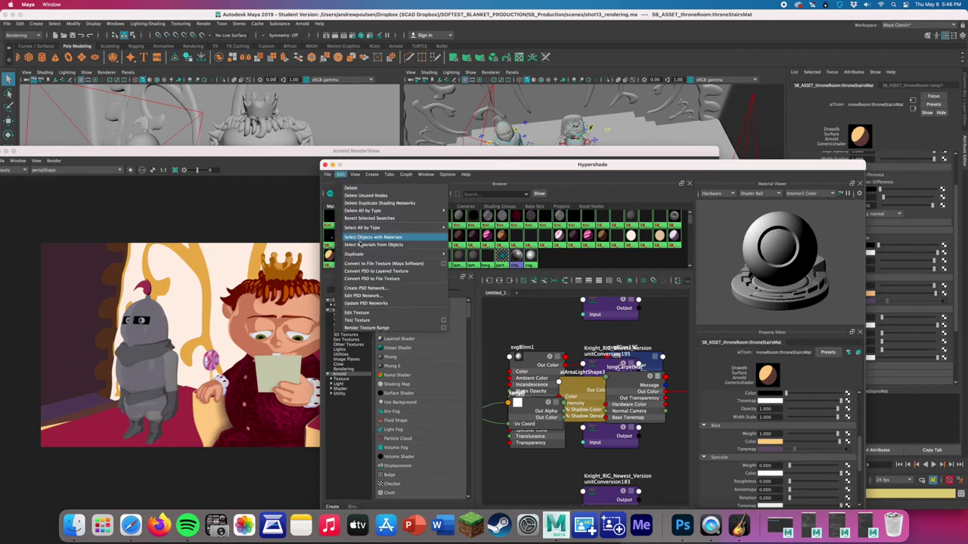
{"action": "left_click", "coordinate": [361, 262]}
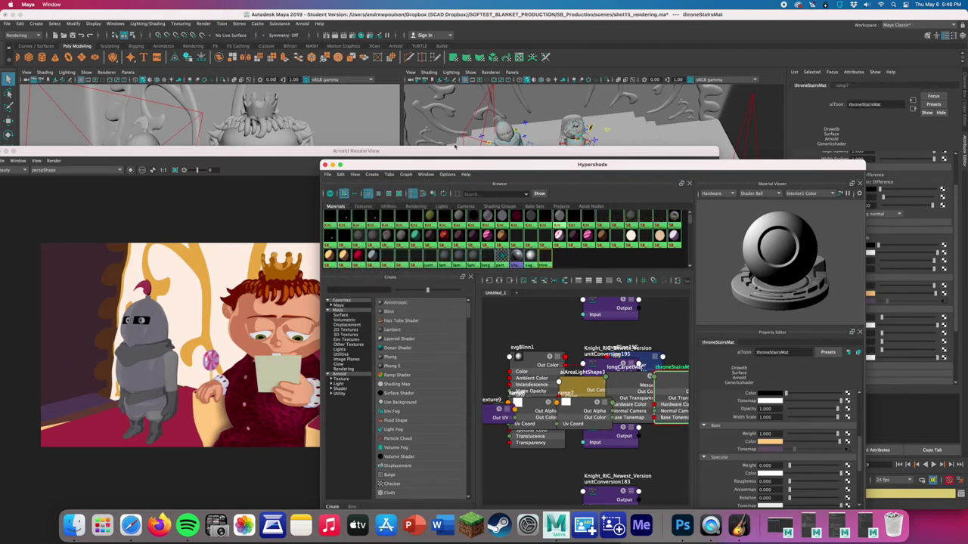
- Assign the duplicated throneStairsMat to the stairs leading to the throne and restart the Arnold render
{"action": "left_click", "coordinate": [458, 141]}
{"action": "right_click", "coordinate": [544, 261]}
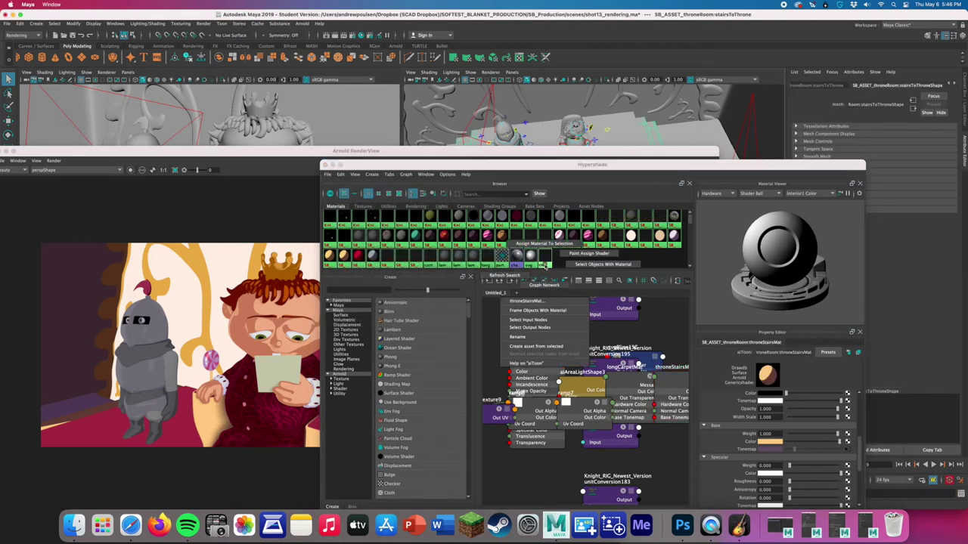
{"action": "left_click", "coordinate": [541, 236]}
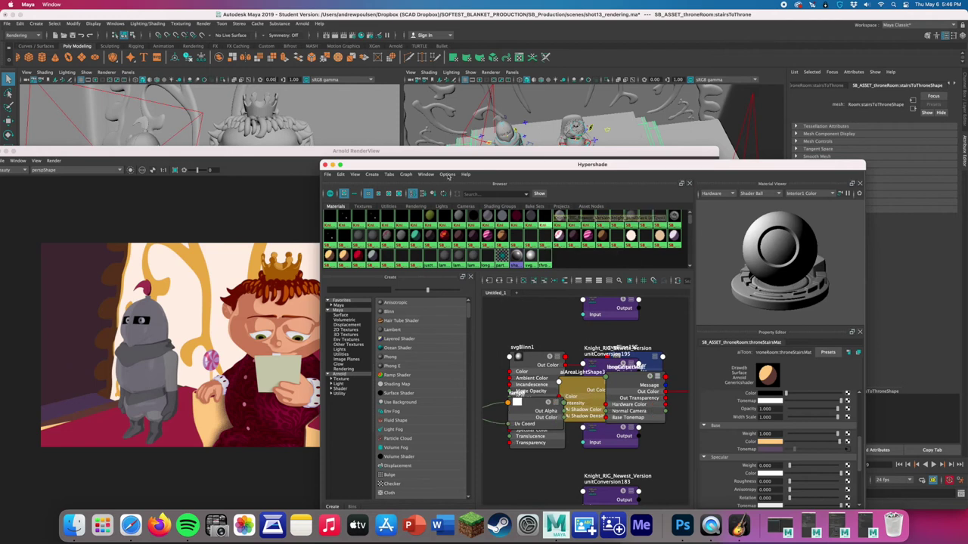
{"action": "left_click", "coordinate": [271, 201]}
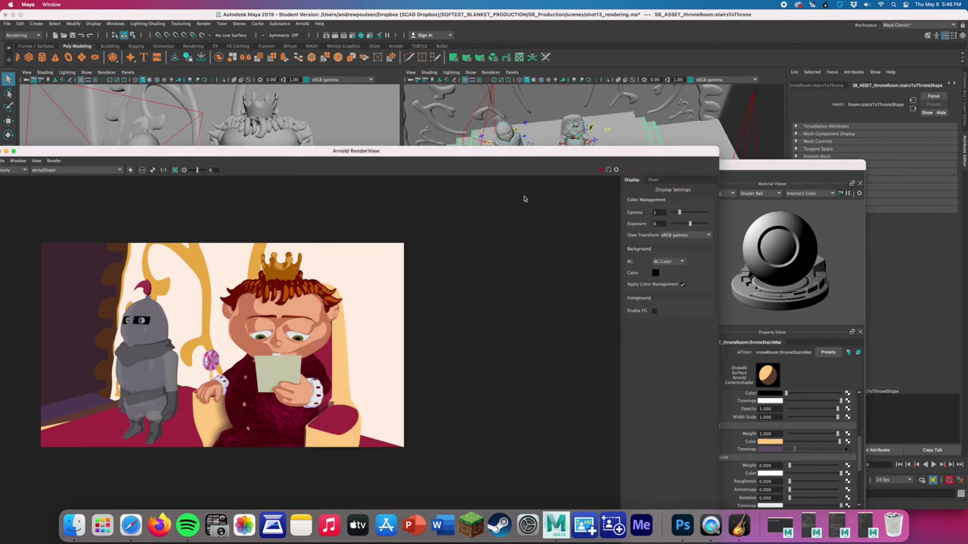
{"action": "left_click", "coordinate": [601, 170]}
- Select the throne in object mode and open the tonemap ramp of its throneStairsMat material
{"action": "left_click", "coordinate": [572, 121]}
{"action": "right_click", "coordinate": [572, 120]}
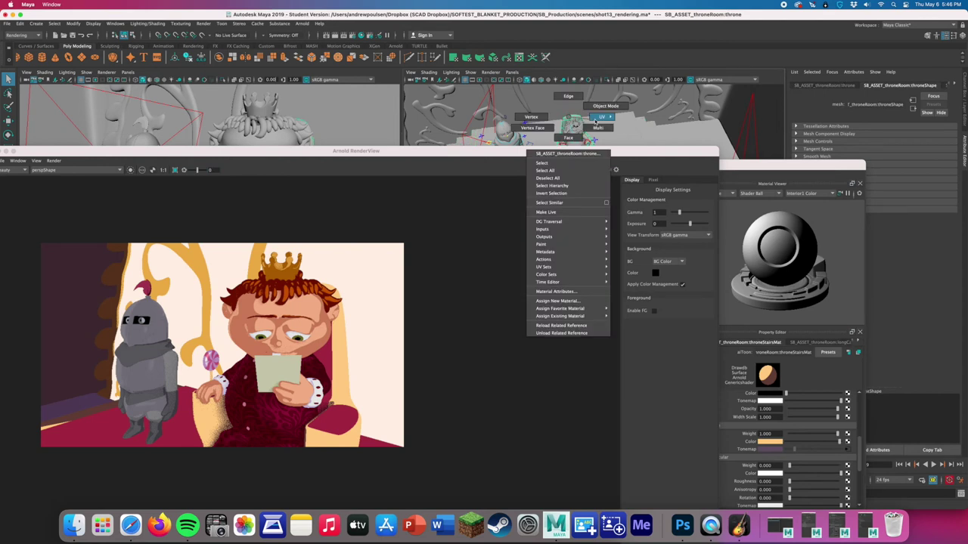
{"action": "left_click", "coordinate": [574, 122]}
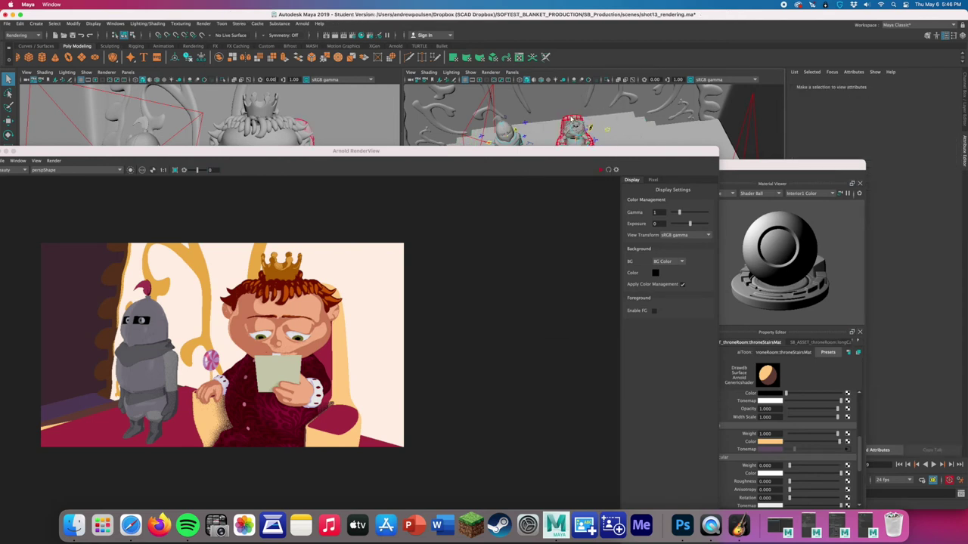
{"action": "right_click", "coordinate": [570, 120]}
{"action": "right_click_drag", "start_coordinate": [571, 121], "coordinate": [571, 292]}
{"action": "left_click", "coordinate": [571, 120]}
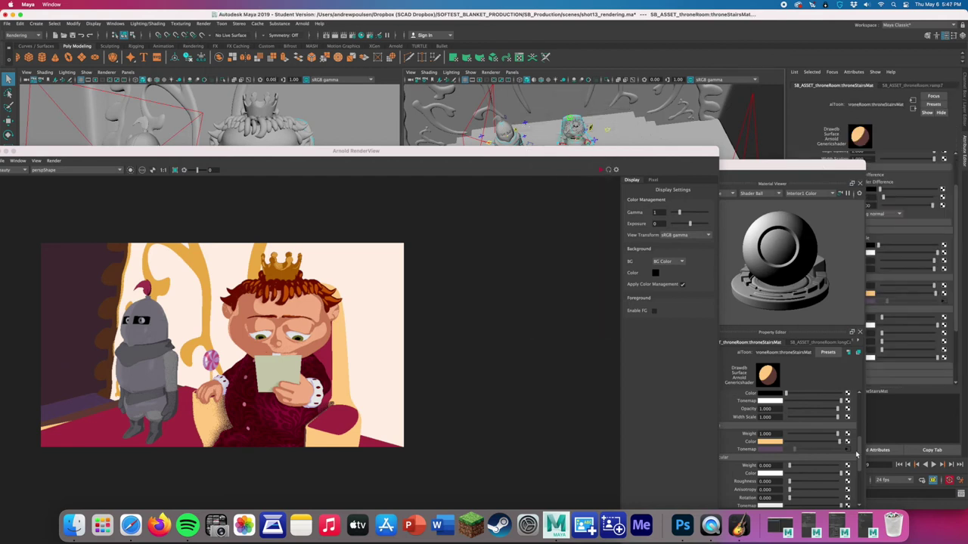
{"action": "left_click", "coordinate": [850, 453]}
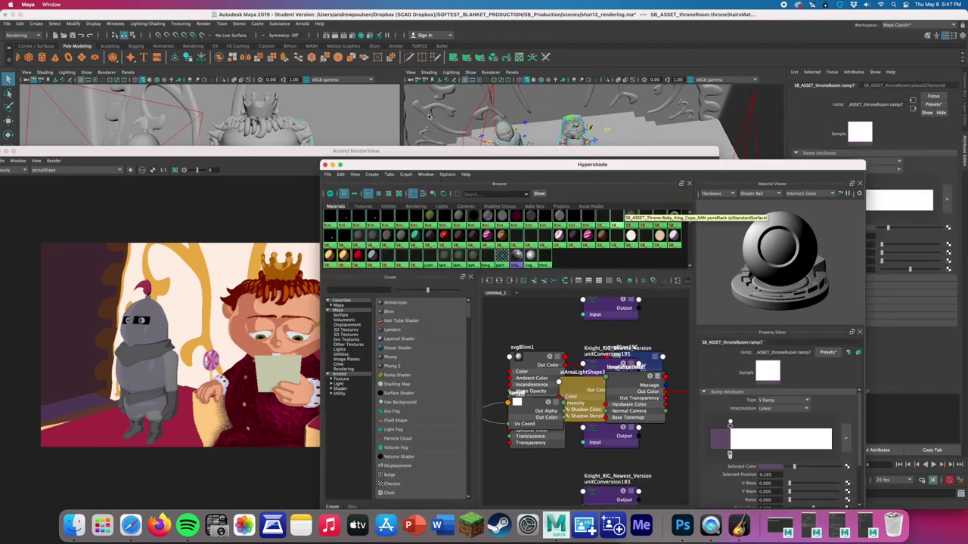
- Shift the throne's shadow ramp with the white stop at 0.483 and the purple stop at about 0.455, then minimise the Hypershade
{"action": "left_click_drag", "start_coordinate": [398, 165], "coordinate": [532, 110]}
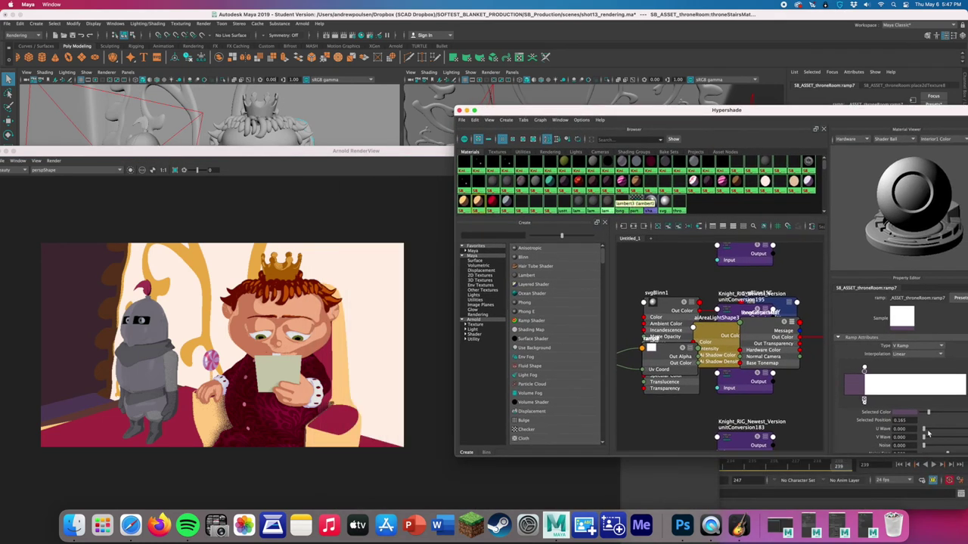
{"action": "left_click_drag", "start_coordinate": [864, 370], "coordinate": [932, 372]}
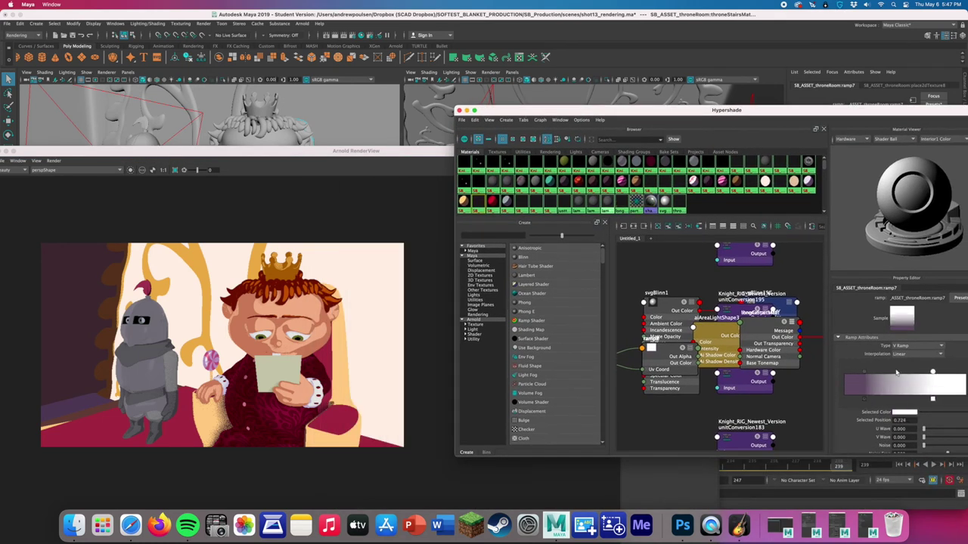
{"action": "left_click_drag", "start_coordinate": [864, 373], "coordinate": [931, 372]}
{"action": "left_click", "coordinate": [441, 244]}
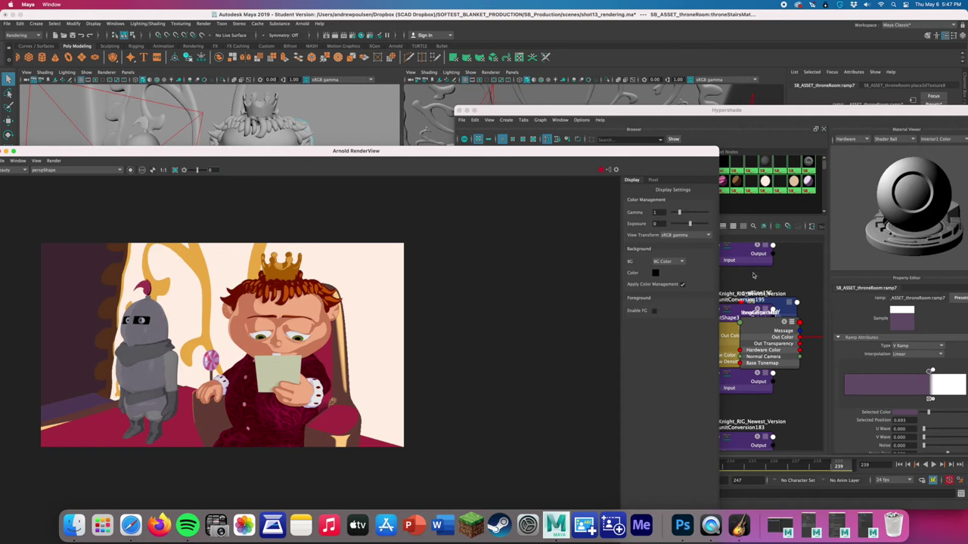
{"action": "left_click_drag", "start_coordinate": [931, 371], "coordinate": [901, 374]}
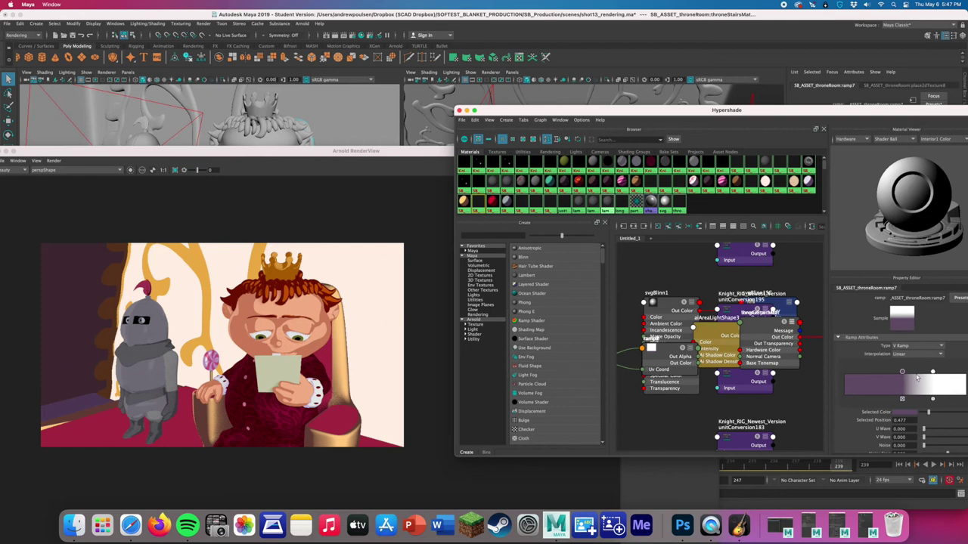
{"action": "left_click_drag", "start_coordinate": [931, 373], "coordinate": [903, 374]}
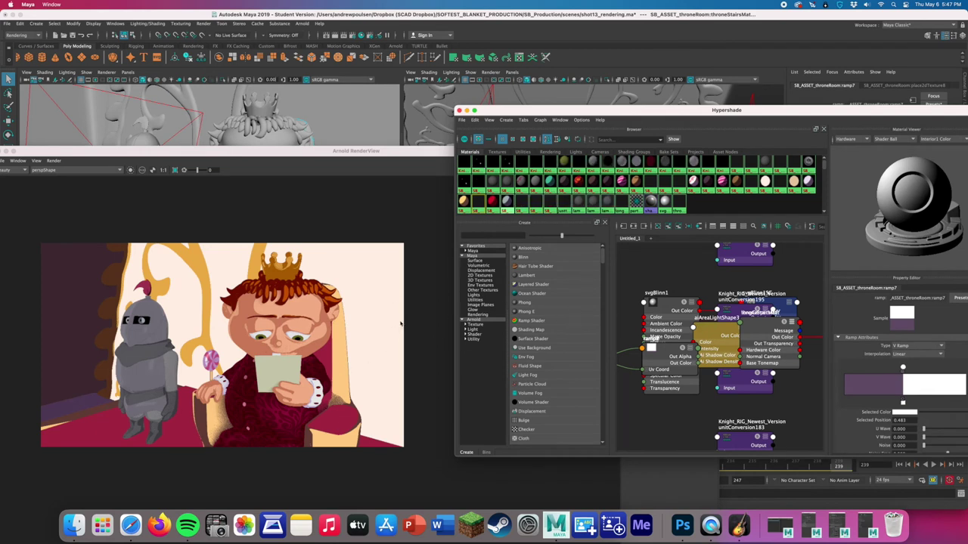
{"action": "left_click_drag", "start_coordinate": [903, 367], "coordinate": [900, 370]}
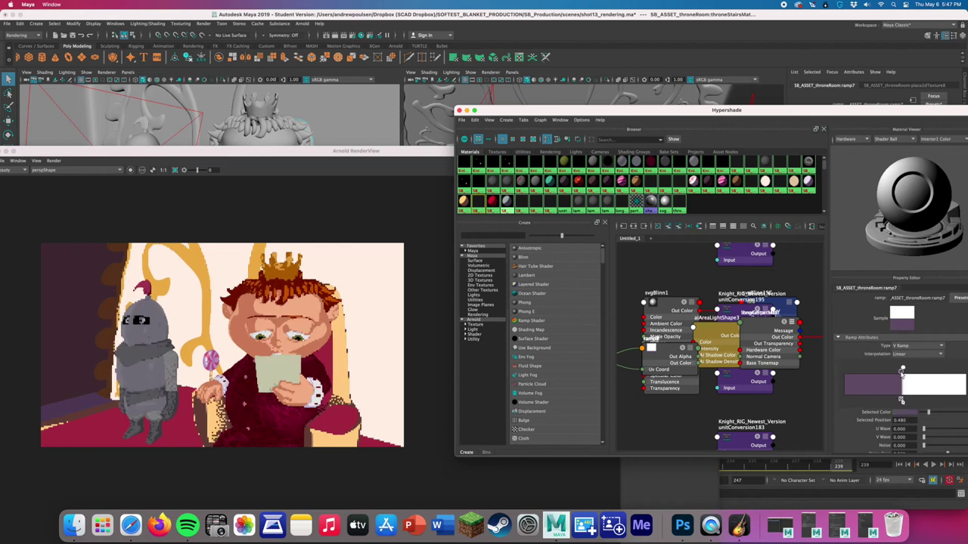
{"action": "left_click", "coordinate": [376, 216]}
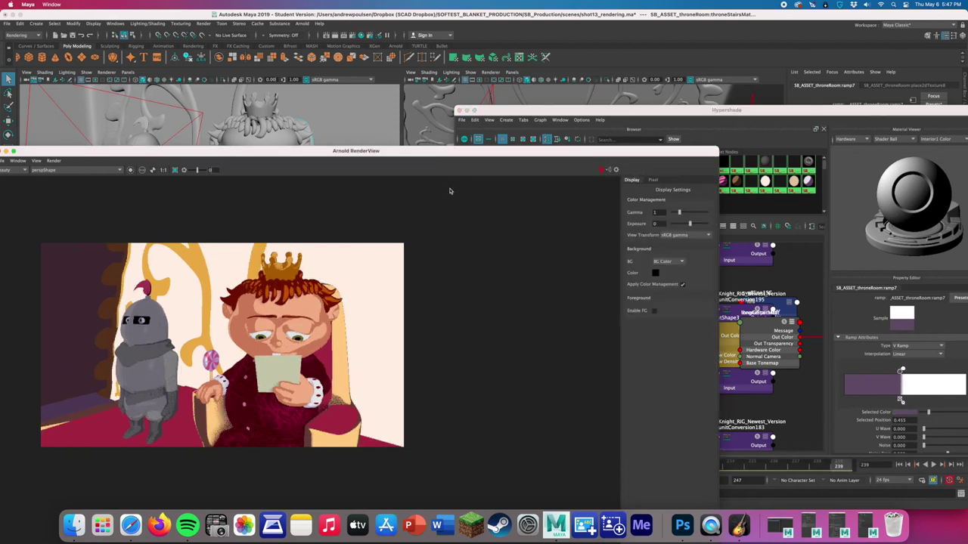
{"action": "left_click", "coordinate": [466, 112]}
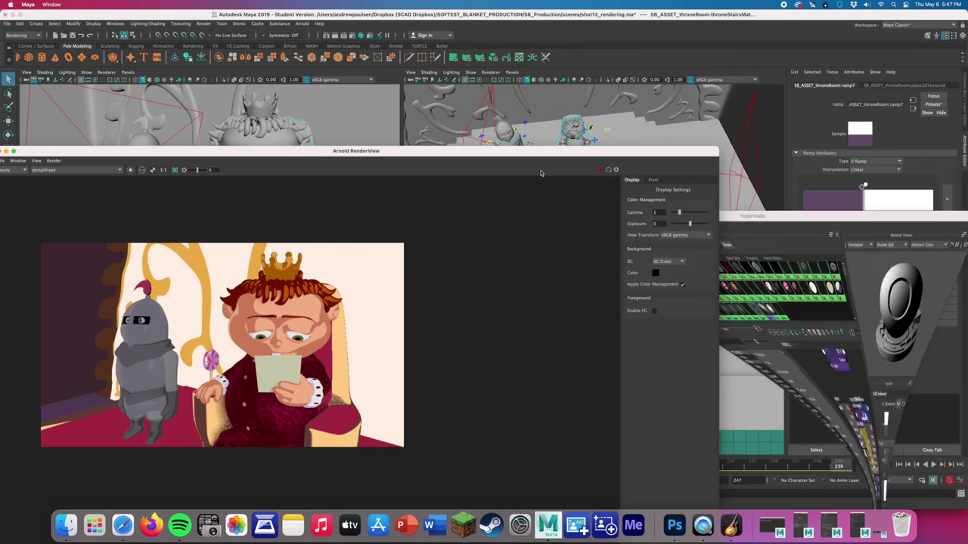
- Select the area light at the open side of the room and list aiAreaLight1's illuminated objects in light-centric light linking
{"action": "left_click", "coordinate": [745, 140]}
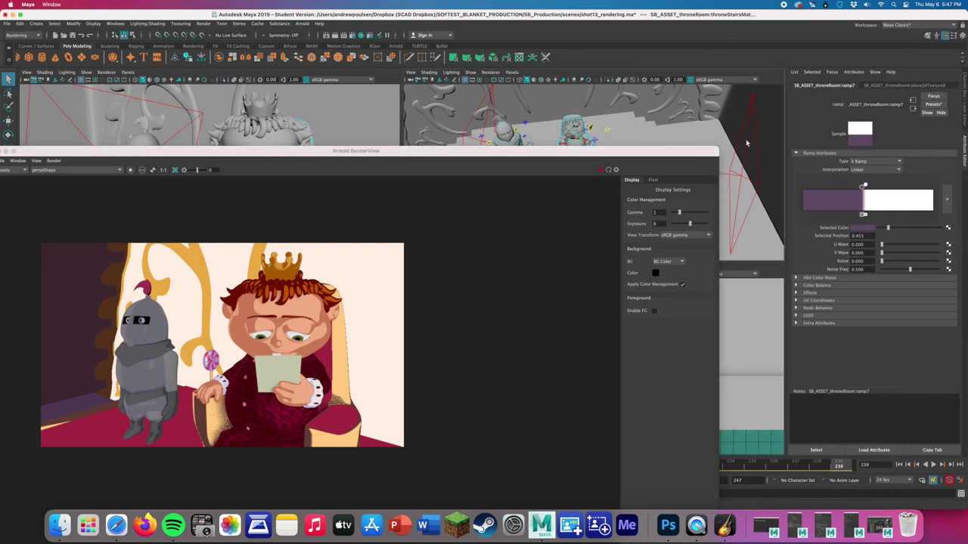
{"action": "left_click", "coordinate": [147, 24]}
{"action": "left_click", "coordinate": [147, 23]}
{"action": "left_click", "coordinate": [147, 24]}
{"action": "mouse_move", "coordinate": [183, 93]}
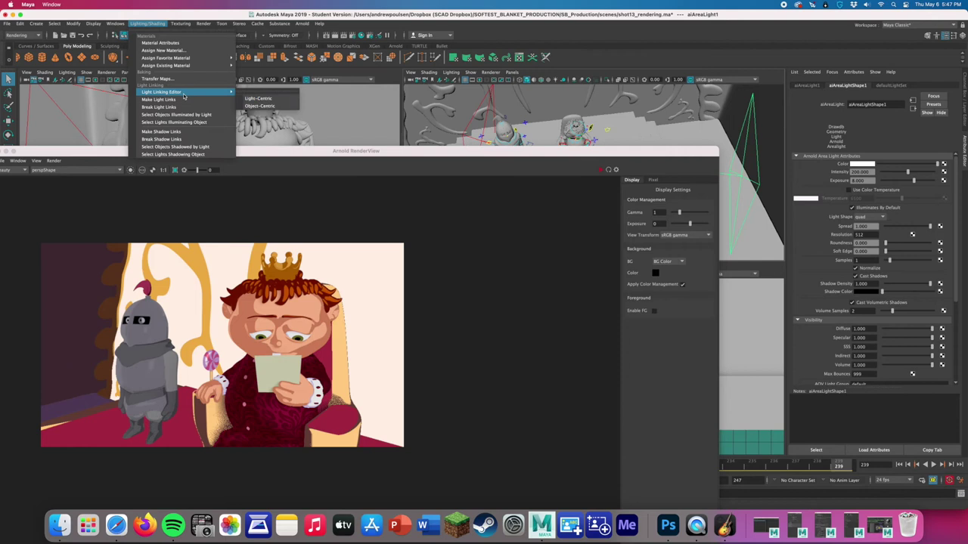
{"action": "left_click", "coordinate": [257, 98]}
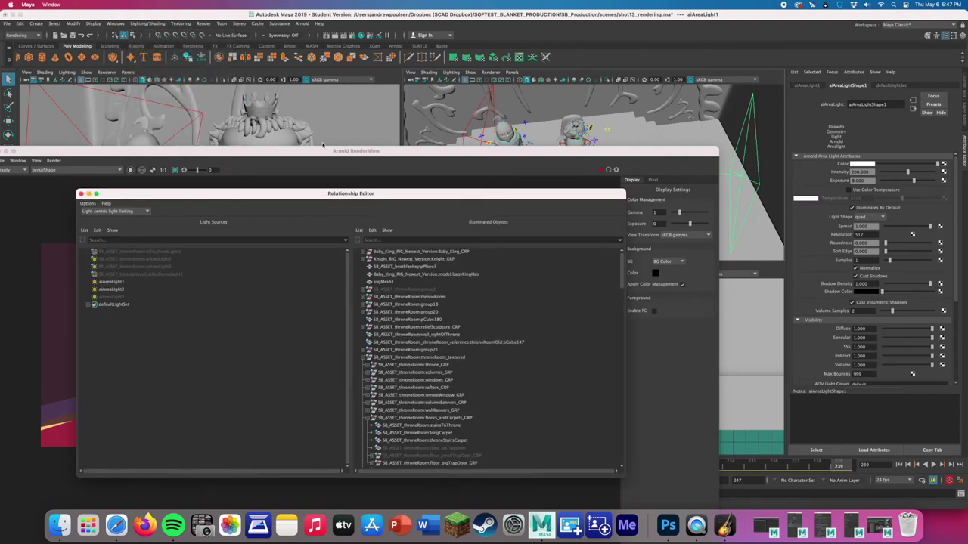
{"action": "left_click", "coordinate": [115, 282]}
- Examine which throne room groups aiAreaLight1 illuminates, including the contents of floors_andCarpets_GRP
{"action": "scroll", "coordinate": [441, 374], "scroll_direction": "down", "scroll_amount": 10}
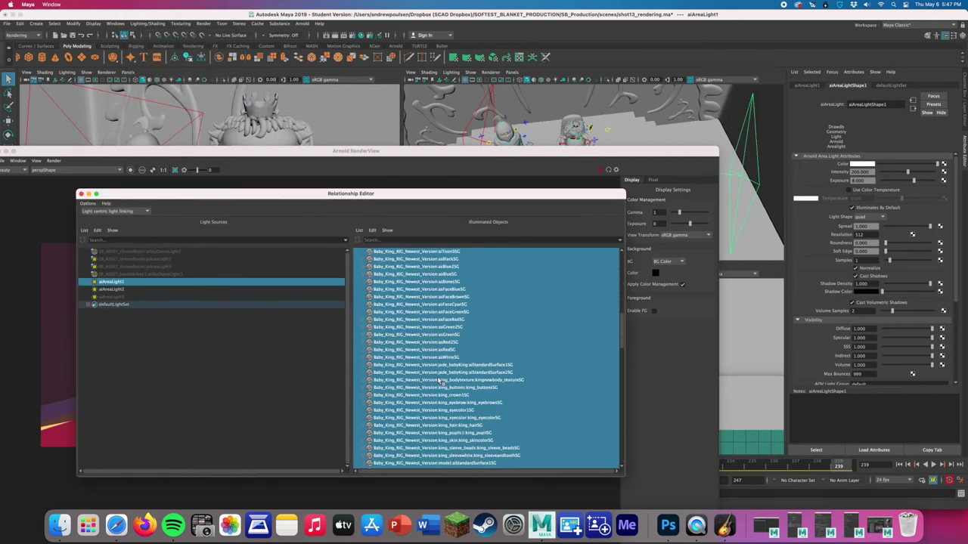
{"action": "scroll", "coordinate": [441, 382], "scroll_direction": "up", "scroll_amount": 5}
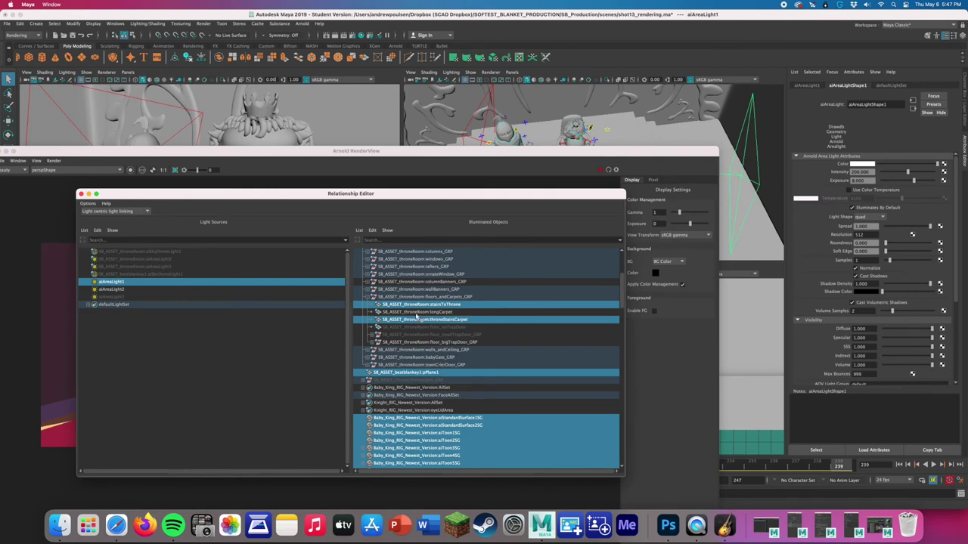
{"action": "scroll", "coordinate": [405, 301], "scroll_direction": "up", "scroll_amount": 2}
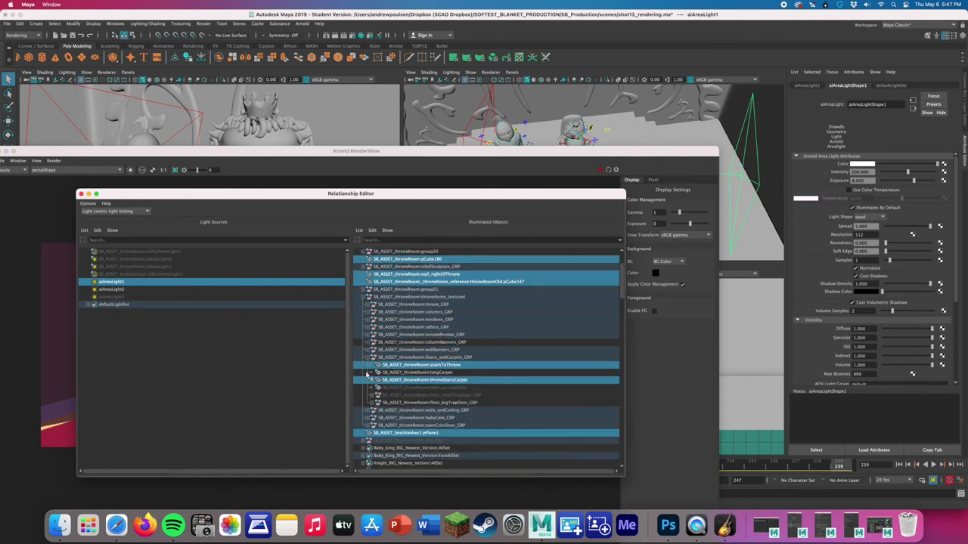
{"action": "left_click", "coordinate": [367, 358]}
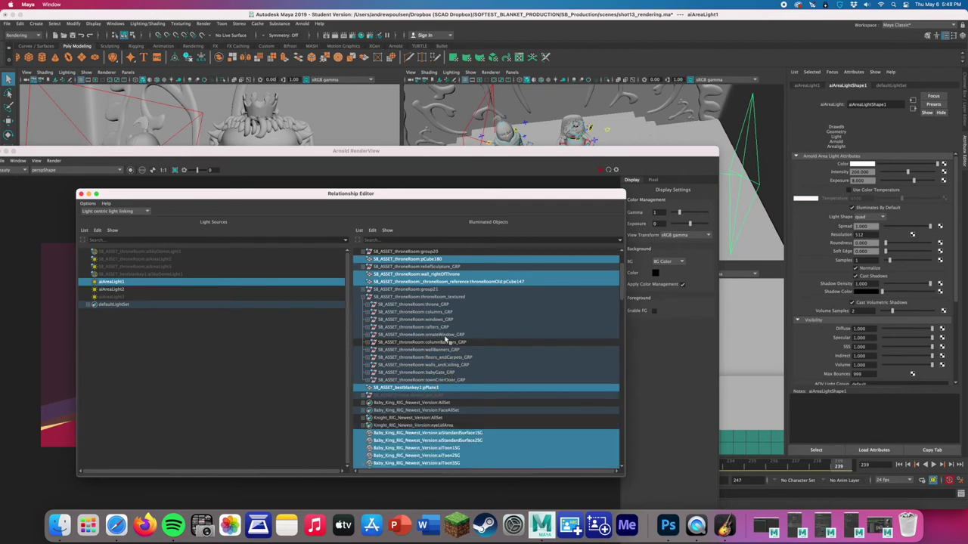
{"action": "scroll", "coordinate": [447, 290], "scroll_direction": "up", "scroll_amount": 2}
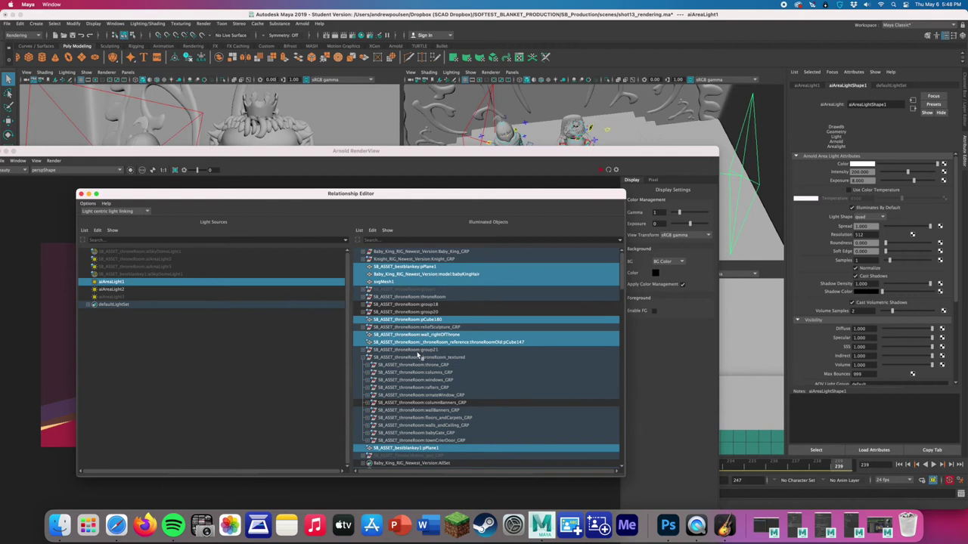
{"action": "scroll", "coordinate": [419, 358], "scroll_direction": "down", "scroll_amount": 2}
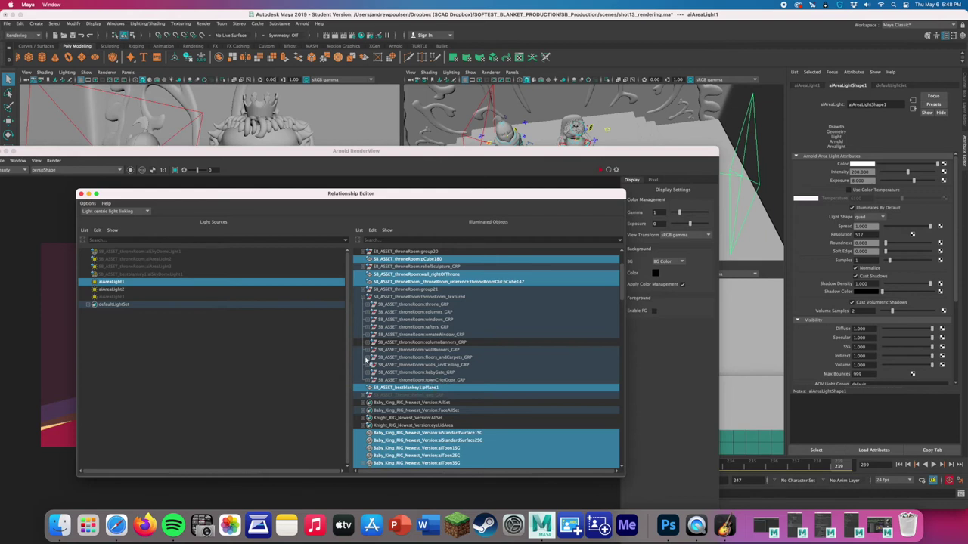
{"action": "left_click", "coordinate": [368, 359]}
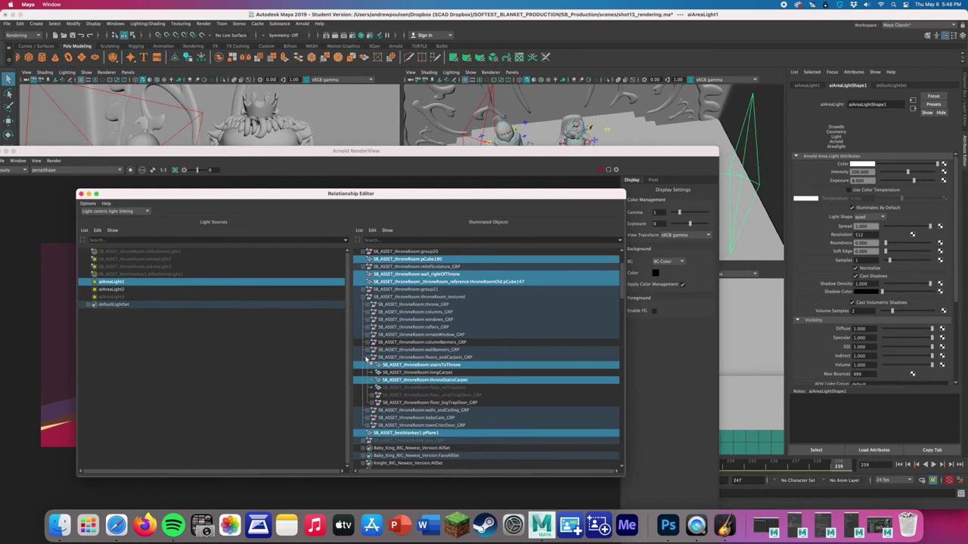
{"action": "left_click", "coordinate": [368, 360]}
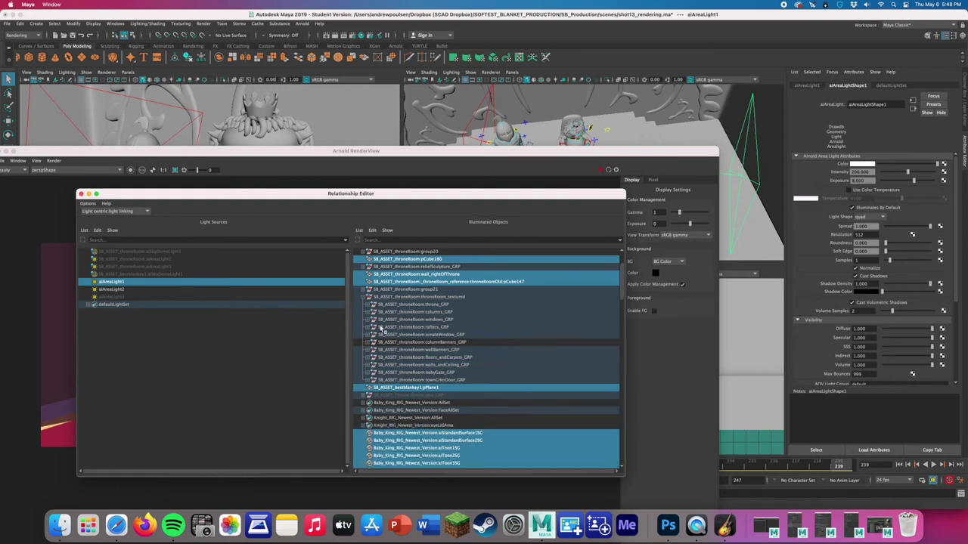
- Unlink throne_GRP from aiAreaLight1 and restart the Arnold render
{"action": "scroll", "coordinate": [384, 327], "scroll_direction": "up", "scroll_amount": 3}
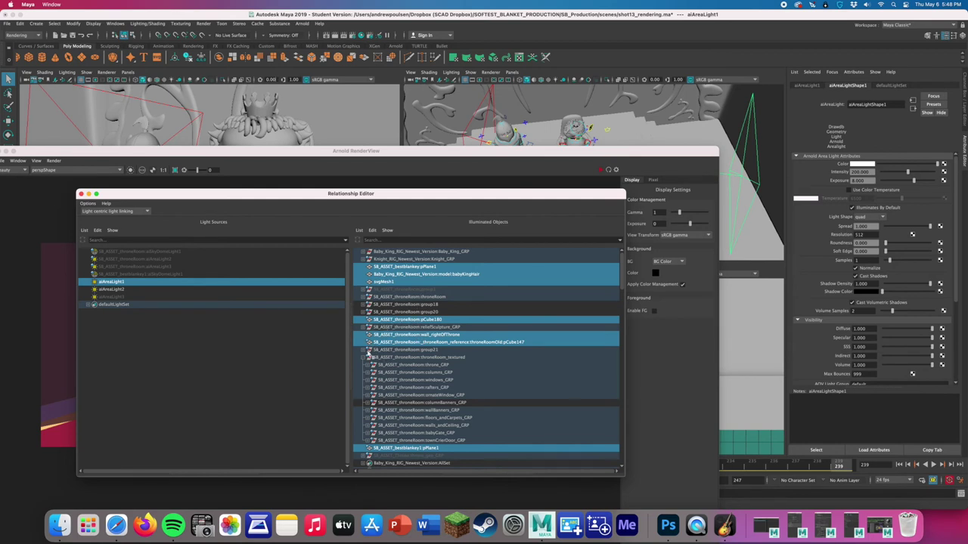
{"action": "left_click", "coordinate": [365, 350]}
{"action": "left_click", "coordinate": [364, 351]}
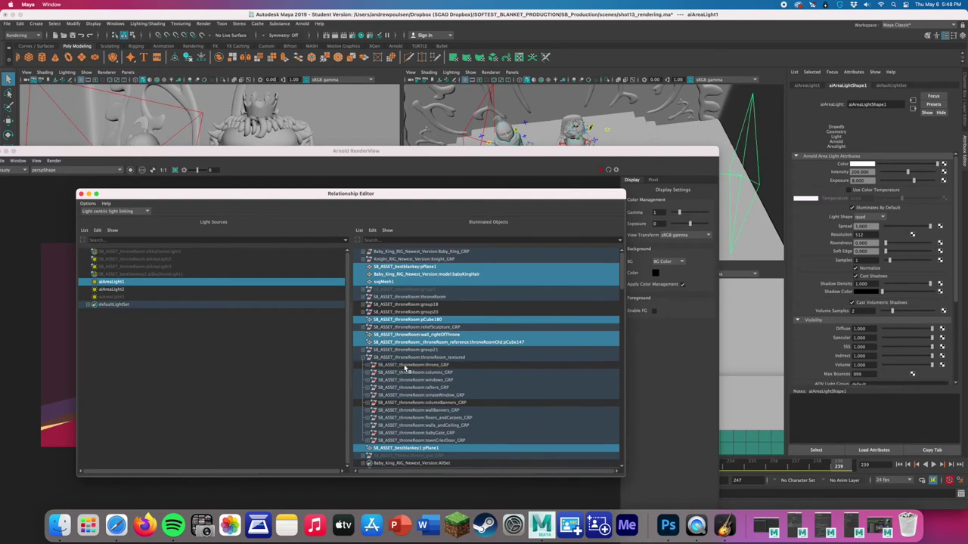
{"action": "left_click", "coordinate": [583, 178]}
{"action": "left_click", "coordinate": [600, 171]}
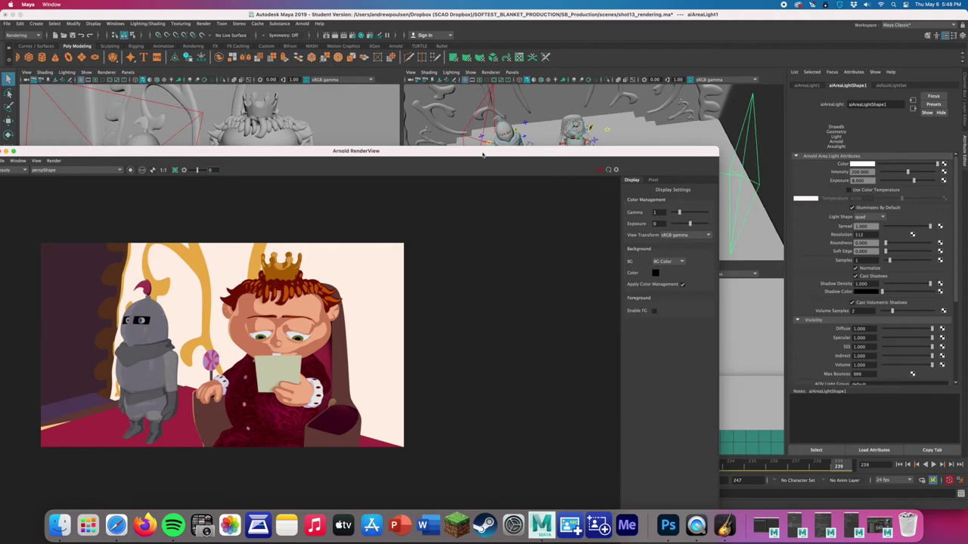
- Check the light links of aiAreaLight2, especially for throne_GRP, and return to the render
{"action": "left_click_drag", "start_coordinate": [484, 151], "coordinate": [484, 225]}
{"action": "left_click", "coordinate": [423, 199]}
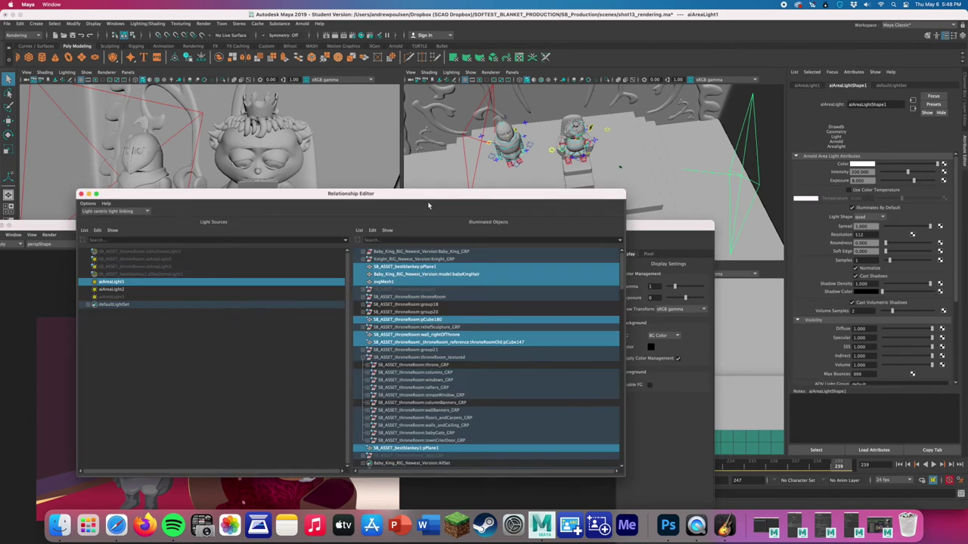
{"action": "left_click", "coordinate": [131, 290]}
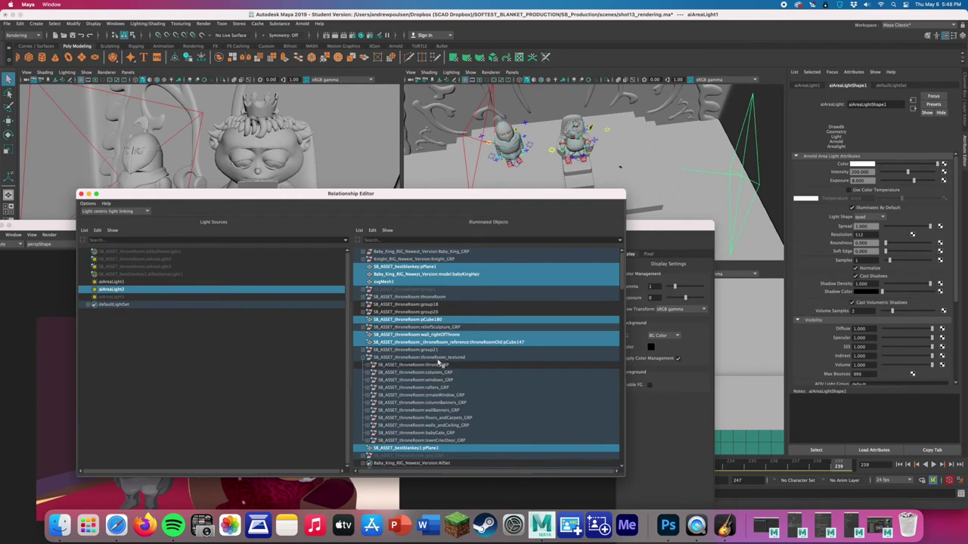
{"action": "left_click", "coordinate": [635, 244]}
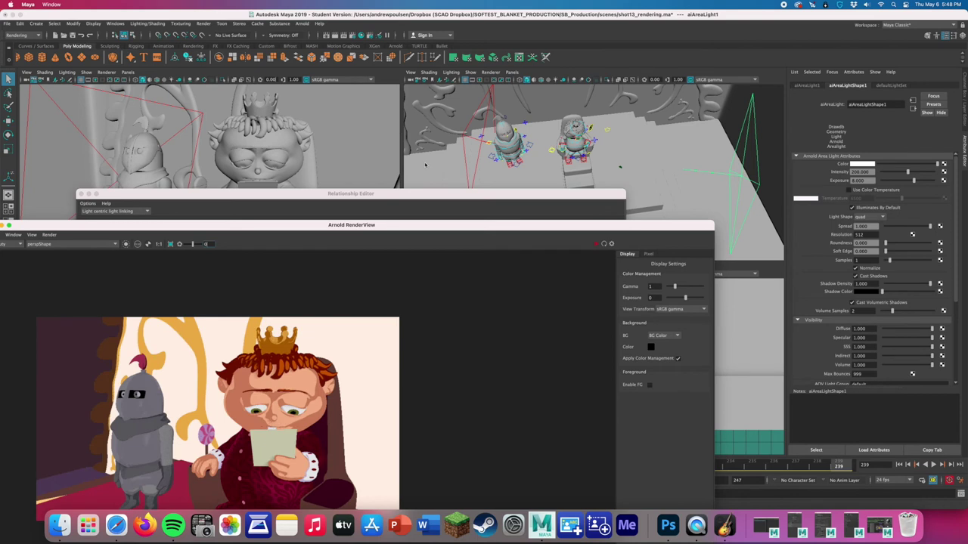
- Duplicate the area light beside the knight, move the copy next to the king and rotate it towards the throne
{"action": "left_click", "coordinate": [462, 137]}
{"action": "left_click", "coordinate": [487, 152]}
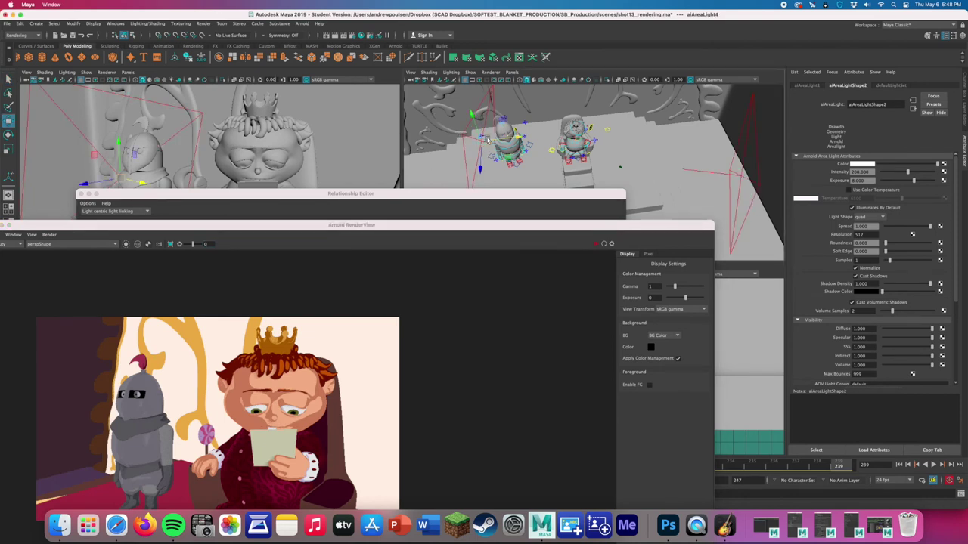
{"action": "left_click", "coordinate": [563, 151]}
{"action": "key", "text": "e"}
{"action": "left_click_drag", "start_coordinate": [566, 153], "coordinate": [609, 115]}
{"action": "key", "text": "w"}
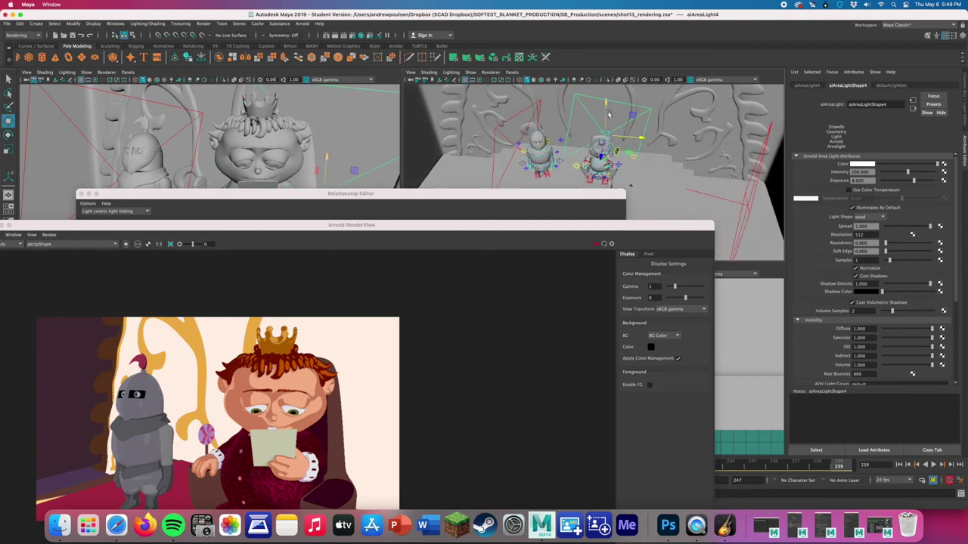
{"action": "key", "text": "e"}
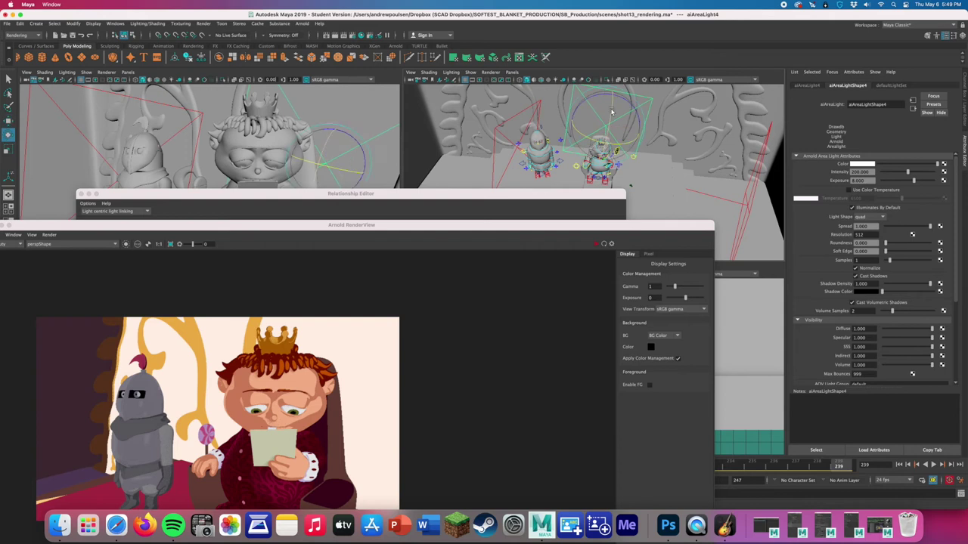
{"action": "left_click_drag", "start_coordinate": [631, 103], "coordinate": [627, 102]}
{"action": "key", "text": "w"}
{"action": "left_click_drag", "start_coordinate": [621, 137], "coordinate": [684, 179], "text": "alt"}
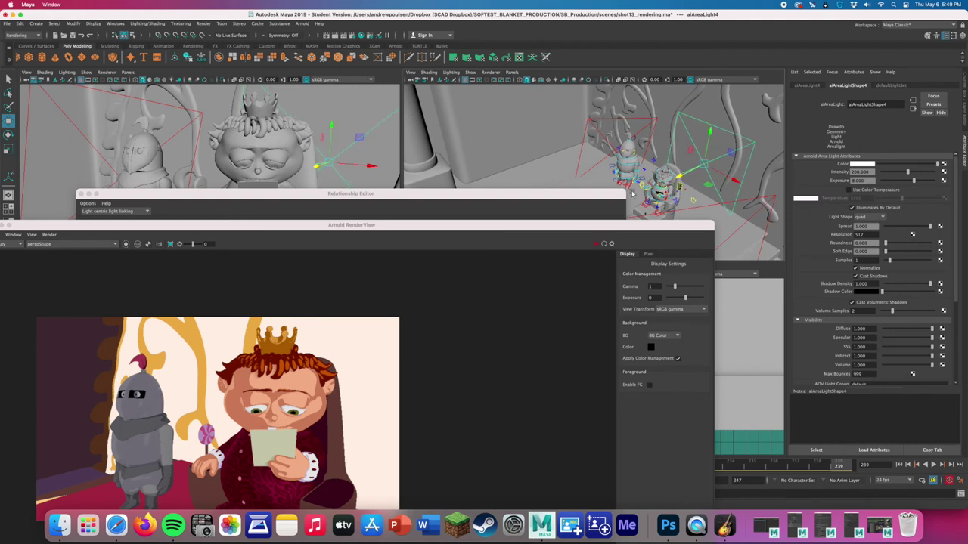
- Make aiAreaLight4 not illuminate by default, link it only to throne_GRP and restart the render
{"action": "left_click", "coordinate": [213, 213]}
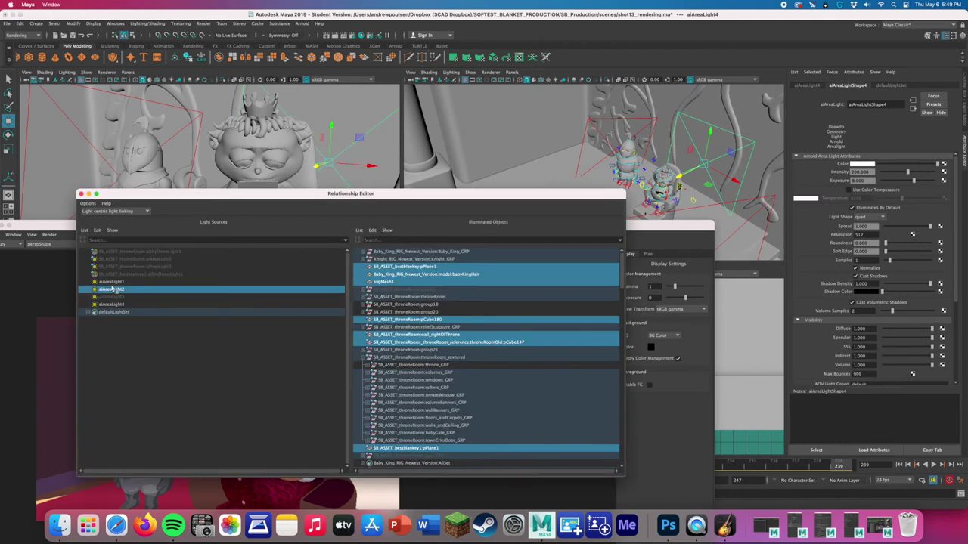
{"action": "left_click", "coordinate": [113, 304]}
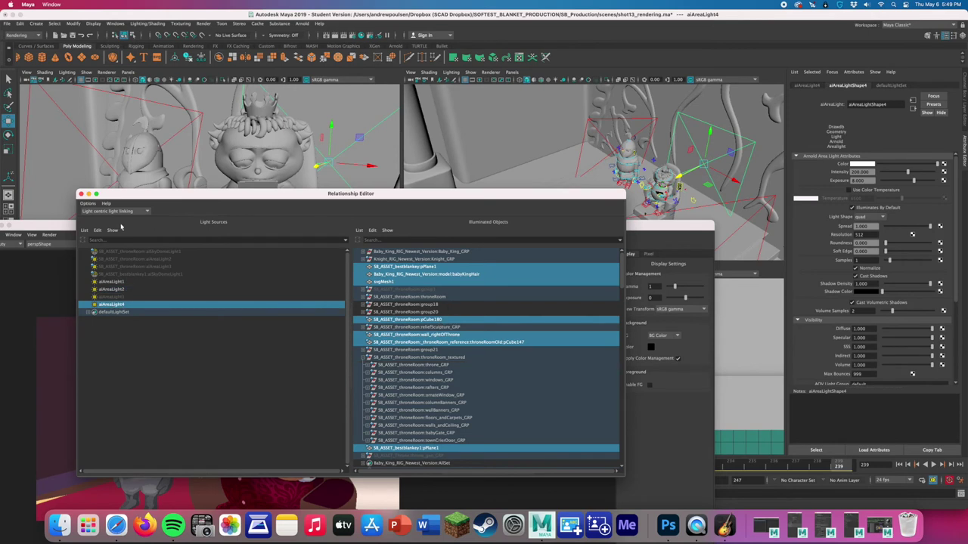
{"action": "left_click", "coordinate": [98, 230]}
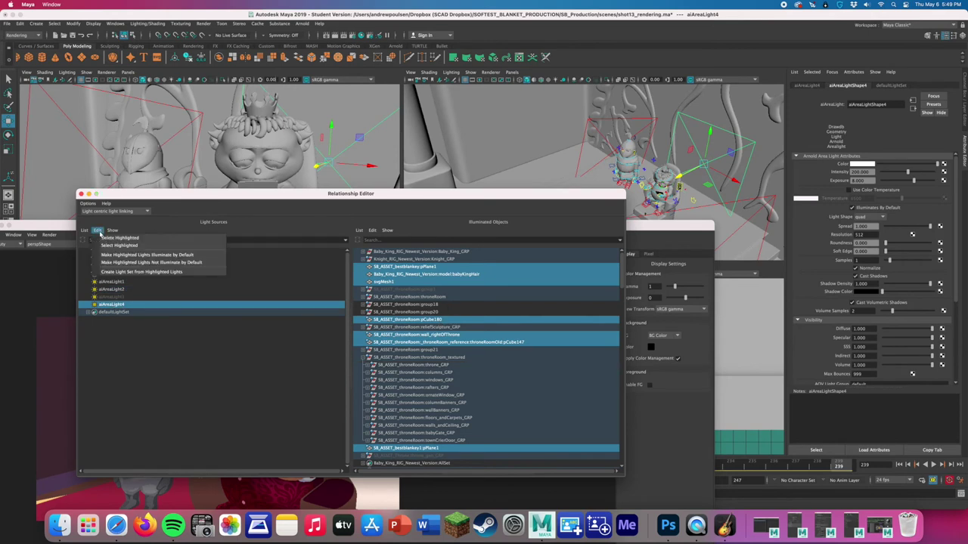
{"action": "left_click", "coordinate": [125, 264]}
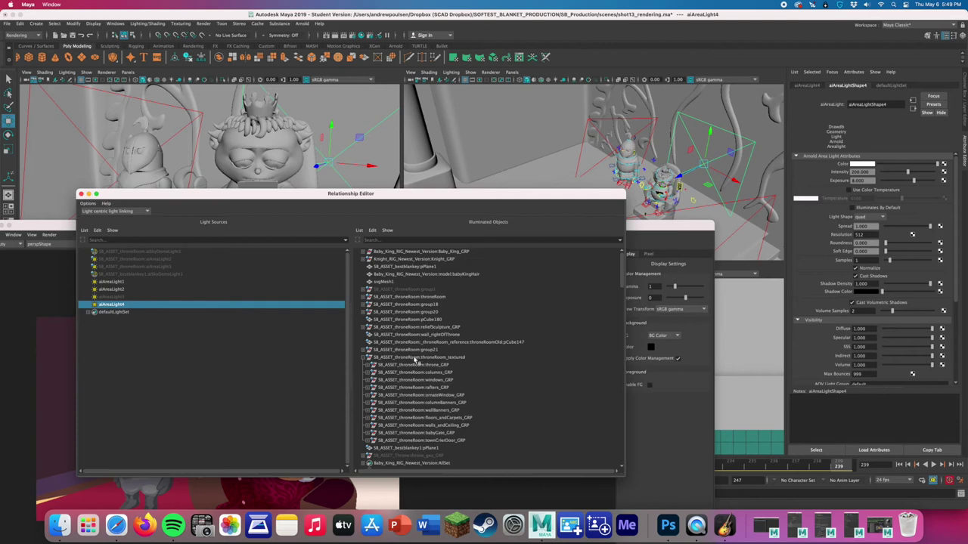
{"action": "left_click", "coordinate": [571, 484]}
{"action": "left_click", "coordinate": [596, 244]}
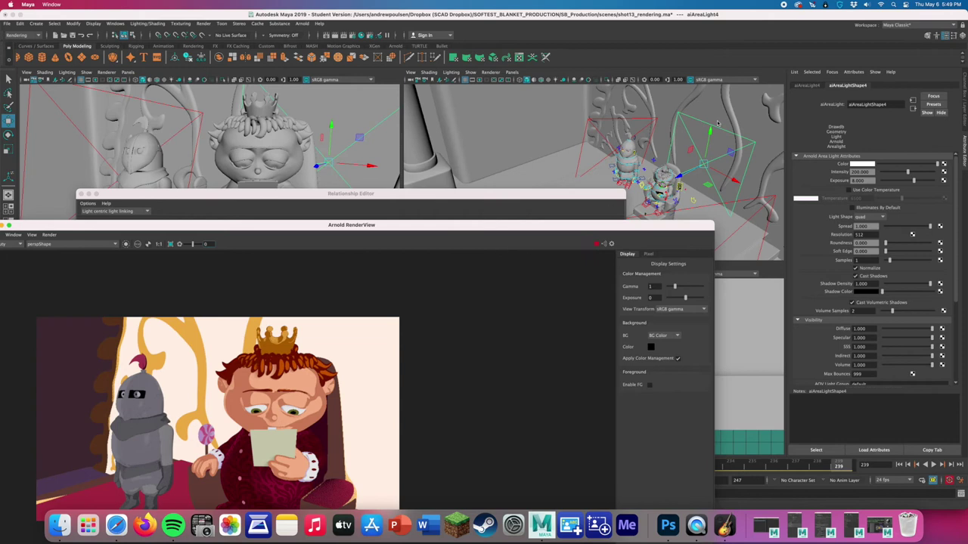
- Set aiAreaLight4's exposure to 10, scale the light up and restart the render
{"action": "left_click", "coordinate": [866, 182]}
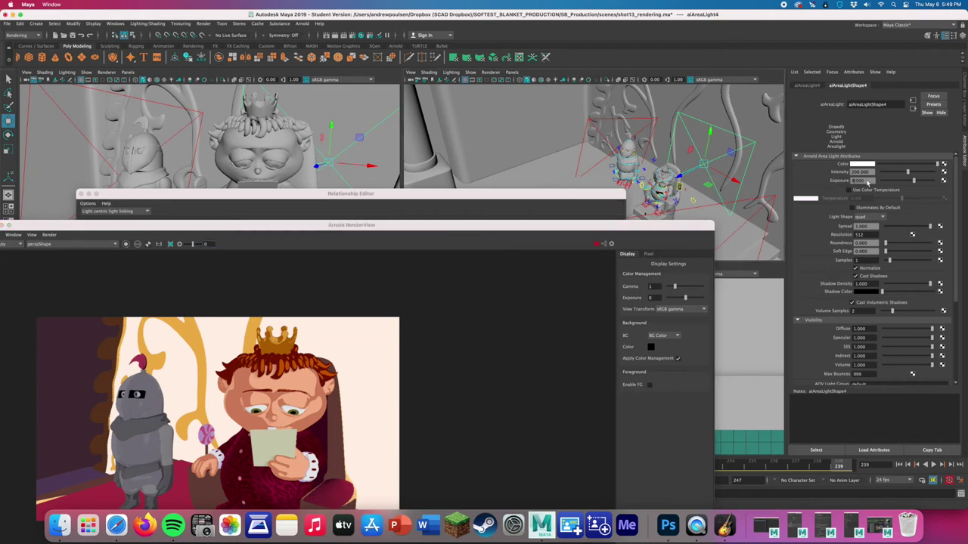
{"action": "type", "text": "10"}
{"action": "key", "text": "Return"}
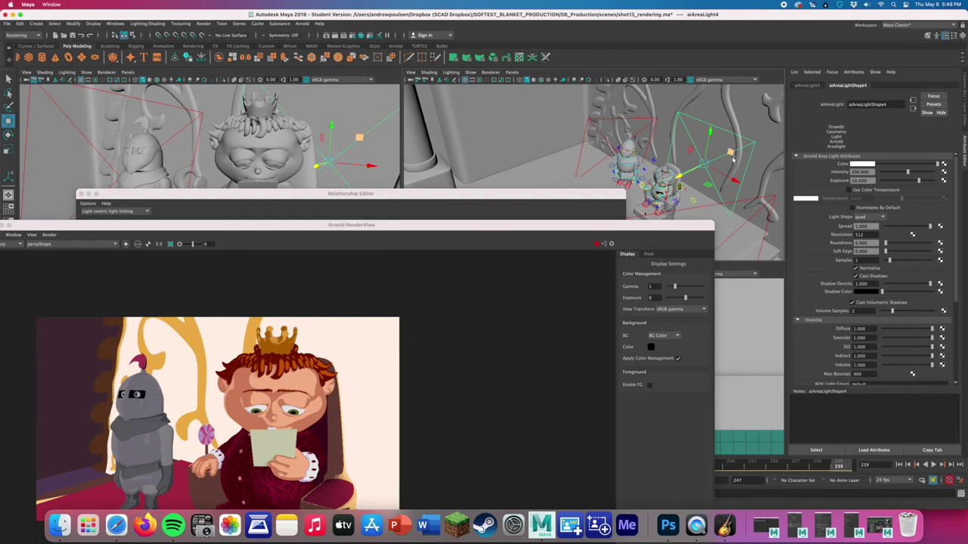
{"action": "key", "text": "r"}
{"action": "left_click_drag", "start_coordinate": [722, 176], "coordinate": [741, 159]}
{"action": "left_click", "coordinate": [597, 245]}
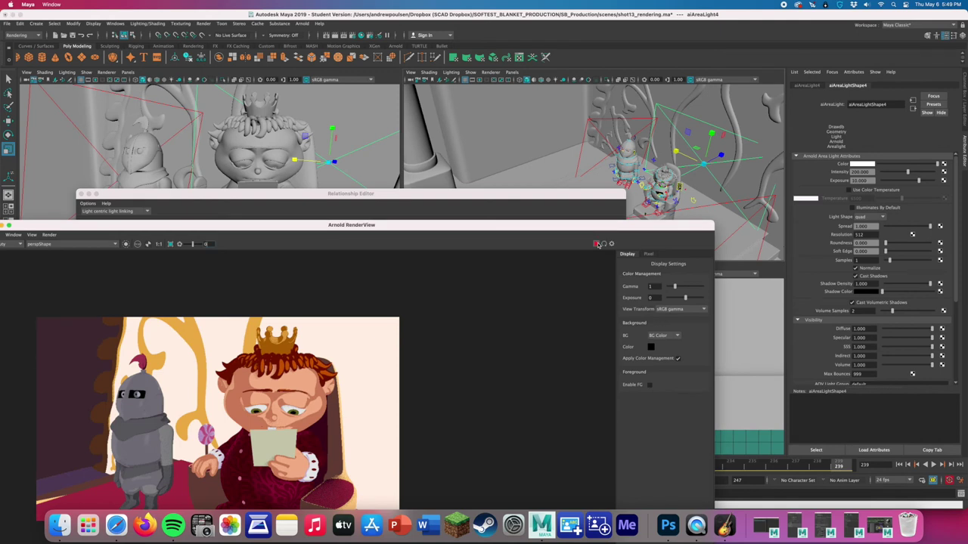
{"action": "left_click", "coordinate": [597, 245]}
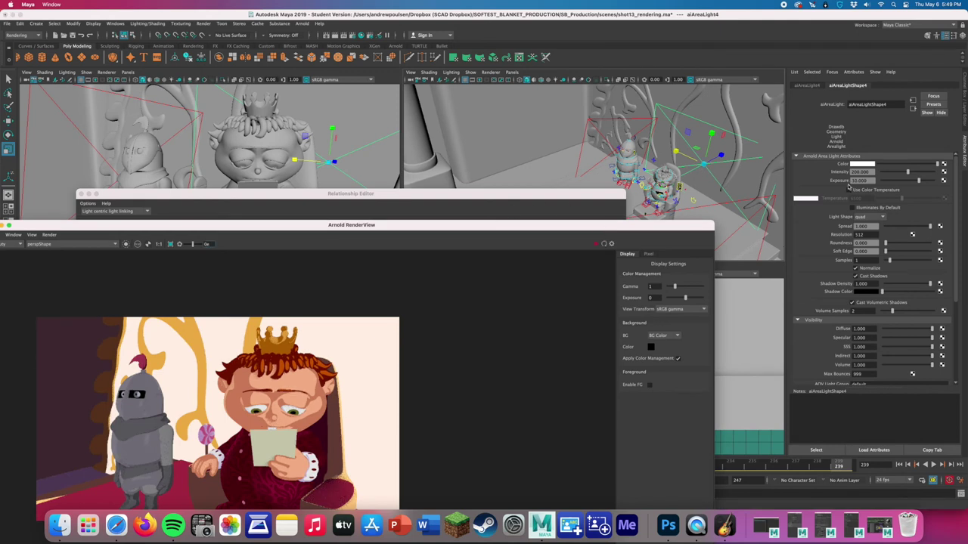
- Set aiAreaLight4's exposure to 15, render again and inspect the lighting on the throne
{"action": "left_click", "coordinate": [862, 181]}
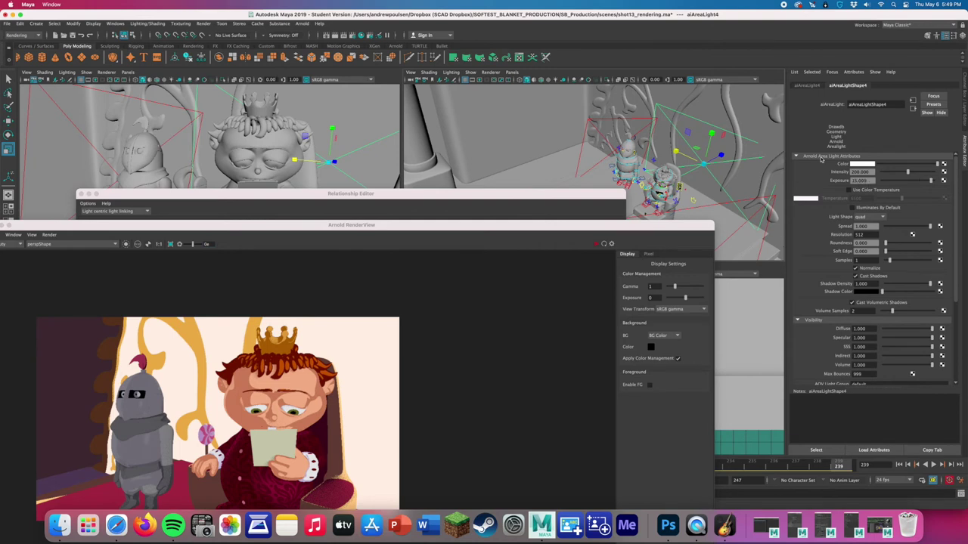
{"action": "left_click", "coordinate": [597, 245]}
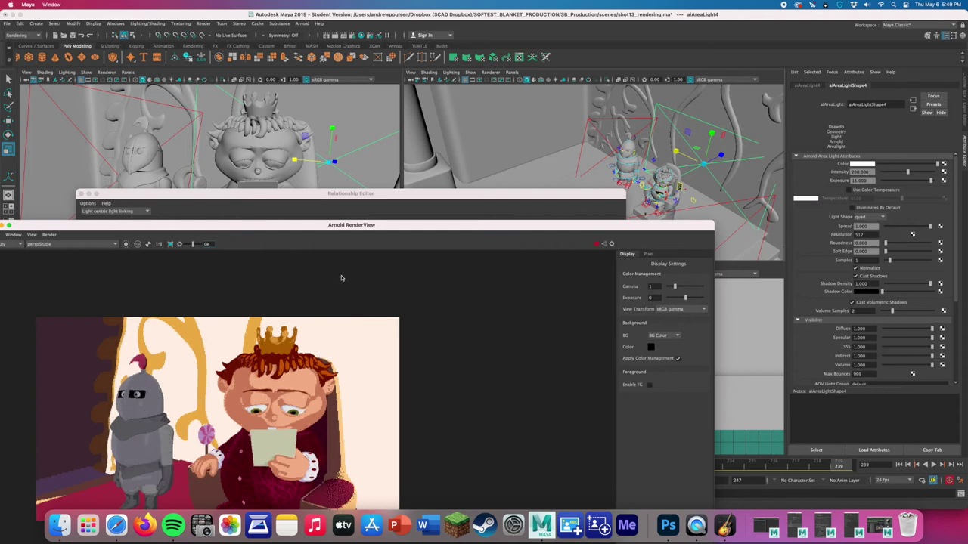
{"action": "left_click_drag", "start_coordinate": [321, 225], "coordinate": [382, 111]}
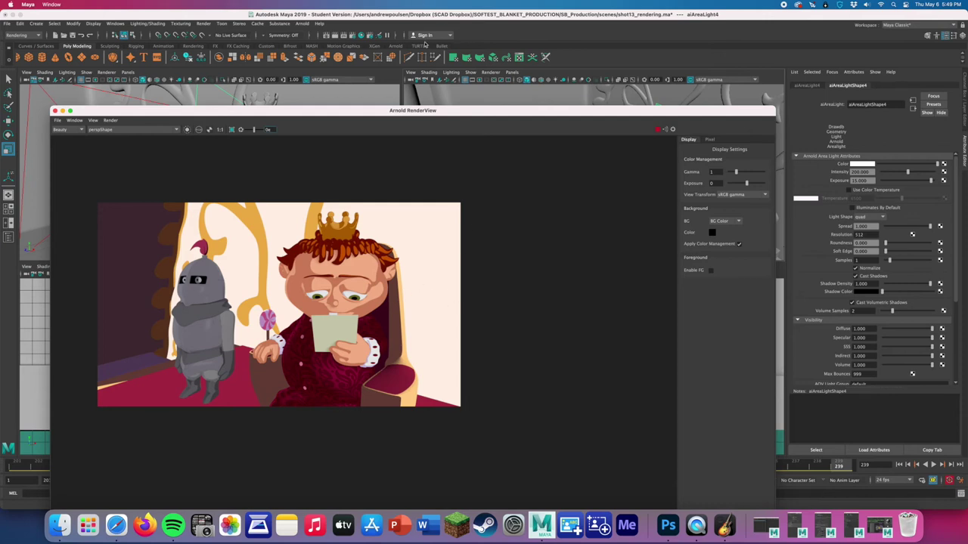
{"action": "left_click_drag", "start_coordinate": [421, 112], "coordinate": [446, 193]}
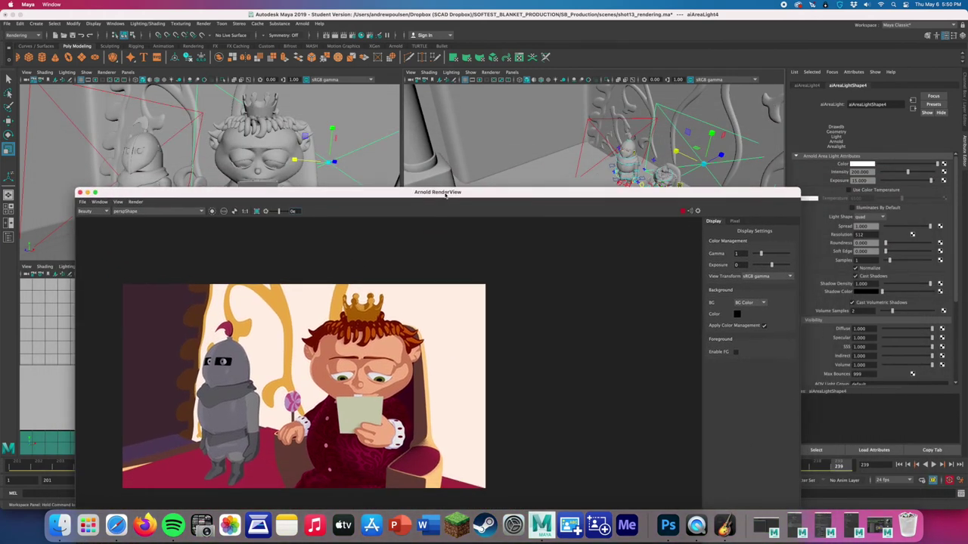
- Select the stairs leading to the throne and open the tonemap ramp of their material
{"action": "left_click", "coordinate": [568, 179]}
{"action": "right_click_drag", "start_coordinate": [567, 179], "coordinate": [559, 354]}
{"action": "left_click", "coordinate": [945, 301]}
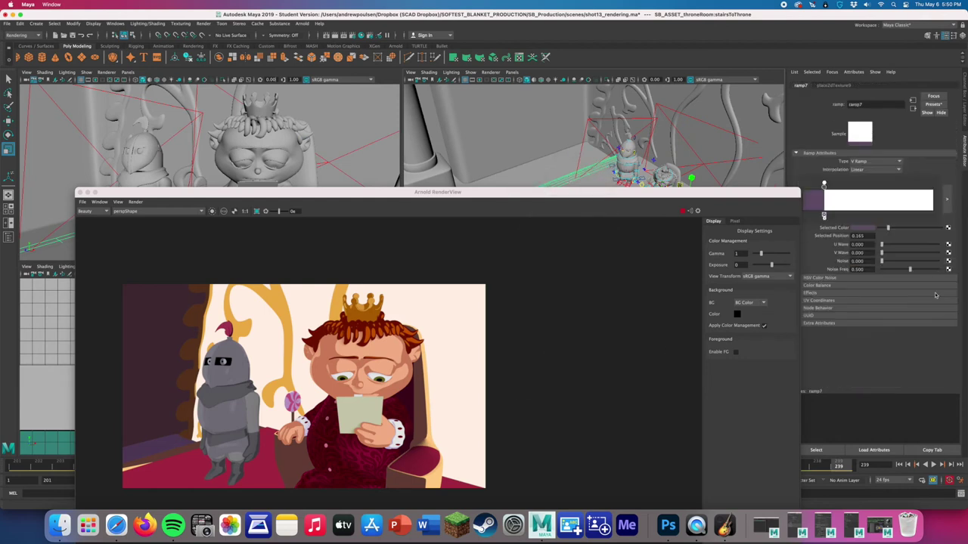
- Remove the white marker from the stairs' tonemap ramp and check the updated render
{"action": "left_click", "coordinate": [823, 217]}
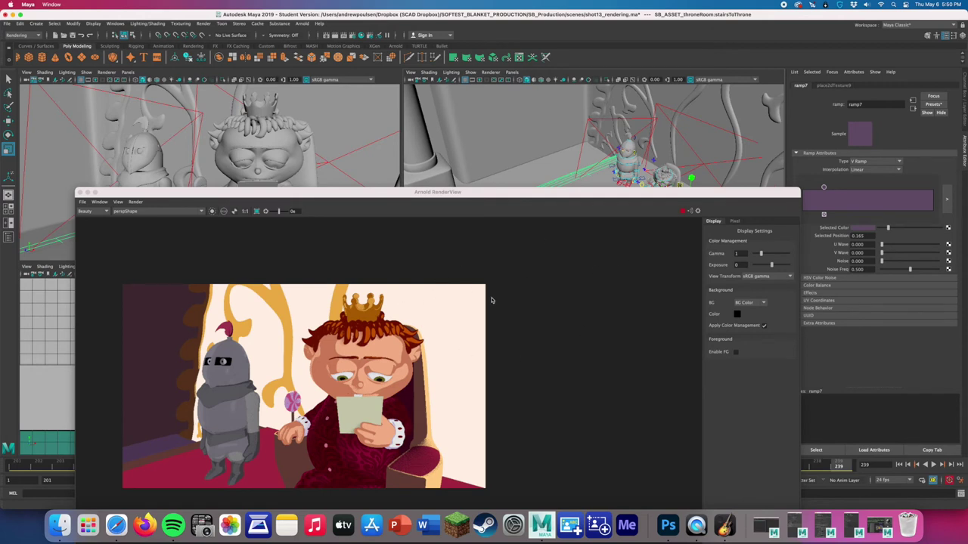
{"action": "scroll", "coordinate": [397, 366], "scroll_direction": "down", "scroll_amount": 2}
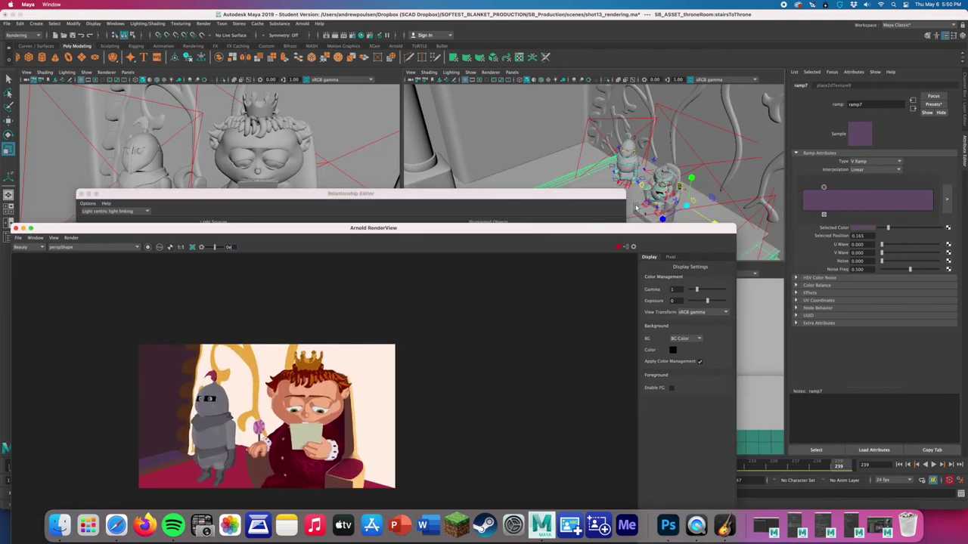
- Select the throne mesh in the perspective view and switch it to face selection
{"action": "left_click", "coordinate": [640, 207]}
{"action": "right_click", "coordinate": [639, 205]}
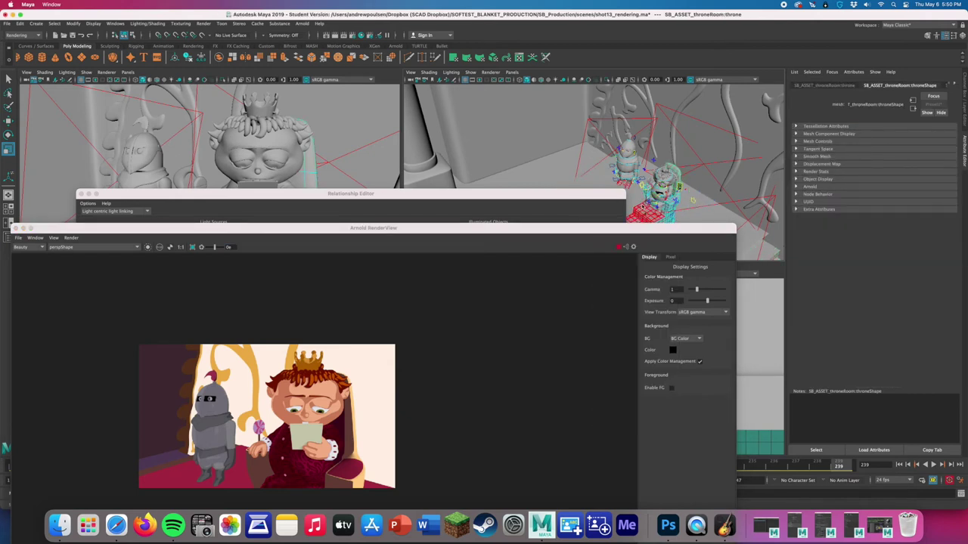
{"action": "right_click_drag", "start_coordinate": [641, 204], "coordinate": [620, 204]}
{"action": "right_click", "coordinate": [647, 205]}
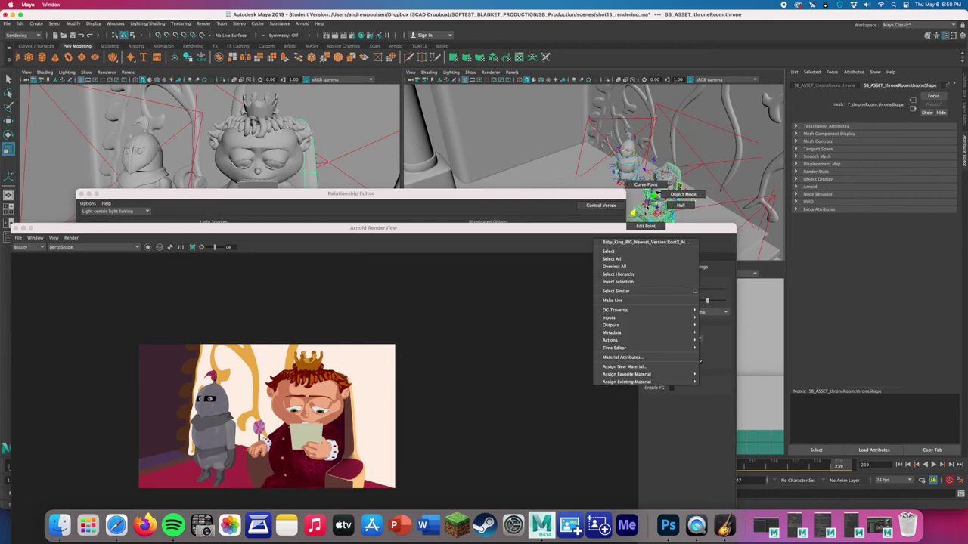
{"action": "left_click", "coordinate": [651, 215]}
{"action": "key", "text": "q"}
{"action": "right_click", "coordinate": [647, 212]}
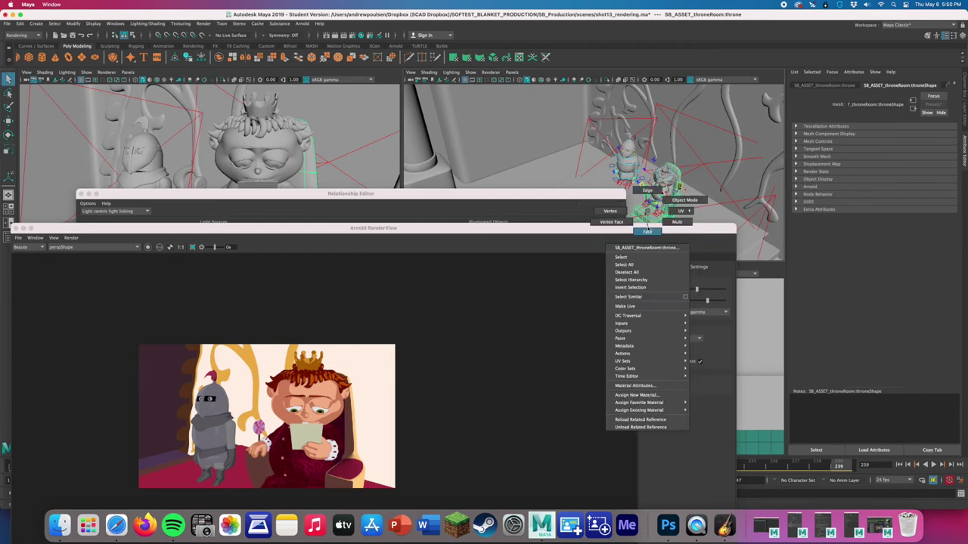
- Select a face of the throne, open the tonemap ramp of its throneStairsMat material and lighten the ramp's purple
{"action": "left_click", "coordinate": [637, 213]}
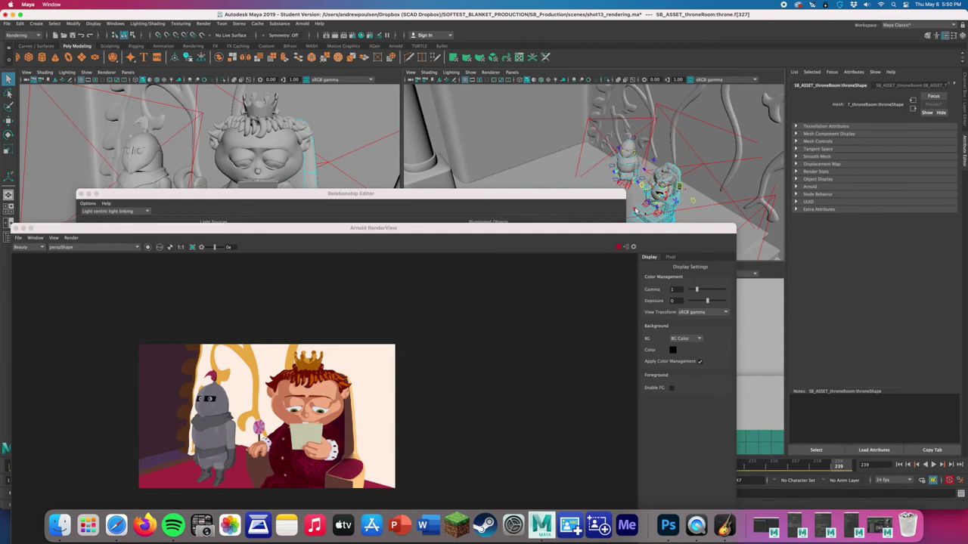
{"action": "left_click", "coordinate": [672, 207]}
{"action": "right_click", "coordinate": [672, 208]}
{"action": "left_click", "coordinate": [666, 380]}
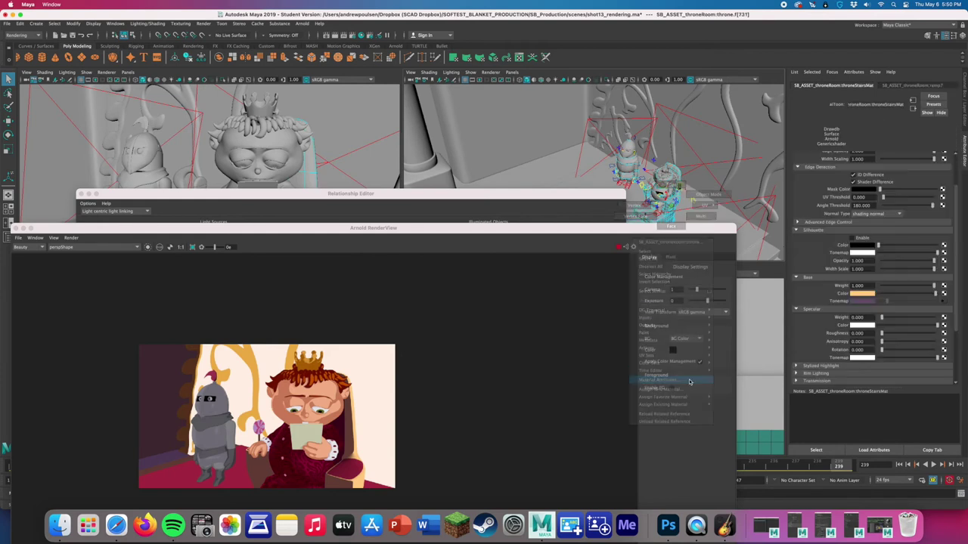
{"action": "left_click", "coordinate": [944, 302]}
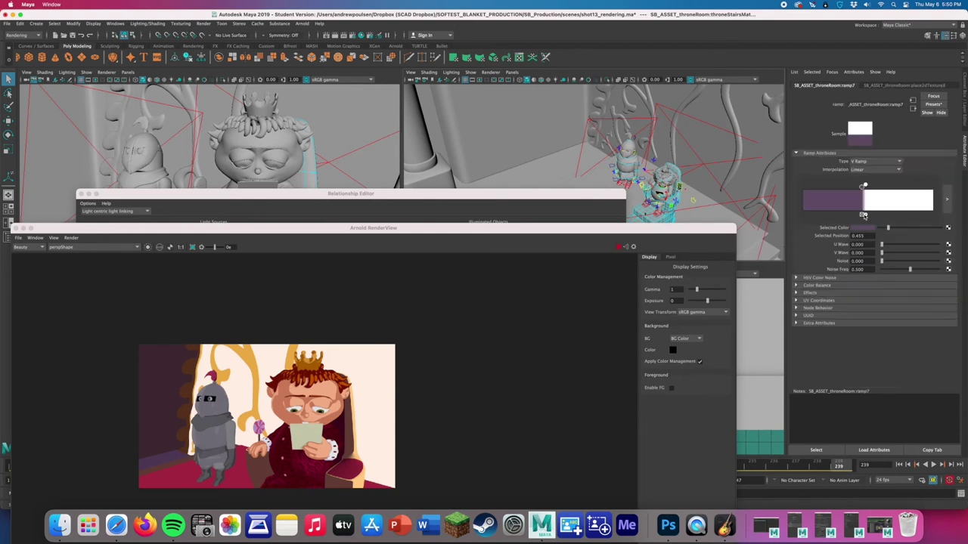
{"action": "left_click_drag", "start_coordinate": [887, 227], "coordinate": [908, 228]}
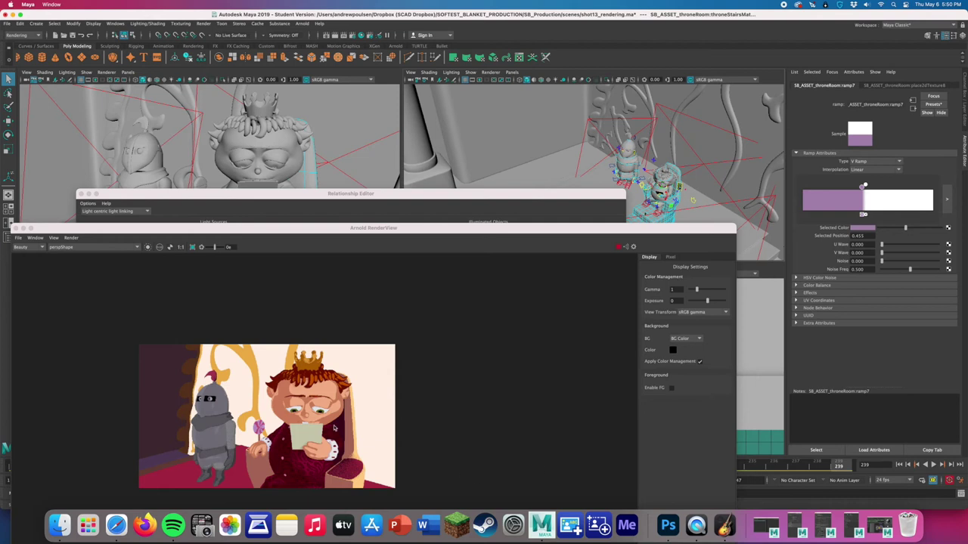
{"action": "scroll", "coordinate": [337, 429], "scroll_direction": "down", "scroll_amount": 2}
{"action": "scroll", "coordinate": [337, 428], "scroll_direction": "up", "scroll_amount": 1}
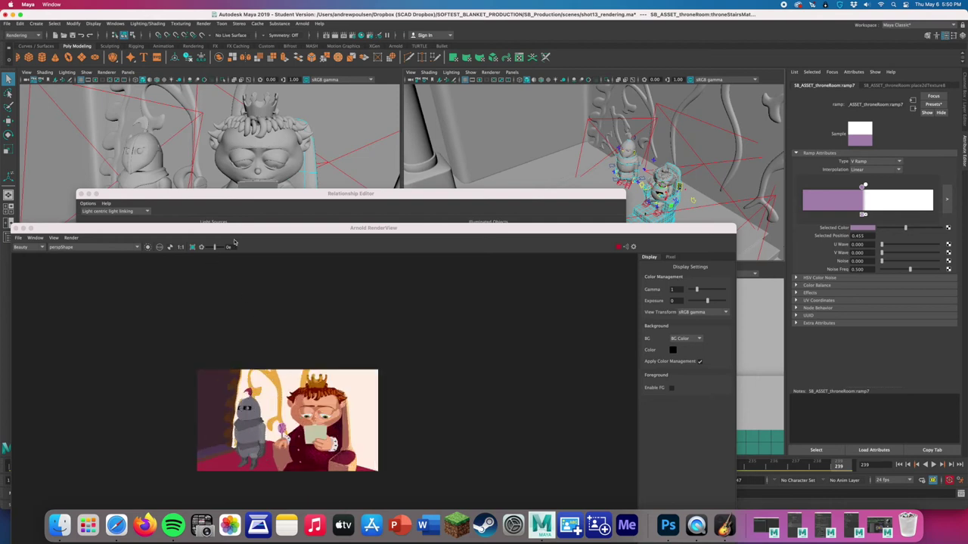
- Select the ornate window's frame and open the tonemap ramp of its justtheinsideyellow material
{"action": "left_click_drag", "start_coordinate": [231, 228], "coordinate": [269, 141]}
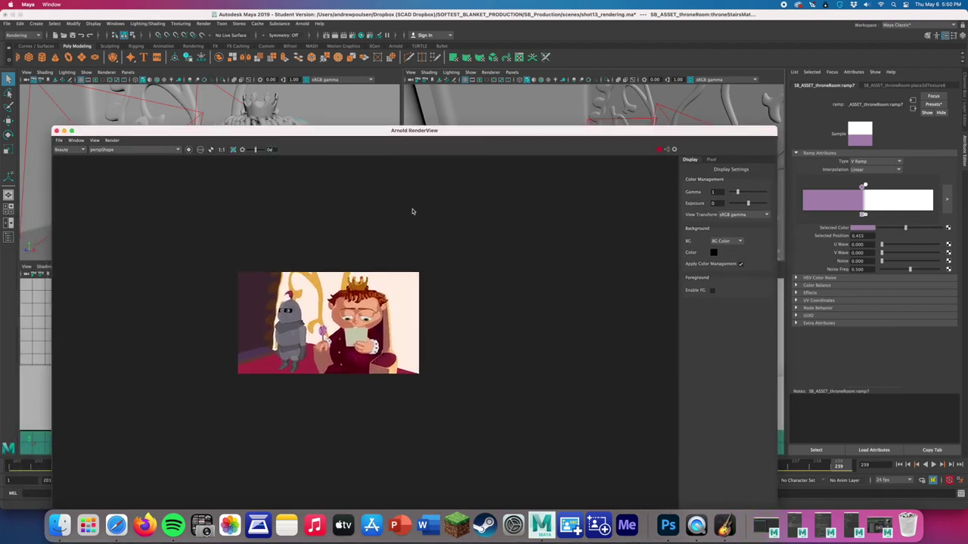
{"action": "left_click", "coordinate": [602, 103]}
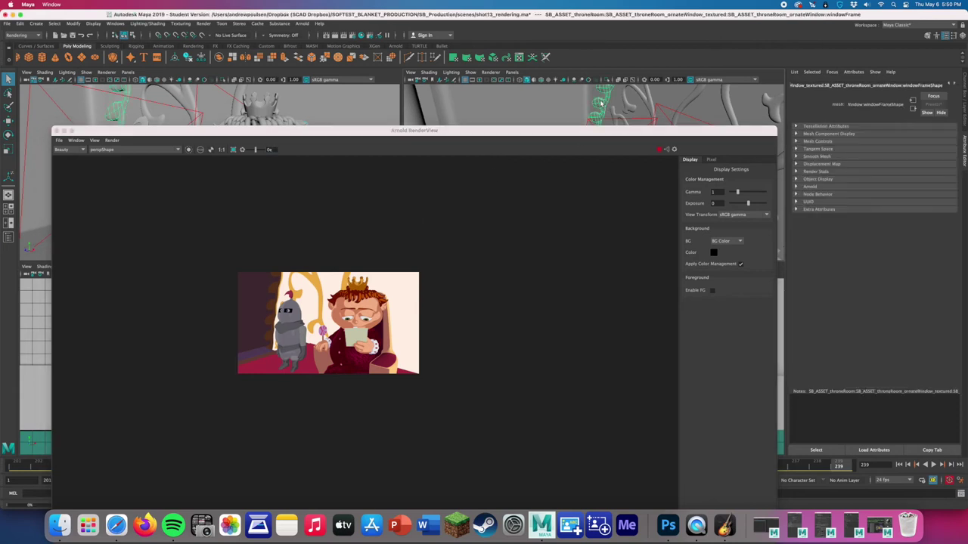
{"action": "right_click_drag", "start_coordinate": [602, 104], "coordinate": [571, 276]}
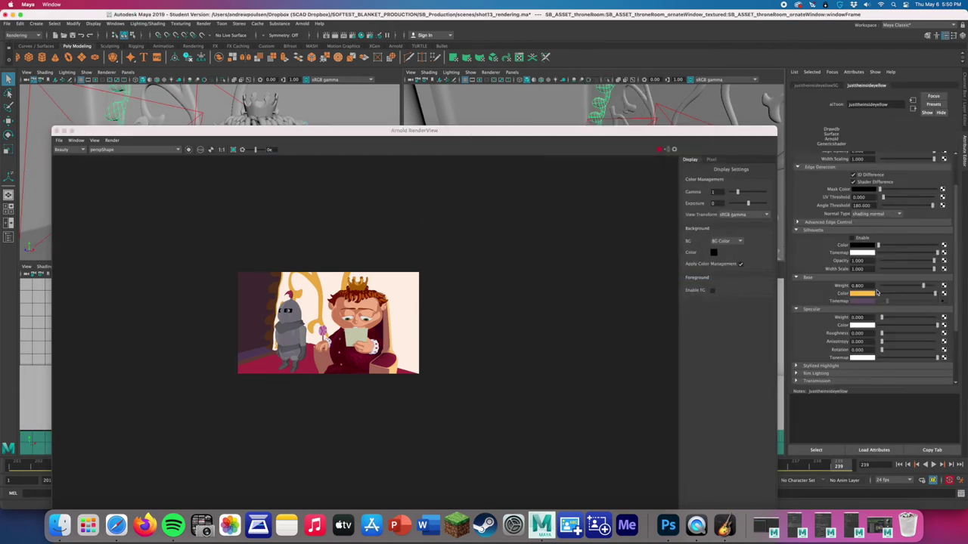
{"action": "left_click", "coordinate": [942, 302]}
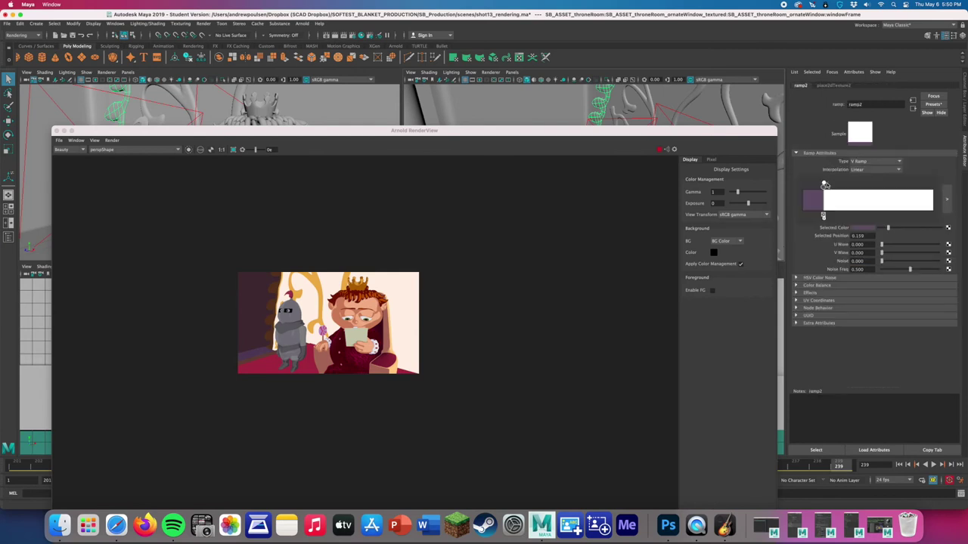
- Move the window frame ramp's white marker to 0.110 and purple marker to 0.104, and lighten the purple
{"action": "left_click_drag", "start_coordinate": [824, 185], "coordinate": [816, 183]}
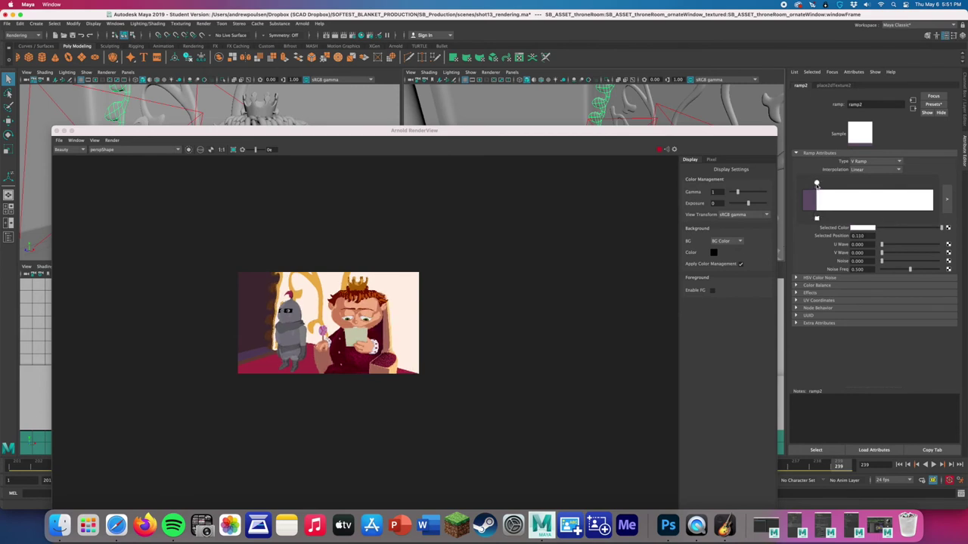
{"action": "left_click", "coordinate": [816, 186]}
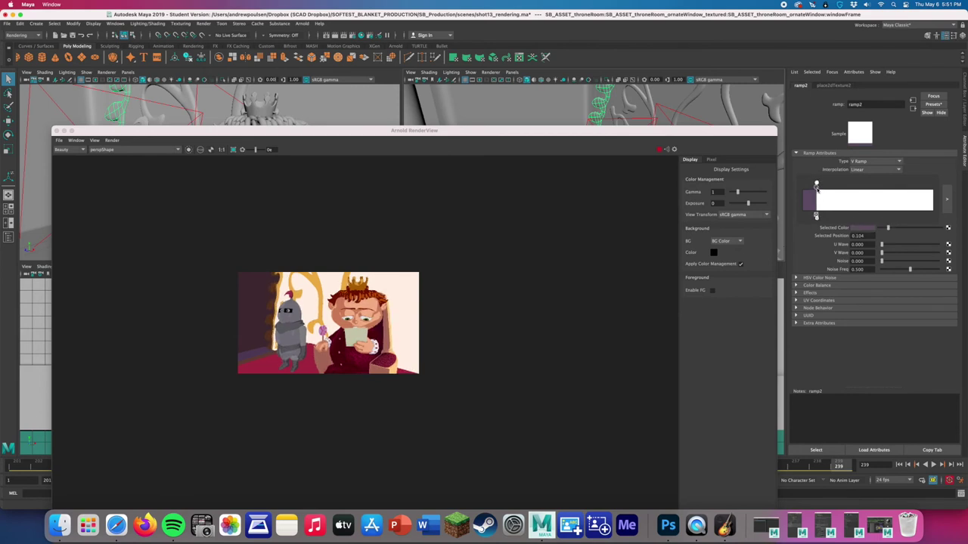
{"action": "left_click", "coordinate": [899, 227]}
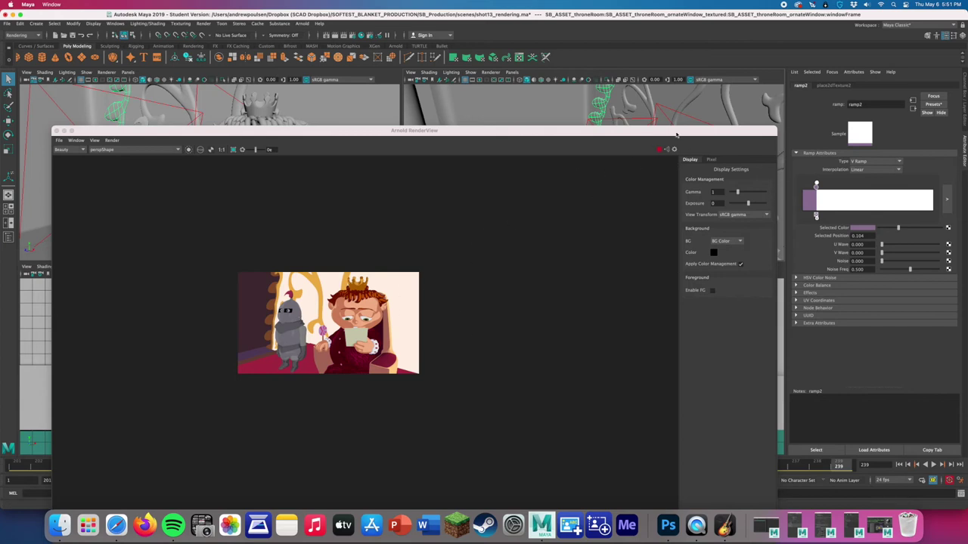
- Stop the live render and inspect the shading of the window frame and the knight up close
{"action": "left_click", "coordinate": [661, 150]}
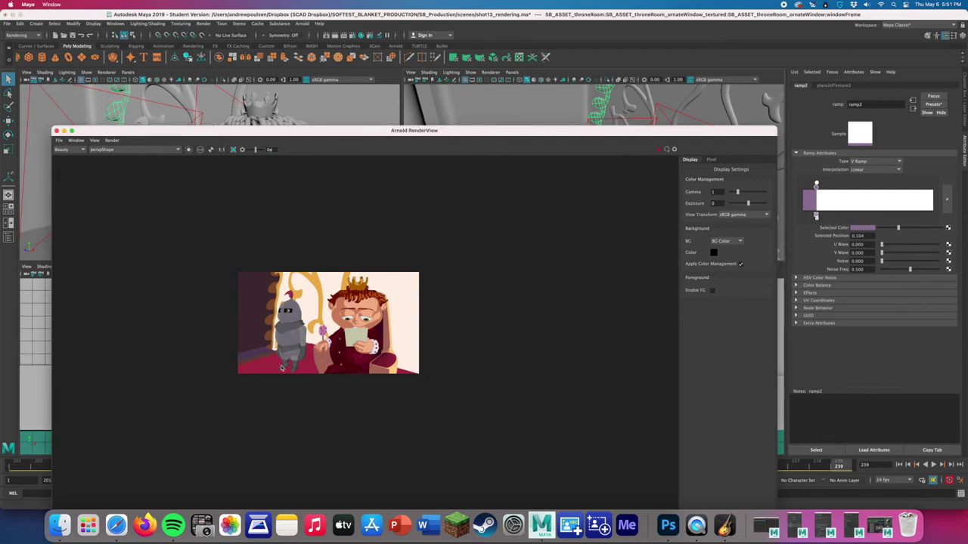
{"action": "scroll", "coordinate": [295, 333], "scroll_direction": "up", "scroll_amount": 5}
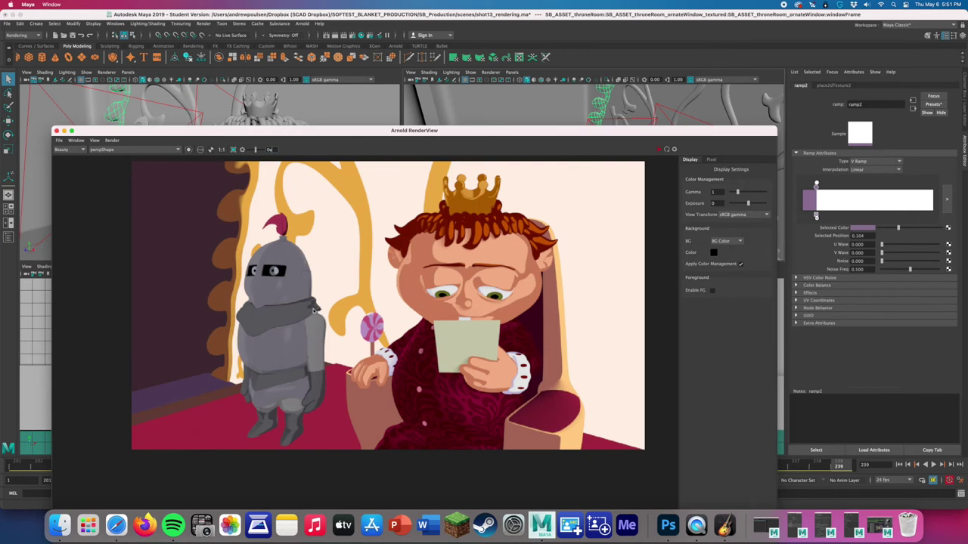
{"action": "scroll", "coordinate": [318, 333], "scroll_direction": "up", "scroll_amount": 3}
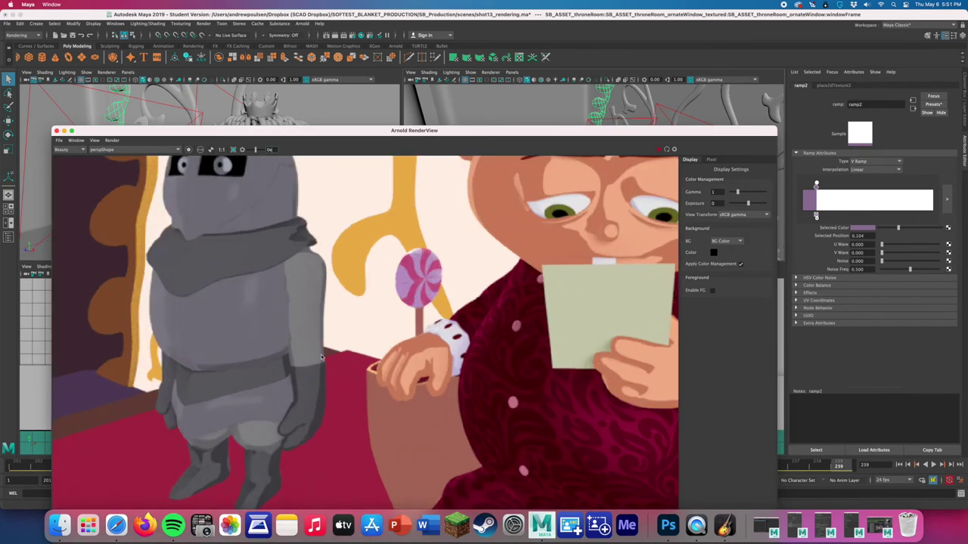
{"action": "scroll", "coordinate": [318, 399], "scroll_direction": "down", "scroll_amount": 4}
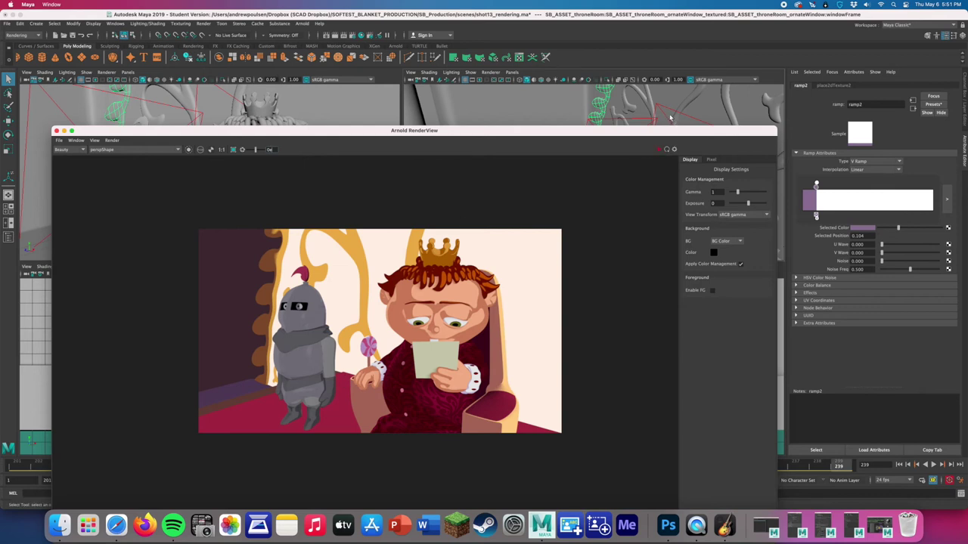
- Select aiAreaLight1, close the render view and duplicate the light
{"action": "left_click_drag", "start_coordinate": [641, 133], "coordinate": [479, 133]}
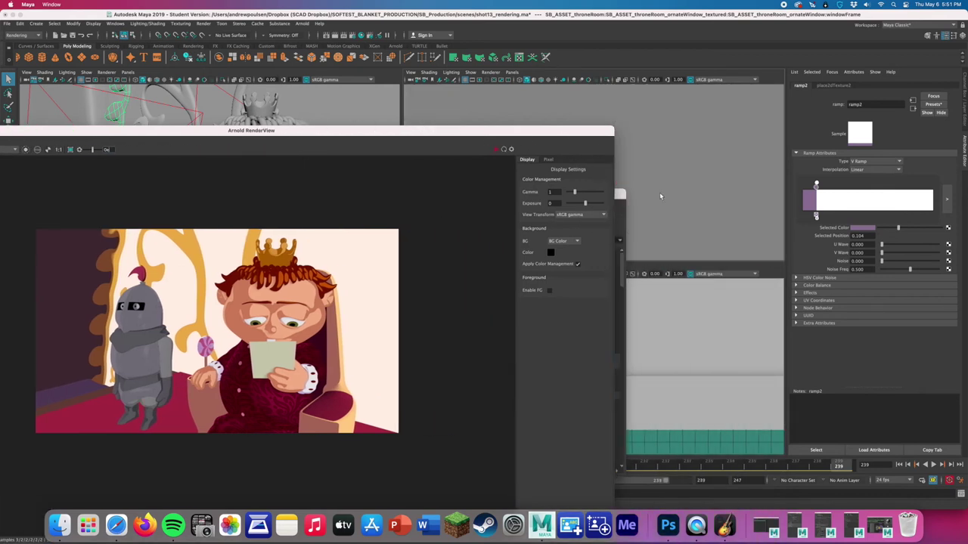
{"action": "left_click_drag", "start_coordinate": [680, 181], "coordinate": [638, 216], "text": "alt"}
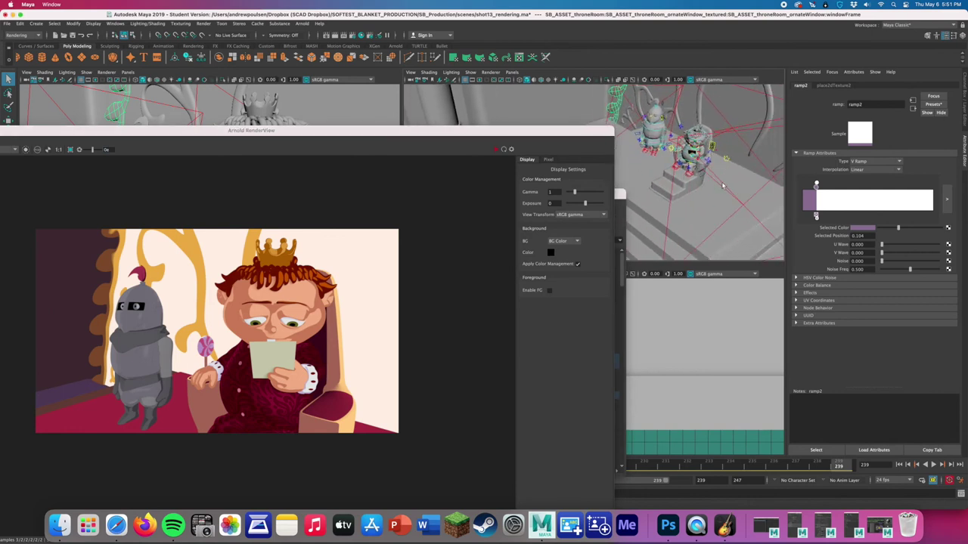
{"action": "left_click", "coordinate": [637, 217]}
{"action": "double_click", "coordinate": [100, 130]}
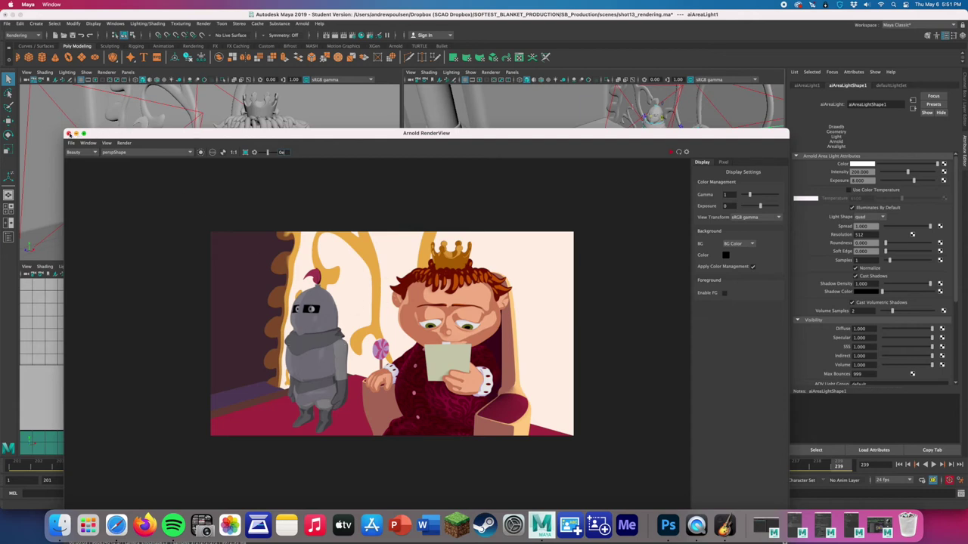
{"action": "left_click", "coordinate": [68, 133]}
{"action": "left_click", "coordinate": [119, 282]}
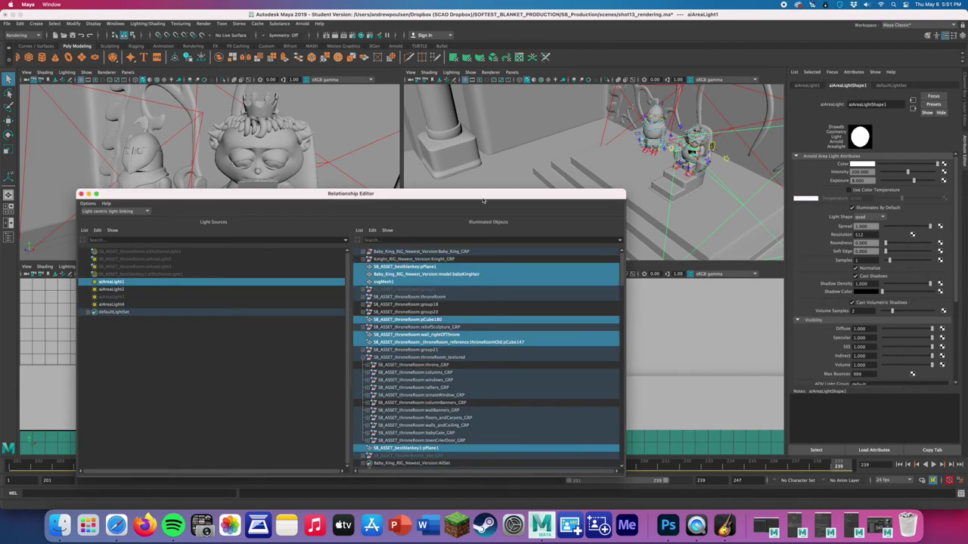
{"action": "key", "text": "ctrl+d"}
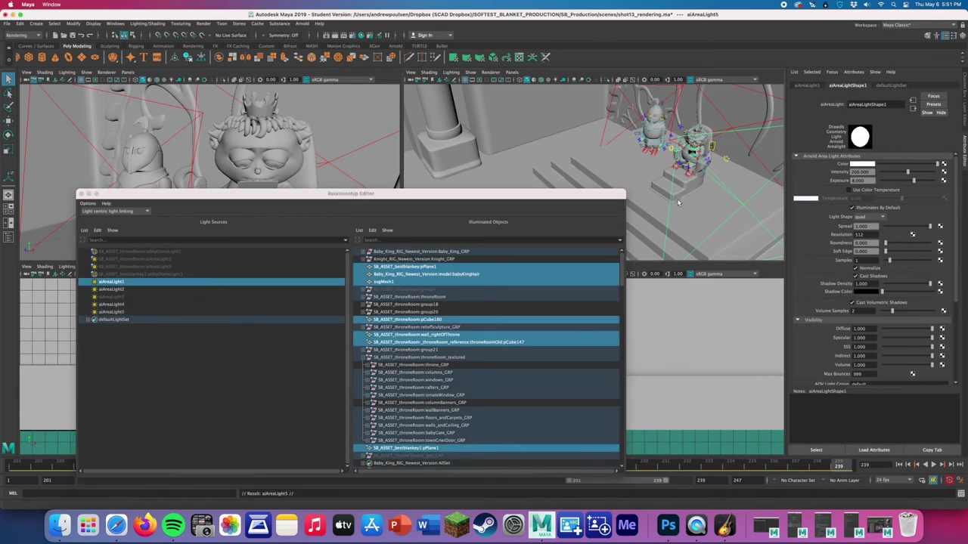
- Move the duplicated area light in front of the knight and rotate it to face him
{"action": "left_click_drag", "start_coordinate": [675, 198], "coordinate": [592, 152]}
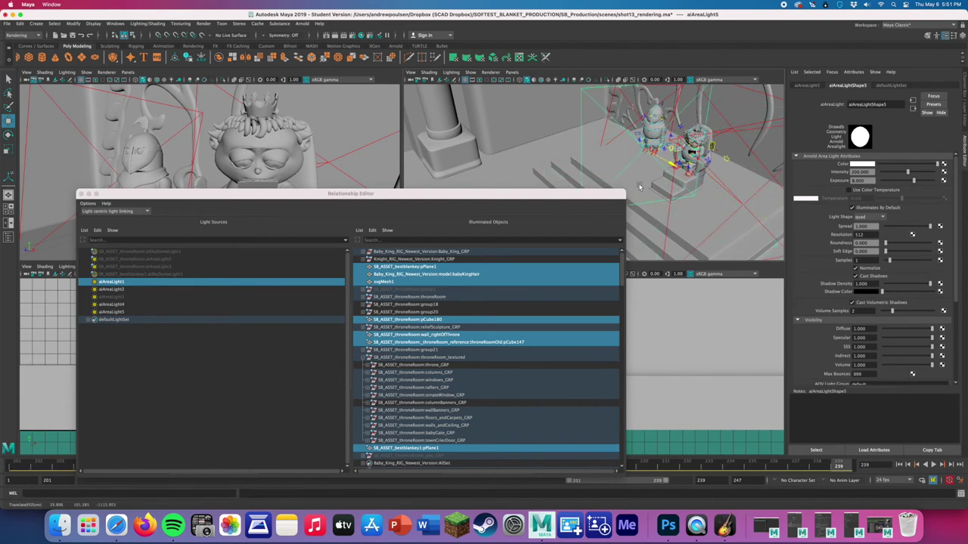
{"action": "key", "text": "e"}
{"action": "mouse_move", "coordinate": [628, 154]}
{"action": "left_mouse_down"}
{"action": "mouse_move", "coordinate": [612, 148]}
{"action": "mouse_move", "coordinate": [623, 155]}
{"action": "left_mouse_up"}
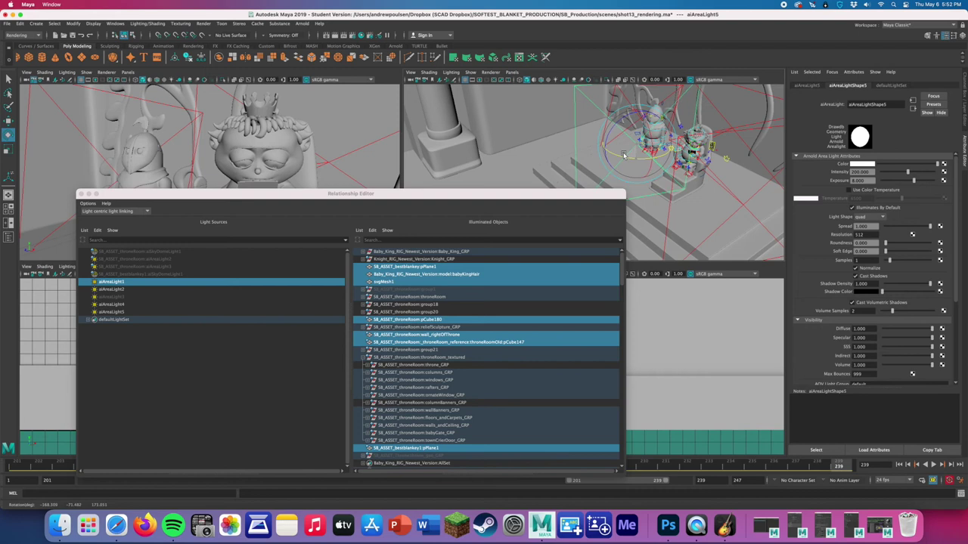
{"action": "left_click_drag", "start_coordinate": [625, 155], "coordinate": [616, 99]}
{"action": "key", "text": "w"}
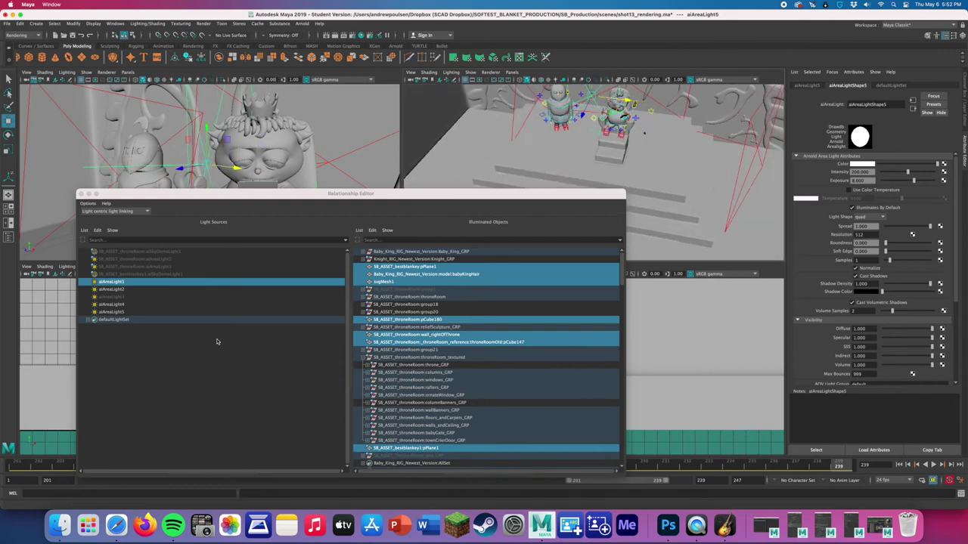
- Make aiAreaLight5 not illuminate by default, link it only to Knight_GRP and close the Relationship Editor
{"action": "left_click", "coordinate": [130, 312]}
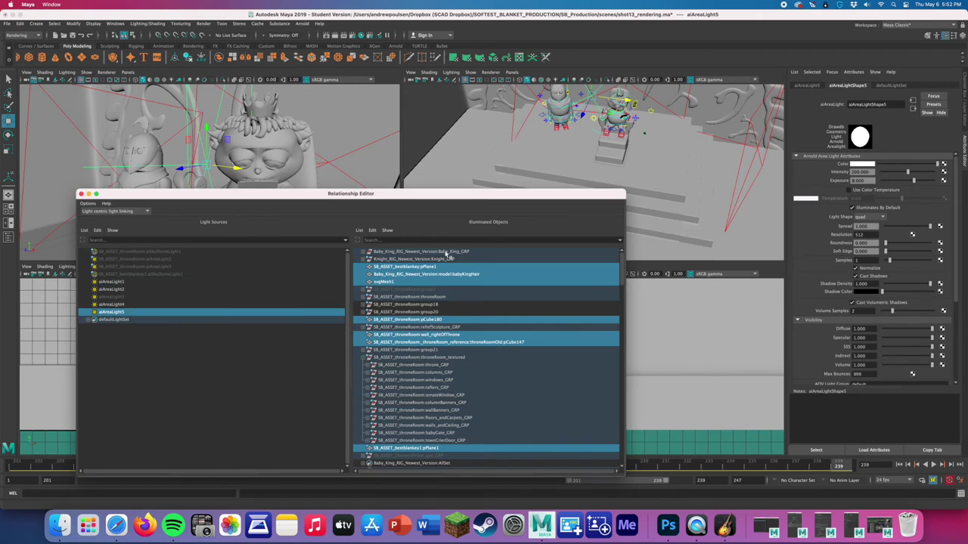
{"action": "left_click", "coordinate": [97, 230]}
{"action": "left_click", "coordinate": [125, 263]}
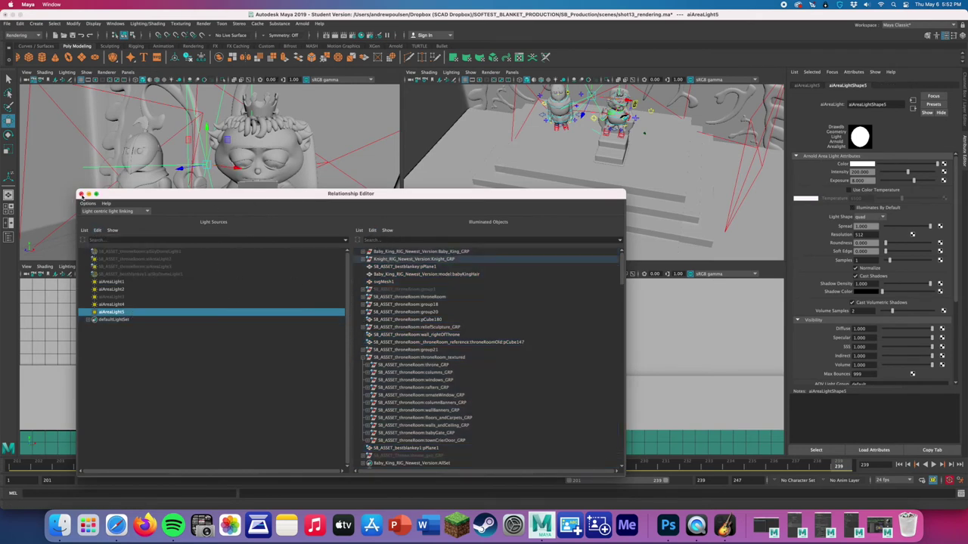
{"action": "left_click", "coordinate": [81, 195]}
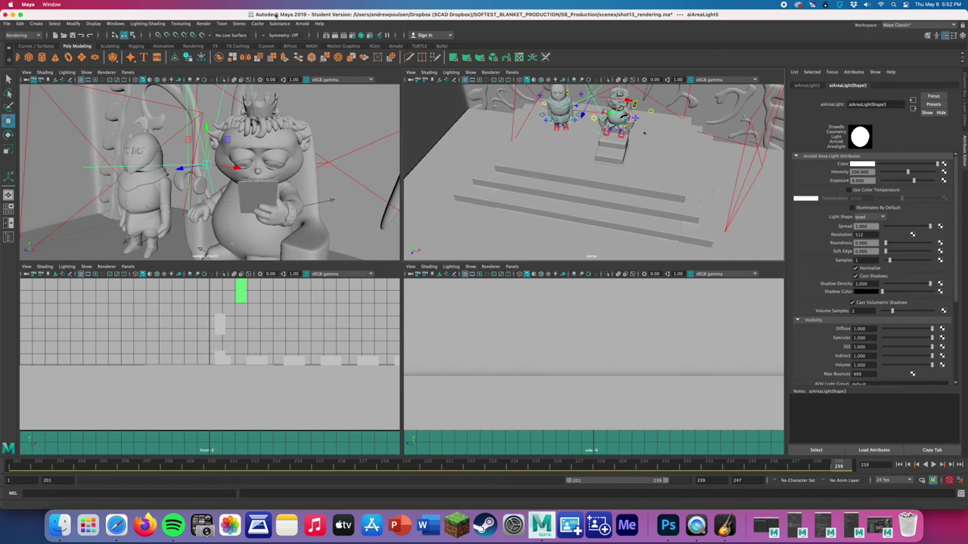
- Render the shot in Arnold RenderView and set aiAreaLight5's exposure to 10
{"action": "left_click", "coordinate": [301, 23]}
{"action": "left_click", "coordinate": [326, 49]}
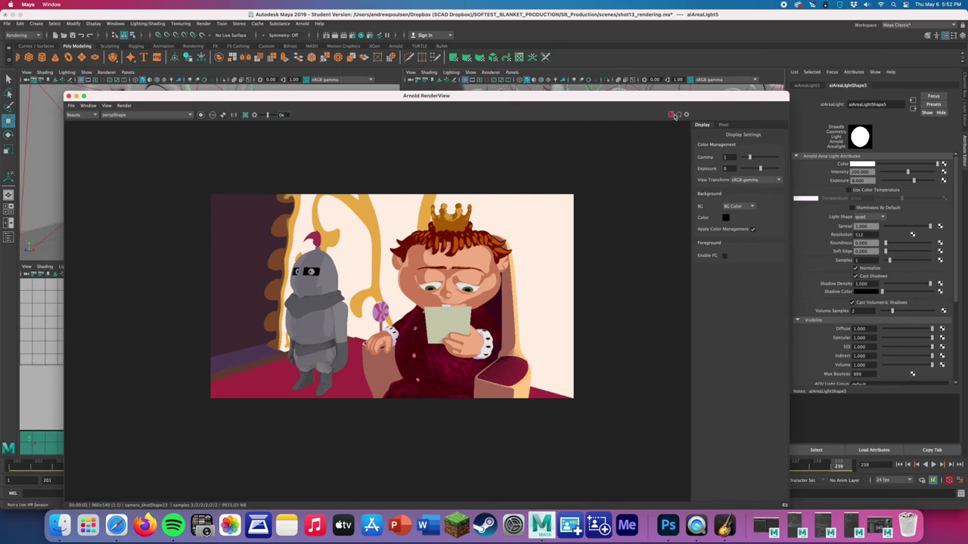
{"action": "left_click", "coordinate": [857, 181]}
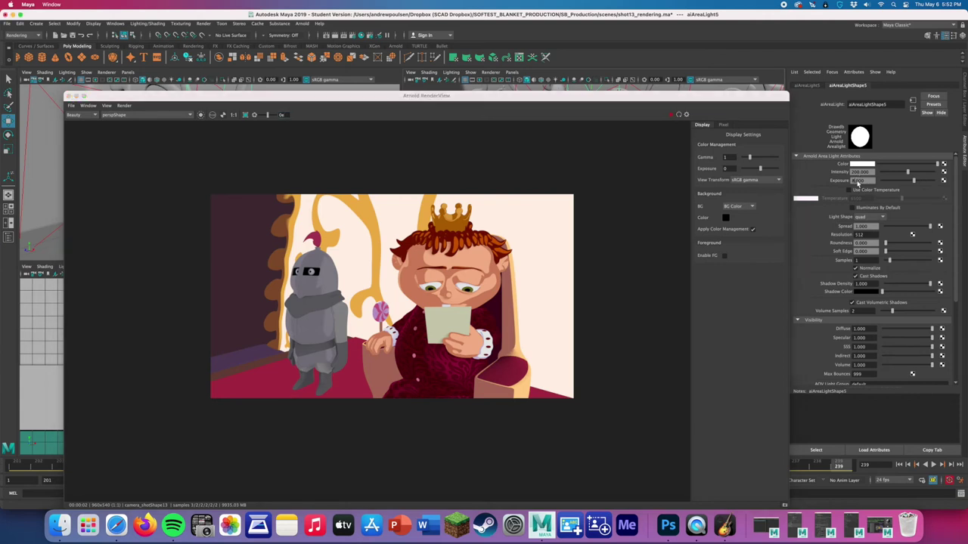
{"action": "key", "text": "Return"}
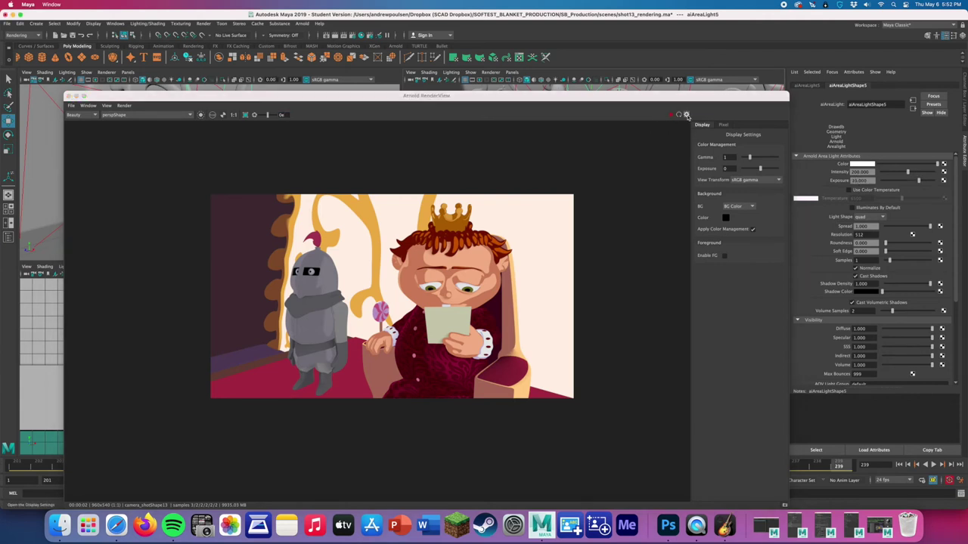
- Stop and rerun the Arnold render and examine the knight's shading up close
{"action": "left_click", "coordinate": [671, 116]}
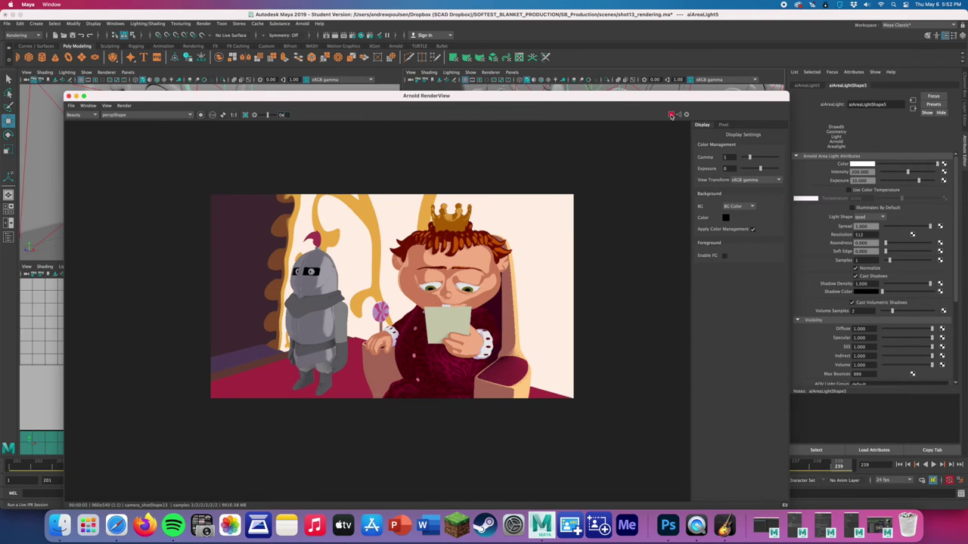
{"action": "left_click", "coordinate": [857, 183]}
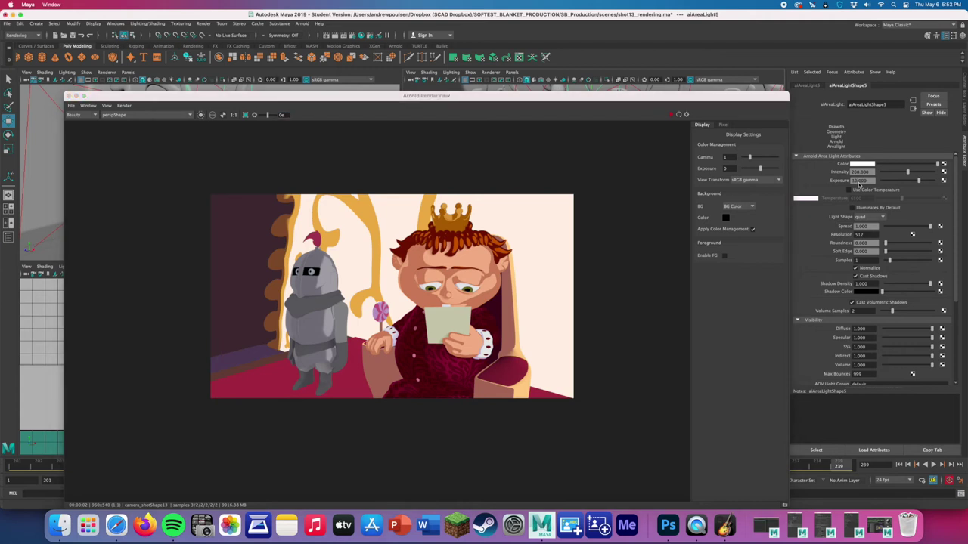
{"action": "scroll", "coordinate": [337, 276], "scroll_direction": "up", "scroll_amount": 5}
{"action": "scroll", "coordinate": [337, 314], "scroll_direction": "down", "scroll_amount": 3}
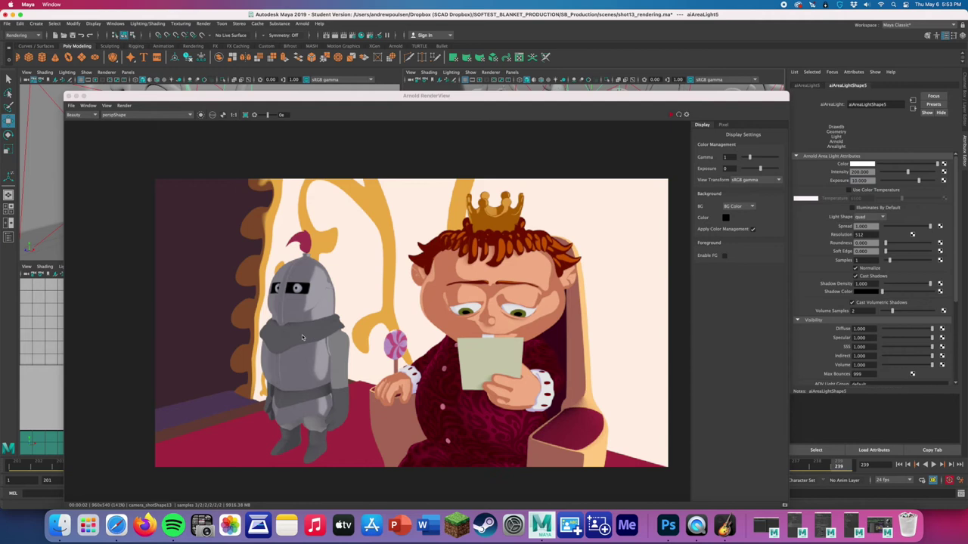
{"action": "left_click", "coordinate": [671, 114]}
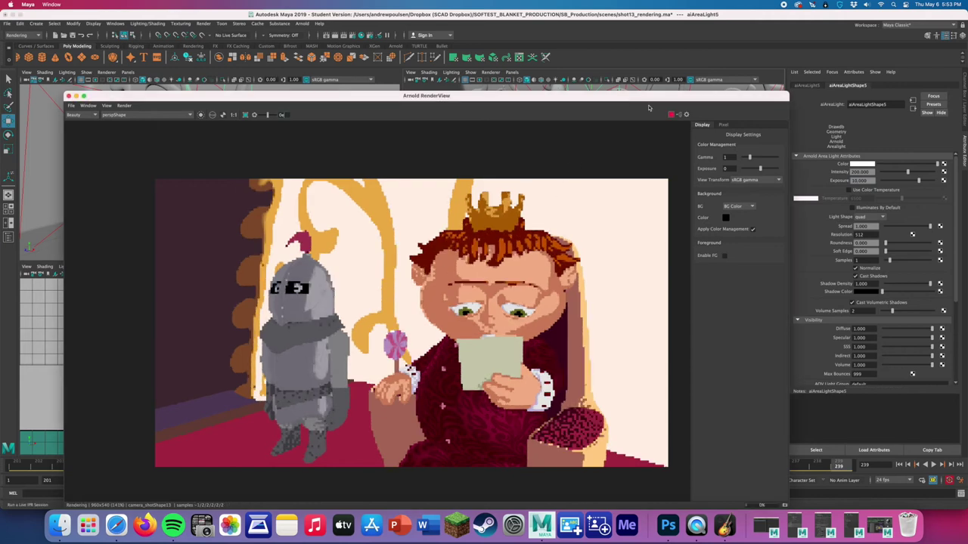
{"action": "left_click", "coordinate": [670, 114]}
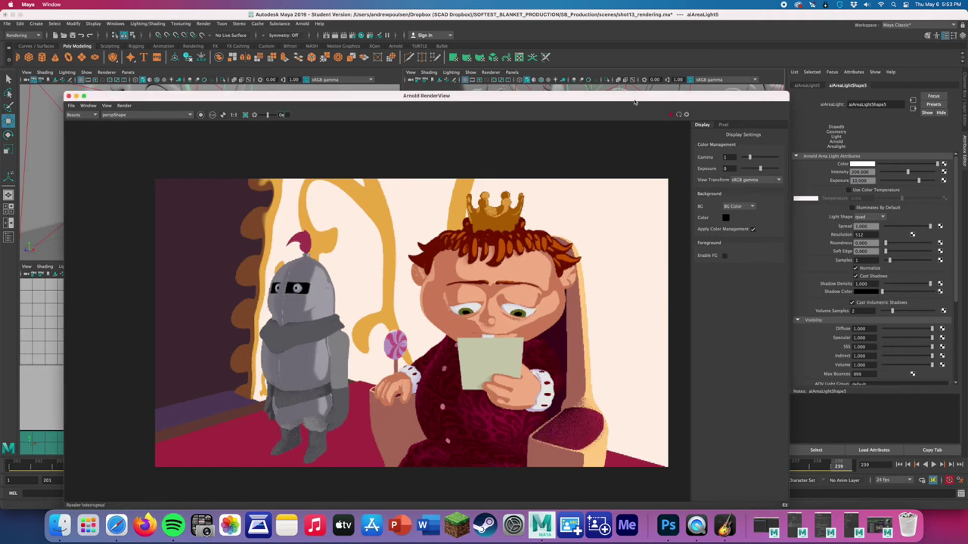
- Open the base tonemap ramp of the knight's neck fabric material, darken its grey stop and restart the render
{"action": "left_click_drag", "start_coordinate": [634, 101], "coordinate": [571, 202]}
{"action": "left_click", "coordinate": [560, 107]}
{"action": "right_click_drag", "start_coordinate": [562, 106], "coordinate": [548, 279]}
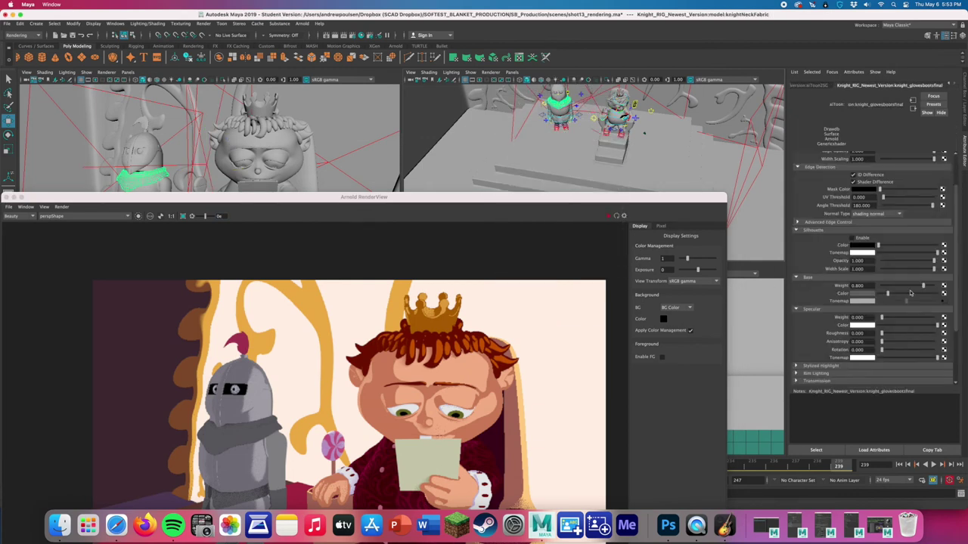
{"action": "left_click", "coordinate": [945, 302]}
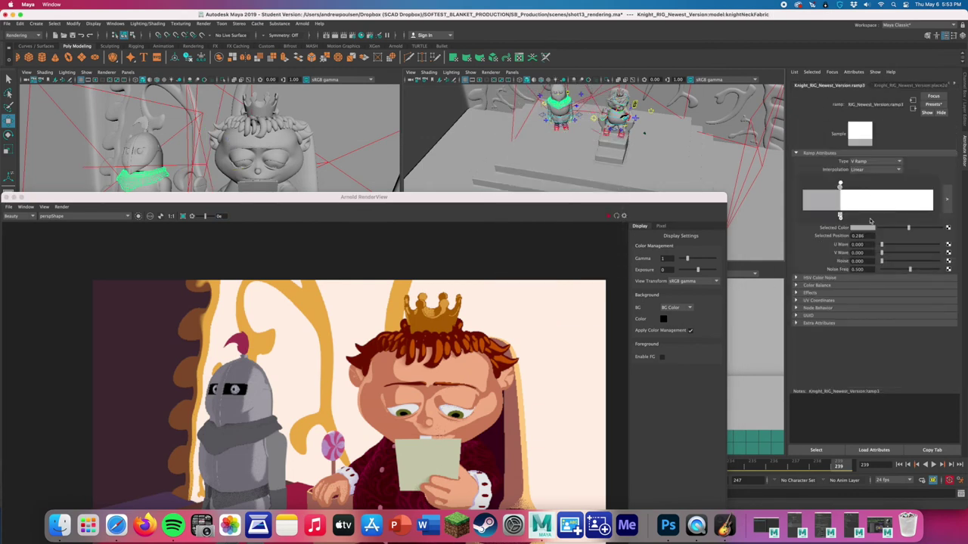
{"action": "left_click", "coordinate": [895, 229]}
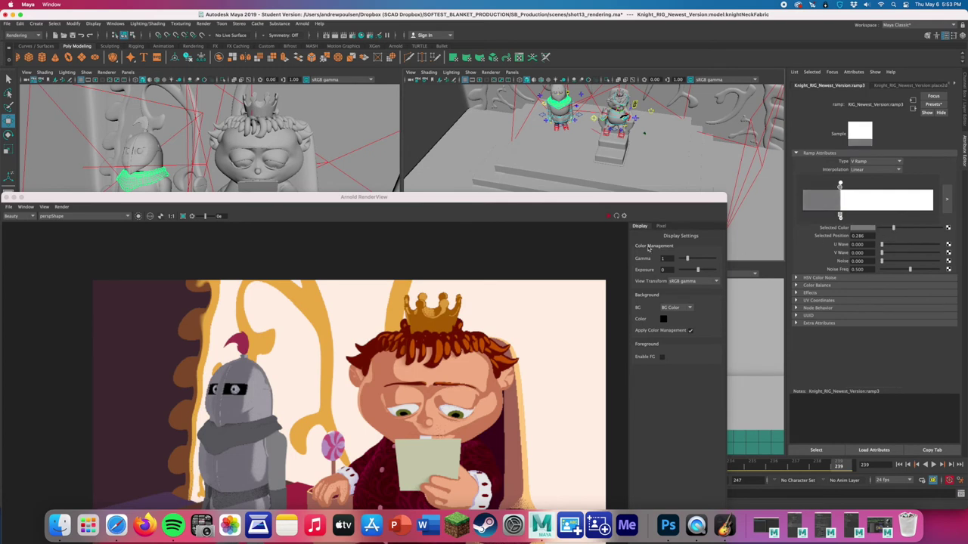
{"action": "left_click", "coordinate": [607, 217]}
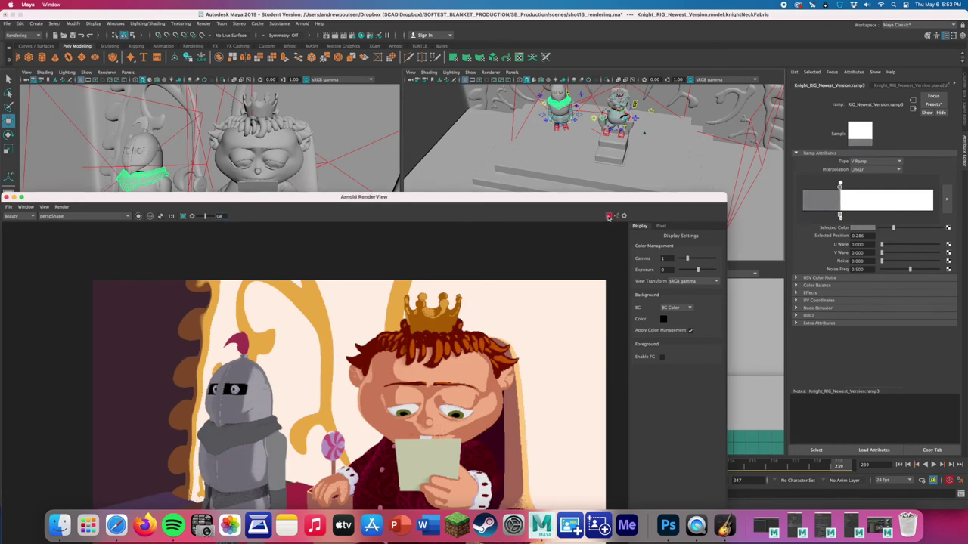
- Slide the ramp's white stop to about 0.806 and its grey stop to about 0.792, checking the render
{"action": "left_click", "coordinate": [839, 186]}
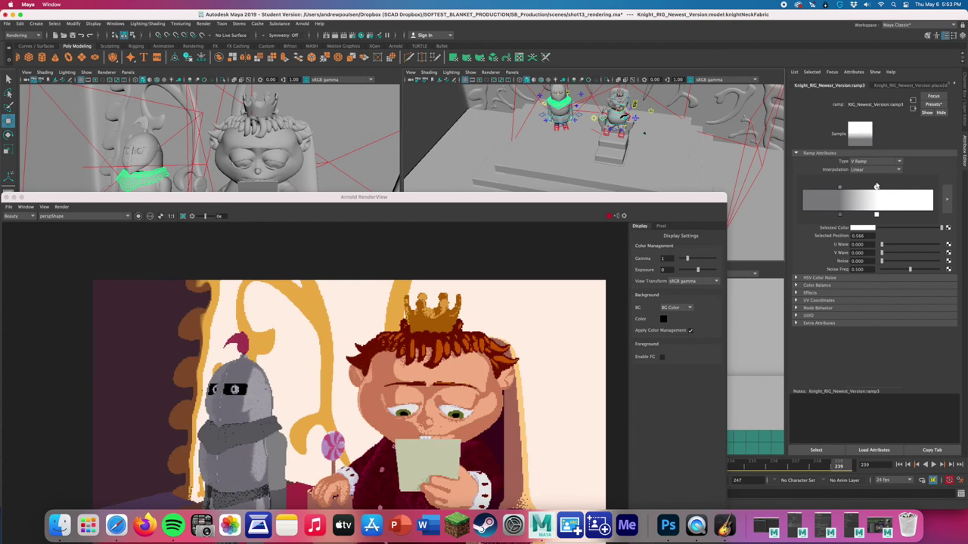
{"action": "left_click_drag", "start_coordinate": [839, 189], "coordinate": [871, 188]}
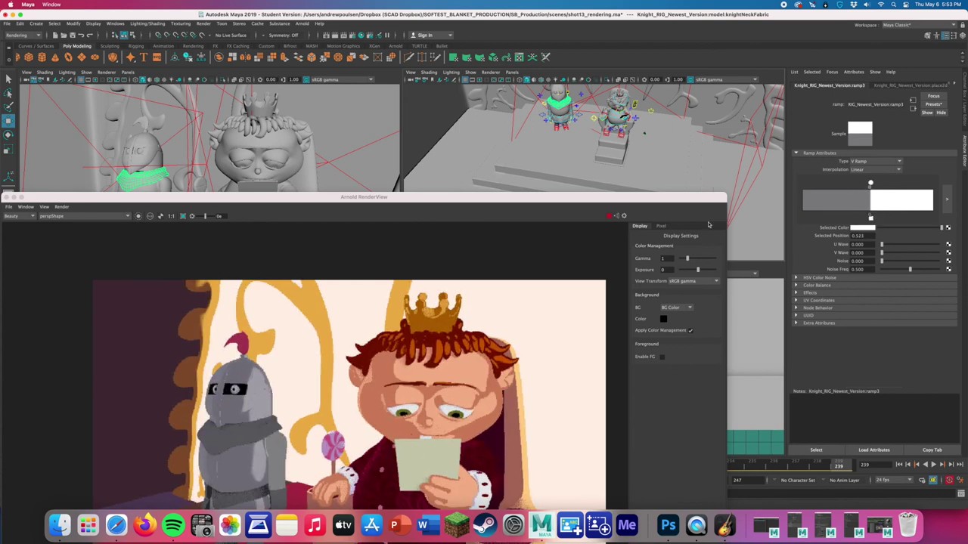
{"action": "left_click", "coordinate": [869, 188]}
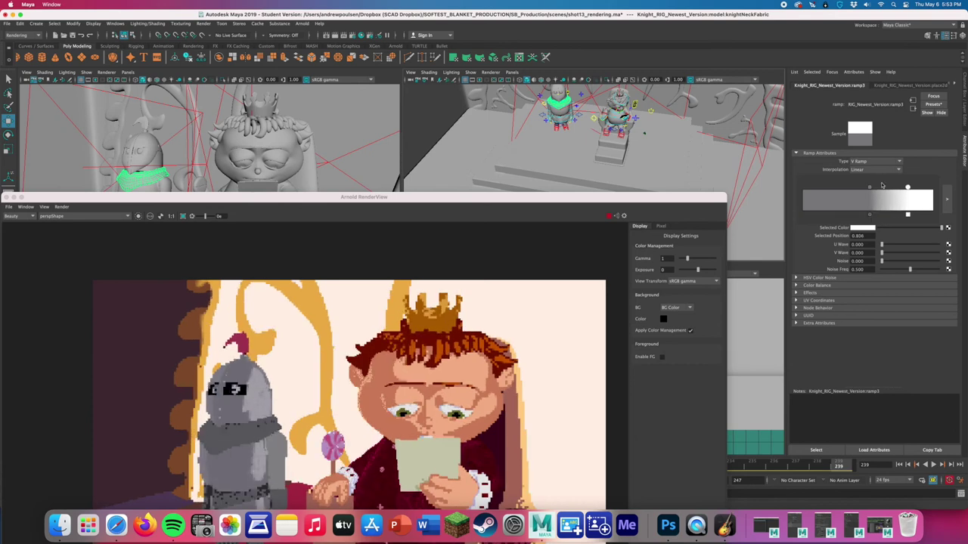
{"action": "left_click_drag", "start_coordinate": [869, 189], "coordinate": [906, 188]}
{"action": "scroll", "coordinate": [447, 393], "scroll_direction": "down", "scroll_amount": 2}
{"action": "scroll", "coordinate": [400, 407], "scroll_direction": "up", "scroll_amount": 1}
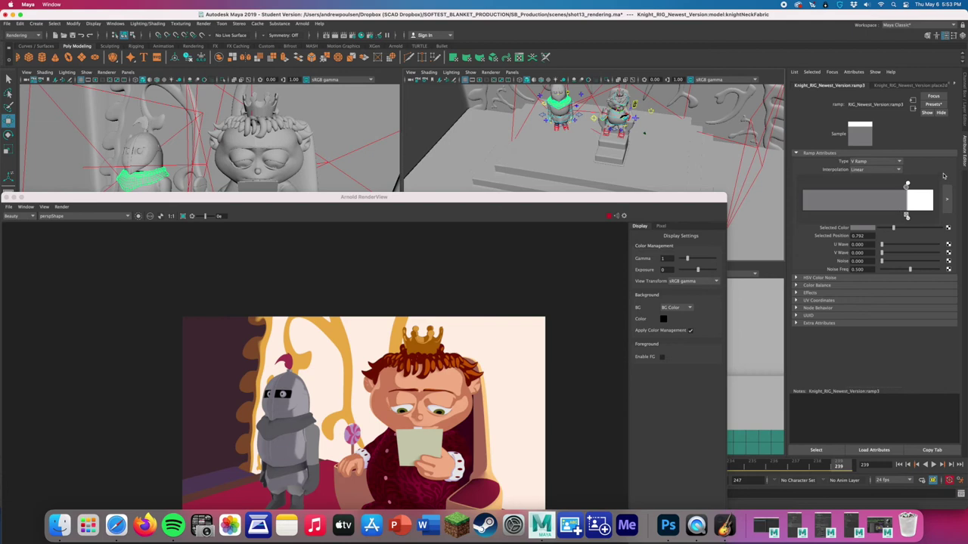
- Shift the ramp's white stop to about 0.847 and grey stop to about 0.844, and inspect the rendered knight
{"action": "left_click_drag", "start_coordinate": [907, 185], "coordinate": [913, 186]}
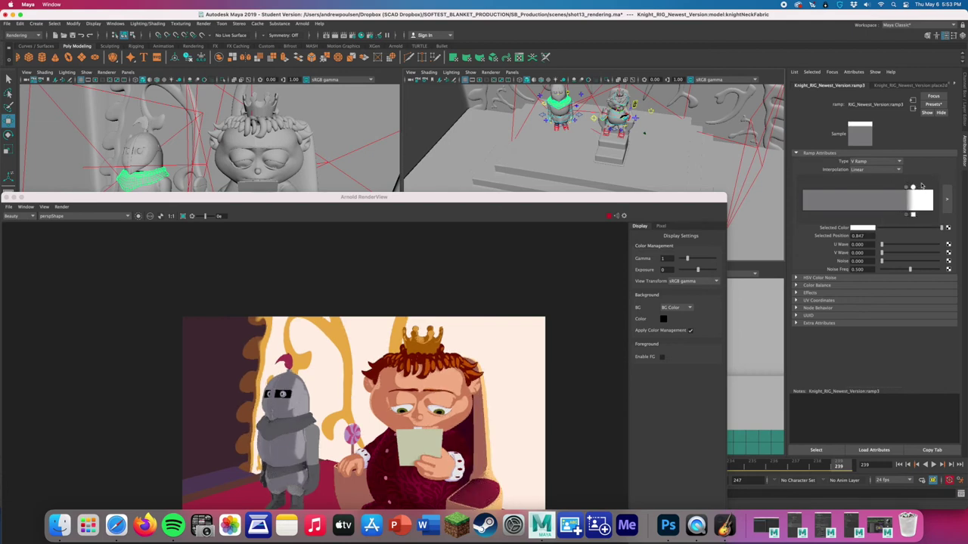
{"action": "left_click", "coordinate": [912, 186]}
{"action": "middle_click_drag", "start_coordinate": [362, 437], "coordinate": [356, 336], "text": "alt"}
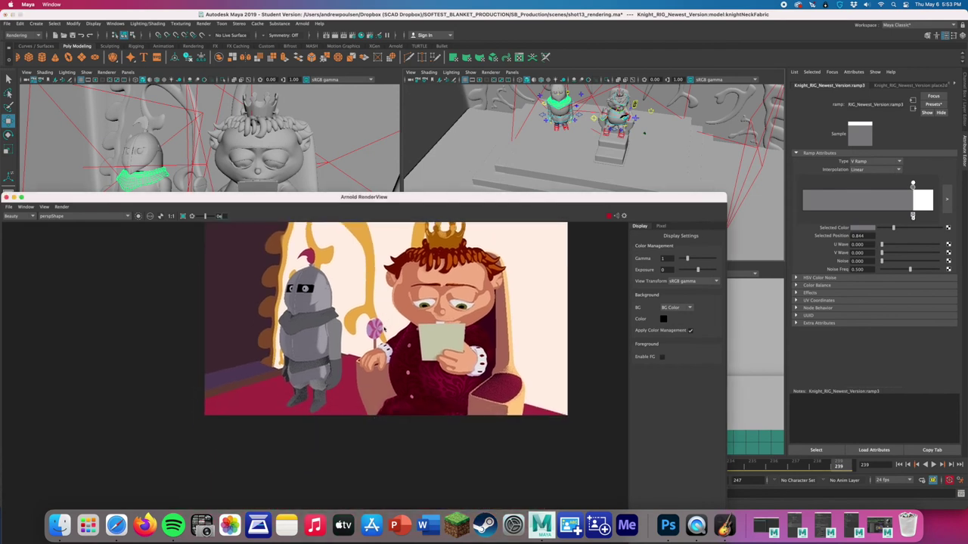
{"action": "scroll", "coordinate": [332, 302], "scroll_direction": "up", "scroll_amount": 6}
{"action": "scroll", "coordinate": [333, 303], "scroll_direction": "down", "scroll_amount": 4}
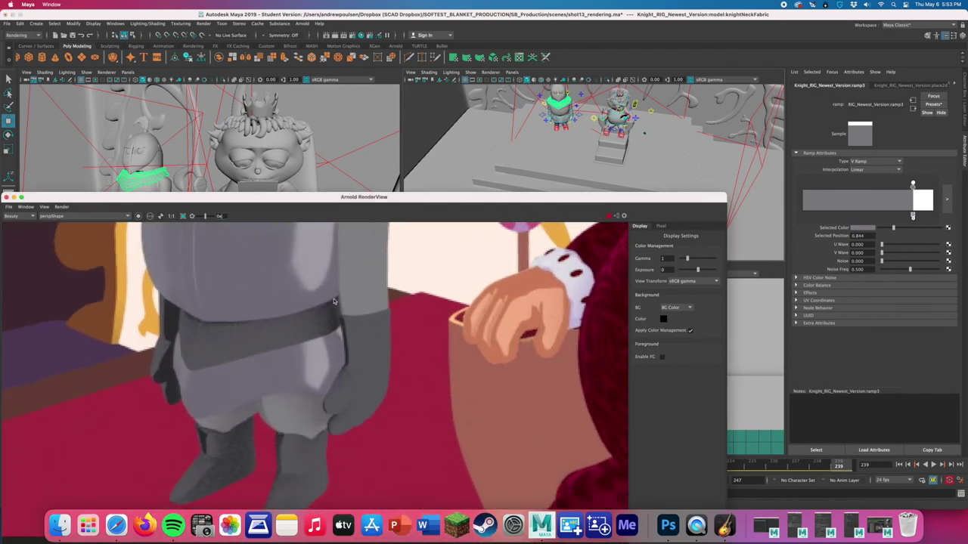
{"action": "scroll", "coordinate": [340, 300], "scroll_direction": "down", "scroll_amount": 4}
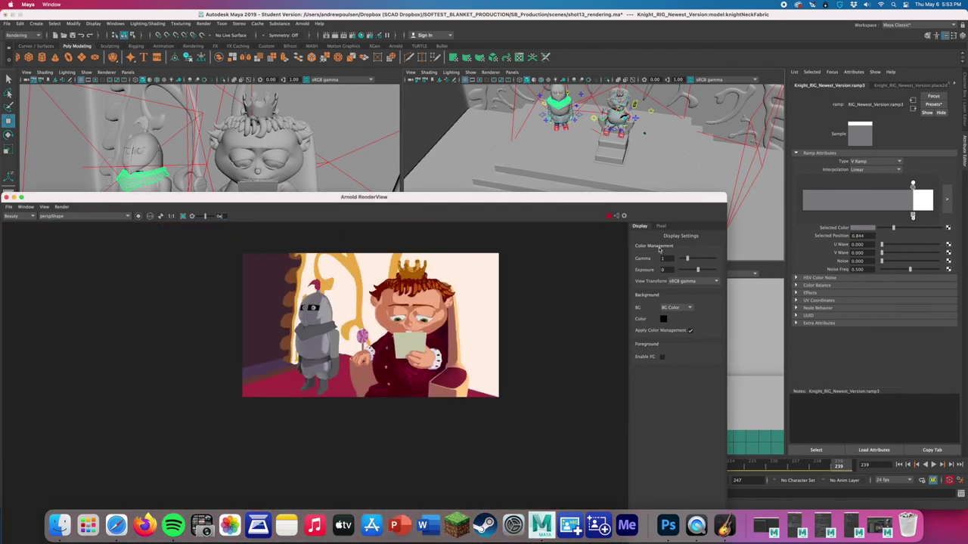
- Push the ramp's stops almost to the end, with grey at about 0.954, lighten the grey and check the knight's render
{"action": "left_click_drag", "start_coordinate": [912, 184], "coordinate": [930, 188]}
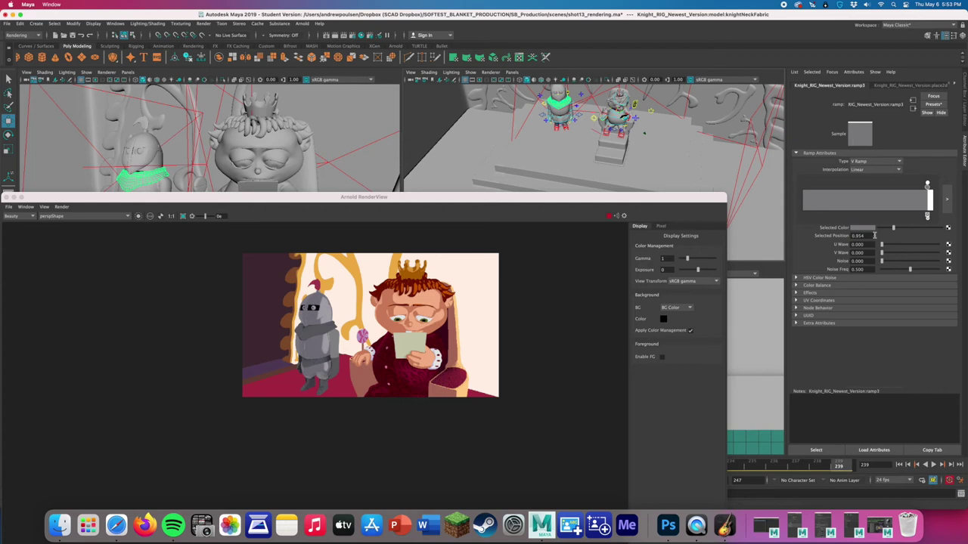
{"action": "left_click_drag", "start_coordinate": [893, 228], "coordinate": [906, 229]}
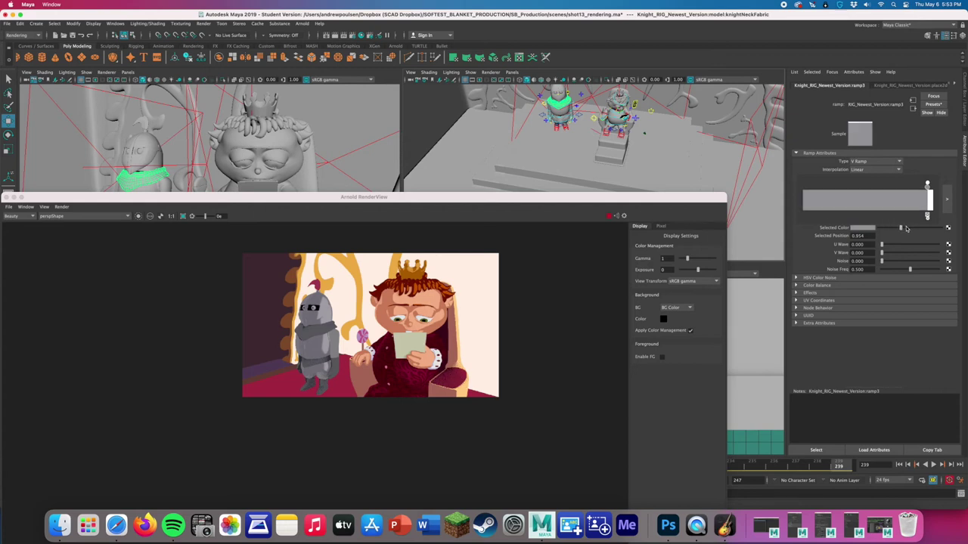
{"action": "scroll", "coordinate": [294, 319], "scroll_direction": "up", "scroll_amount": 3}
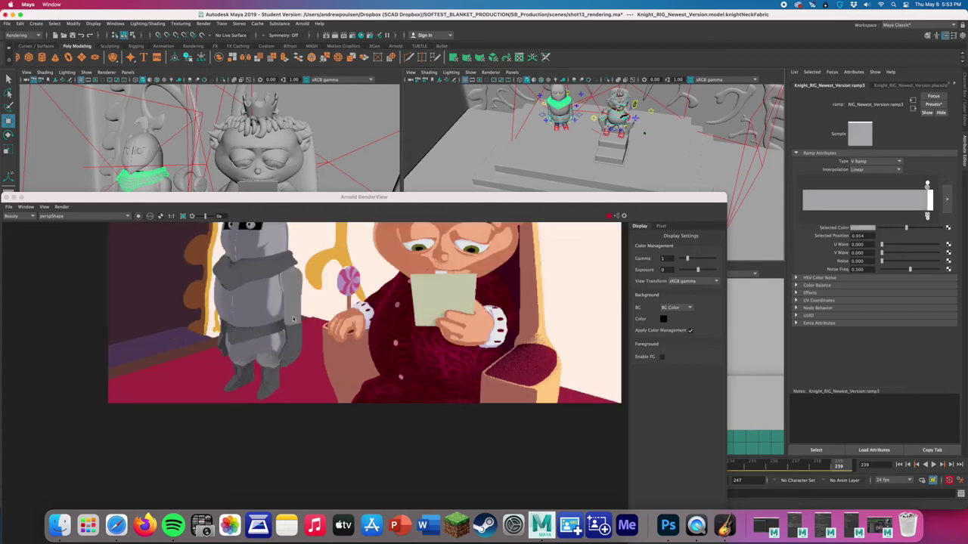
{"action": "scroll", "coordinate": [294, 320], "scroll_direction": "up", "scroll_amount": 5}
{"action": "scroll", "coordinate": [343, 365], "scroll_direction": "down", "scroll_amount": 8}
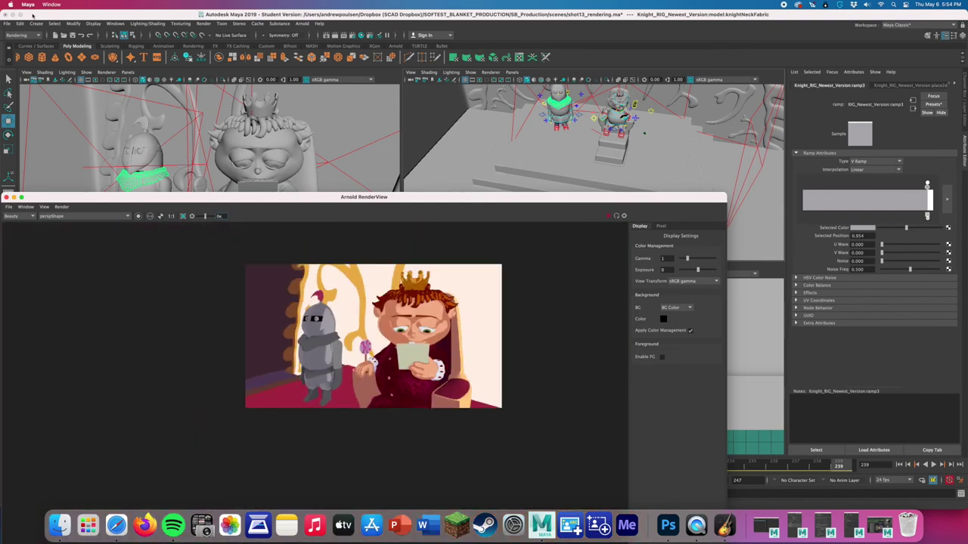
- Save the scene, review the rendered frame and close Arnold RenderView
{"action": "left_click", "coordinate": [7, 24]}
{"action": "left_click", "coordinate": [34, 53]}
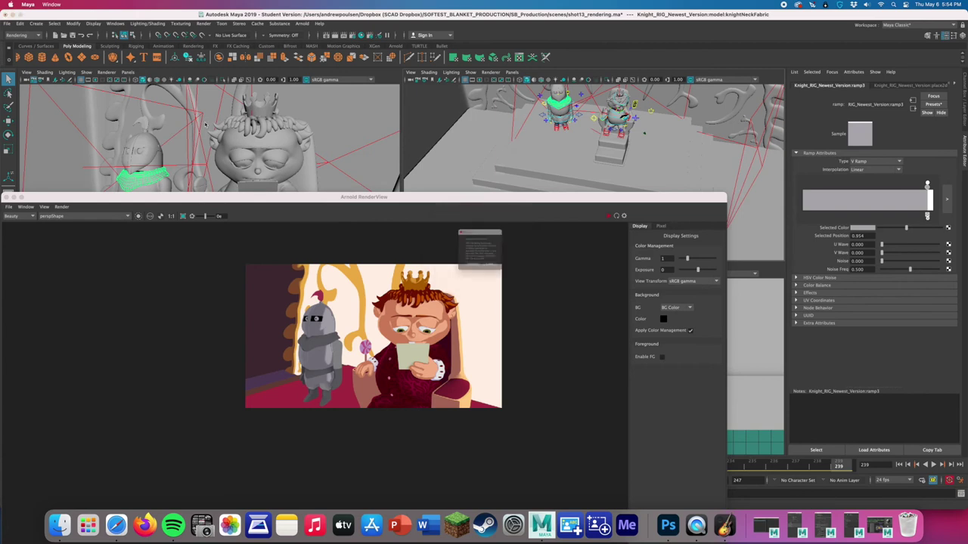
{"action": "key", "text": "w"}
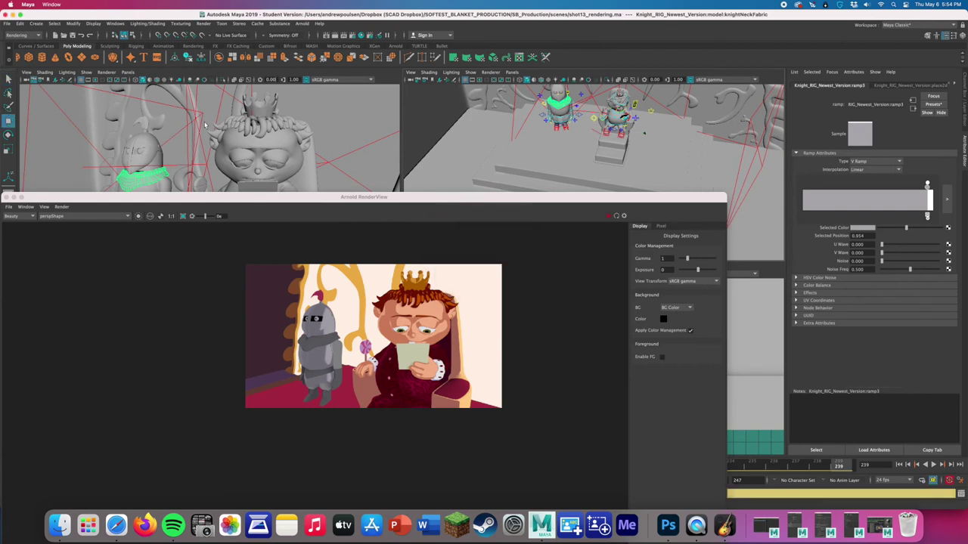
{"action": "left_click_drag", "start_coordinate": [541, 108], "coordinate": [514, 174], "text": "alt"}
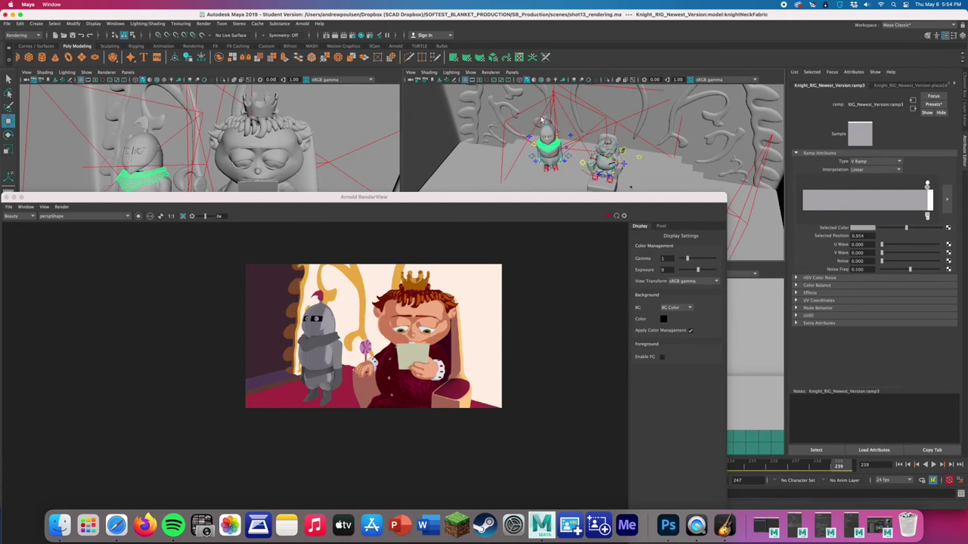
{"action": "scroll", "coordinate": [314, 302], "scroll_direction": "up", "scroll_amount": 5}
{"action": "scroll", "coordinate": [321, 304], "scroll_direction": "down", "scroll_amount": 3}
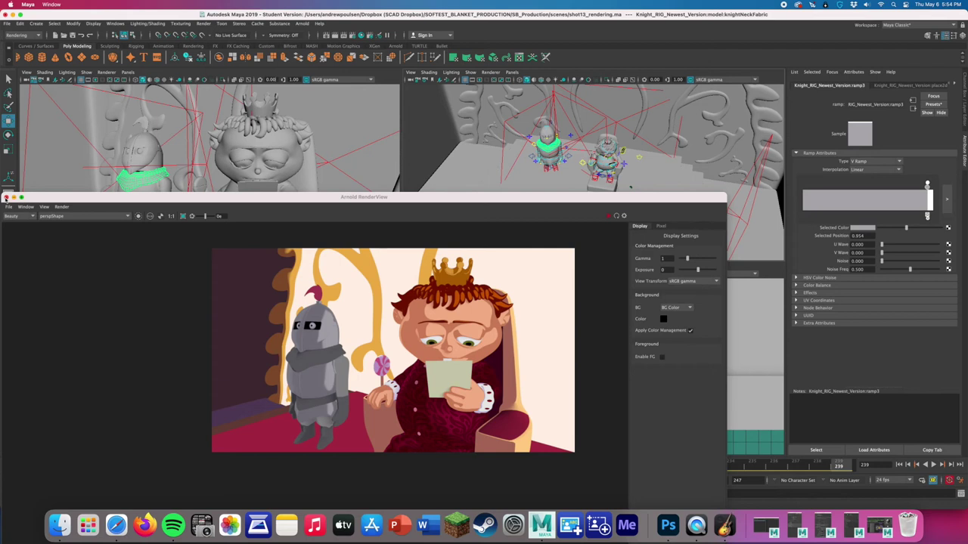
{"action": "left_click", "coordinate": [6, 197]}
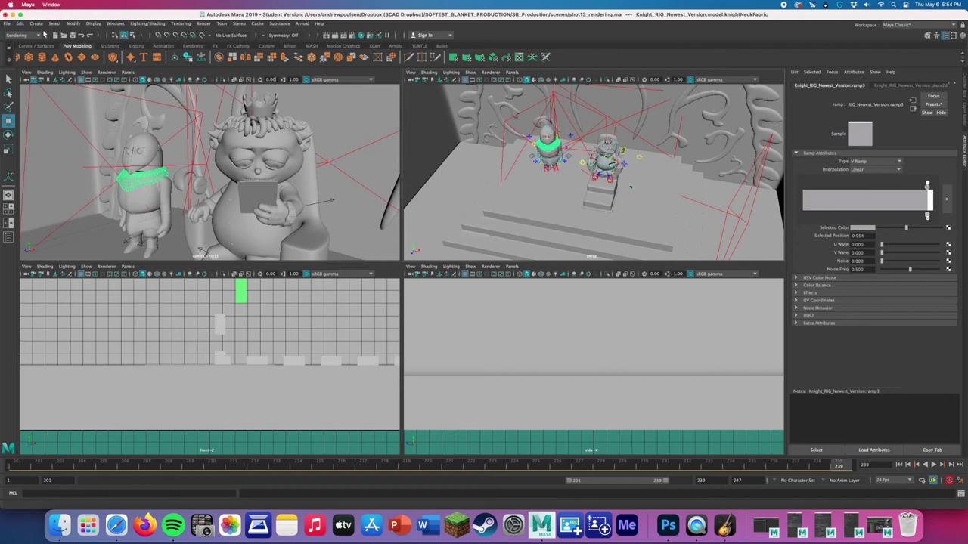
- In Render Settings, set the Arnold Camera (AA) samples to 6 and the filter type to contour
{"action": "left_click", "coordinate": [204, 23]}
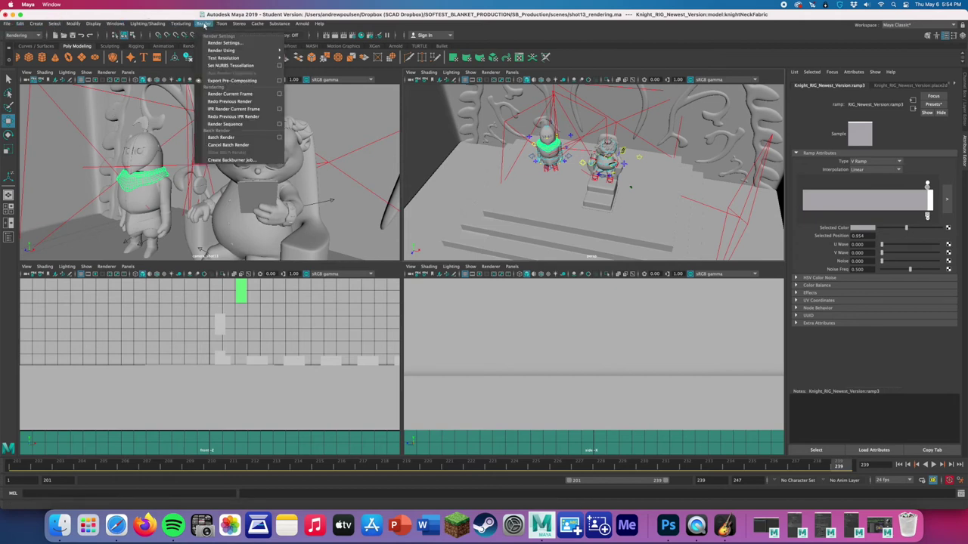
{"action": "left_click", "coordinate": [203, 24]}
{"action": "left_click", "coordinate": [205, 24]}
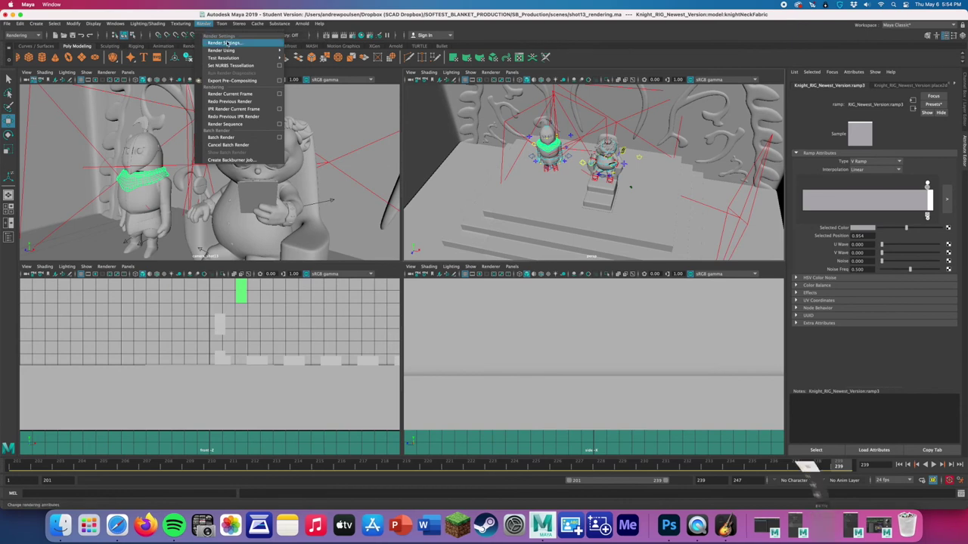
{"action": "left_click", "coordinate": [227, 43]}
{"action": "left_click", "coordinate": [148, 111]}
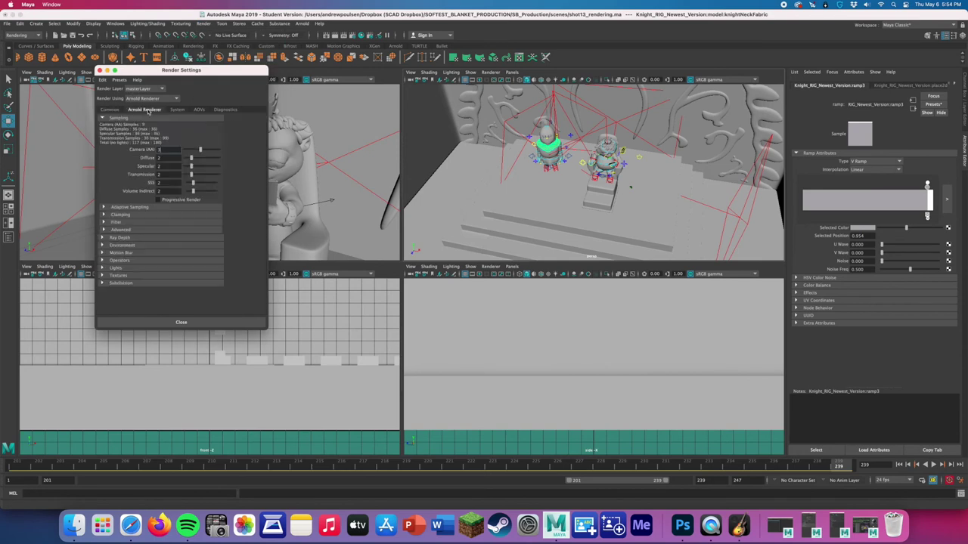
{"action": "left_click", "coordinate": [209, 150]}
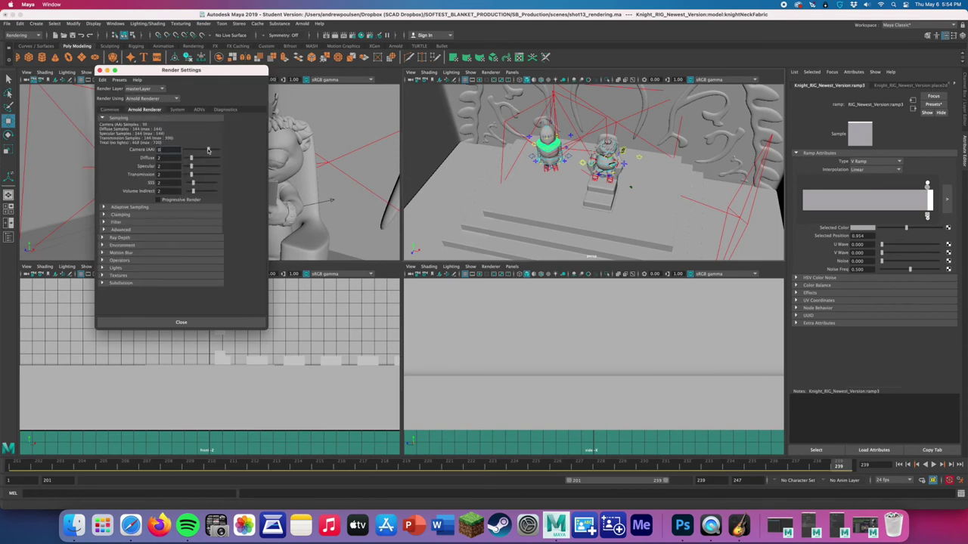
{"action": "left_click", "coordinate": [105, 222]}
{"action": "left_click", "coordinate": [168, 232]}
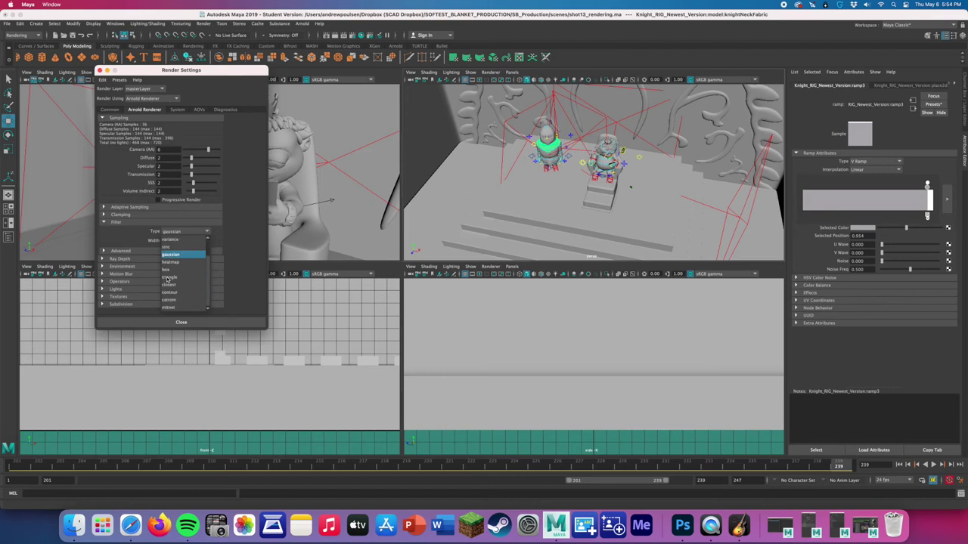
{"action": "left_click", "coordinate": [169, 292]}
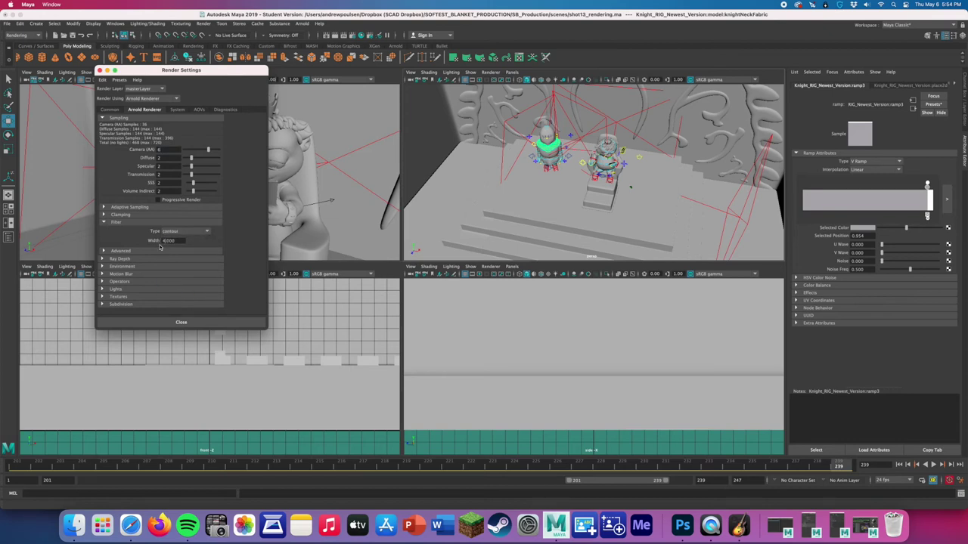
- Set the render output image format to JPEG and make camera_shot13 the renderable camera
{"action": "left_click", "coordinate": [109, 109]}
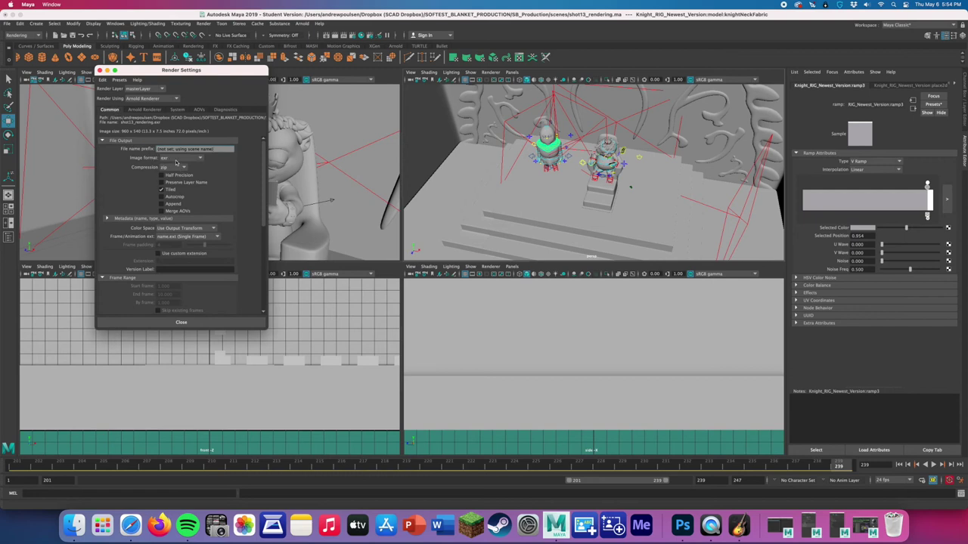
{"action": "left_click", "coordinate": [176, 160]}
{"action": "left_click", "coordinate": [179, 210]}
{"action": "scroll", "coordinate": [177, 219], "scroll_direction": "down", "scroll_amount": 2}
{"action": "scroll", "coordinate": [177, 219], "scroll_direction": "down", "scroll_amount": 2}
{"action": "scroll", "coordinate": [174, 223], "scroll_direction": "down", "scroll_amount": 2}
{"action": "left_click", "coordinate": [165, 203]}
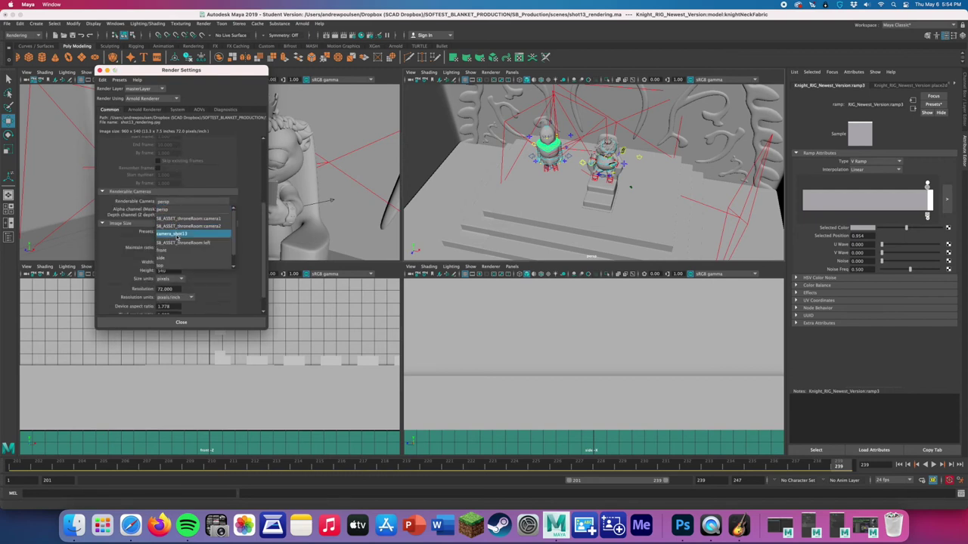
{"action": "left_click", "coordinate": [173, 233]}
- Apply the HD_1080 image size preset and close the render settings
{"action": "left_click", "coordinate": [179, 231]}
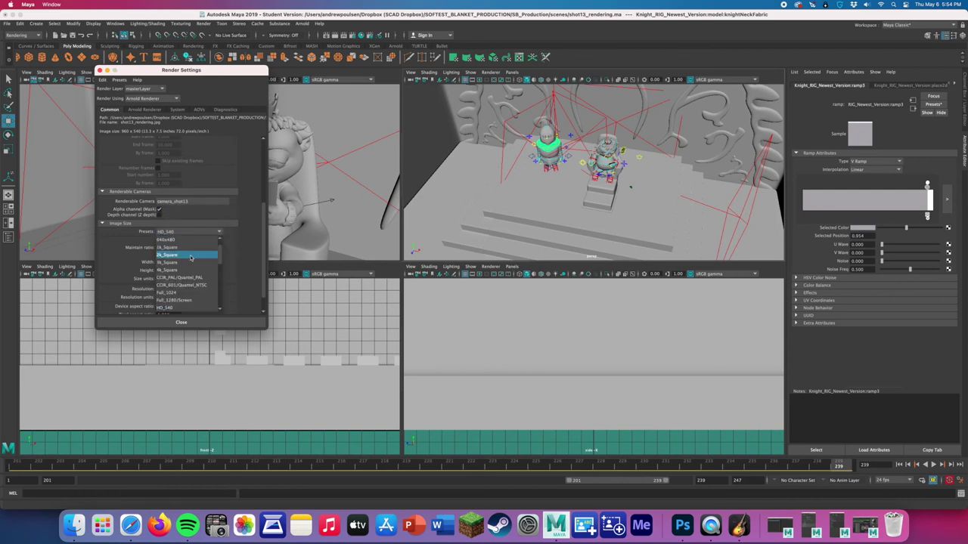
{"action": "scroll", "coordinate": [181, 276], "scroll_direction": "down", "scroll_amount": 2}
{"action": "scroll", "coordinate": [182, 272], "scroll_direction": "down", "scroll_amount": 3}
{"action": "left_click", "coordinate": [179, 263]}
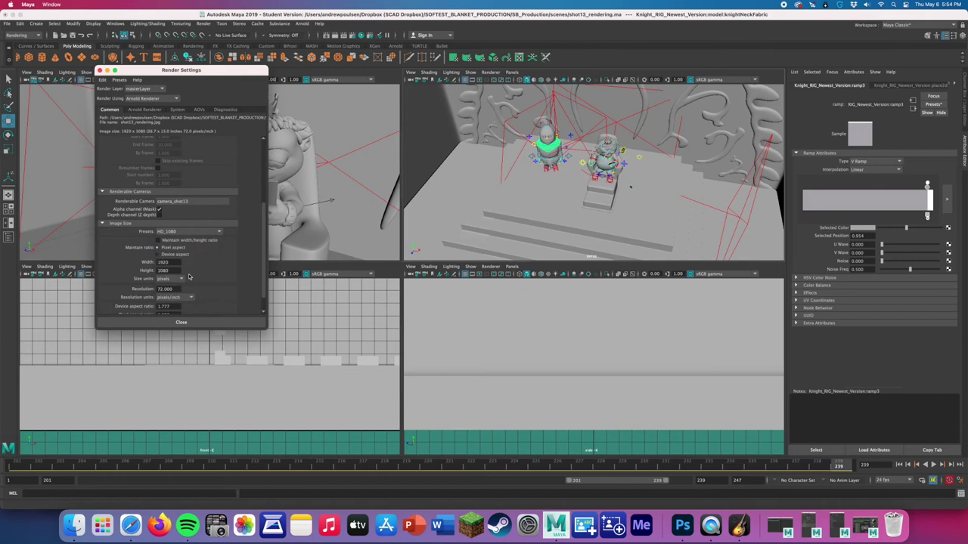
{"action": "left_click", "coordinate": [201, 325]}
- Open Arnold RenderView and render the current frame through camera_shotShape13
{"action": "left_click", "coordinate": [302, 23]}
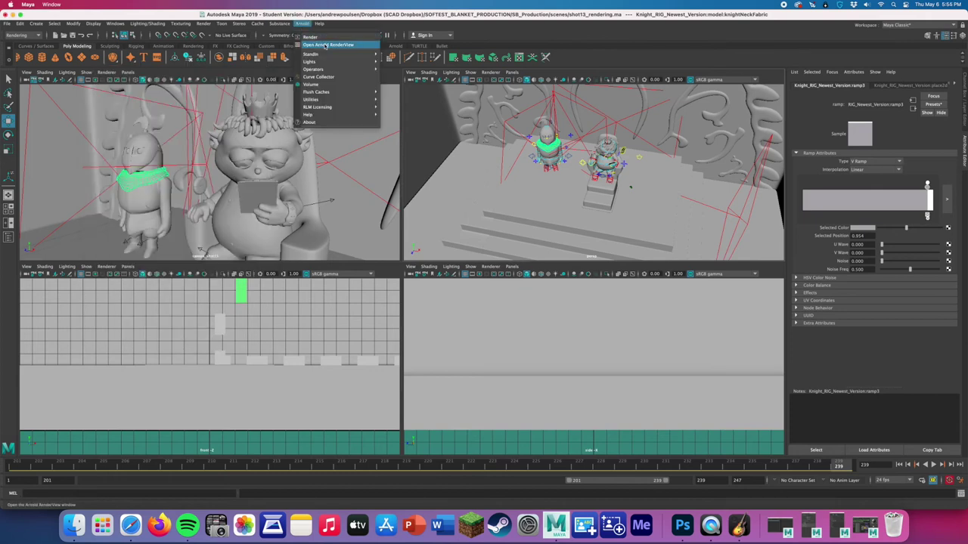
{"action": "left_click", "coordinate": [326, 45]}
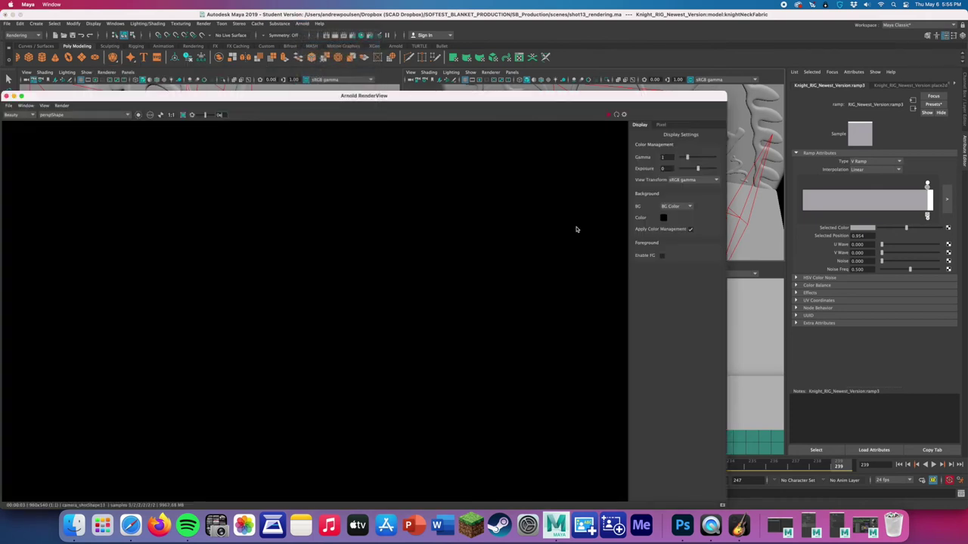
{"action": "left_click", "coordinate": [93, 115]}
{"action": "left_click", "coordinate": [95, 126]}
{"action": "scroll", "coordinate": [500, 249], "scroll_direction": "down", "scroll_amount": 3}
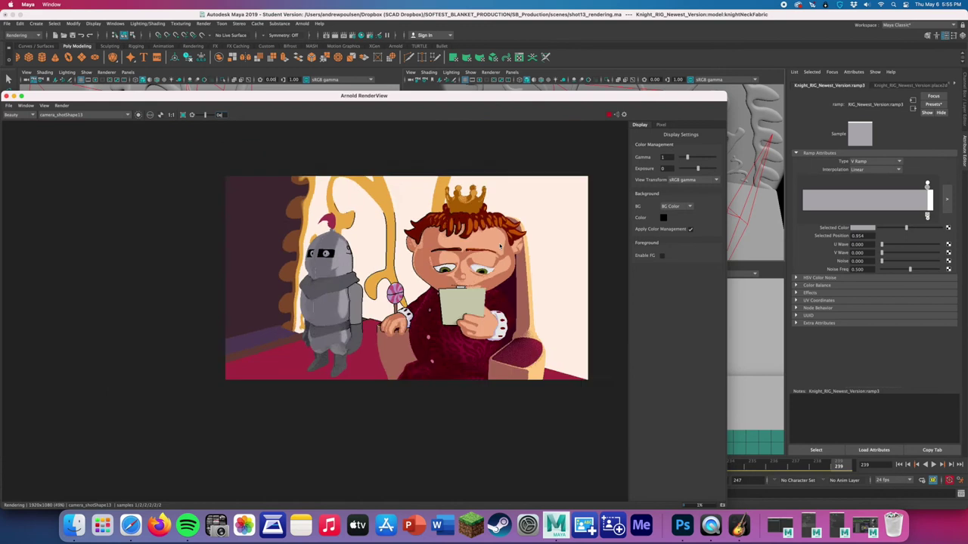
- Examine the rendered frame, checking the contour lines around the king's mouth and the overall shading
{"action": "scroll", "coordinate": [499, 249], "scroll_direction": "up", "scroll_amount": 1}
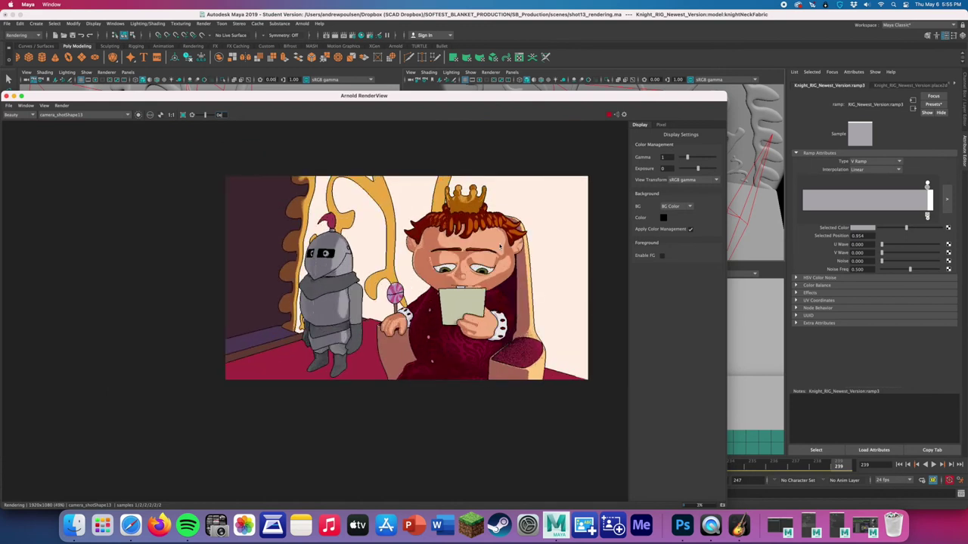
{"action": "scroll", "coordinate": [513, 257], "scroll_direction": "up", "scroll_amount": 5}
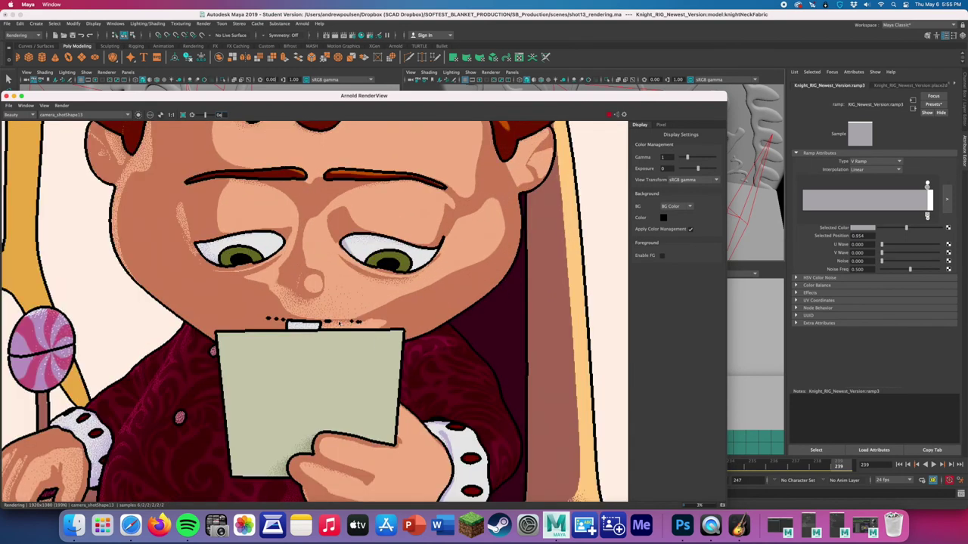
{"action": "scroll", "coordinate": [513, 257], "scroll_direction": "down", "scroll_amount": 5}
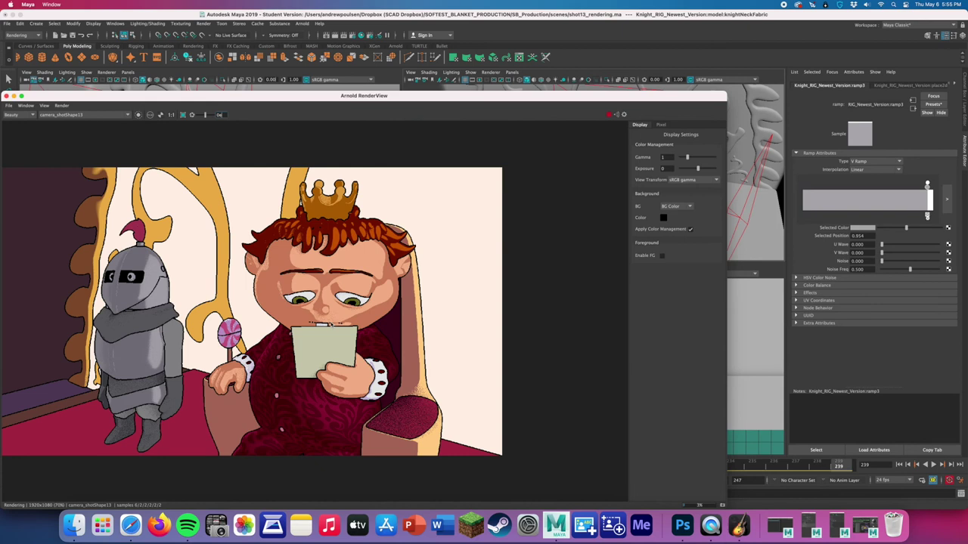
{"action": "scroll", "coordinate": [326, 322], "scroll_direction": "down", "scroll_amount": 2}
{"action": "scroll", "coordinate": [287, 314], "scroll_direction": "up", "scroll_amount": 4}
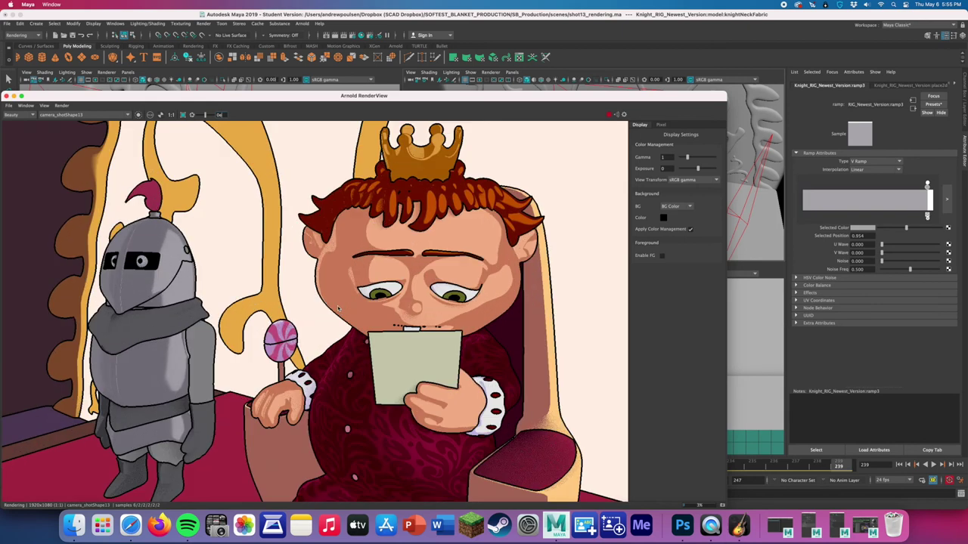
{"action": "scroll", "coordinate": [417, 266], "scroll_direction": "down", "scroll_amount": 2}
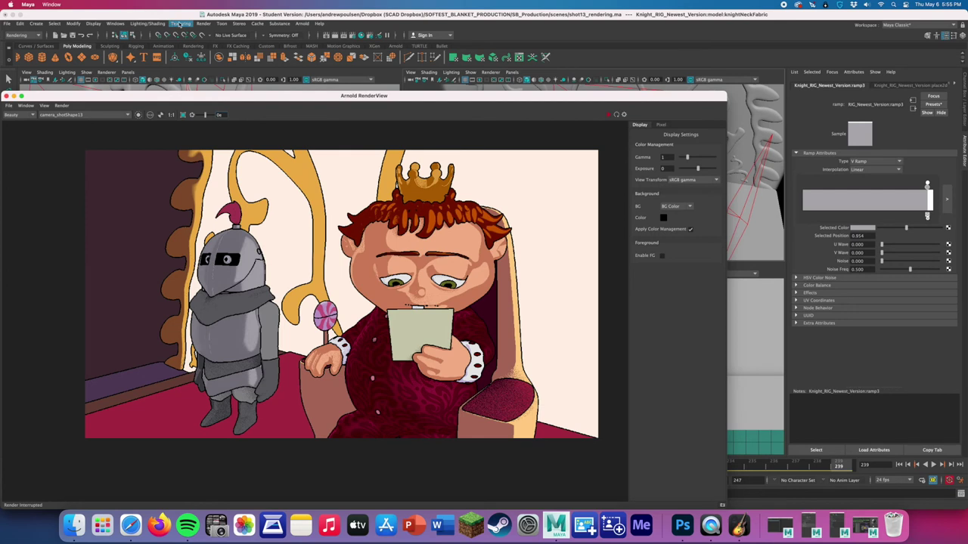
- Review the Arnold sampling, filter, file output and image size render settings, and close the settings and Arnold RenderView
{"action": "left_click", "coordinate": [202, 23]}
{"action": "left_click", "coordinate": [231, 41]}
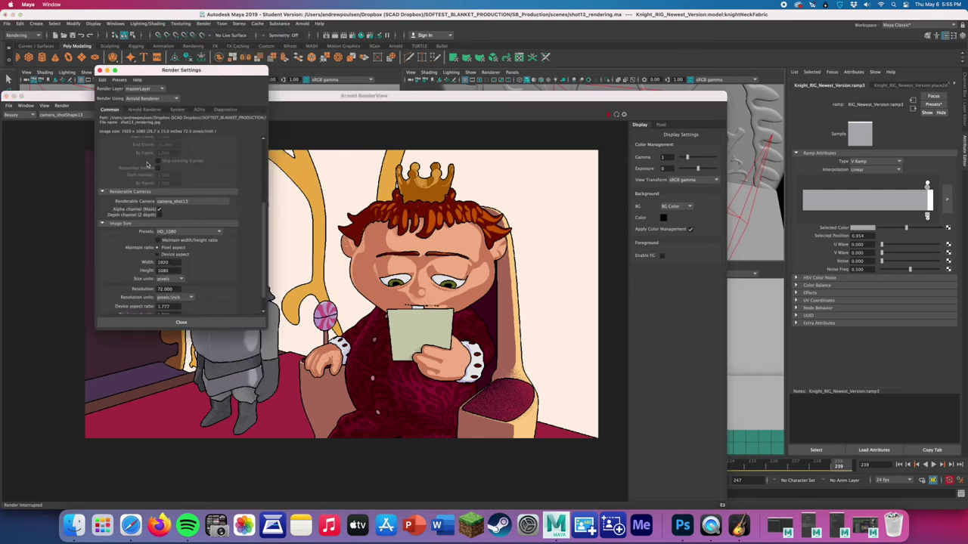
{"action": "left_click", "coordinate": [146, 110]}
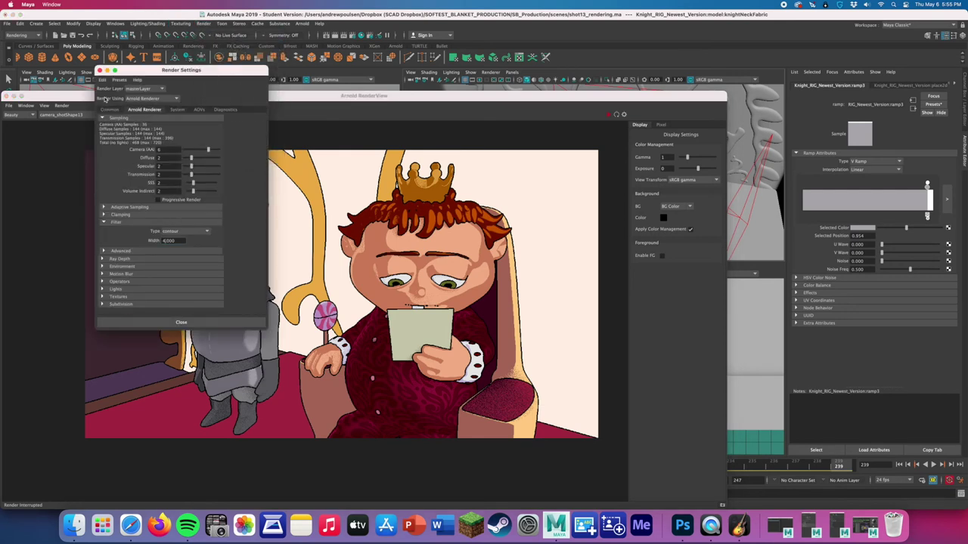
{"action": "left_click", "coordinate": [111, 110]}
{"action": "scroll", "coordinate": [170, 258], "scroll_direction": "down", "scroll_amount": 5}
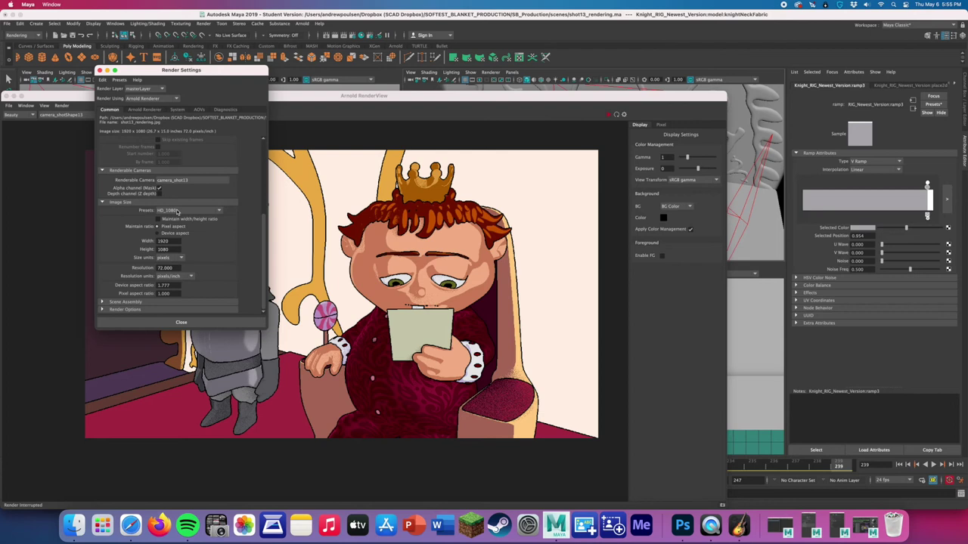
{"action": "scroll", "coordinate": [178, 212], "scroll_direction": "up", "scroll_amount": 5}
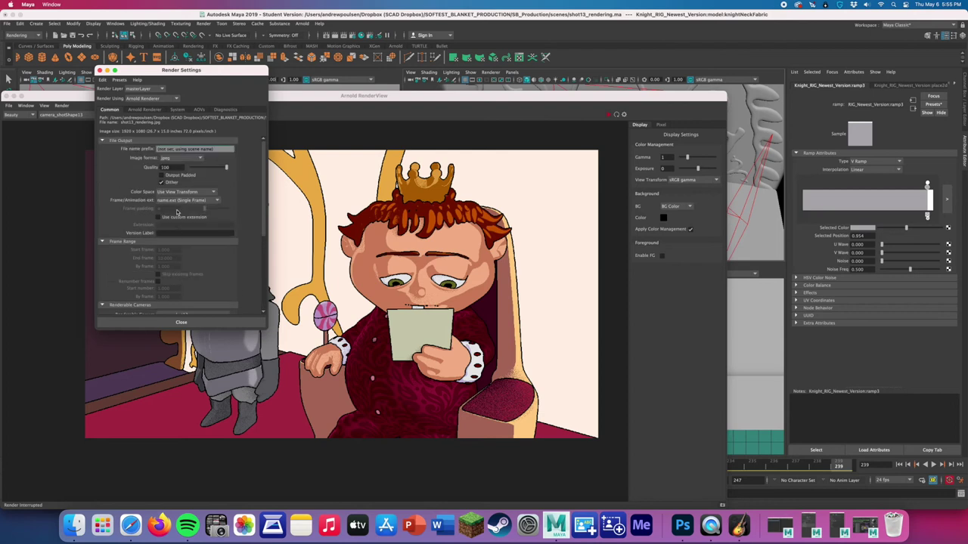
{"action": "left_click", "coordinate": [168, 322]}
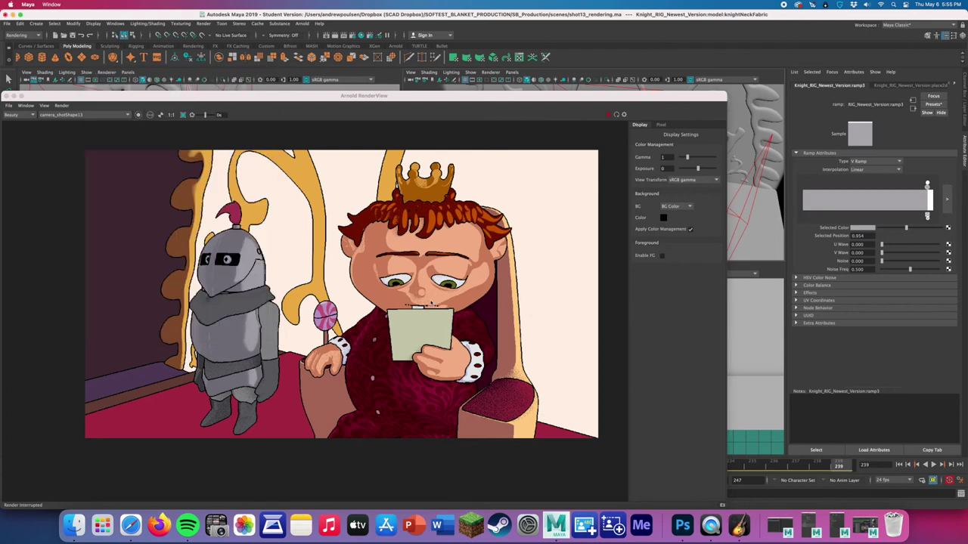
{"action": "left_click", "coordinate": [7, 96]}
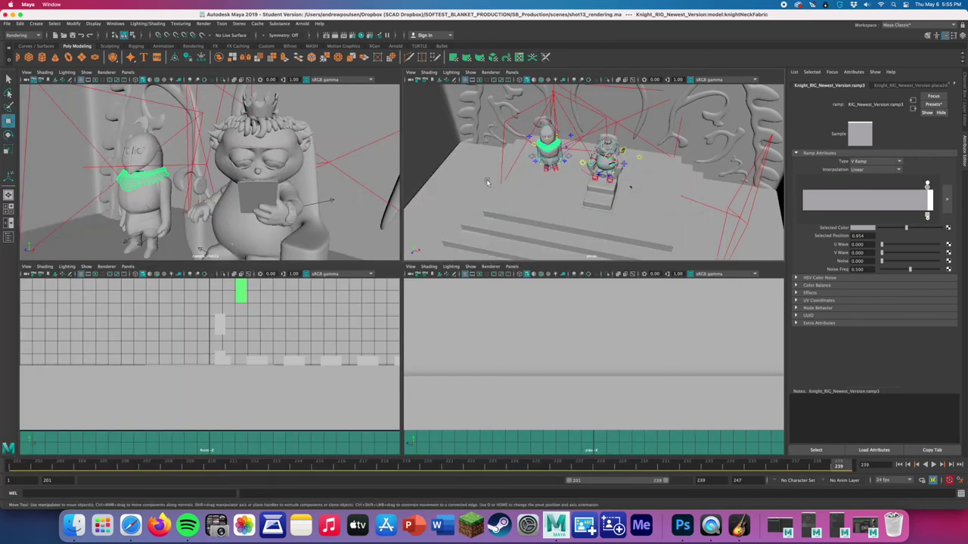
- Select the king's head mesh in the perspective view and switch it to component selection
{"action": "scroll", "coordinate": [646, 159], "scroll_direction": "up", "scroll_amount": 5}
{"action": "scroll", "coordinate": [647, 159], "scroll_direction": "up", "scroll_amount": 5}
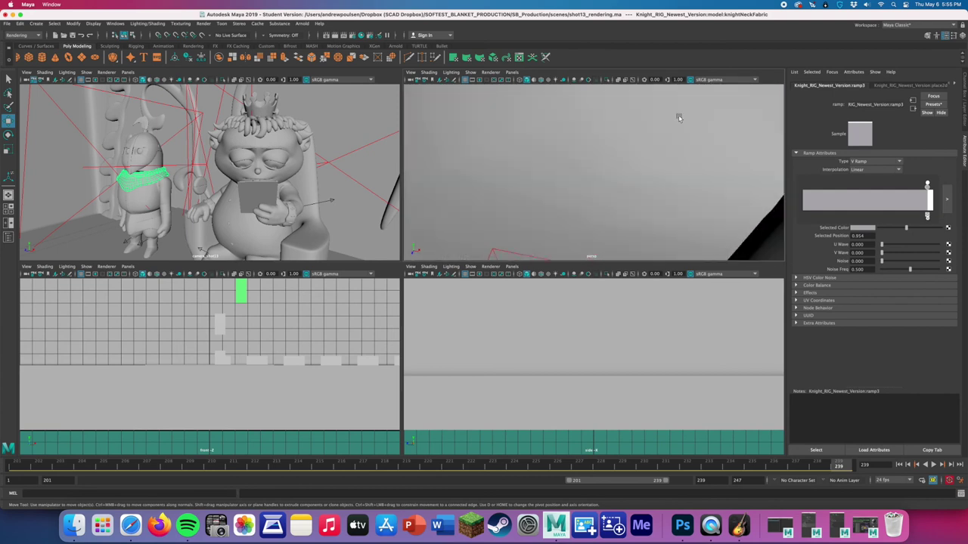
{"action": "scroll", "coordinate": [676, 119], "scroll_direction": "down", "scroll_amount": 3}
{"action": "scroll", "coordinate": [635, 151], "scroll_direction": "down", "scroll_amount": 5}
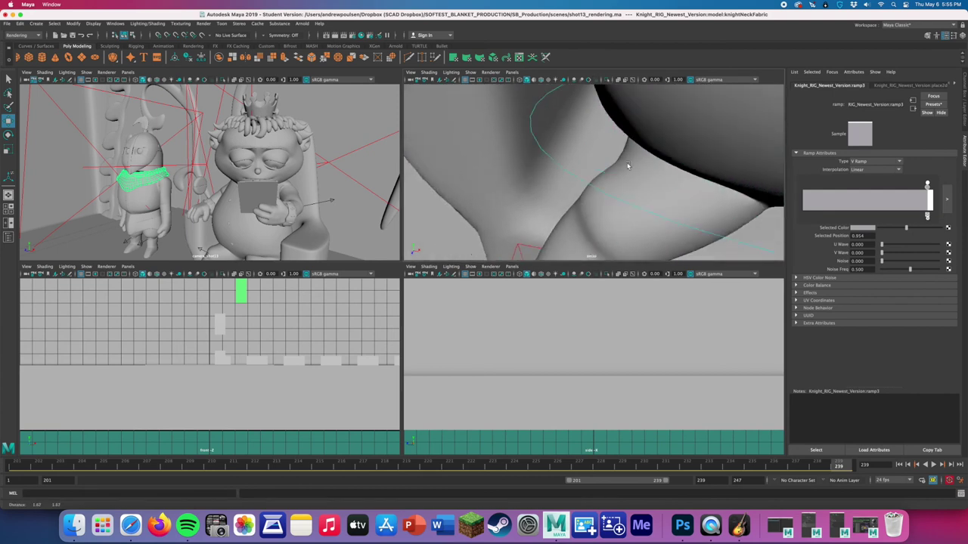
{"action": "scroll", "coordinate": [634, 145], "scroll_direction": "up", "scroll_amount": 5}
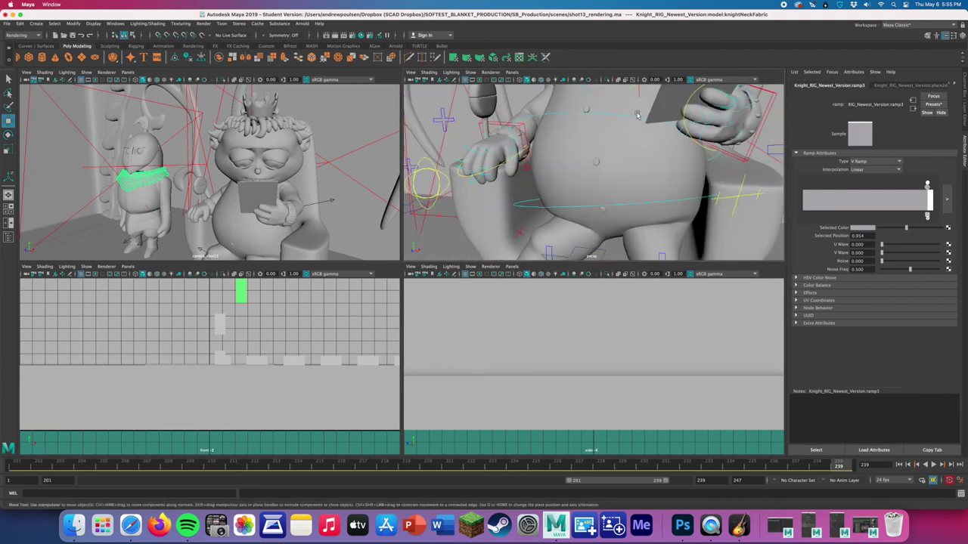
{"action": "scroll", "coordinate": [608, 109], "scroll_direction": "down", "scroll_amount": 2}
{"action": "scroll", "coordinate": [608, 109], "scroll_direction": "up", "scroll_amount": 2}
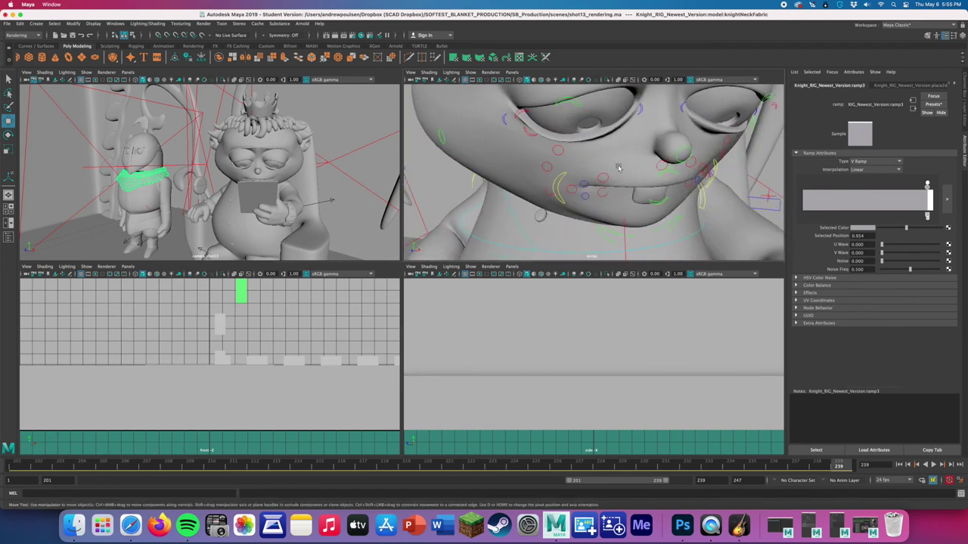
{"action": "left_click", "coordinate": [614, 155]}
{"action": "right_click", "coordinate": [614, 156]}
{"action": "left_click", "coordinate": [647, 155]}
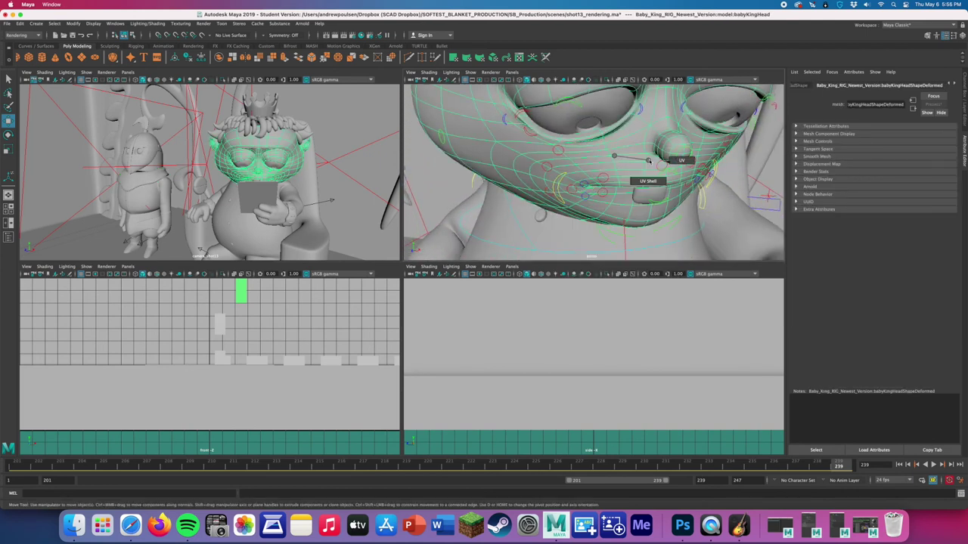
- Pick the area at the king's mouth and show the attributes of the king_insidemouth material
{"action": "middle_click_drag", "start_coordinate": [604, 220], "coordinate": [605, 184], "text": "alt"}
{"action": "scroll", "coordinate": [597, 193], "scroll_direction": "up", "scroll_amount": 10}
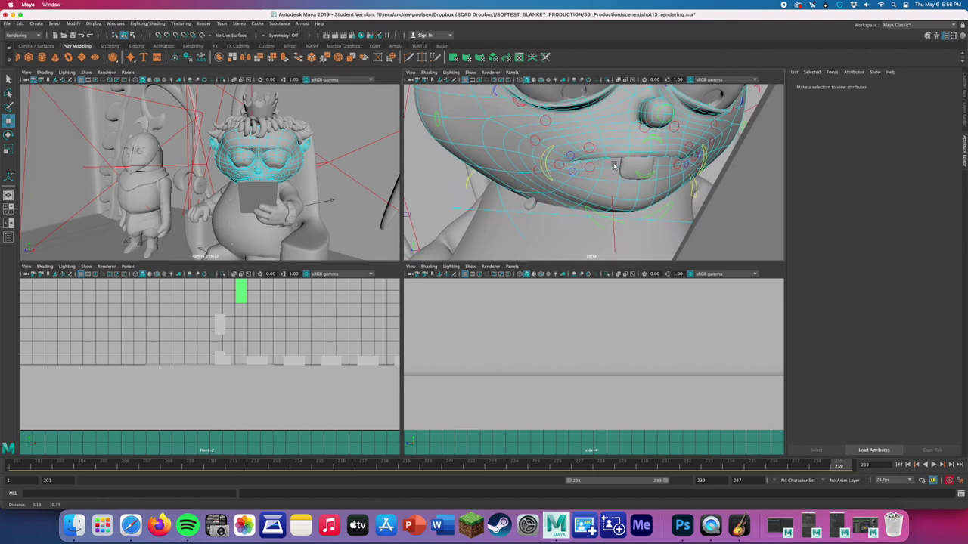
{"action": "scroll", "coordinate": [583, 204], "scroll_direction": "down", "scroll_amount": 5}
{"action": "left_click_drag", "start_coordinate": [583, 204], "coordinate": [575, 101], "text": "alt"}
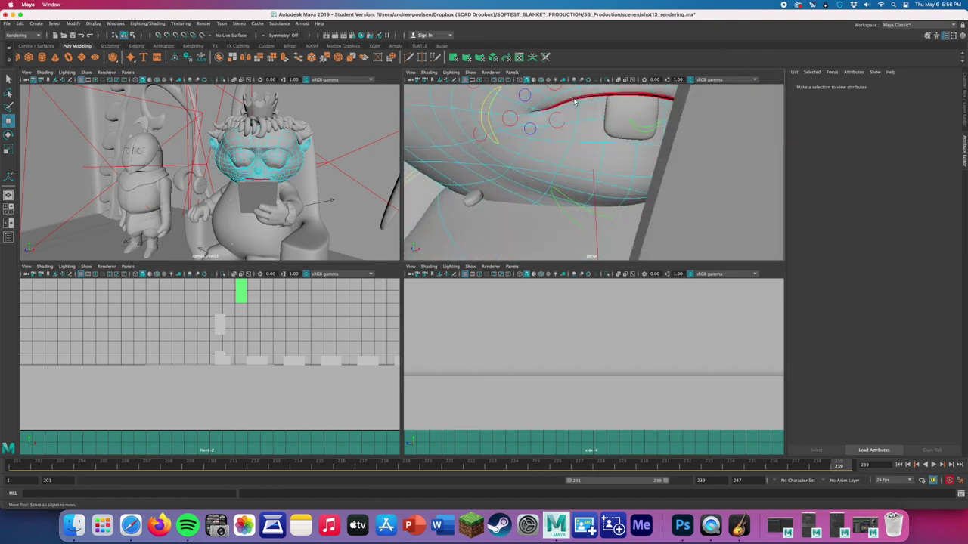
{"action": "left_click", "coordinate": [574, 100]}
{"action": "right_click", "coordinate": [576, 99]}
{"action": "left_click", "coordinate": [565, 273]}
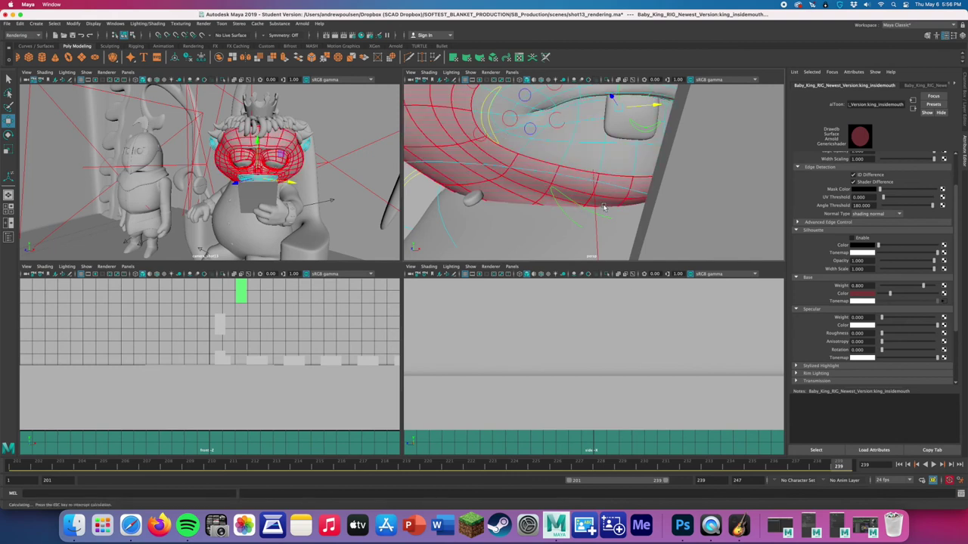
- Leave component selection on the head, select the king's Jaw_M control and go to frame 201
{"action": "left_click", "coordinate": [584, 211]}
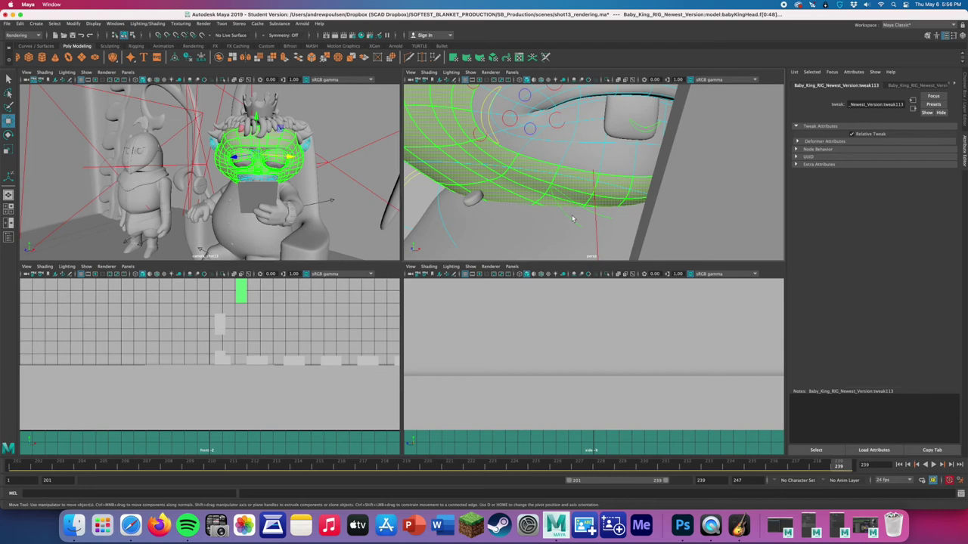
{"action": "right_click_drag", "start_coordinate": [570, 195], "coordinate": [609, 181]}
{"action": "left_click", "coordinate": [571, 213]}
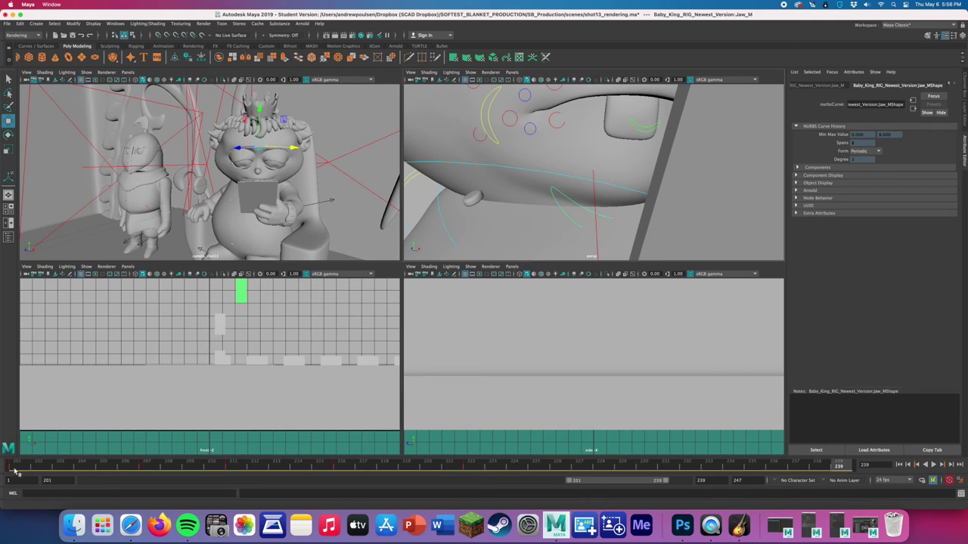
{"action": "key", "text": "alt+shift+v"}
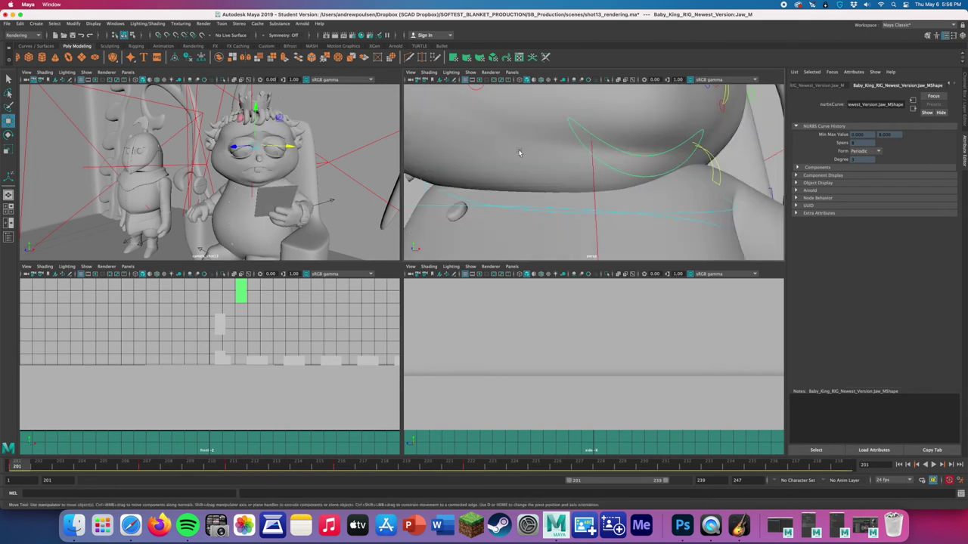
{"action": "scroll", "coordinate": [568, 182], "scroll_direction": "down", "scroll_amount": 5}
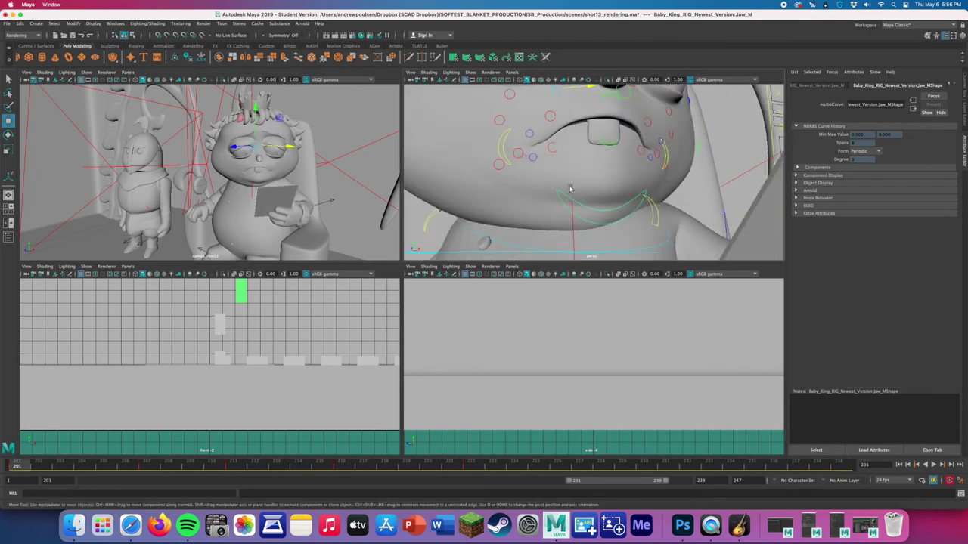
- At frame 207, adjust the height of the king's jaw control and set a key
{"action": "left_click", "coordinate": [147, 465]}
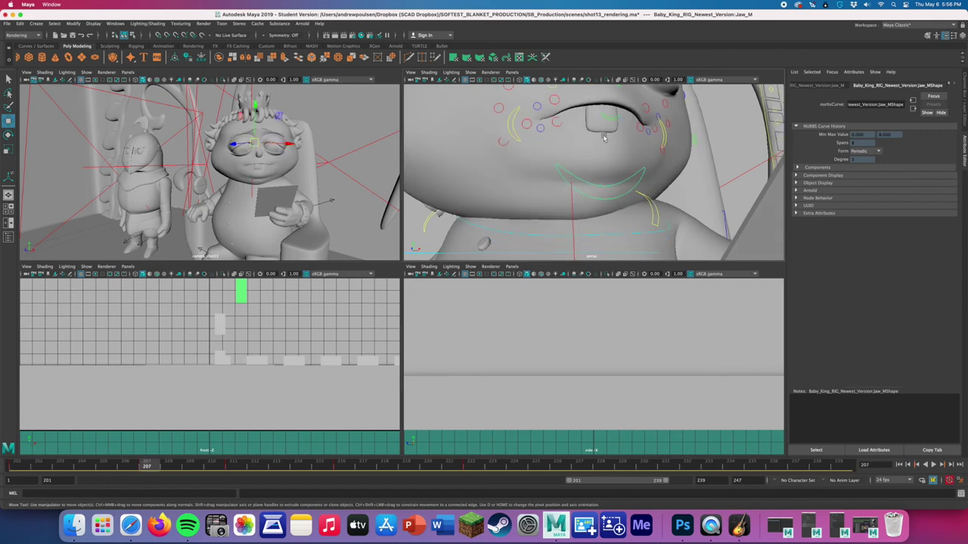
{"action": "left_click_drag", "start_coordinate": [598, 121], "coordinate": [562, 99]}
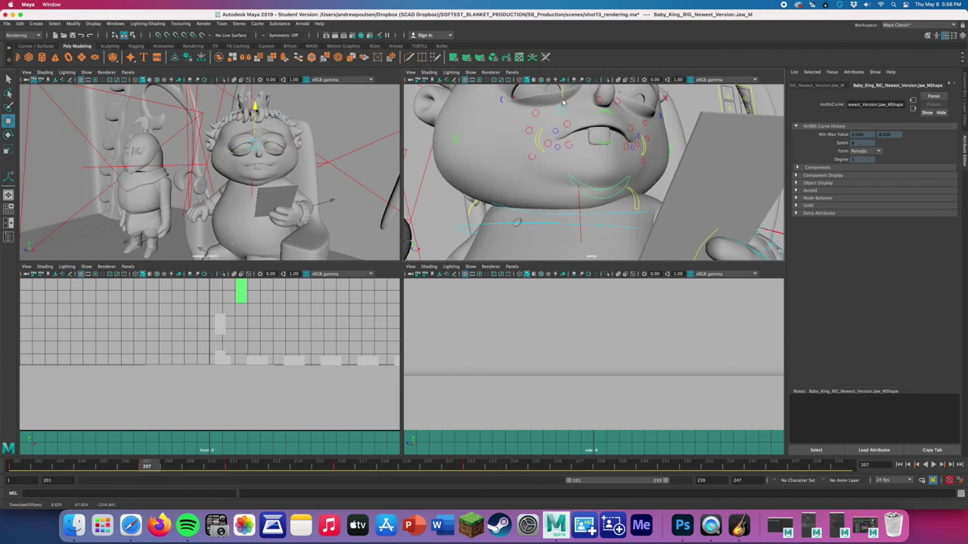
{"action": "key", "text": "s"}
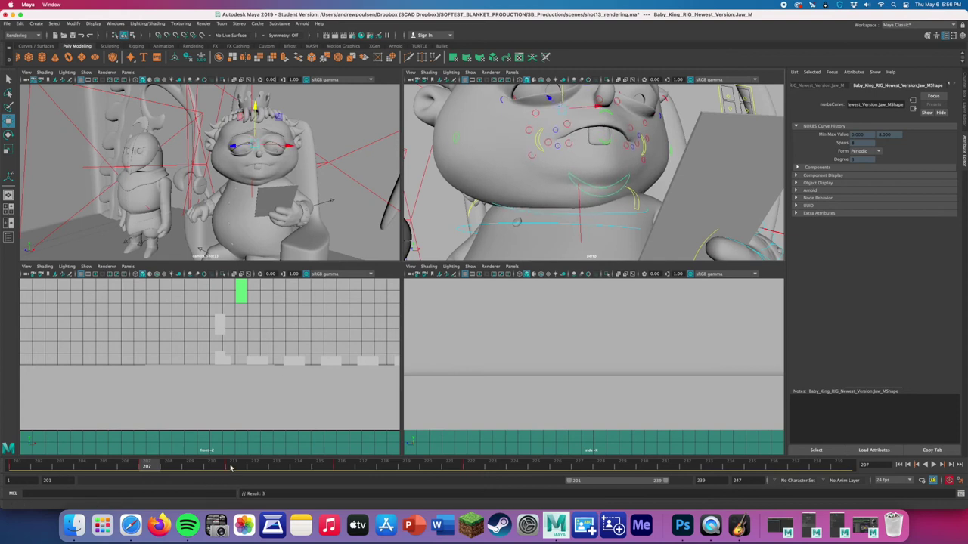
- At frame 211, lower the king's jaw control slightly, set a key and return to the Select tool
{"action": "key", "text": "period"}
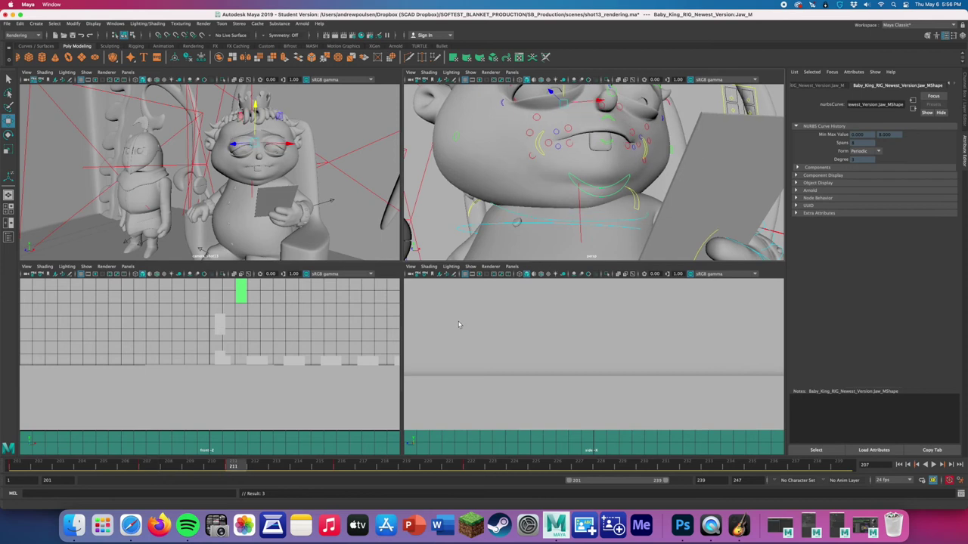
{"action": "left_click", "coordinate": [562, 90]}
{"action": "left_click_drag", "start_coordinate": [563, 90], "coordinate": [563, 96]}
{"action": "key", "text": "s"}
{"action": "key", "text": "q"}
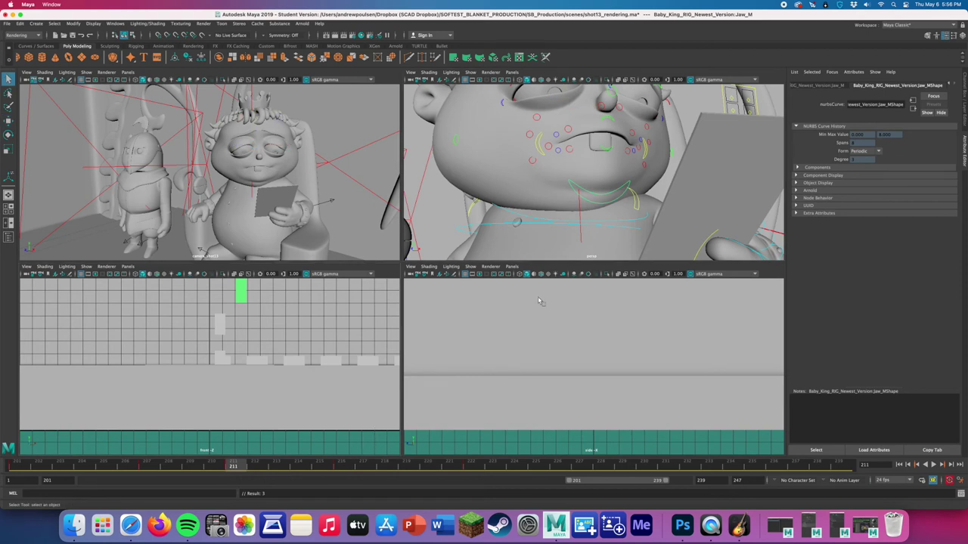
- At frame 222, lower the king's jaw control slightly, set a key and return to the Select tool
{"action": "key", "text": "period"}
{"action": "key", "text": "bracketleft"}
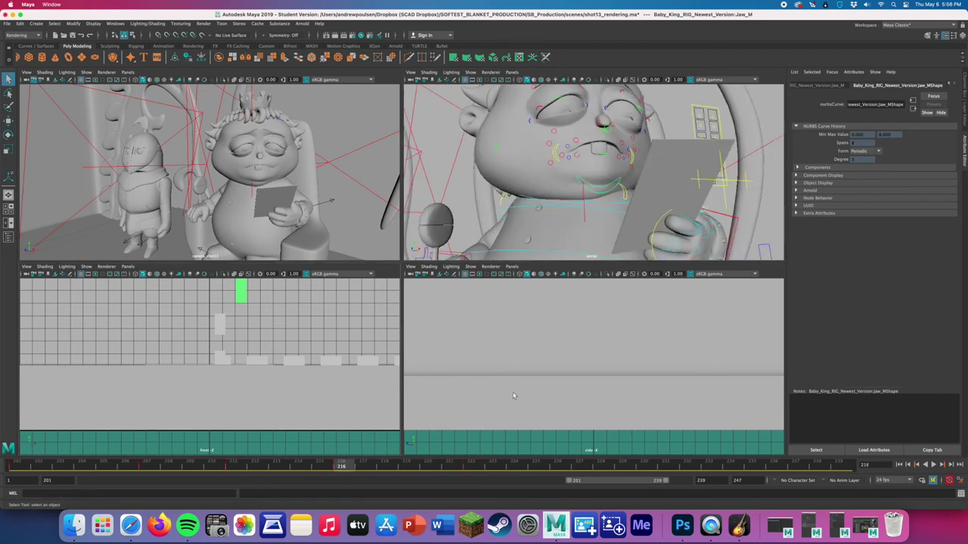
{"action": "left_click", "coordinate": [471, 467]}
{"action": "left_click", "coordinate": [575, 106]}
{"action": "key", "text": "w"}
{"action": "left_click_drag", "start_coordinate": [575, 106], "coordinate": [576, 109]}
{"action": "key", "text": "s"}
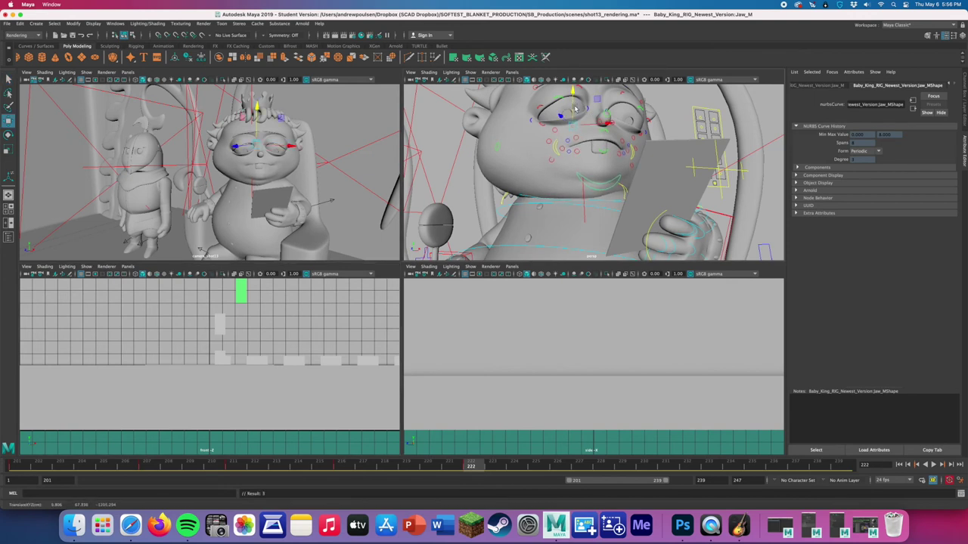
{"action": "left_click", "coordinate": [581, 150]}
{"action": "key", "text": "s"}
{"action": "key", "text": "q"}
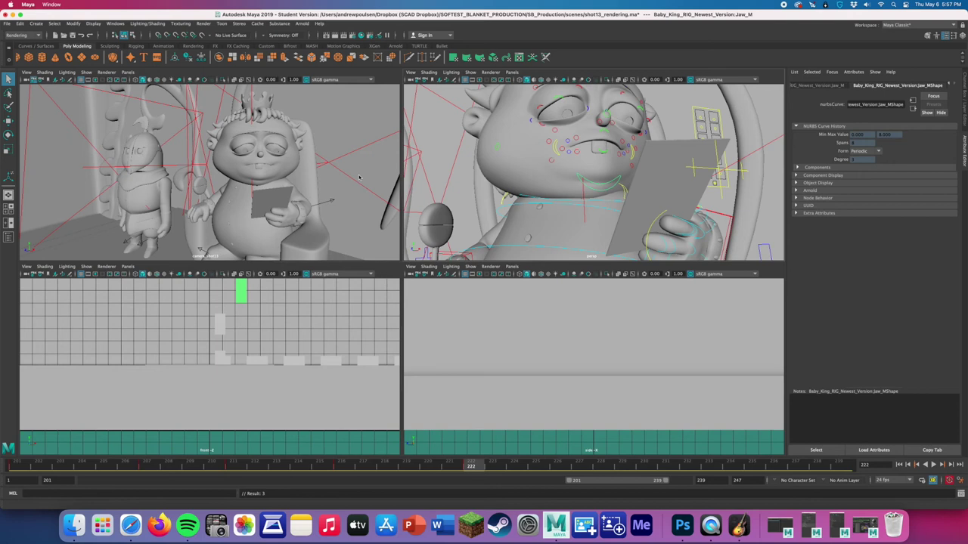
- Save the shot13_rendering scene
{"action": "left_click", "coordinate": [303, 23]}
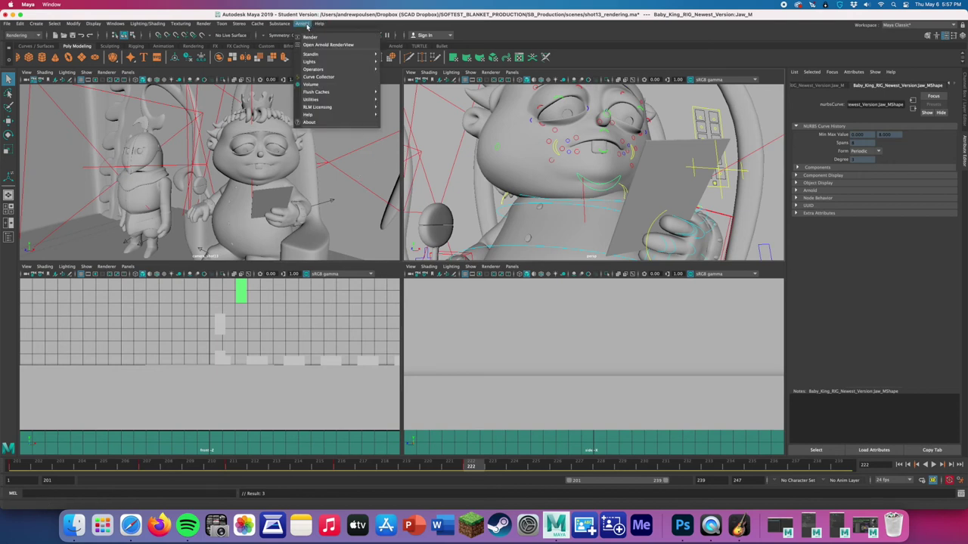
{"action": "left_click", "coordinate": [305, 26]}
{"action": "left_click", "coordinate": [304, 24]}
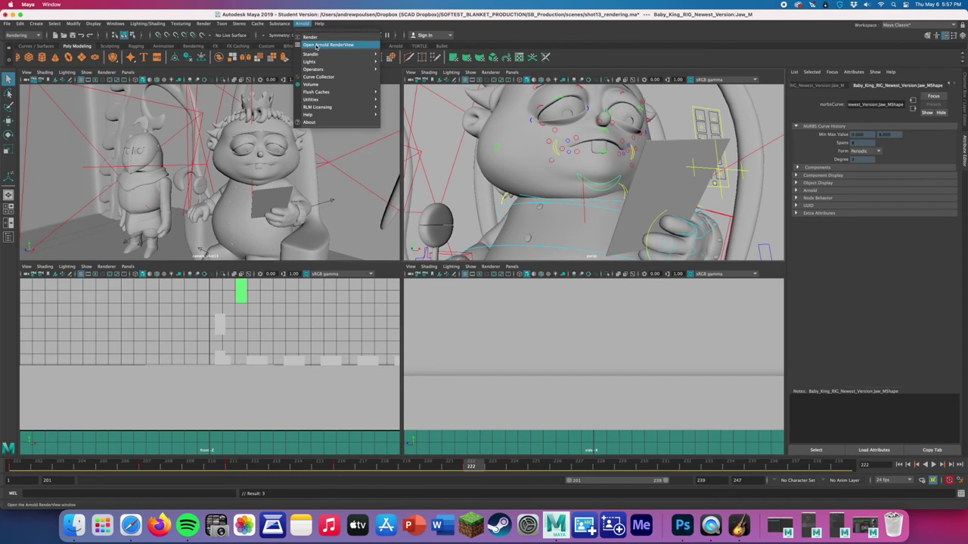
{"action": "left_click", "coordinate": [304, 25]}
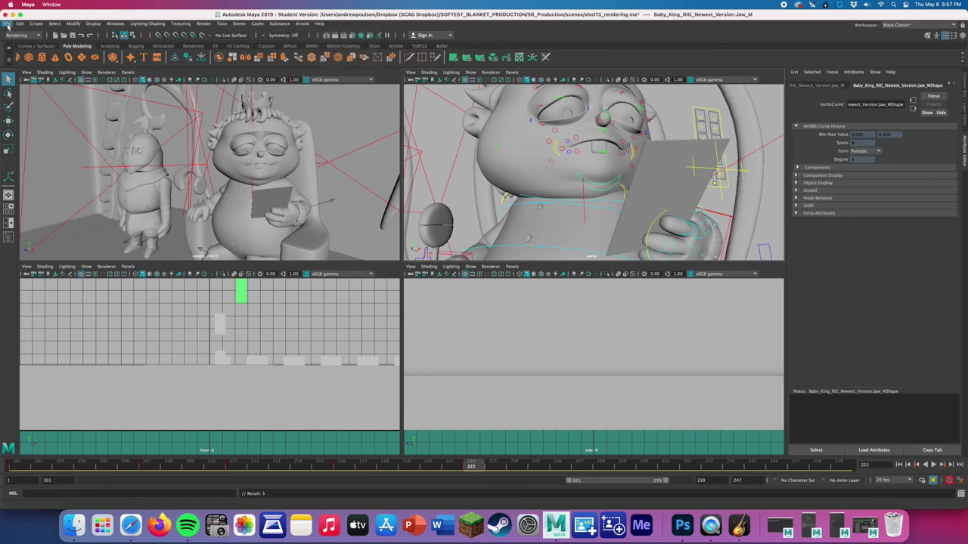
{"action": "left_click", "coordinate": [7, 23]}
{"action": "left_click", "coordinate": [40, 56]}
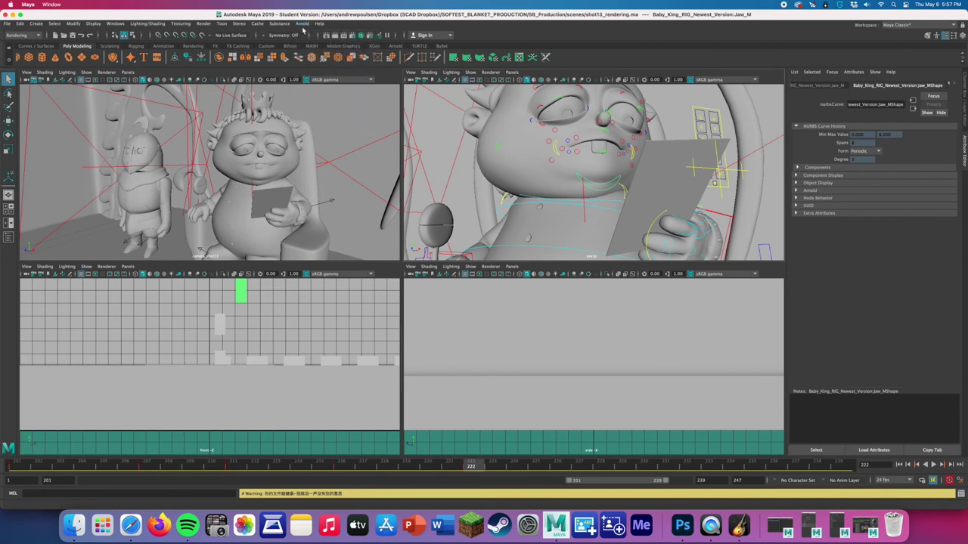
- Open the Arnold RenderView, move it clear of the timeline and test-render frame 211 to examine the king's mouth
{"action": "left_click", "coordinate": [301, 23]}
{"action": "left_click", "coordinate": [318, 45]}
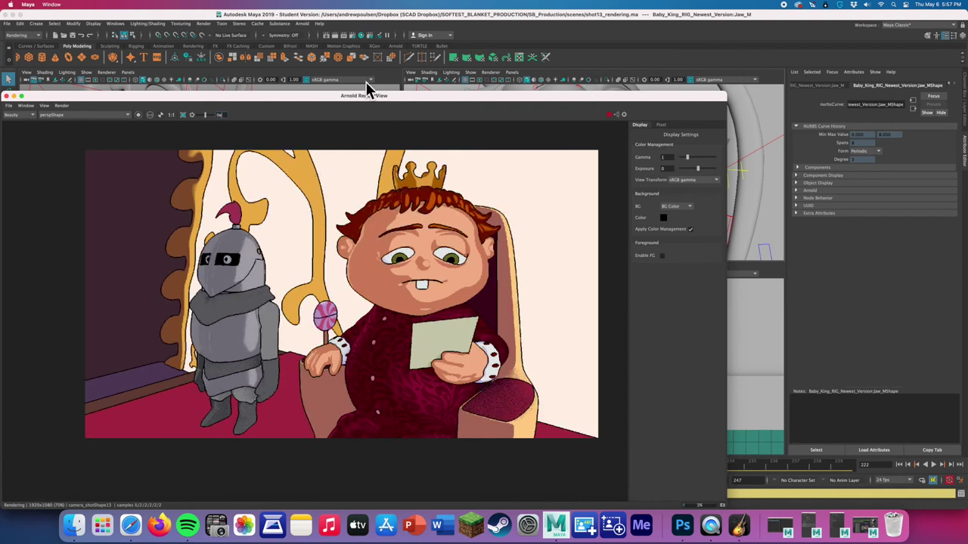
{"action": "left_click_drag", "start_coordinate": [344, 97], "coordinate": [672, 89]}
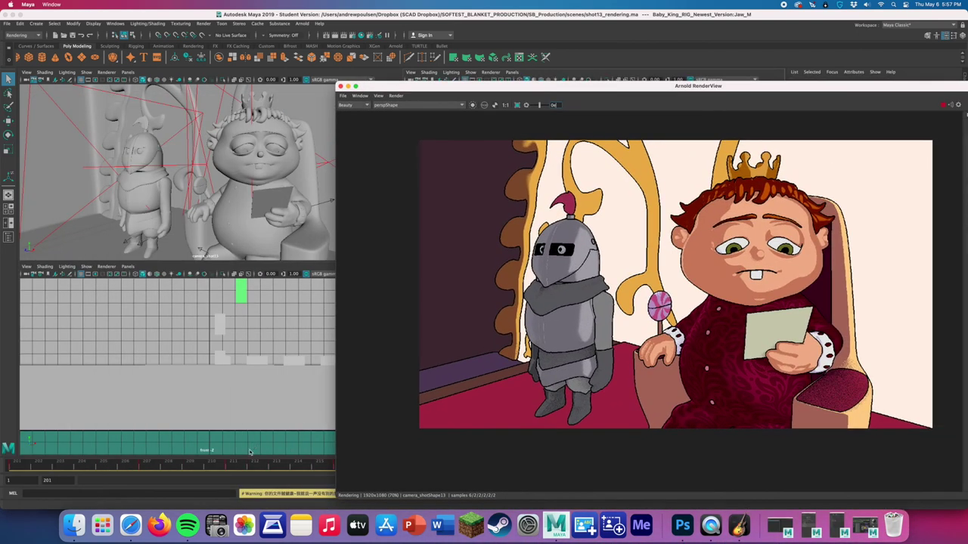
{"action": "left_click", "coordinate": [232, 470]}
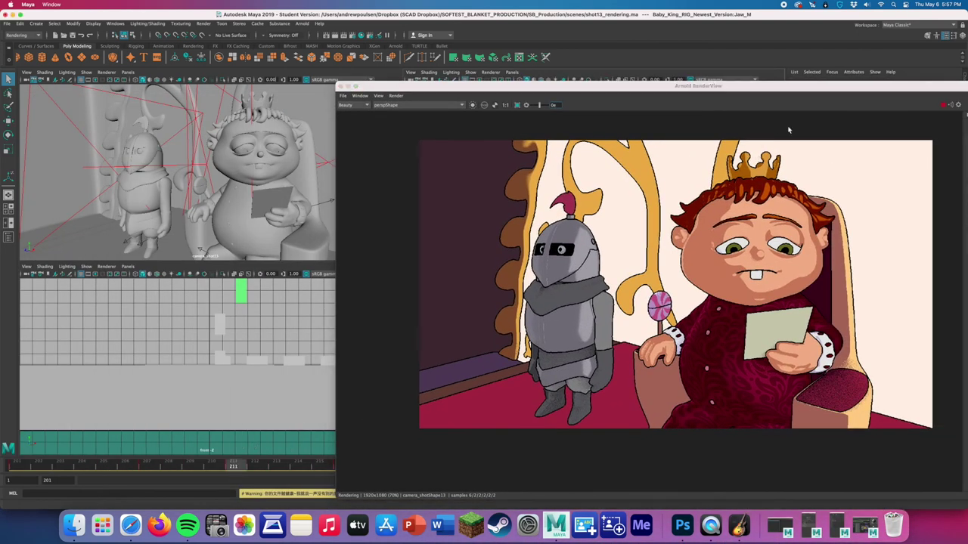
{"action": "left_click", "coordinate": [941, 105]}
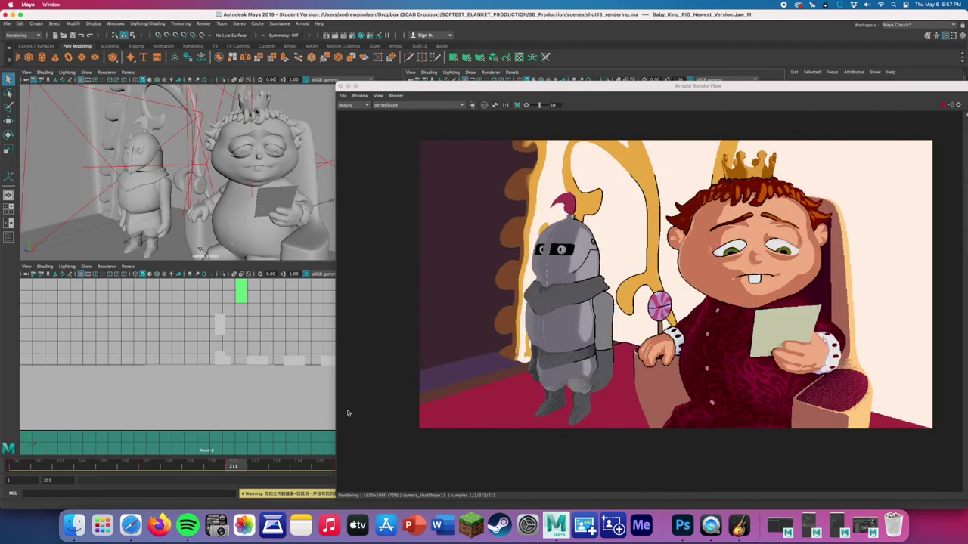
- Test-render frames 207 and 201 to examine the king's mouth
{"action": "left_click", "coordinate": [148, 466]}
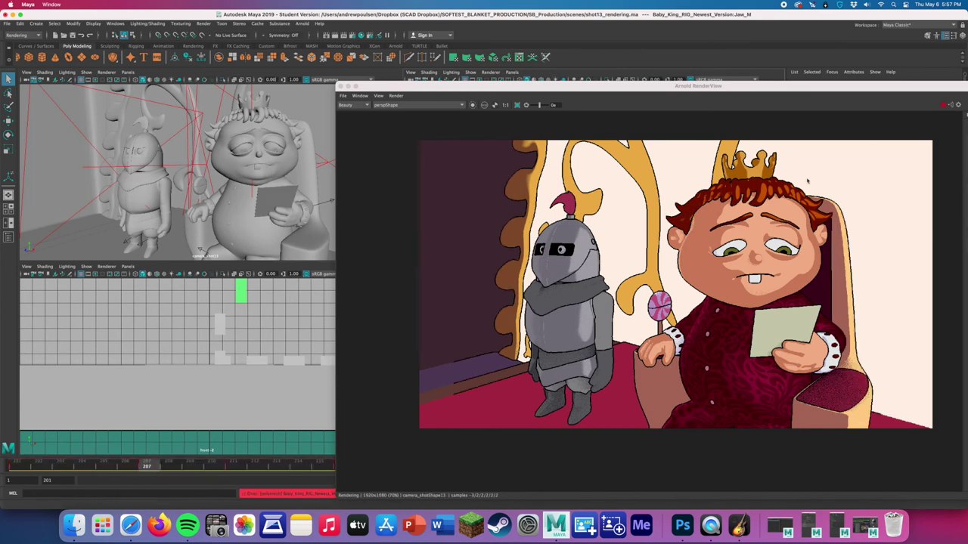
{"action": "left_click", "coordinate": [937, 104]}
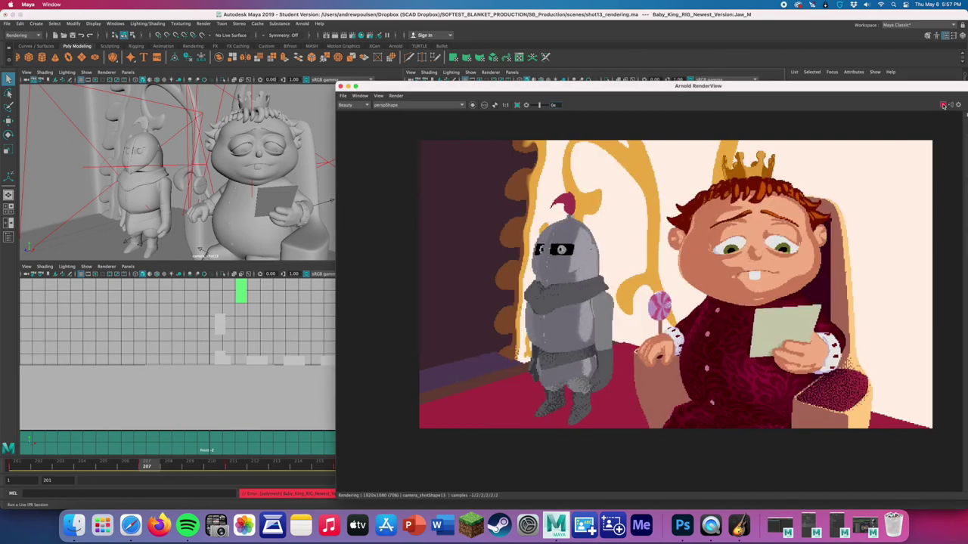
{"action": "left_click", "coordinate": [17, 466]}
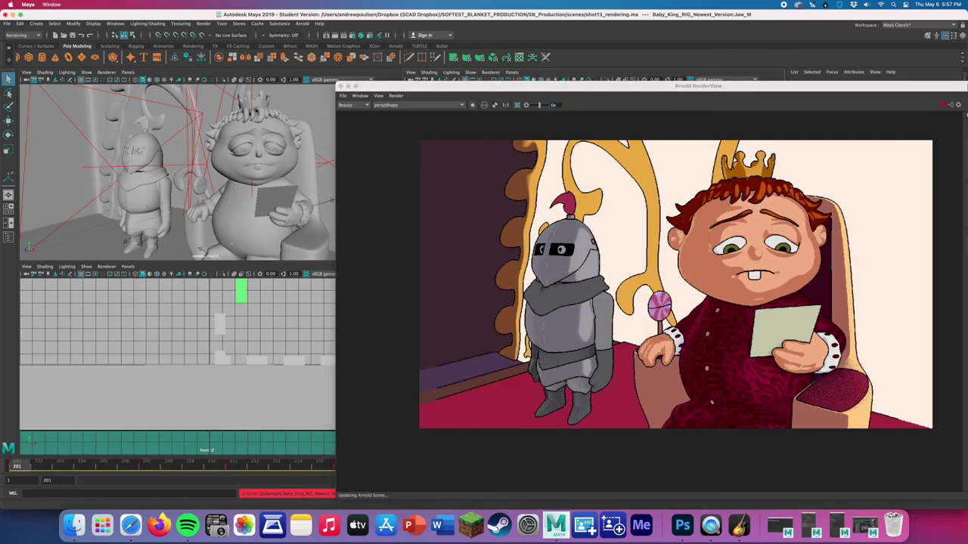
{"action": "left_click", "coordinate": [942, 106]}
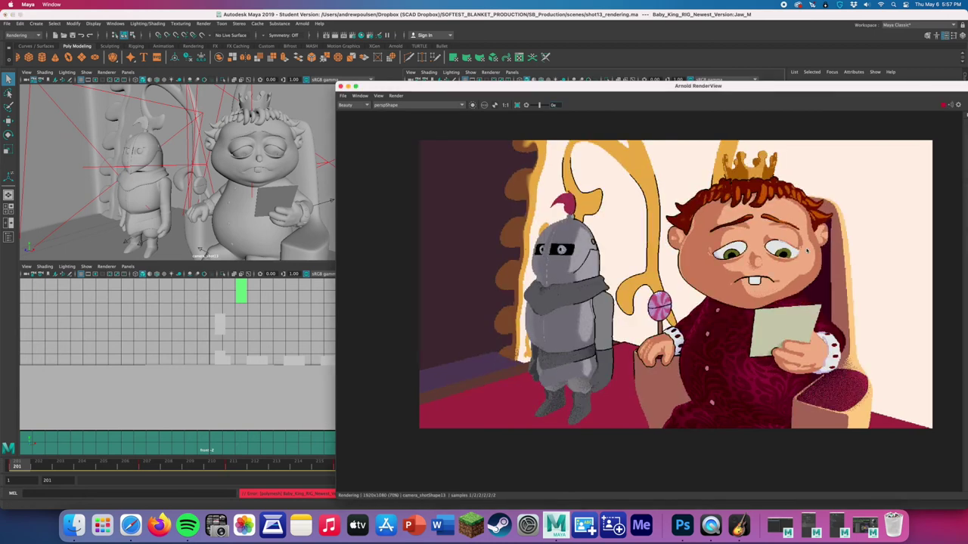
- Move the render window off the end of the timeline, test-render frames 239 and 236, and stop the render
{"action": "left_click_drag", "start_coordinate": [841, 86], "coordinate": [534, 74]}
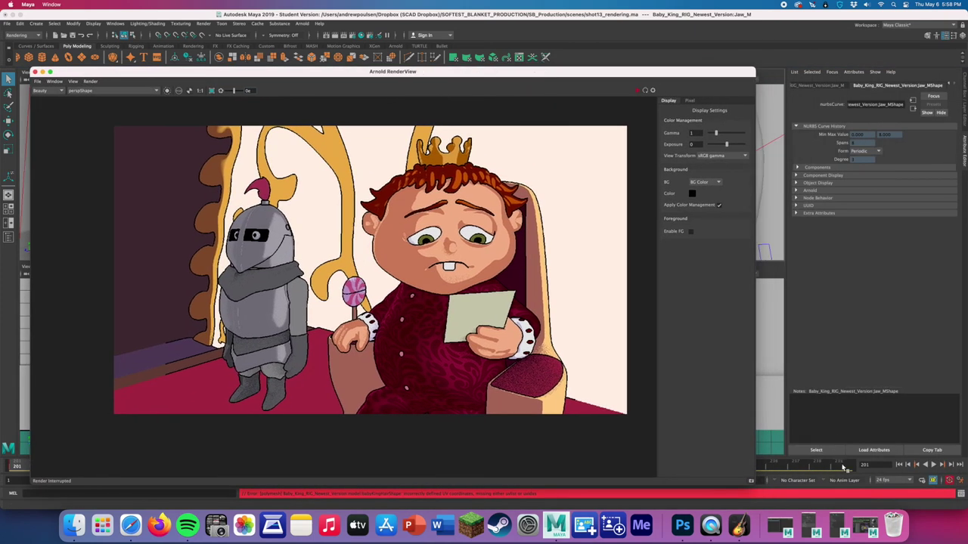
{"action": "left_click", "coordinate": [638, 90]}
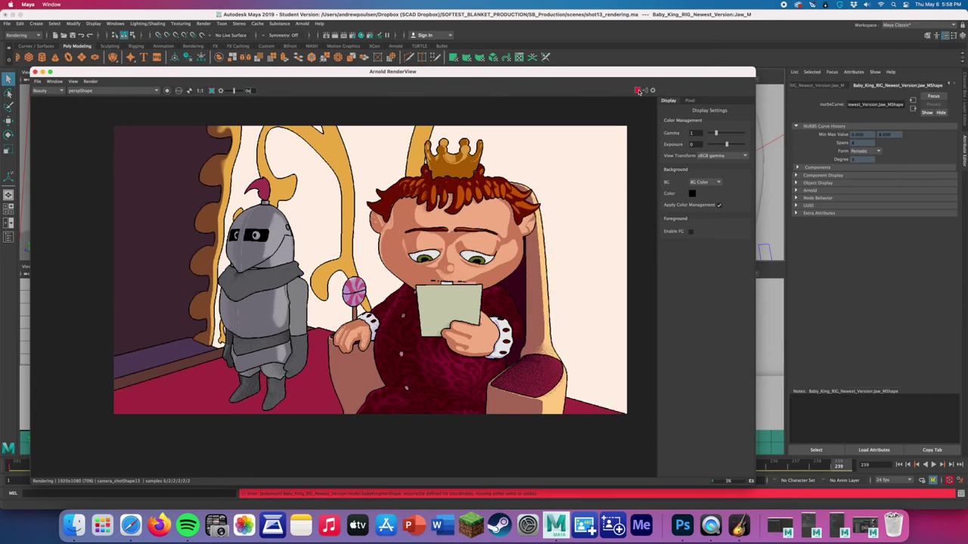
{"action": "key", "text": "Escape"}
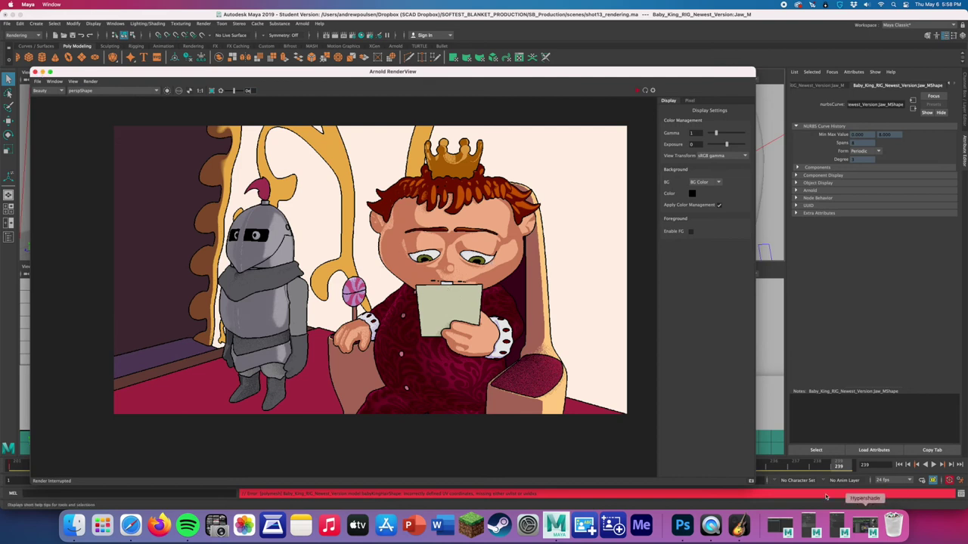
{"action": "left_click", "coordinate": [773, 471]}
{"action": "left_click", "coordinate": [773, 468]}
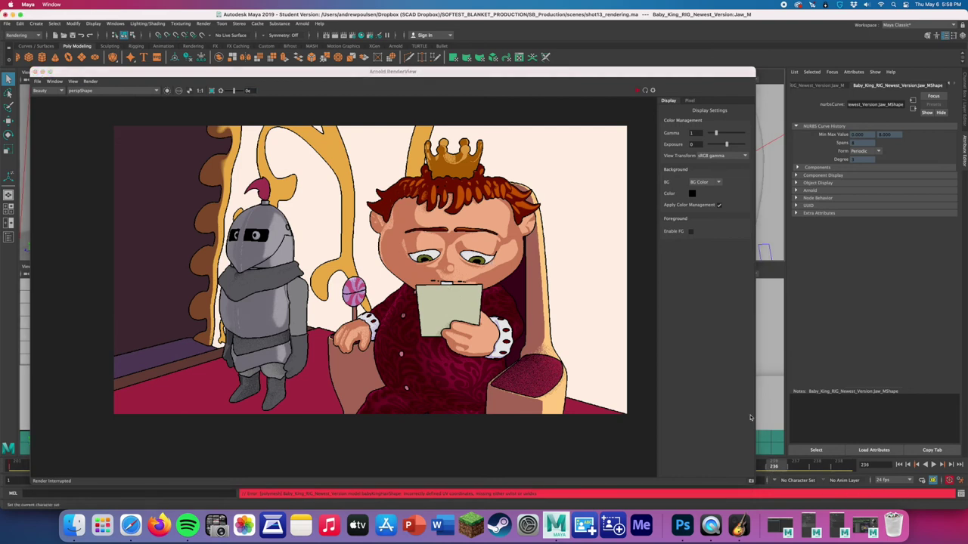
{"action": "left_click", "coordinate": [638, 91]}
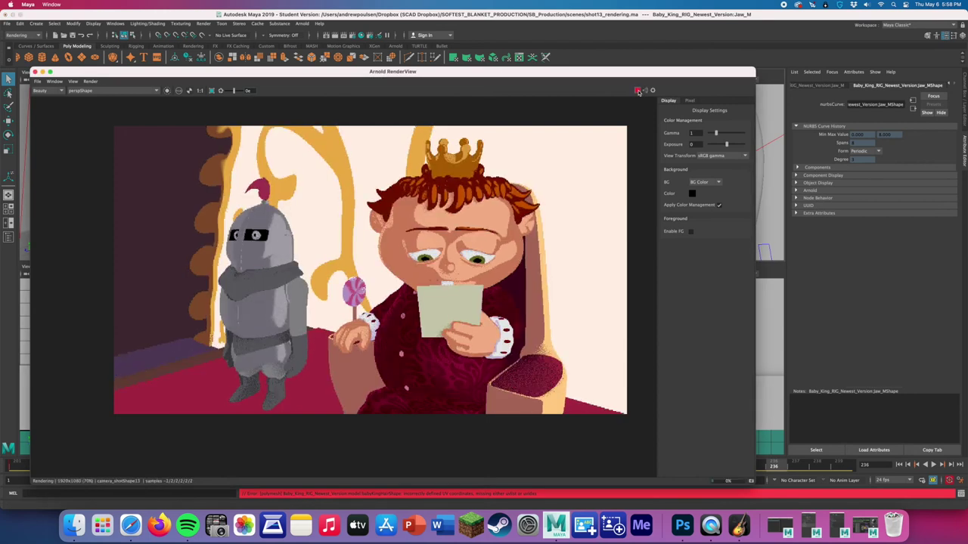
{"action": "left_click", "coordinate": [637, 91]}
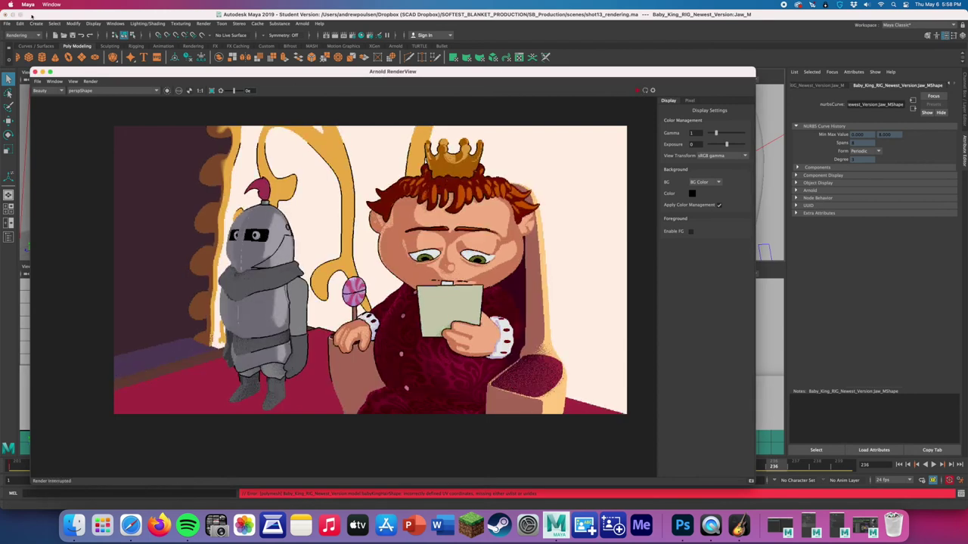
- Save the scene again and minimise the render window
{"action": "left_click", "coordinate": [6, 24]}
{"action": "left_click", "coordinate": [37, 55]}
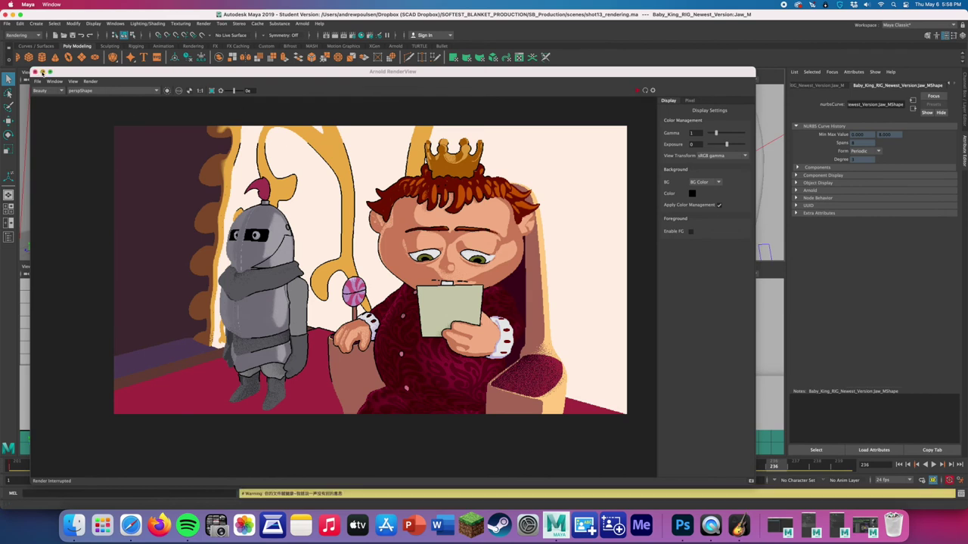
{"action": "left_click", "coordinate": [42, 72]}
- Reselect the king's jaw control and set a key on it at frame 222
{"action": "left_click", "coordinate": [564, 171]}
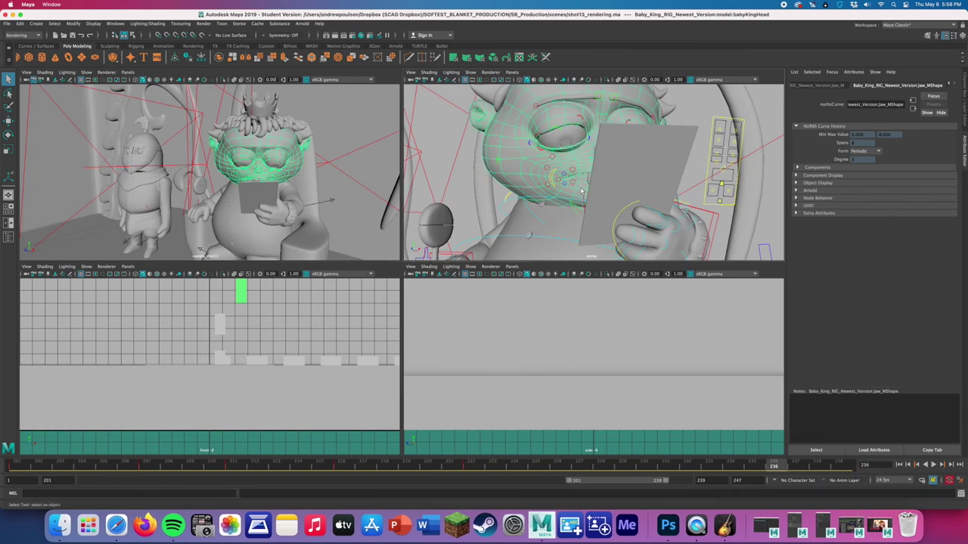
{"action": "left_click", "coordinate": [576, 214]}
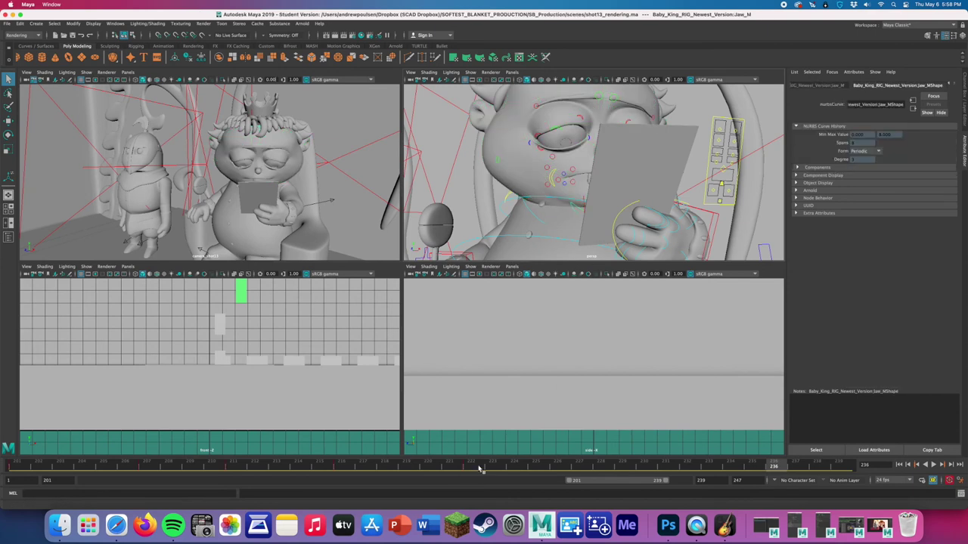
{"action": "left_click", "coordinate": [479, 469]}
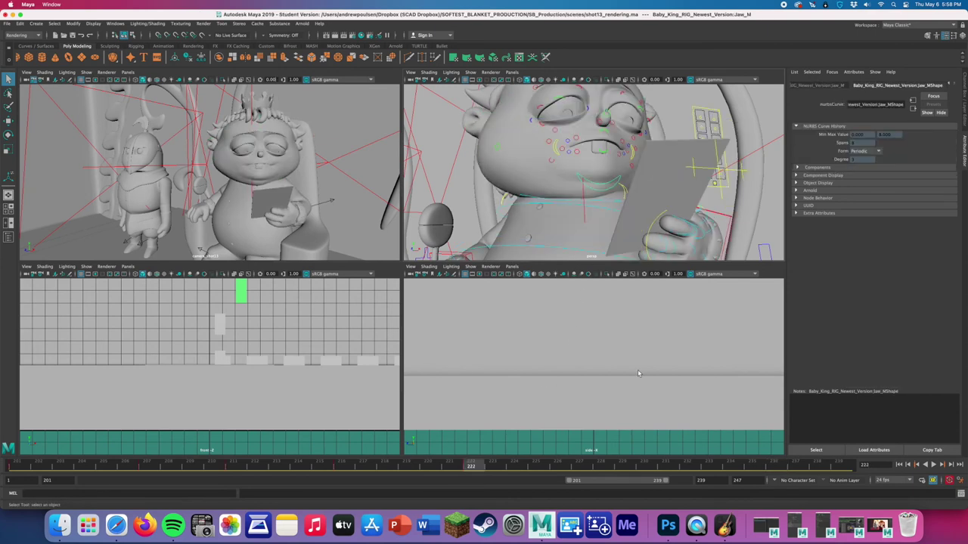
{"action": "key", "text": "w"}
{"action": "left_click", "coordinate": [575, 101]}
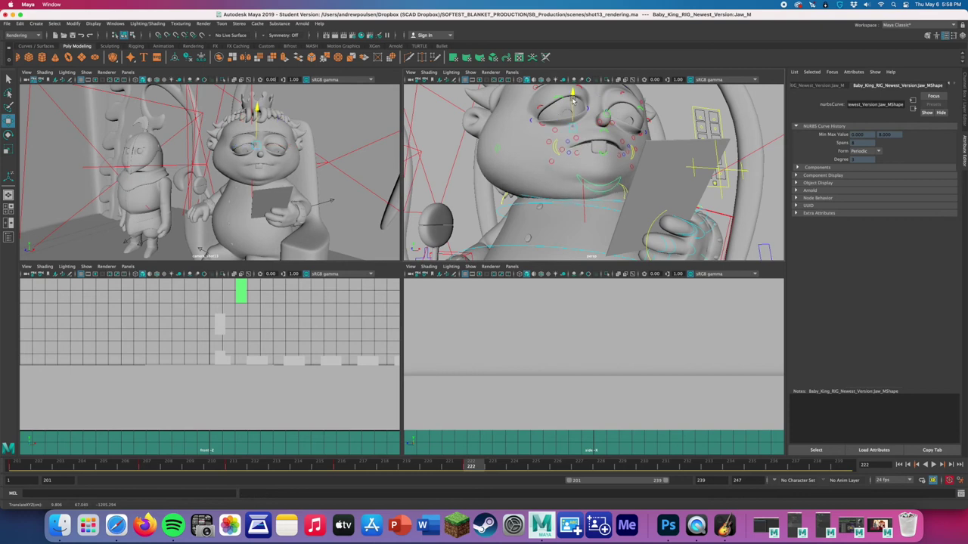
{"action": "key", "text": "q"}
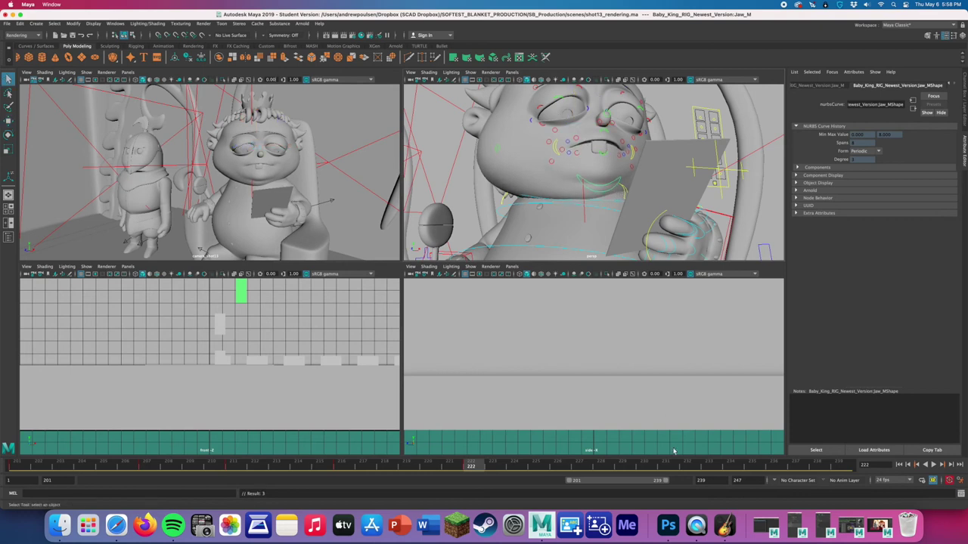
- Scrub the frames around 229, adjust the king's jaw control at frame 233 and set a key there
{"action": "left_click", "coordinate": [621, 467]}
{"action": "left_click", "coordinate": [696, 471]}
{"action": "left_click", "coordinate": [657, 468]}
{"action": "left_click_drag", "start_coordinate": [635, 468], "coordinate": [621, 467]}
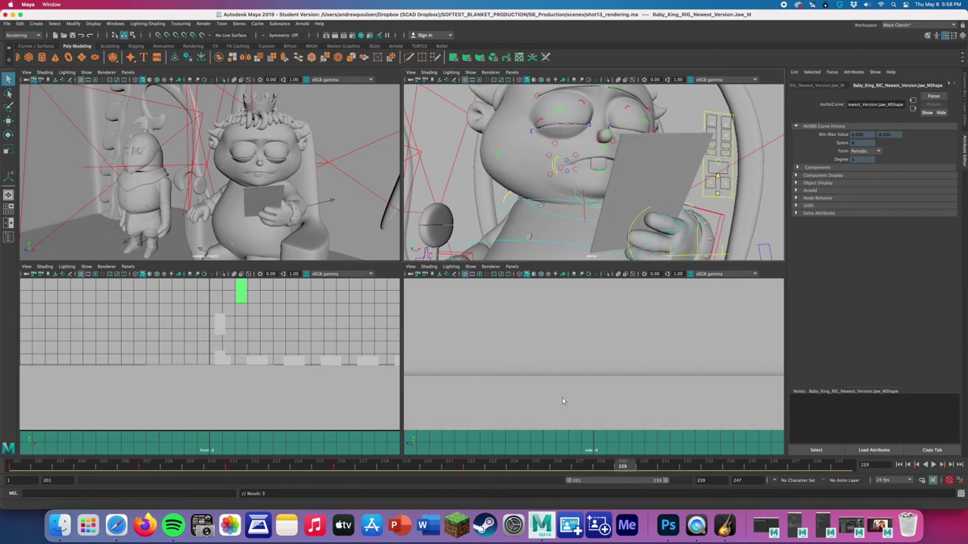
{"action": "left_click", "coordinate": [709, 468]}
{"action": "left_click", "coordinate": [580, 111]}
{"action": "key", "text": "w"}
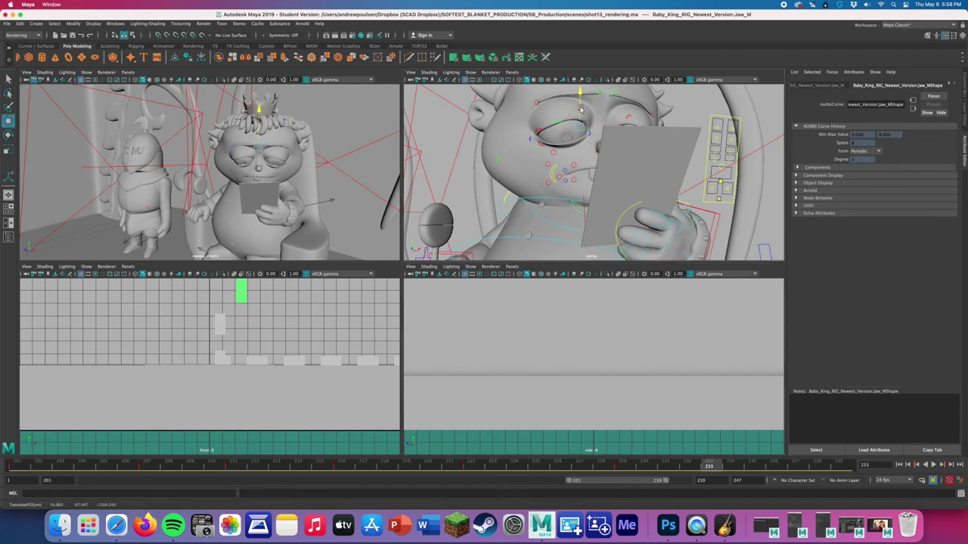
{"action": "key", "text": "s"}
{"action": "key", "text": "q"}
- Restore the render window, test-render frames 233 and 229 to examine the king's face, and stop the render
{"action": "left_click", "coordinate": [870, 532]}
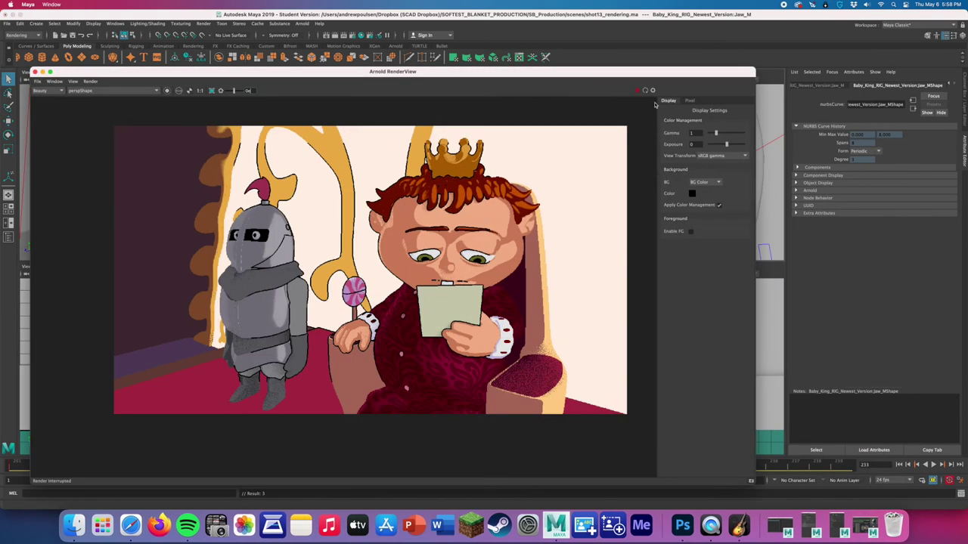
{"action": "left_click", "coordinate": [637, 91]}
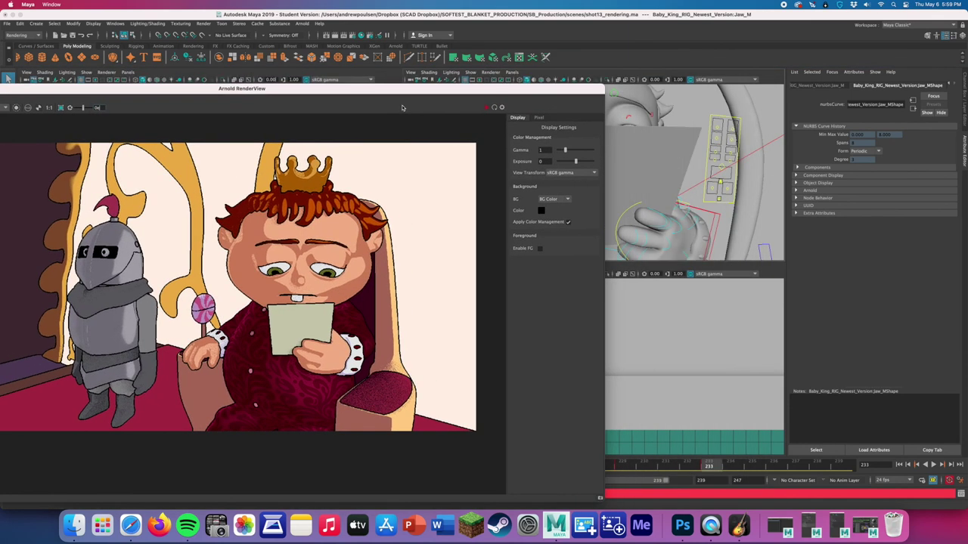
{"action": "left_click", "coordinate": [624, 470]}
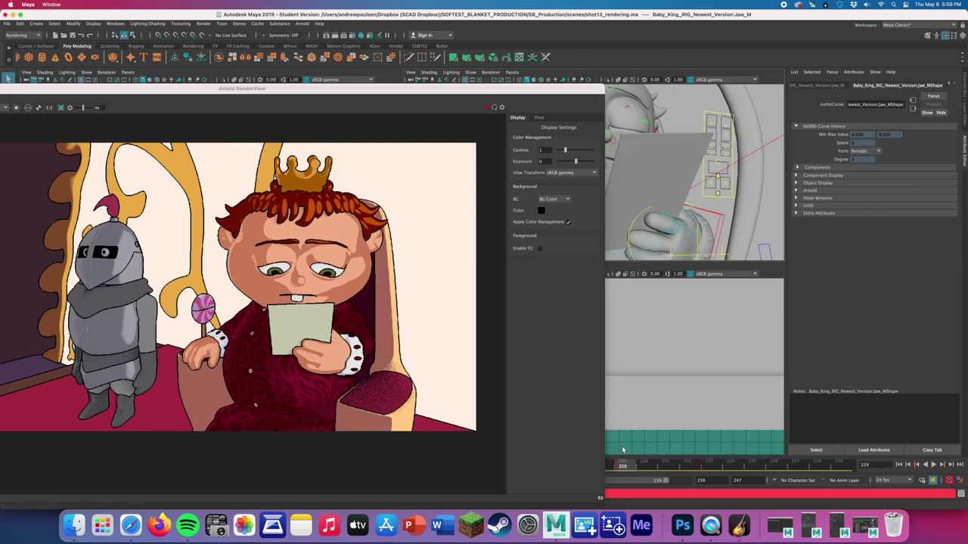
{"action": "left_click", "coordinate": [487, 107]}
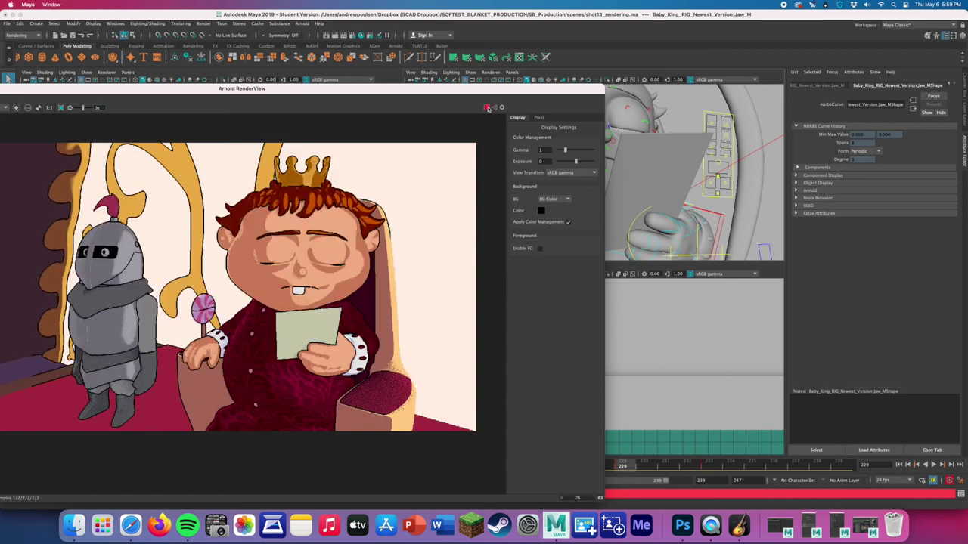
{"action": "left_click", "coordinate": [488, 108]}
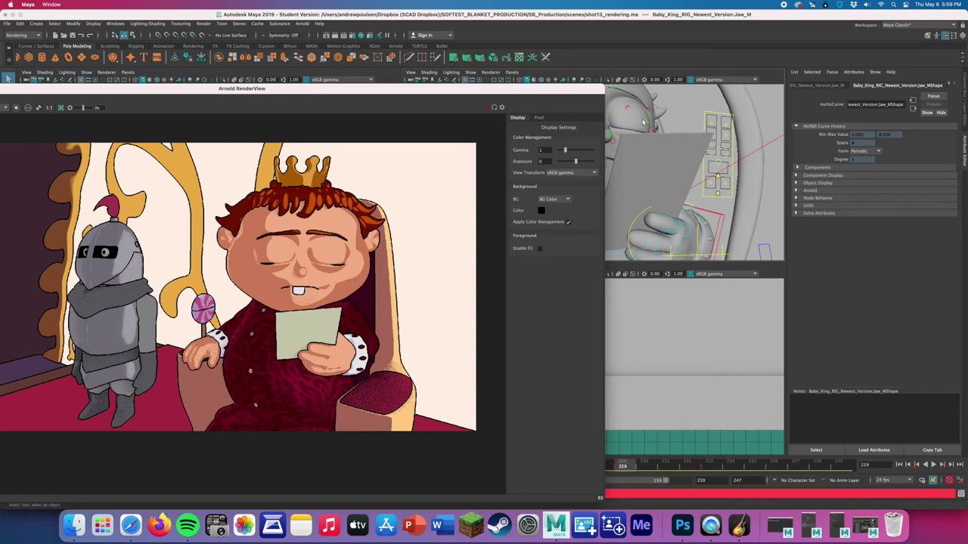
- Select the king's jaw control, nudge it slightly down at frame 229 and test-render the frame
{"action": "left_click", "coordinate": [647, 123]}
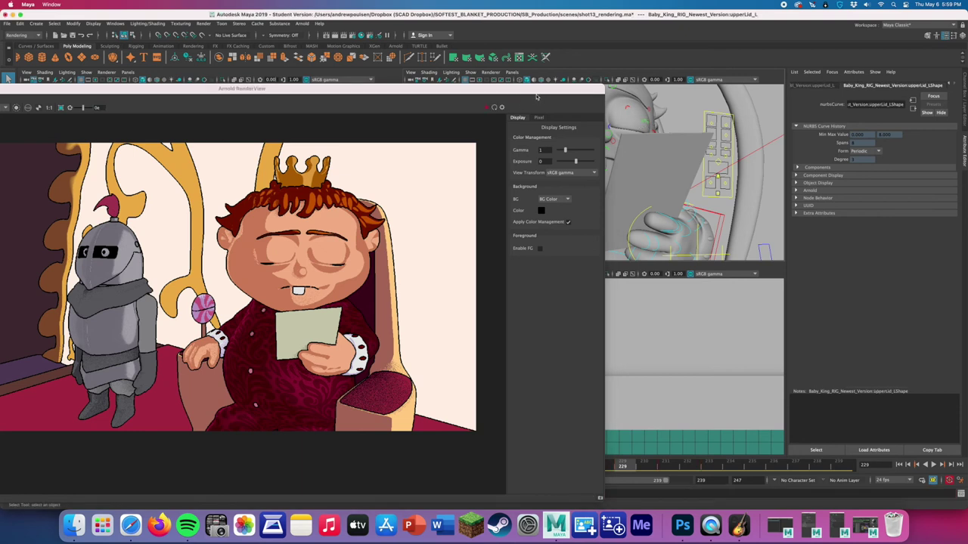
{"action": "left_click", "coordinate": [449, 154]}
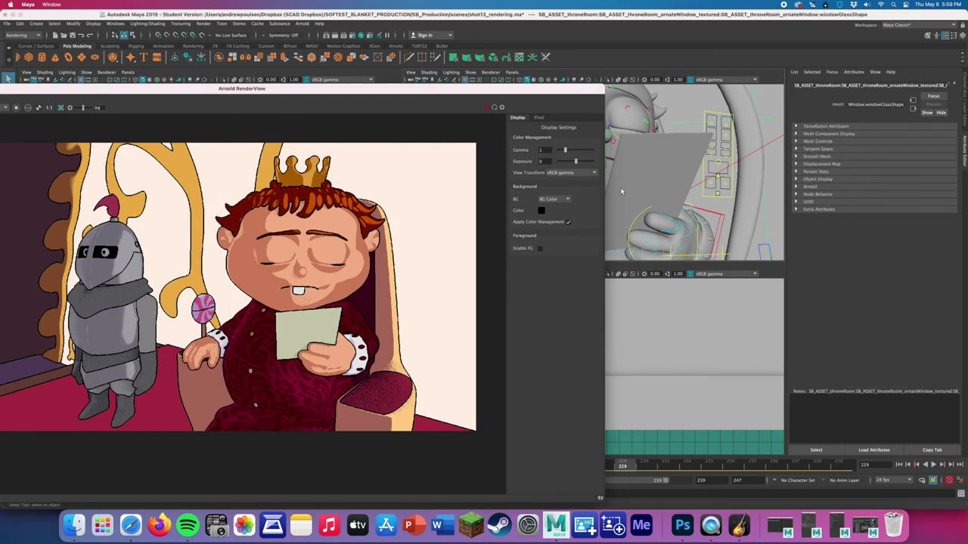
{"action": "middle_click_drag", "start_coordinate": [618, 168], "coordinate": [666, 181], "text": "alt"}
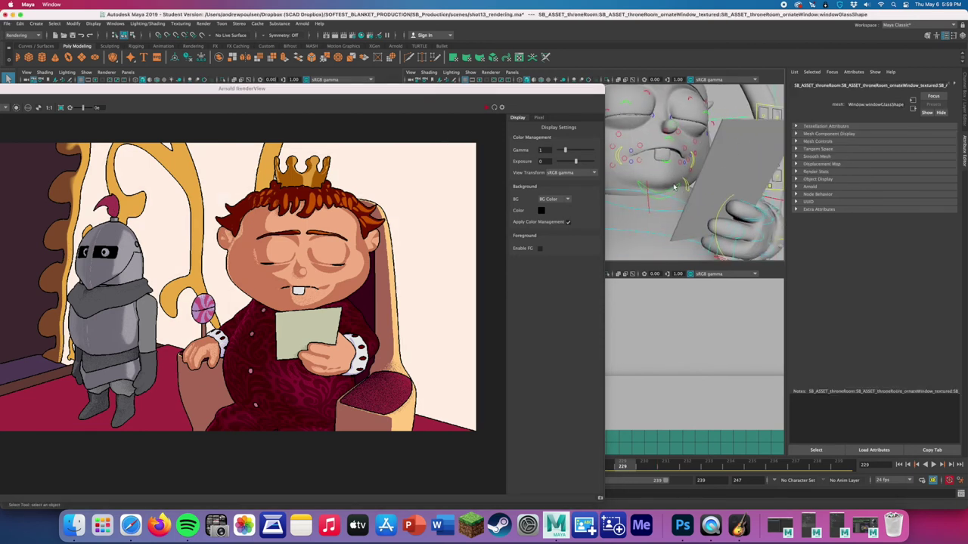
{"action": "left_click", "coordinate": [675, 186]}
{"action": "key", "text": "w"}
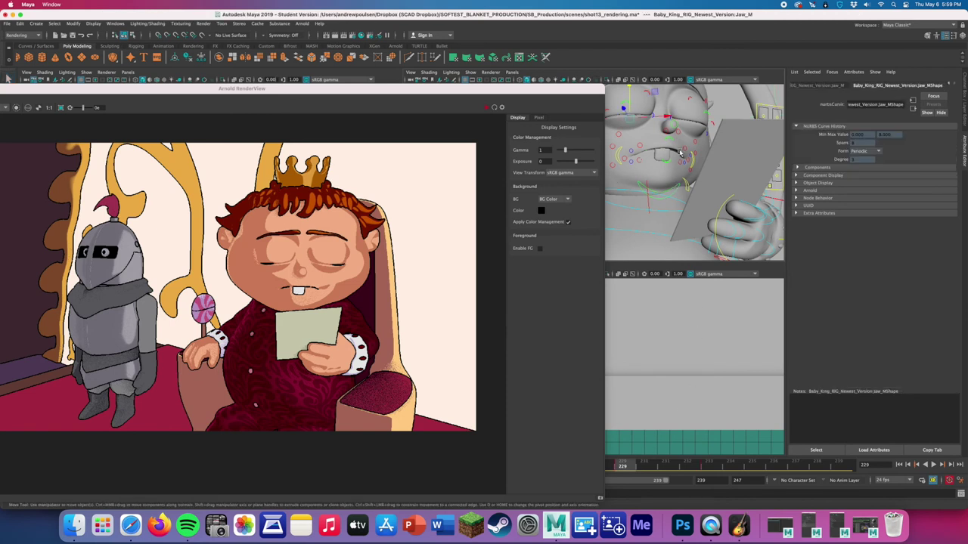
{"action": "left_click_drag", "start_coordinate": [632, 104], "coordinate": [631, 105]}
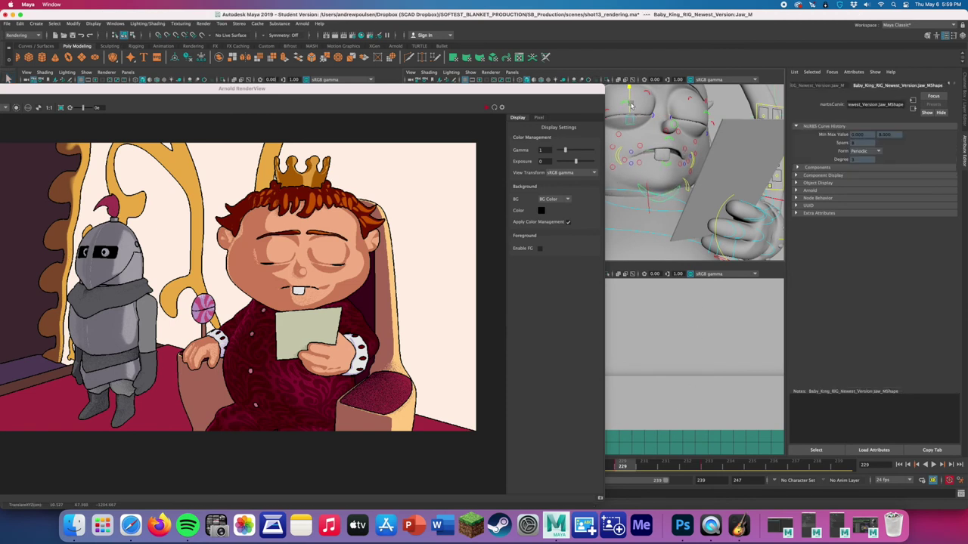
{"action": "left_click", "coordinate": [487, 107]}
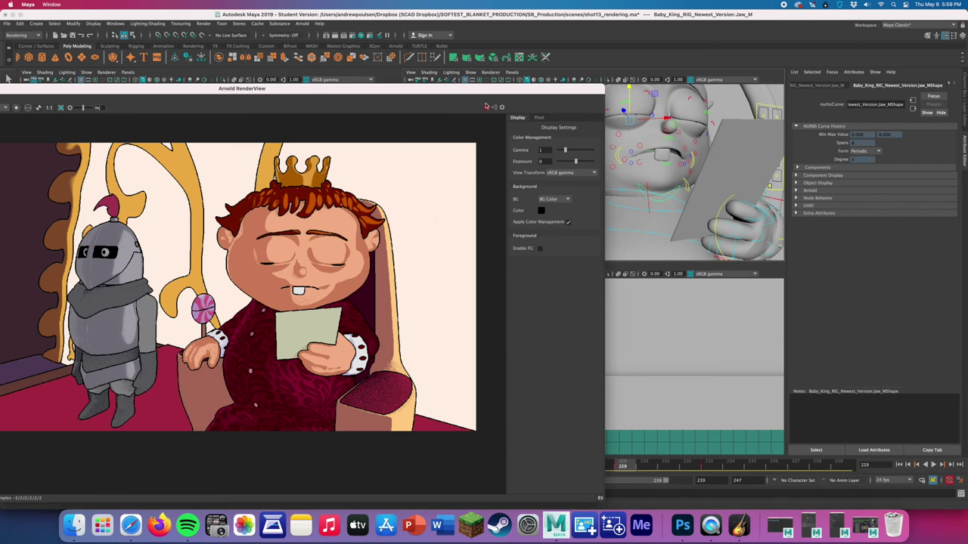
{"action": "left_click", "coordinate": [488, 108]}
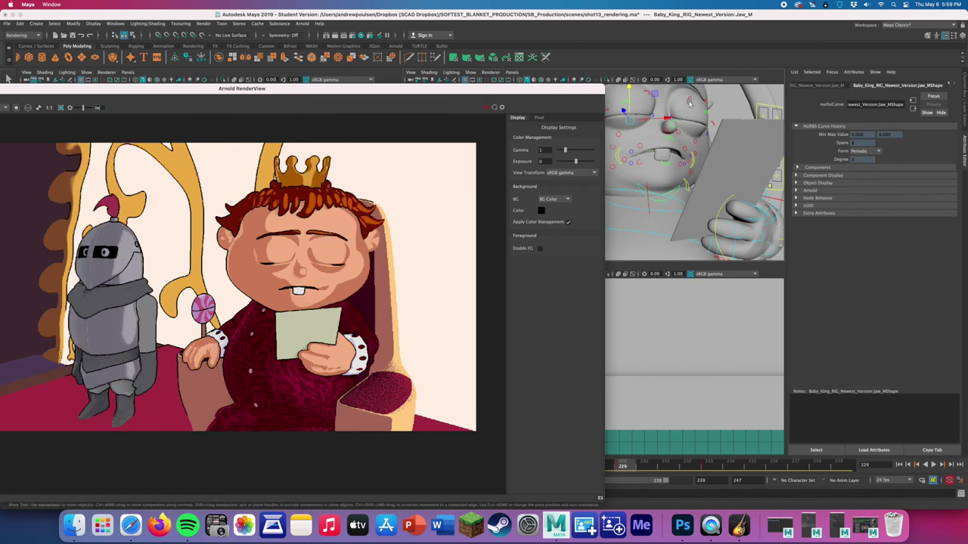
- Nudge the jaw control slightly back up at frame 229 and test-render the king's face again
{"action": "left_click", "coordinate": [630, 100]}
{"action": "left_click_drag", "start_coordinate": [630, 101], "coordinate": [629, 99]}
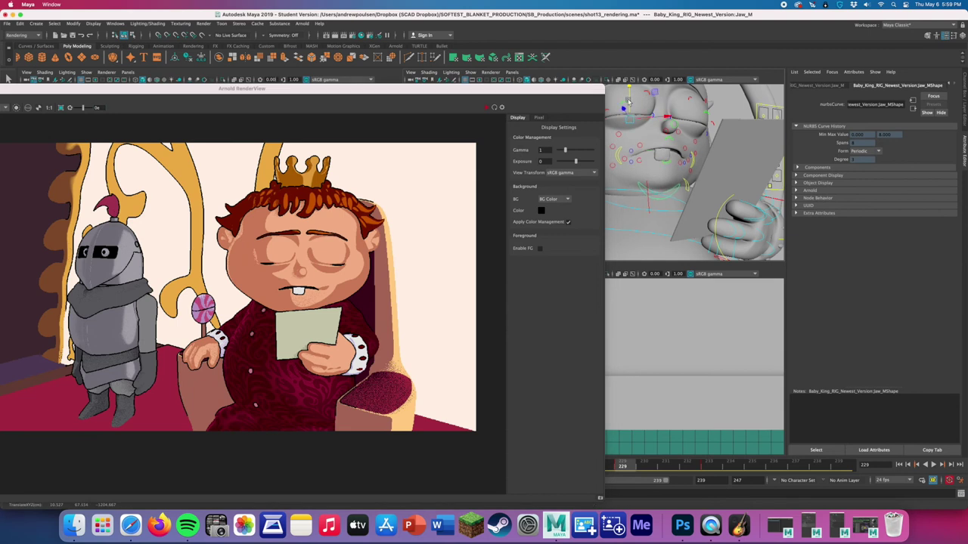
{"action": "left_click", "coordinate": [487, 108]}
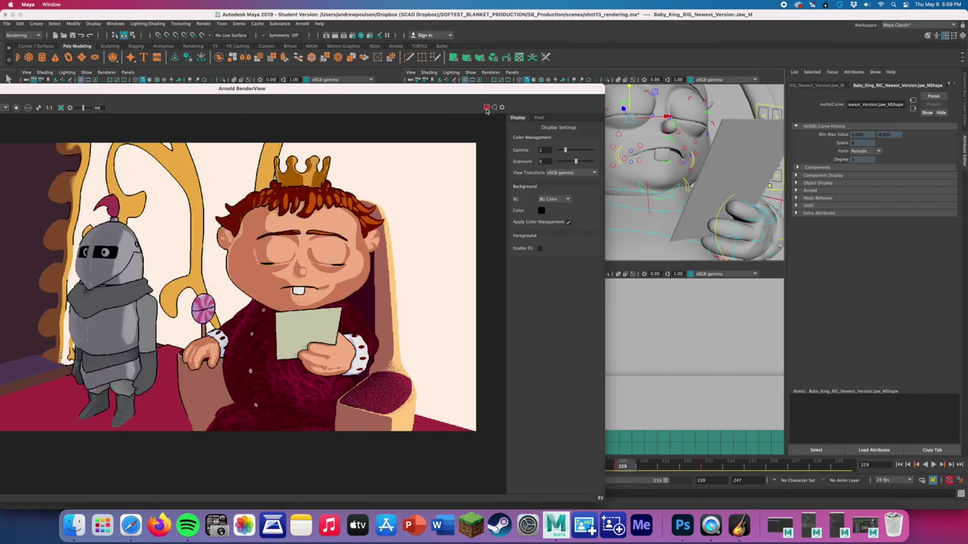
- Select the king's upper eyelid controls, go to frame 228 and test-render it to check the blink
{"action": "left_click_drag", "start_coordinate": [684, 123], "coordinate": [717, 129], "text": "alt"}
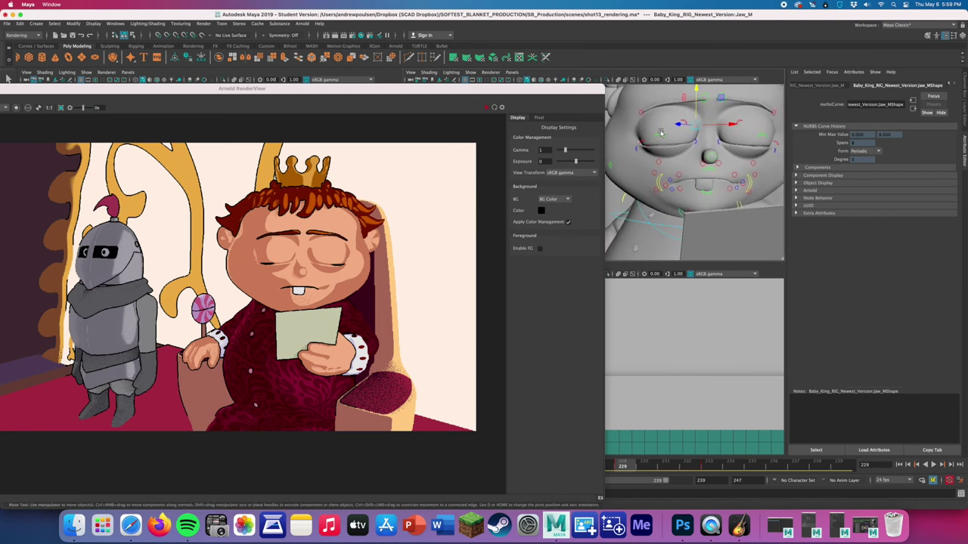
{"action": "left_click", "coordinate": [756, 133]}
{"action": "left_click", "coordinate": [756, 133]}
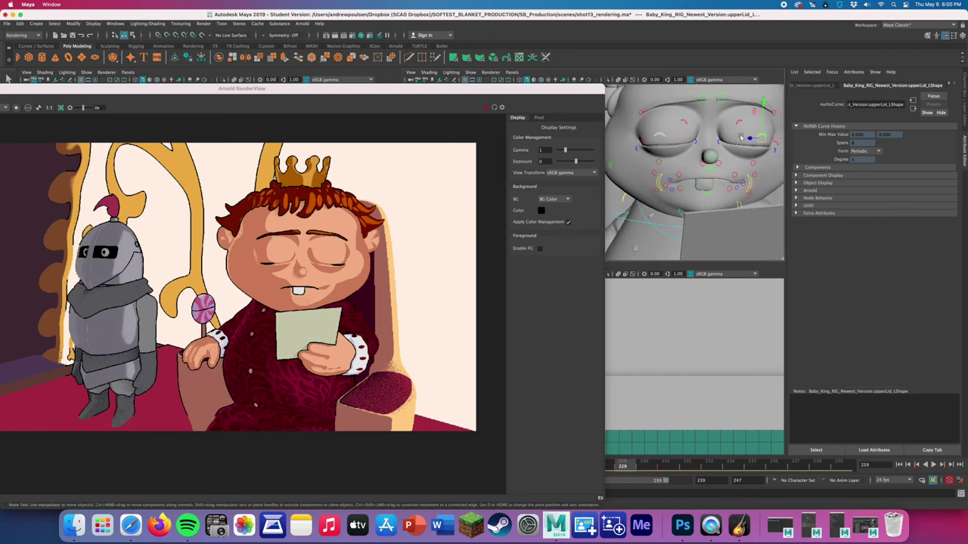
{"action": "left_click_drag", "start_coordinate": [390, 100], "coordinate": [340, 104]}
{"action": "left_click", "coordinate": [605, 462]}
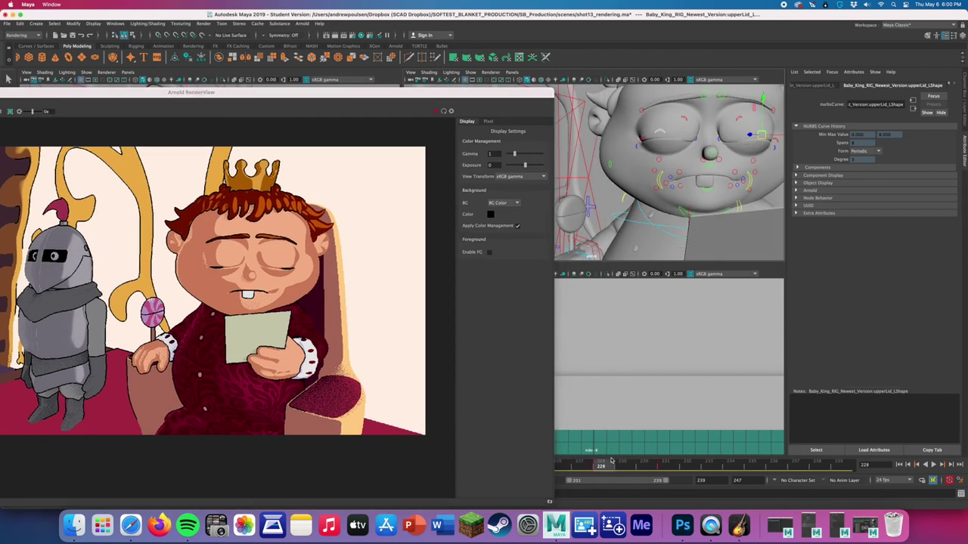
{"action": "left_click", "coordinate": [435, 112]}
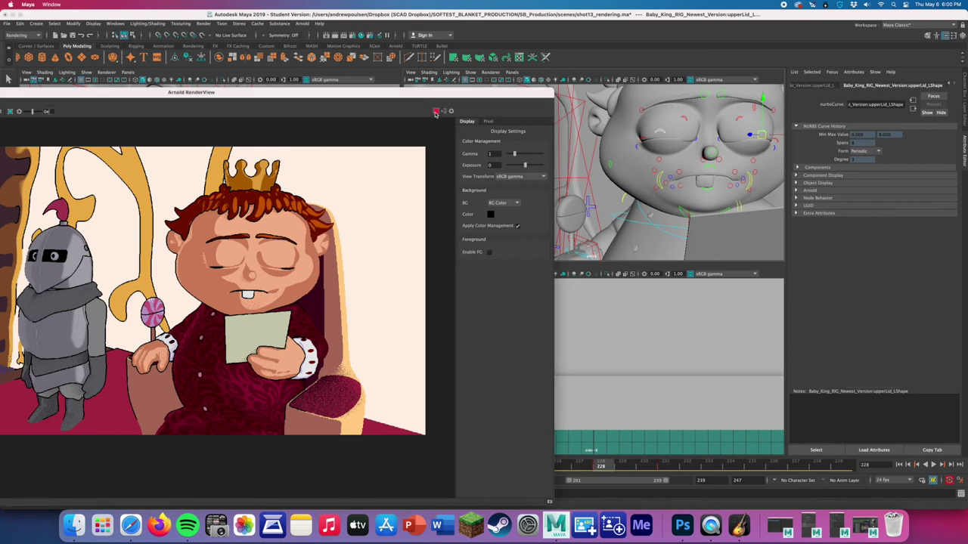
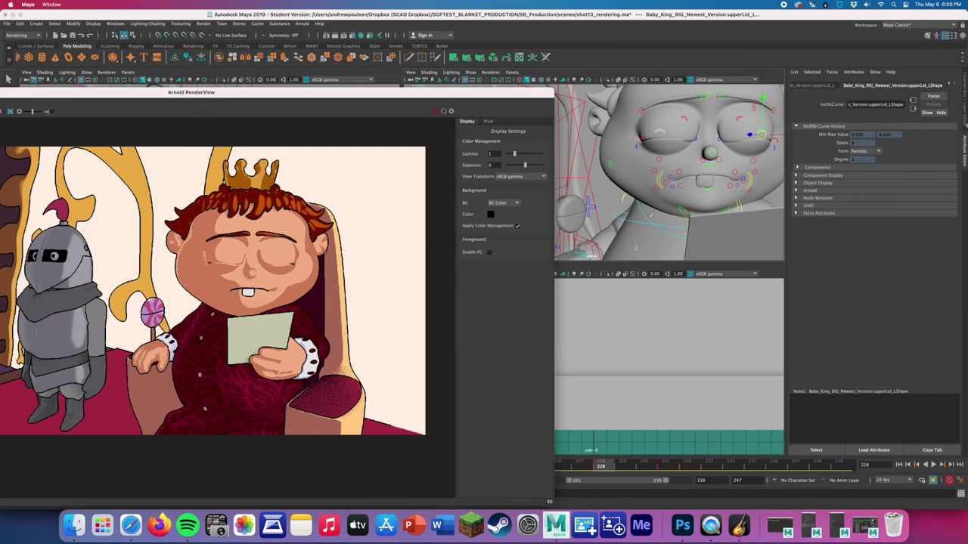
- Show the eyelid controls' channels, open the Graph Editor and isolate the Blink curve of upperLid_R
{"action": "left_click", "coordinate": [964, 126]}
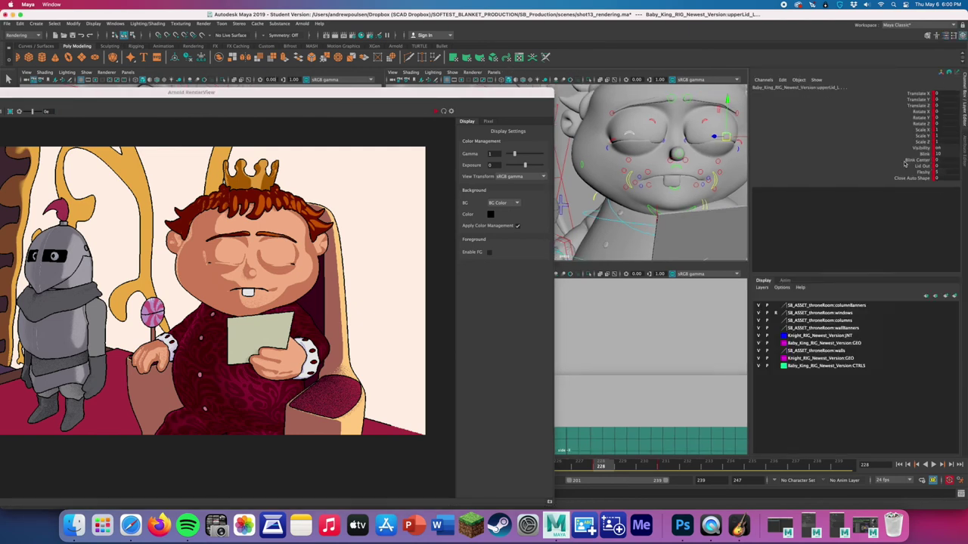
{"action": "left_click", "coordinate": [781, 525]}
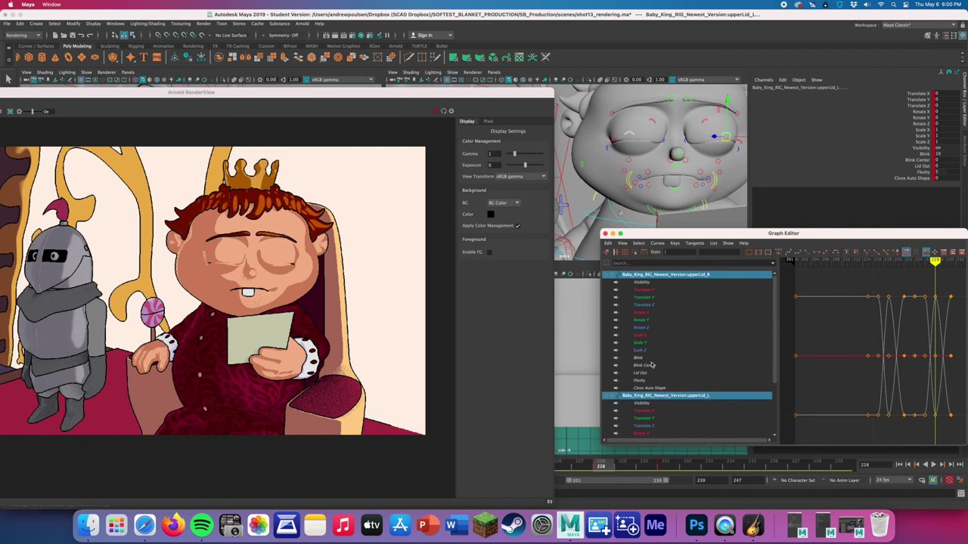
{"action": "left_click", "coordinate": [652, 365]}
{"action": "left_click", "coordinate": [656, 358]}
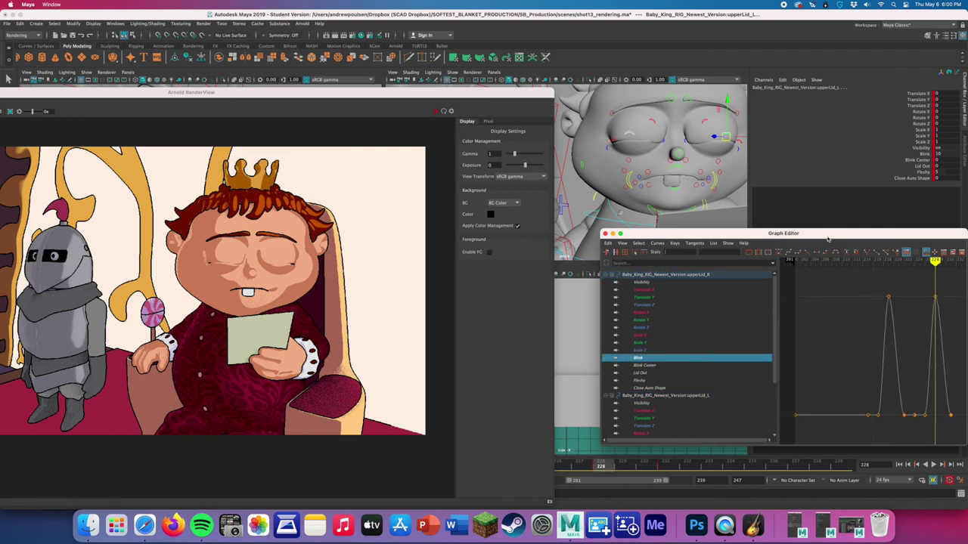
- Select the two peak keys of the upperLid_R Blink curve, lower them to 8.822 and test-render frame 228
{"action": "left_click_drag", "start_coordinate": [771, 236], "coordinate": [681, 223]}
{"action": "left_click_drag", "start_coordinate": [779, 267], "coordinate": [852, 296]}
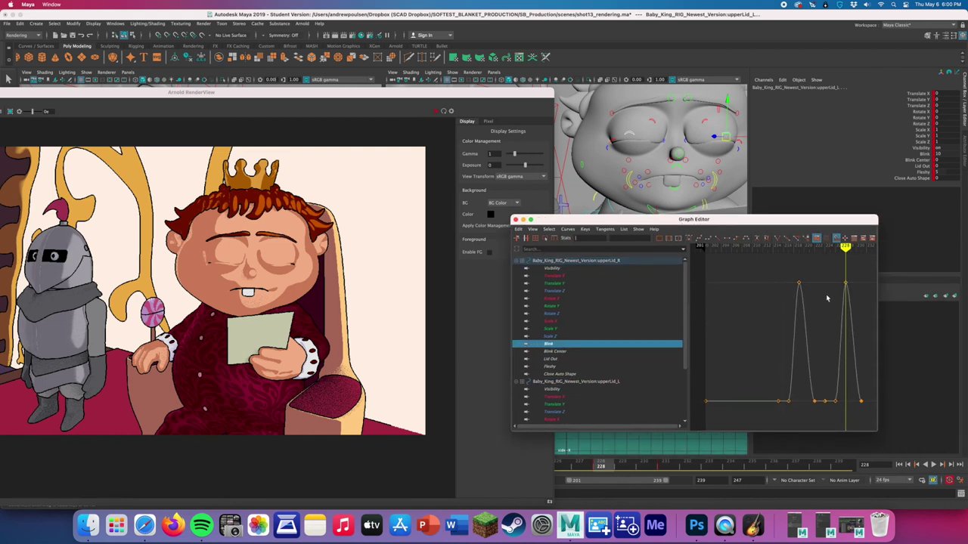
{"action": "left_click_drag", "start_coordinate": [783, 272], "coordinate": [853, 299]}
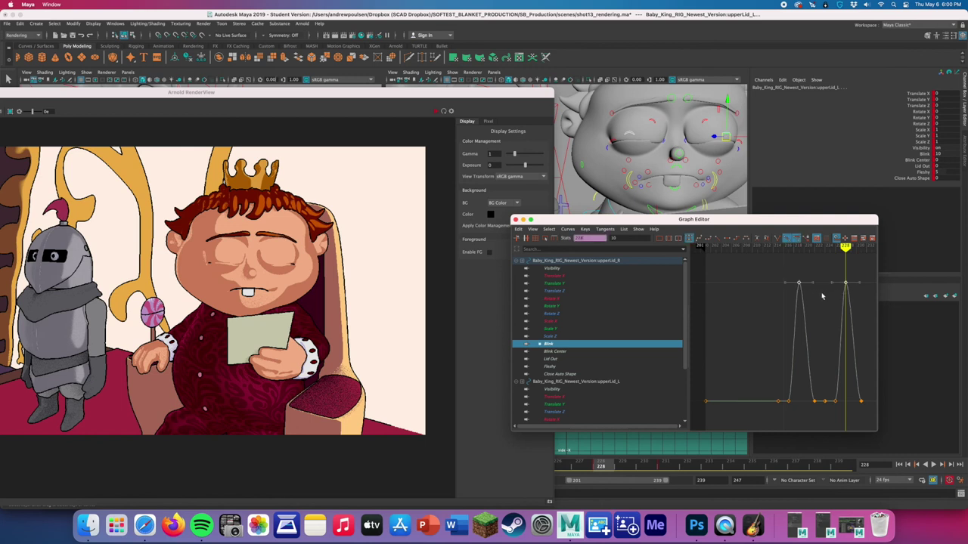
{"action": "middle_click_drag", "start_coordinate": [821, 295], "coordinate": [821, 307], "text": "shift"}
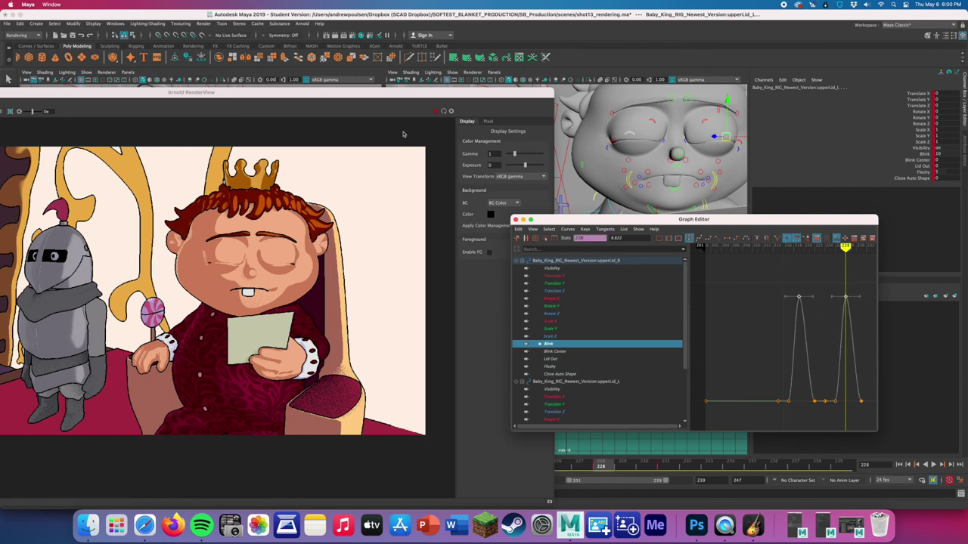
{"action": "left_click", "coordinate": [435, 111]}
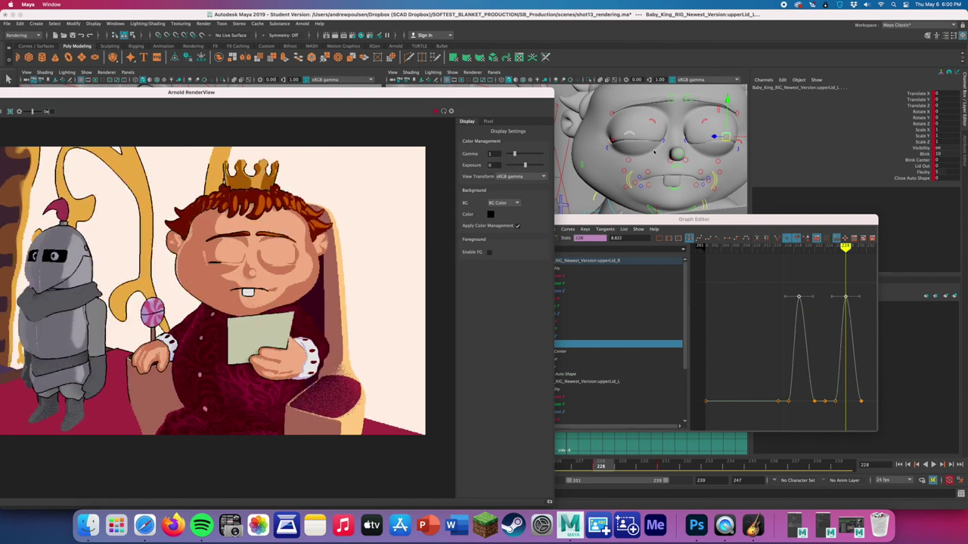
- Try lowering the two Blink peak keys to 4.607 and 3.052, test-rendering frame 228 after each change
{"action": "middle_click_drag", "start_coordinate": [771, 292], "coordinate": [763, 341]}
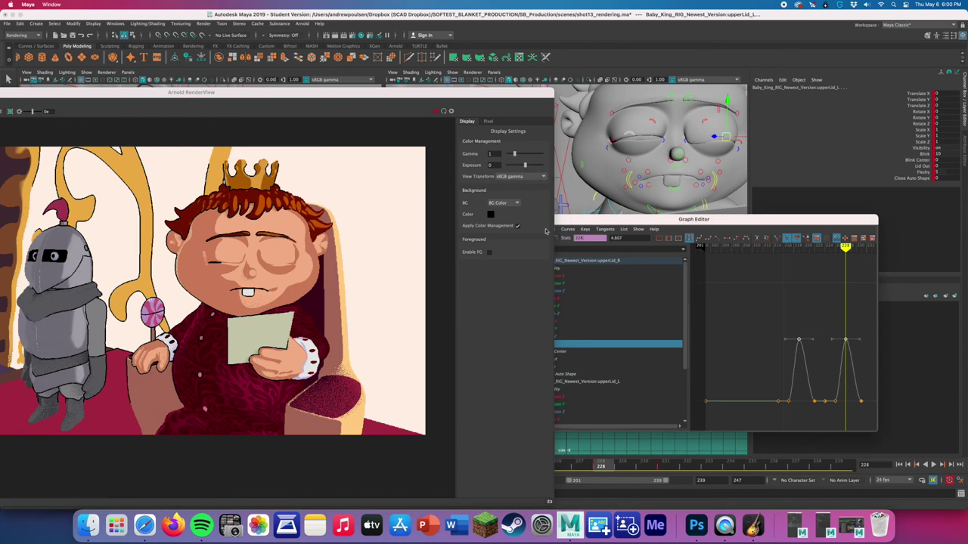
{"action": "left_click", "coordinate": [436, 111]}
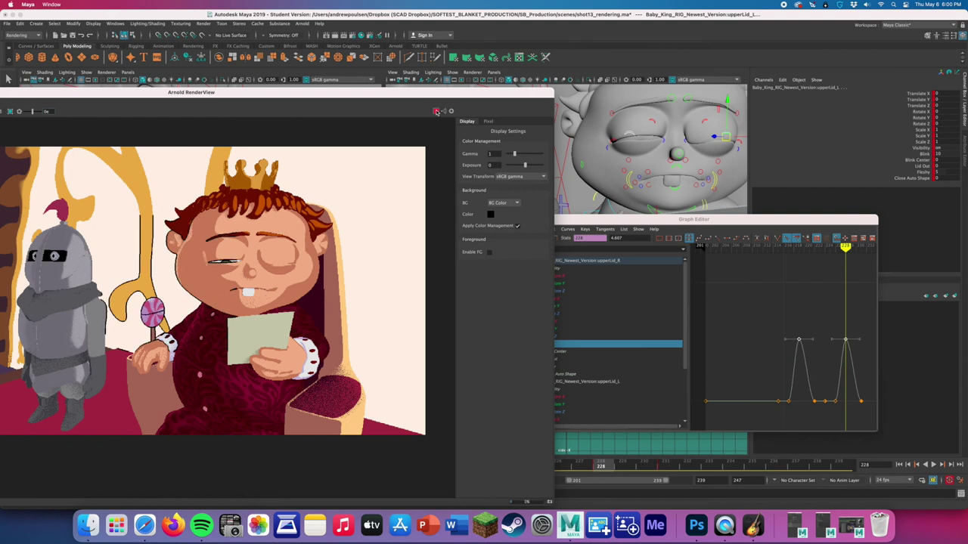
{"action": "middle_click_drag", "start_coordinate": [774, 334], "coordinate": [770, 374]}
{"action": "scroll", "coordinate": [405, 179], "scroll_direction": "up", "scroll_amount": 3}
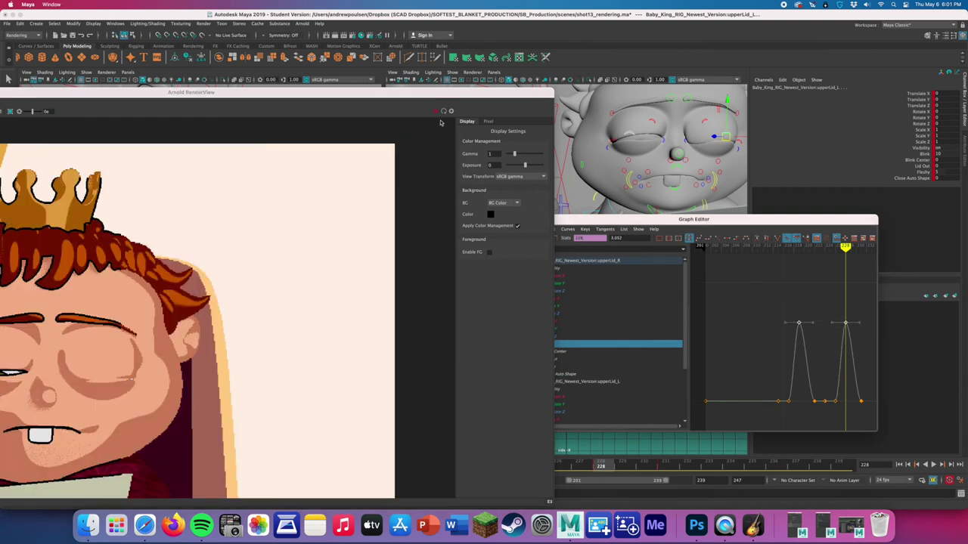
{"action": "scroll", "coordinate": [405, 179], "scroll_direction": "down", "scroll_amount": 1}
{"action": "left_click", "coordinate": [435, 112]}
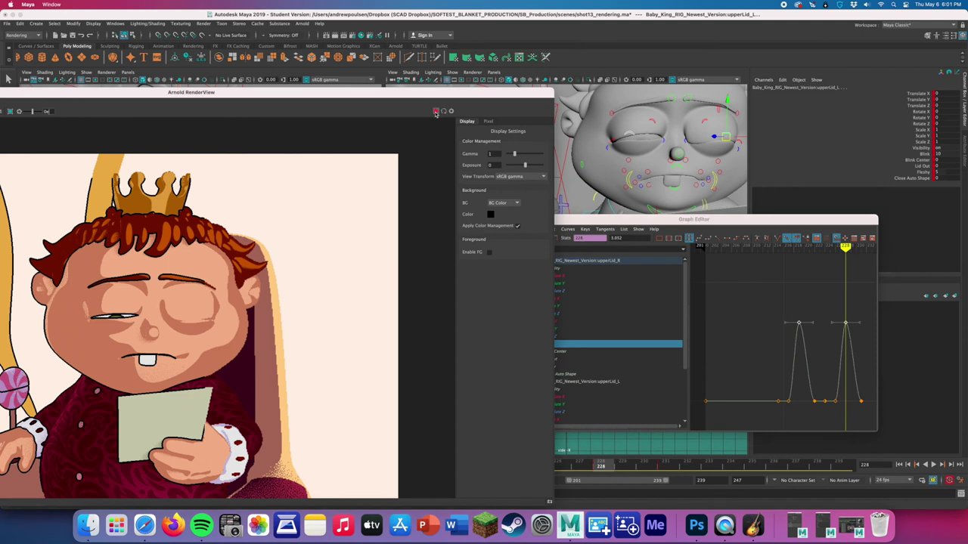
- Try the two Blink peak keys at 2.527 and 2.785, test-rendering frame 228 for each value
{"action": "mouse_move", "coordinate": [786, 313]}
{"action": "middle_mouse_down"}
{"action": "mouse_move", "coordinate": [782, 294]}
{"action": "mouse_move", "coordinate": [782, 363]}
{"action": "mouse_move", "coordinate": [782, 332]}
{"action": "middle_mouse_up"}
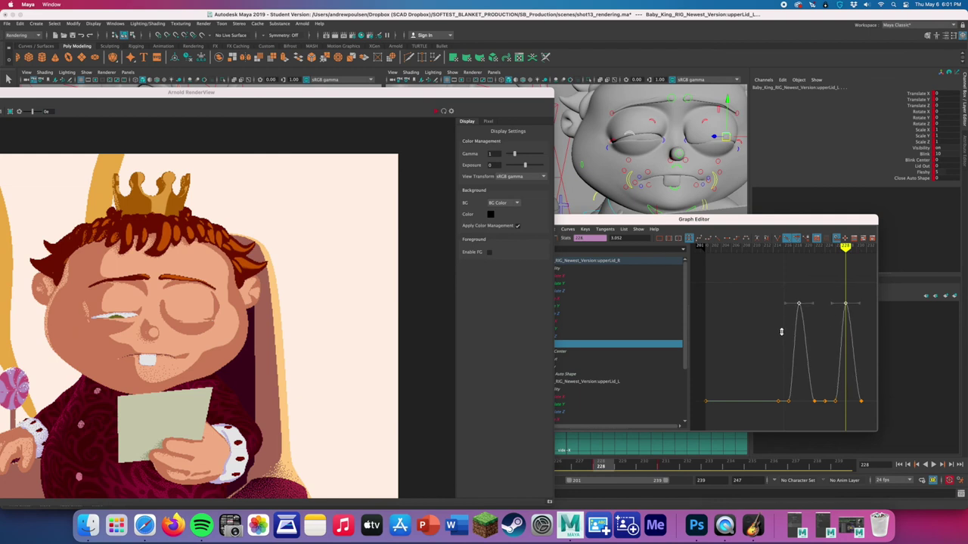
{"action": "left_click", "coordinate": [434, 112]}
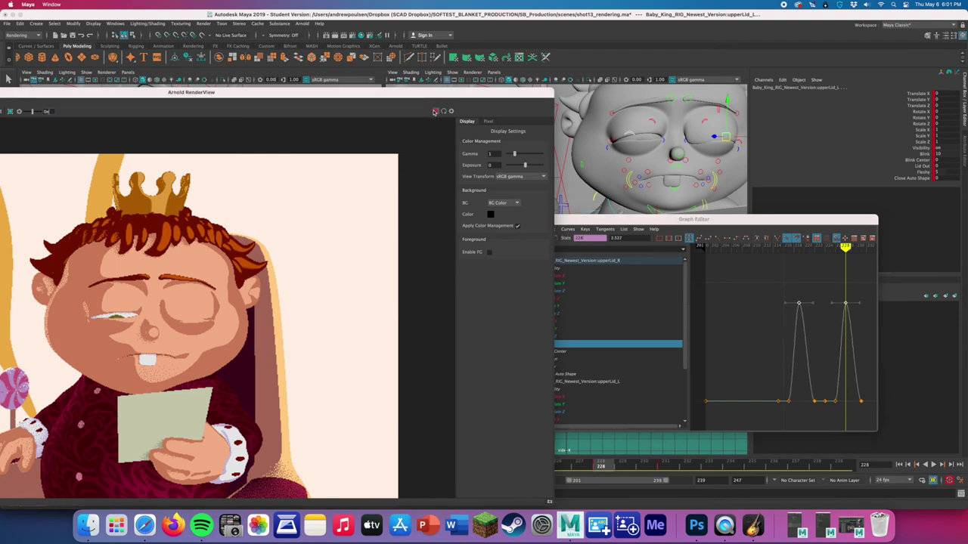
{"action": "left_click", "coordinate": [436, 112]}
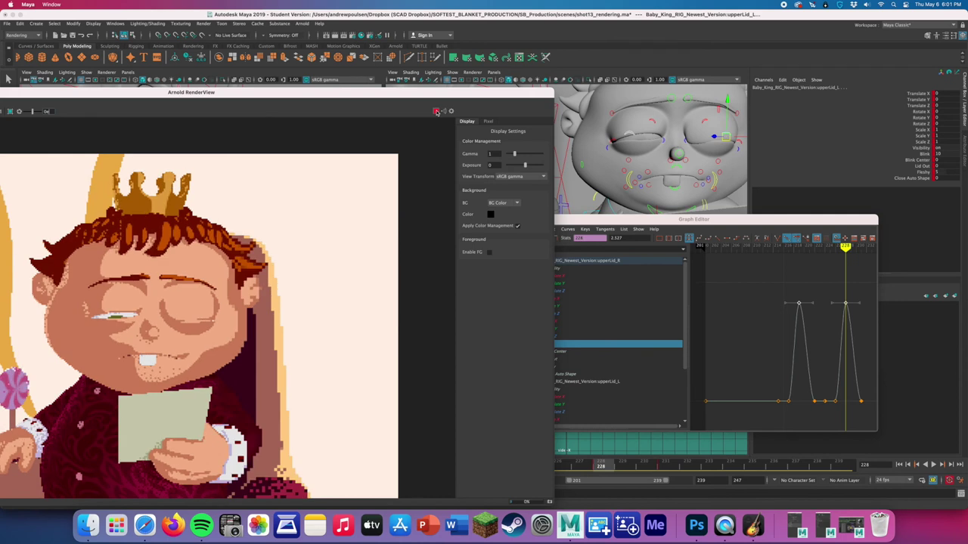
{"action": "middle_click_drag", "start_coordinate": [760, 334], "coordinate": [753, 316]}
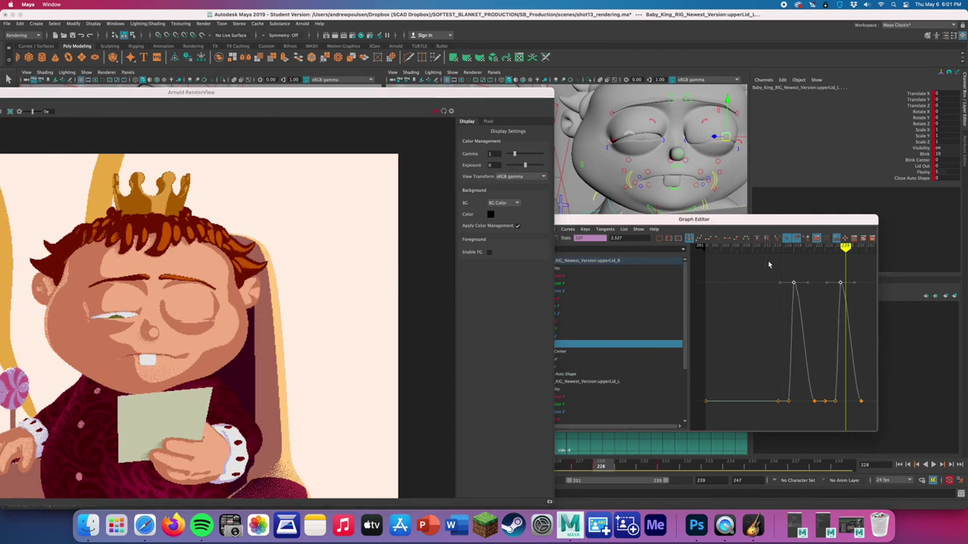
{"action": "middle_click_drag", "start_coordinate": [827, 295], "coordinate": [825, 295]}
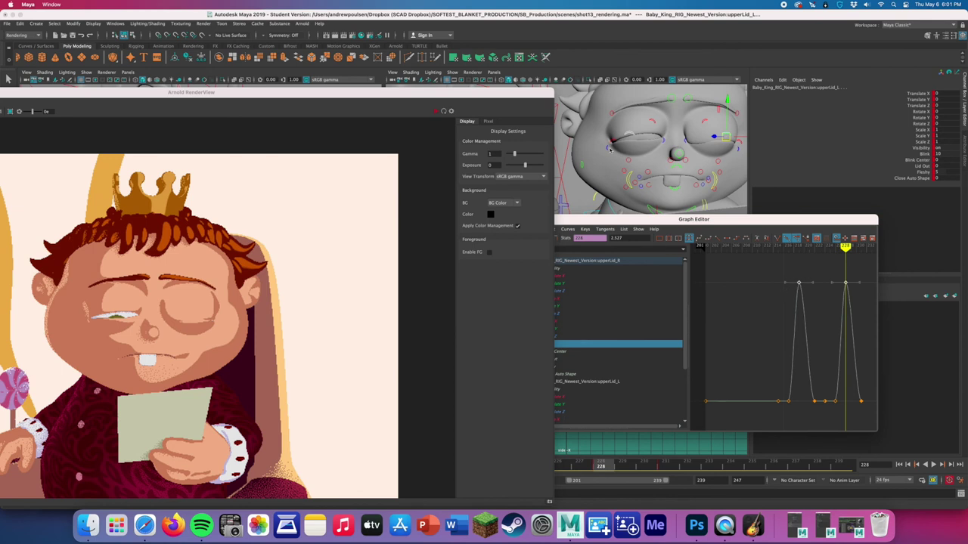
{"action": "middle_click_drag", "start_coordinate": [750, 303], "coordinate": [750, 285]}
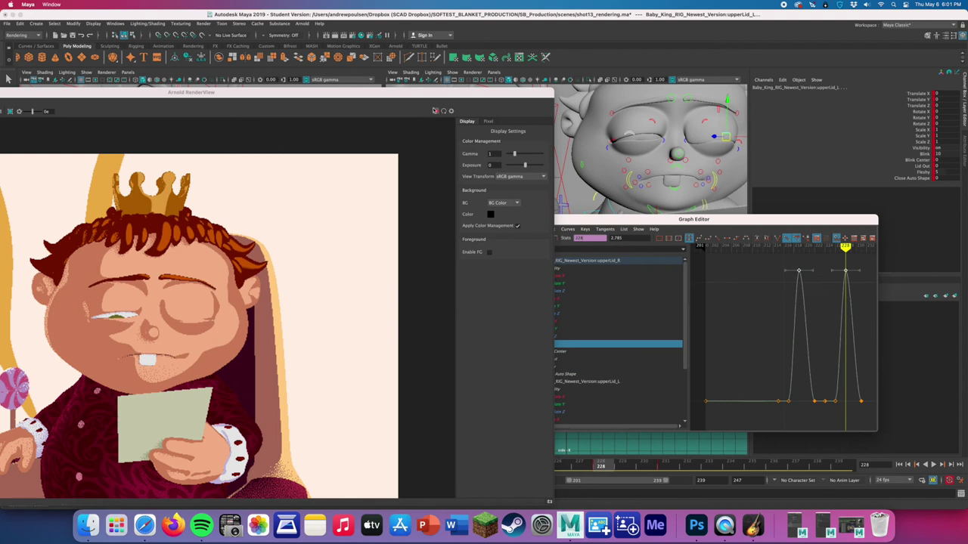
{"action": "left_click", "coordinate": [435, 112]}
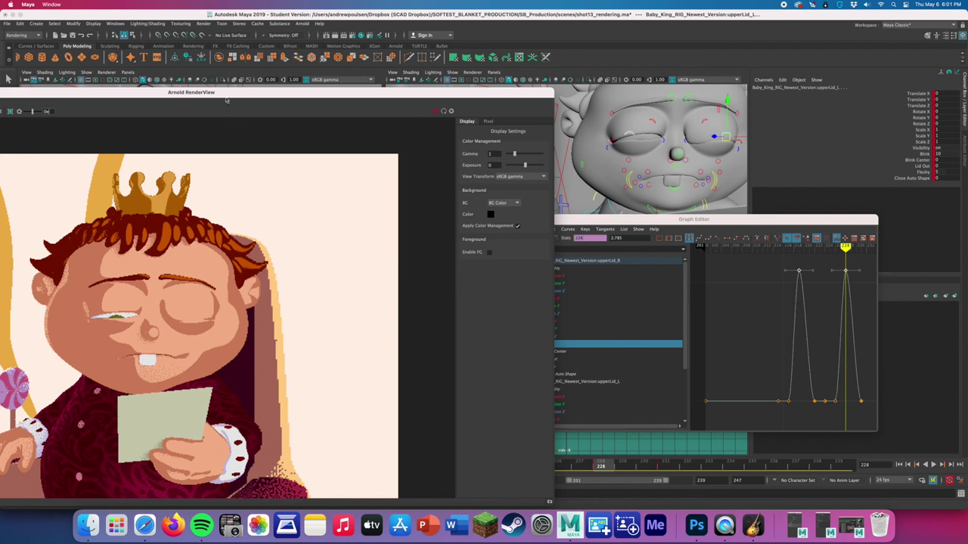
- Close the render window, undo the latest Blink key edits and deselect the keys
{"action": "left_click_drag", "start_coordinate": [161, 94], "coordinate": [358, 112]}
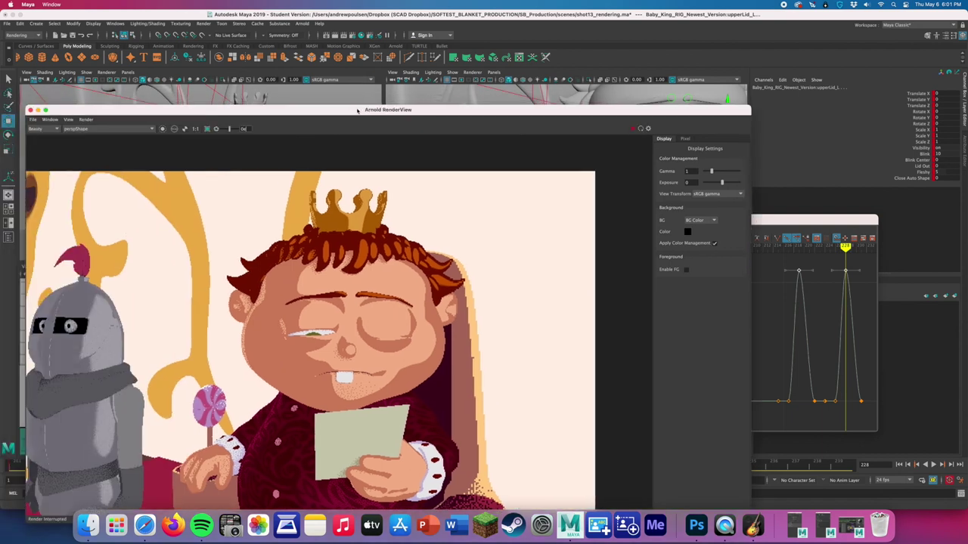
{"action": "left_click", "coordinate": [30, 109]}
{"action": "left_click", "coordinate": [668, 162]}
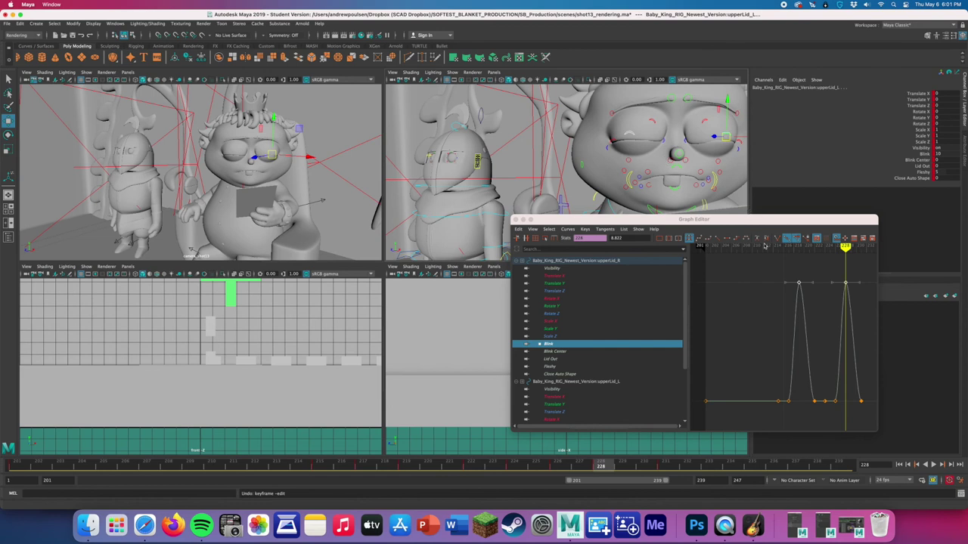
{"action": "left_click", "coordinate": [746, 333]}
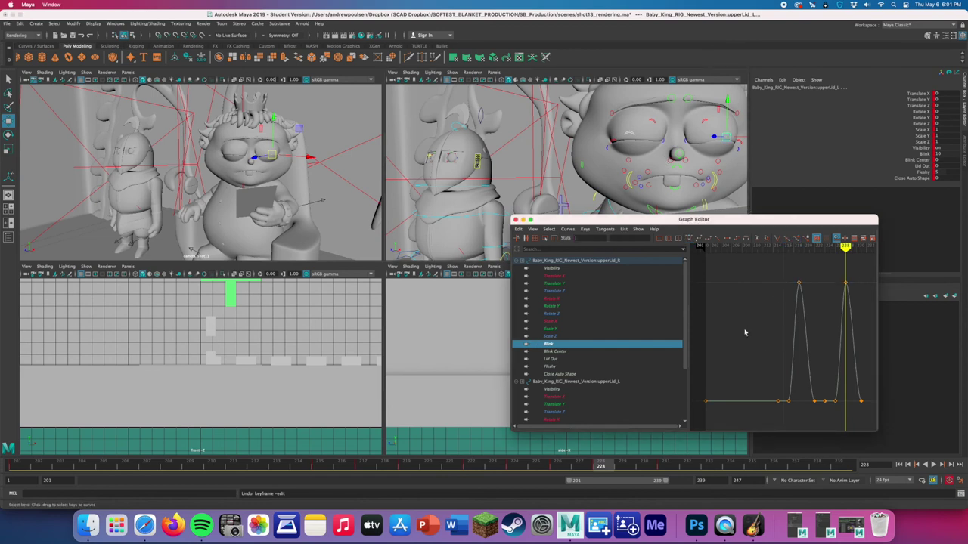
- Try lowering the two peak keys of the upperLid_R Blink curve to 7.866 and test-render frame 228 in Arnold
{"action": "left_click", "coordinate": [627, 135]}
{"action": "left_click_drag", "start_coordinate": [774, 275], "coordinate": [854, 304]}
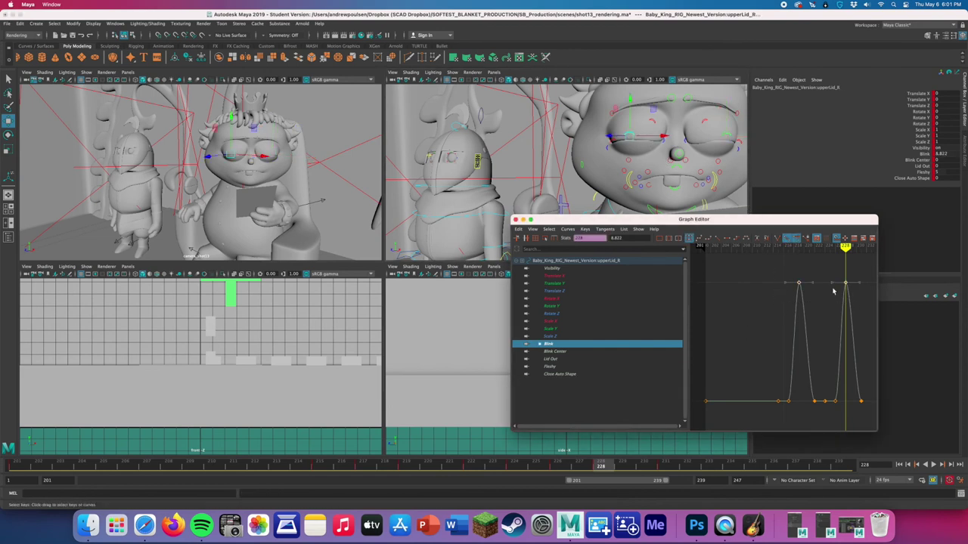
{"action": "middle_click_drag", "start_coordinate": [817, 291], "coordinate": [816, 303], "text": "shift"}
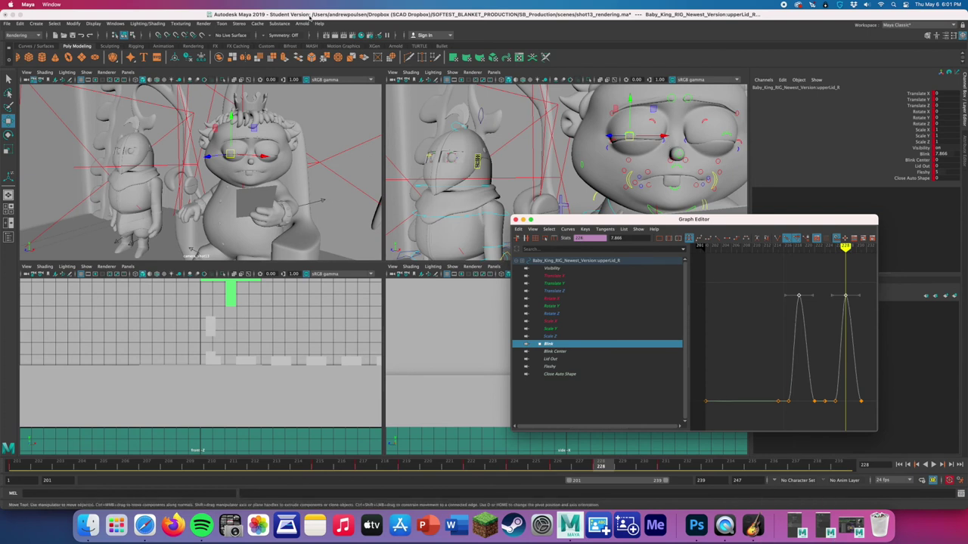
{"action": "left_click", "coordinate": [302, 23]}
{"action": "left_click", "coordinate": [313, 37]}
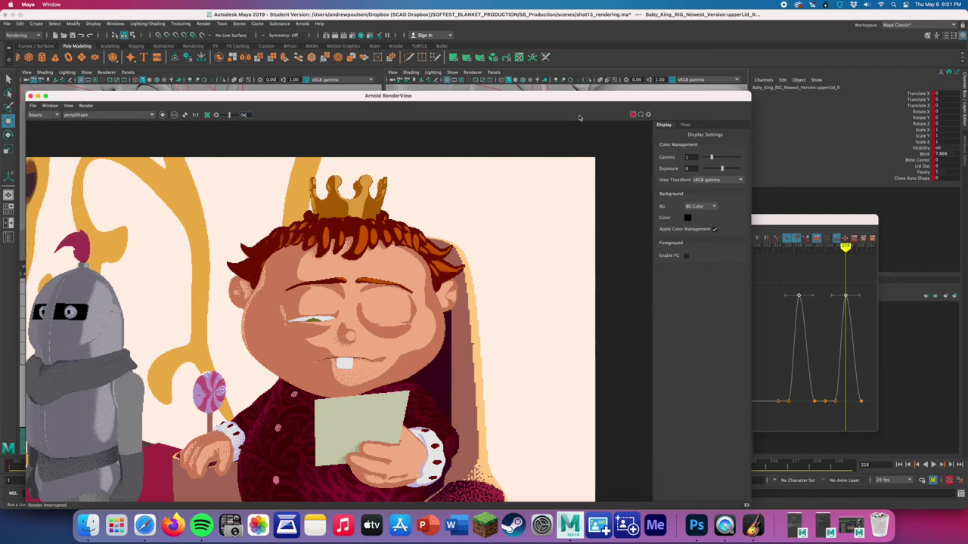
{"action": "left_click", "coordinate": [633, 115]}
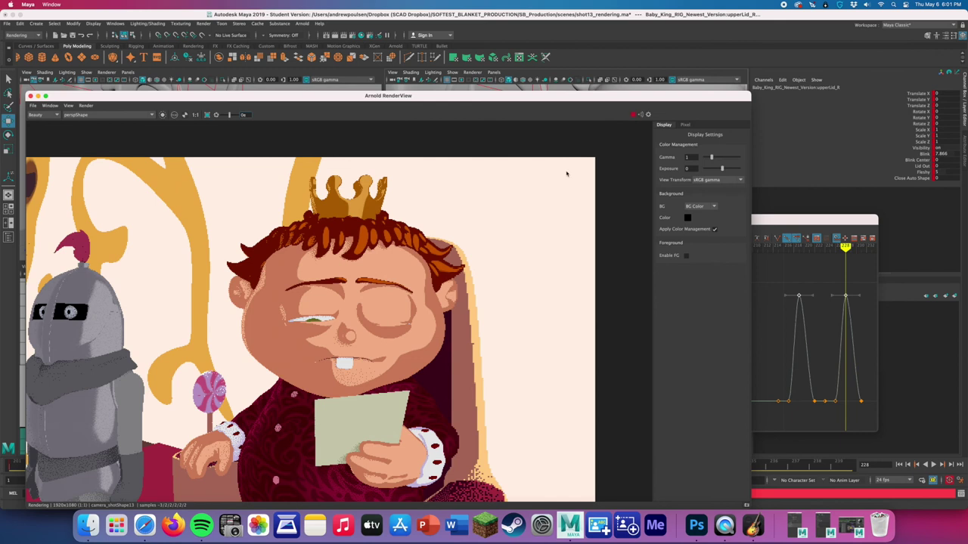
{"action": "left_click", "coordinate": [633, 115]}
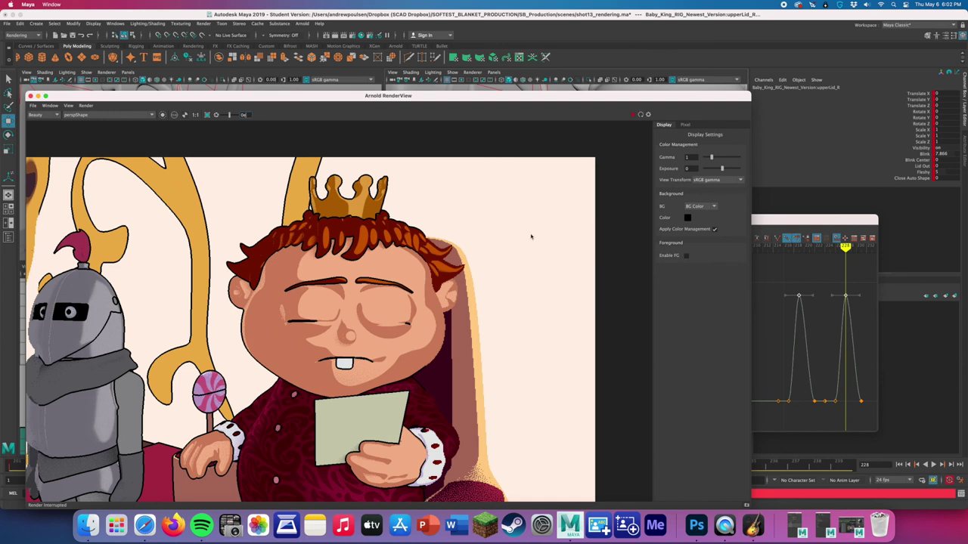
- Try setting the Blink Center of upperLid_R to 4 at frame 228 and test-render the king's eyelids
{"action": "left_click_drag", "start_coordinate": [643, 97], "coordinate": [520, 110]}
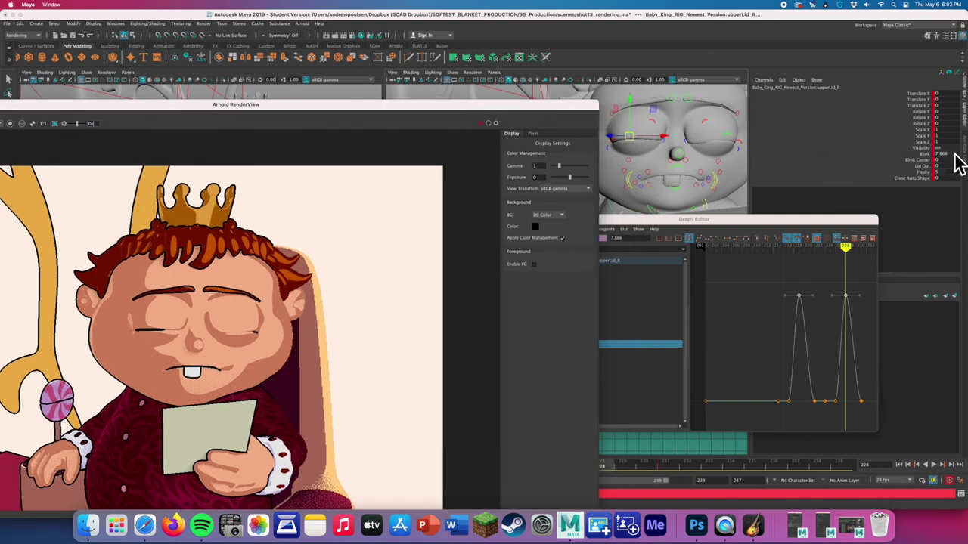
{"action": "left_click", "coordinate": [941, 159]}
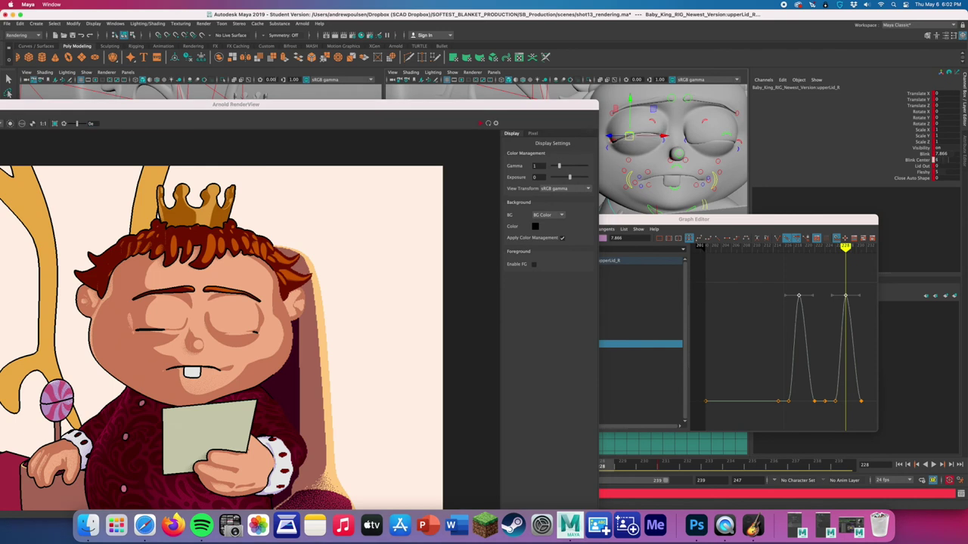
{"action": "left_click", "coordinate": [481, 124]}
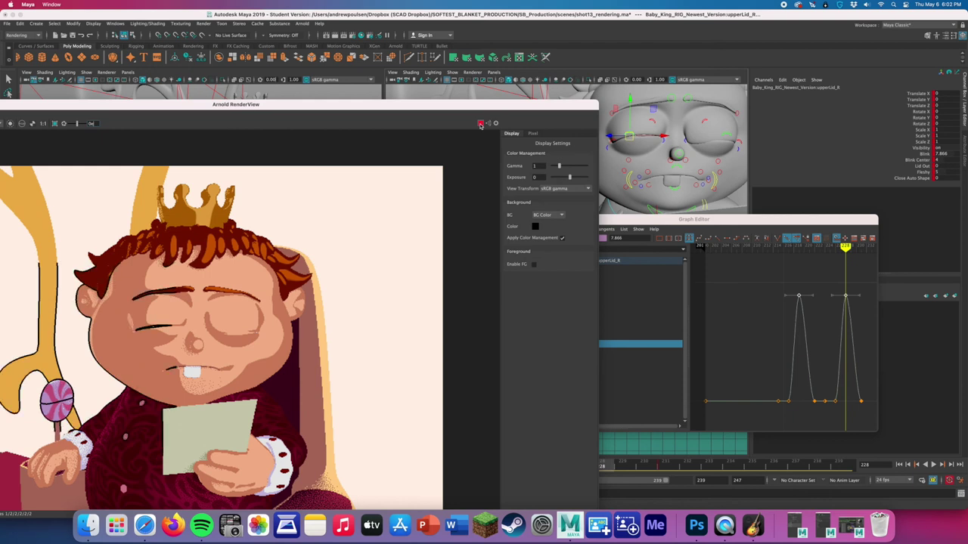
- Undo the latest Blink and Blink Center edits on the upper eyelid and close the Graph Editor
{"action": "left_click", "coordinate": [781, 313]}
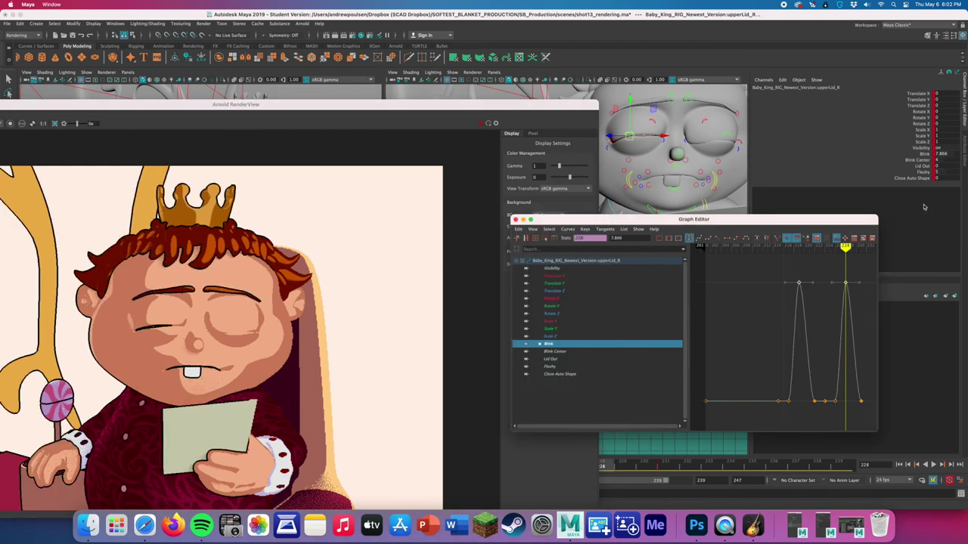
{"action": "key", "text": "z"}
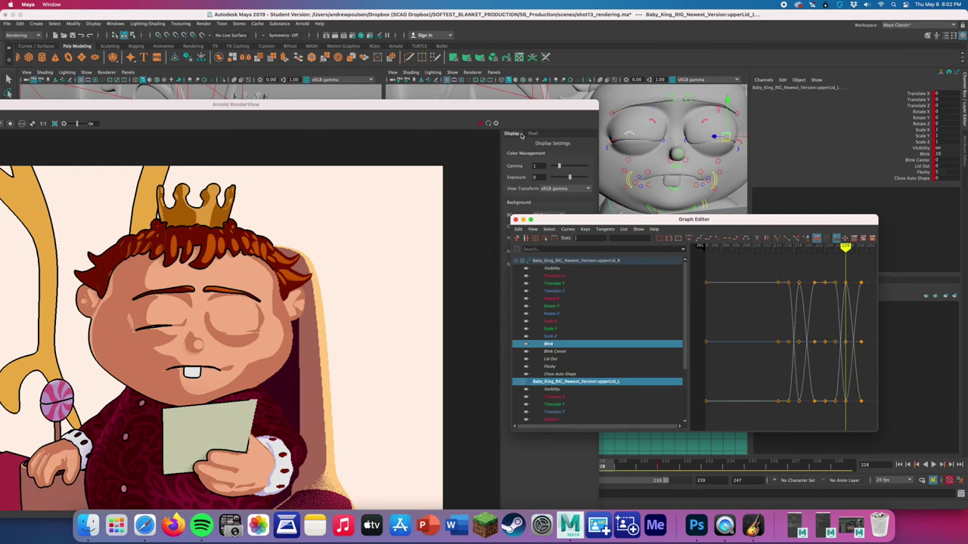
{"action": "left_click", "coordinate": [515, 219]}
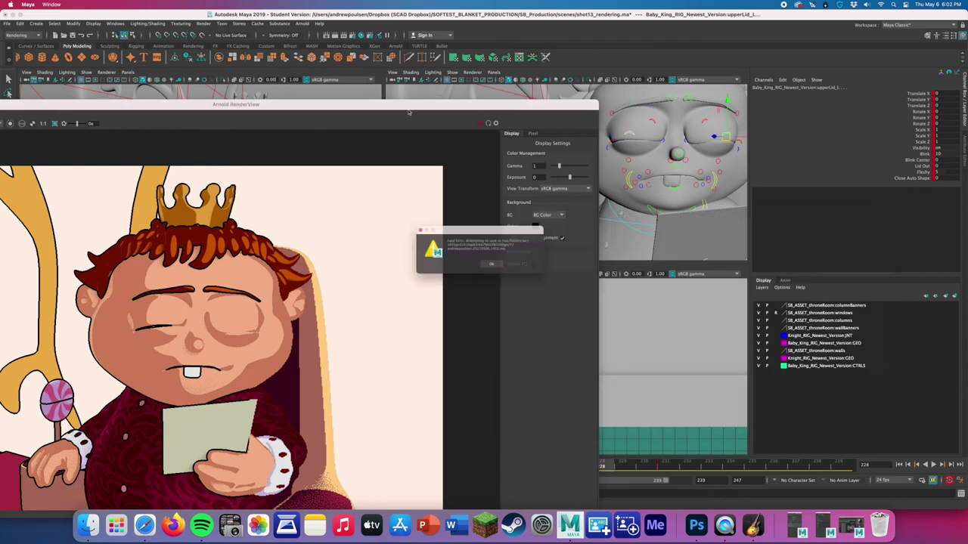
- Try to save the scene, accepting the save error and Student Version notices, and dismiss the crash error report
{"action": "left_click", "coordinate": [492, 269]}
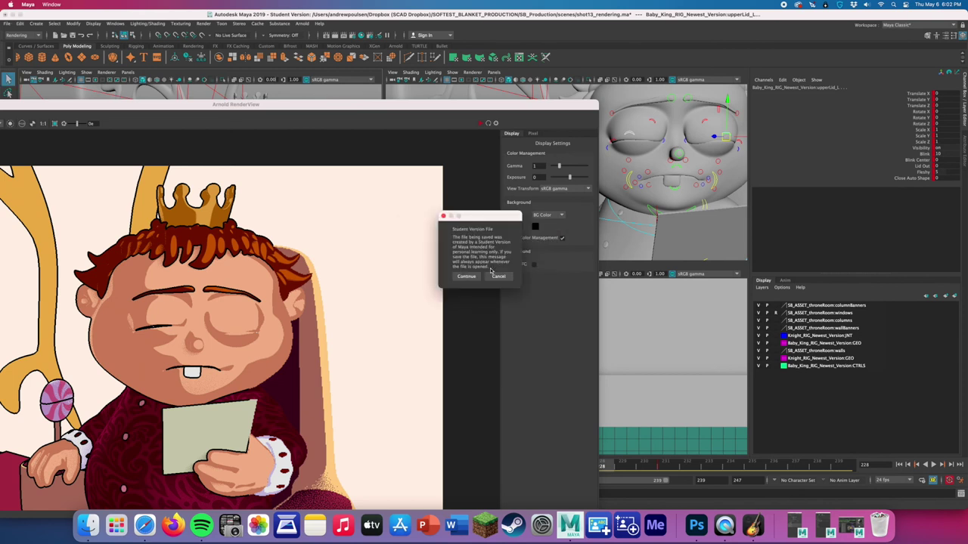
{"action": "left_click", "coordinate": [466, 275]}
{"action": "left_click", "coordinate": [467, 276]}
{"action": "left_click", "coordinate": [467, 276]}
{"action": "left_click", "coordinate": [467, 276]}
{"action": "left_click", "coordinate": [467, 276]}
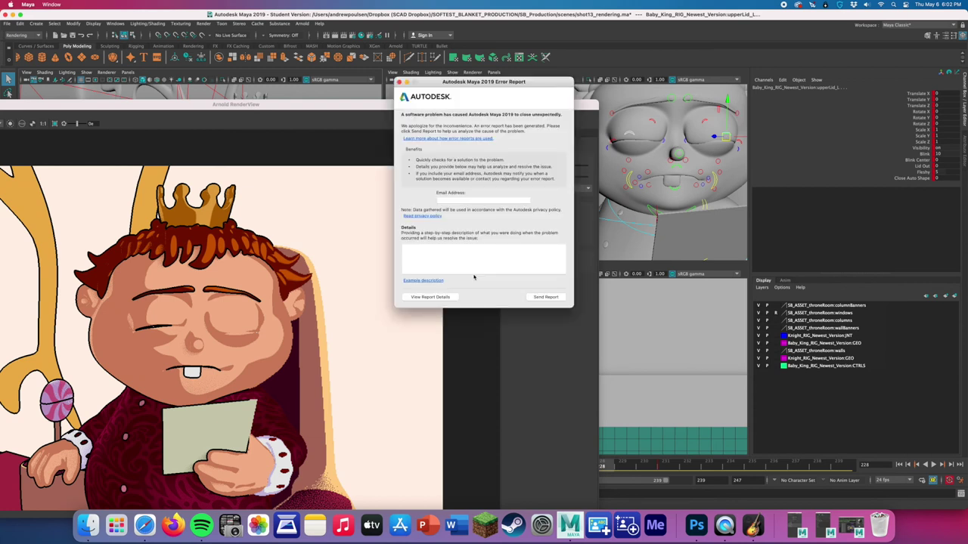
{"action": "left_click", "coordinate": [399, 82]}
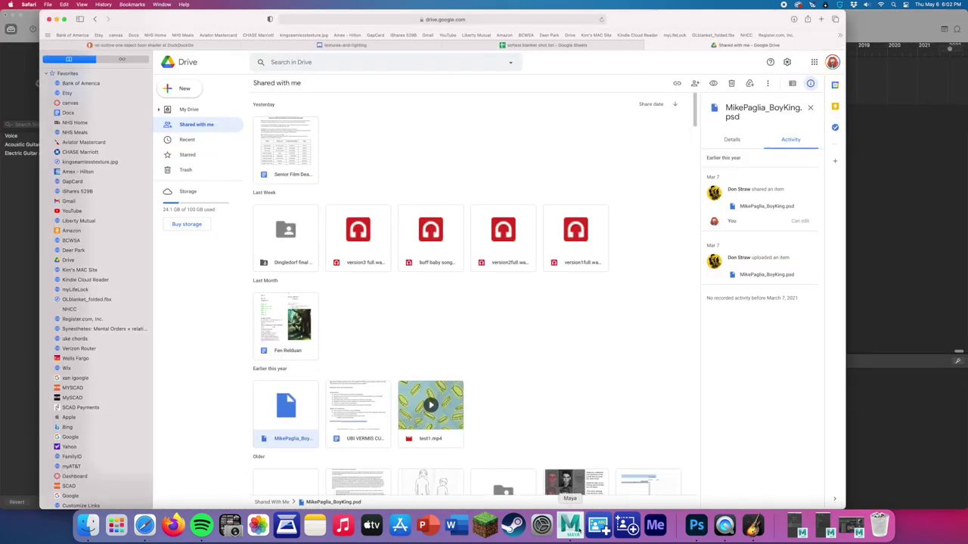
- Relaunch Maya, close the leftover error report and bring the new session to the front
{"action": "left_click", "coordinate": [613, 524]}
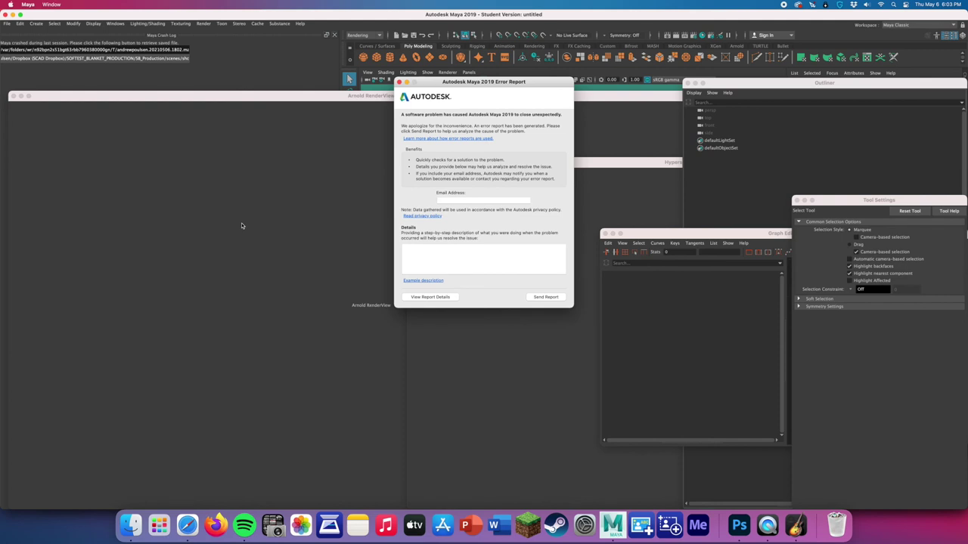
{"action": "left_click", "coordinate": [398, 83]}
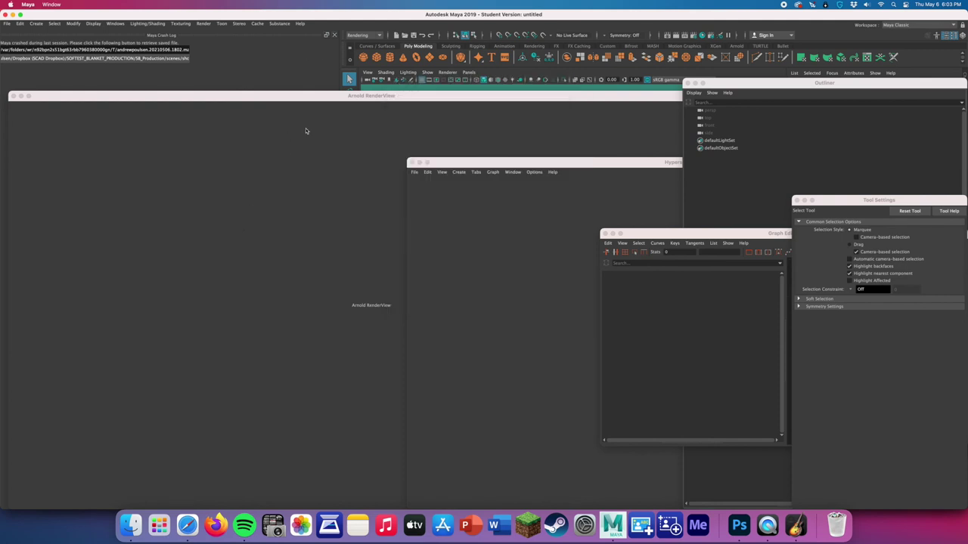
{"action": "left_click", "coordinate": [618, 532]}
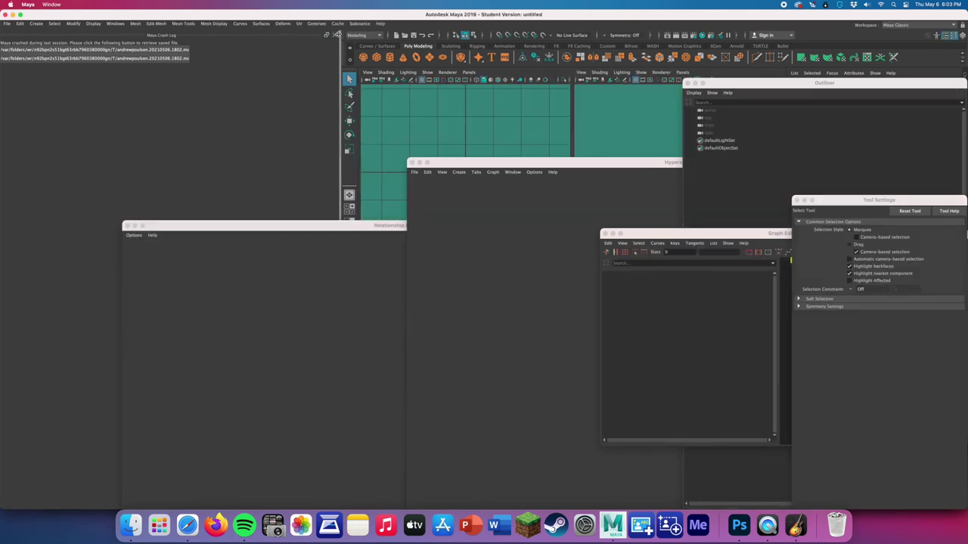
- Open the scene shot13_rendering.ma, accepting the Student Version notices and the scene-reading error message
{"action": "left_click", "coordinate": [7, 23]}
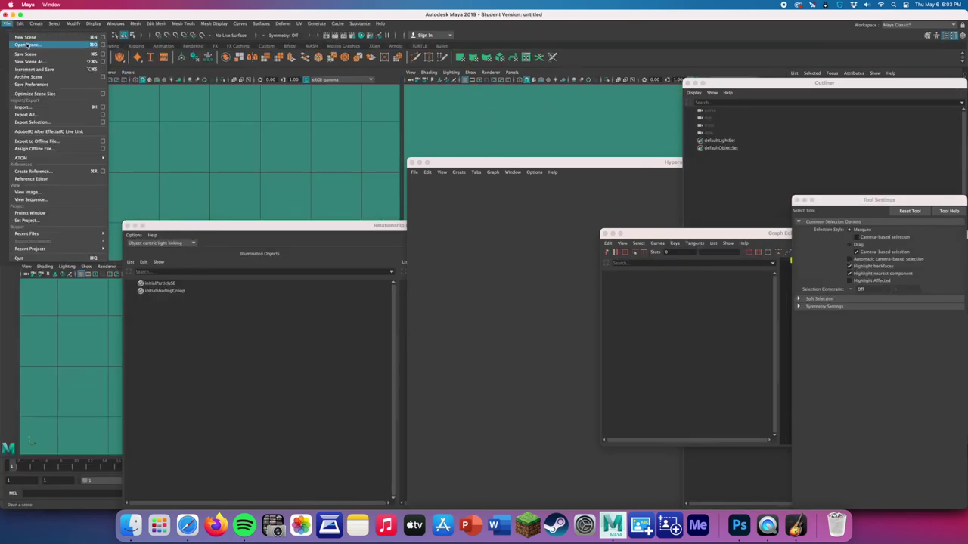
{"action": "left_click", "coordinate": [23, 38]}
{"action": "left_click", "coordinate": [281, 175]}
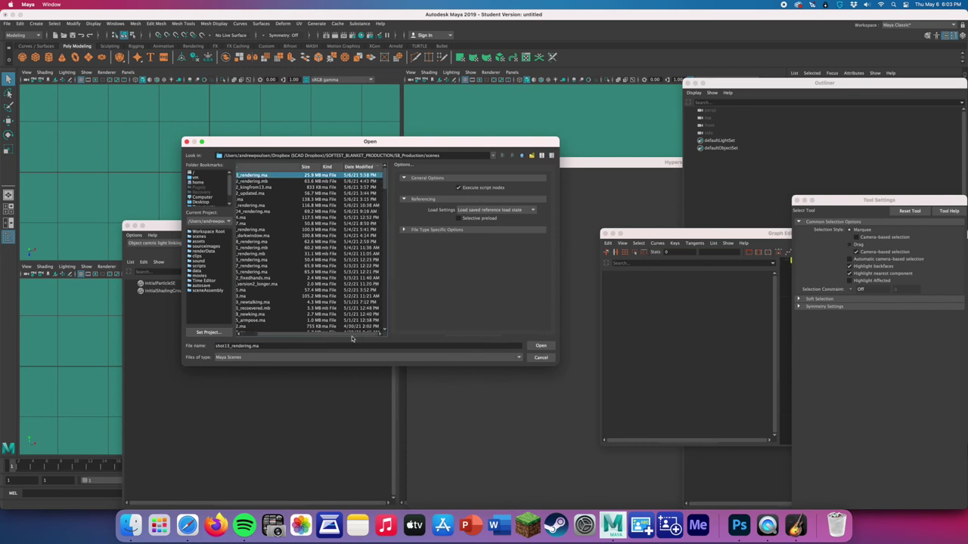
{"action": "left_click", "coordinate": [532, 346]}
{"action": "left_click", "coordinate": [476, 262]}
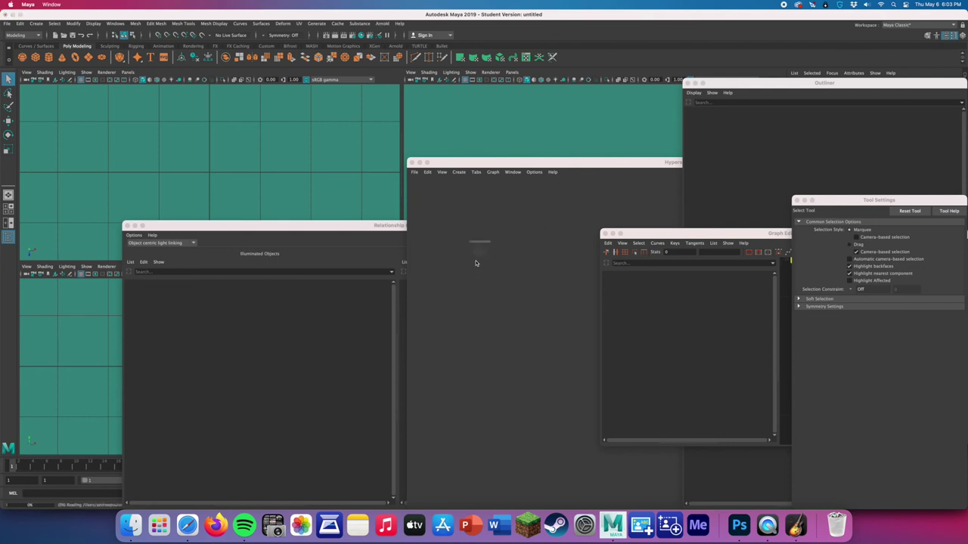
{"action": "left_click", "coordinate": [473, 278]}
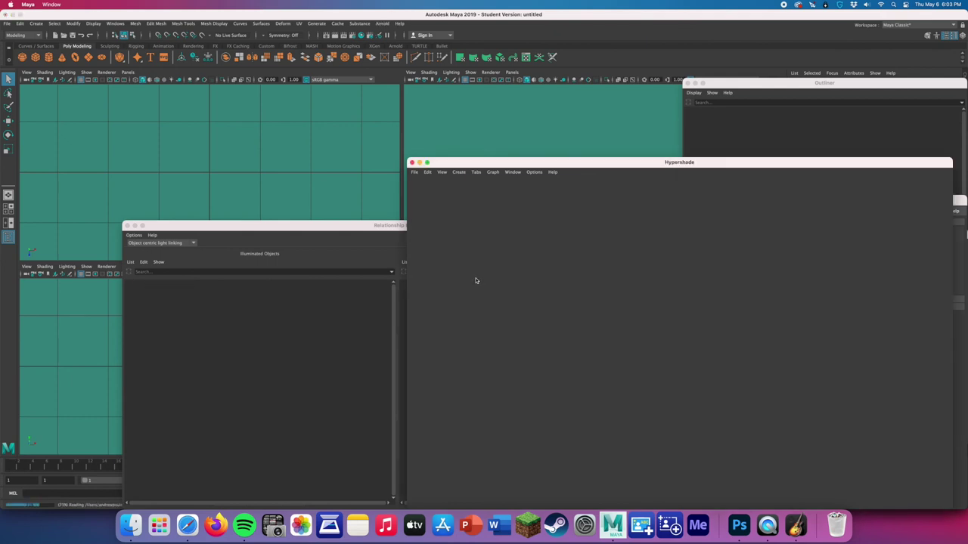
{"action": "left_click", "coordinate": [475, 279]}
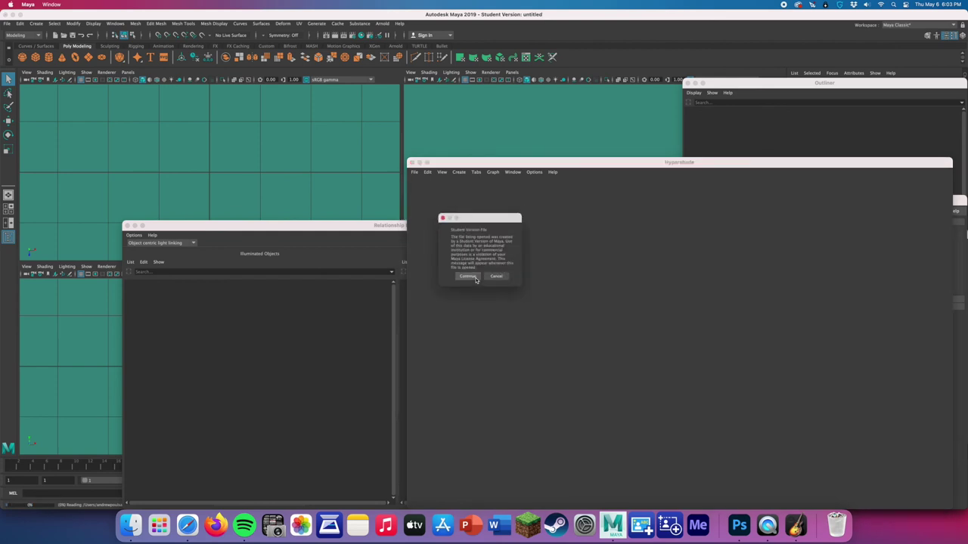
{"action": "left_click", "coordinate": [475, 279]}
{"action": "left_click", "coordinate": [476, 281]}
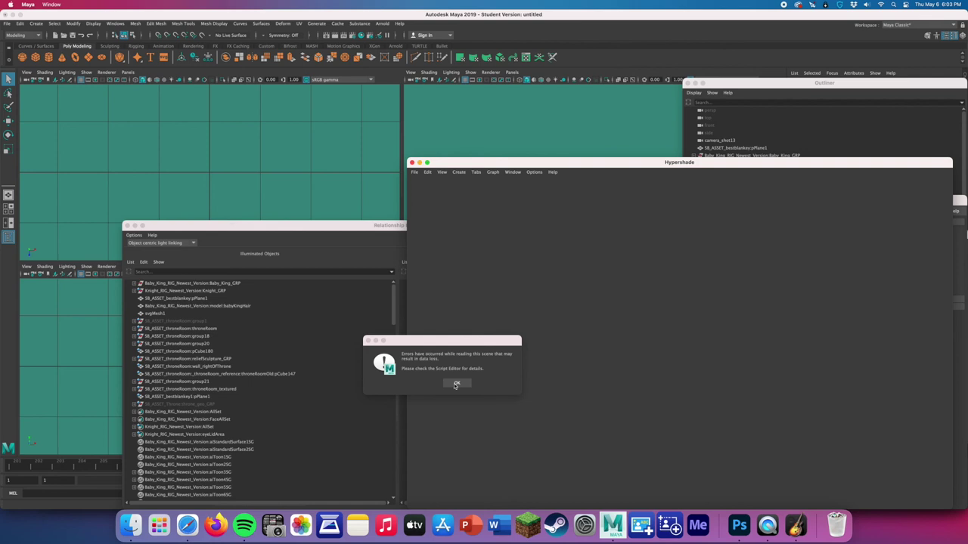
{"action": "left_click", "coordinate": [456, 384]}
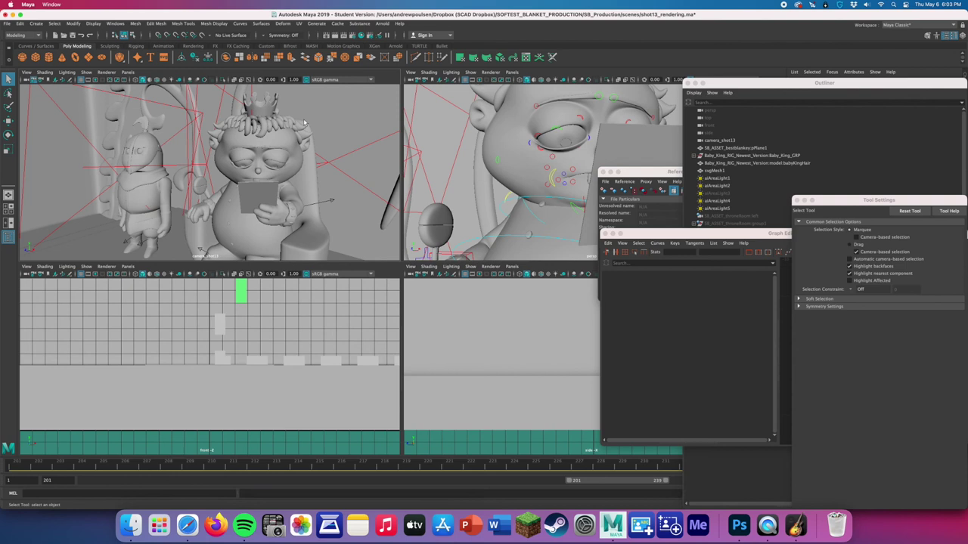
- Open the Arnold RenderView, set its camera to camera_shotShape13 and test-render the current frame
{"action": "left_click", "coordinate": [287, 136]}
{"action": "left_click", "coordinate": [382, 23]}
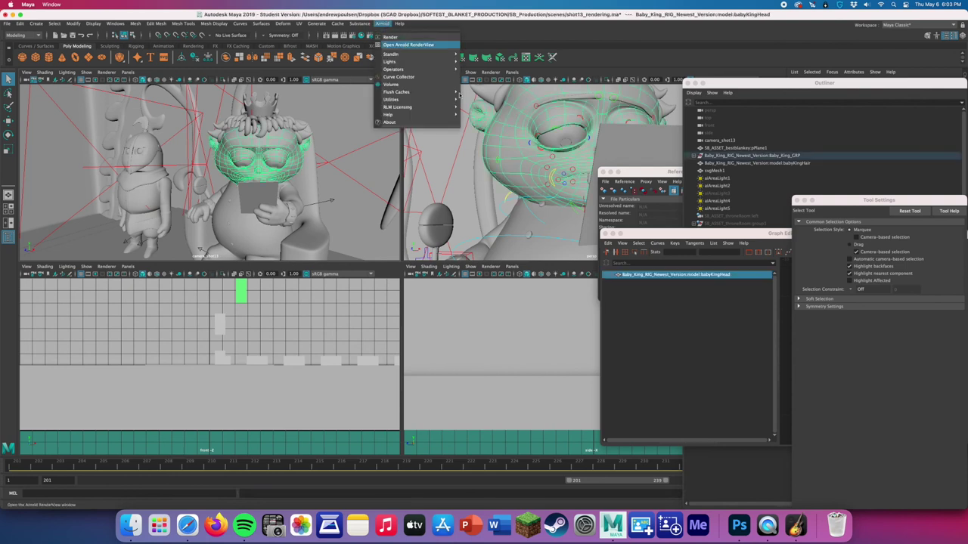
{"action": "left_click", "coordinate": [428, 68]}
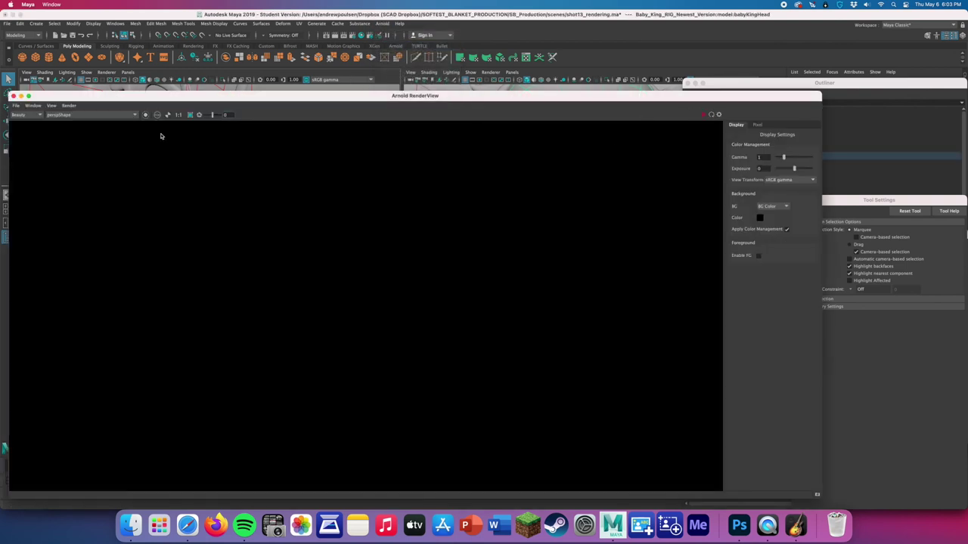
{"action": "left_click", "coordinate": [92, 115]}
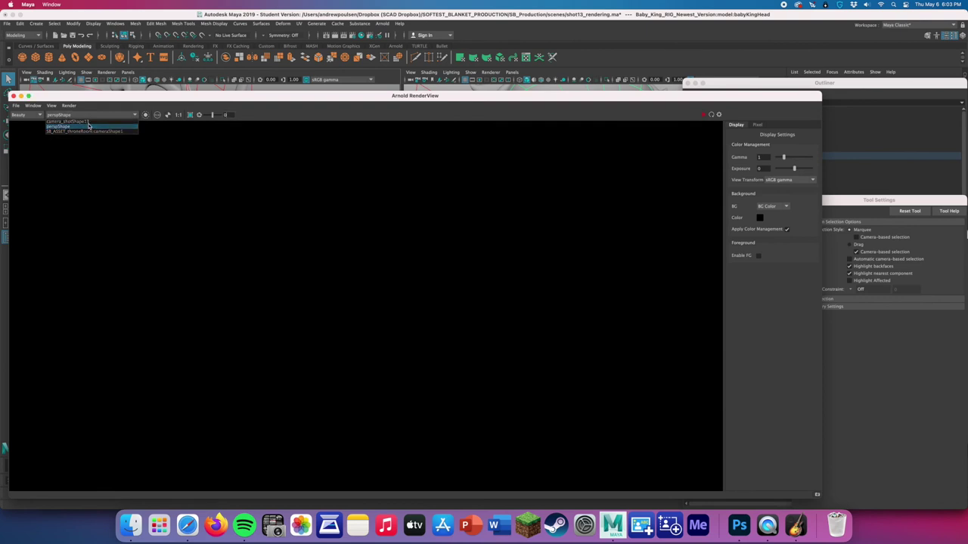
{"action": "left_click", "coordinate": [87, 121]}
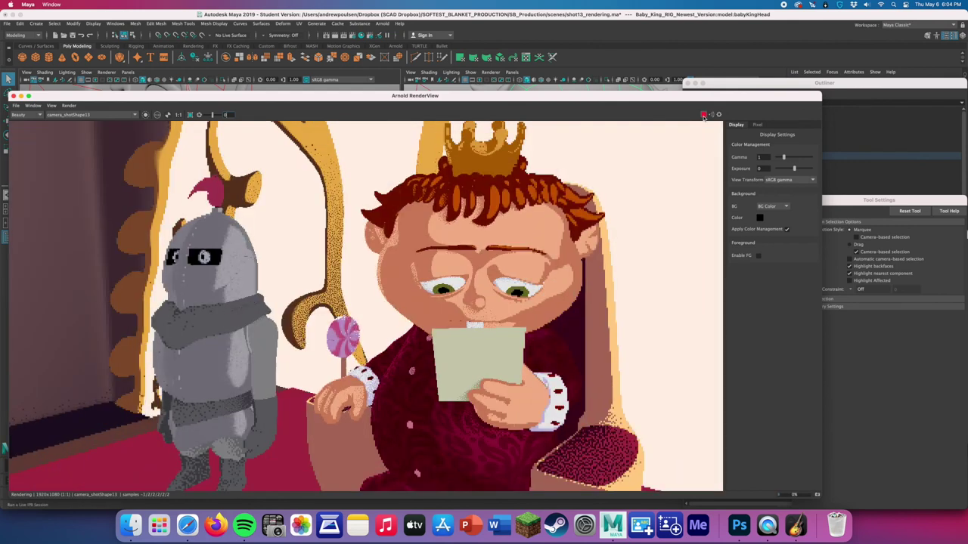
{"action": "left_click", "coordinate": [703, 115]}
- Re-render the shot camera frame, inspect the whole image of king and knight, and close the render window
{"action": "scroll", "coordinate": [446, 286], "scroll_direction": "down", "scroll_amount": 1}
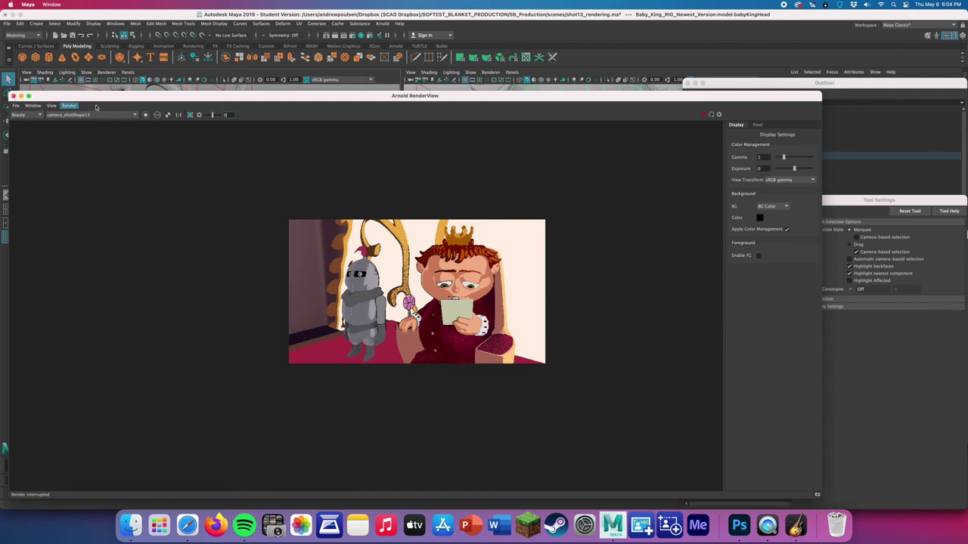
{"action": "left_click", "coordinate": [703, 116]}
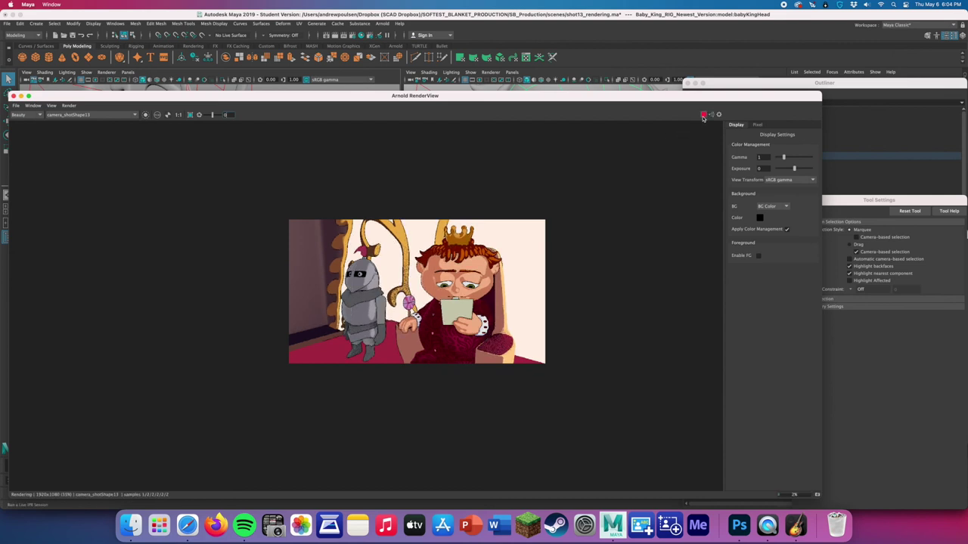
{"action": "left_click", "coordinate": [703, 116]}
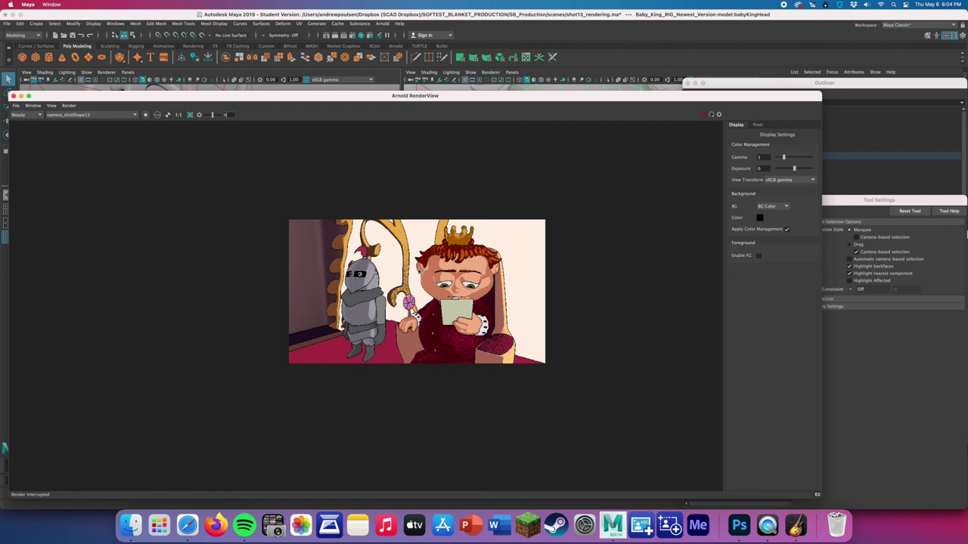
{"action": "scroll", "coordinate": [391, 346], "scroll_direction": "up", "scroll_amount": 4}
{"action": "scroll", "coordinate": [390, 340], "scroll_direction": "down", "scroll_amount": 2}
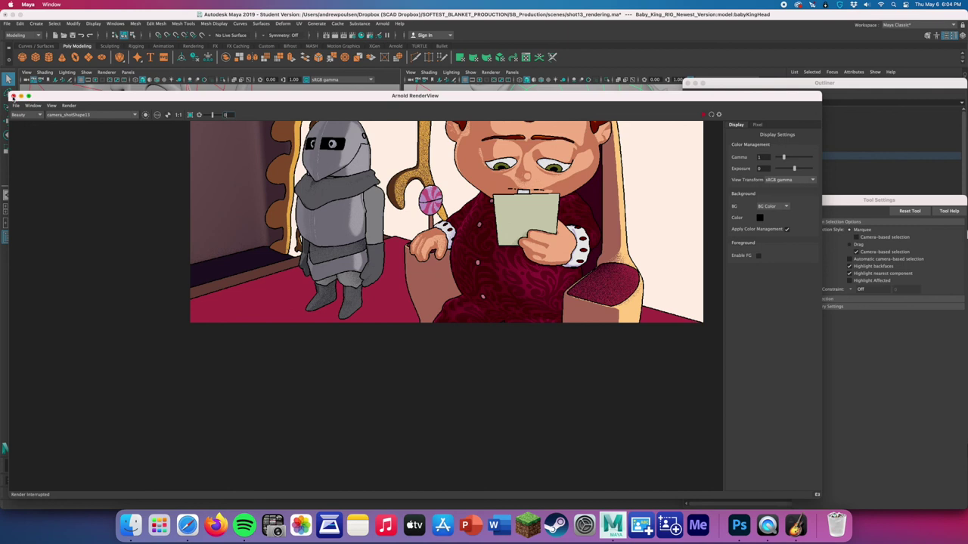
{"action": "scroll", "coordinate": [235, 169], "scroll_direction": "down", "scroll_amount": 2}
{"action": "scroll", "coordinate": [352, 126], "scroll_direction": "up", "scroll_amount": 2}
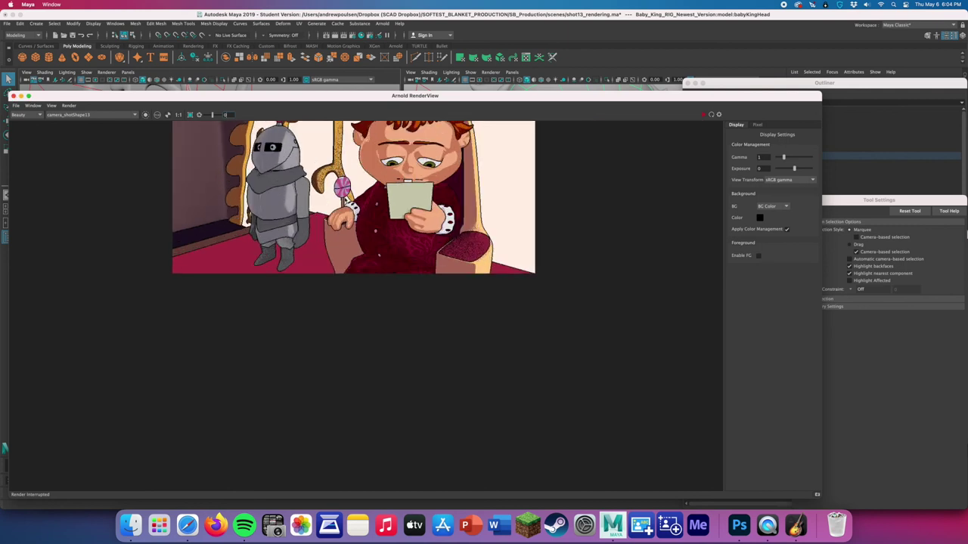
{"action": "middle_click_drag", "start_coordinate": [352, 127], "coordinate": [383, 224]}
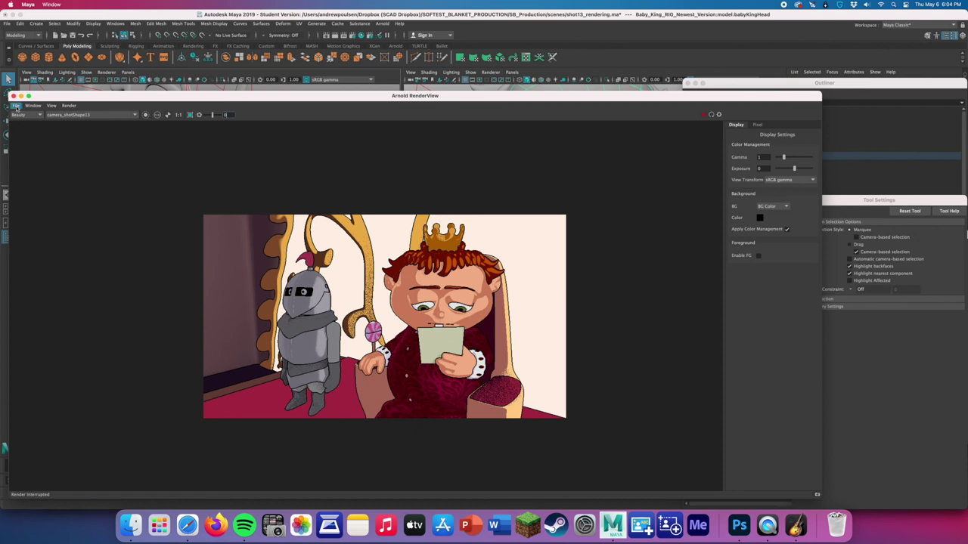
{"action": "left_click", "coordinate": [12, 96]}
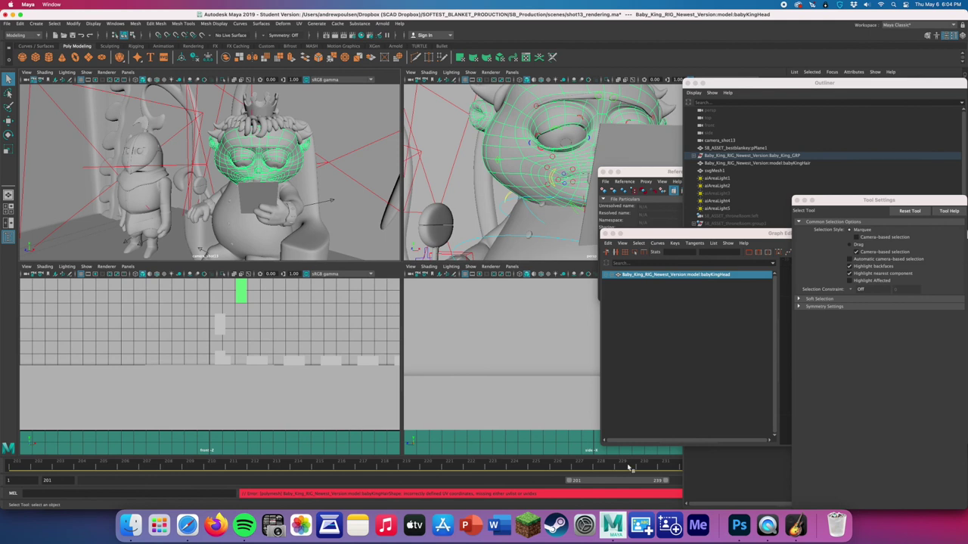
- Select the ornate window accents and delete the dark purple entry from their frame-and-ornaments toon material's ramp, leaving only white
{"action": "left_click", "coordinate": [176, 91]}
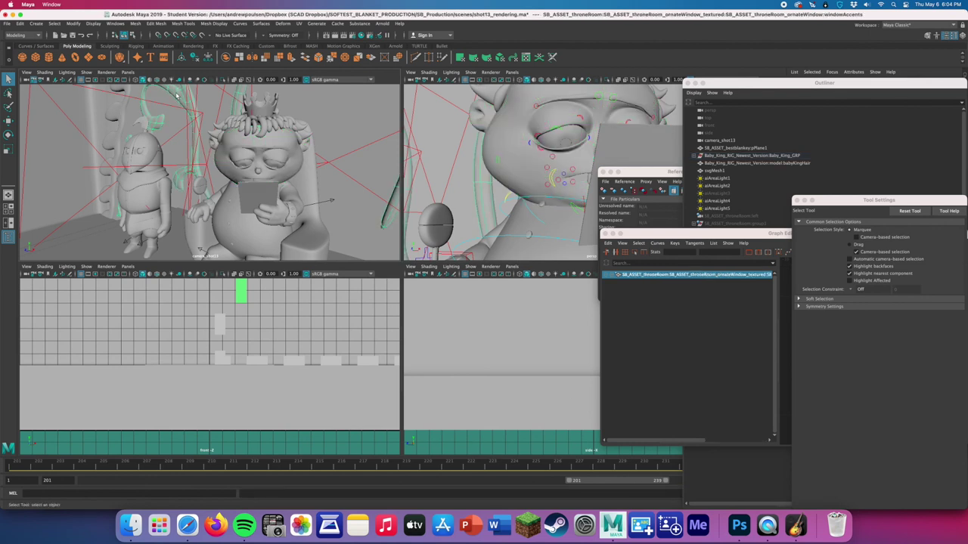
{"action": "right_click_drag", "start_coordinate": [176, 93], "coordinate": [146, 271]}
{"action": "left_click", "coordinate": [688, 82]}
{"action": "left_click_drag", "start_coordinate": [843, 202], "coordinate": [707, 304]}
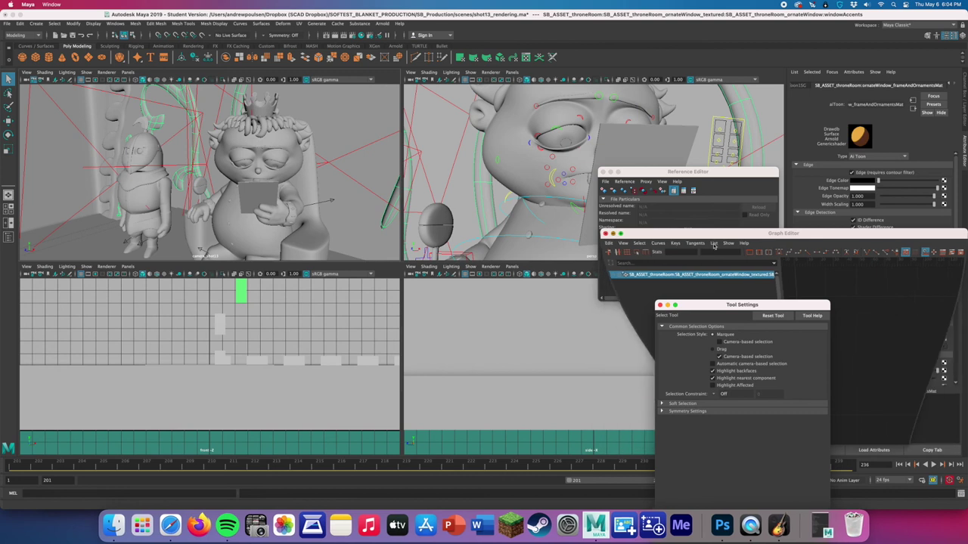
{"action": "key", "text": "super+m"}
{"action": "left_click", "coordinate": [945, 348]}
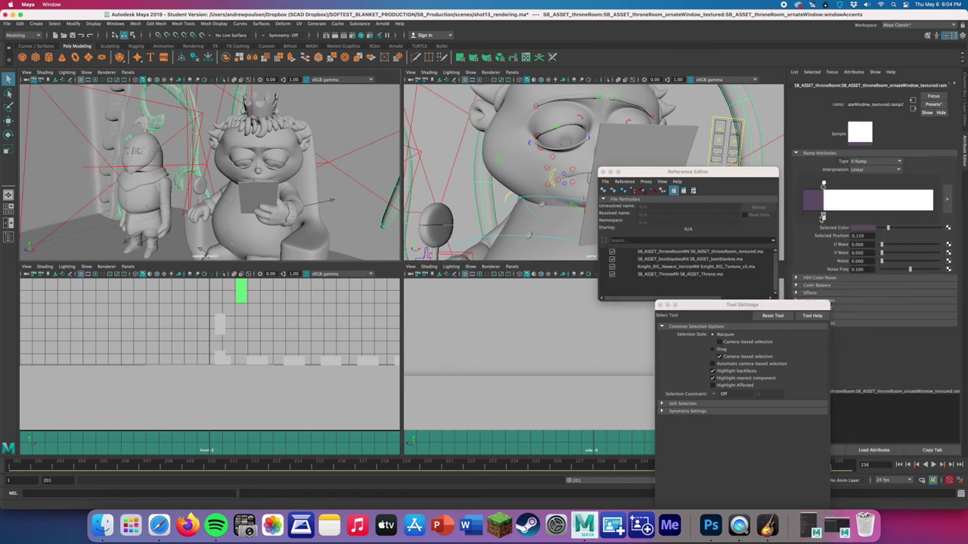
{"action": "left_click", "coordinate": [823, 216]}
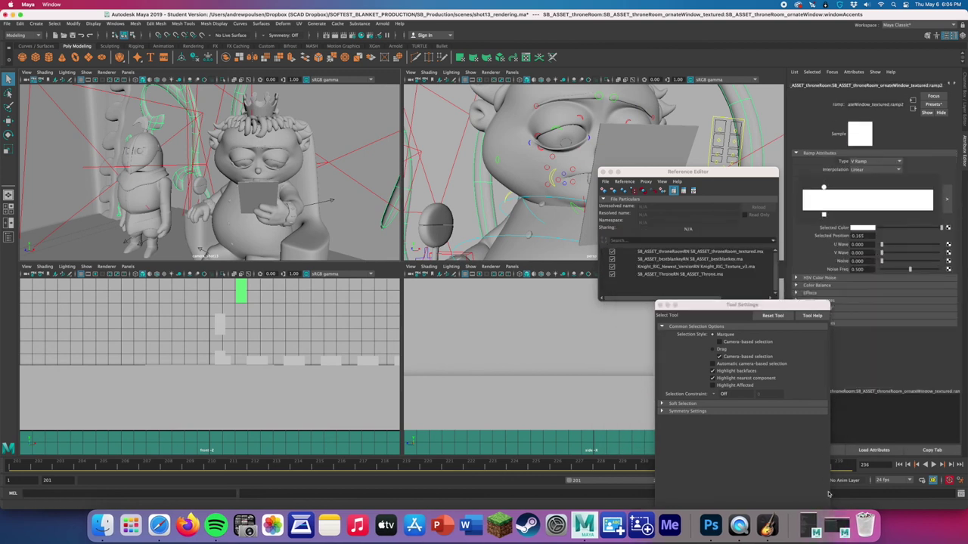
- Test-render the shot camera frame in the Arnold RenderView to check the window ornament's shading
{"action": "left_click", "coordinate": [382, 22]}
{"action": "left_click", "coordinate": [406, 48]}
{"action": "left_click", "coordinate": [702, 114]}
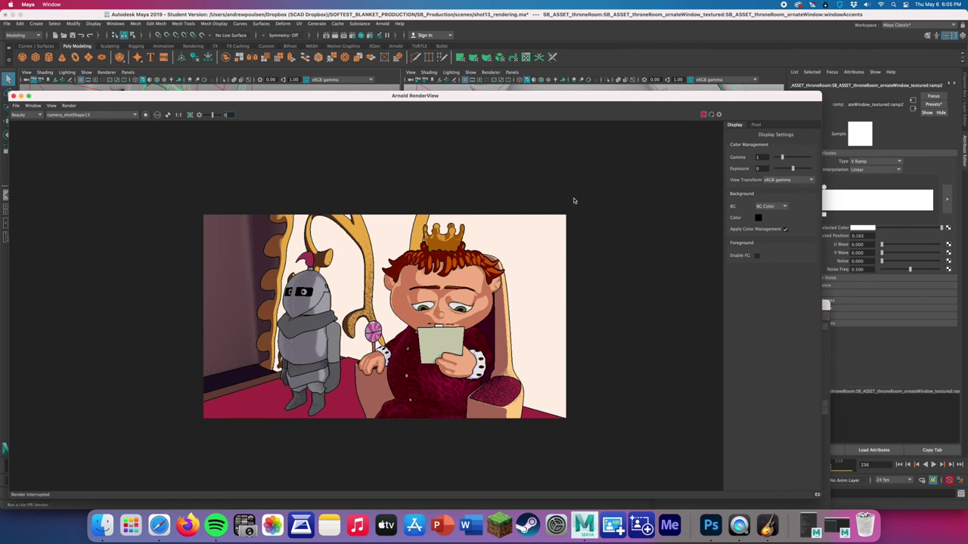
{"action": "left_click", "coordinate": [704, 115]}
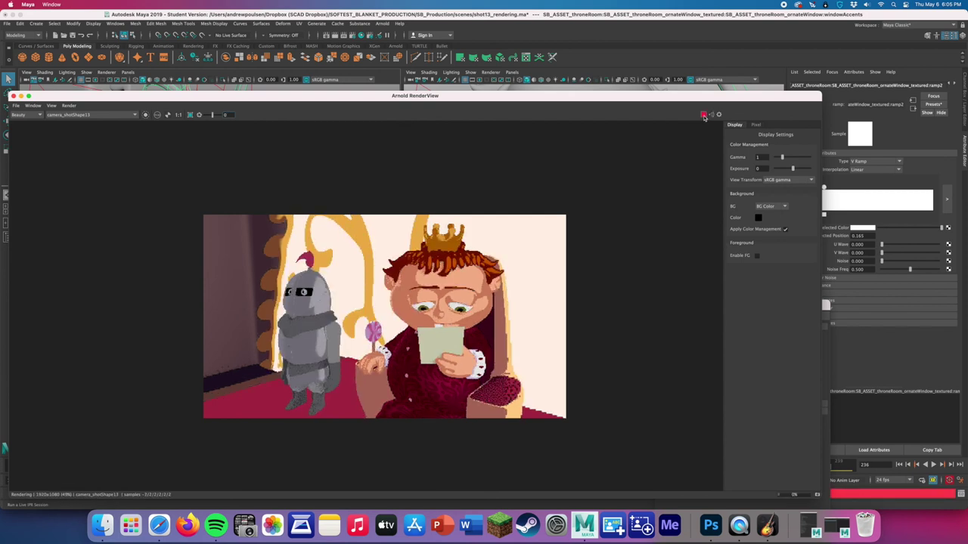
{"action": "left_click", "coordinate": [704, 115]}
- Select the throne room floor and delete the dark purple entry from its toon material's ramp, leaving only white
{"action": "left_click_drag", "start_coordinate": [271, 97], "coordinate": [461, 270]}
{"action": "left_click", "coordinate": [88, 222]}
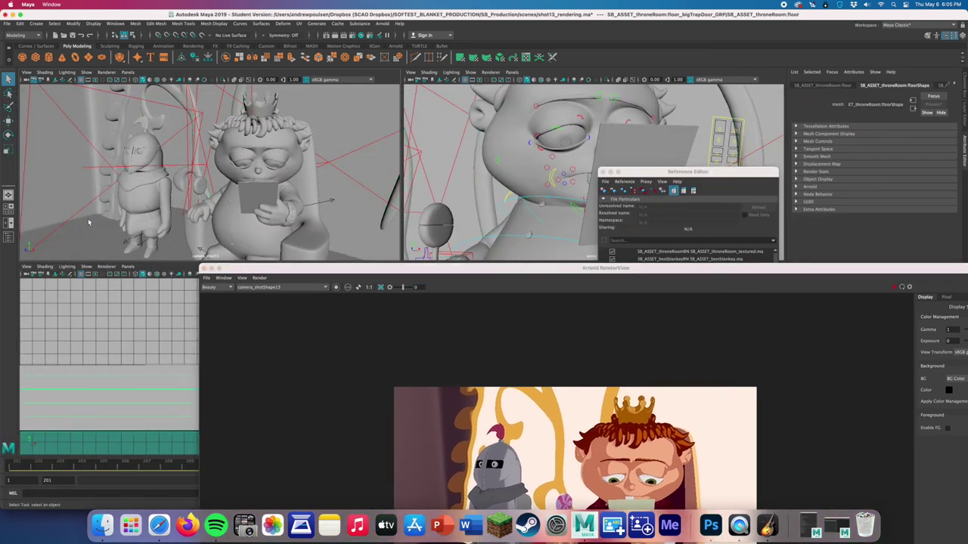
{"action": "right_click_drag", "start_coordinate": [96, 222], "coordinate": [96, 399]}
{"action": "left_click_drag", "start_coordinate": [897, 276], "coordinate": [676, 284]}
{"action": "left_click", "coordinate": [945, 347]}
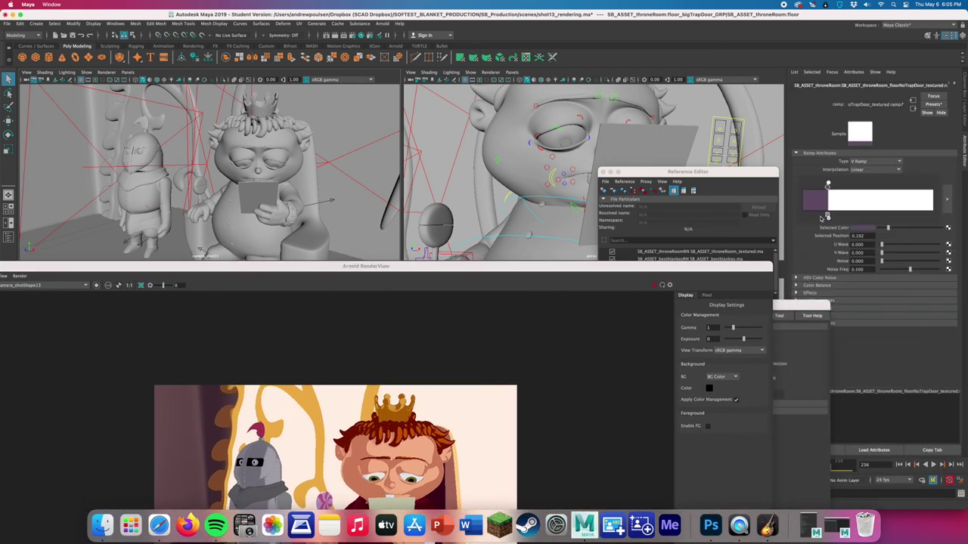
{"action": "left_click", "coordinate": [825, 217]}
- Re-render the shot camera frame to check the floor shading, and close the render window
{"action": "left_click", "coordinate": [655, 285]}
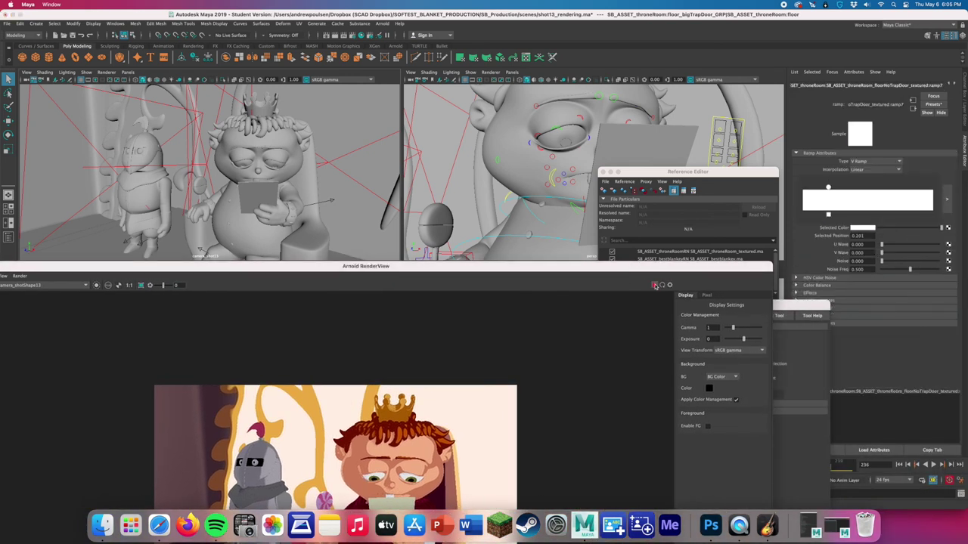
{"action": "left_click_drag", "start_coordinate": [579, 270], "coordinate": [632, 105]}
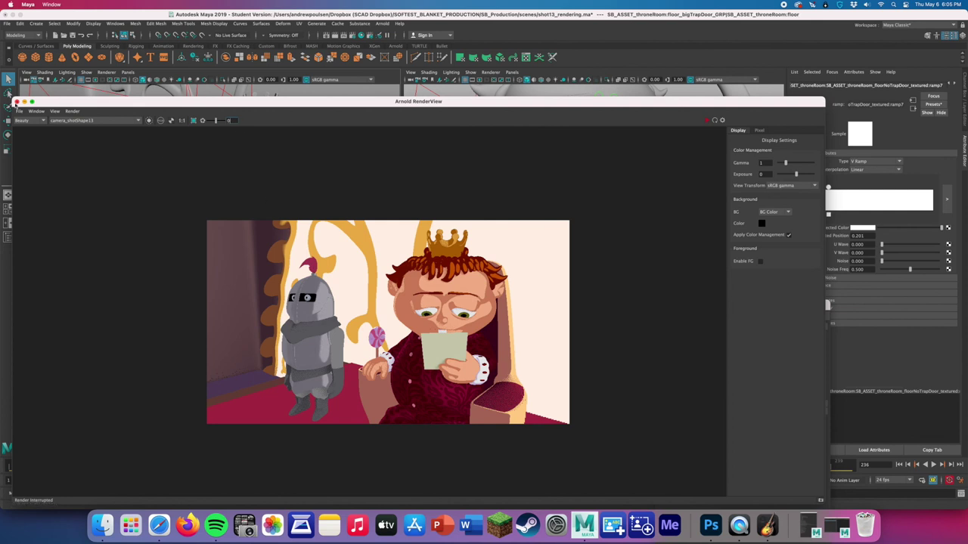
{"action": "left_click", "coordinate": [16, 101]}
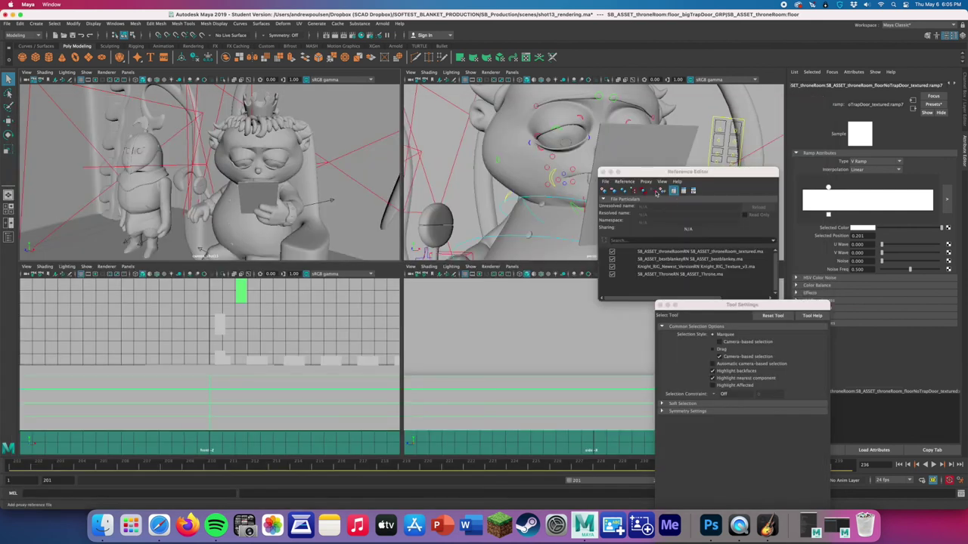
- Close the Reference Editor and Tool Settings windows and save the scene, accepting the Student Version notice
{"action": "left_click", "coordinate": [602, 172]}
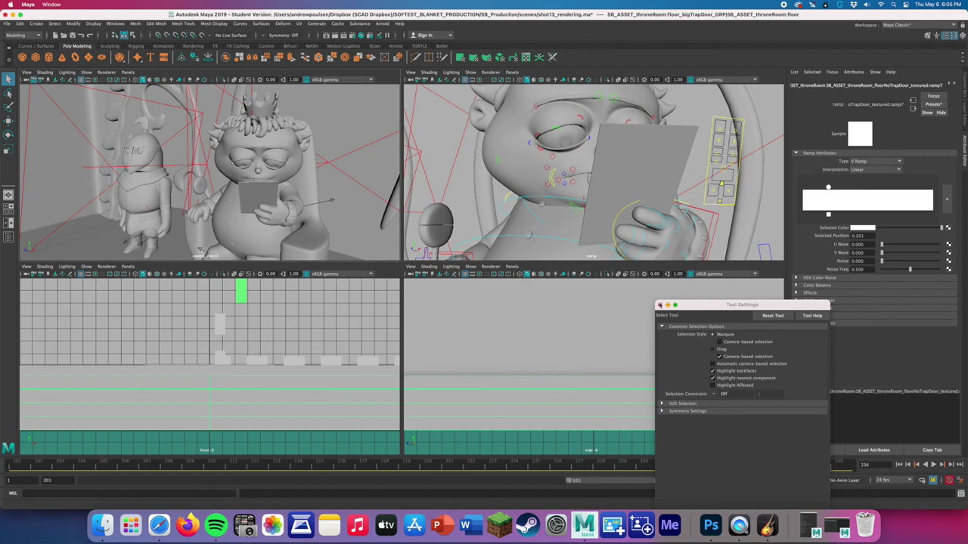
{"action": "left_click", "coordinate": [659, 305]}
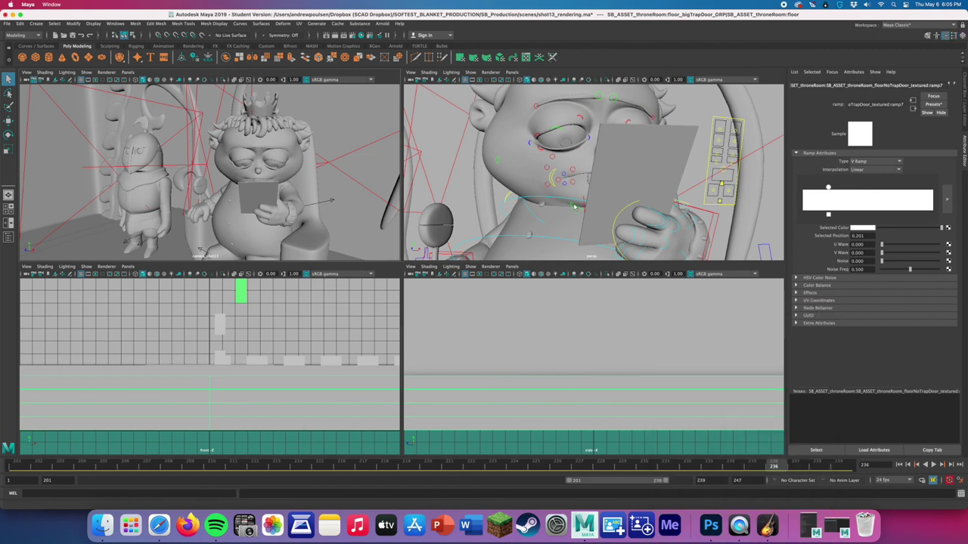
{"action": "left_click", "coordinate": [7, 23]}
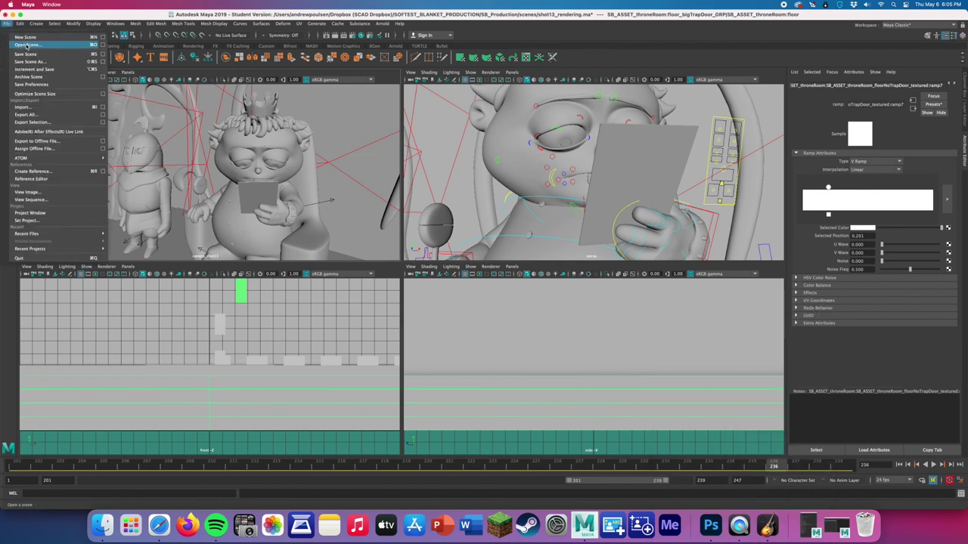
{"action": "left_click", "coordinate": [27, 53]}
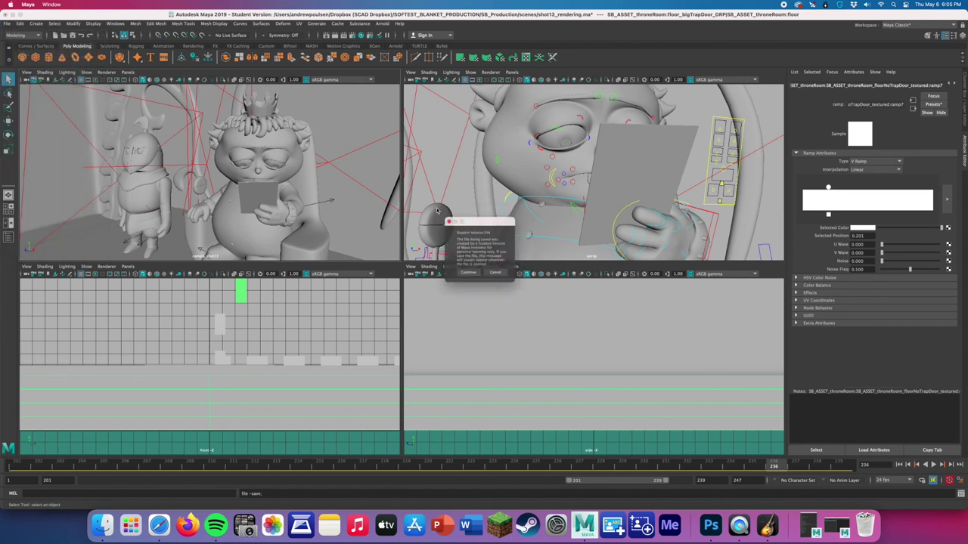
{"action": "key", "text": "Return"}
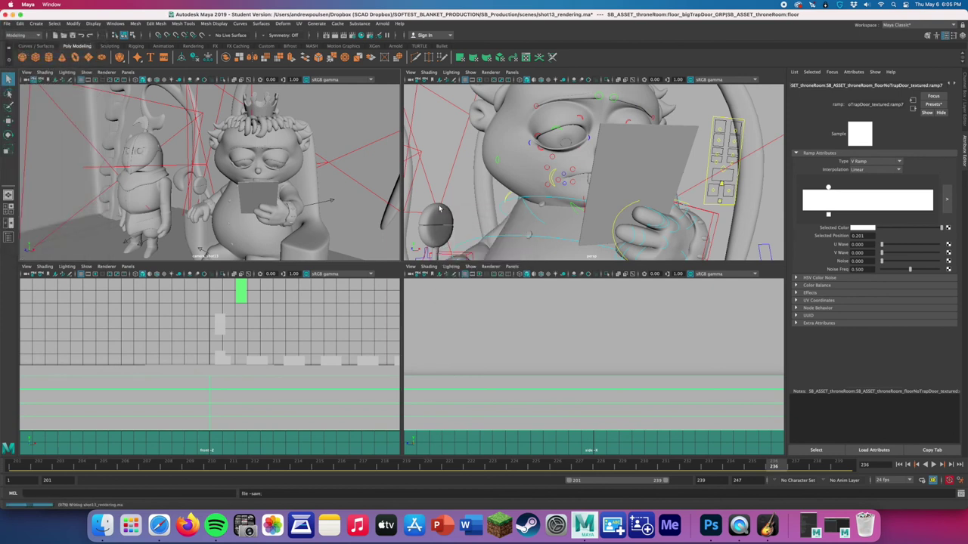
- Select the king's jaw control to show its keys, go to frame 201 and test-render it in the Arnold RenderView
{"action": "left_click", "coordinate": [575, 207]}
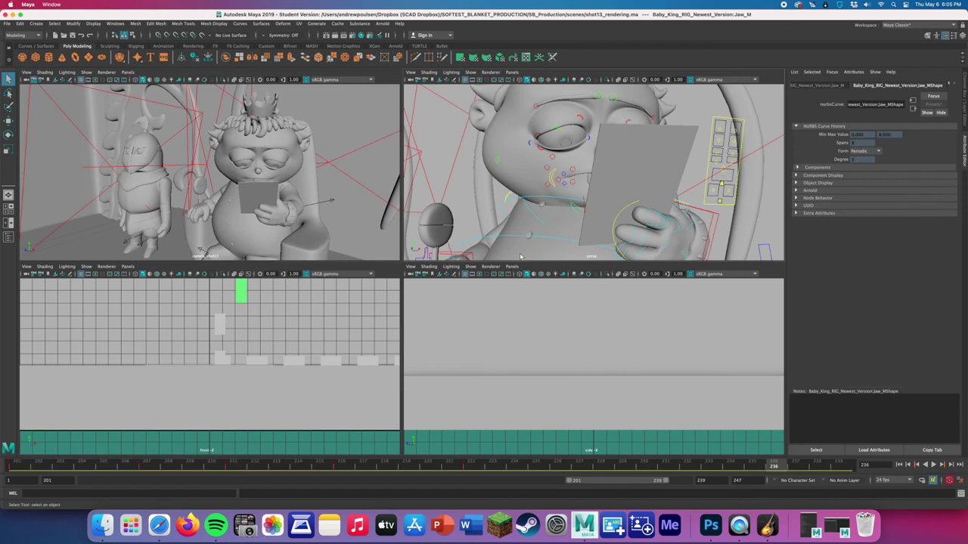
{"action": "left_click", "coordinate": [27, 470]}
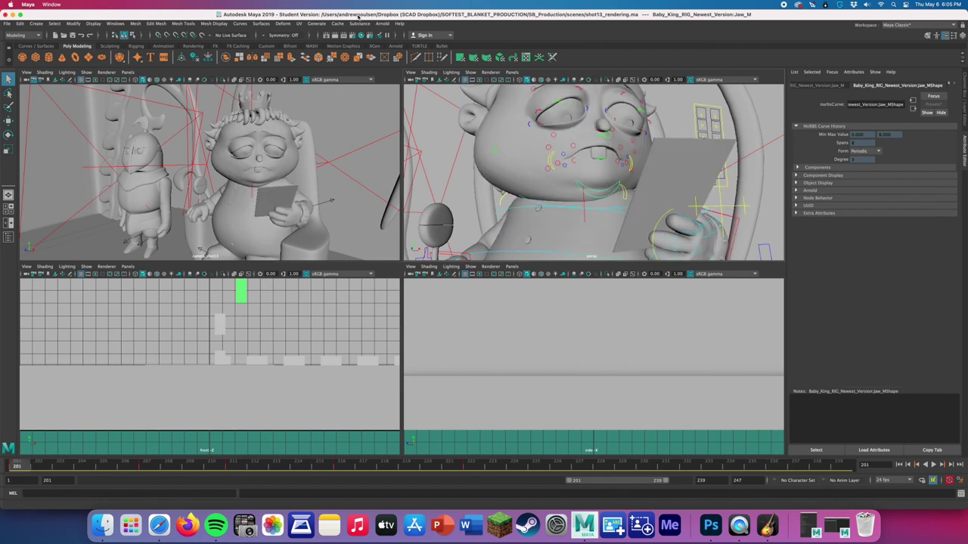
{"action": "left_click", "coordinate": [382, 24]}
{"action": "left_click", "coordinate": [412, 42]}
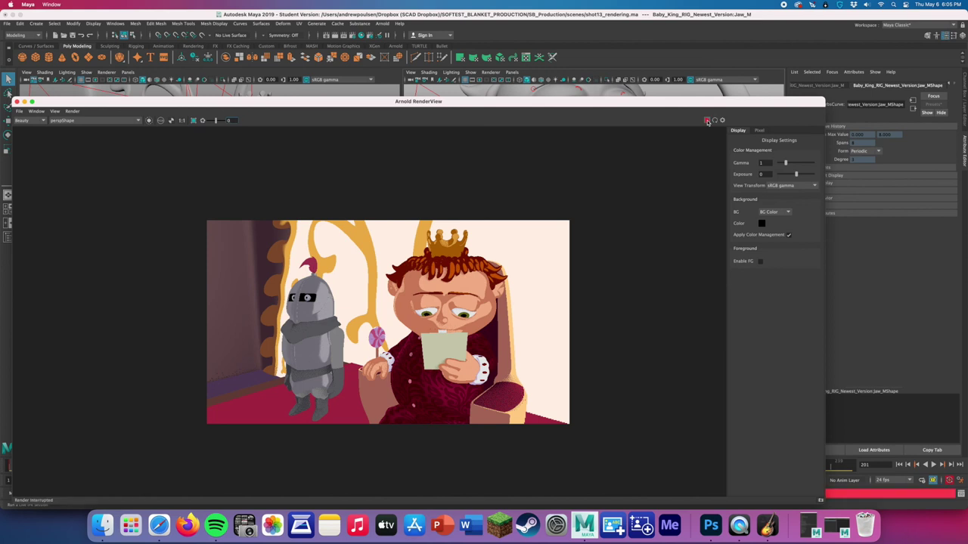
{"action": "left_click", "coordinate": [707, 121]}
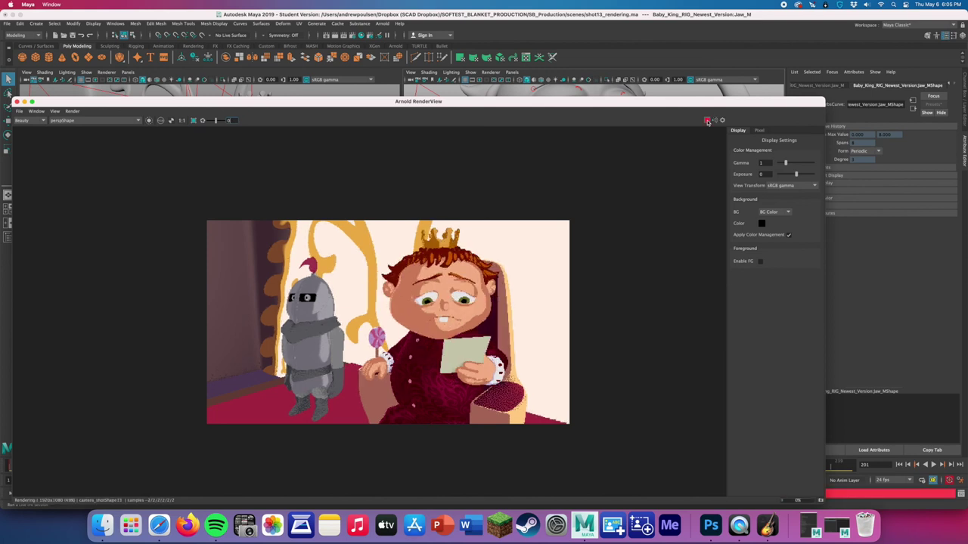
{"action": "left_click", "coordinate": [707, 121]}
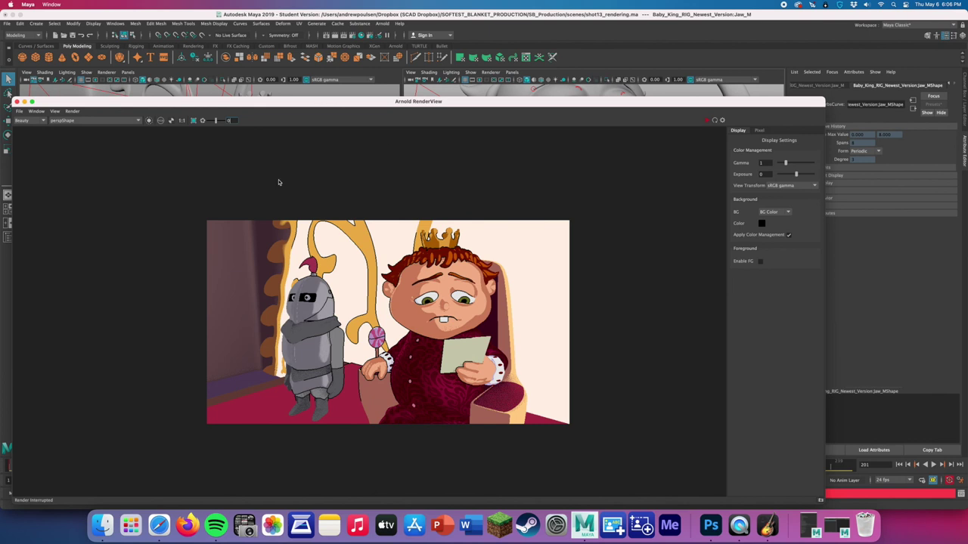
- Go to the jaw key at frame 207 and test-render the shot in the Arnold RenderView
{"action": "left_click_drag", "start_coordinate": [43, 102], "coordinate": [391, 159]}
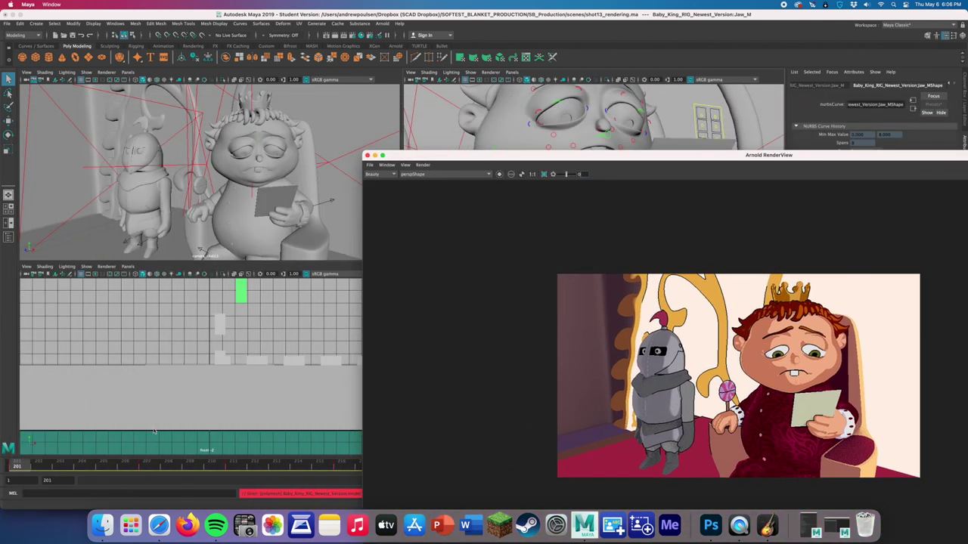
{"action": "left_click", "coordinate": [149, 464]}
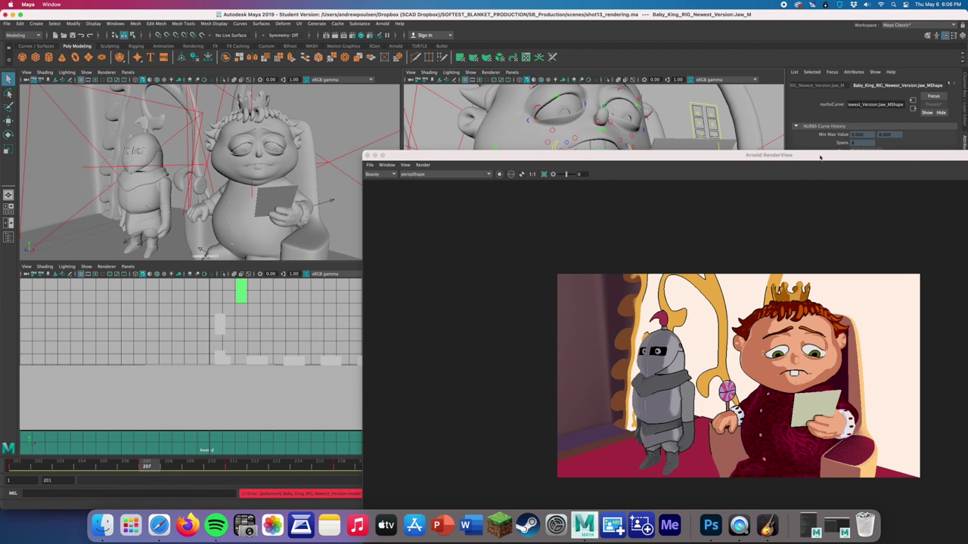
{"action": "double_click", "coordinate": [819, 156]}
{"action": "left_click", "coordinate": [836, 156]}
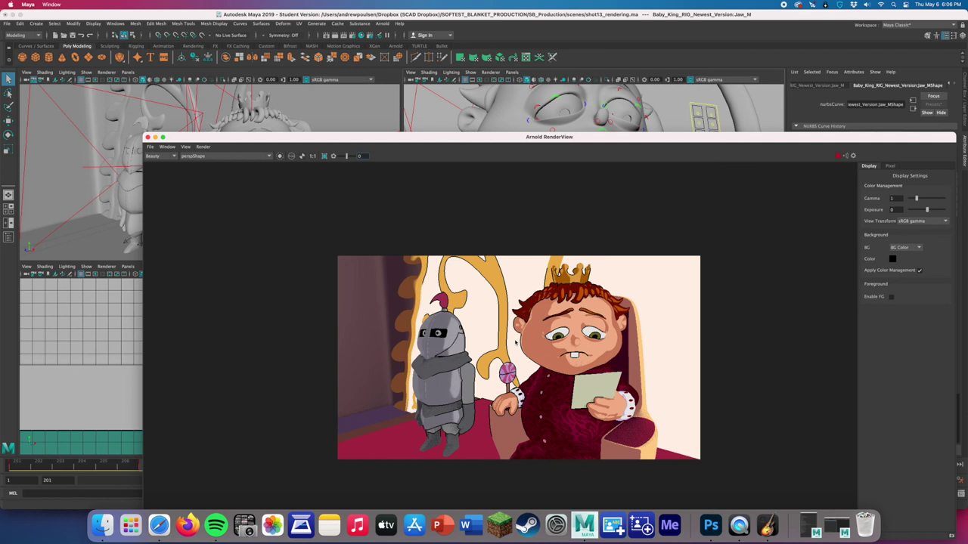
{"action": "left_click", "coordinate": [838, 156]}
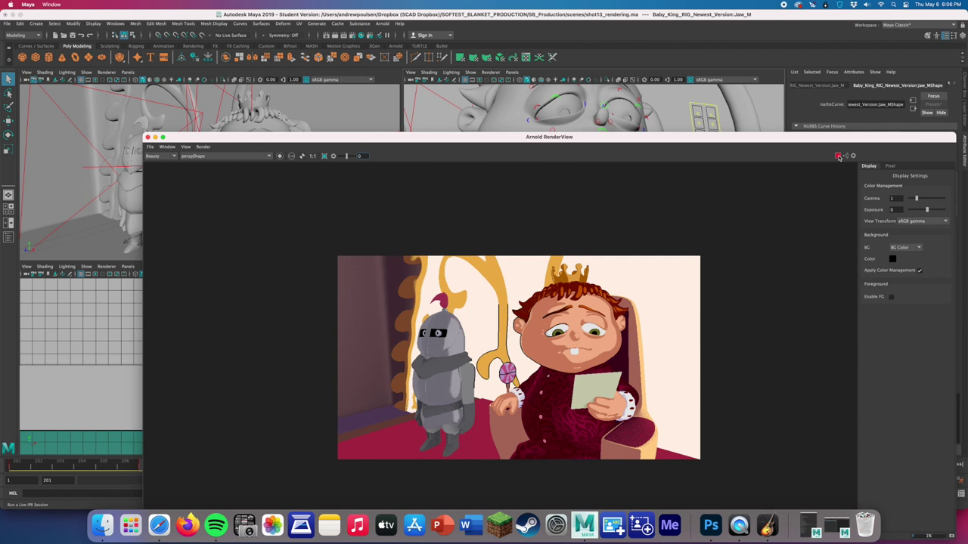
- Go to frame 211 and test-render the king's pose there
{"action": "left_click_drag", "start_coordinate": [183, 138], "coordinate": [356, 149]}
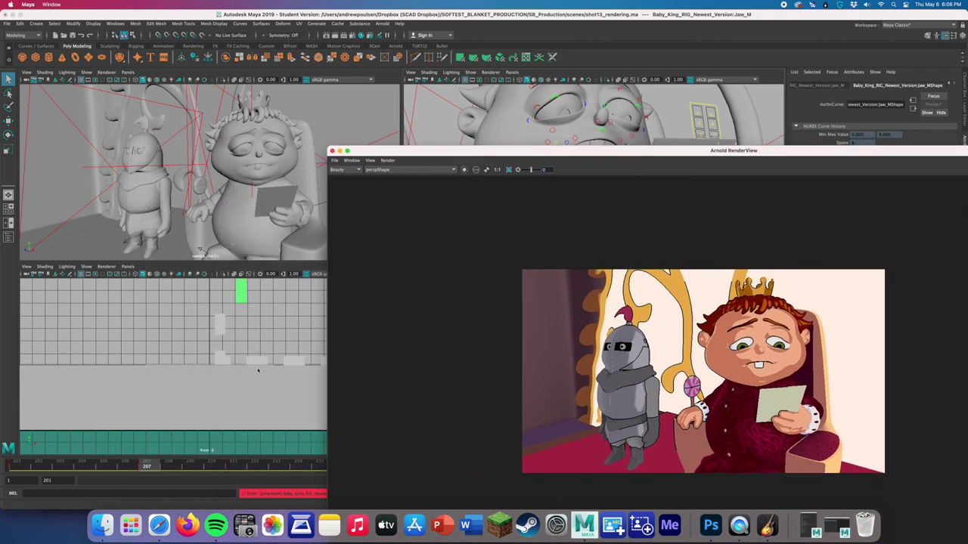
{"action": "double_click", "coordinate": [712, 151]}
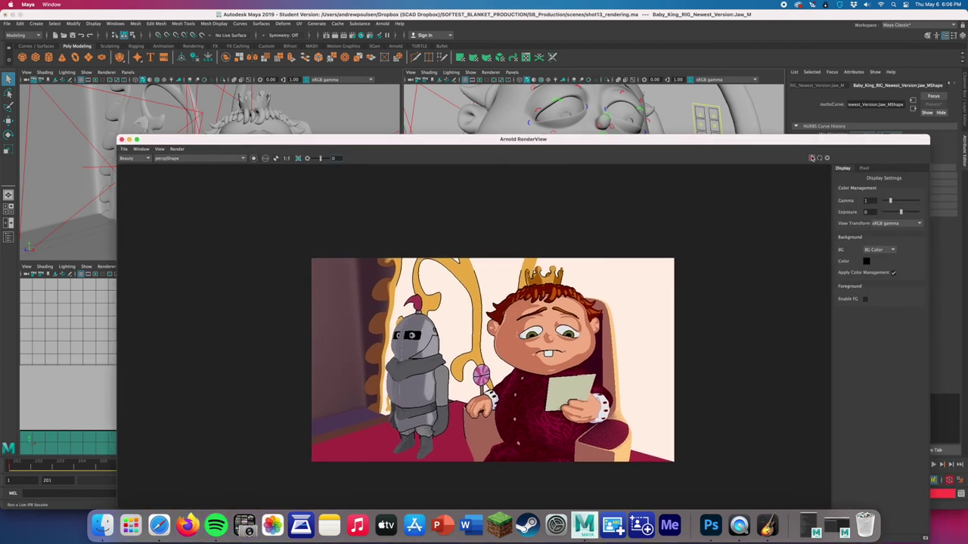
{"action": "left_click", "coordinate": [813, 158]}
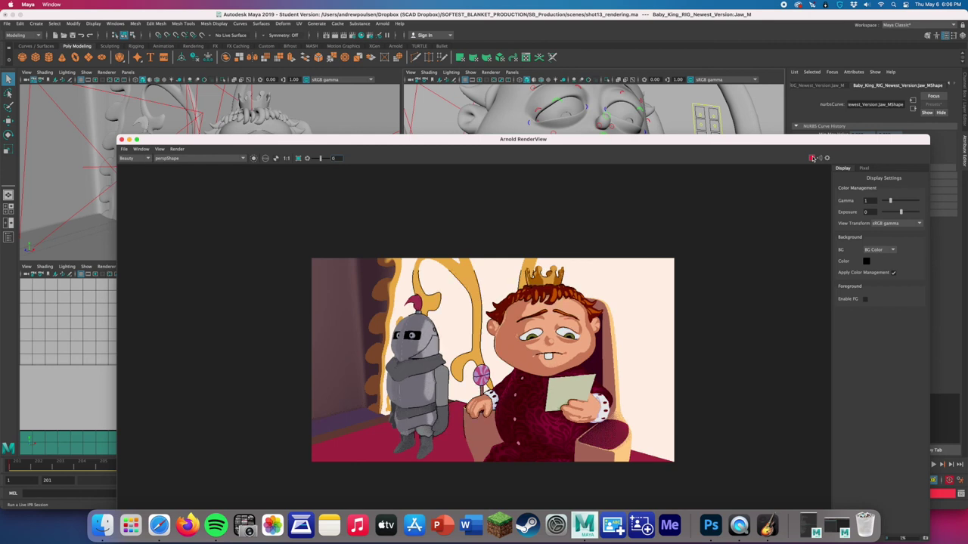
- Go to frame 216 and test-render the king's pose there
{"action": "left_click_drag", "start_coordinate": [224, 141], "coordinate": [481, 159]}
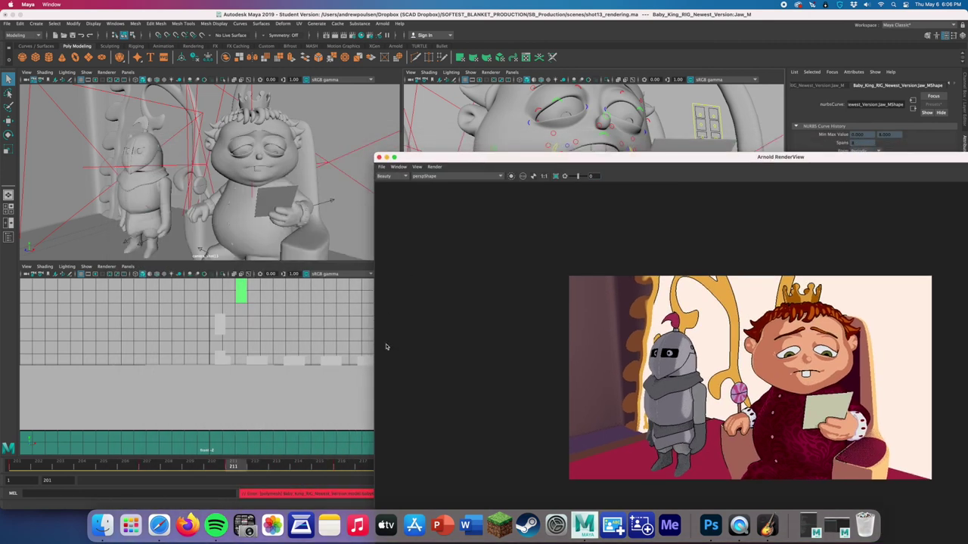
{"action": "left_click", "coordinate": [339, 459]}
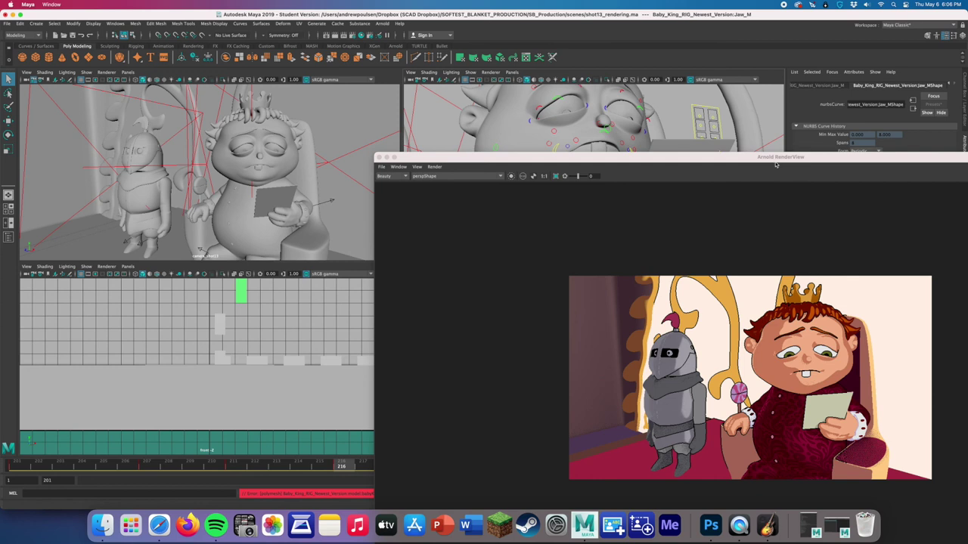
{"action": "double_click", "coordinate": [775, 162]}
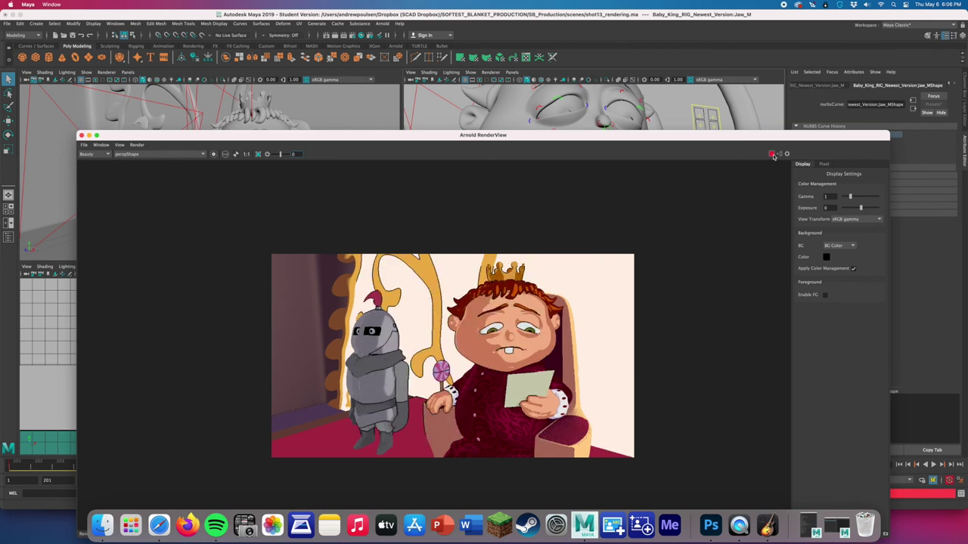
- Go to the jaw key at frame 222 and test-render the shot there
{"action": "left_click_drag", "start_coordinate": [701, 138], "coordinate": [639, 483]}
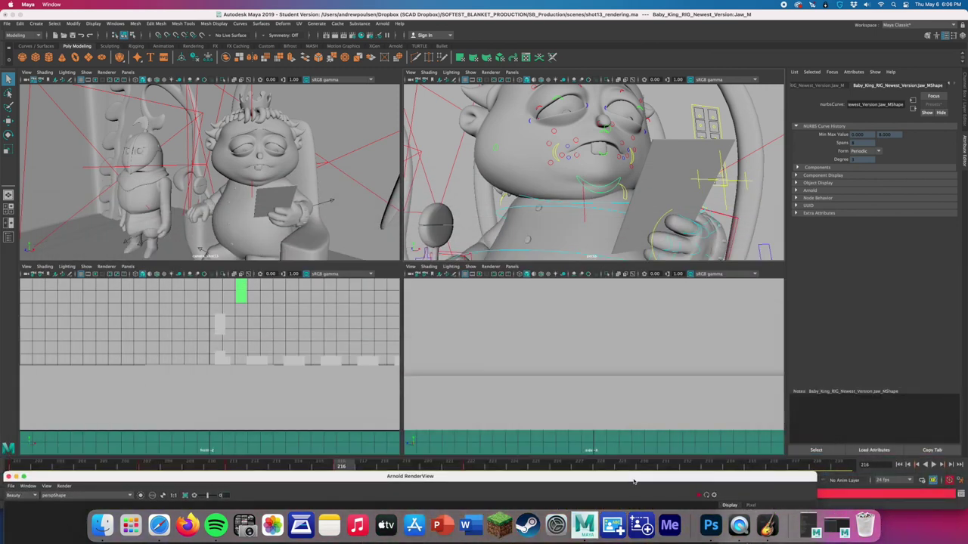
{"action": "left_click", "coordinate": [486, 465]}
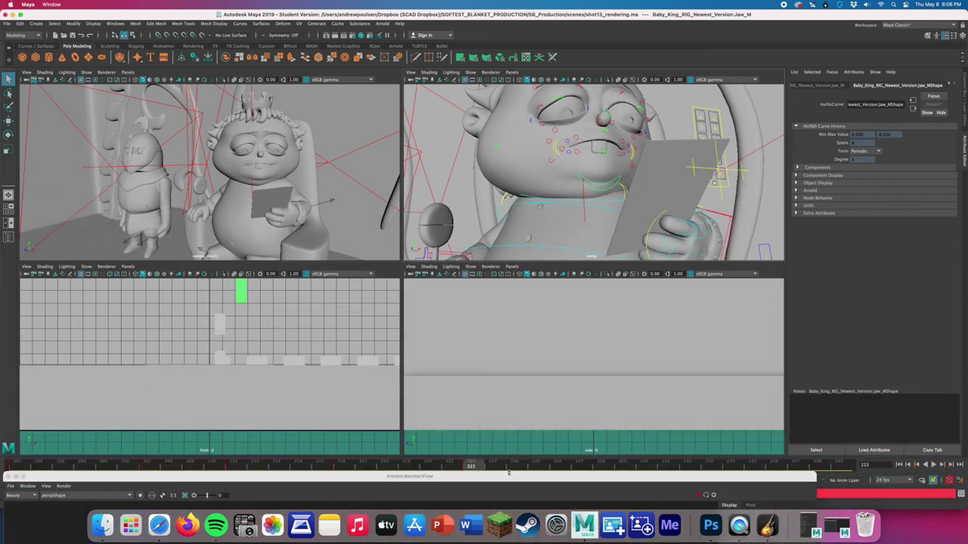
{"action": "left_click_drag", "start_coordinate": [516, 477], "coordinate": [554, 87]}
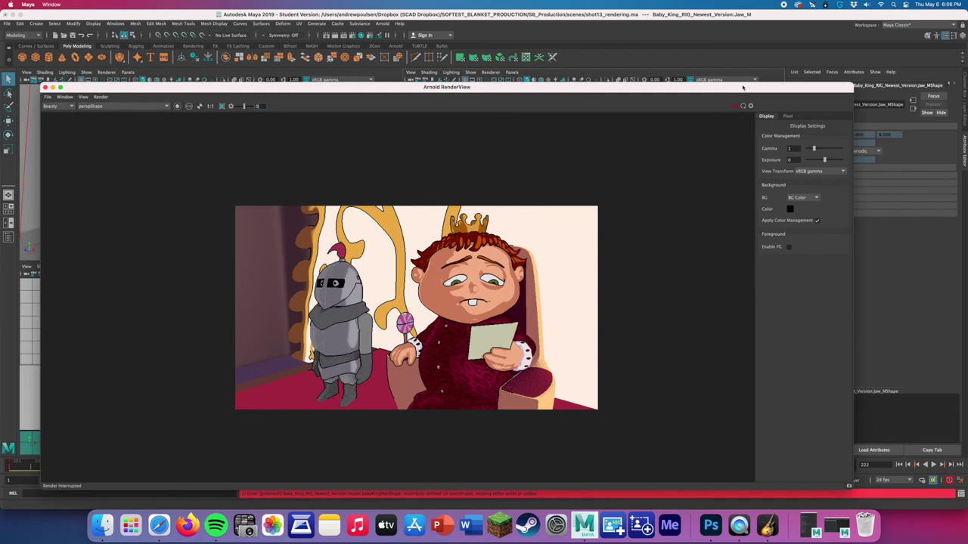
{"action": "left_click", "coordinate": [735, 107]}
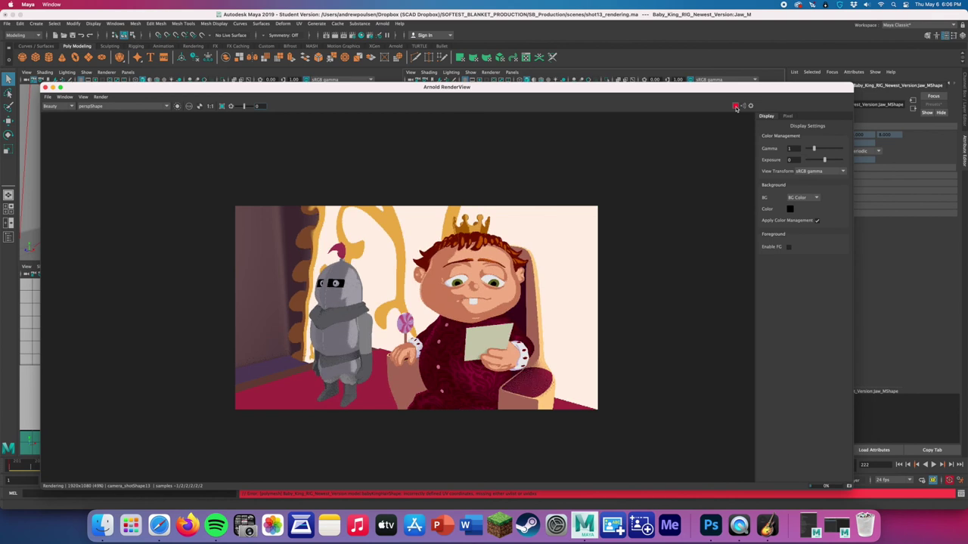
- Stop the running render, select the king's neck control, go to frame 230 and test-render the shot there
{"action": "left_click", "coordinate": [736, 106]}
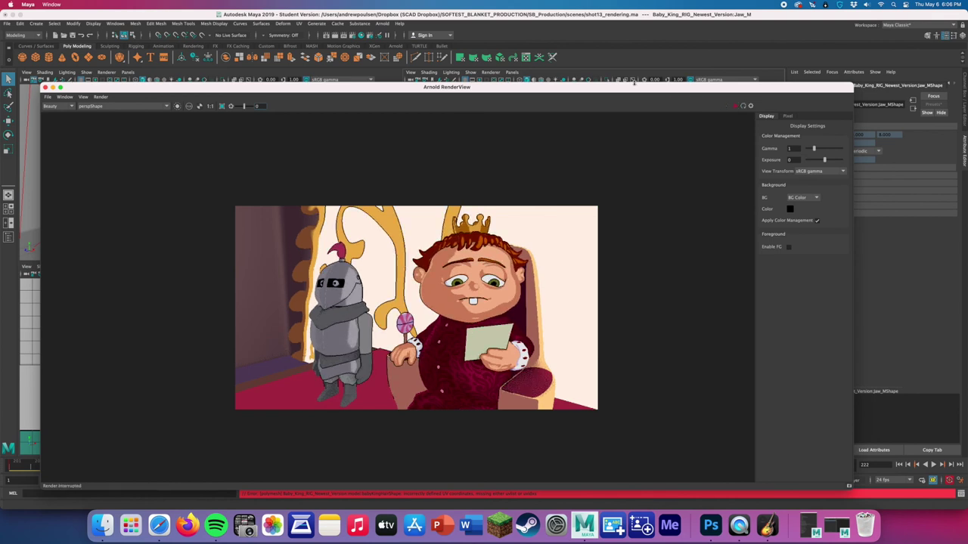
{"action": "left_click_drag", "start_coordinate": [634, 90], "coordinate": [289, 148]}
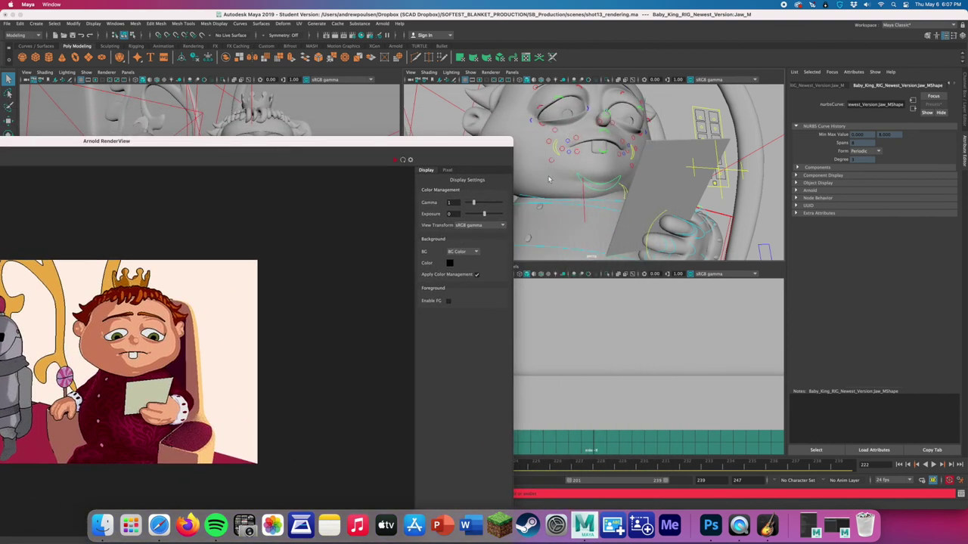
{"action": "left_click", "coordinate": [608, 201]}
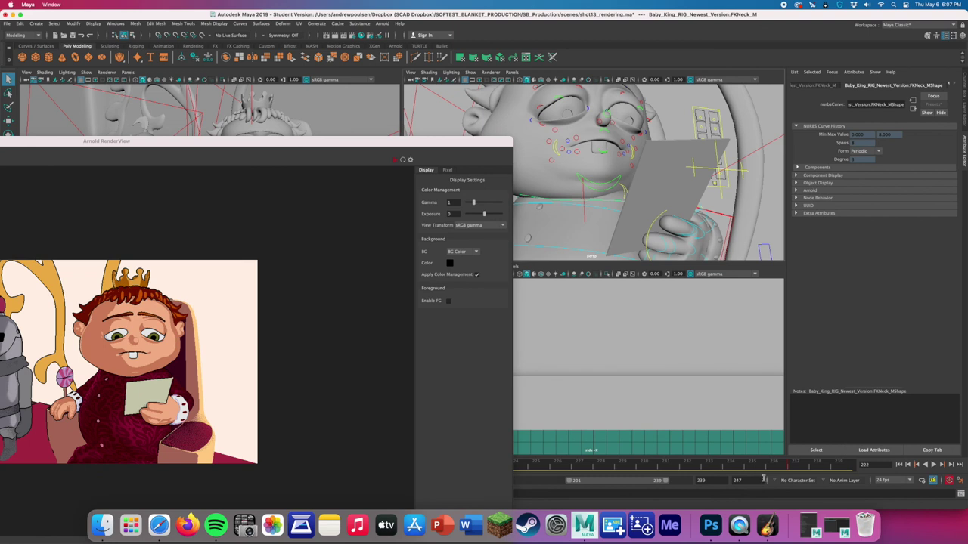
{"action": "left_click", "coordinate": [646, 466]}
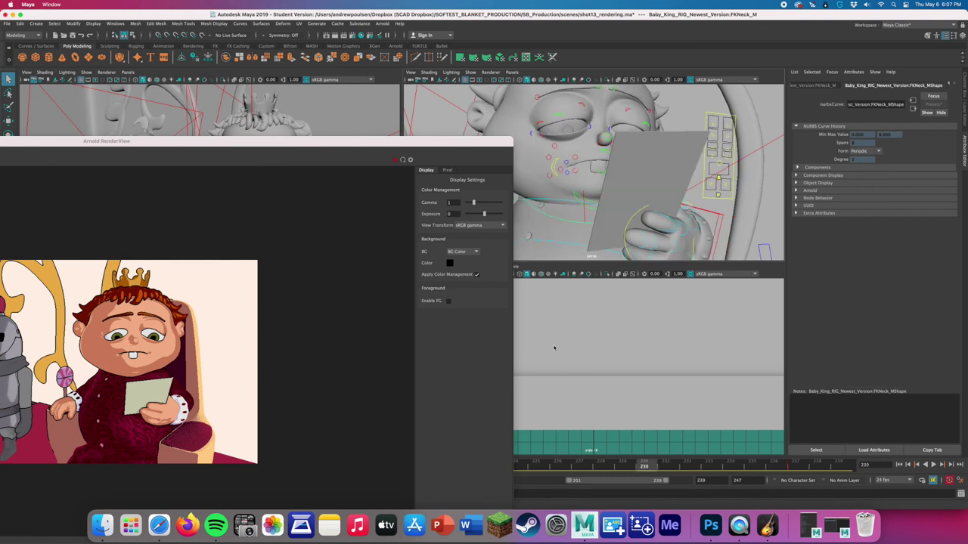
{"action": "left_click", "coordinate": [395, 160]}
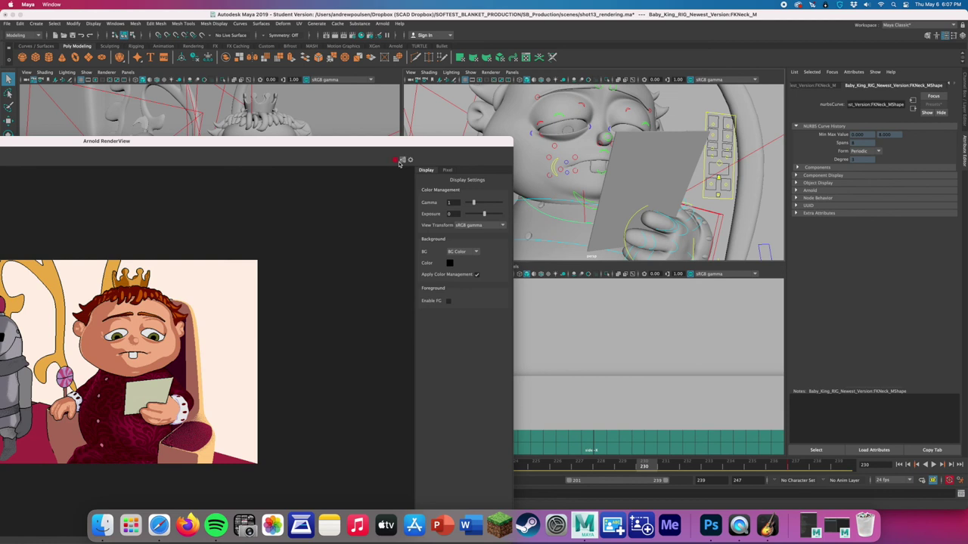
{"action": "left_click", "coordinate": [395, 161]}
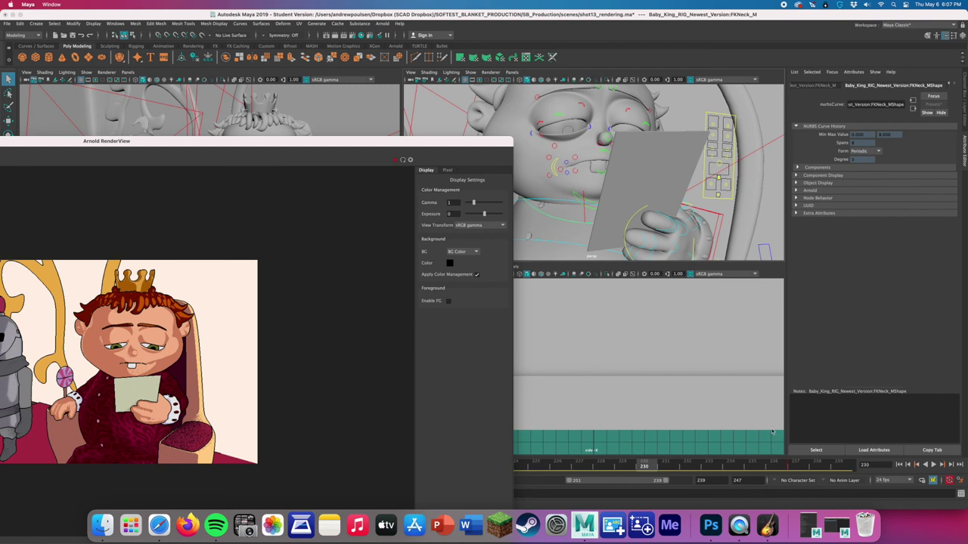
- Go to frame 237, test-render the king's pose, select his jaw control and close the Arnold RenderView
{"action": "left_click", "coordinate": [795, 465]}
{"action": "key", "text": "e"}
{"action": "left_click_drag", "start_coordinate": [582, 191], "coordinate": [581, 191]}
{"action": "left_click", "coordinate": [395, 161]}
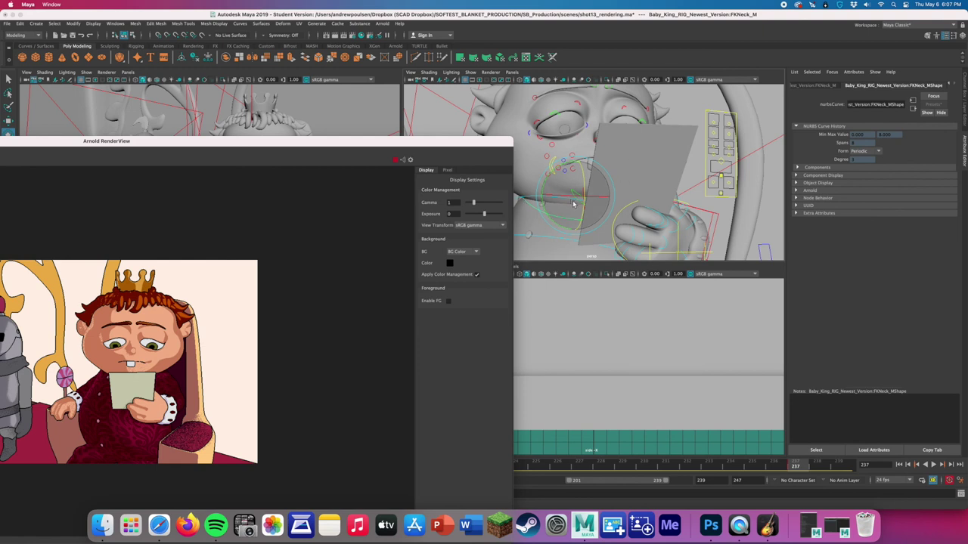
{"action": "left_click", "coordinate": [224, 119]}
{"action": "left_click", "coordinate": [582, 204]}
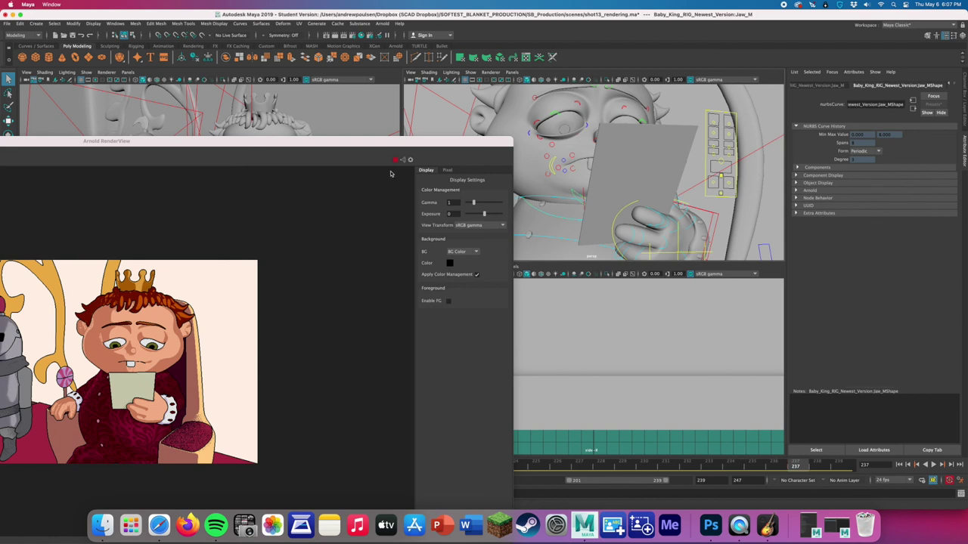
{"action": "left_click", "coordinate": [303, 137]}
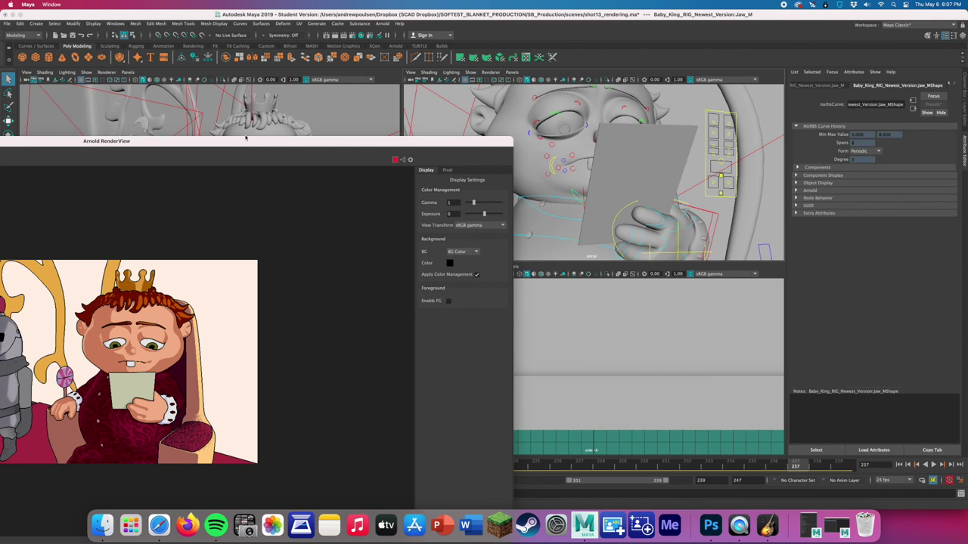
{"action": "left_click", "coordinate": [402, 159]}
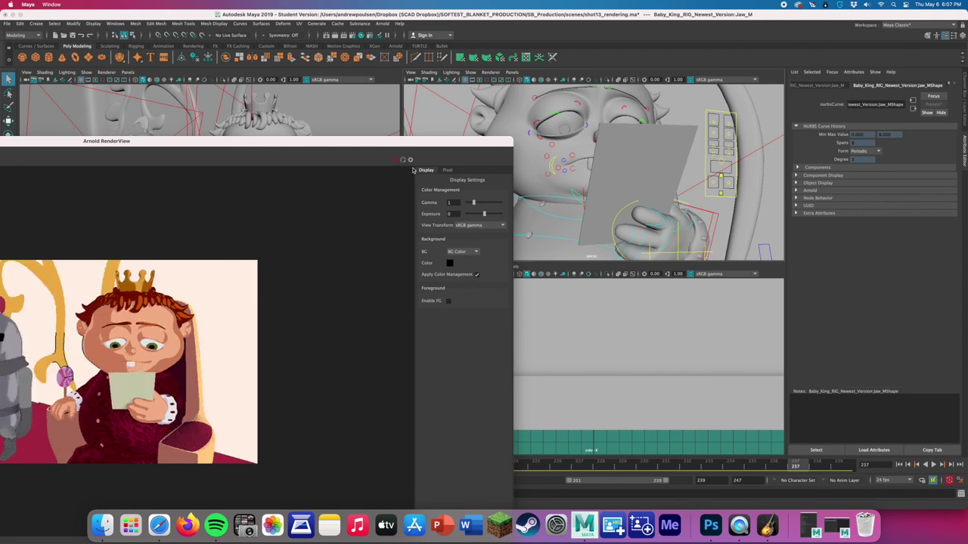
{"action": "left_click_drag", "start_coordinate": [241, 143], "coordinate": [480, 152]}
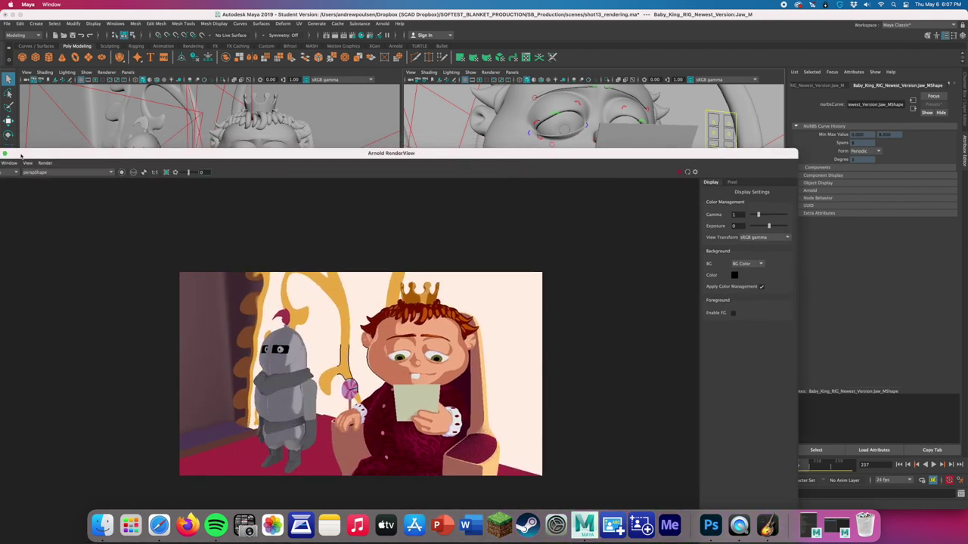
{"action": "left_click_drag", "start_coordinate": [20, 155], "coordinate": [38, 156]}
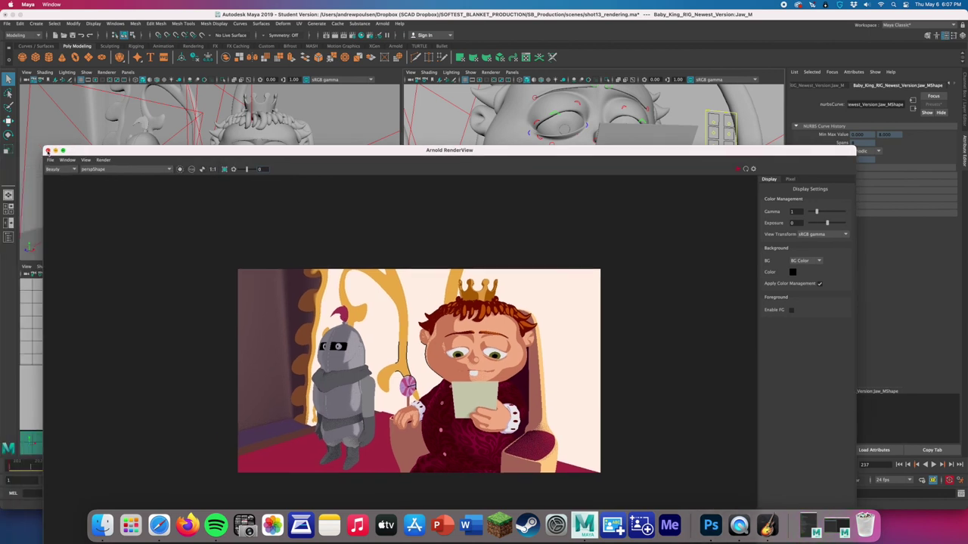
{"action": "left_click", "coordinate": [47, 151]}
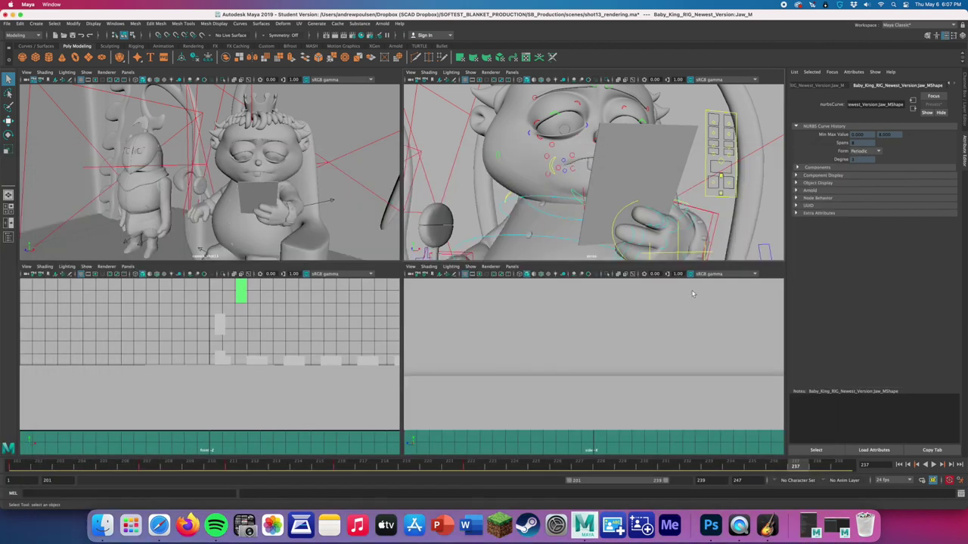
- Check the king's jaw from frame 222 onward and key the jaw control at frame 231
{"action": "left_click", "coordinate": [472, 464]}
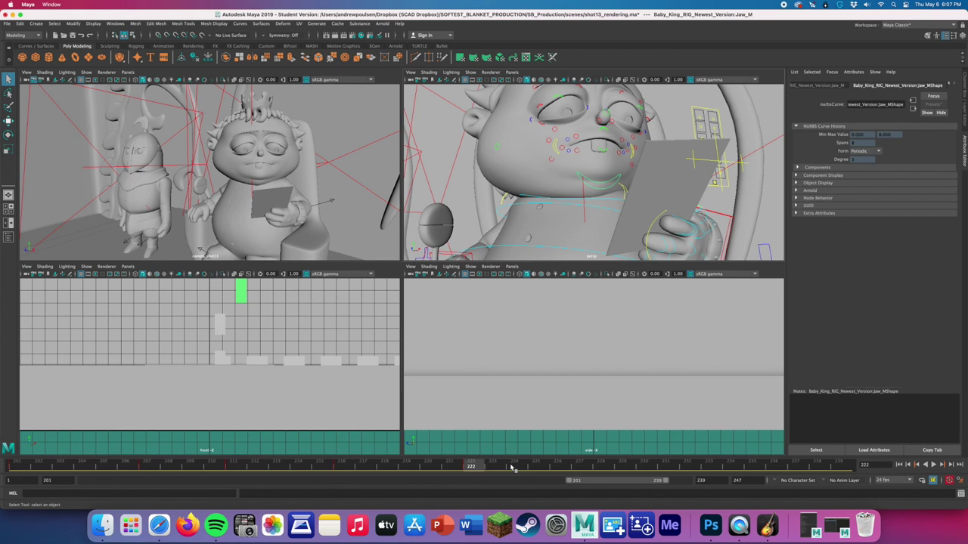
{"action": "left_click", "coordinate": [535, 464]}
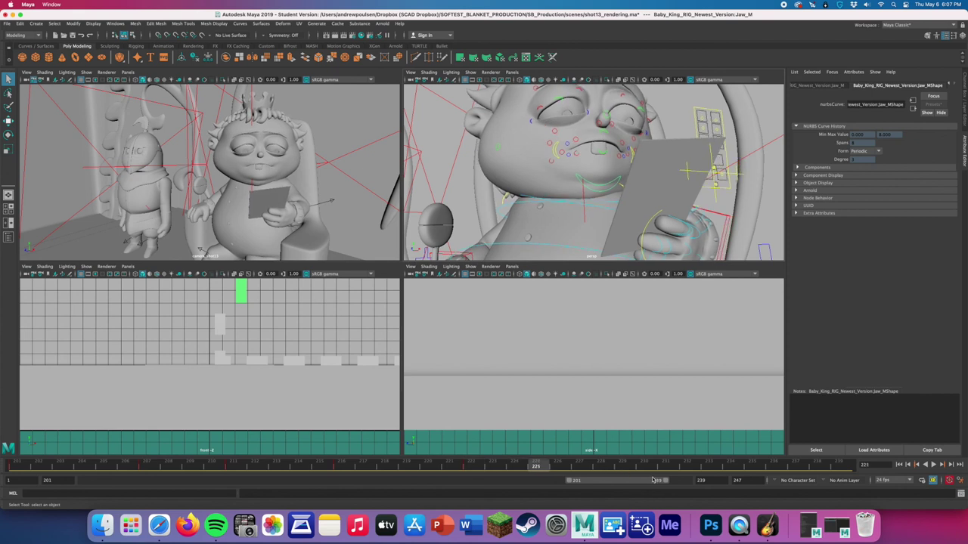
{"action": "left_click", "coordinate": [578, 465]}
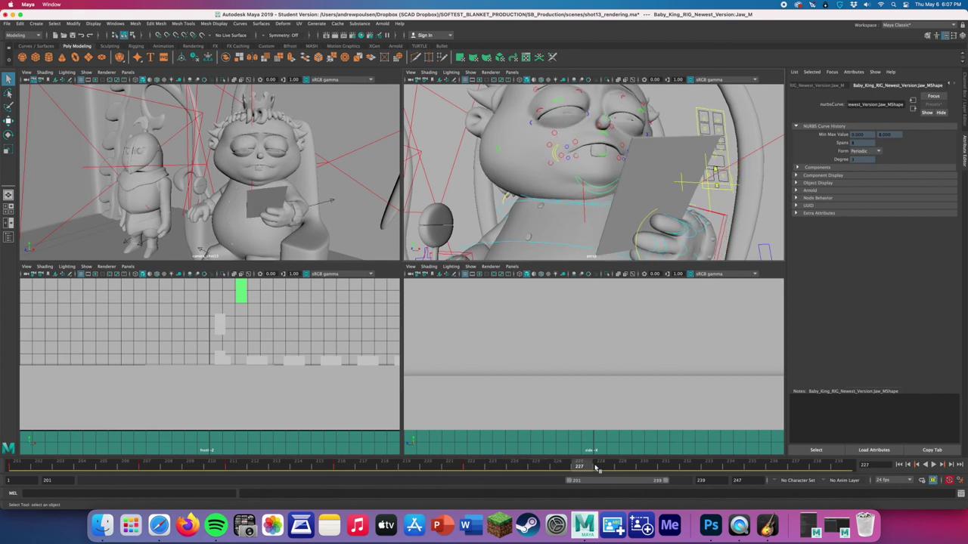
{"action": "double_click", "coordinate": [665, 464]}
{"action": "left_click", "coordinate": [667, 462]}
{"action": "key", "text": "w"}
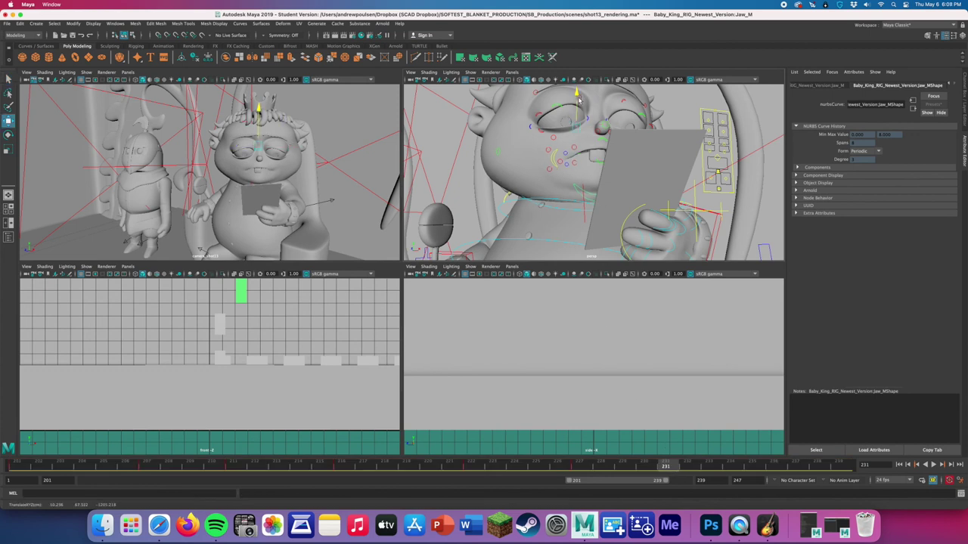
{"action": "key", "text": "q"}
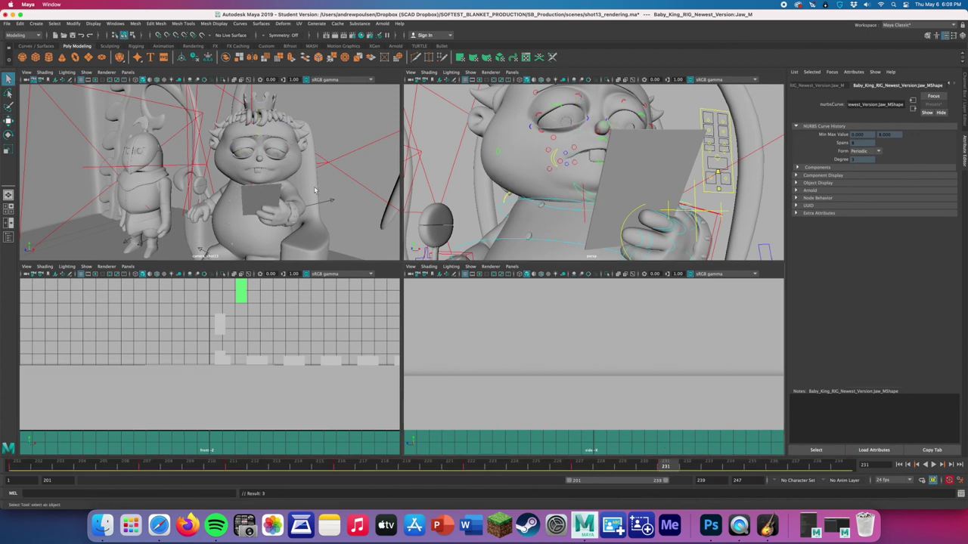
- Go to frame 239, adjust the king's jaw control with the Move tool and set a key on it
{"action": "left_click", "coordinate": [730, 466]}
{"action": "left_click", "coordinate": [803, 467]}
{"action": "left_click", "coordinate": [835, 466]}
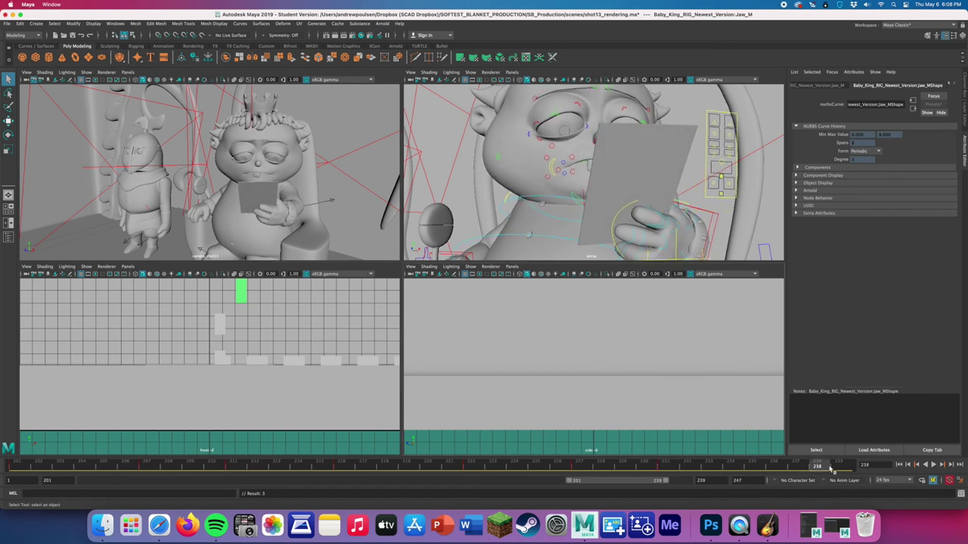
{"action": "left_click", "coordinate": [836, 467]}
{"action": "left_click", "coordinate": [579, 97]}
{"action": "key", "text": "w"}
{"action": "key", "text": "s"}
{"action": "key", "text": "q"}
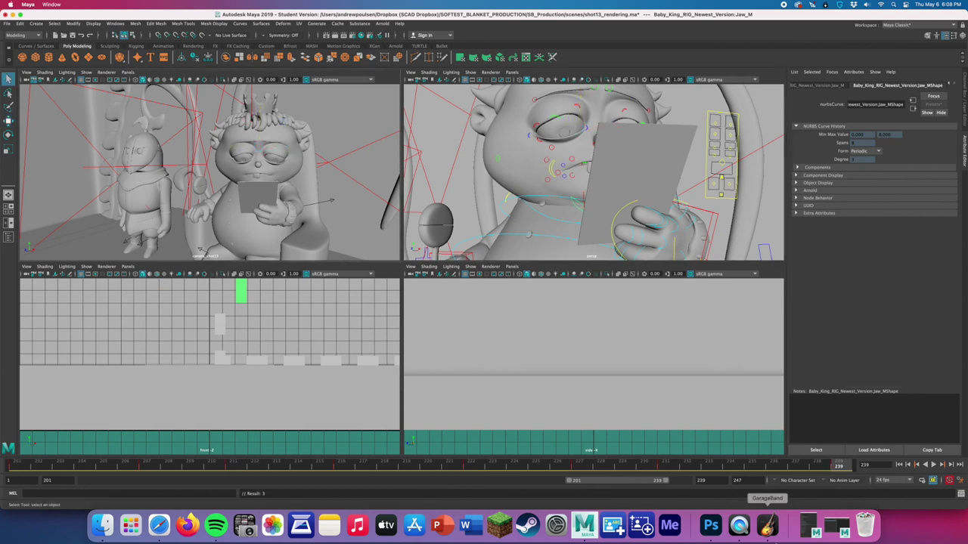
- Test-render frame 239 through camera_shot13 in the Arnold RenderView, close it and save the scene
{"action": "left_click", "coordinate": [382, 23]}
{"action": "left_click", "coordinate": [424, 47]}
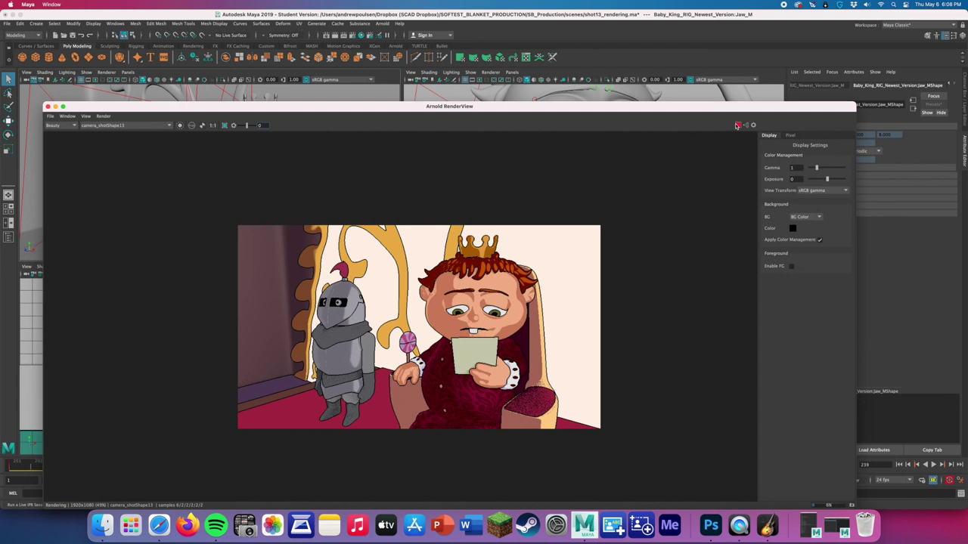
{"action": "left_click", "coordinate": [738, 126]}
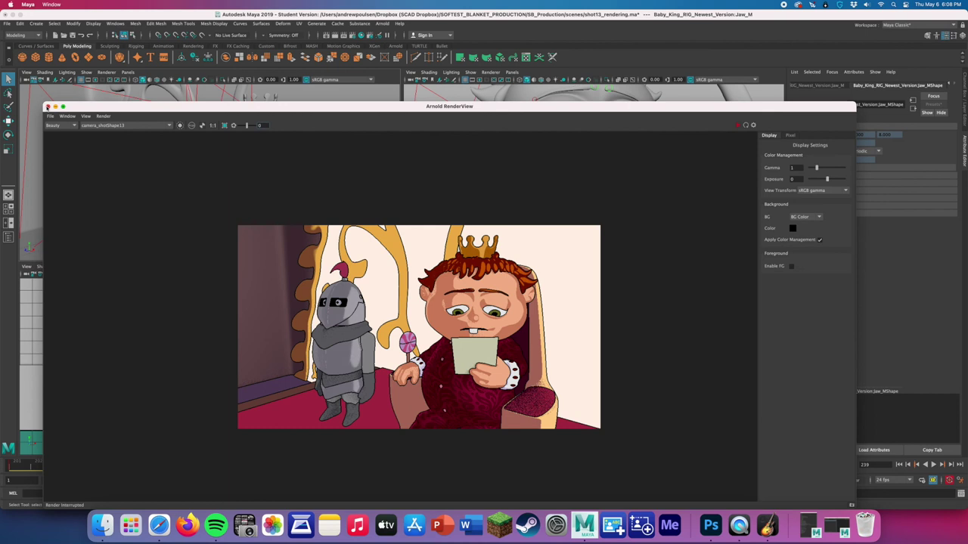
{"action": "left_click", "coordinate": [48, 107]}
{"action": "left_click", "coordinate": [8, 23]}
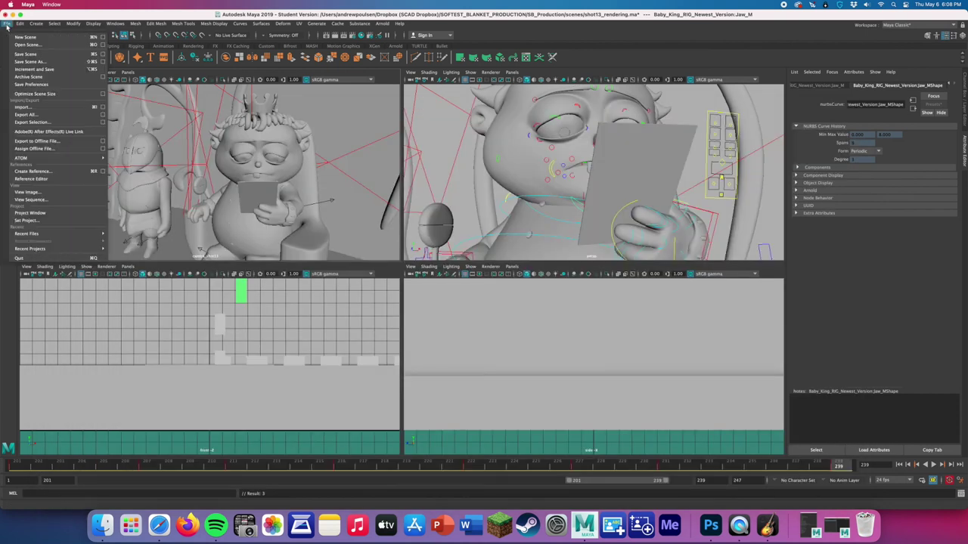
{"action": "left_click", "coordinate": [41, 54]}
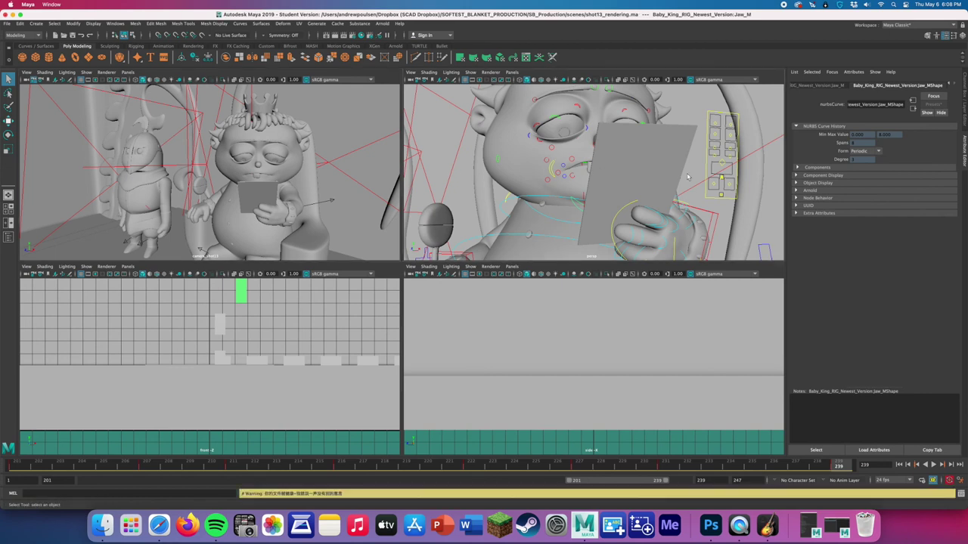
- Switch to a single-view layout and look through camera_shot13
{"action": "scroll", "coordinate": [567, 192], "scroll_direction": "down", "scroll_amount": 3}
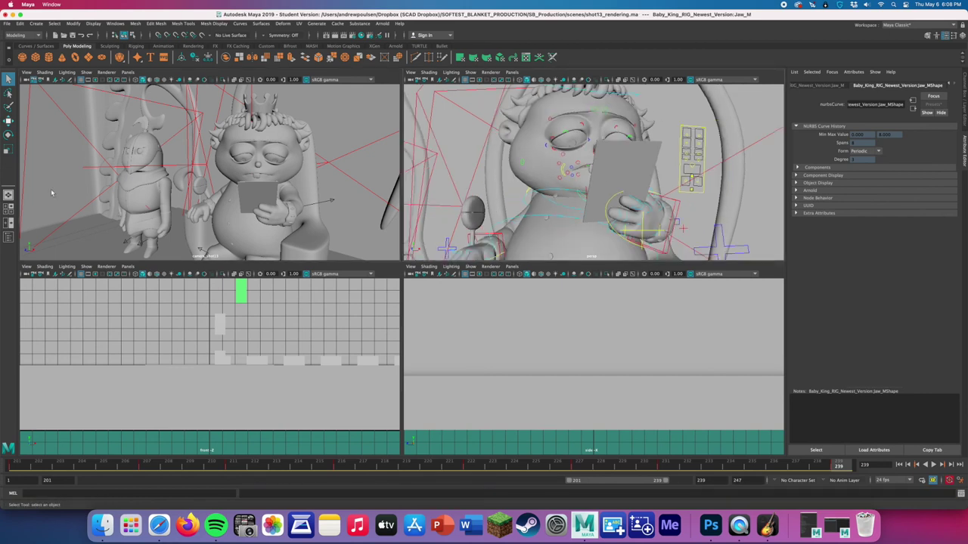
{"action": "left_click", "coordinate": [9, 196]}
{"action": "left_click", "coordinate": [128, 72]}
{"action": "mouse_move", "coordinate": [142, 79]}
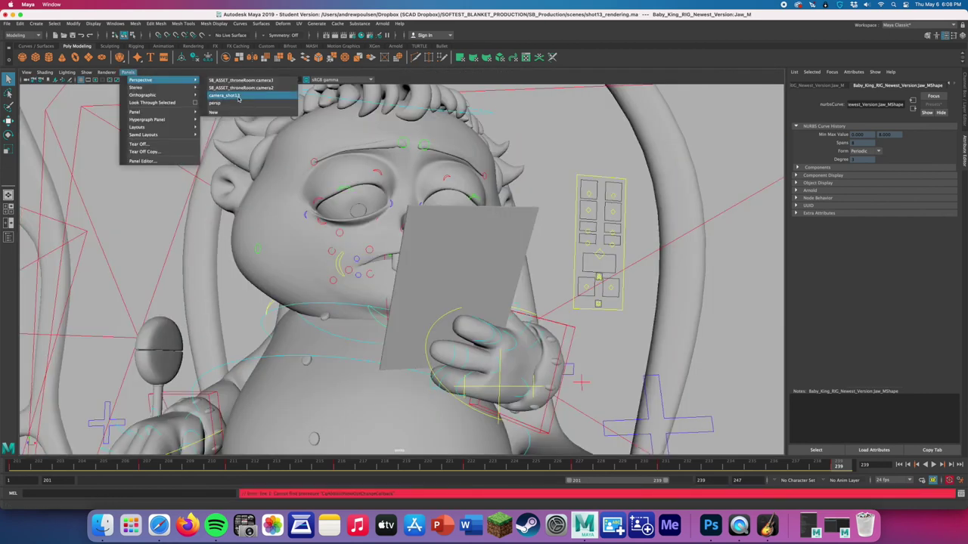
{"action": "left_click", "coordinate": [237, 98]}
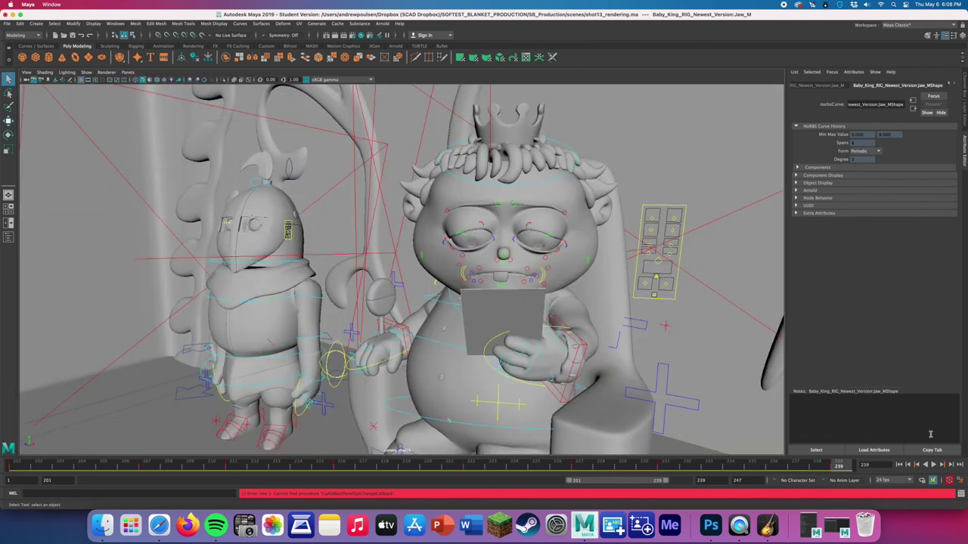
- Play the shot's animation from the first frame through camera_shot13, then stop playback
{"action": "left_click", "coordinate": [899, 465]}
{"action": "left_click", "coordinate": [934, 465]}
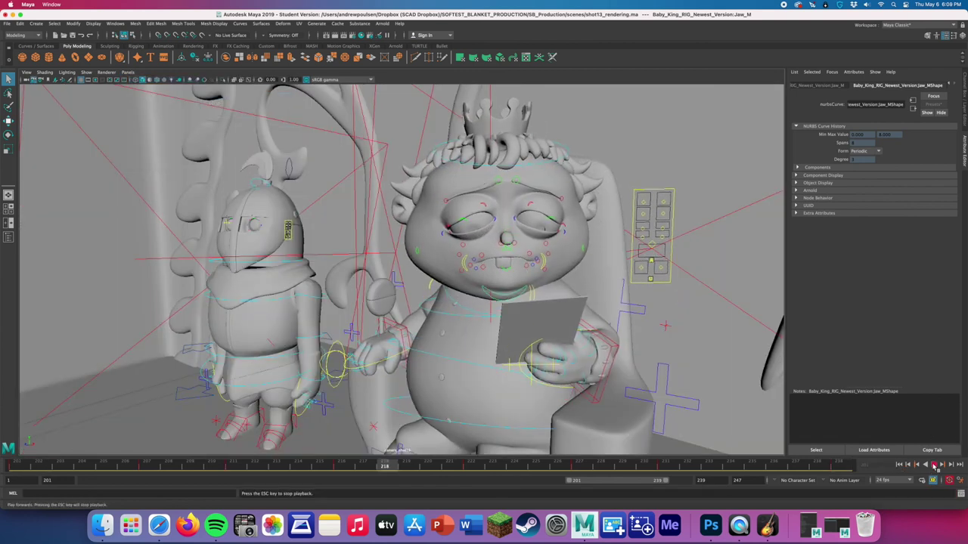
{"action": "left_click", "coordinate": [935, 465]}
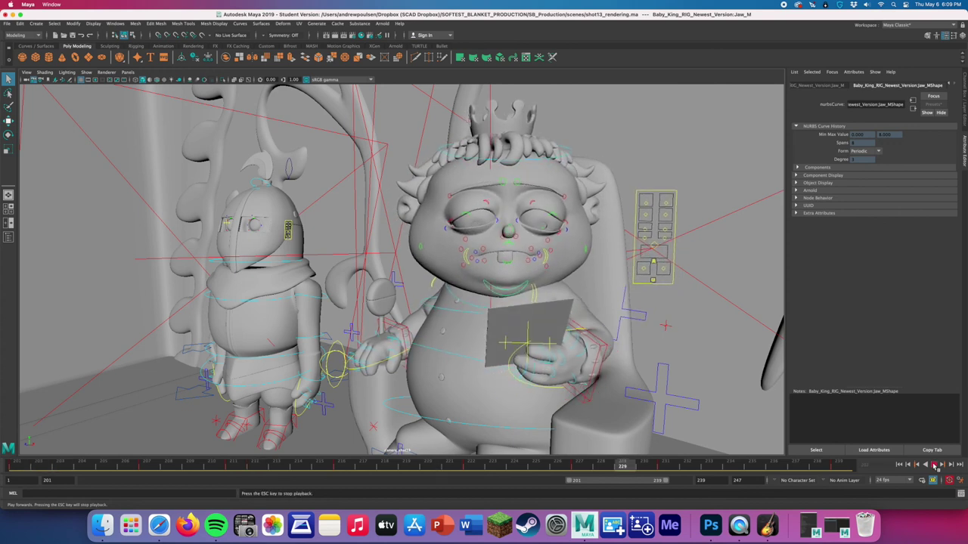
{"action": "left_click", "coordinate": [934, 466]}
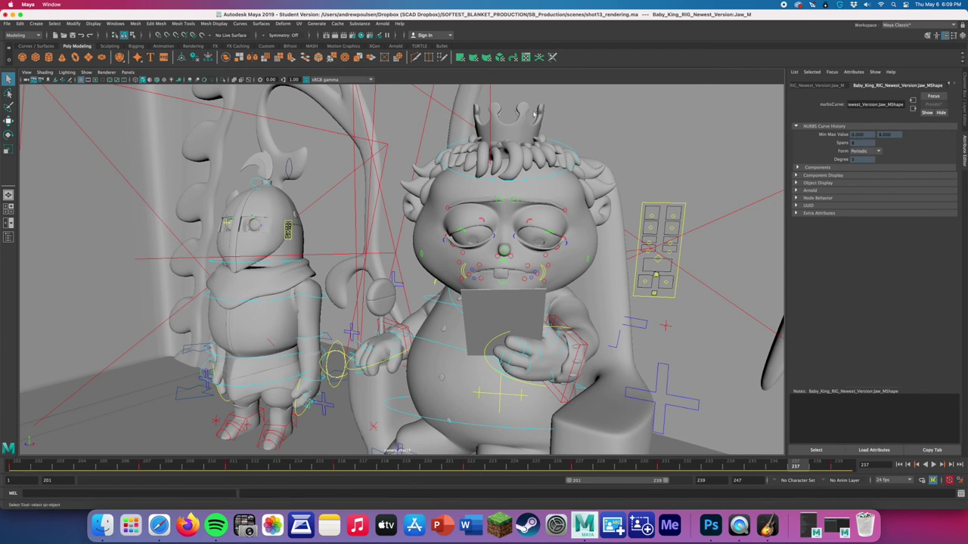
{"action": "left_click", "coordinate": [383, 24]}
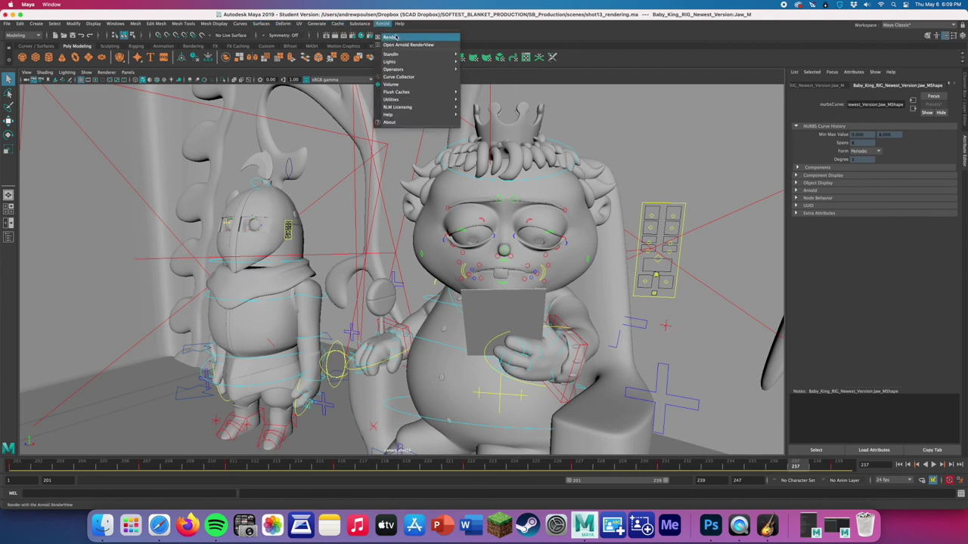
{"action": "left_click", "coordinate": [825, 330]}
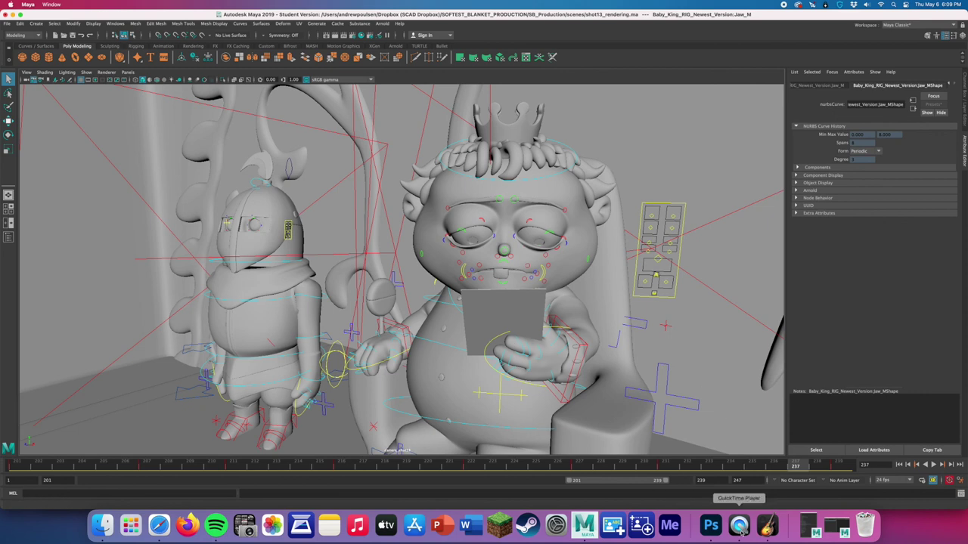
{"action": "left_click", "coordinate": [738, 524]}
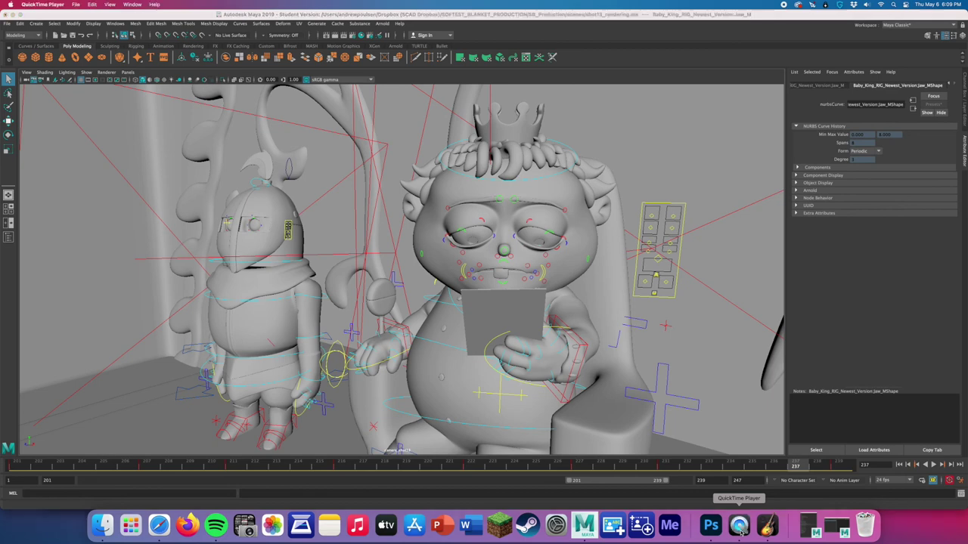